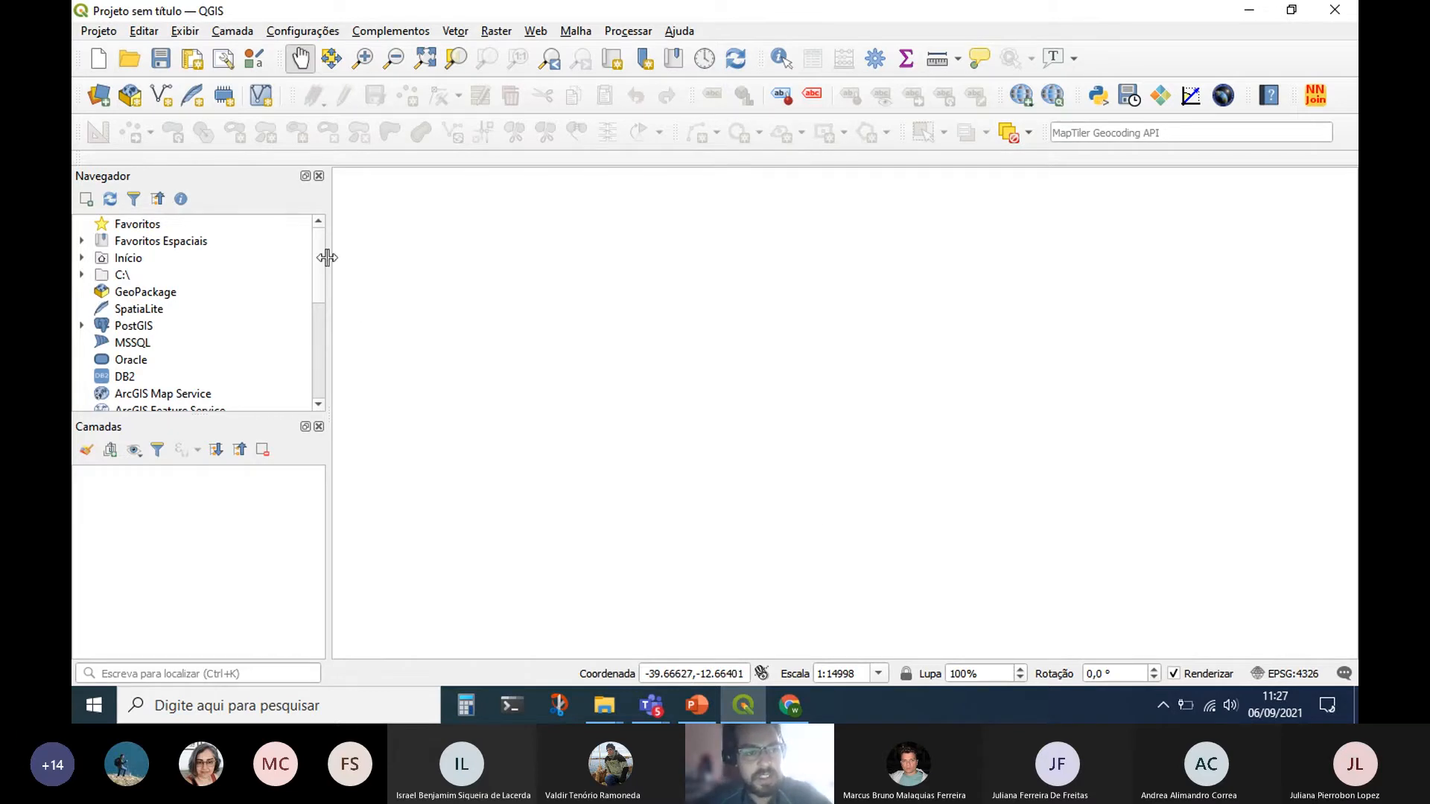
# Add the 134.tif orthophoto from the COMP_FOTO_AULA_6 folder to the project as a raster layer.
pyautogui.click(230, 33)
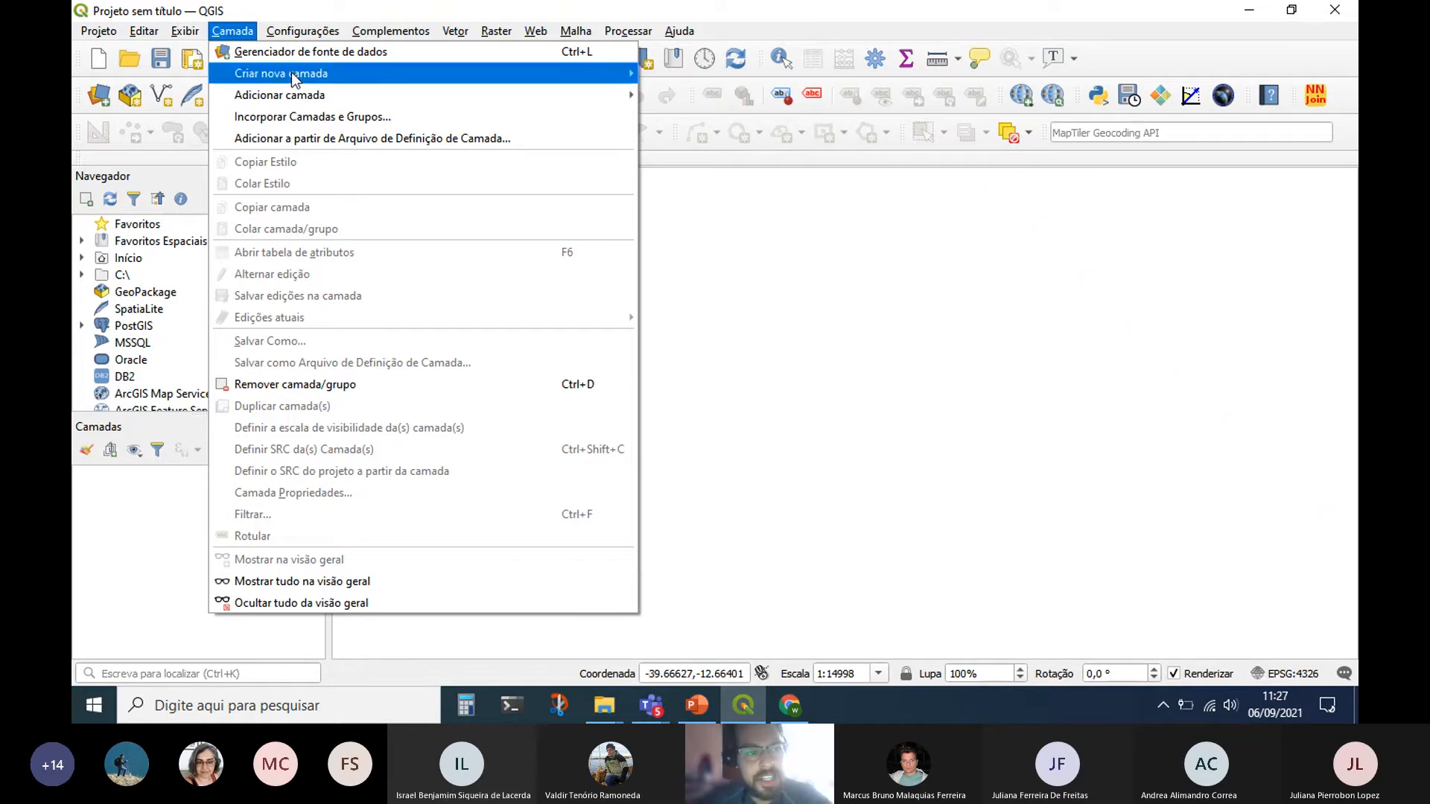
pyautogui.moveTo(402, 96)
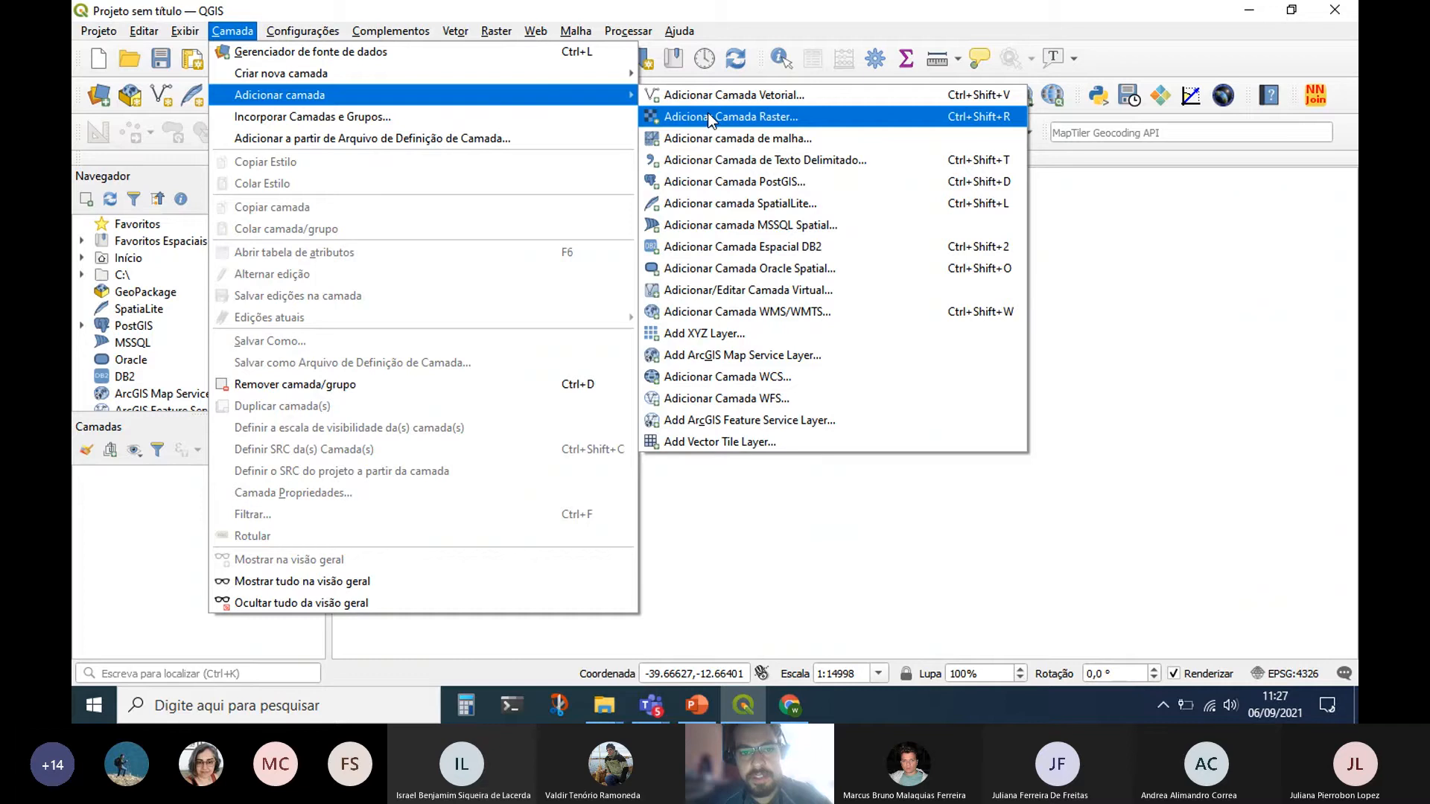
pyautogui.click(236, 30)
pyautogui.click(235, 33)
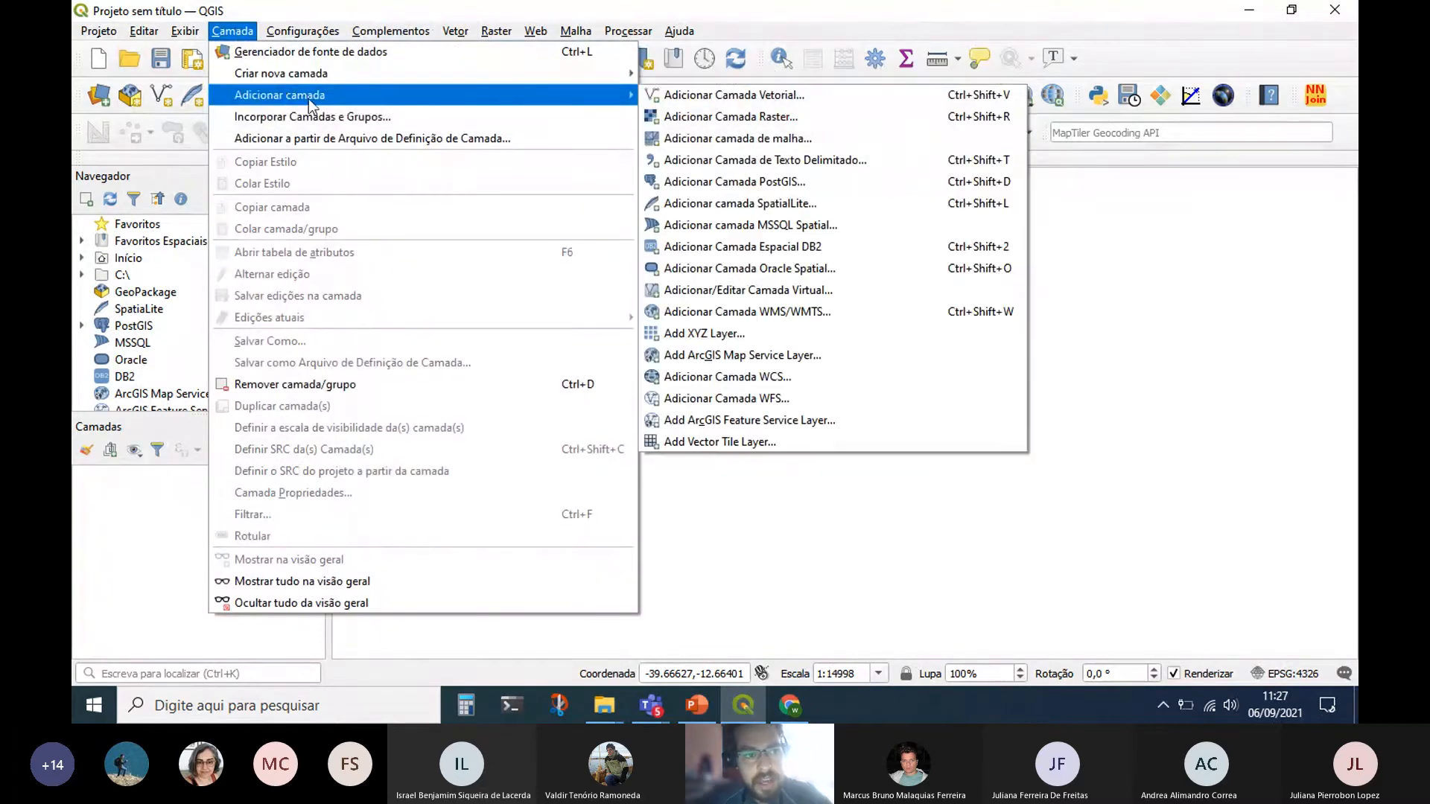
pyautogui.click(735, 117)
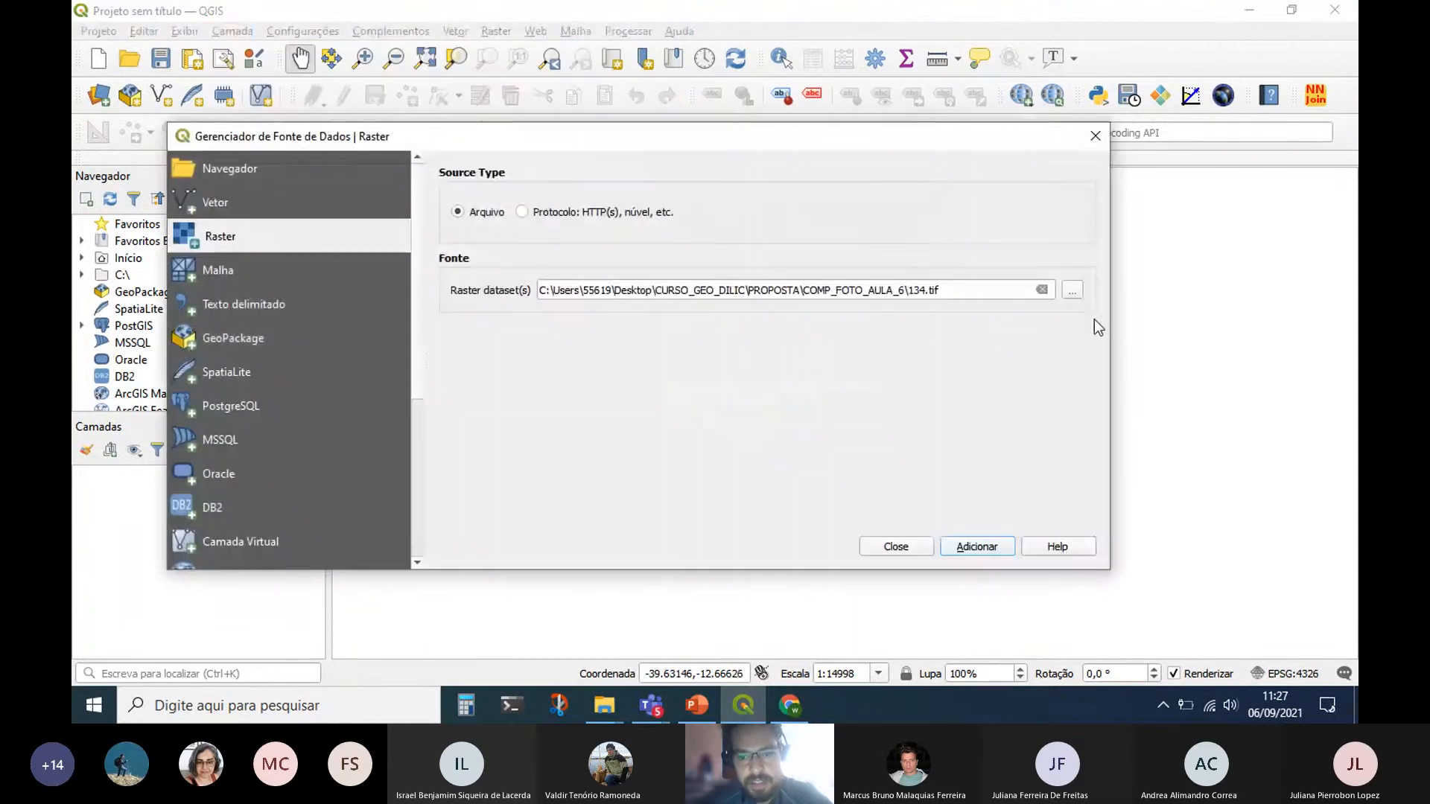
pyautogui.click(1072, 291)
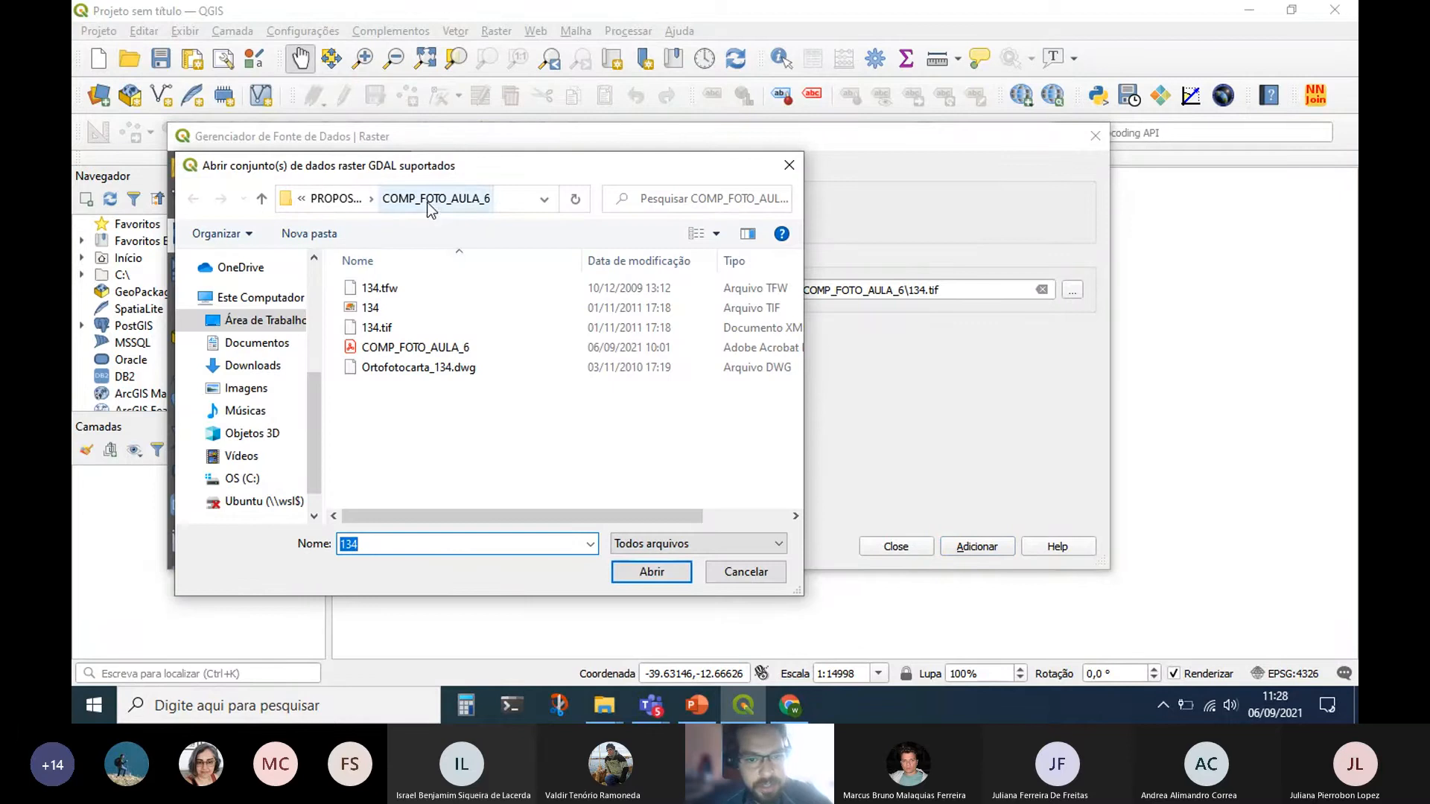
pyautogui.click(403, 308)
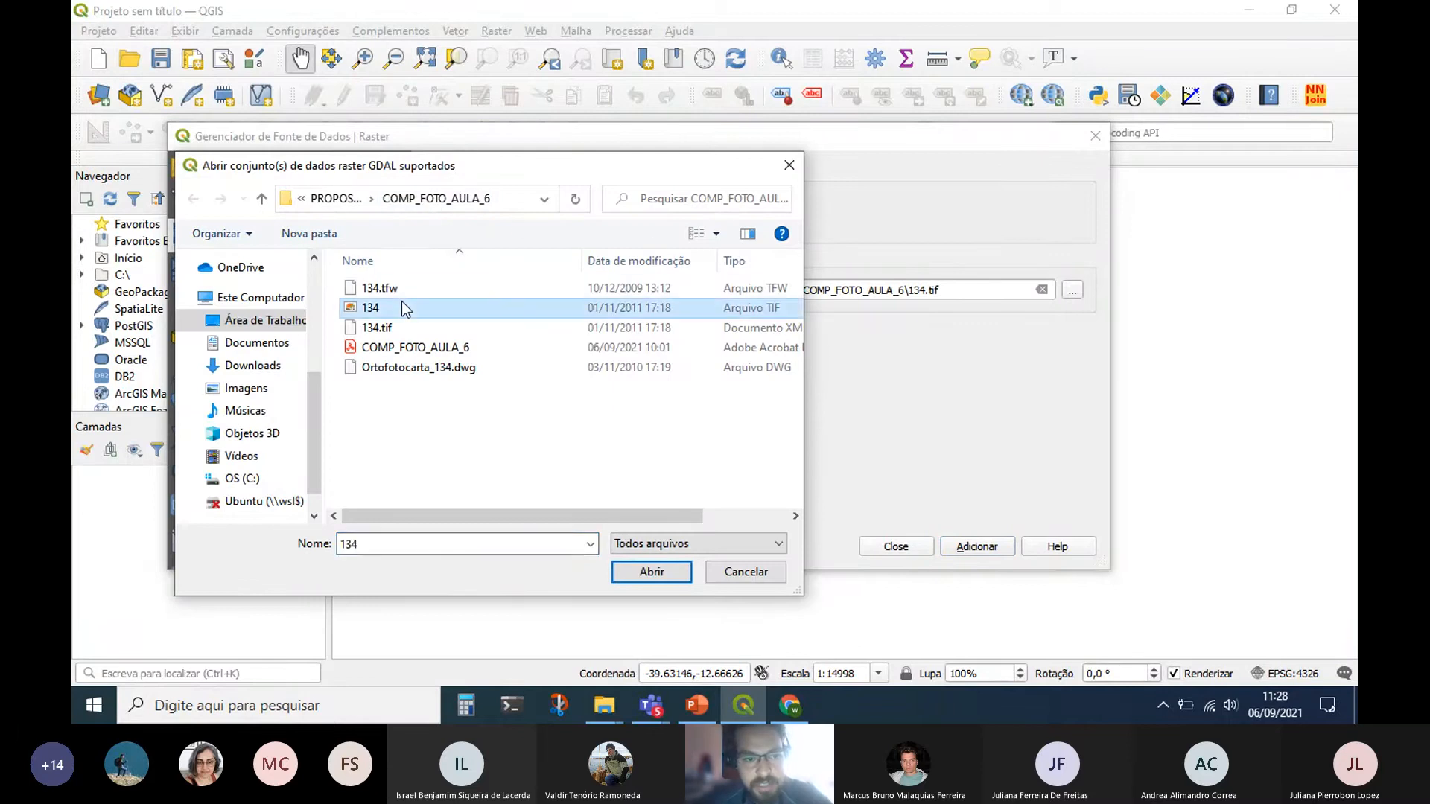
pyautogui.moveTo(452, 520); pyautogui.dragTo(570, 531)
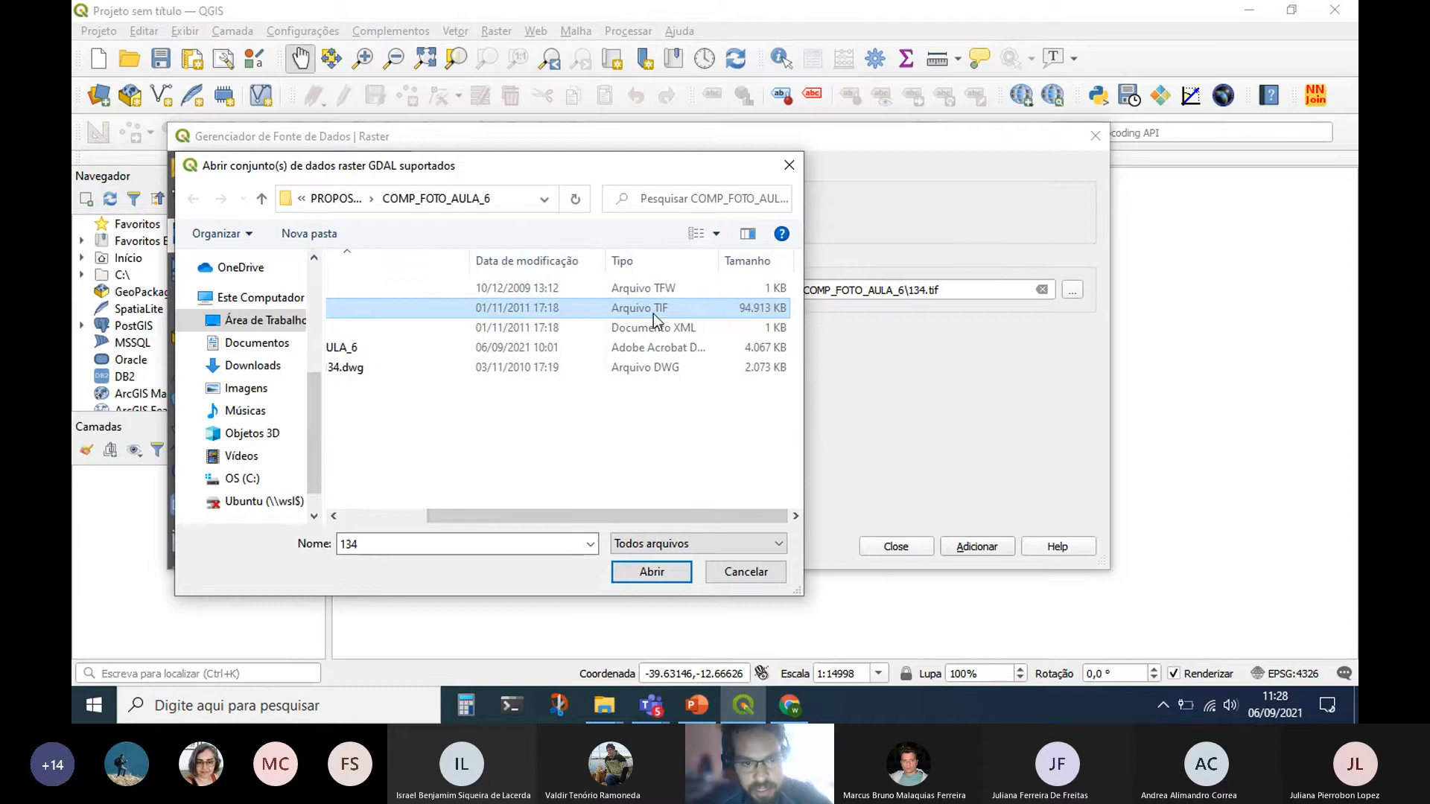
pyautogui.moveTo(470, 516); pyautogui.dragTo(382, 506)
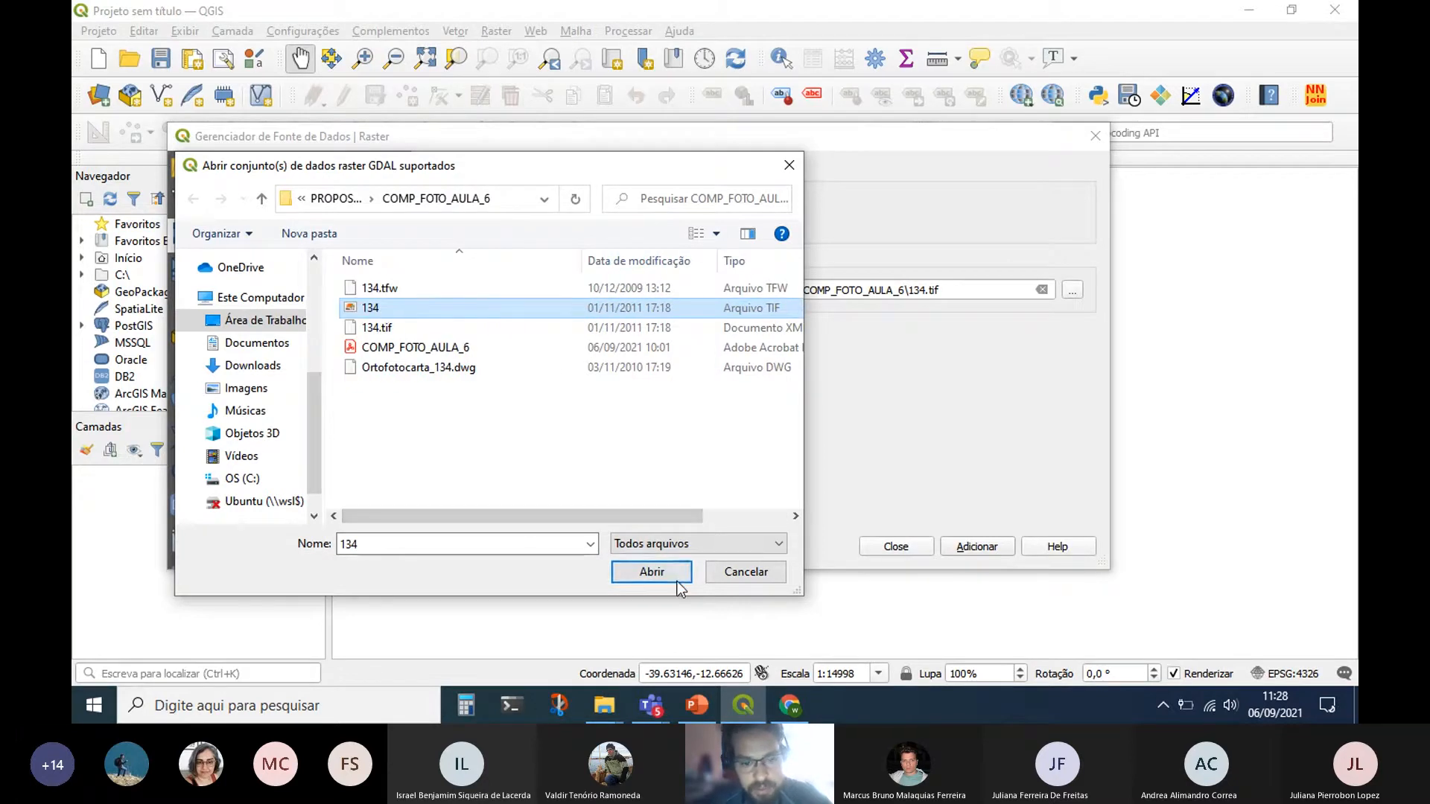
pyautogui.click(650, 579)
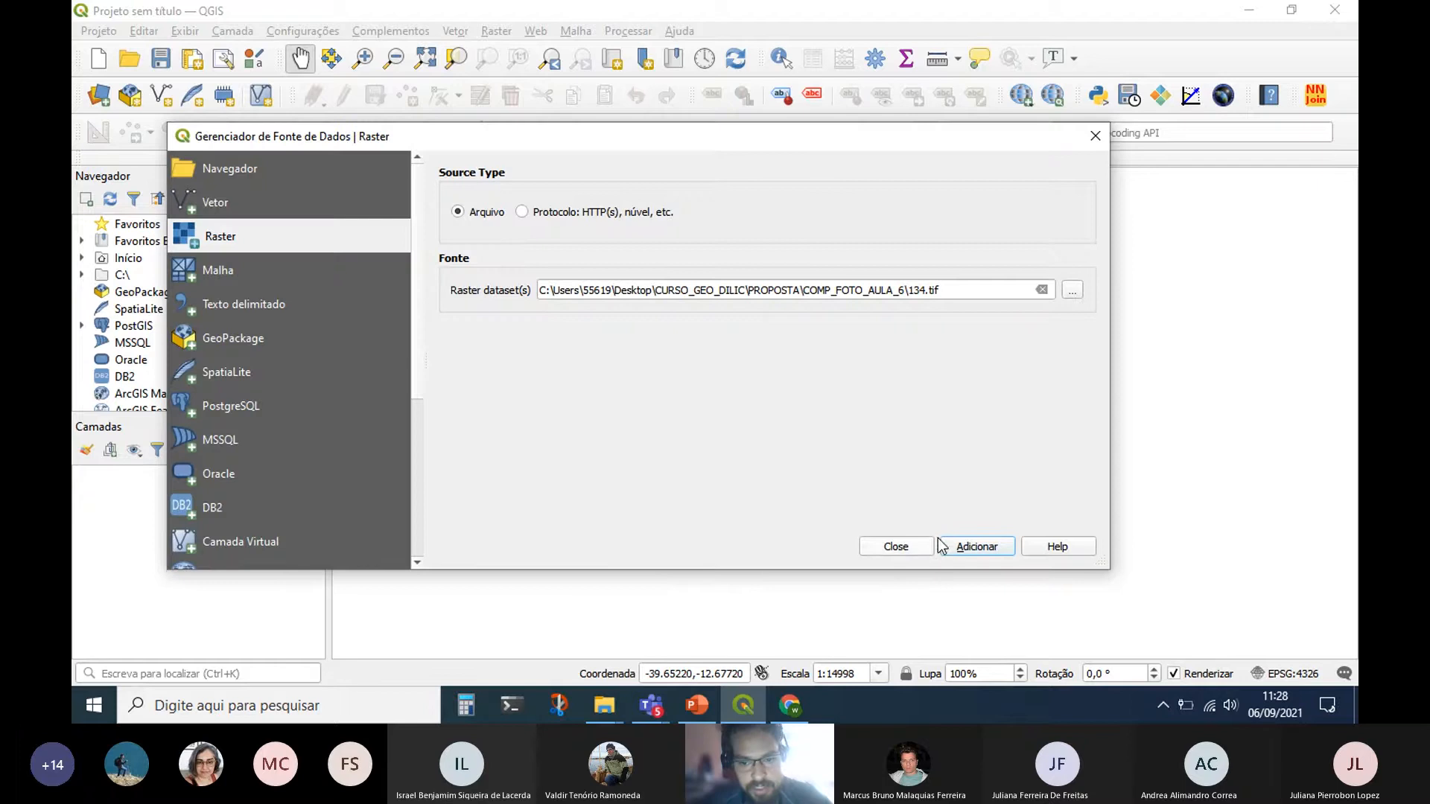
pyautogui.click(991, 551)
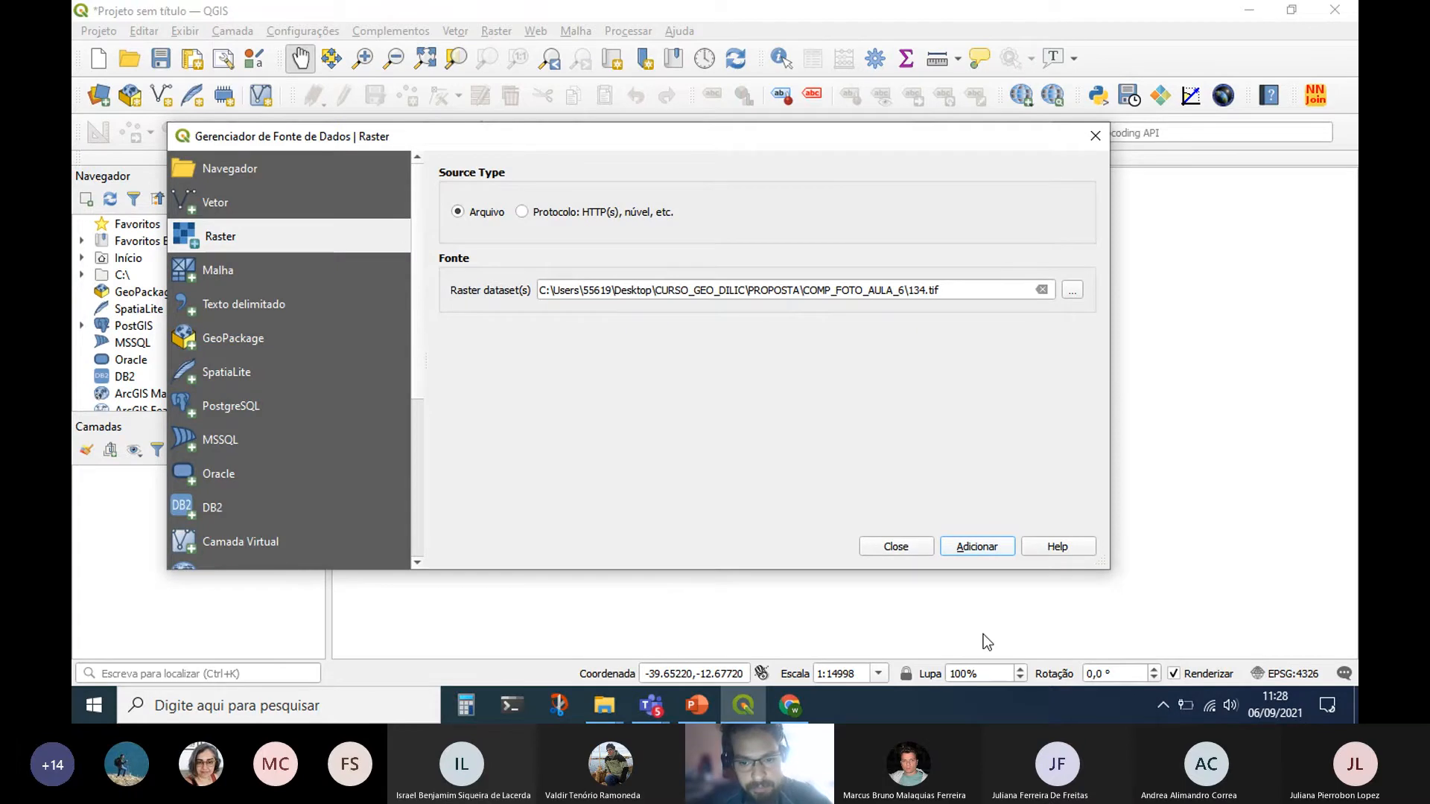
pyautogui.click(1099, 136)
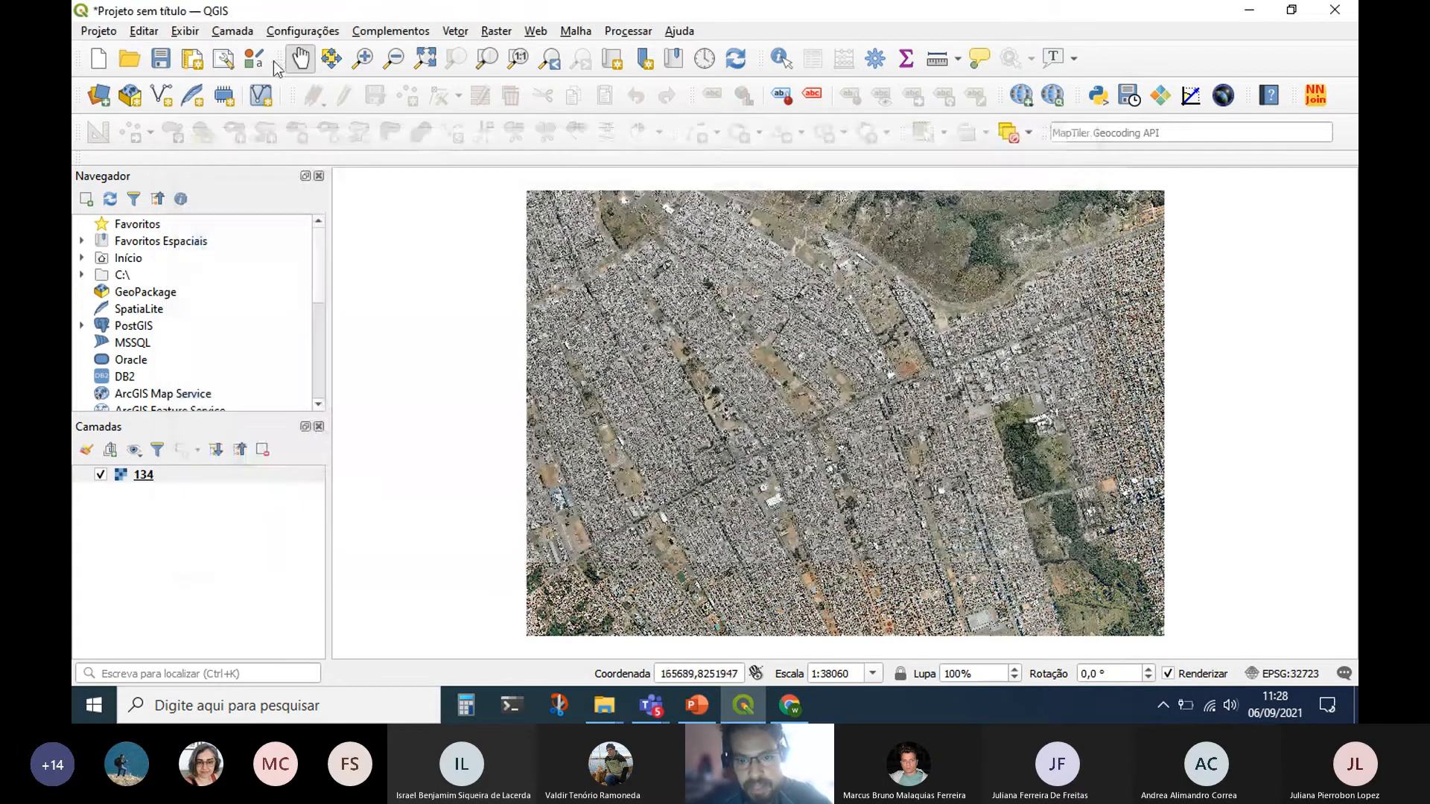
# Examine the central avenue and surrounding blocks of the 134 orthophoto at closer scales, then its overall coverage.
pyautogui.click(363, 58)
pyautogui.moveTo(773, 313); pyautogui.dragTo(1066, 471)
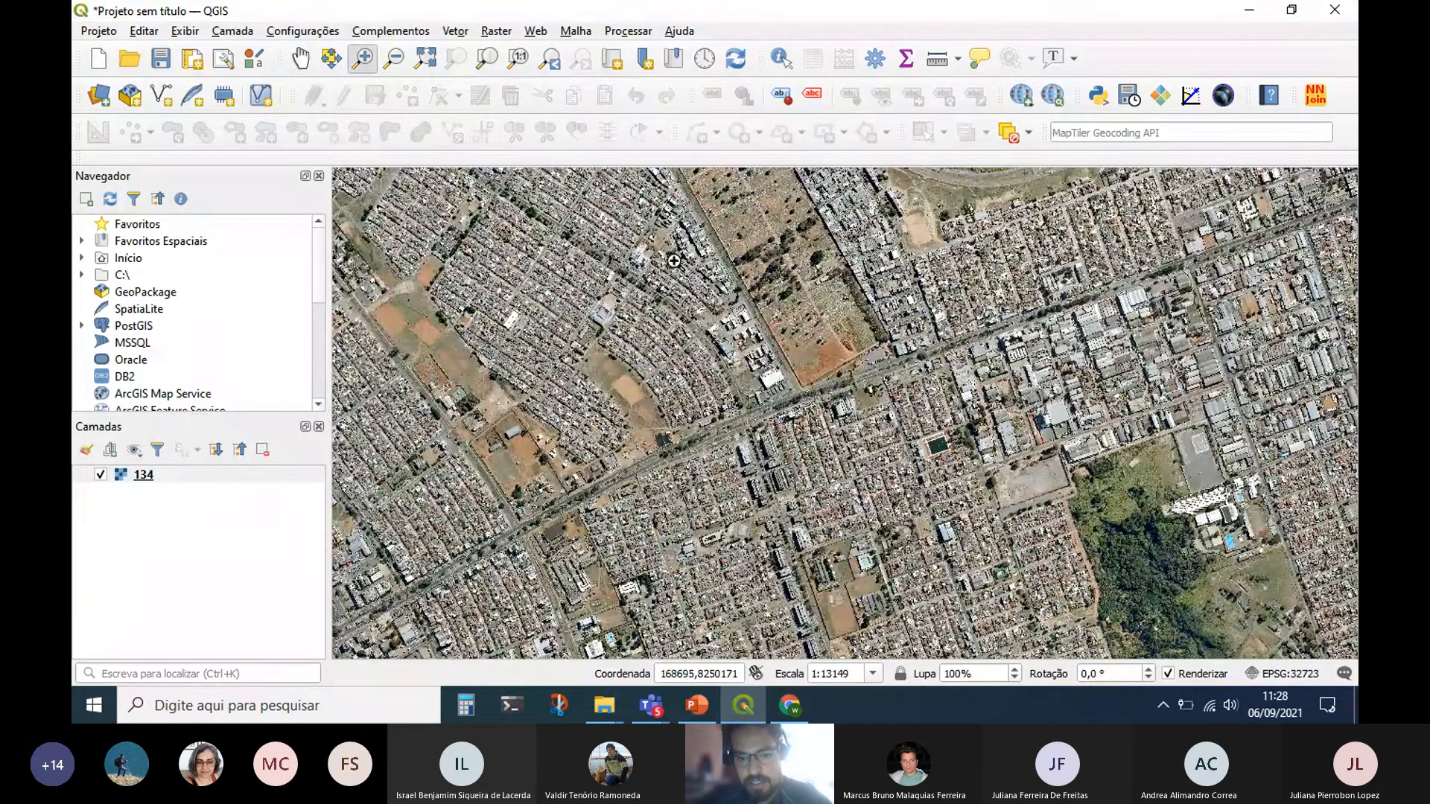
pyautogui.moveTo(674, 261); pyautogui.dragTo(1111, 576)
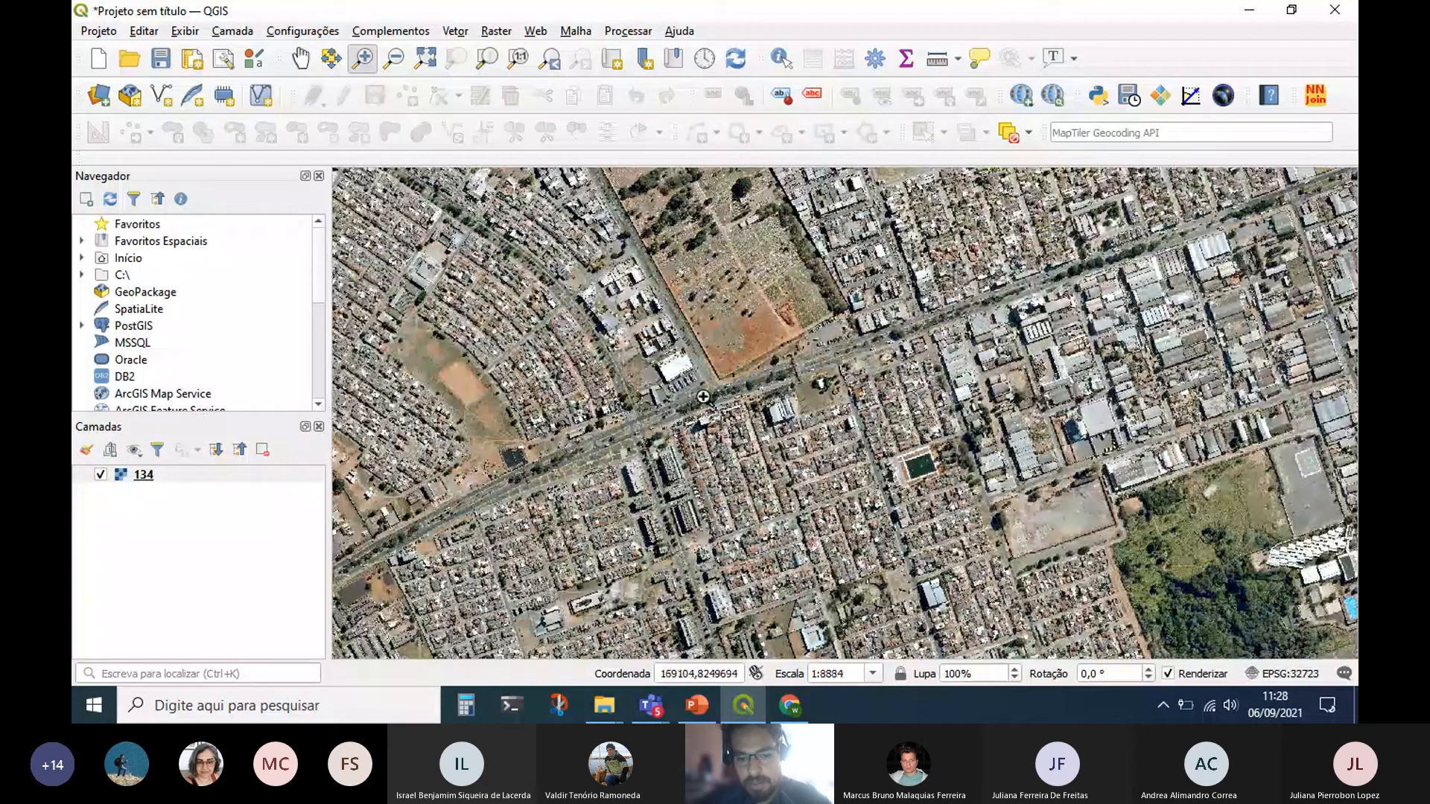
pyautogui.scroll(-1, 703, 396)
pyautogui.scroll(-1, 703, 396)
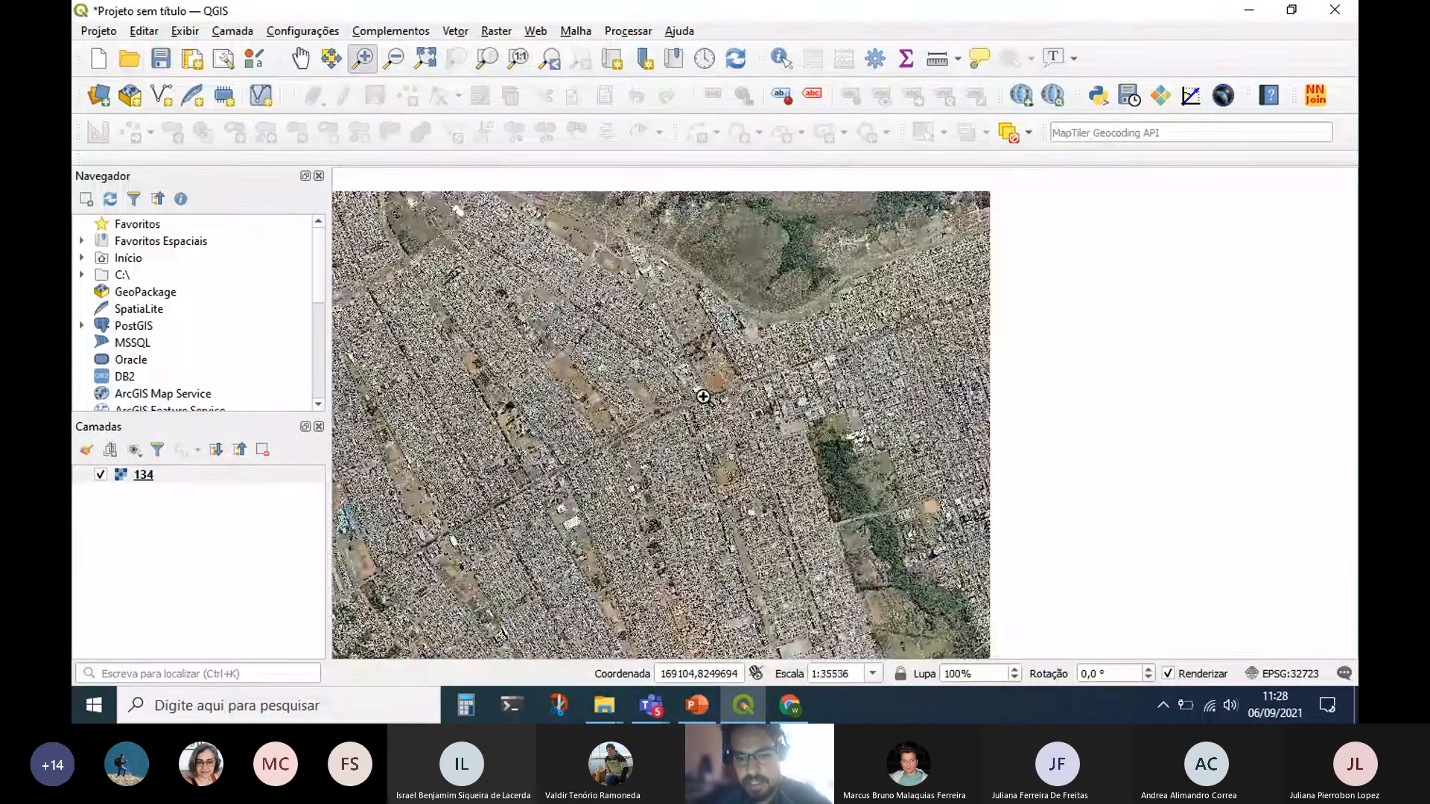
pyautogui.scroll(-1, 703, 397)
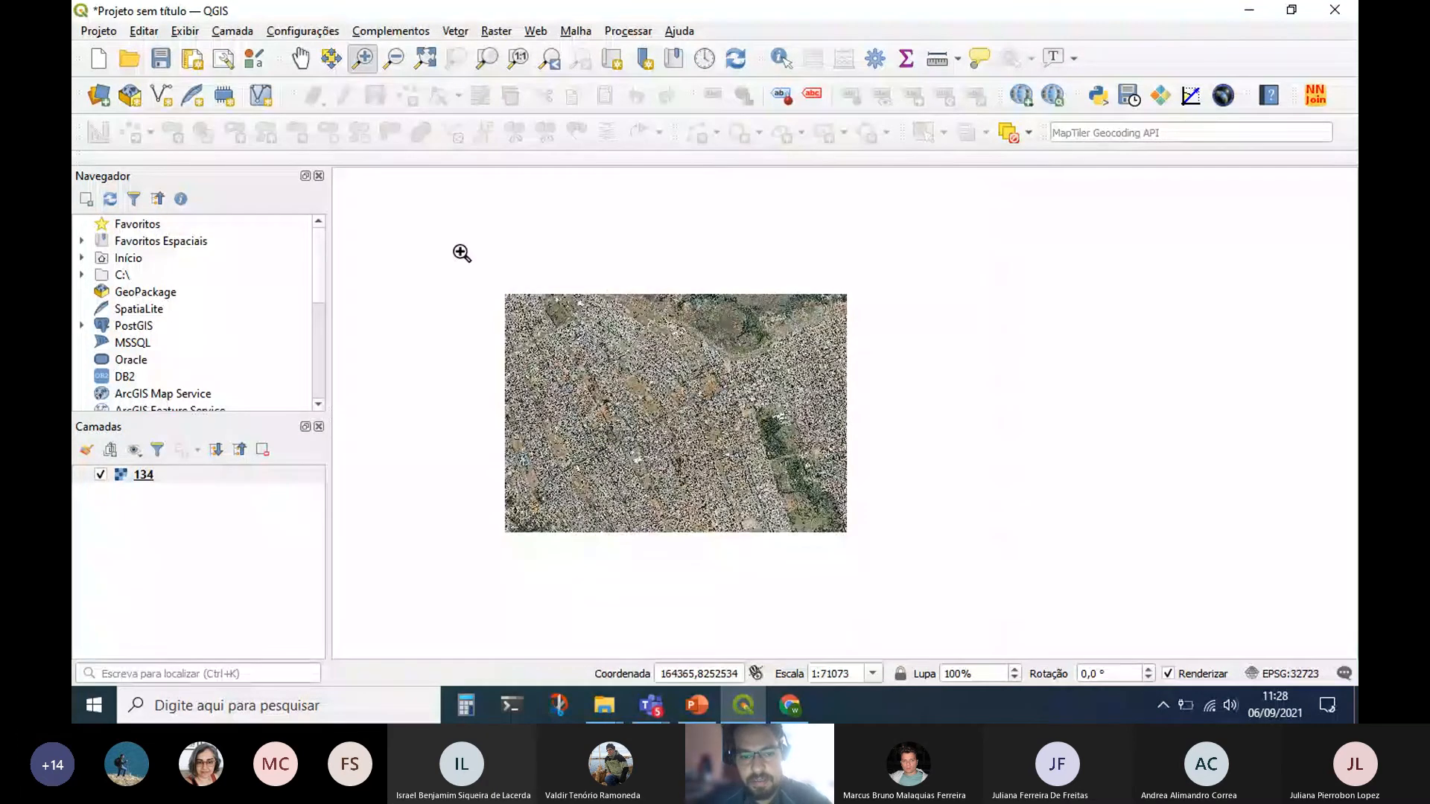
pyautogui.moveTo(458, 247); pyautogui.dragTo(926, 445)
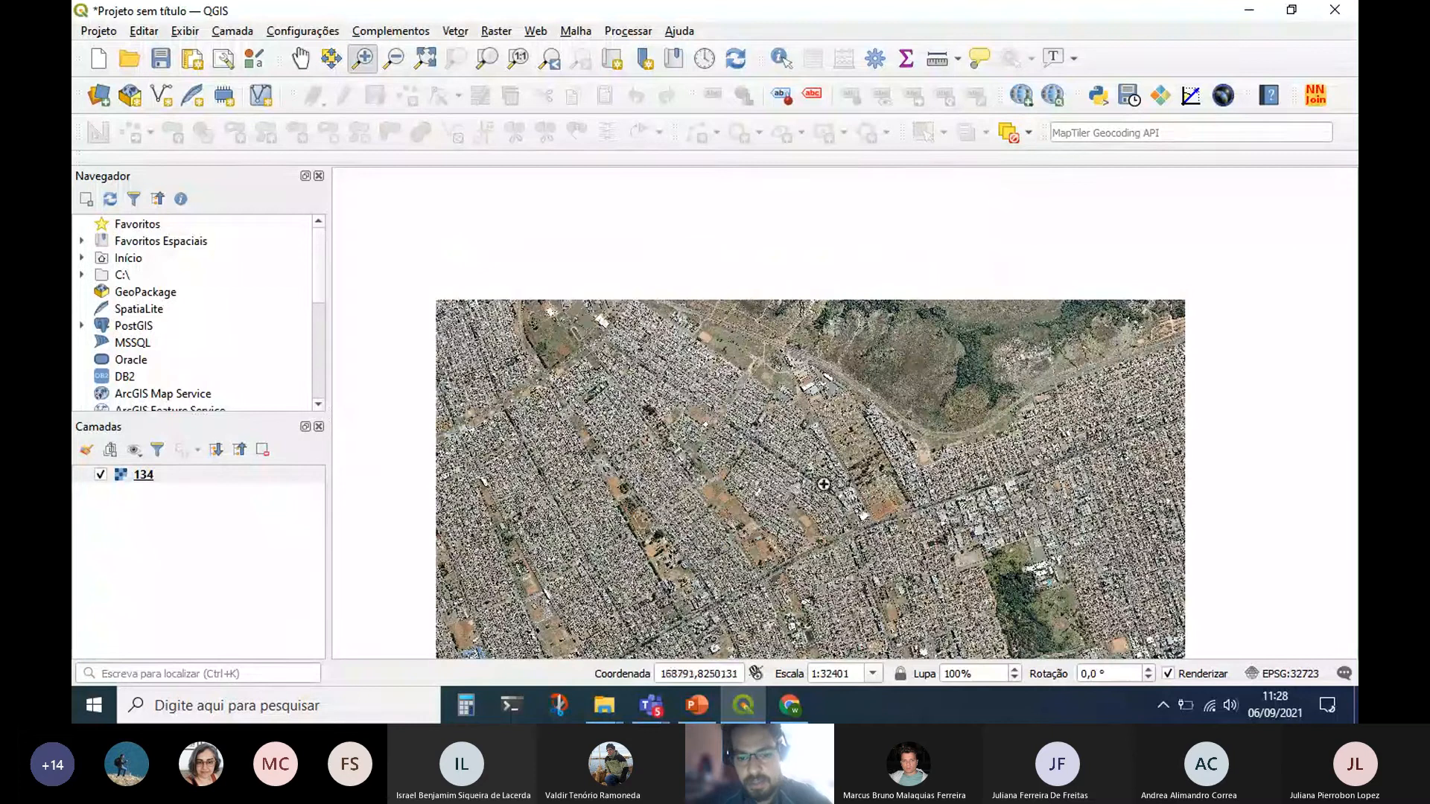
# Inspect the orthophoto from the wooded area in the east to its western edge.
pyautogui.click(298, 60)
pyautogui.moveTo(746, 494); pyautogui.dragTo(617, 369)
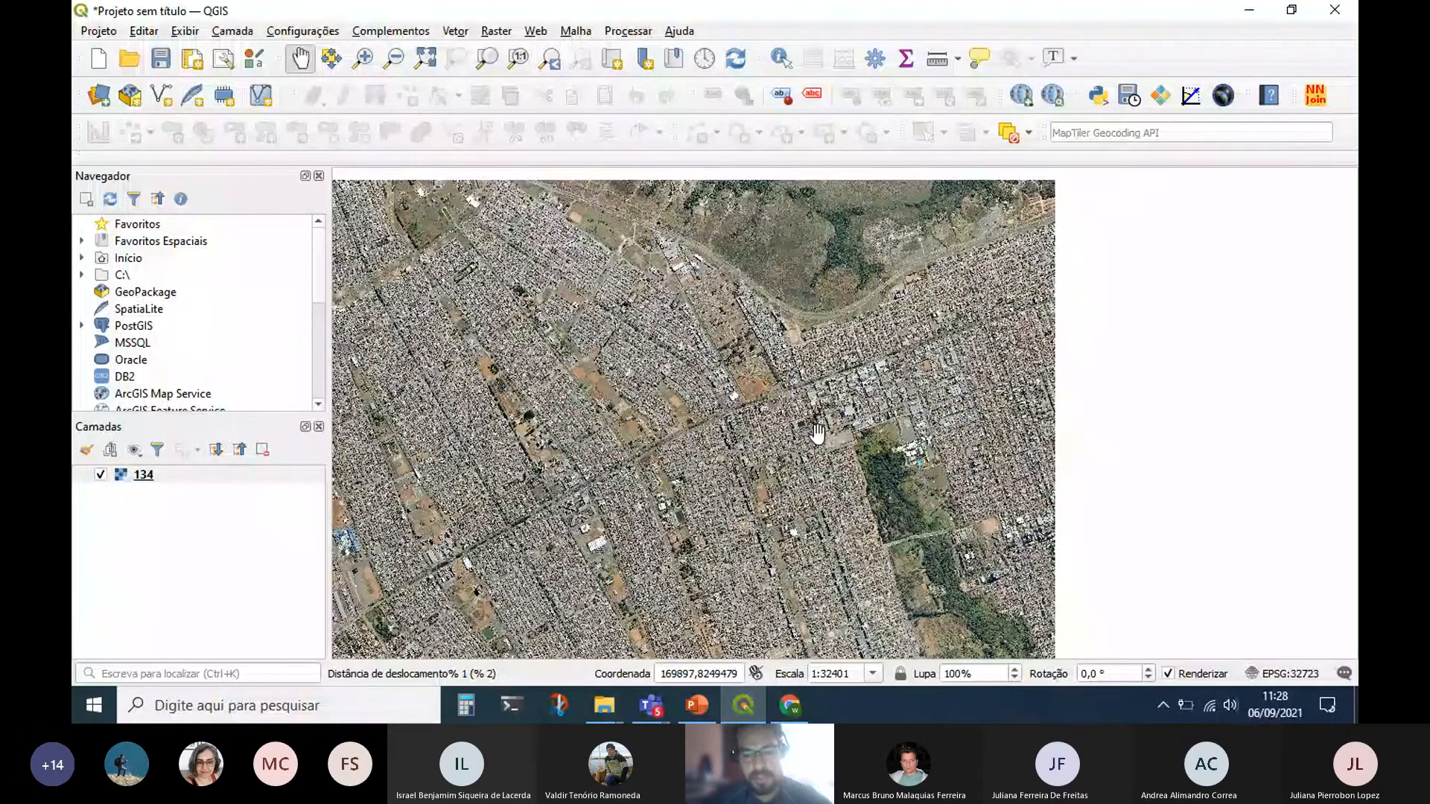
pyautogui.click(363, 58)
pyautogui.moveTo(612, 318); pyautogui.dragTo(921, 508)
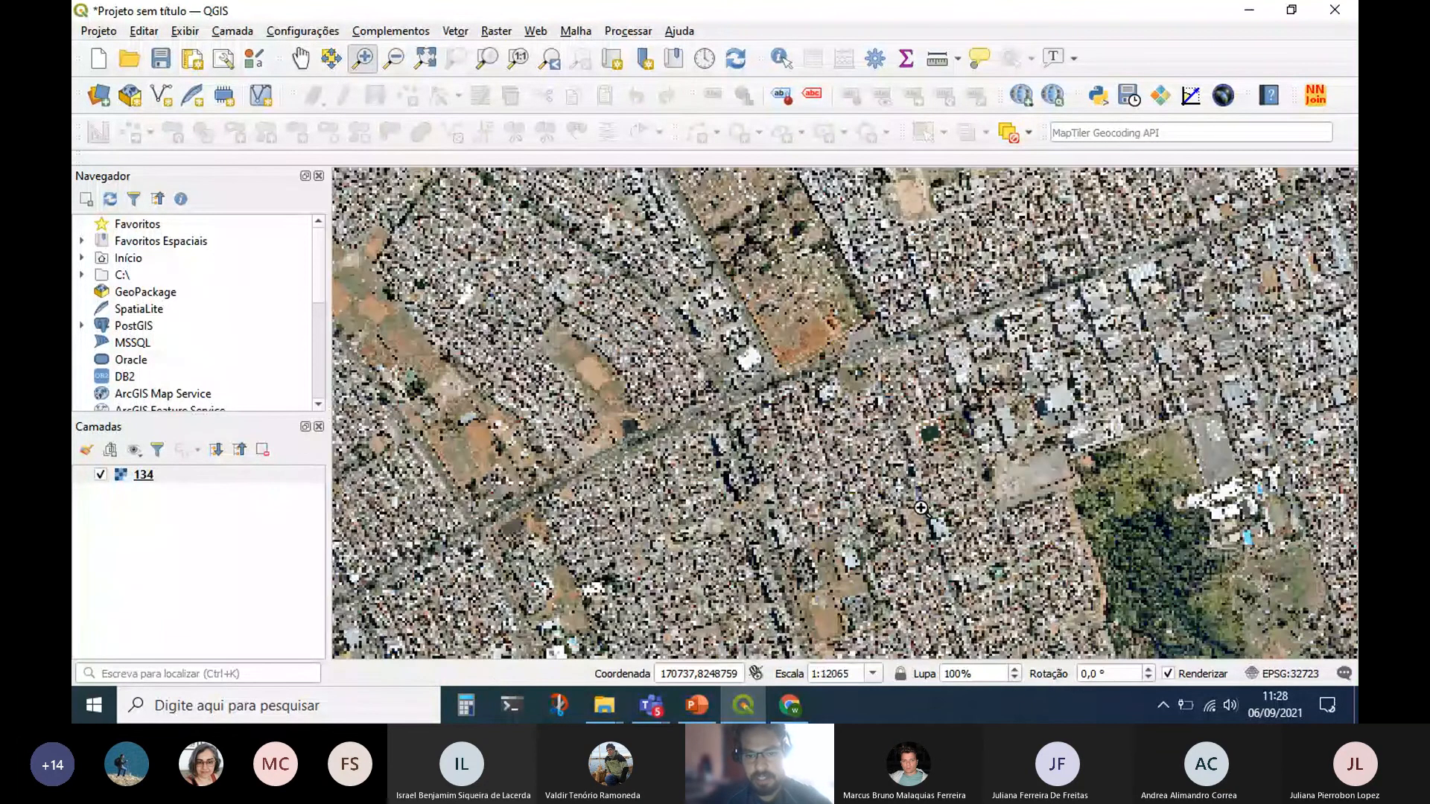
pyautogui.click(304, 61)
pyautogui.moveTo(1102, 596); pyautogui.dragTo(698, 385)
pyautogui.moveTo(783, 492); pyautogui.dragTo(797, 622)
pyautogui.scroll(-1, 567, 411)
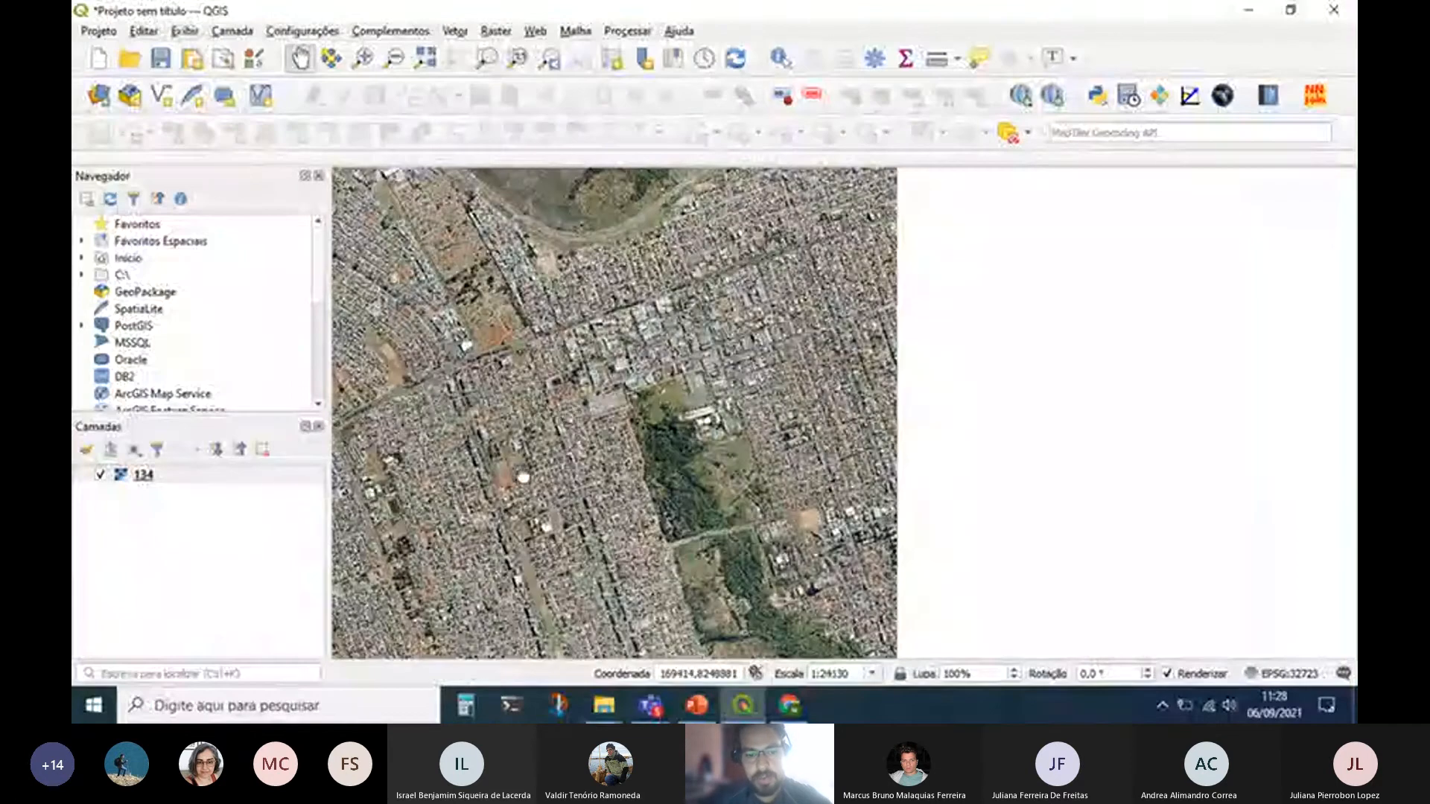
pyautogui.moveTo(523, 477); pyautogui.dragTo(870, 291)
pyautogui.moveTo(605, 437); pyautogui.dragTo(798, 449)
pyautogui.moveTo(554, 238); pyautogui.dragTo(572, 463)
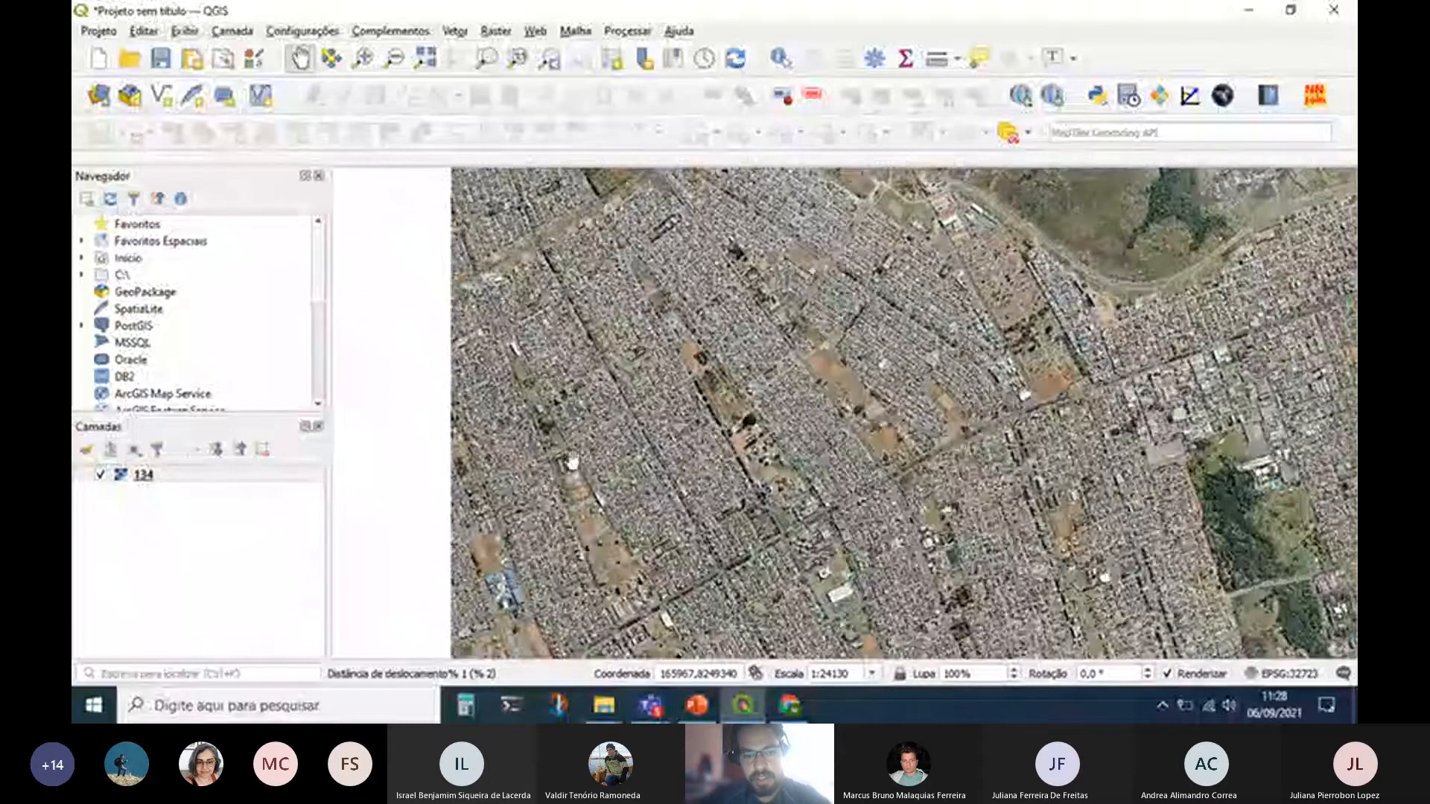
pyautogui.moveTo(902, 317); pyautogui.dragTo(781, 303)
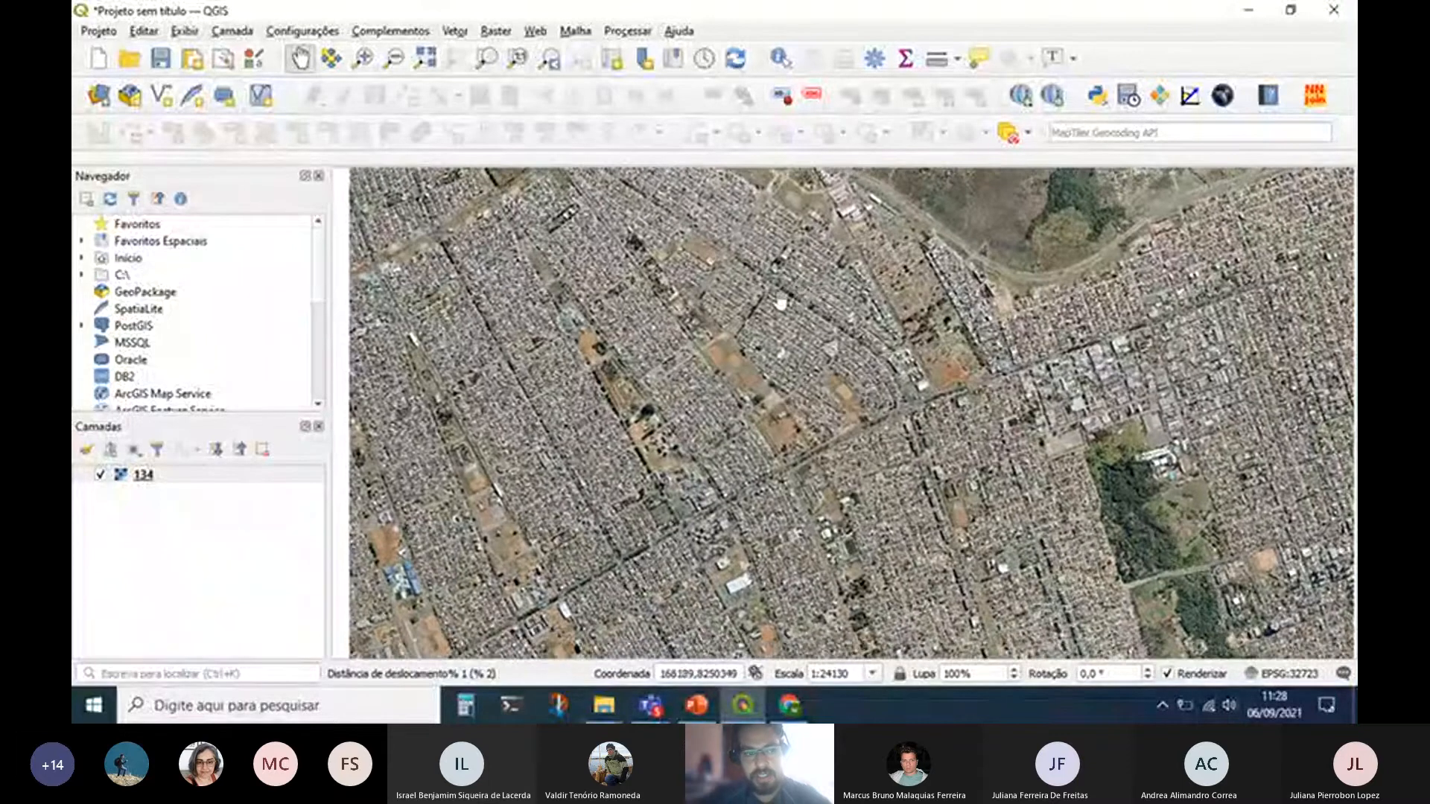
# Inspect the residential blocks, northwest corner and large fenced ground of the orthophoto in detail, and return to its full extent.
pyautogui.click(363, 58)
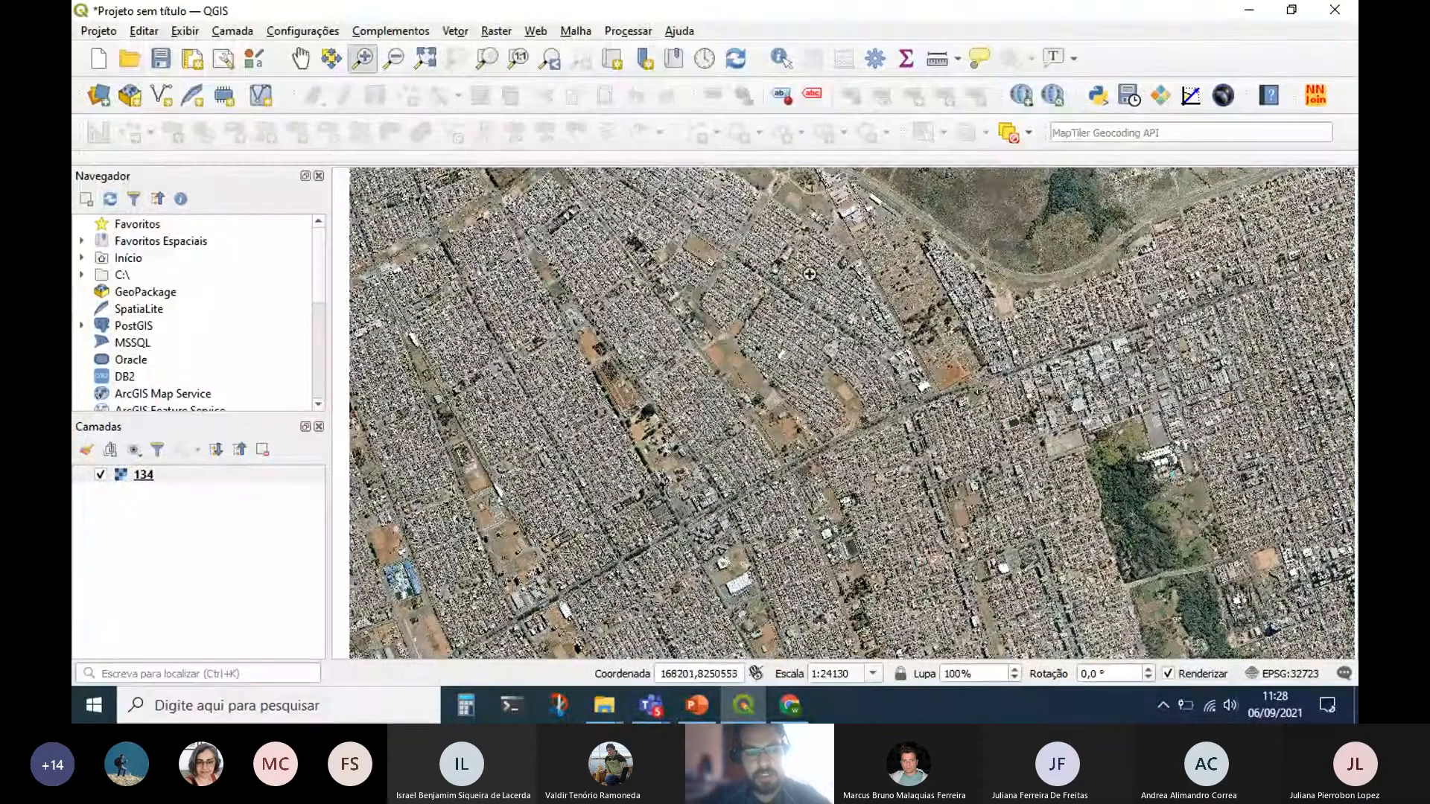
pyautogui.moveTo(687, 198); pyautogui.dragTo(1023, 373)
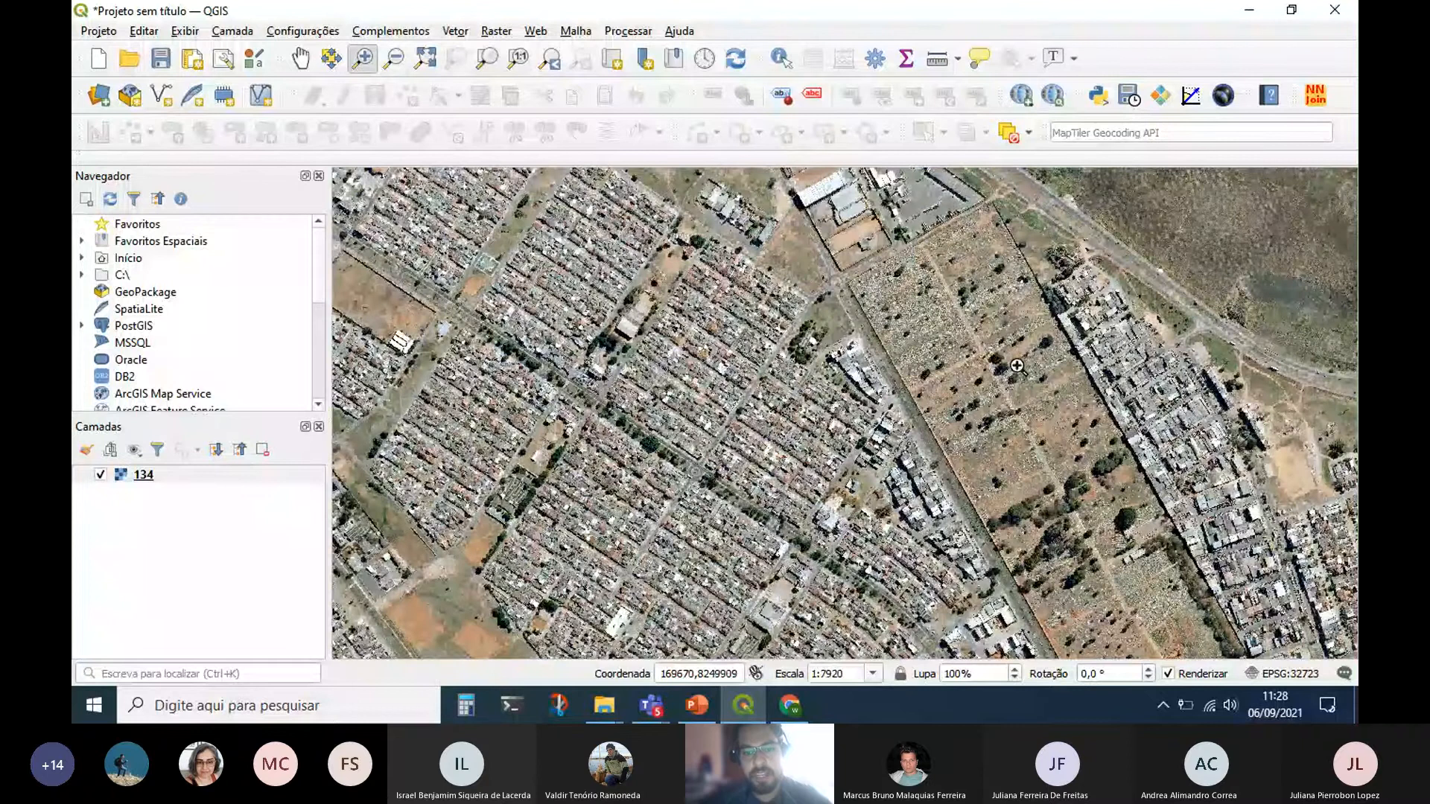
pyautogui.moveTo(592, 215); pyautogui.dragTo(922, 393)
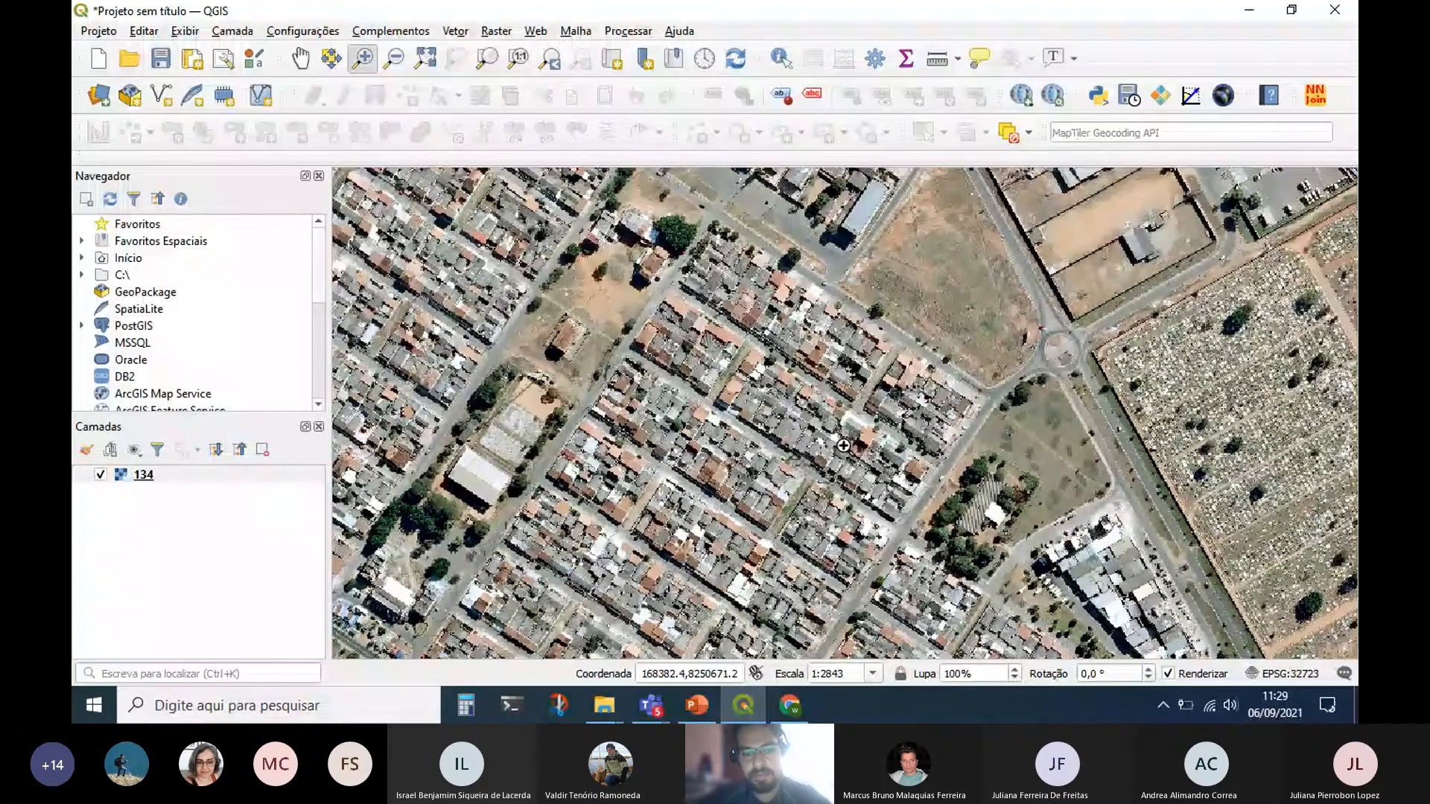
pyautogui.scroll(-4, 843, 445)
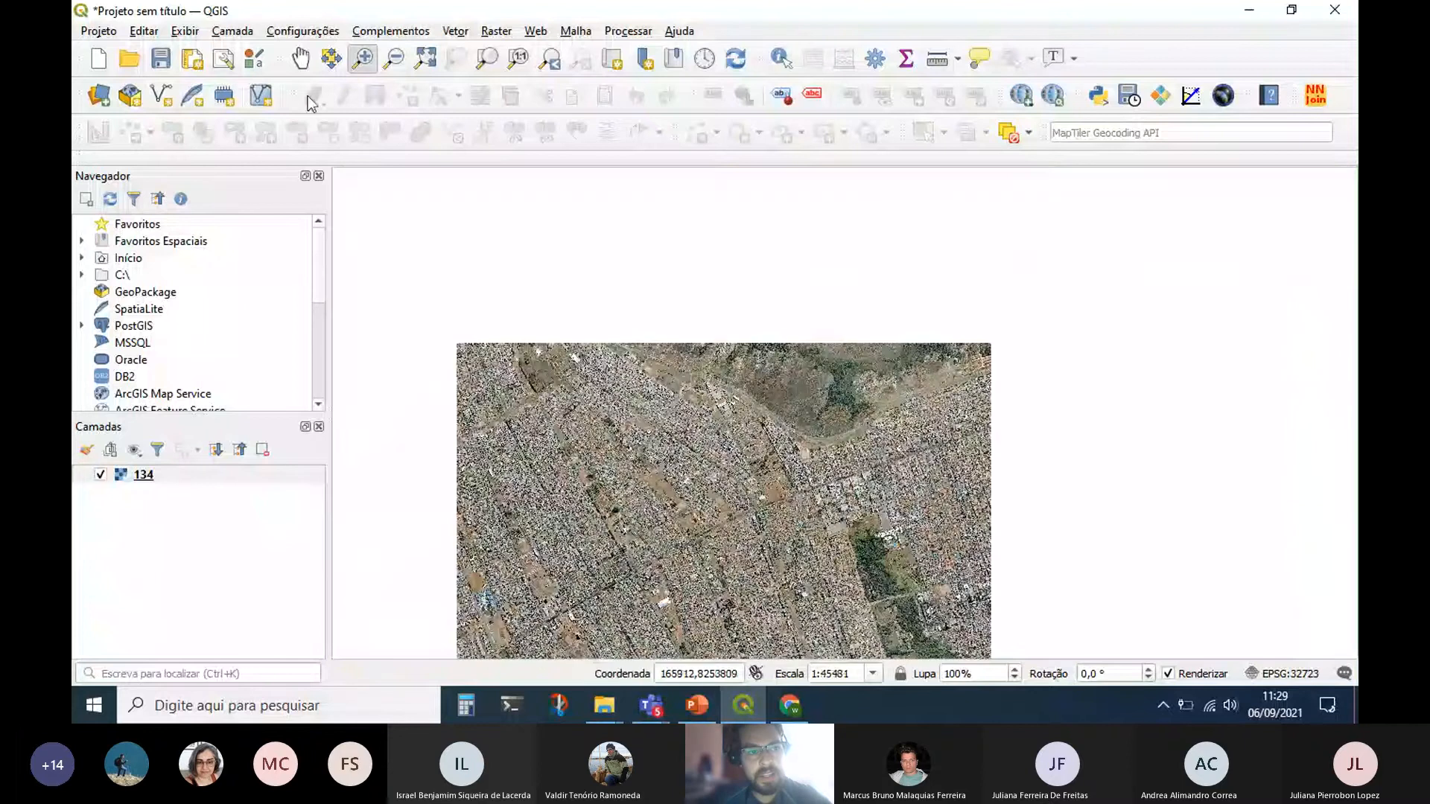
pyautogui.click(300, 58)
pyautogui.moveTo(639, 552); pyautogui.dragTo(526, 330)
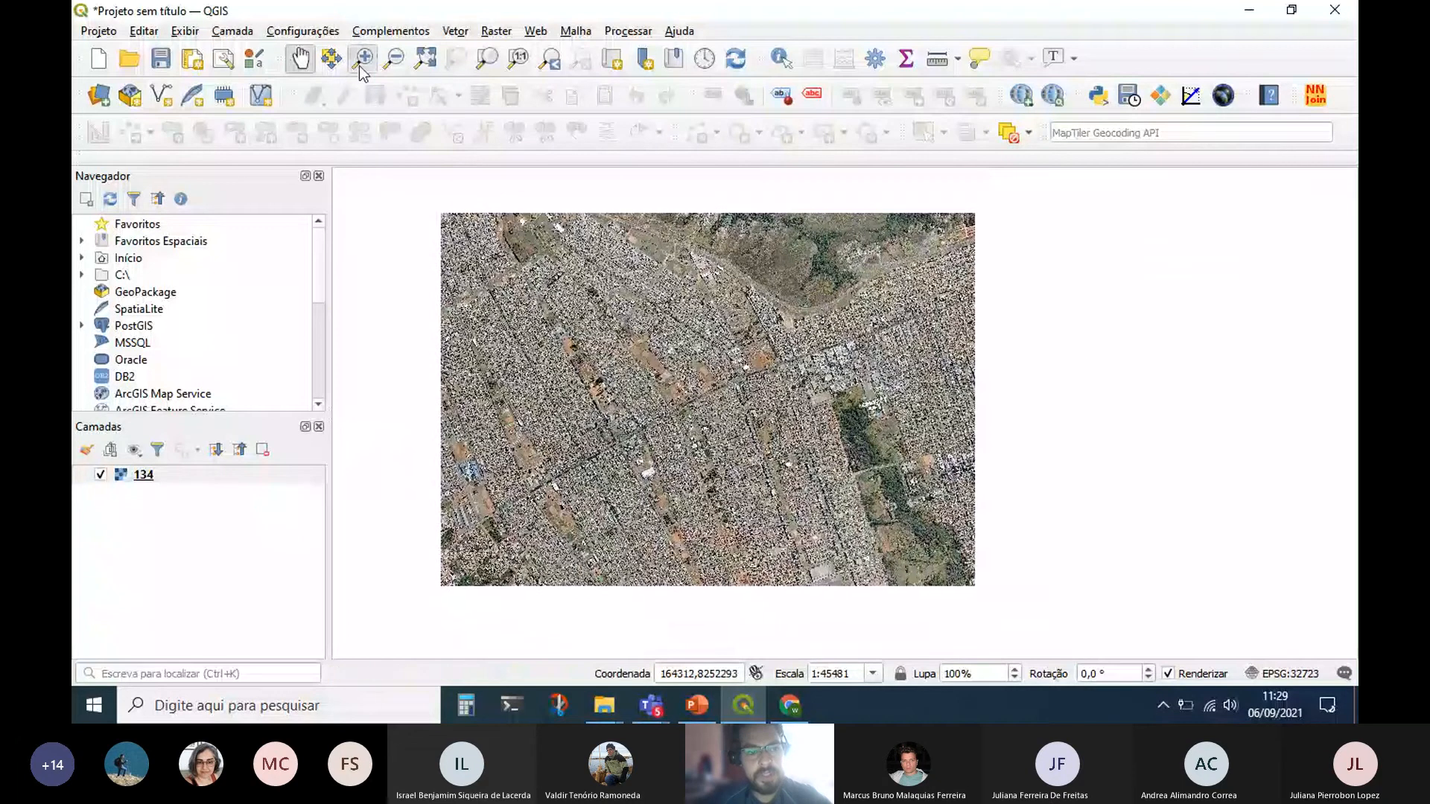
pyautogui.click(364, 58)
pyautogui.moveTo(420, 216); pyautogui.dragTo(577, 304)
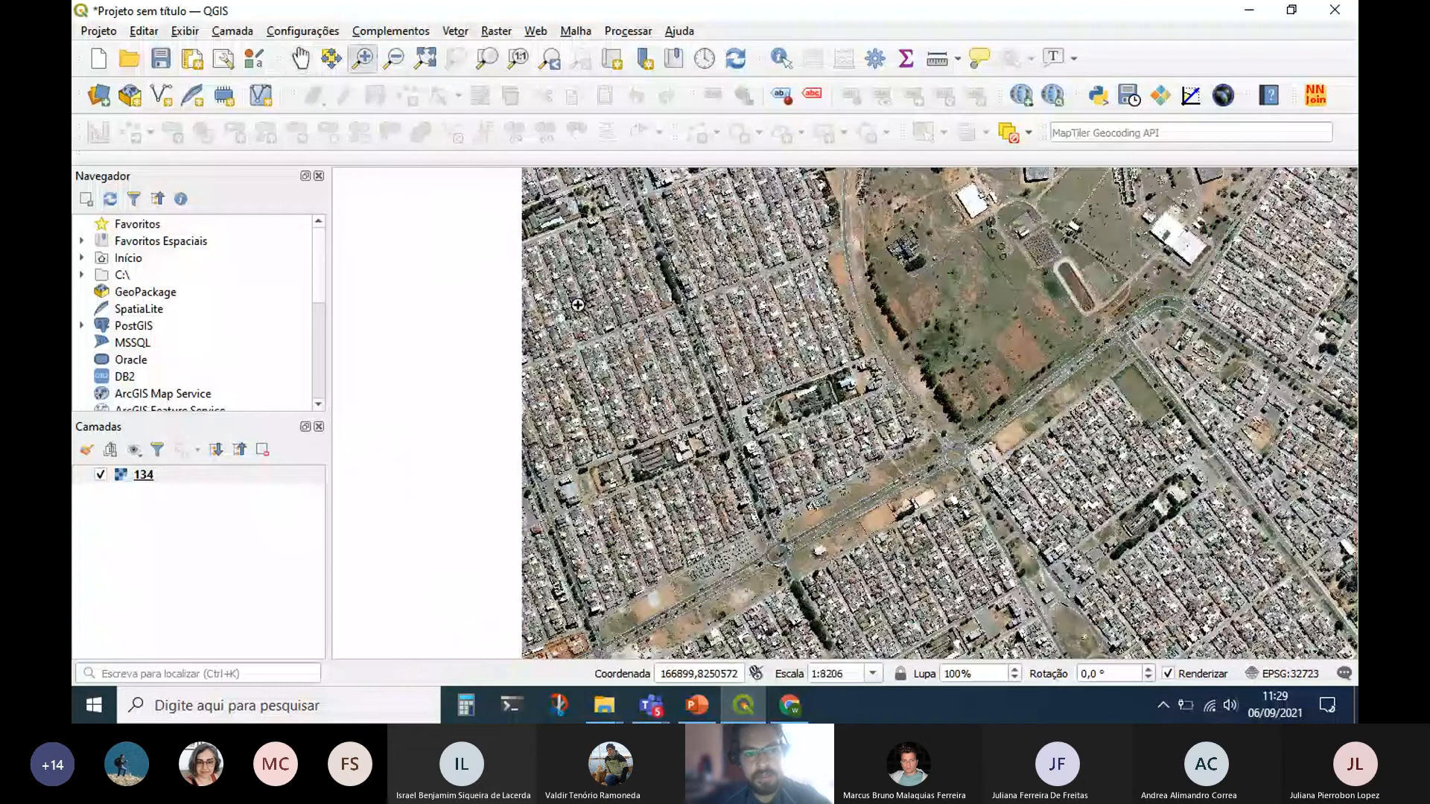
pyautogui.click(424, 64)
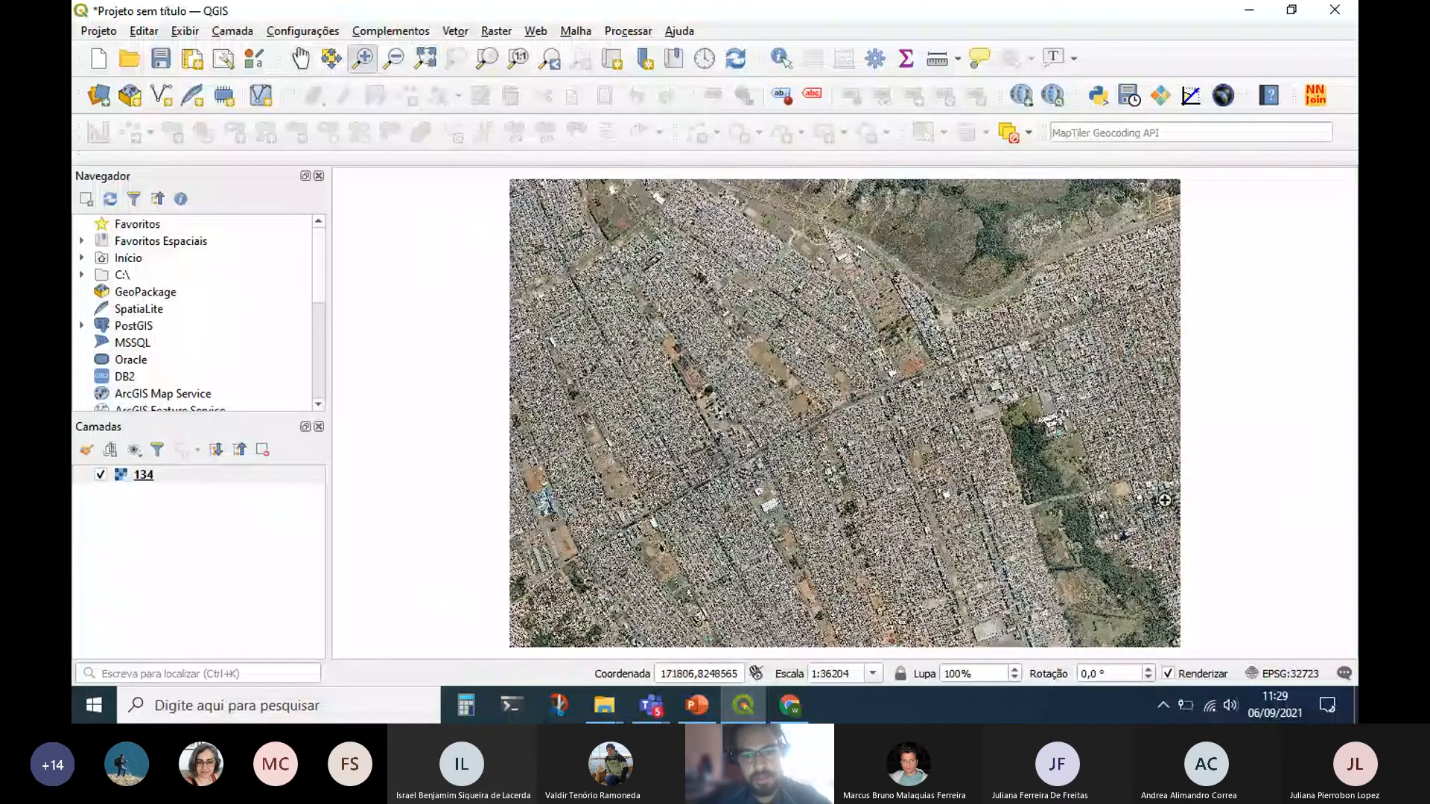
pyautogui.moveTo(840, 312); pyautogui.dragTo(989, 433)
pyautogui.moveTo(667, 217); pyautogui.dragTo(962, 326)
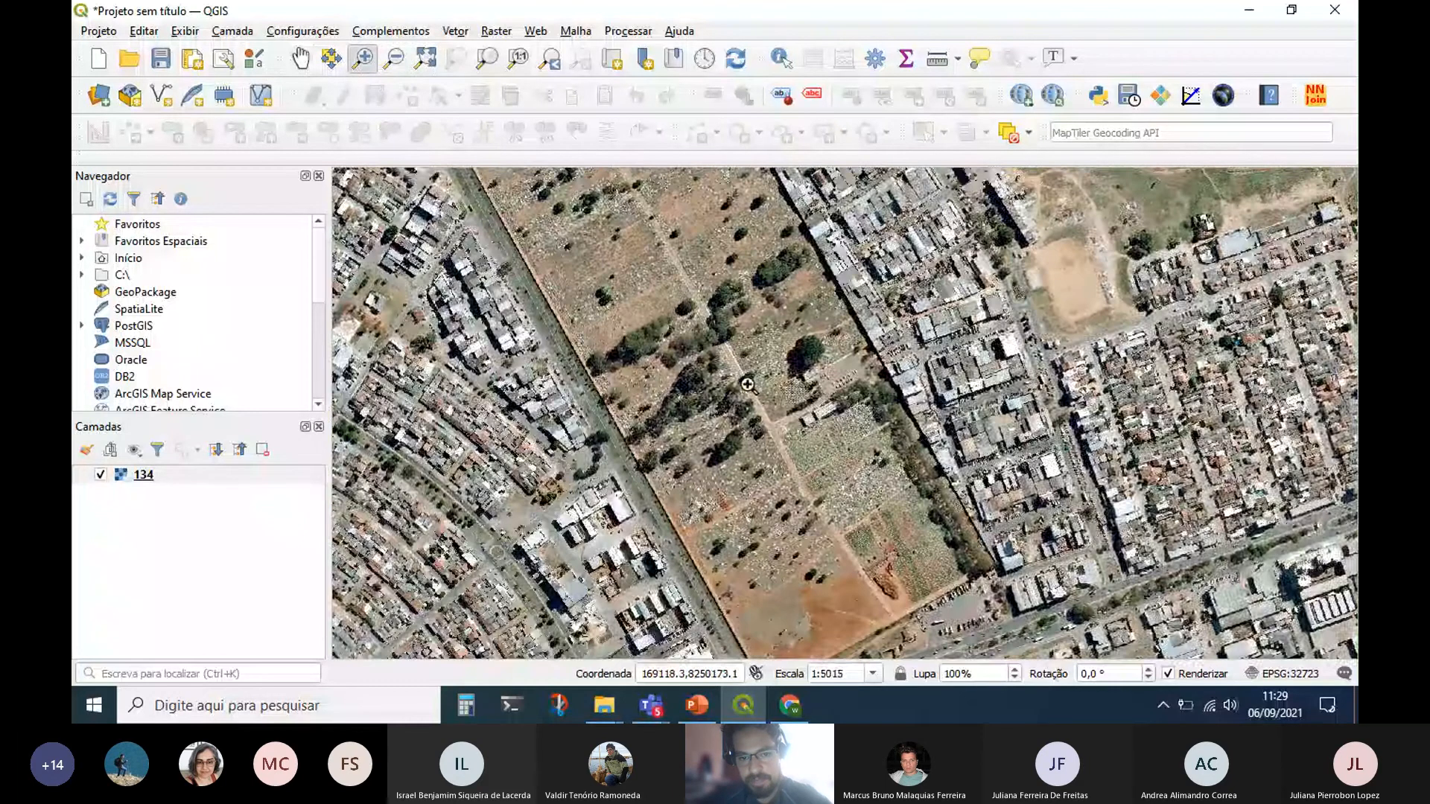
pyautogui.scroll(-2, 748, 384)
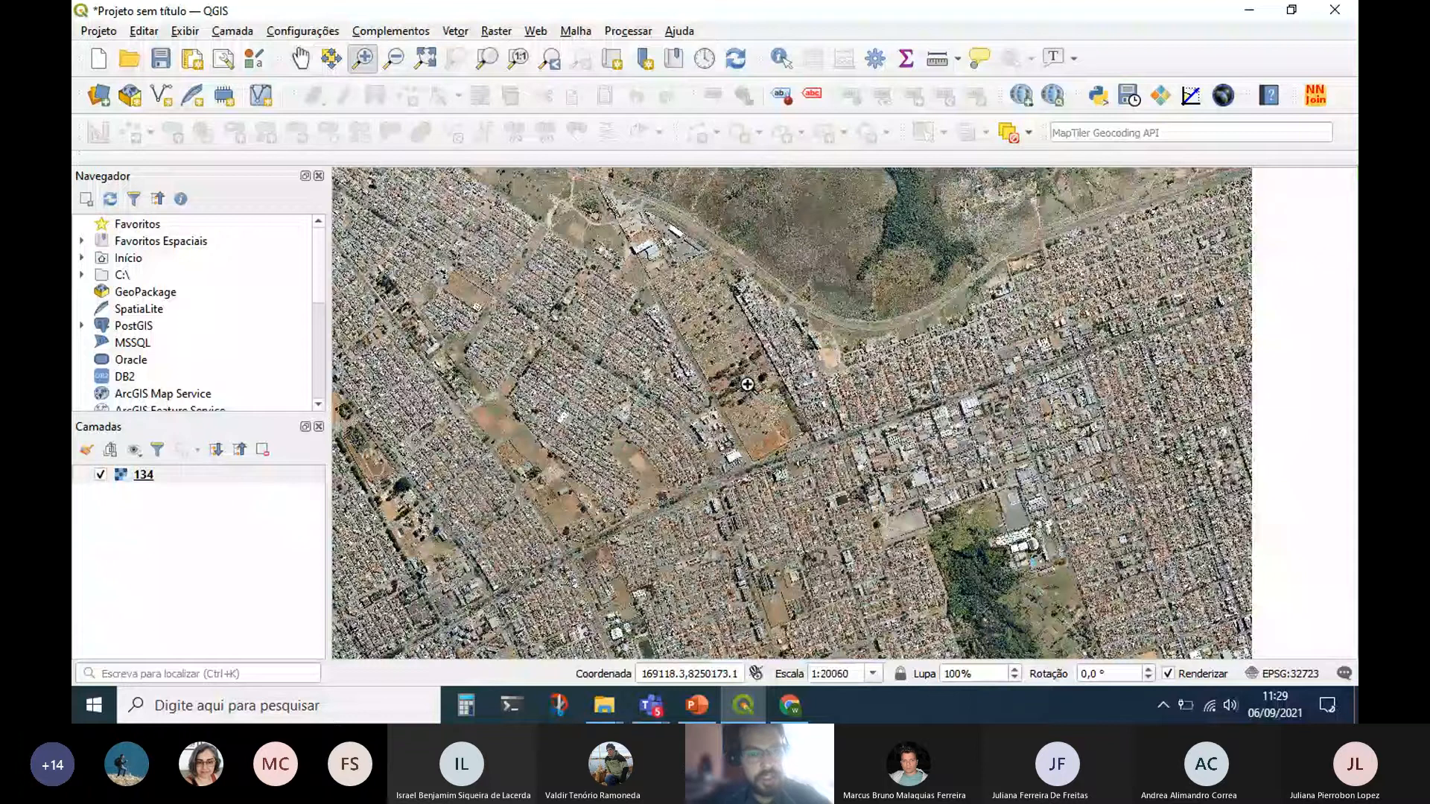
pyautogui.click(423, 62)
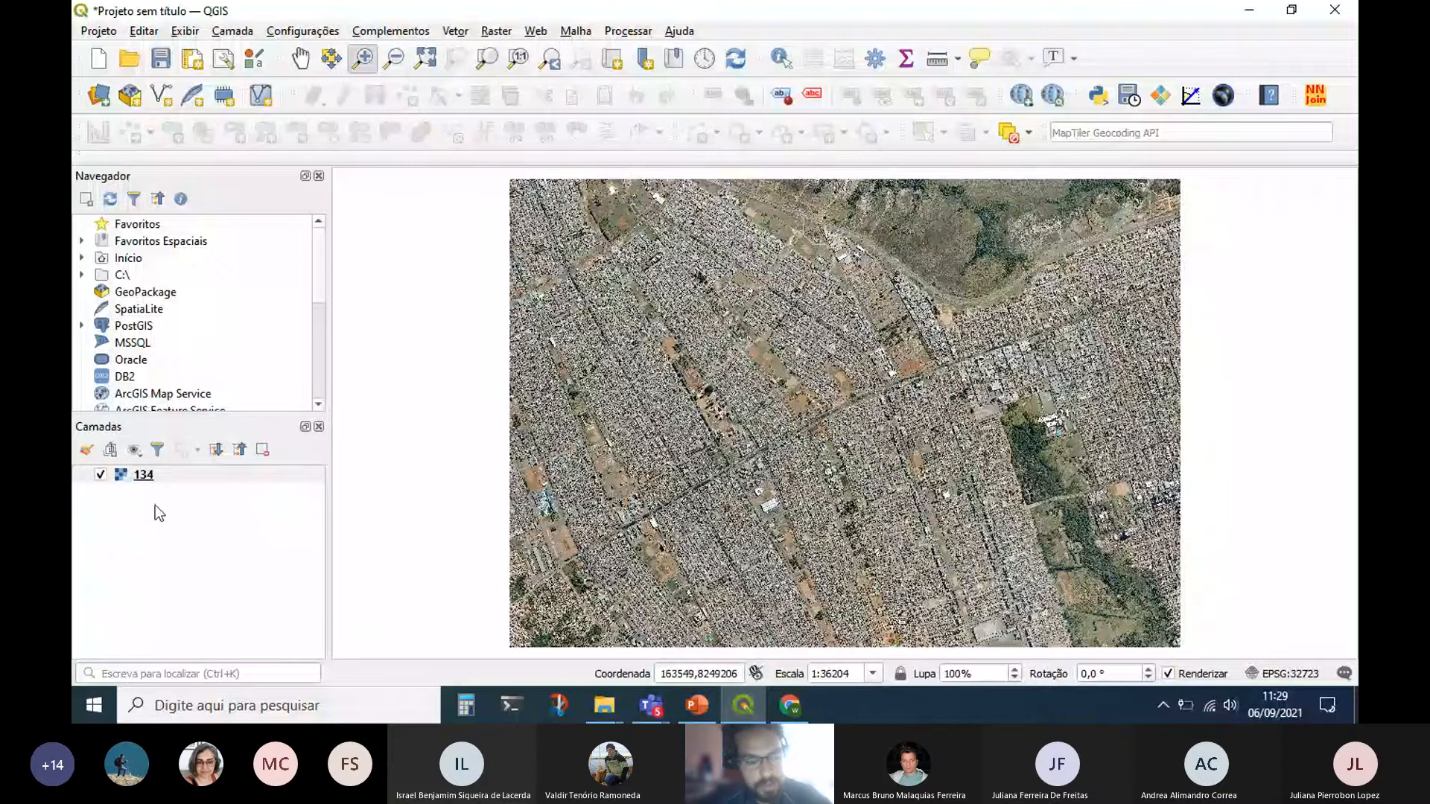
# Examine the provider information and source coordinate reference system in the properties of layer 134.
pyautogui.rightClick(142, 475)
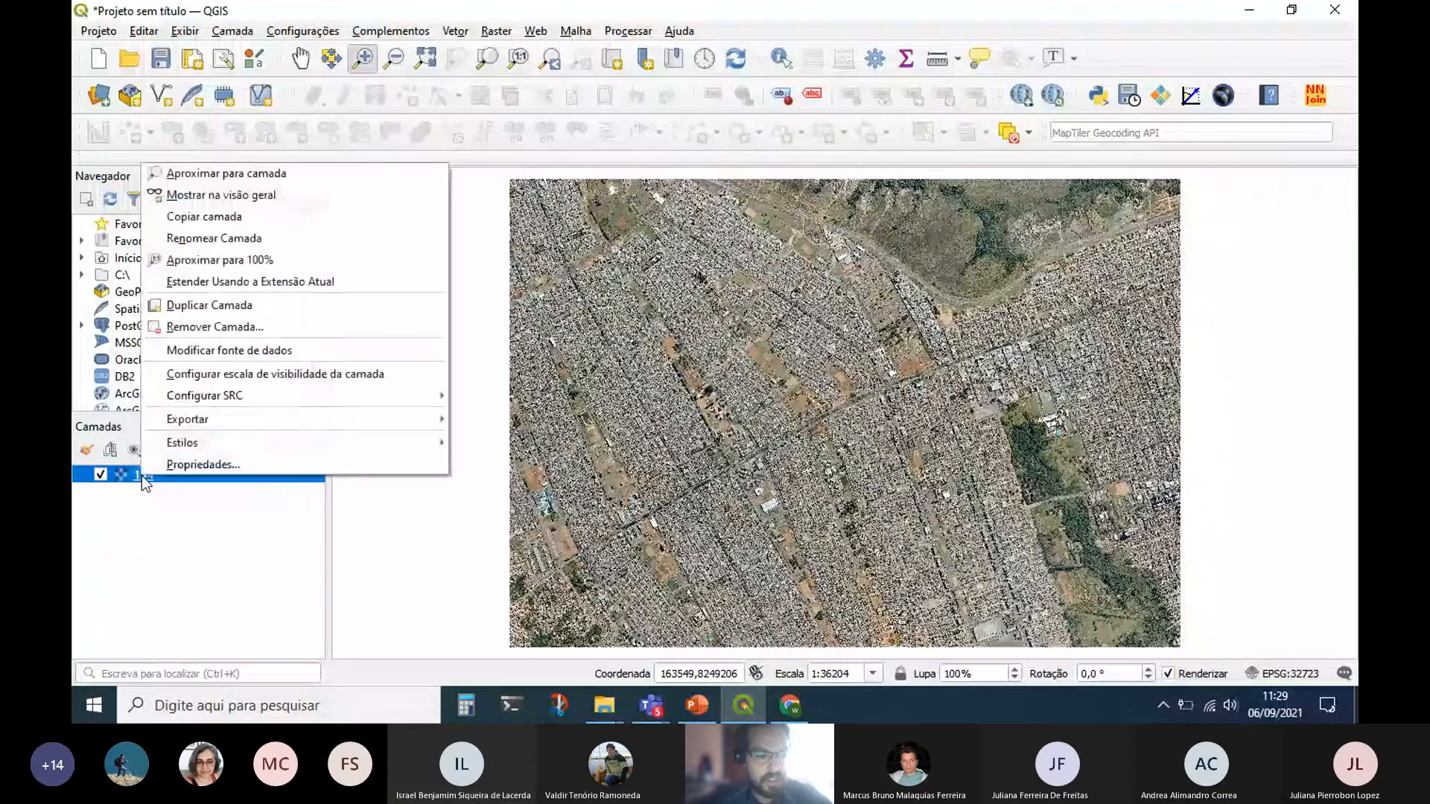
pyautogui.click(190, 466)
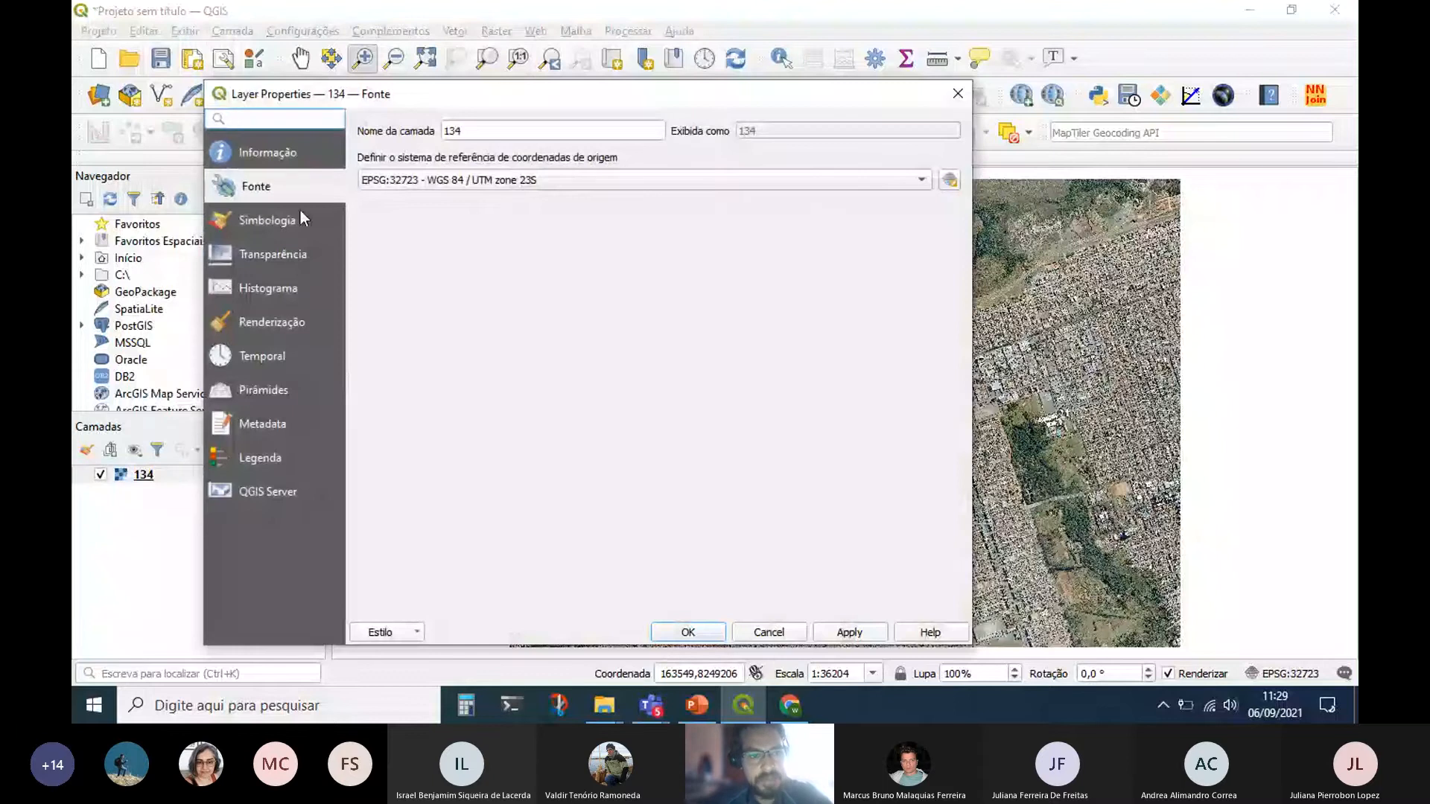
pyautogui.click(272, 152)
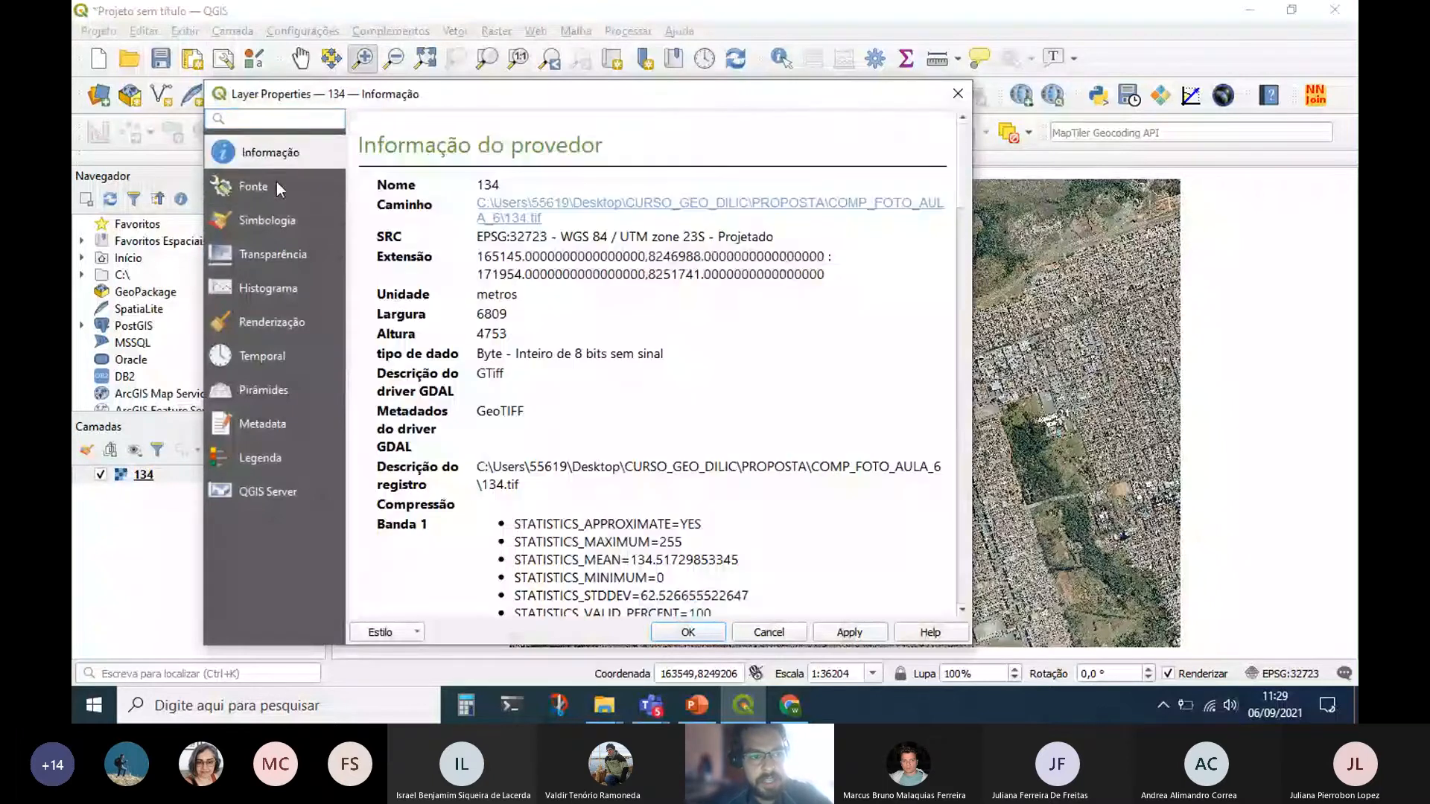
pyautogui.click(275, 186)
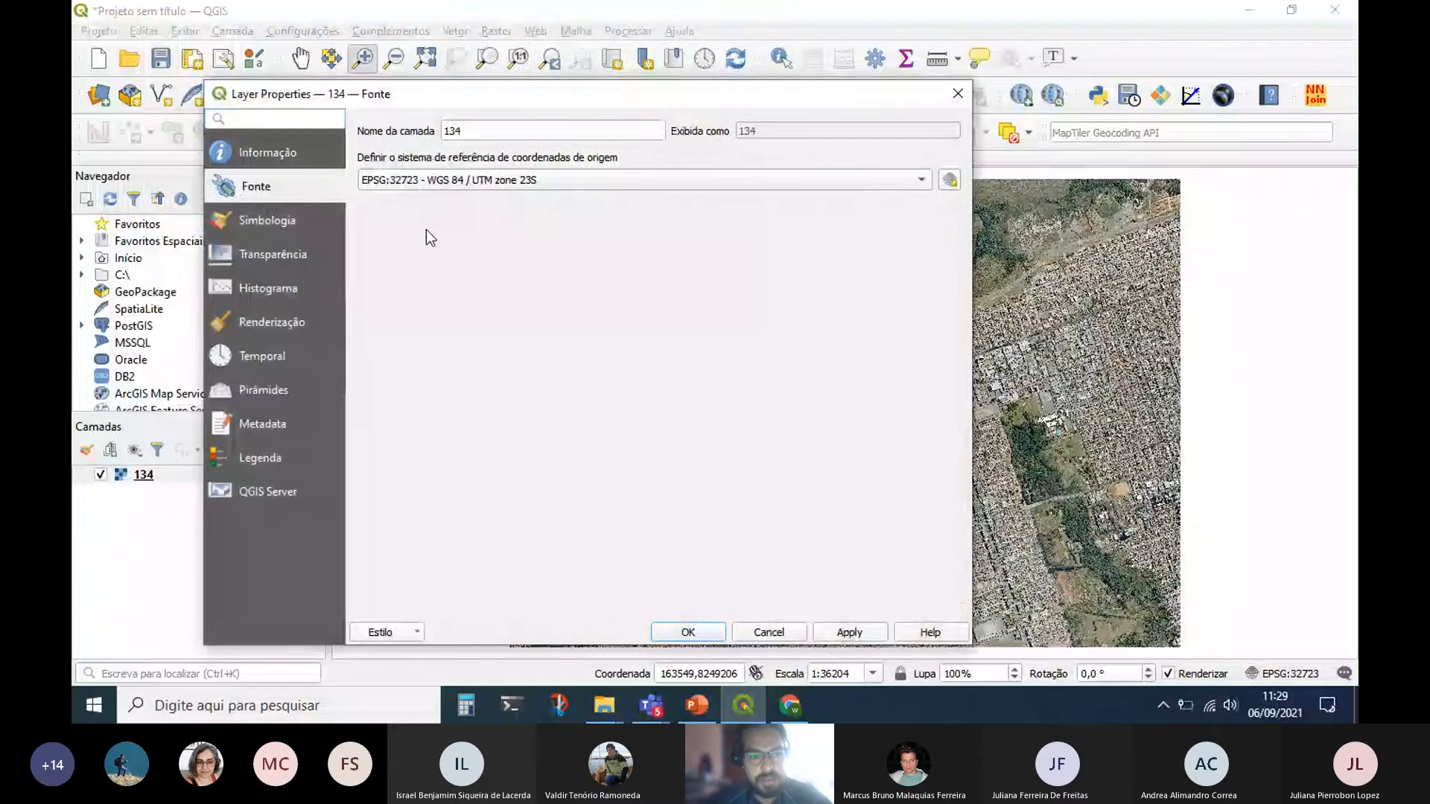
# Review the source coordinate reference systems offered for layer 134 and keep EPSG:32723 - WGS 84 / UTM zone 23S.
pyautogui.click(475, 192)
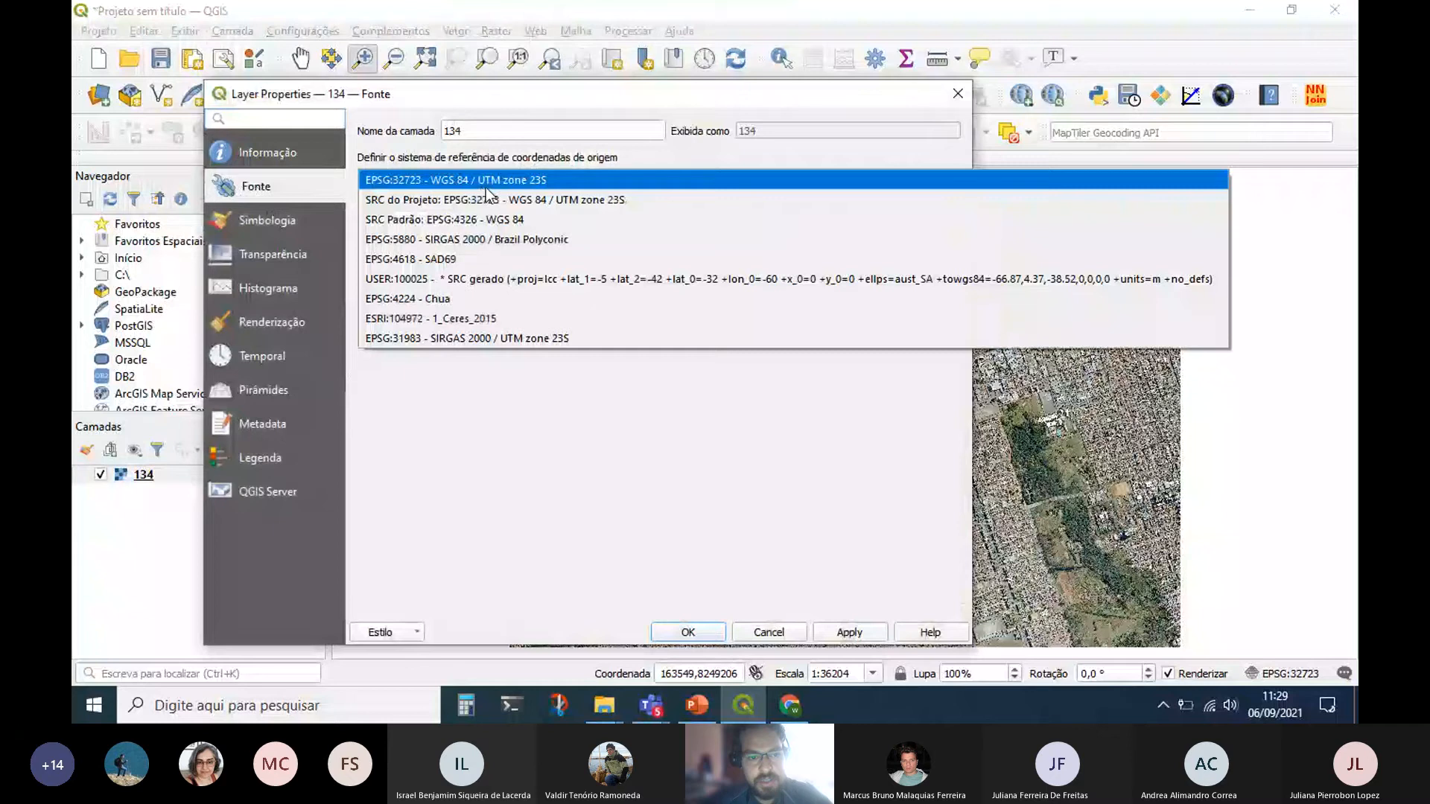
pyautogui.click(493, 187)
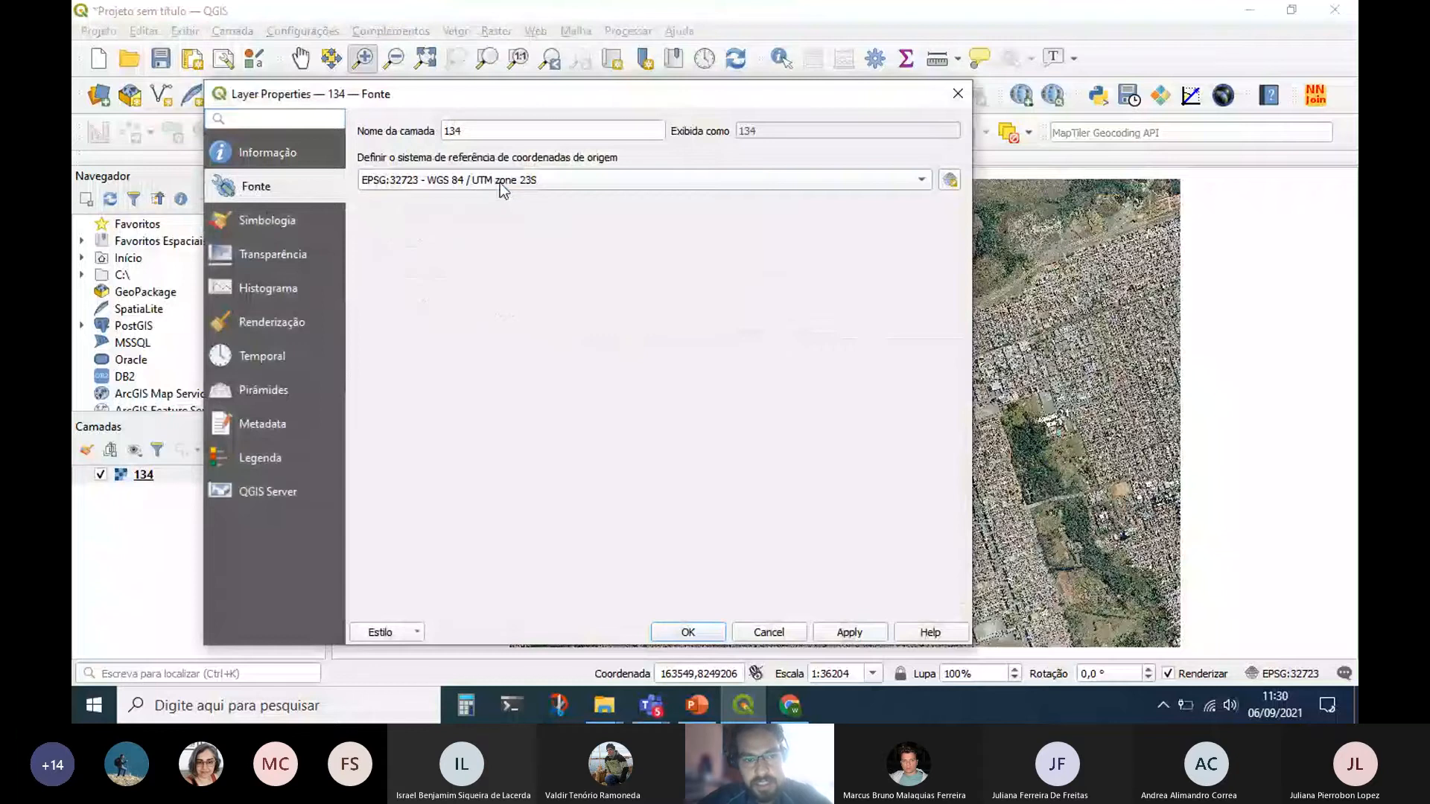
pyautogui.moveTo(501, 189)
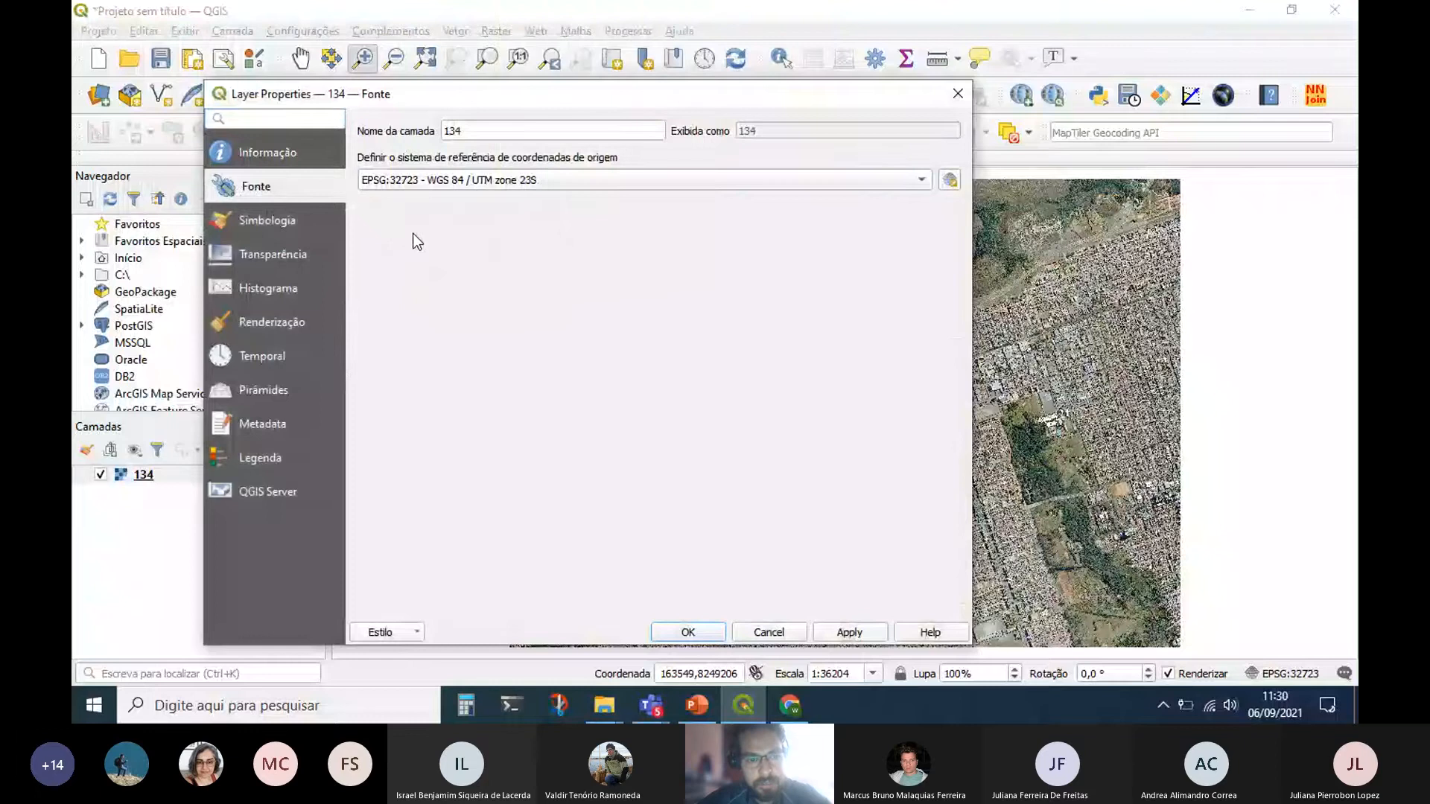
# View the band rendering settings in the symbology of layer 134, and close the layer properties.
pyautogui.click(276, 224)
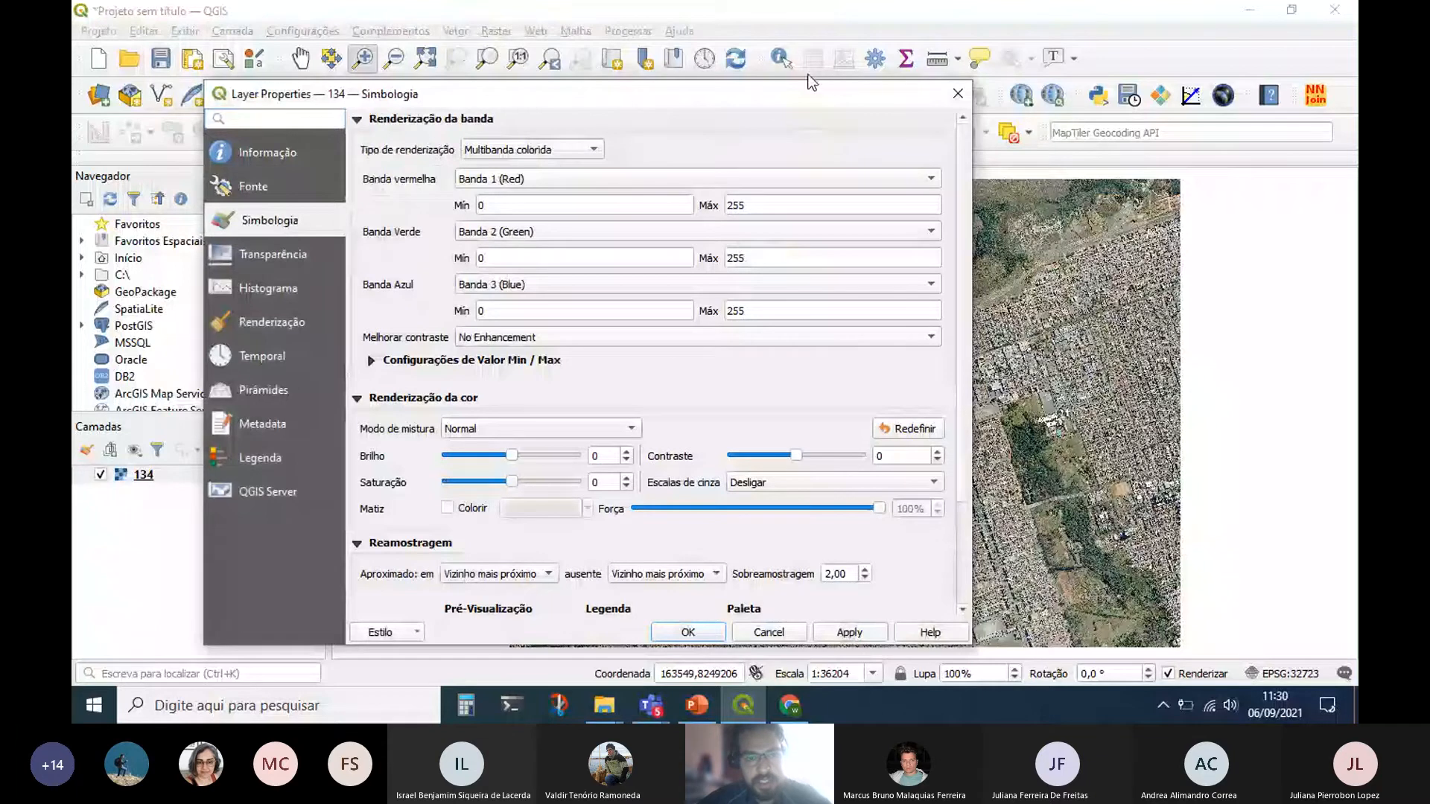
pyautogui.moveTo(815, 80); pyautogui.dragTo(826, 225)
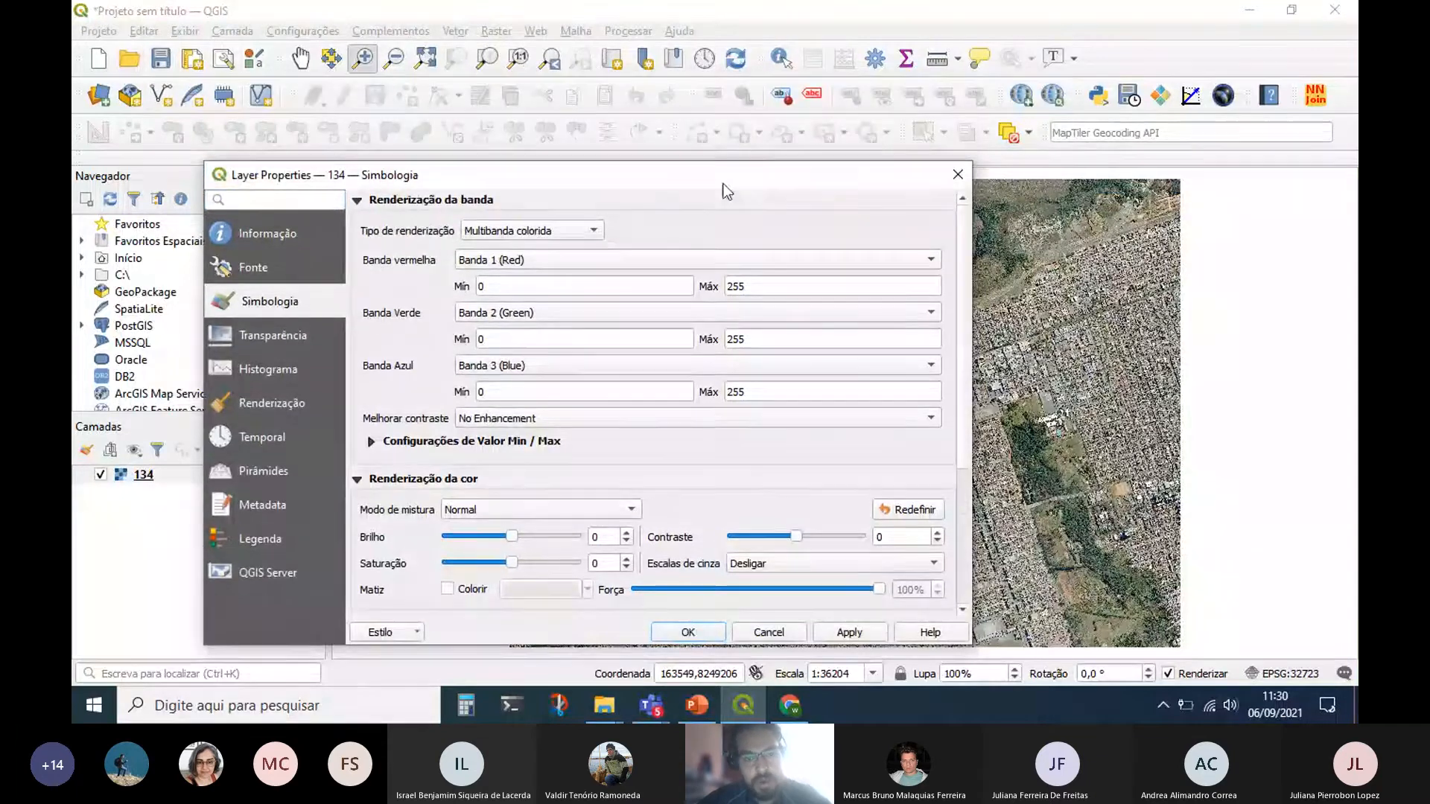
pyautogui.moveTo(722, 184); pyautogui.dragTo(929, 375)
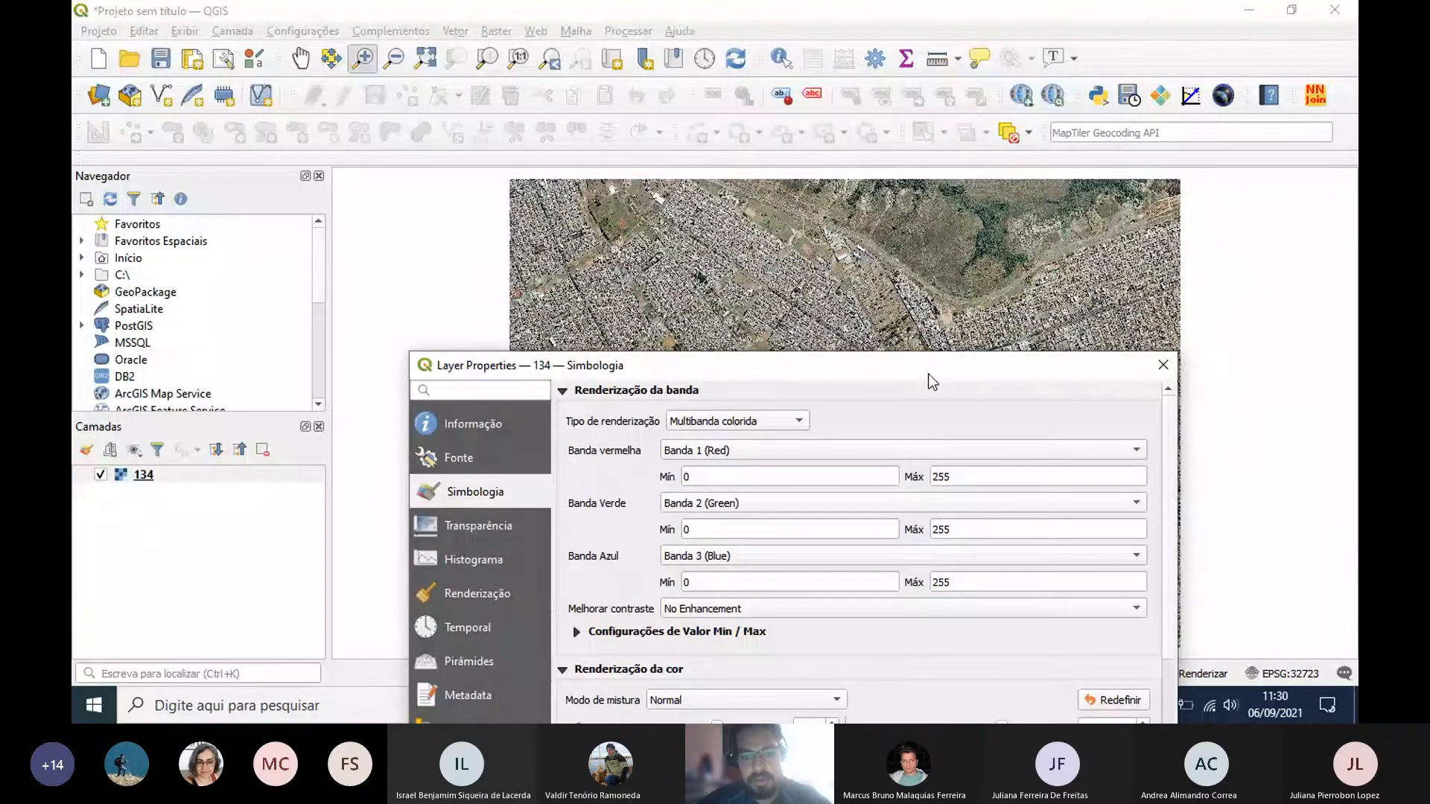
pyautogui.moveTo(928, 374); pyautogui.dragTo(811, 167)
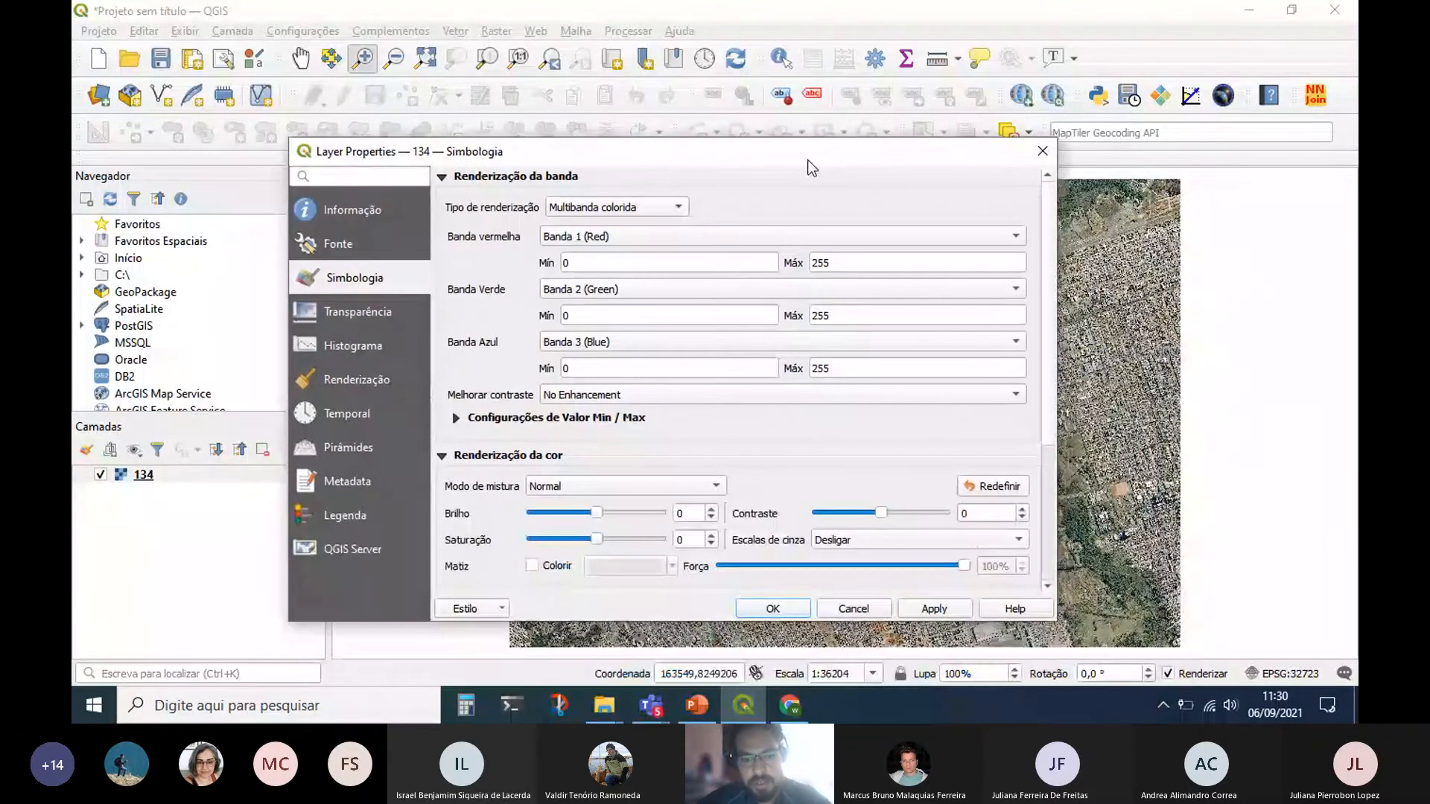
pyautogui.click(1042, 151)
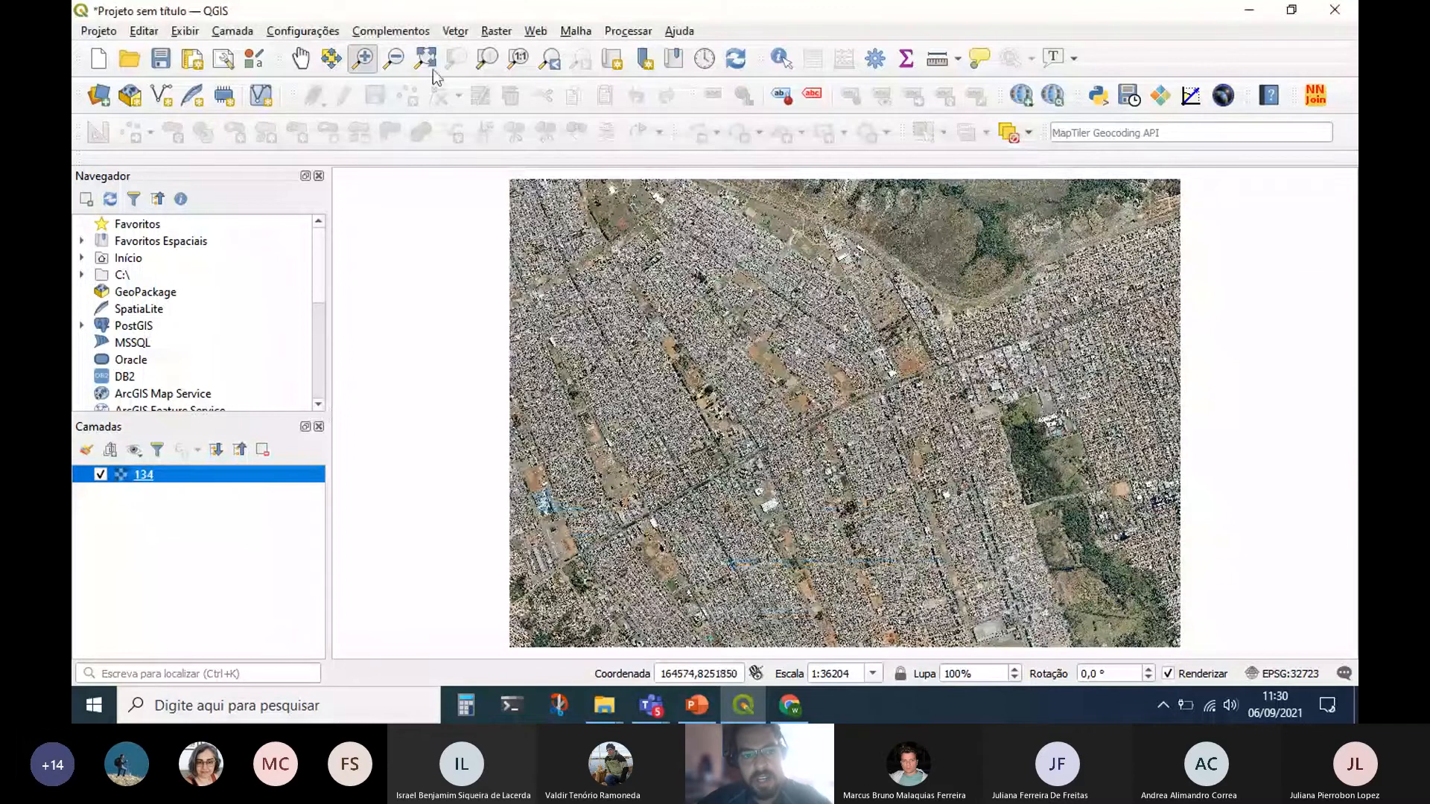
# Zoom into the open ground in the northwest of the orthophoto until its individual pixels fill the map at 1:20.
pyautogui.moveTo(631, 182); pyautogui.dragTo(723, 280)
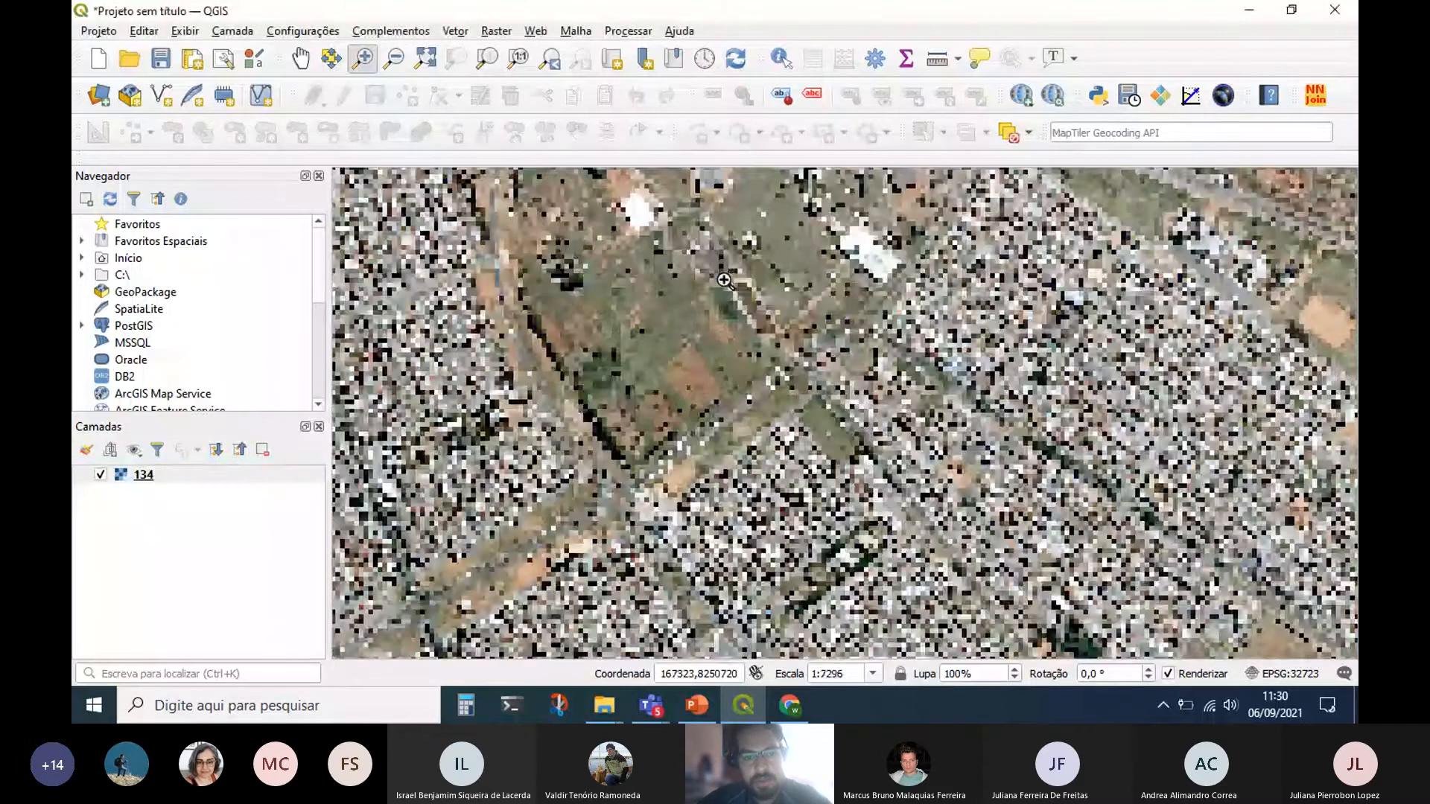
pyautogui.moveTo(584, 224); pyautogui.dragTo(730, 390)
pyautogui.moveTo(638, 262); pyautogui.dragTo(775, 406)
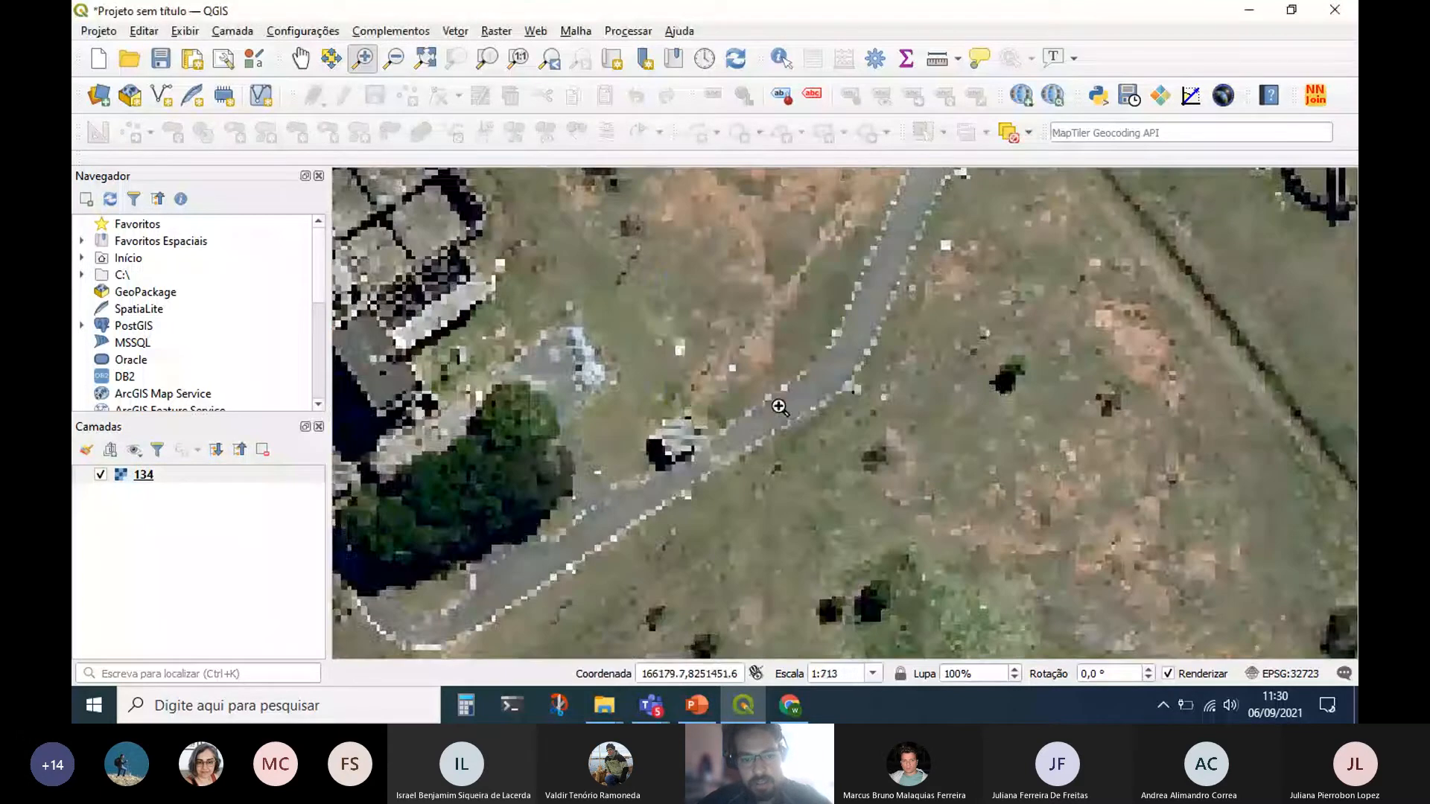
pyautogui.moveTo(659, 273); pyautogui.dragTo(845, 402)
pyautogui.moveTo(605, 265); pyautogui.dragTo(909, 496)
pyautogui.moveTo(626, 239); pyautogui.dragTo(887, 495)
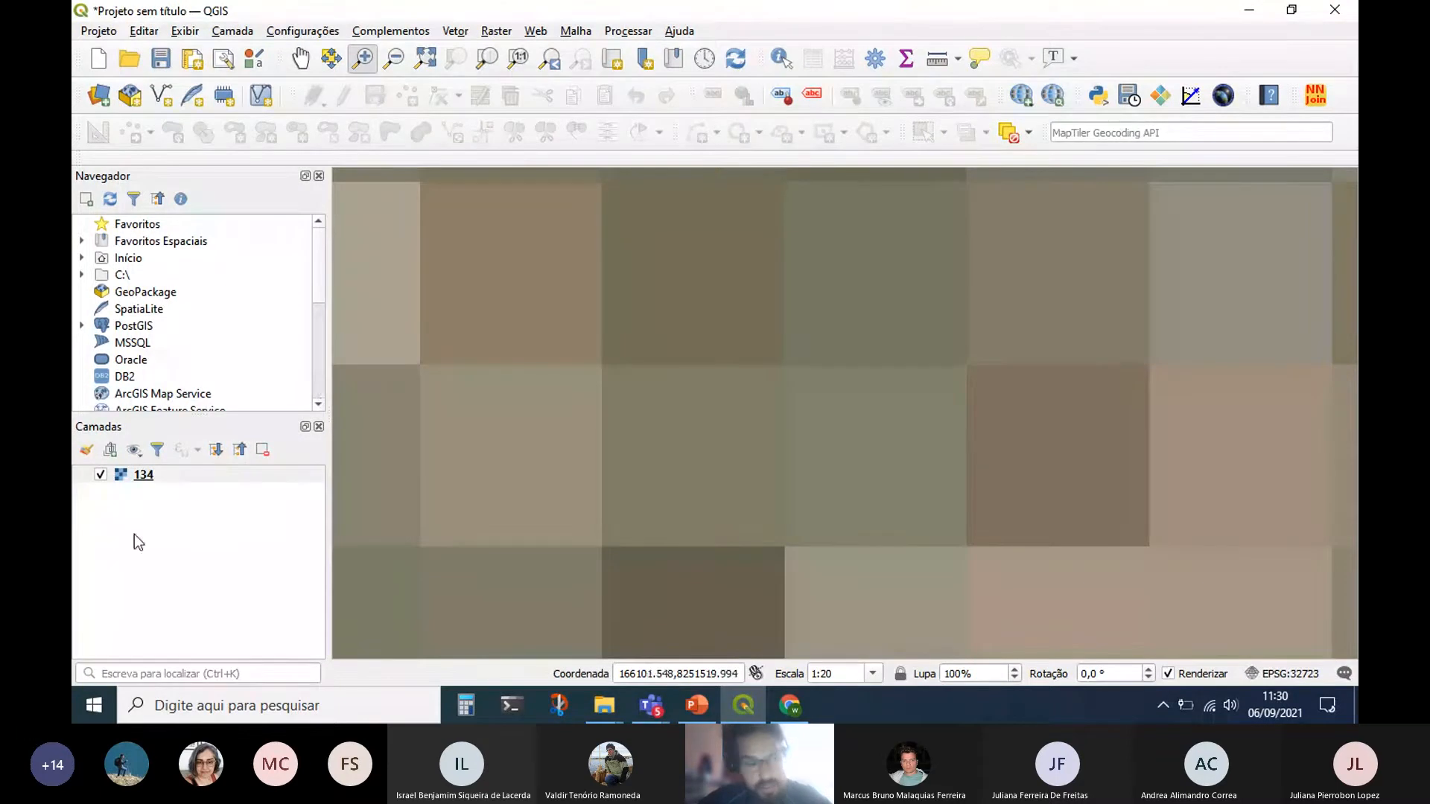
pyautogui.rightClick(144, 475)
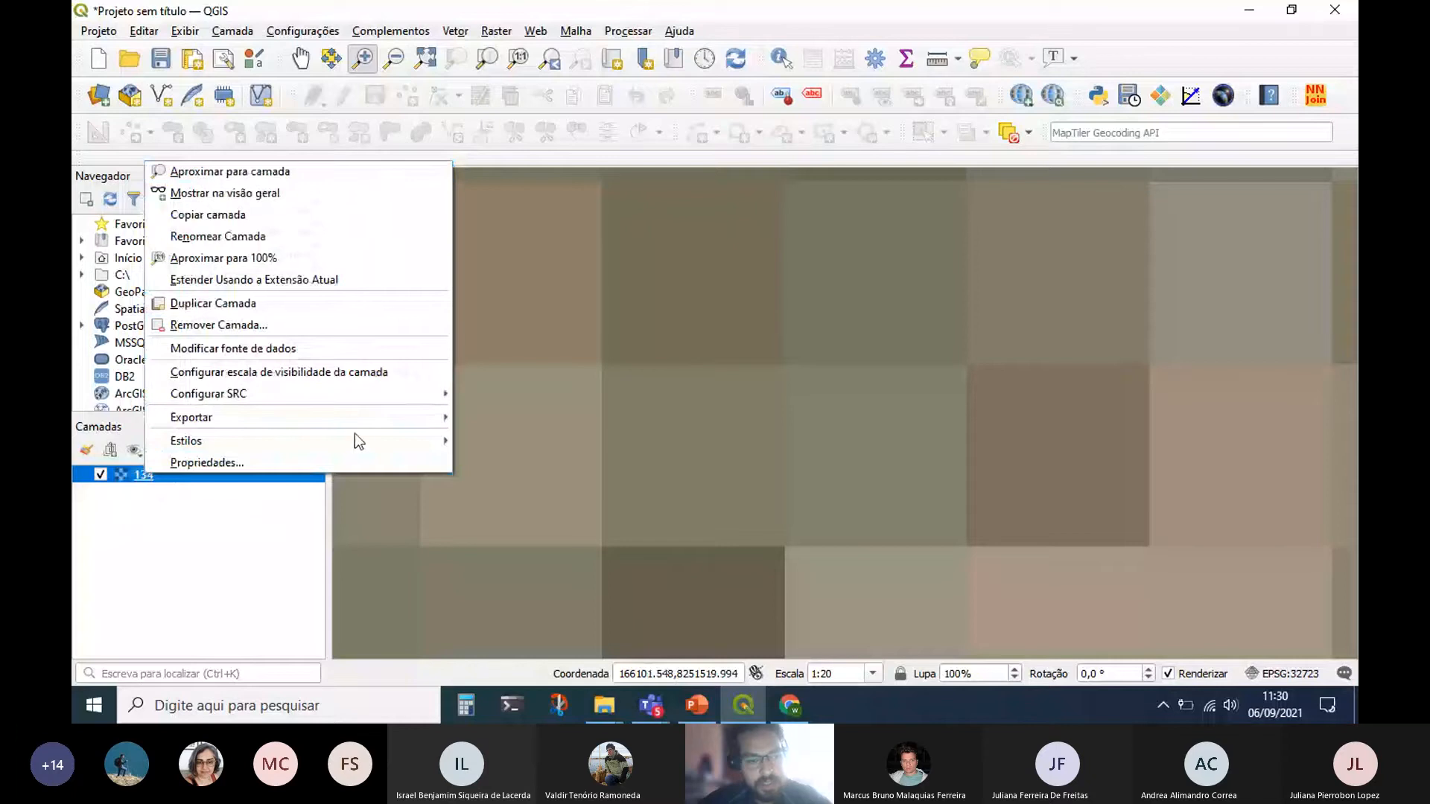
pyautogui.click(355, 462)
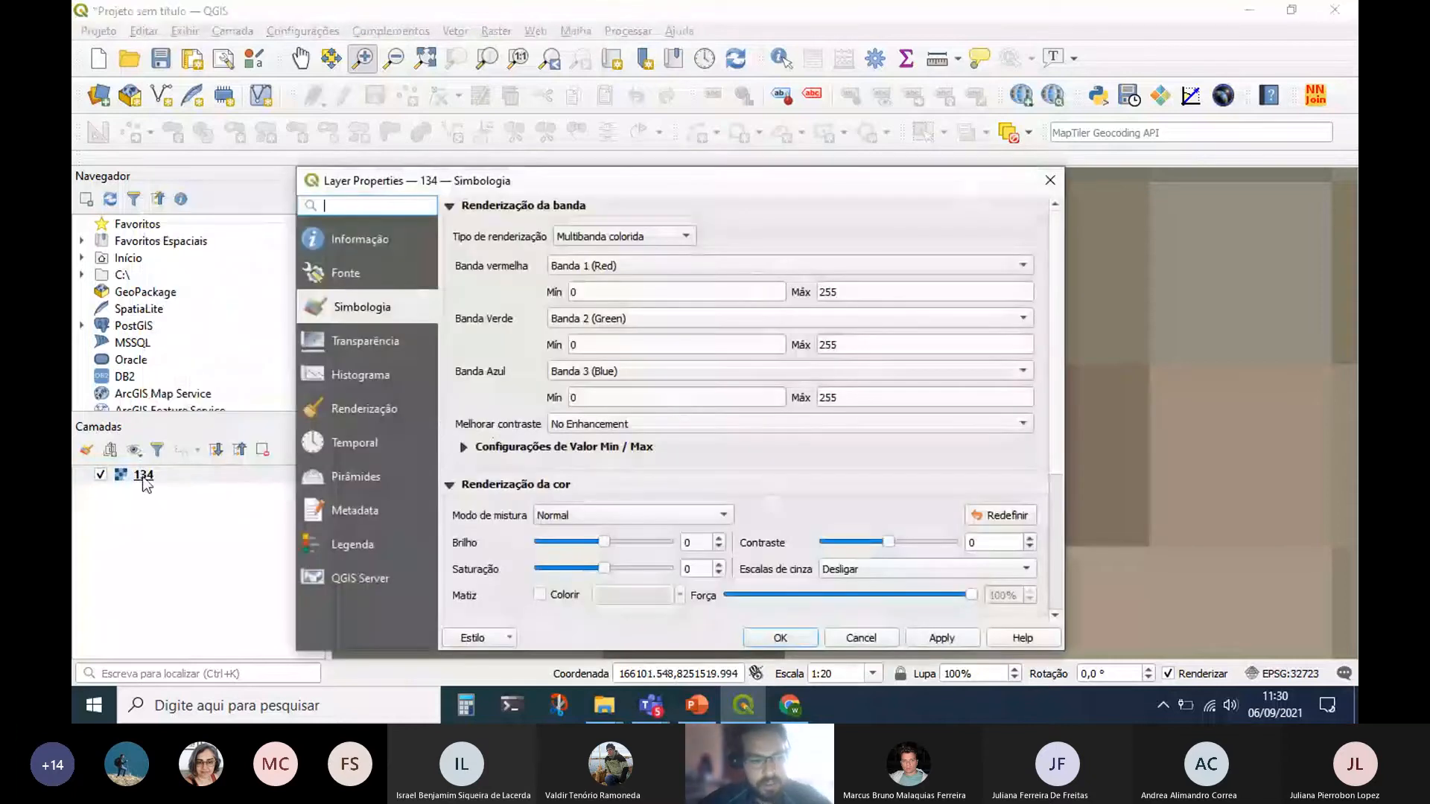
pyautogui.click(1042, 184)
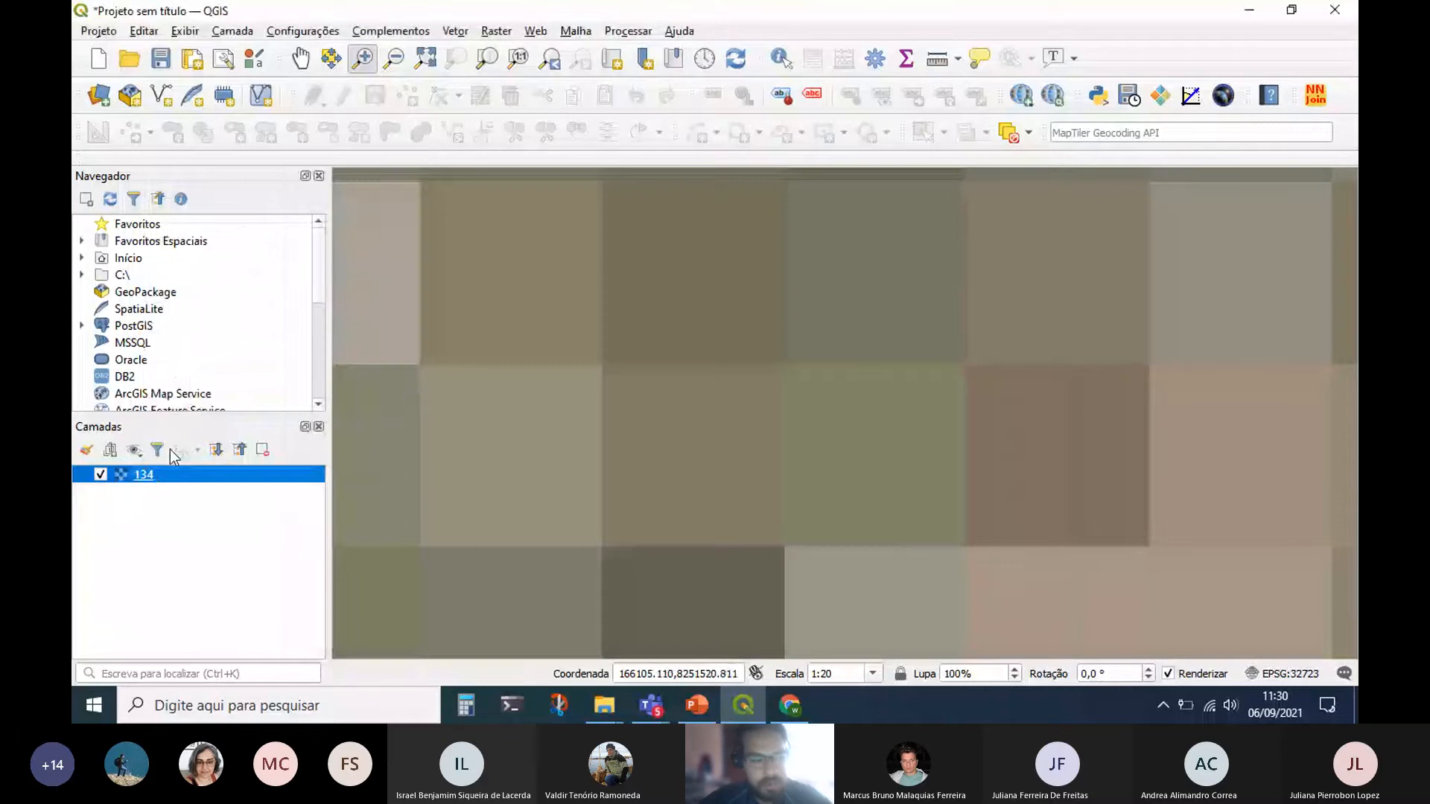
# Return to the full extent of layer 134 and examine the band rendering, color rendering and resampling settings in its symbology properties.
pyautogui.rightClick(153, 474)
pyautogui.click(292, 164)
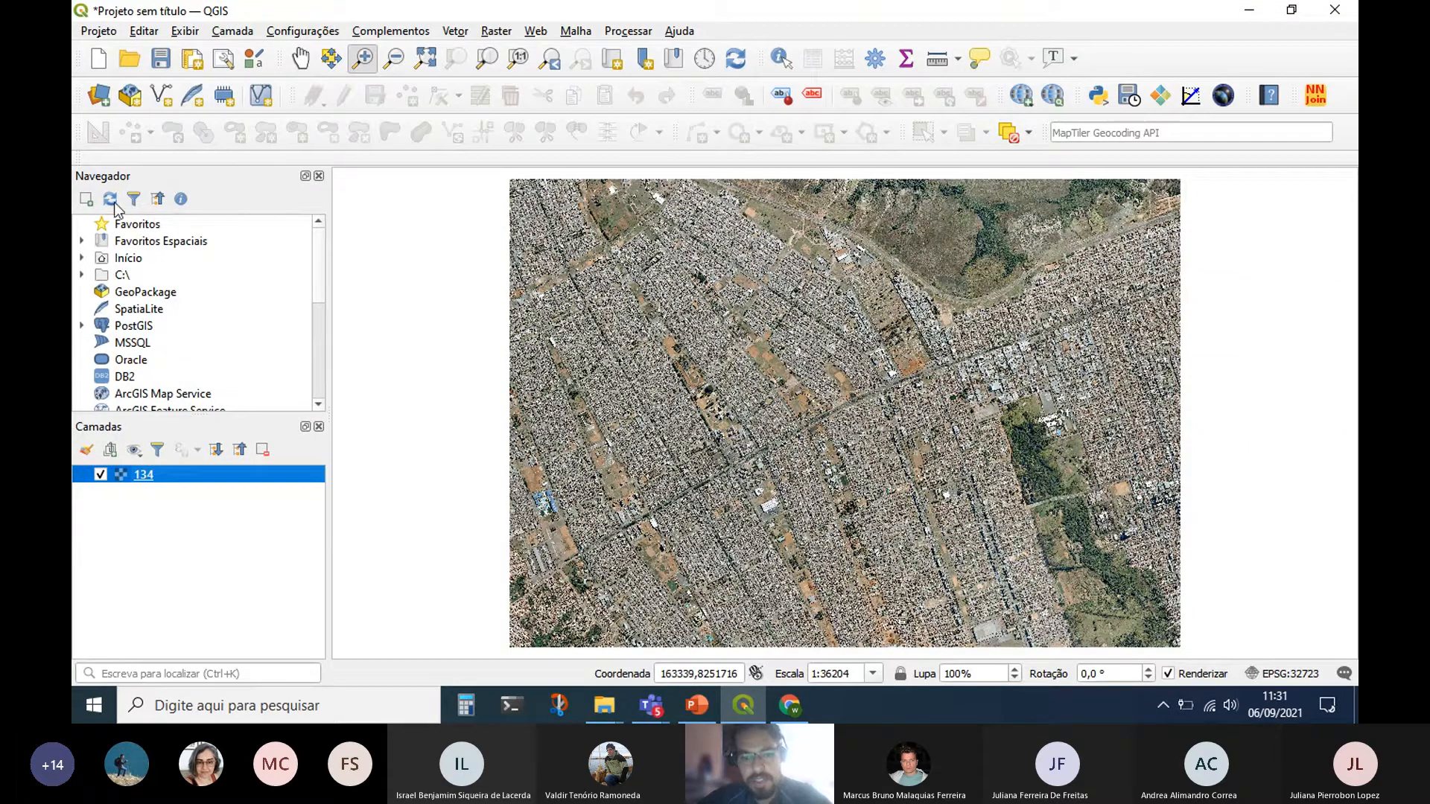
pyautogui.rightClick(151, 482)
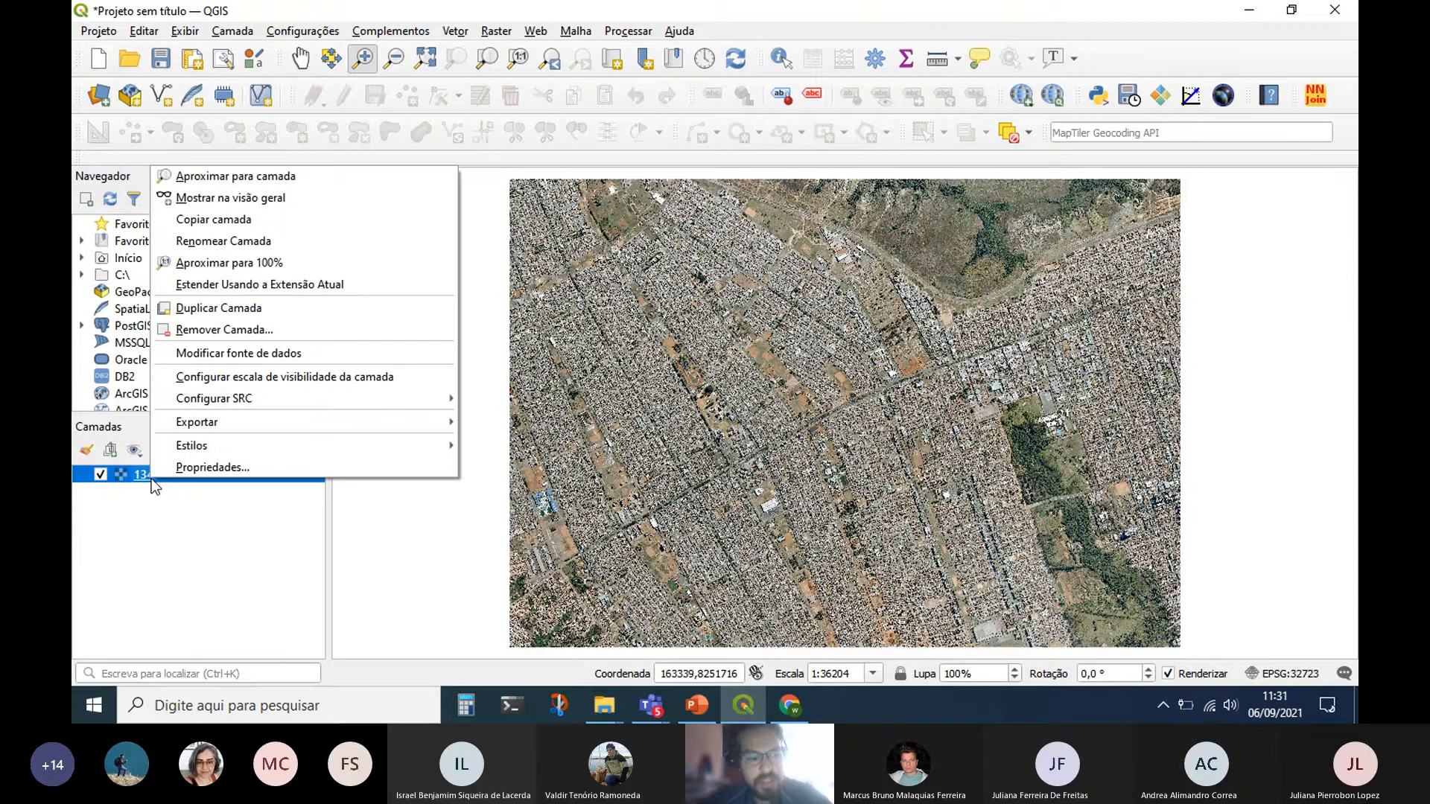
pyautogui.click(206, 468)
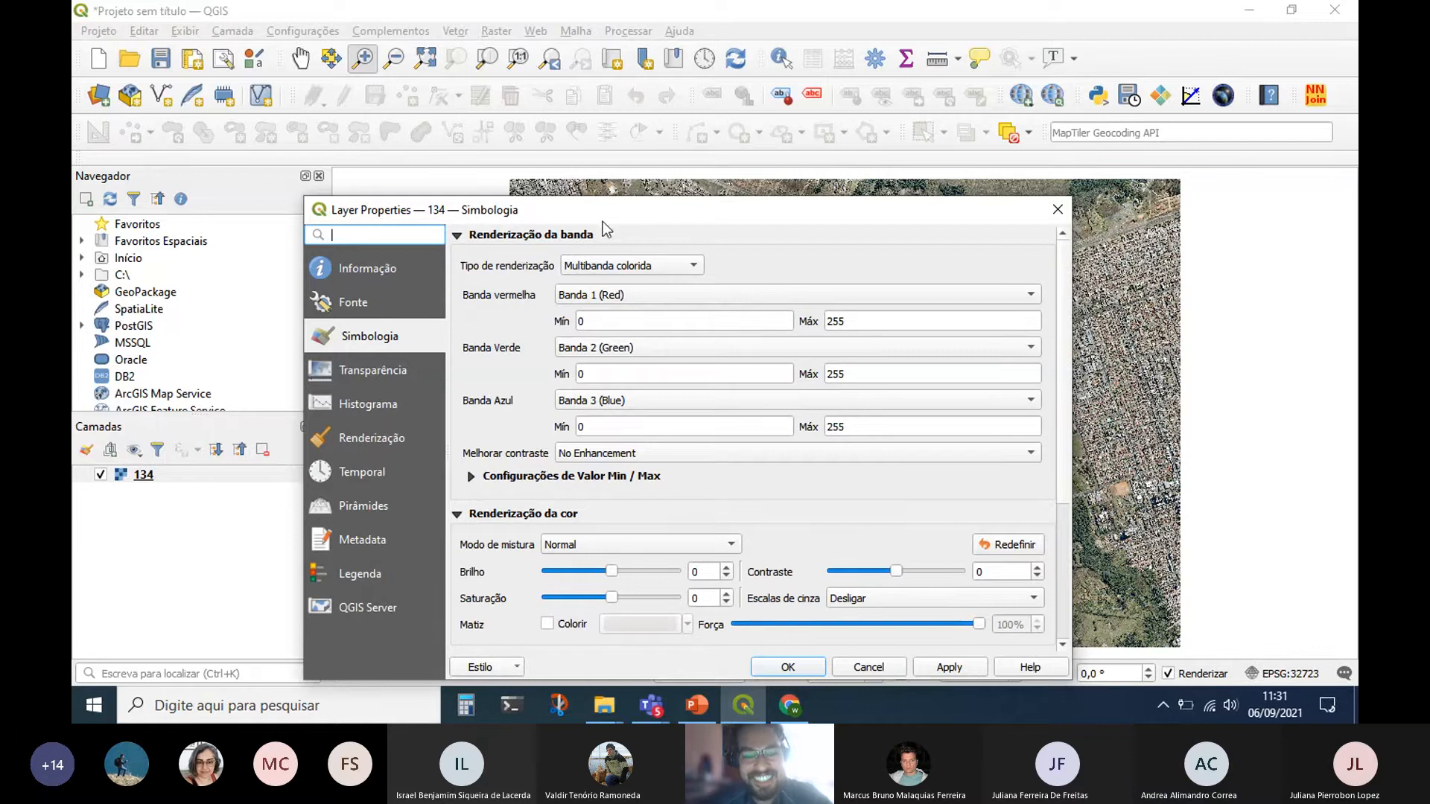
pyautogui.moveTo(601, 221); pyautogui.dragTo(367, 147)
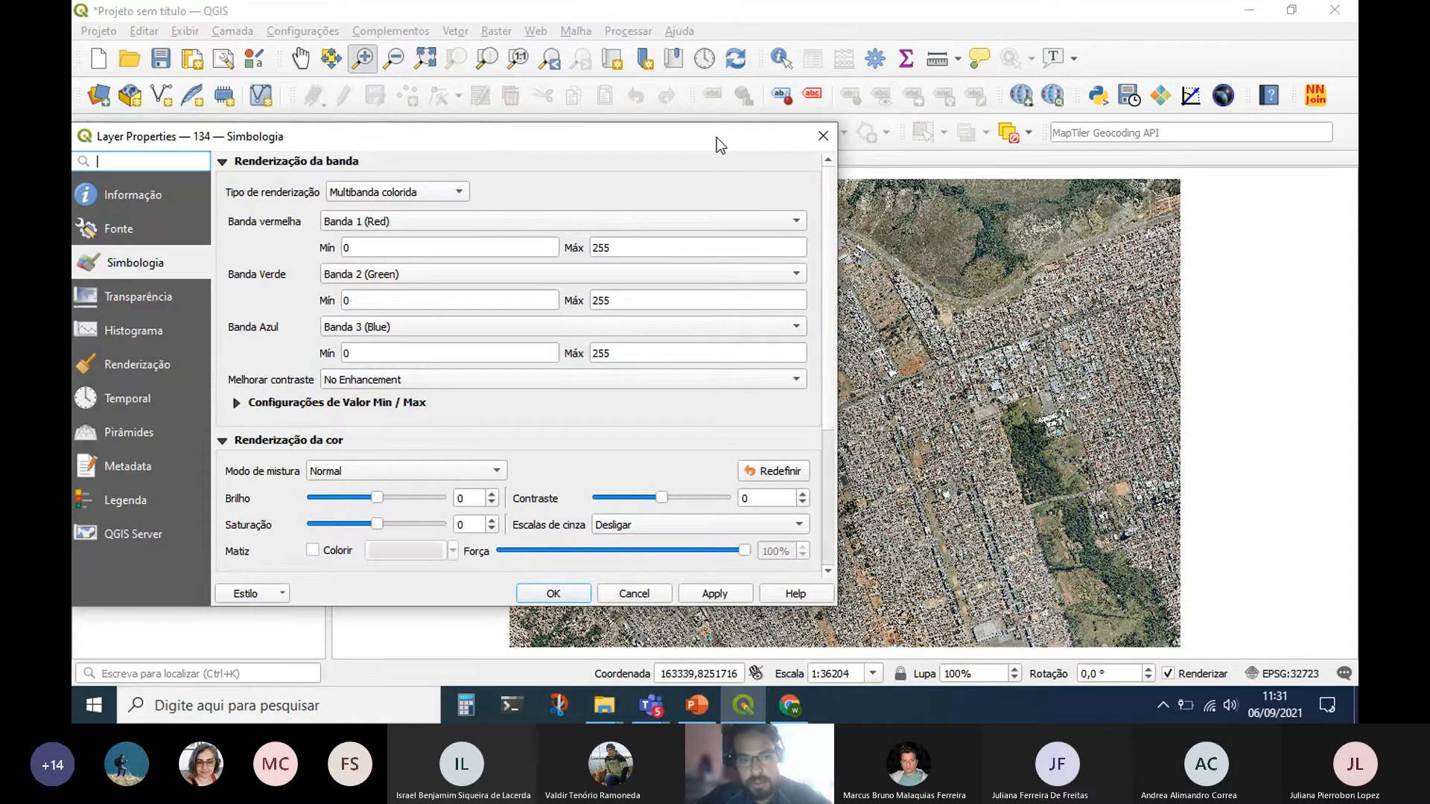
pyautogui.moveTo(716, 137)
pyautogui.mouseDown()
pyautogui.moveTo(1052, 198)
pyautogui.moveTo(992, 257)
pyautogui.moveTo(1016, 389)
pyautogui.moveTo(1121, 198)
pyautogui.moveTo(1123, 338)
pyautogui.moveTo(882, 212)
pyautogui.moveTo(796, 216)
pyautogui.moveTo(1015, 120)
pyautogui.moveTo(695, 119)
pyautogui.mouseUp()
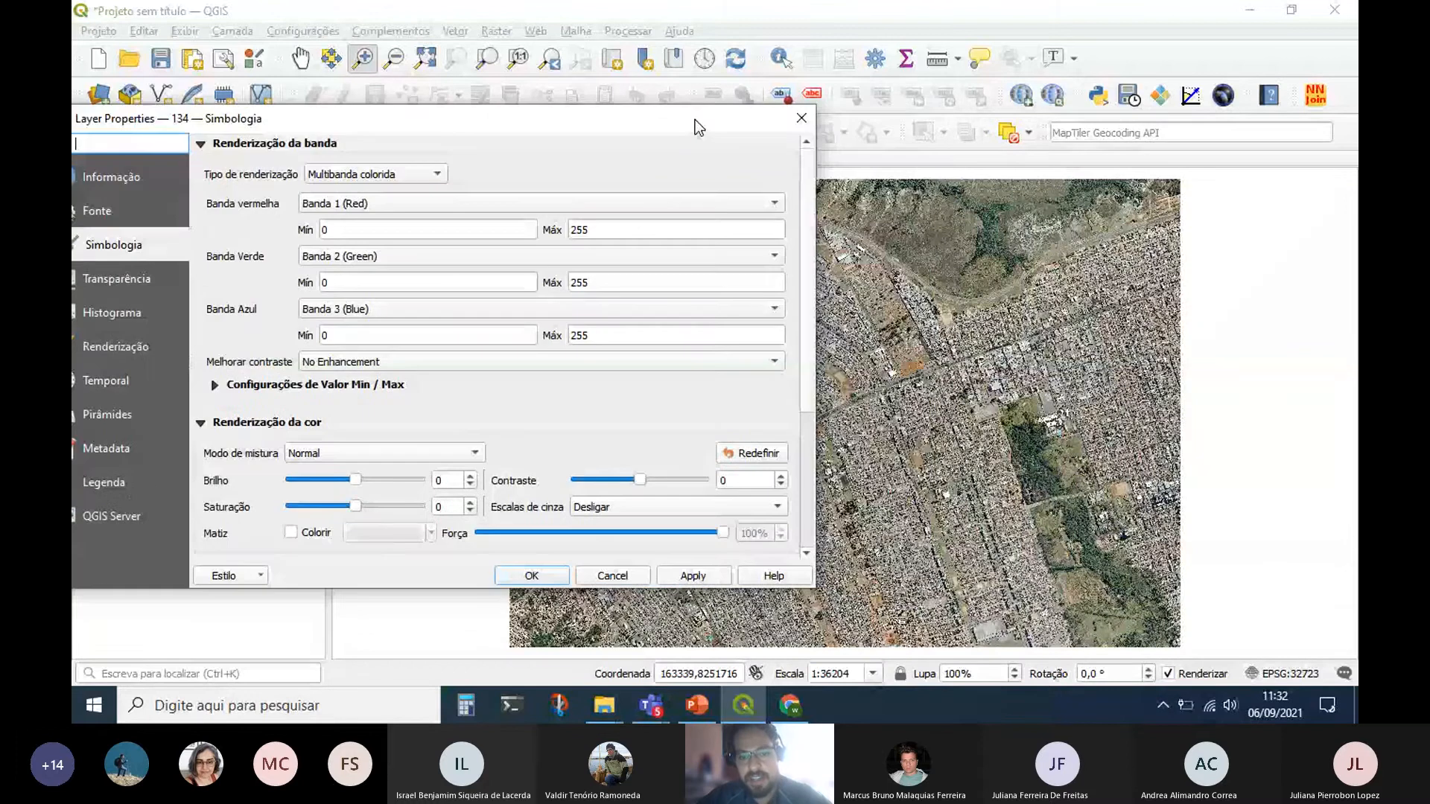
pyautogui.scroll(-2, 815, 296)
pyautogui.scroll(-3, 816, 297)
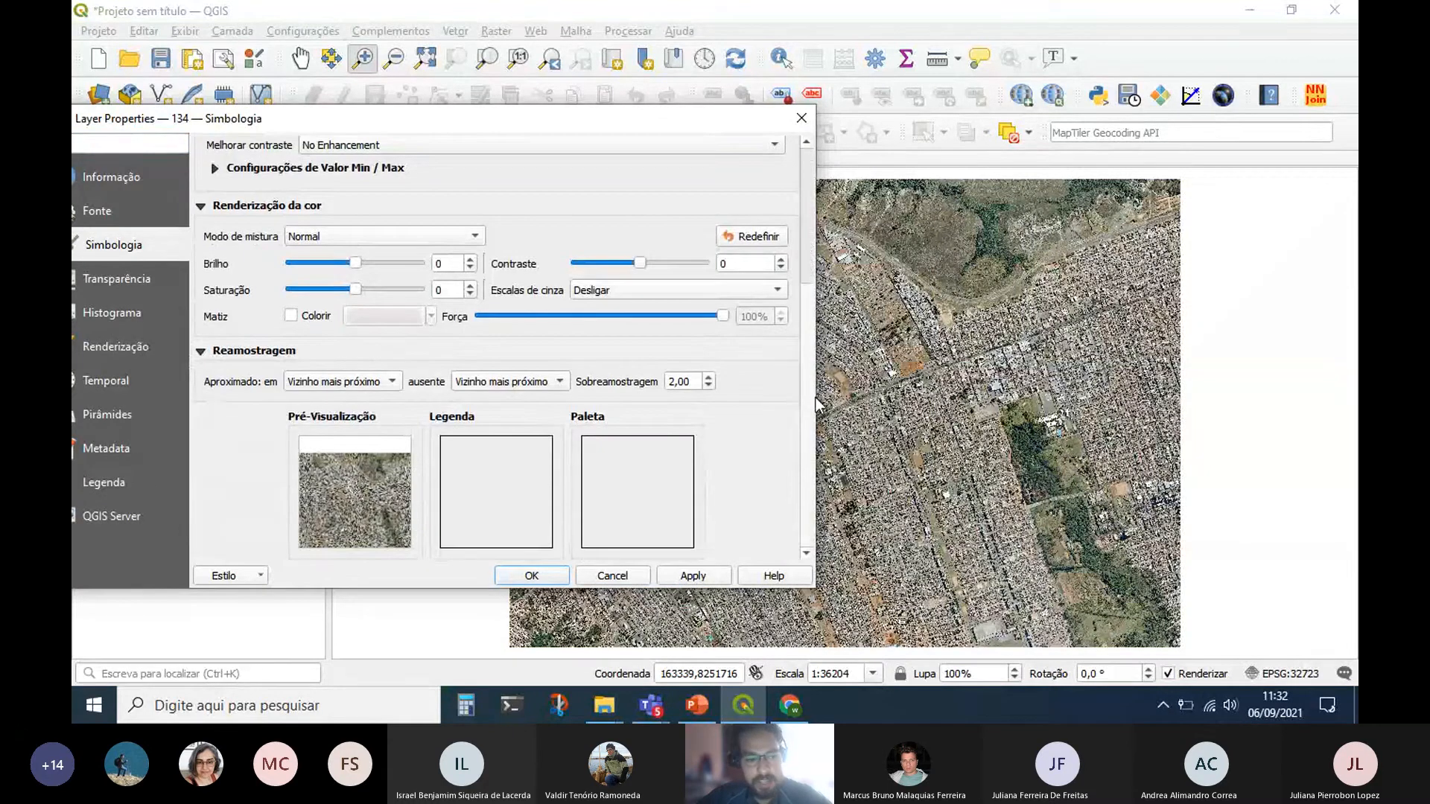
pyautogui.scroll(3, 817, 404)
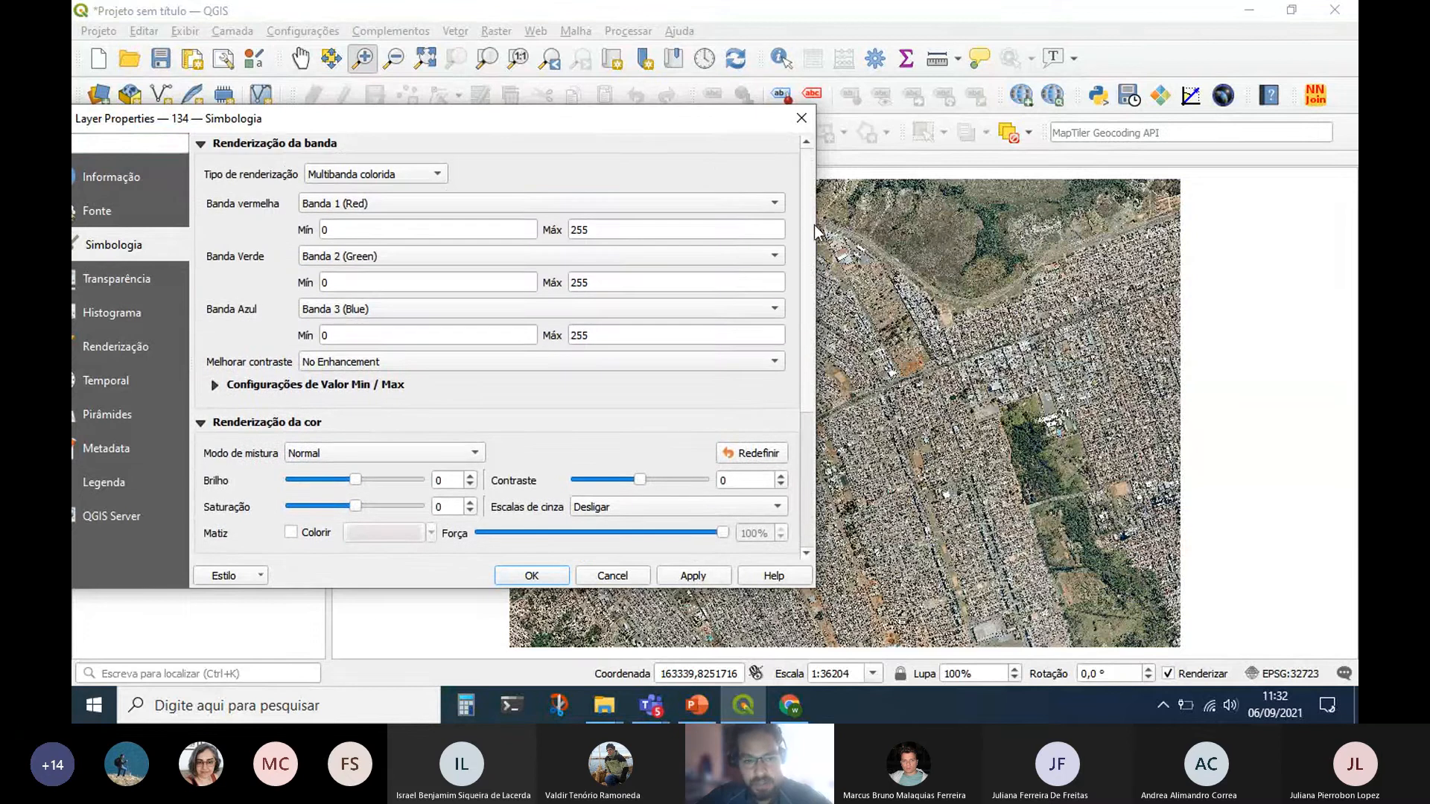
pyautogui.scroll(-3, 814, 219)
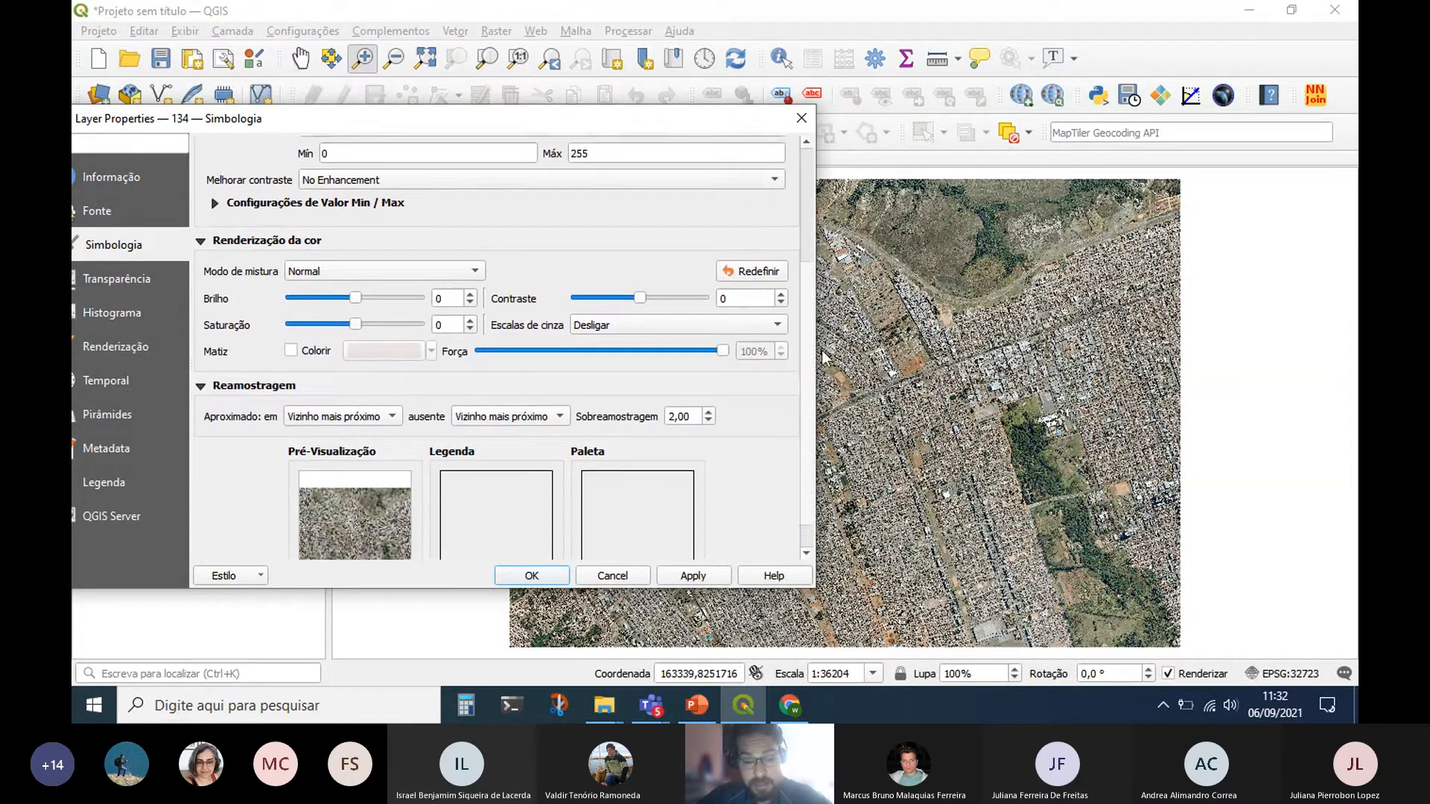
pyautogui.moveTo(816, 367); pyautogui.dragTo(833, 237)
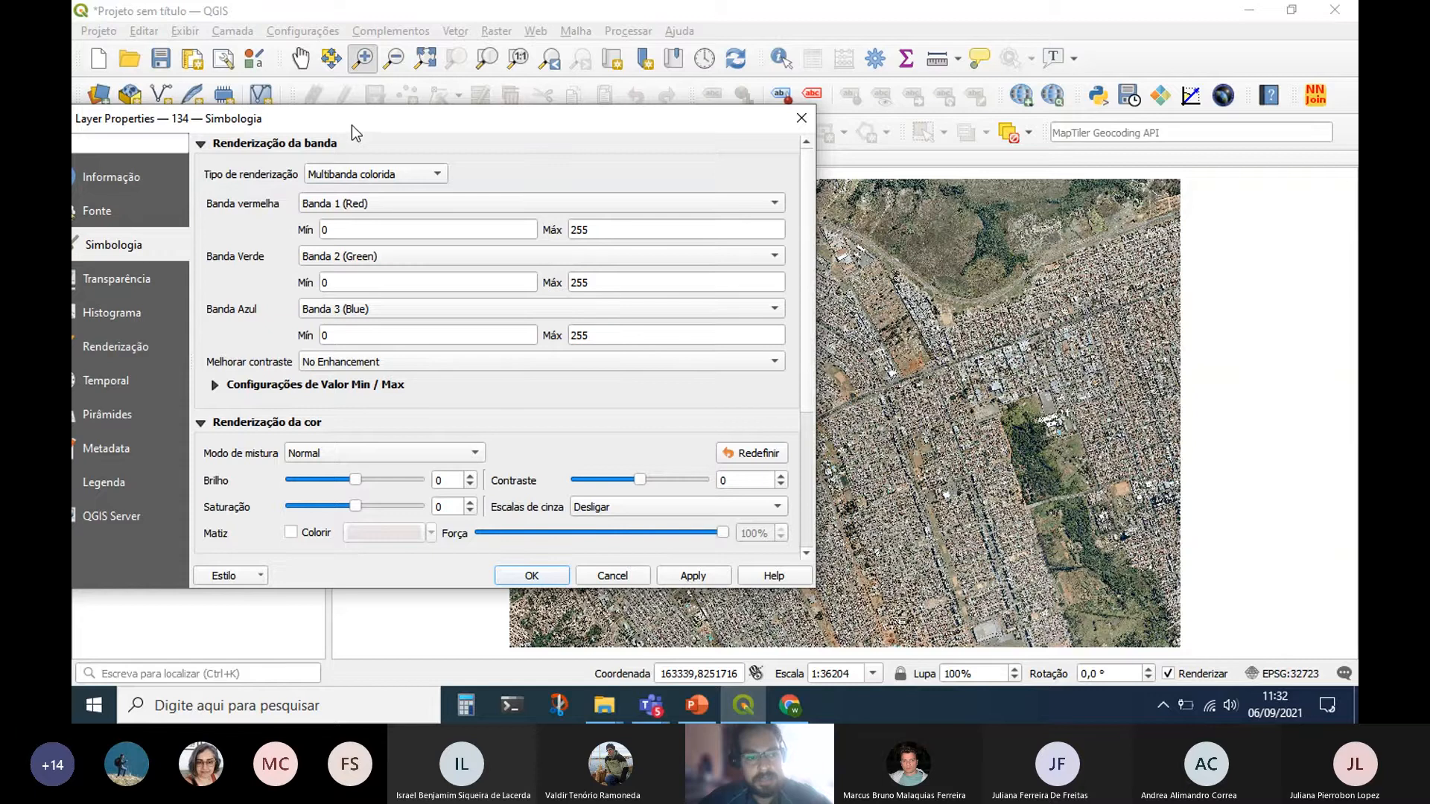
pyautogui.moveTo(347, 123); pyautogui.dragTo(573, 160)
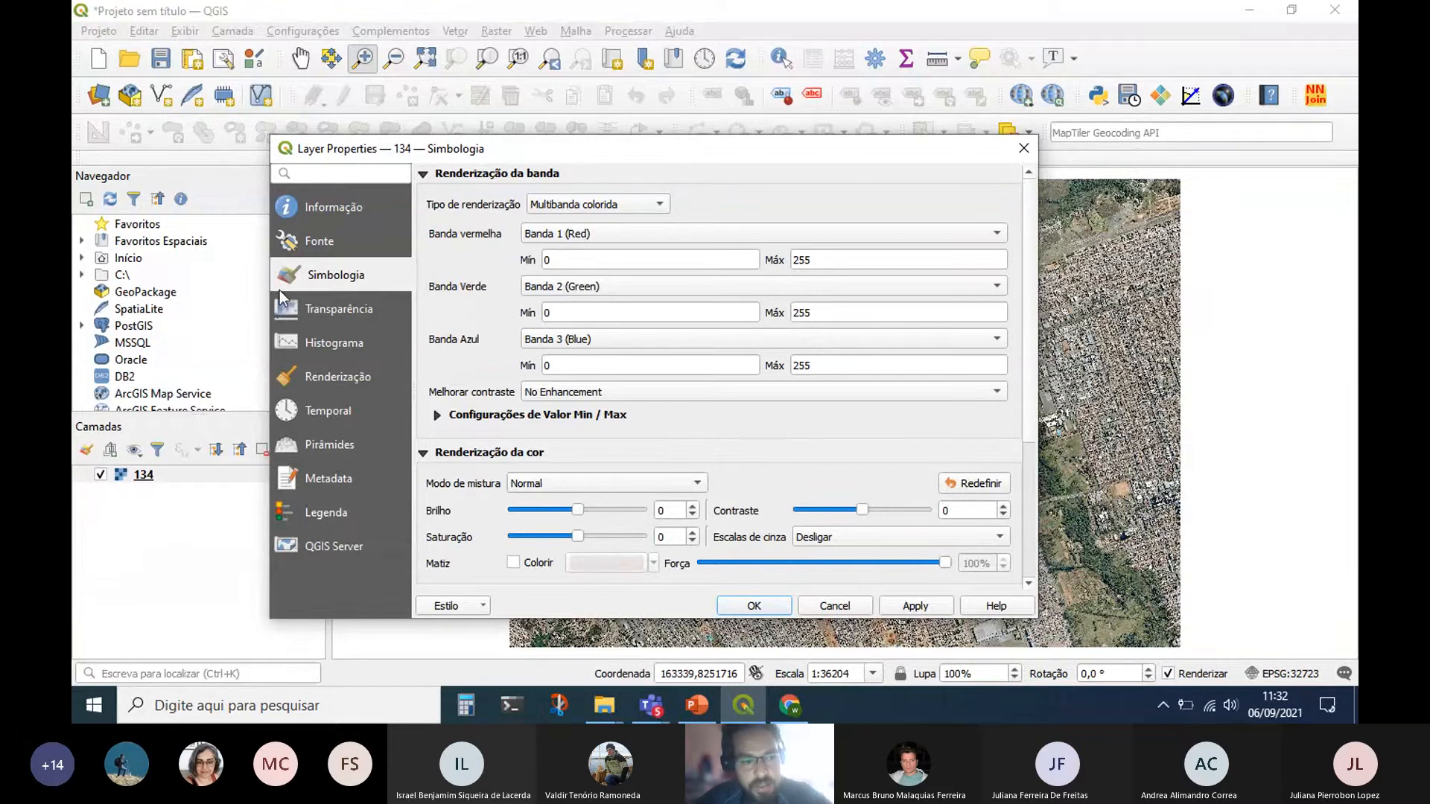
# Review the transparency, histogram, rendering, temporal and pyramid settings of layer 134.
pyautogui.click(378, 306)
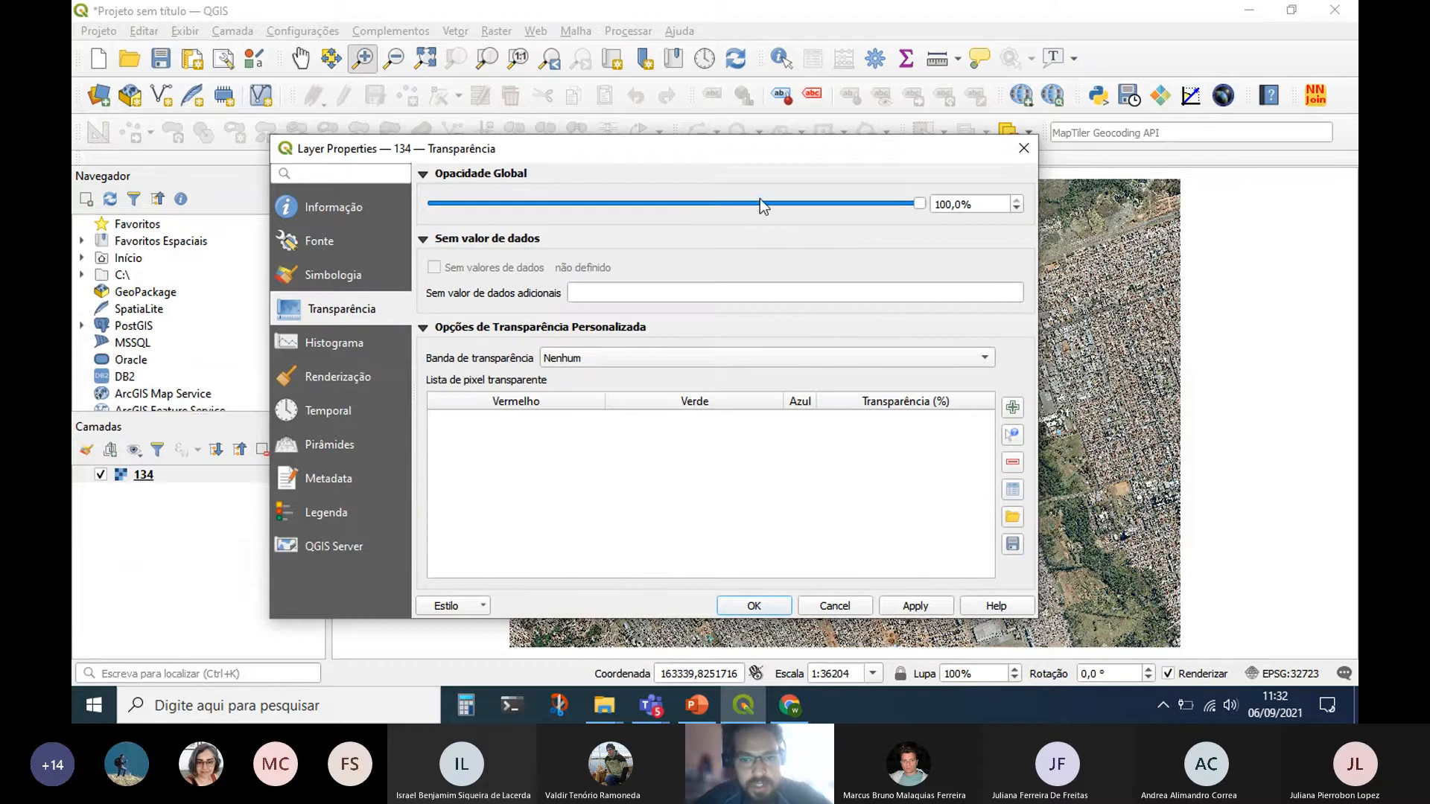
pyautogui.moveTo(920, 204)
pyautogui.mouseDown()
pyautogui.moveTo(751, 218)
pyautogui.moveTo(809, 201)
pyautogui.moveTo(921, 204)
pyautogui.mouseUp()
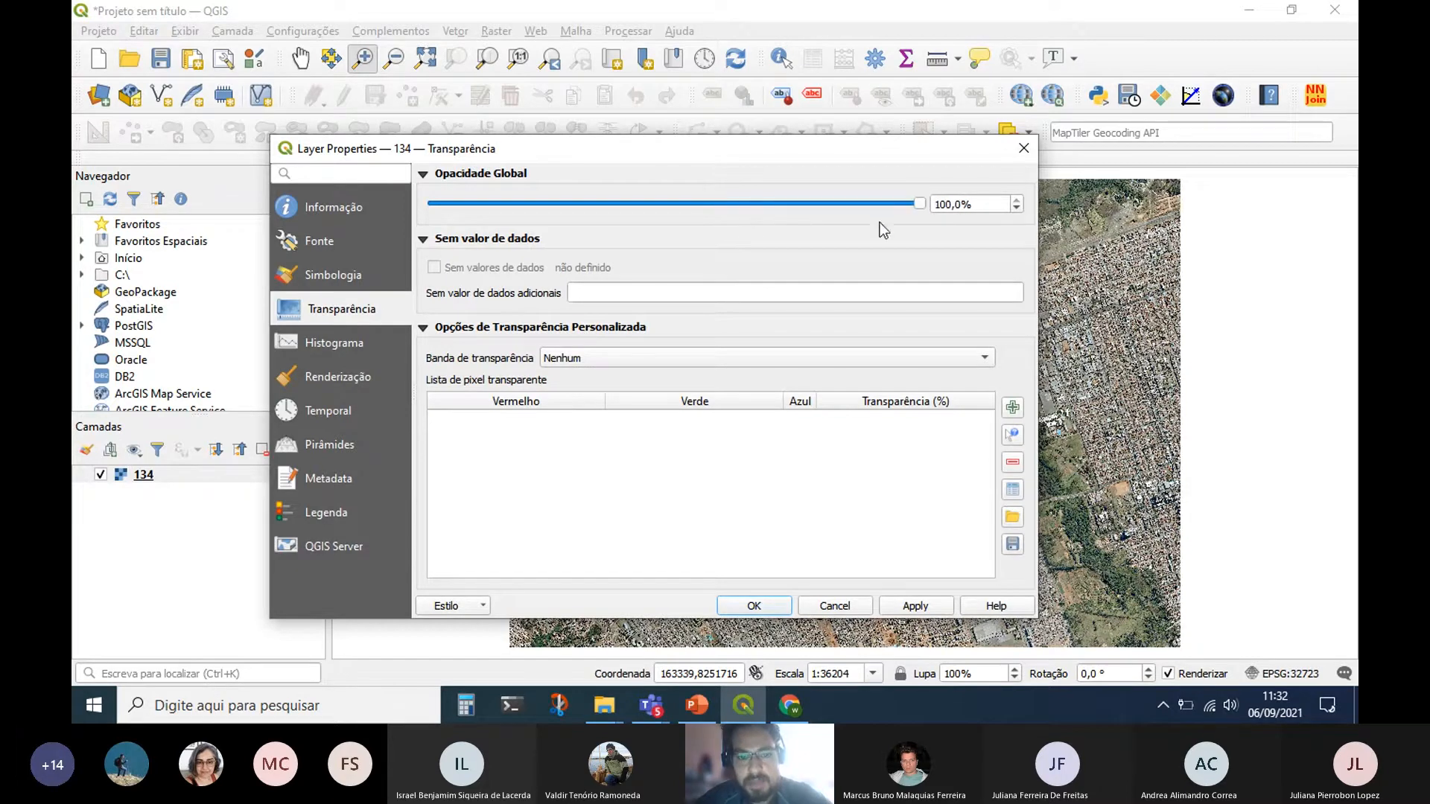
pyautogui.click(326, 339)
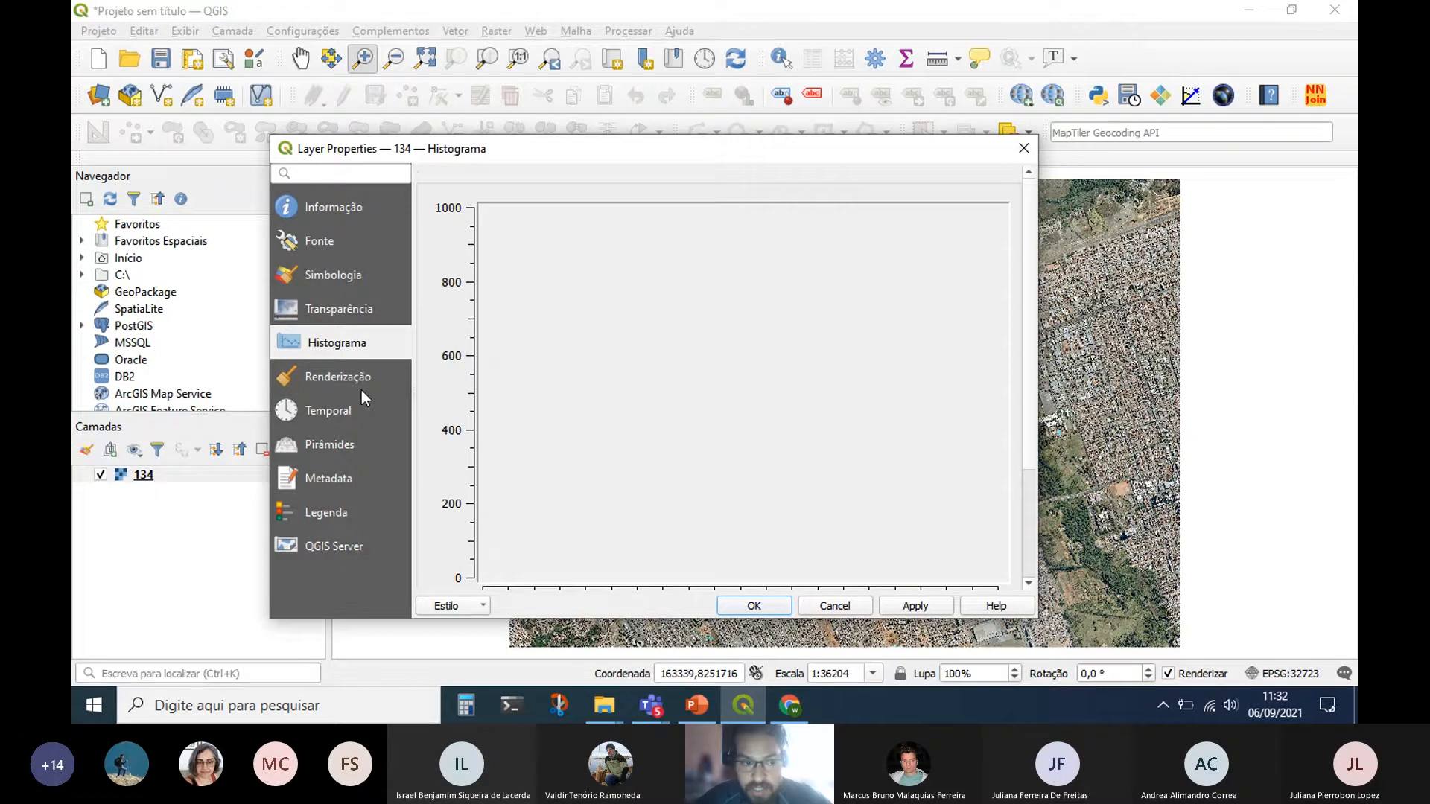
pyautogui.click(320, 381)
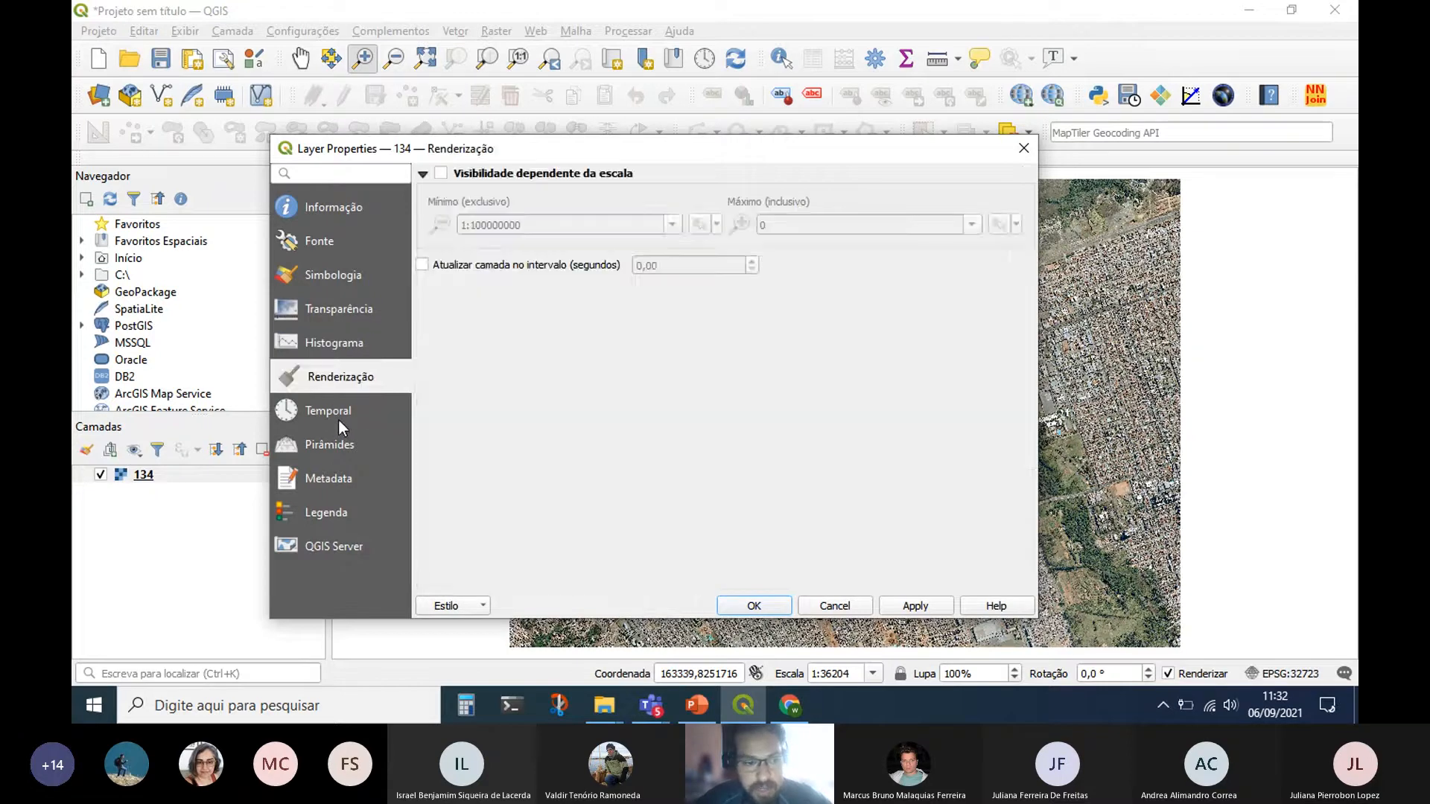
pyautogui.click(338, 414)
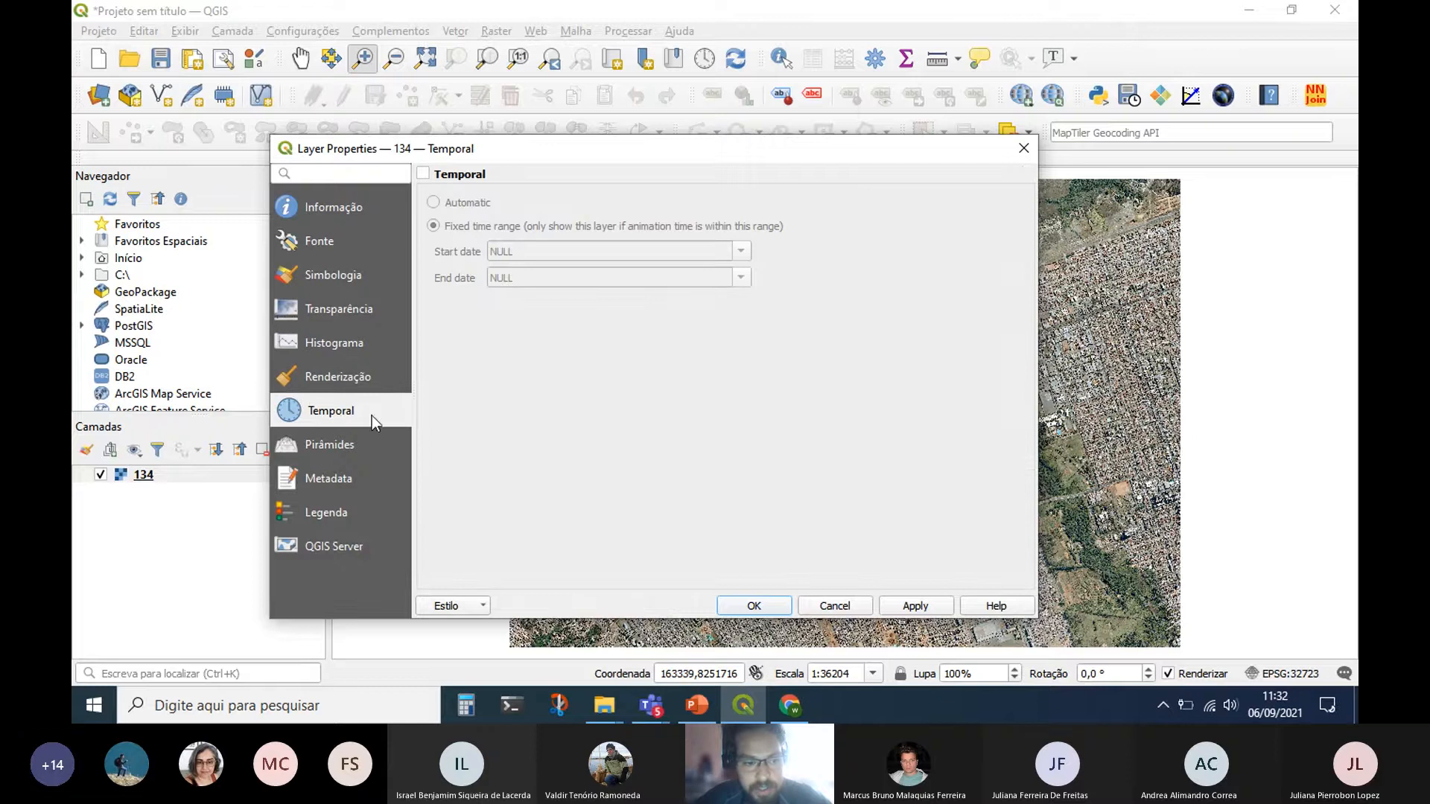
pyautogui.click(356, 449)
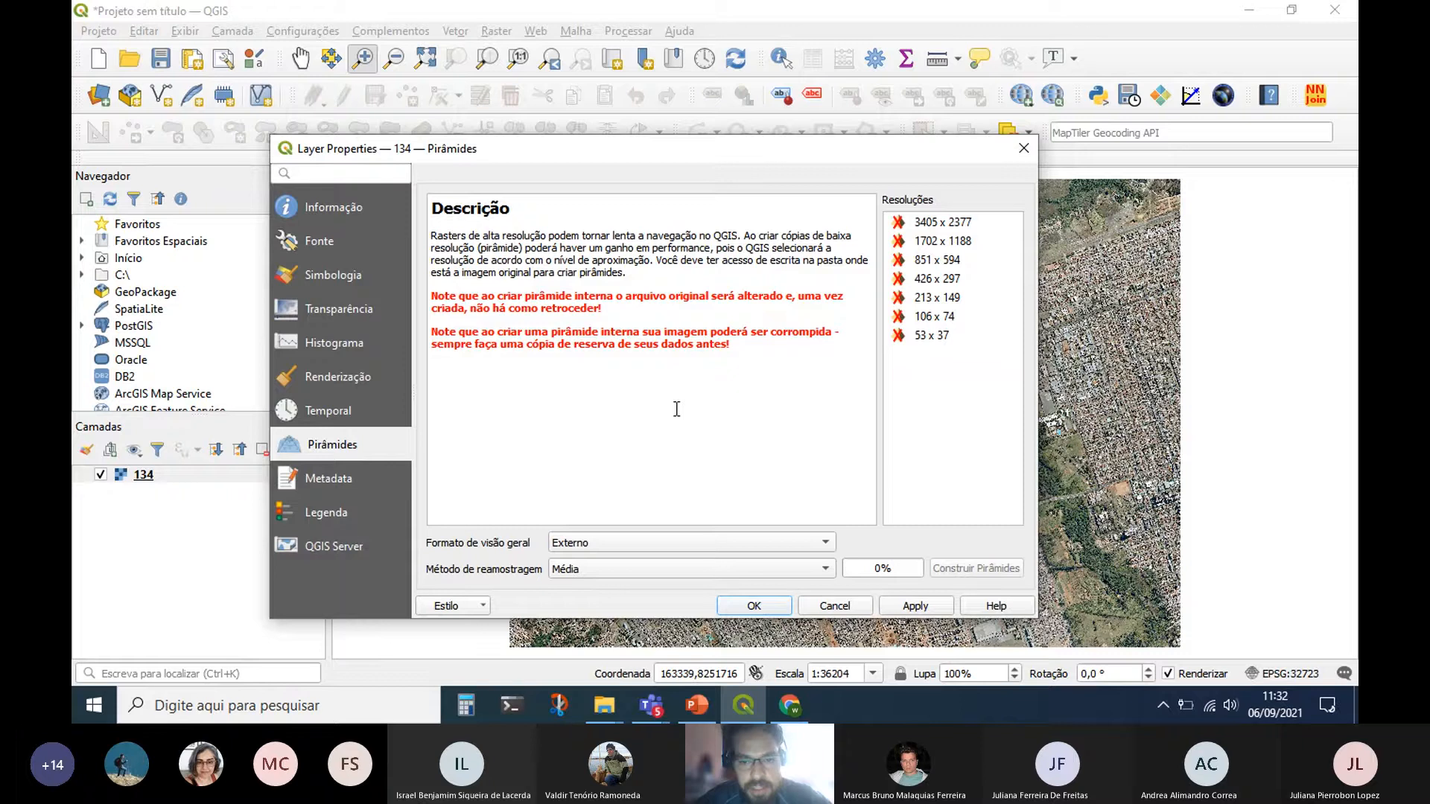
# Review the metadata of layer 134, from identification, categories and keywords through access, extent, contact, links and history to validation.
pyautogui.click(333, 484)
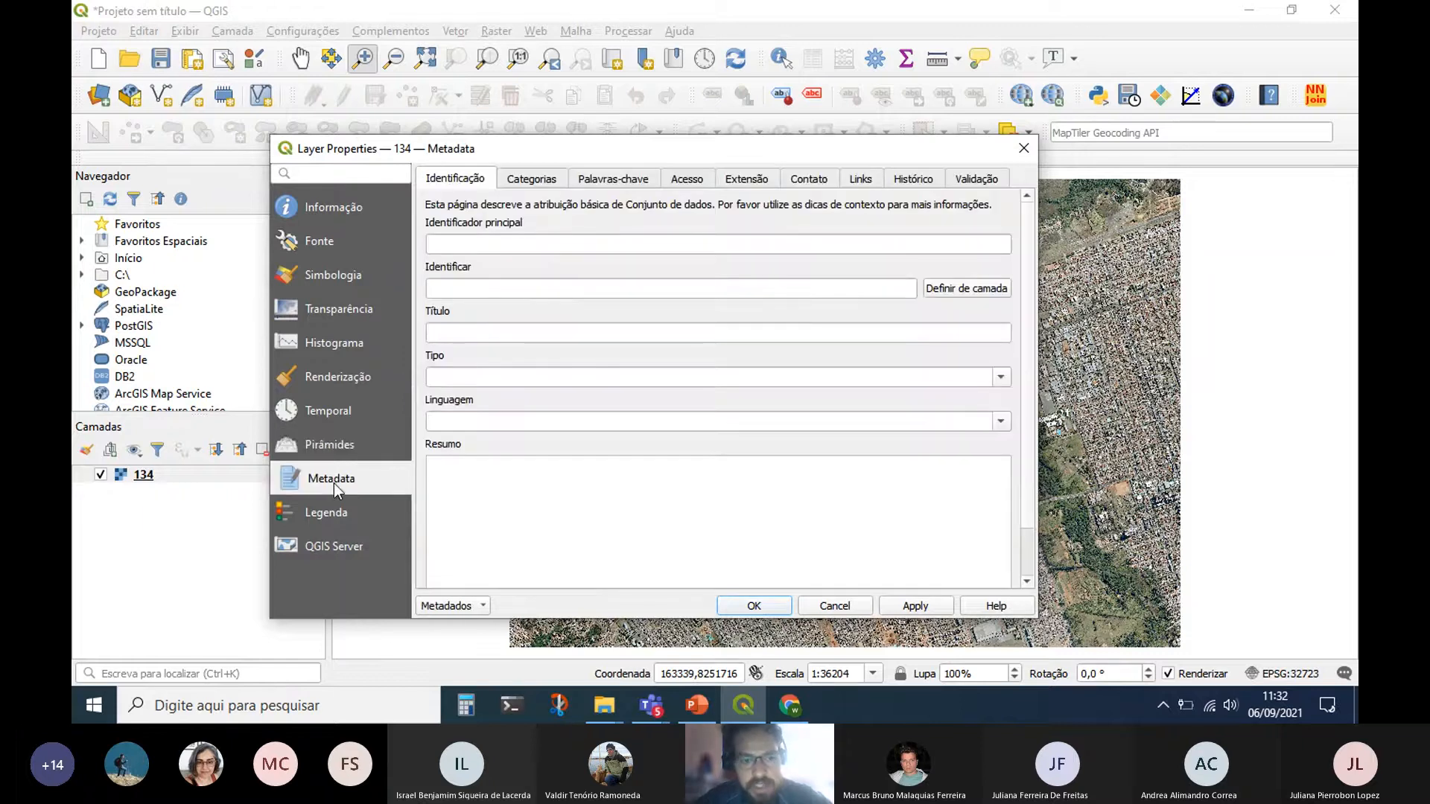
pyautogui.click(521, 180)
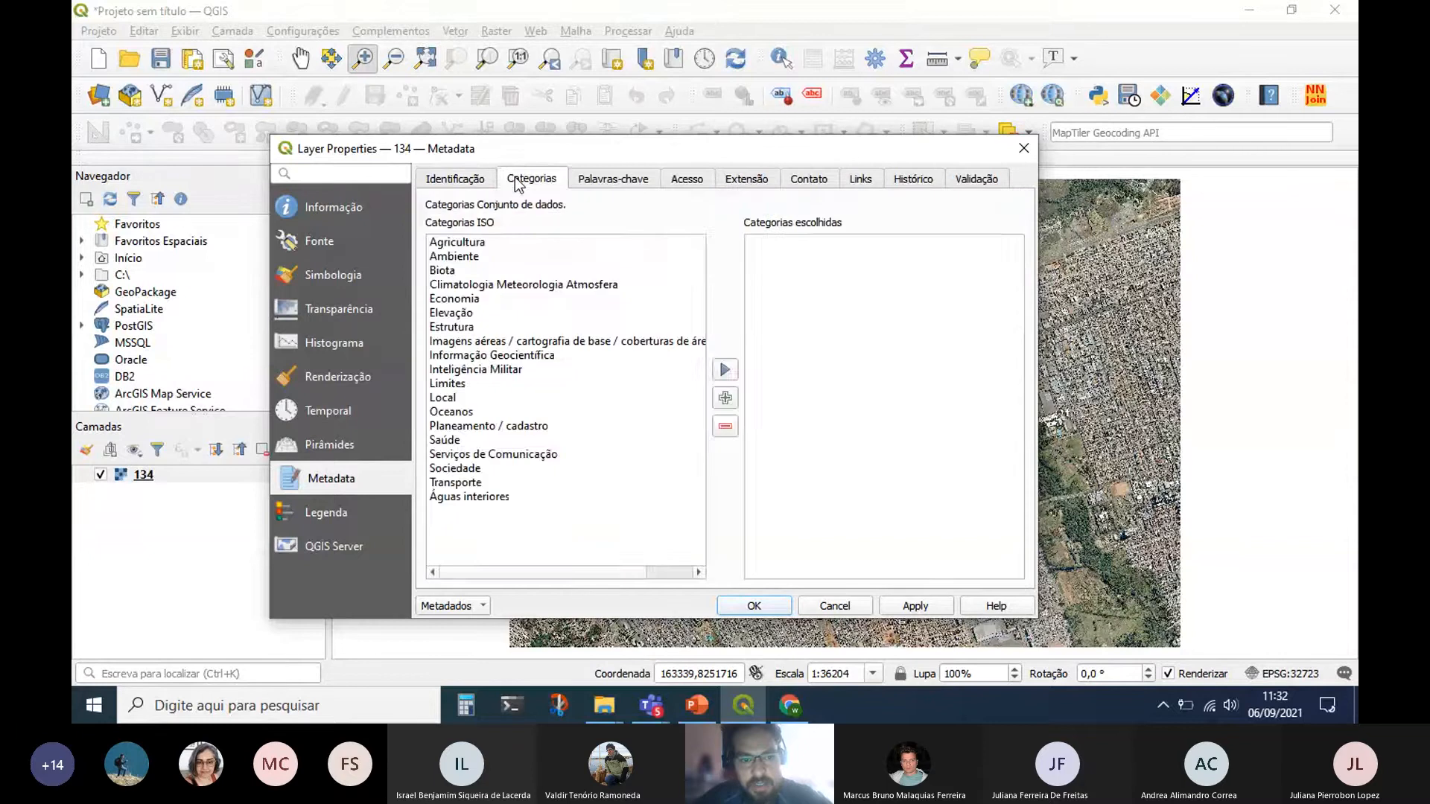
pyautogui.click(617, 181)
pyautogui.click(677, 182)
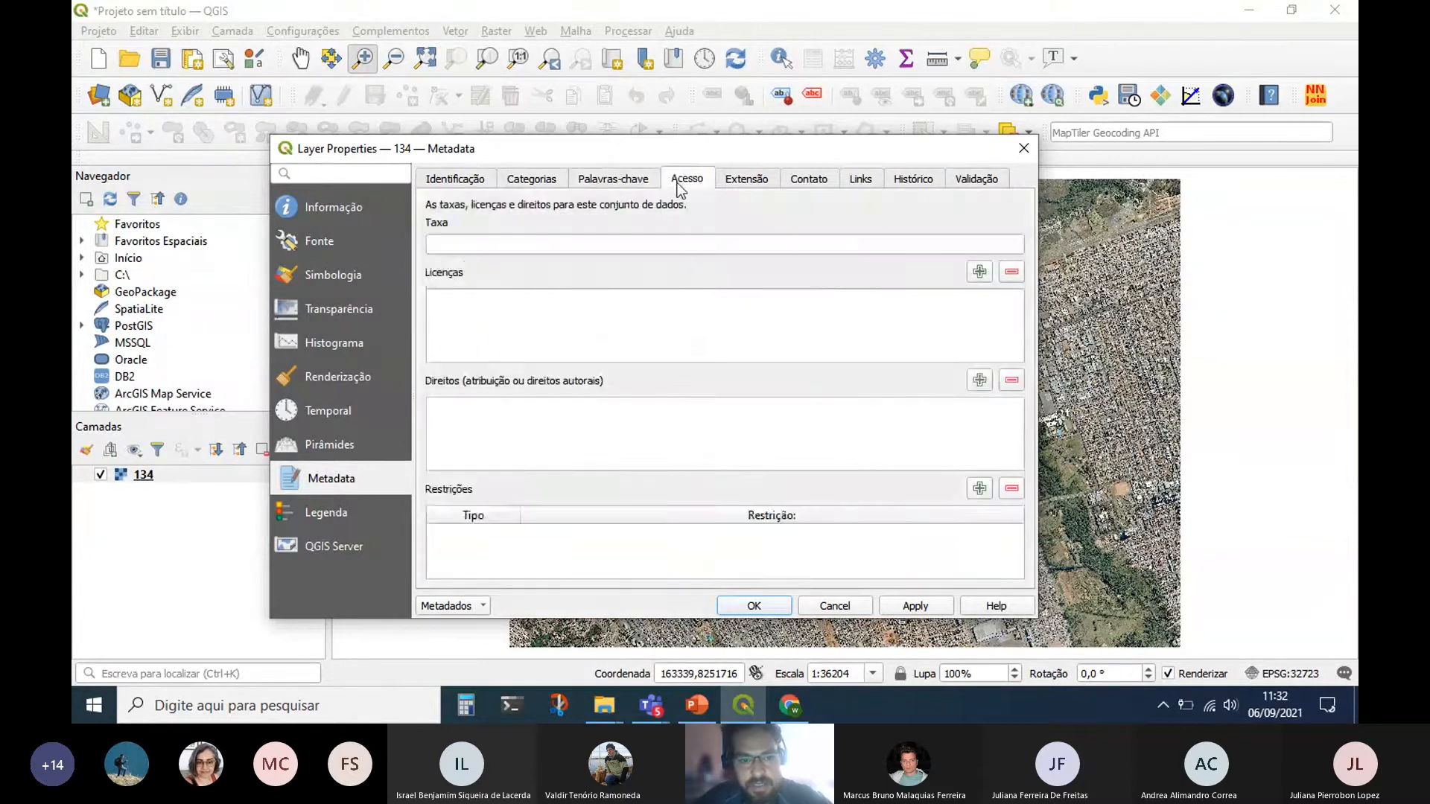
pyautogui.click(750, 181)
pyautogui.click(791, 182)
pyautogui.click(878, 182)
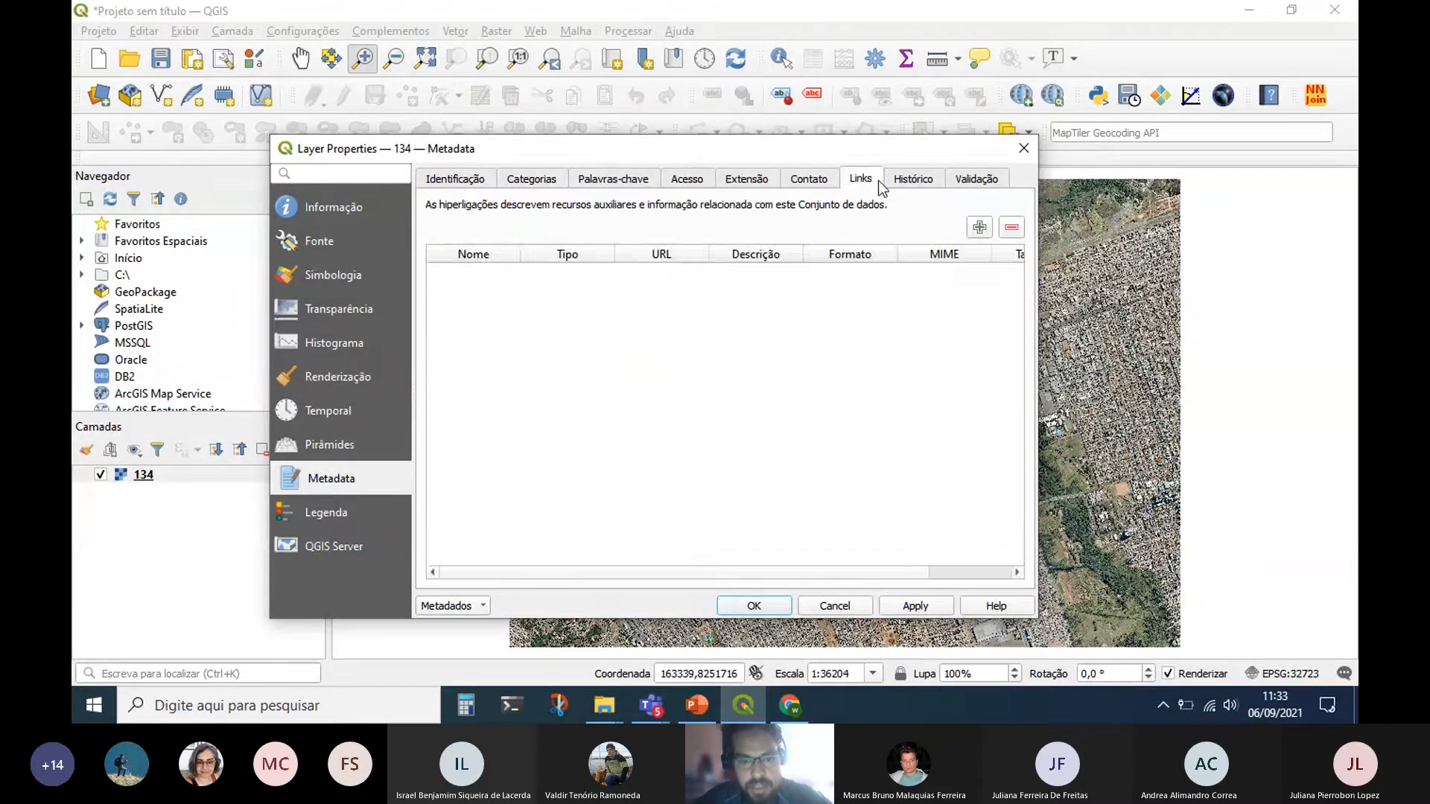
pyautogui.click(927, 182)
pyautogui.click(976, 182)
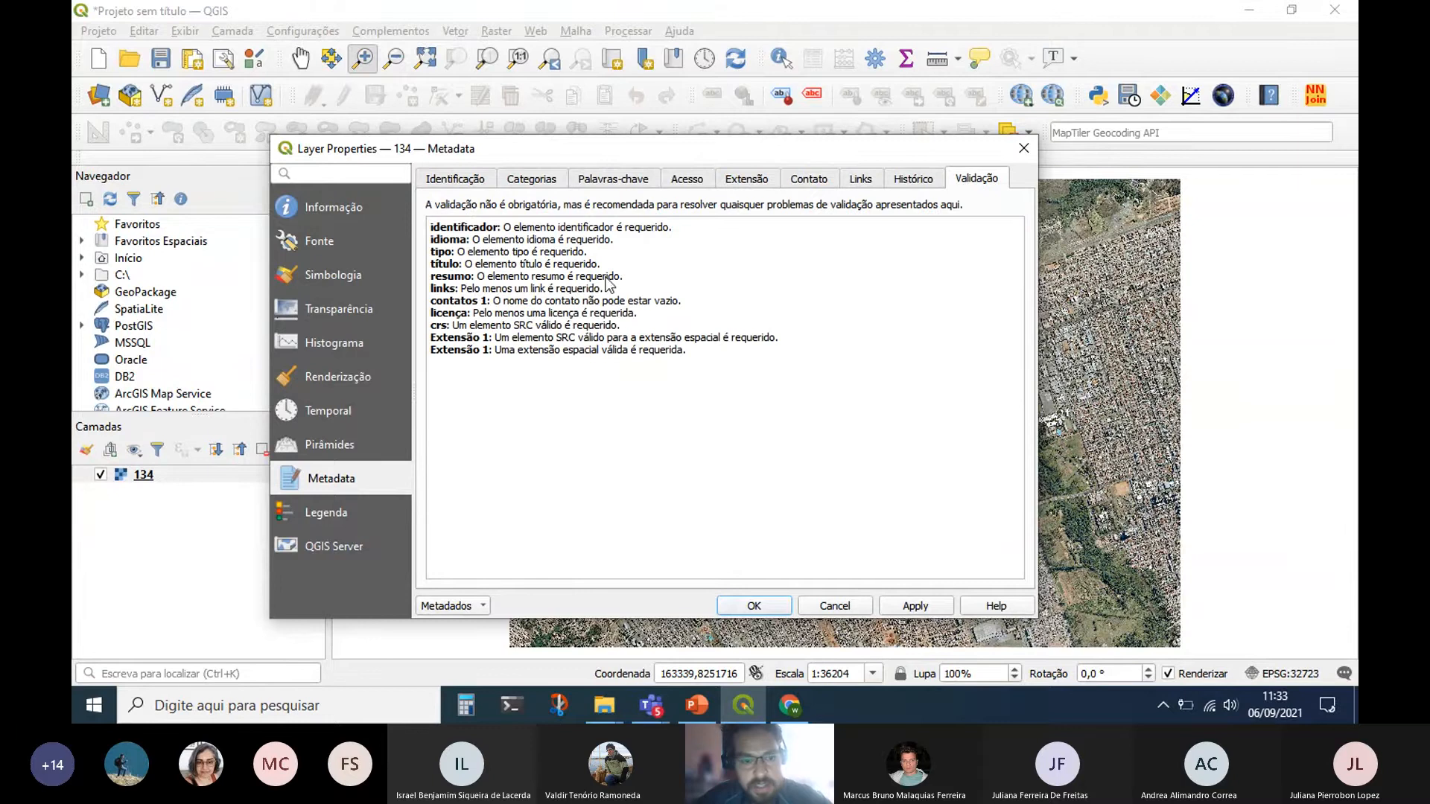
# Check the QGIS Server and legend settings of layer 134, and examine the data type in its provider information.
pyautogui.click(347, 548)
pyautogui.click(348, 526)
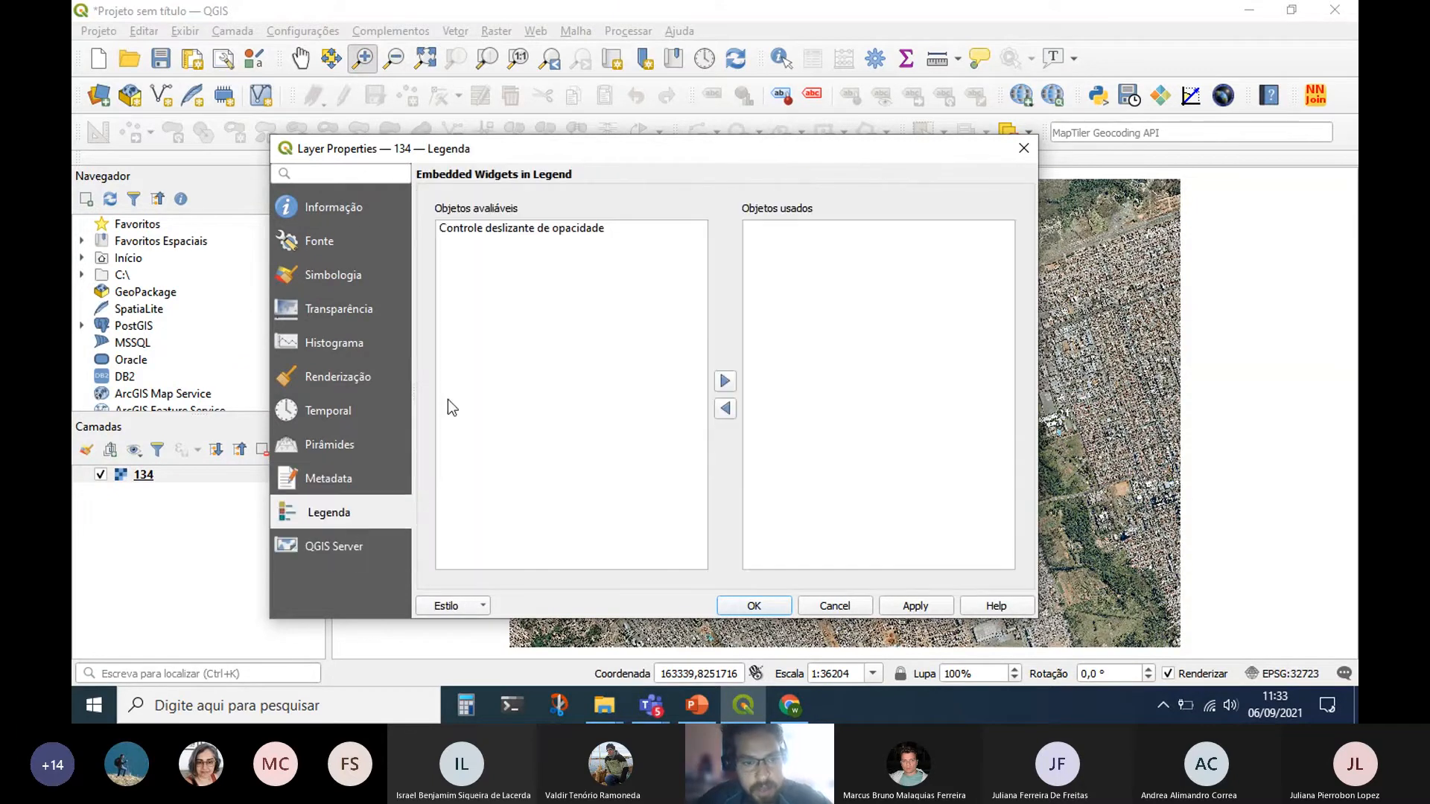
pyautogui.click(347, 210)
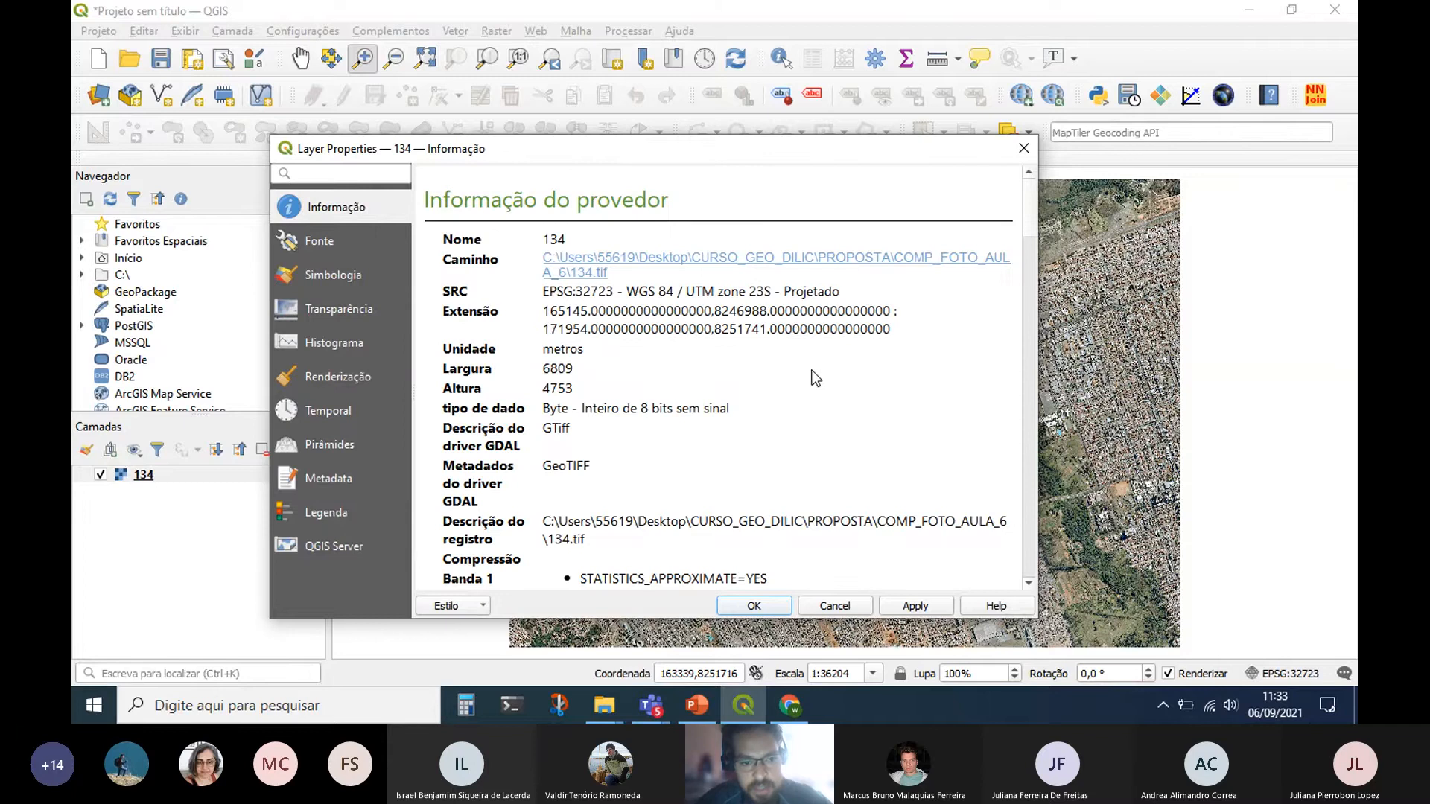
pyautogui.scroll(-1, 812, 370)
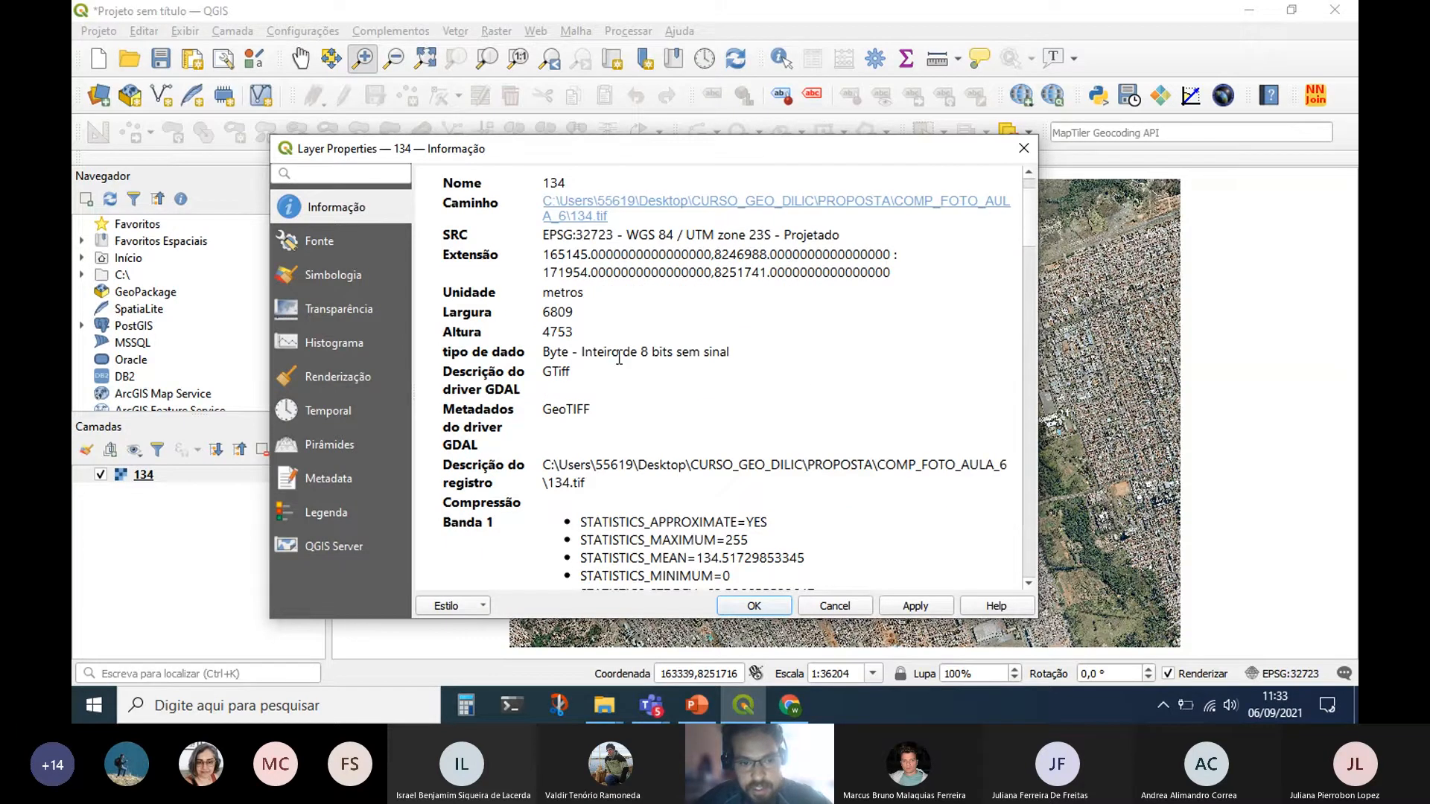
pyautogui.moveTo(585, 354); pyautogui.dragTo(730, 354)
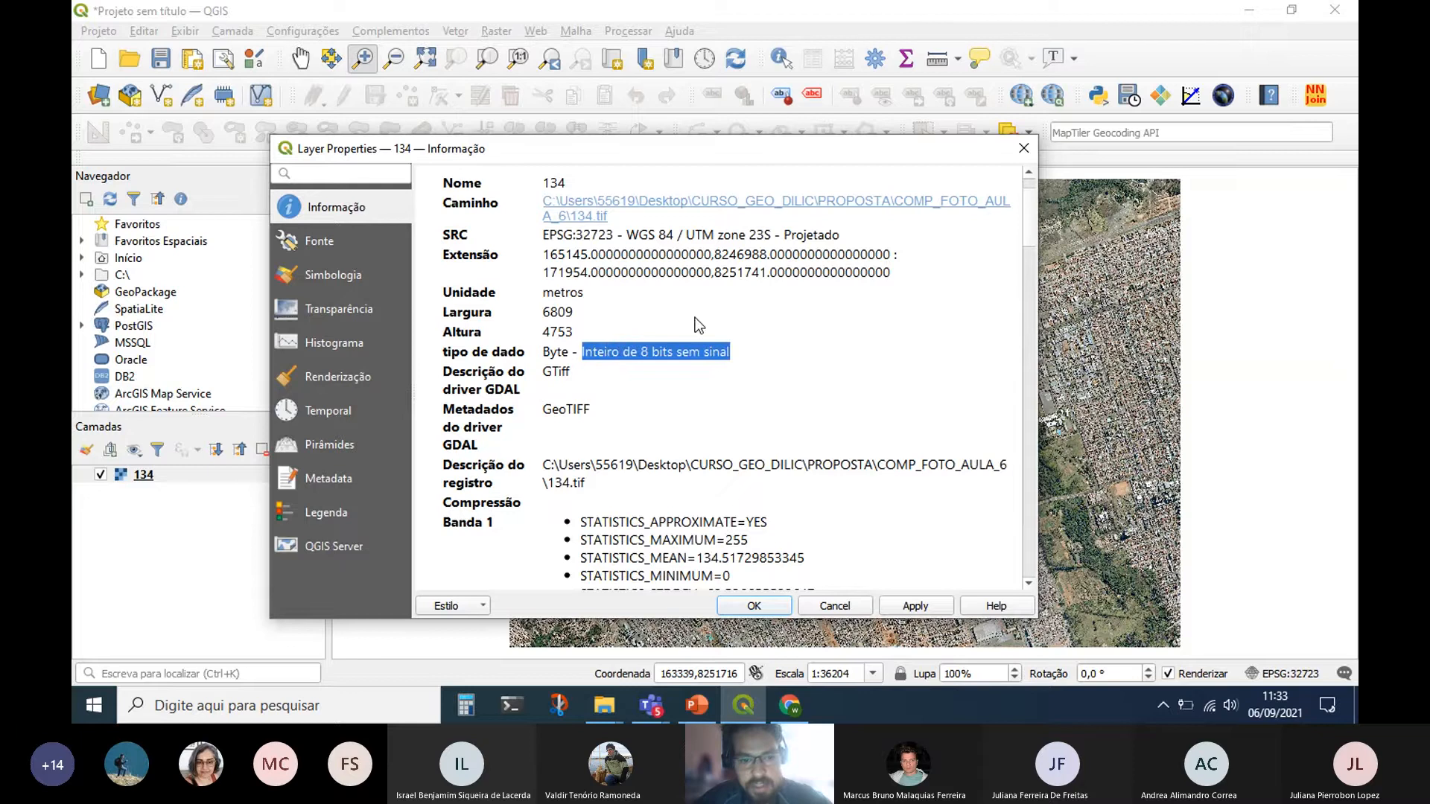
pyautogui.scroll(1, 695, 317)
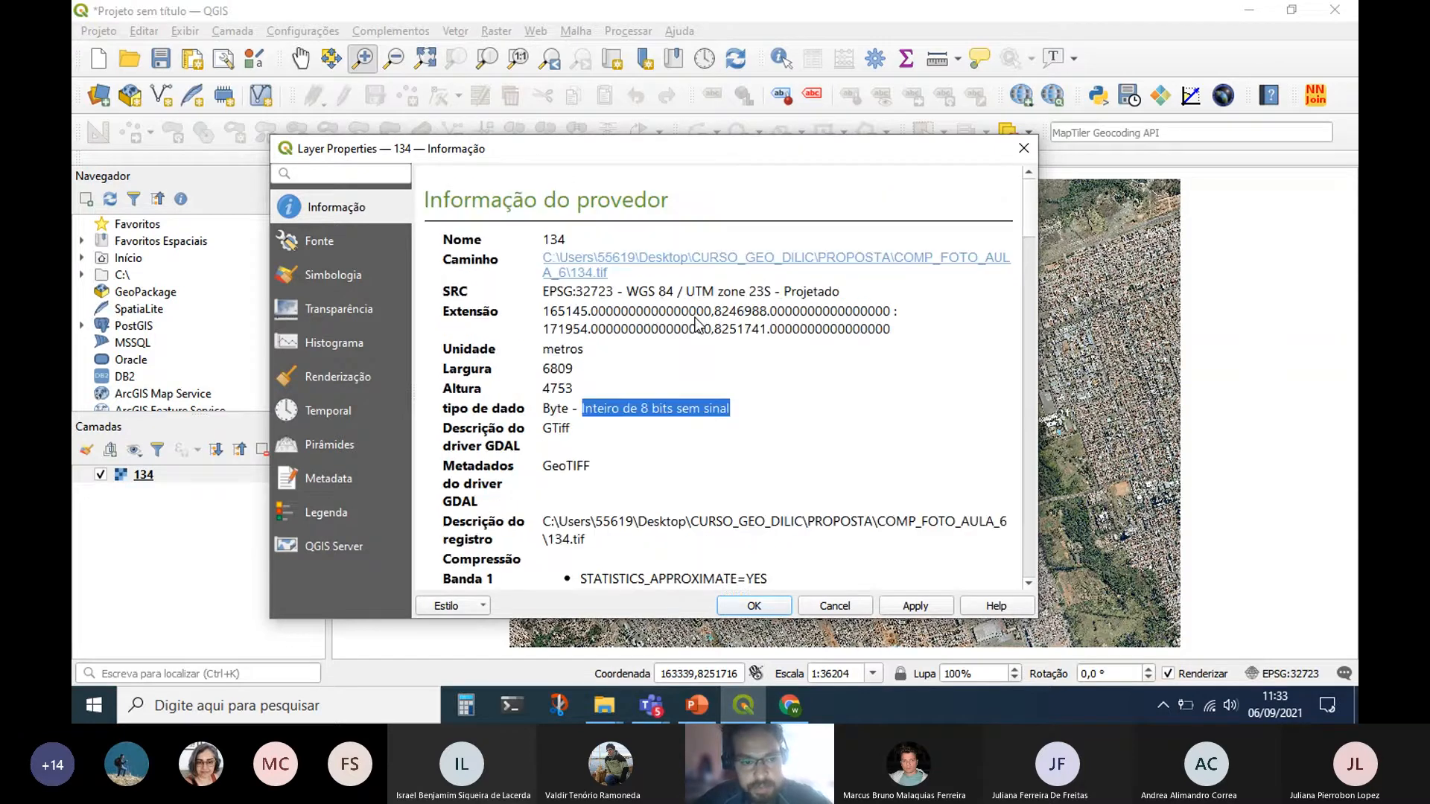
pyautogui.scroll(-1, 698, 322)
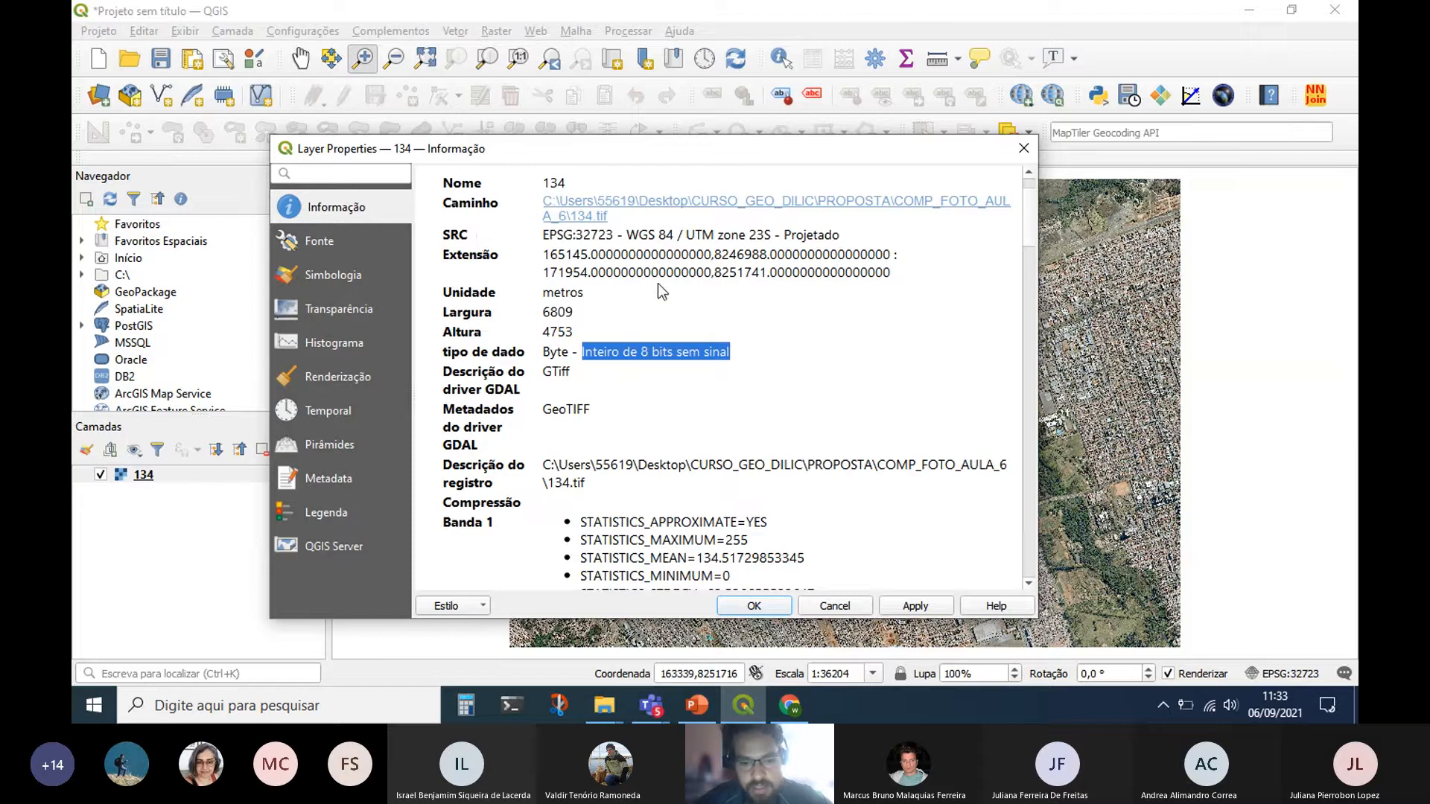
# Read through layer 134's band statistics, TIFF tags, dimensions, origin and pixel size, down to the access and bands sections.
pyautogui.scroll(-1, 658, 287)
pyautogui.scroll(-5, 658, 283)
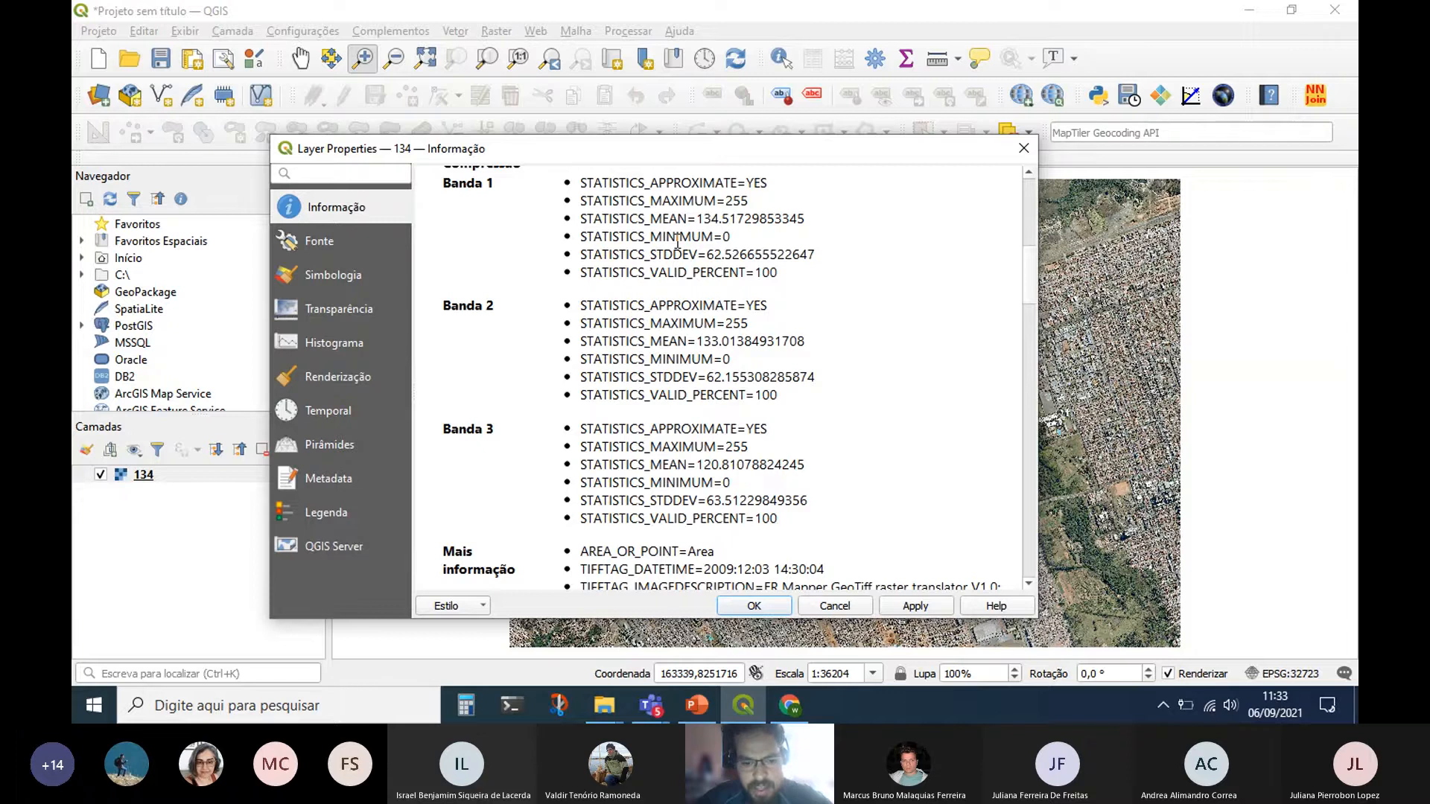
pyautogui.scroll(-1, 677, 242)
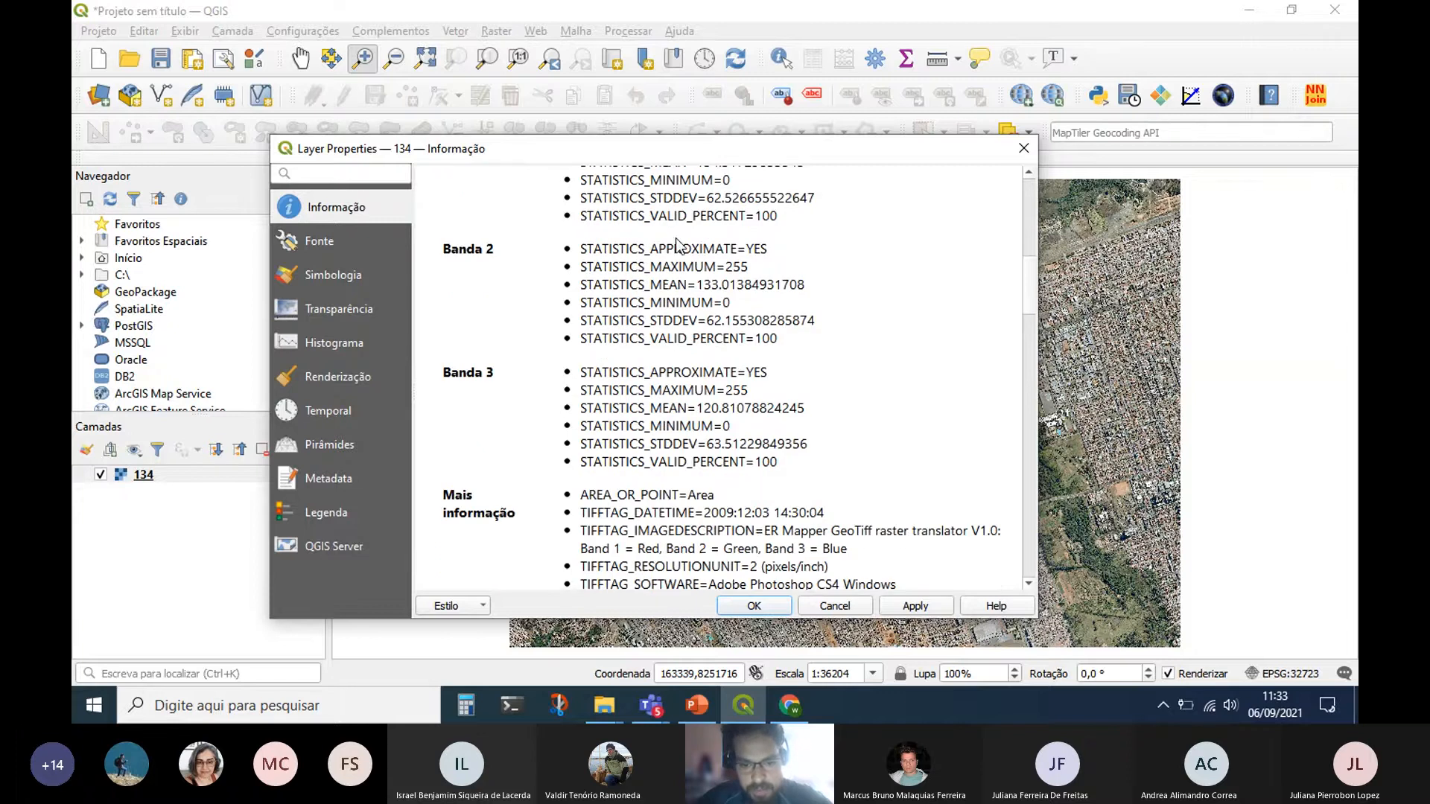
pyautogui.scroll(-2, 677, 242)
pyautogui.scroll(-1, 676, 242)
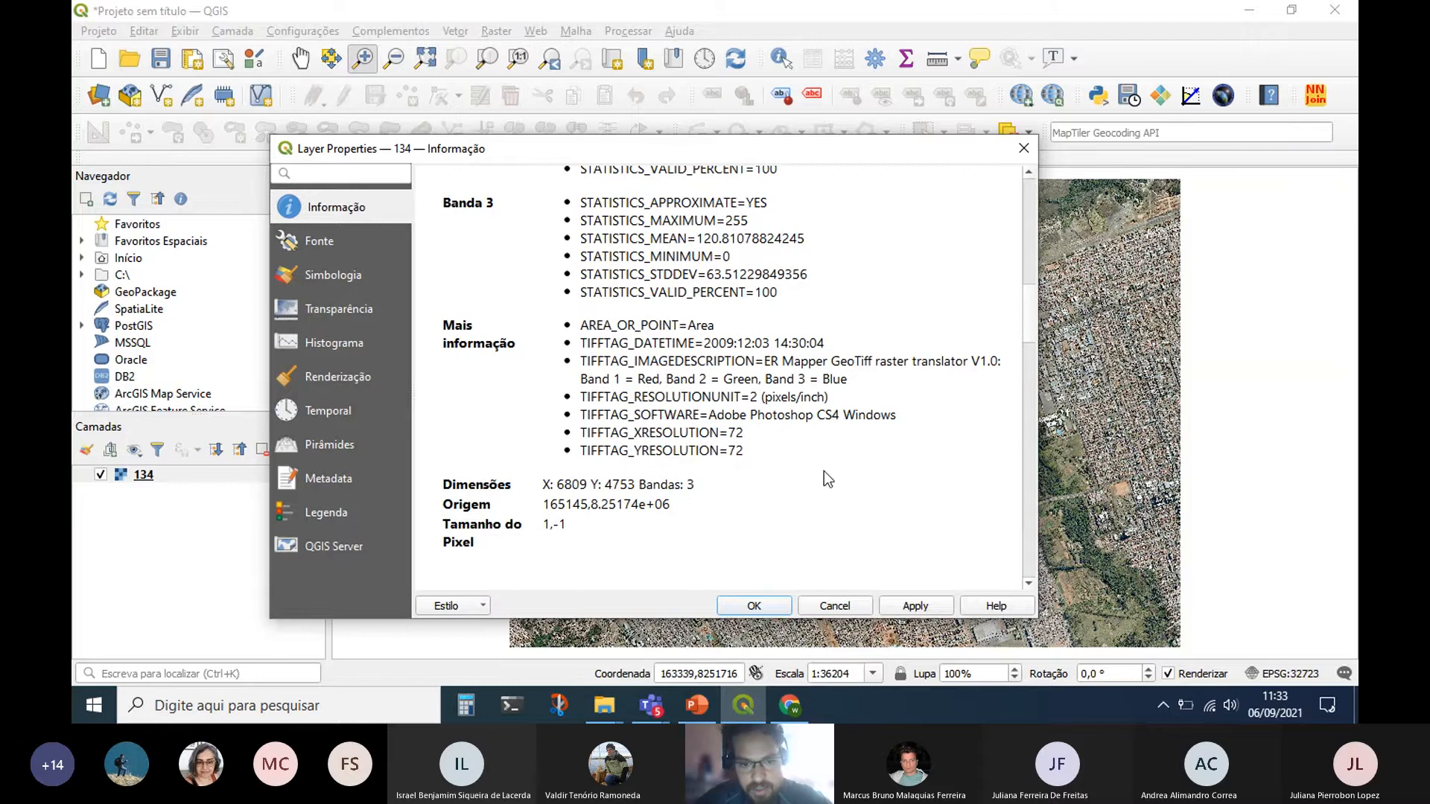
pyautogui.scroll(-10, 904, 439)
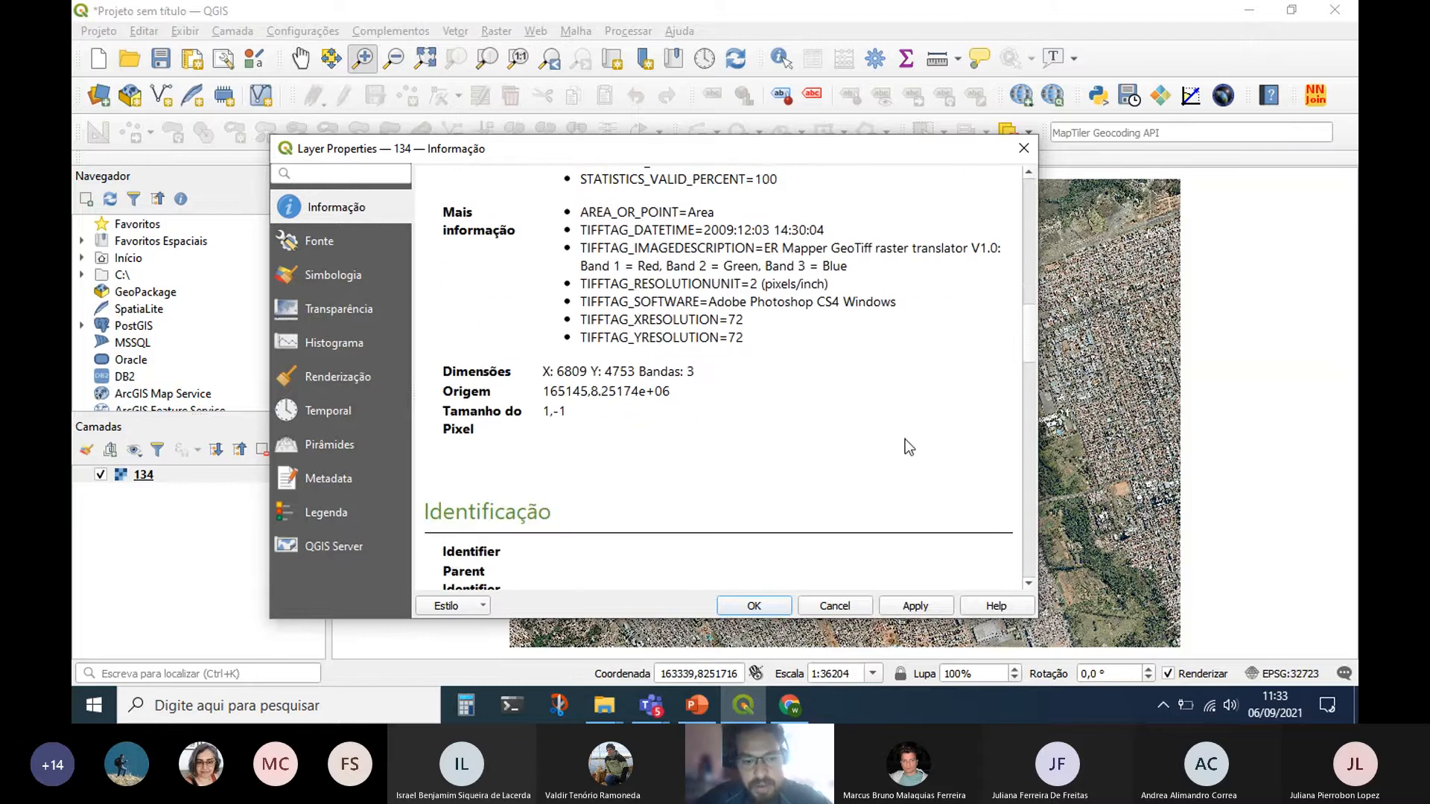
pyautogui.scroll(-14, 904, 439)
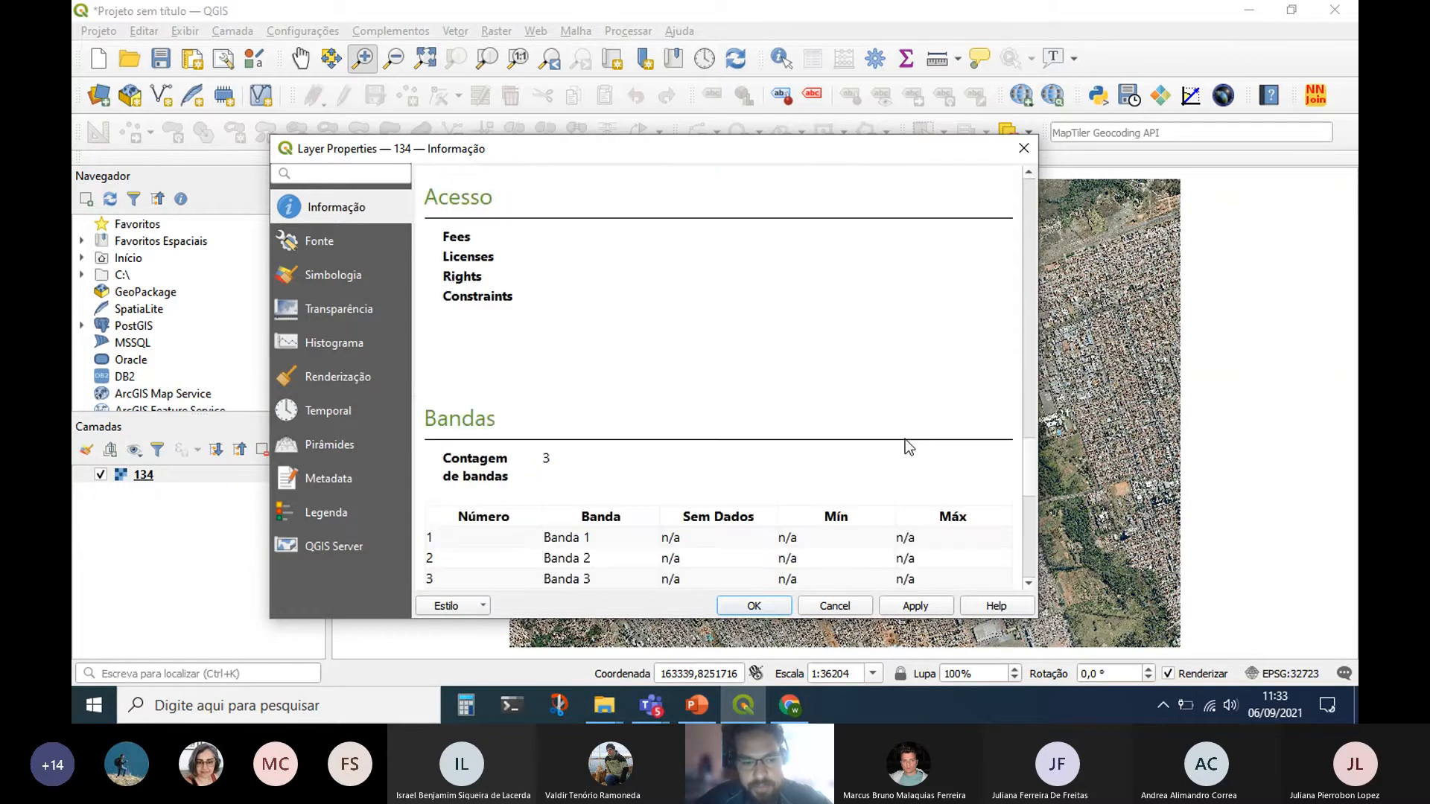
# Go back over the band statistics to the provider information of layer 134 and close its properties.
pyautogui.scroll(7, 904, 439)
pyautogui.scroll(8, 904, 439)
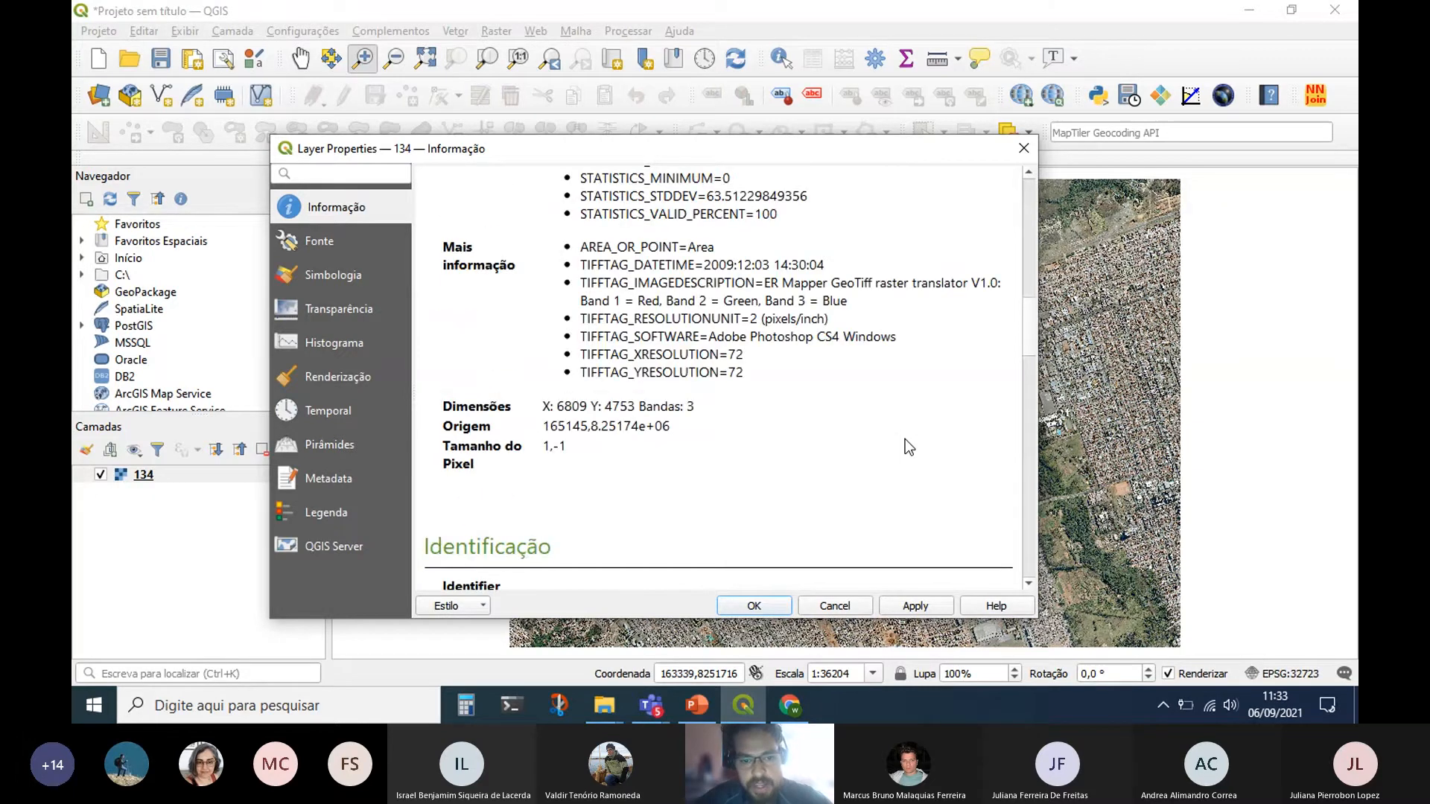
pyautogui.scroll(1, 905, 439)
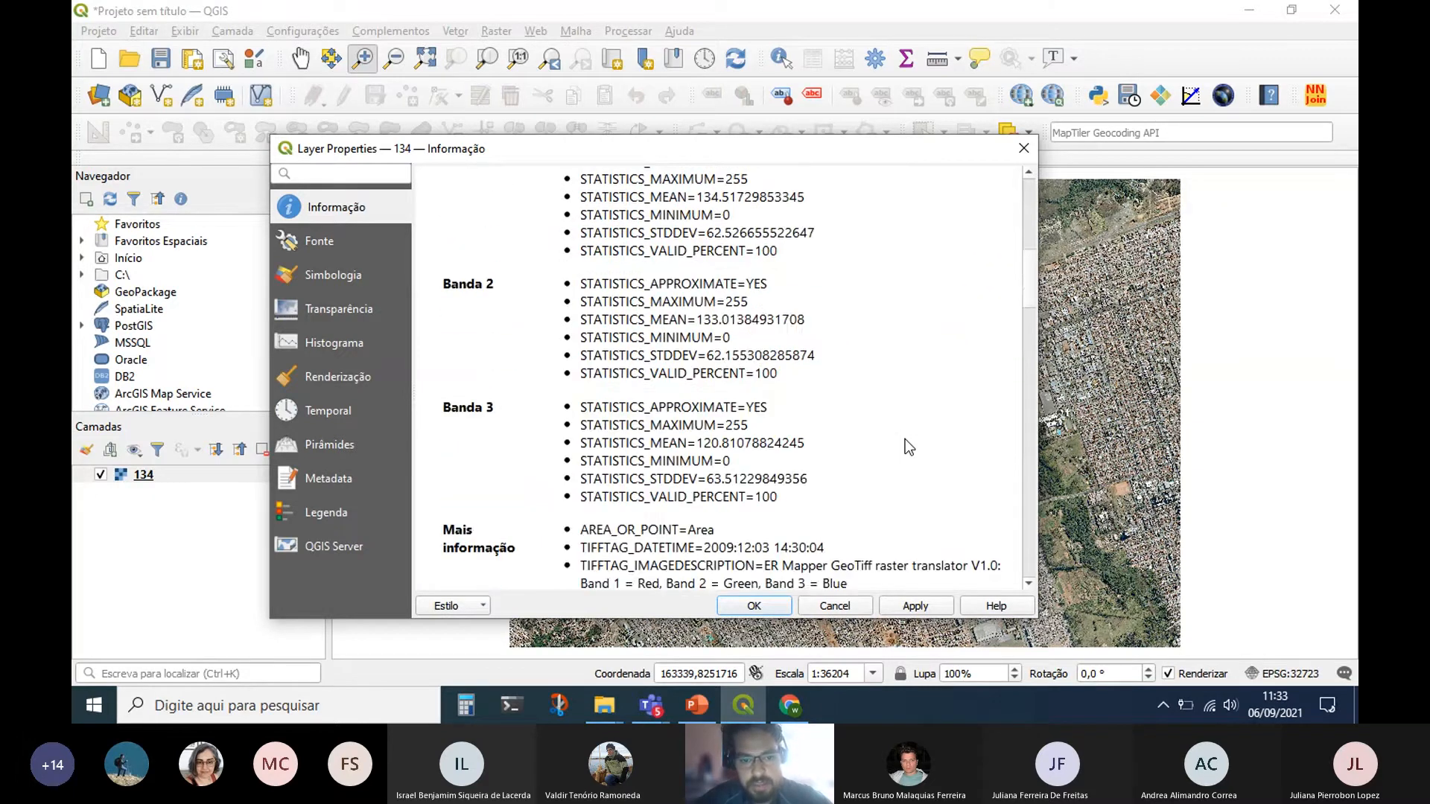
pyautogui.scroll(3, 905, 439)
pyautogui.scroll(2, 904, 447)
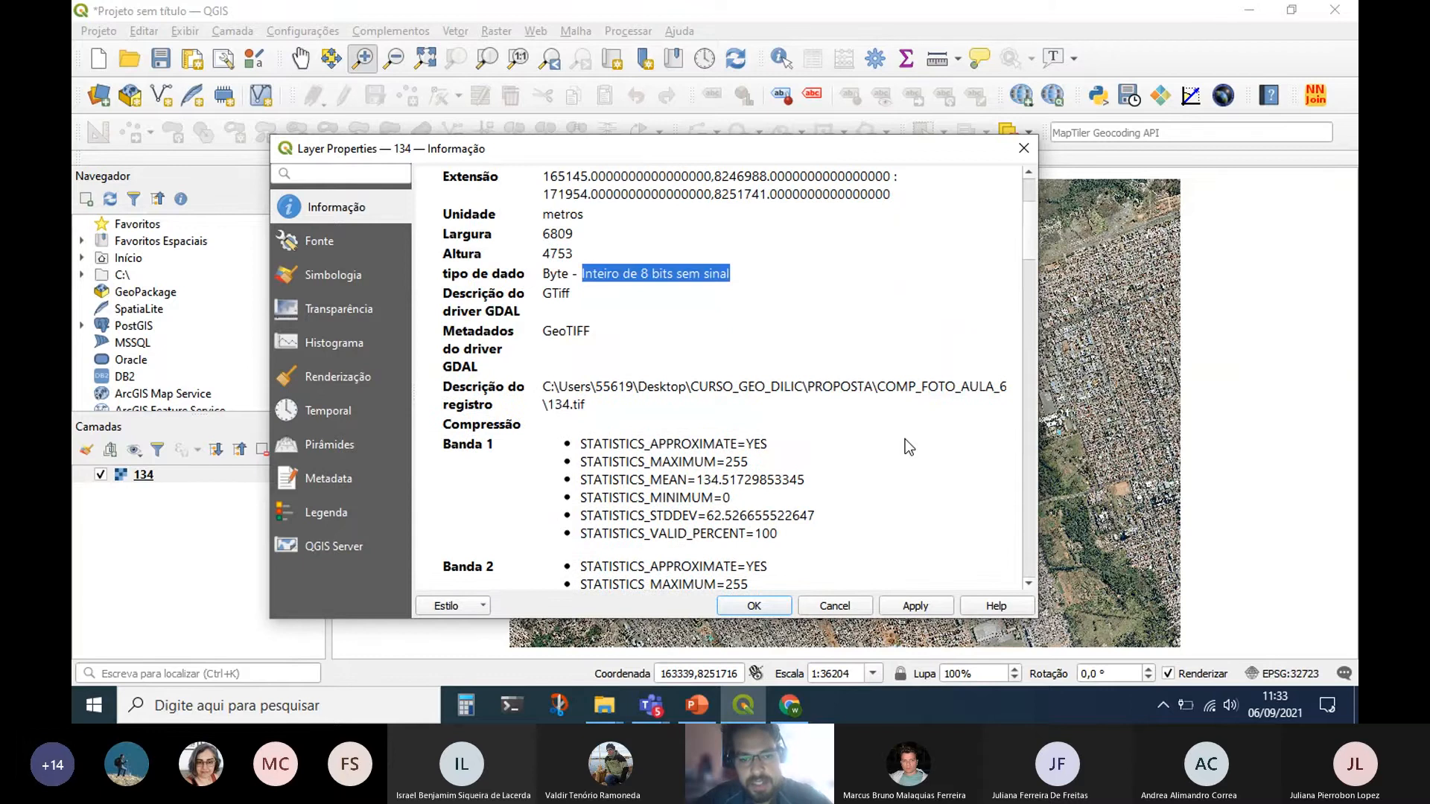
pyautogui.scroll(2, 905, 440)
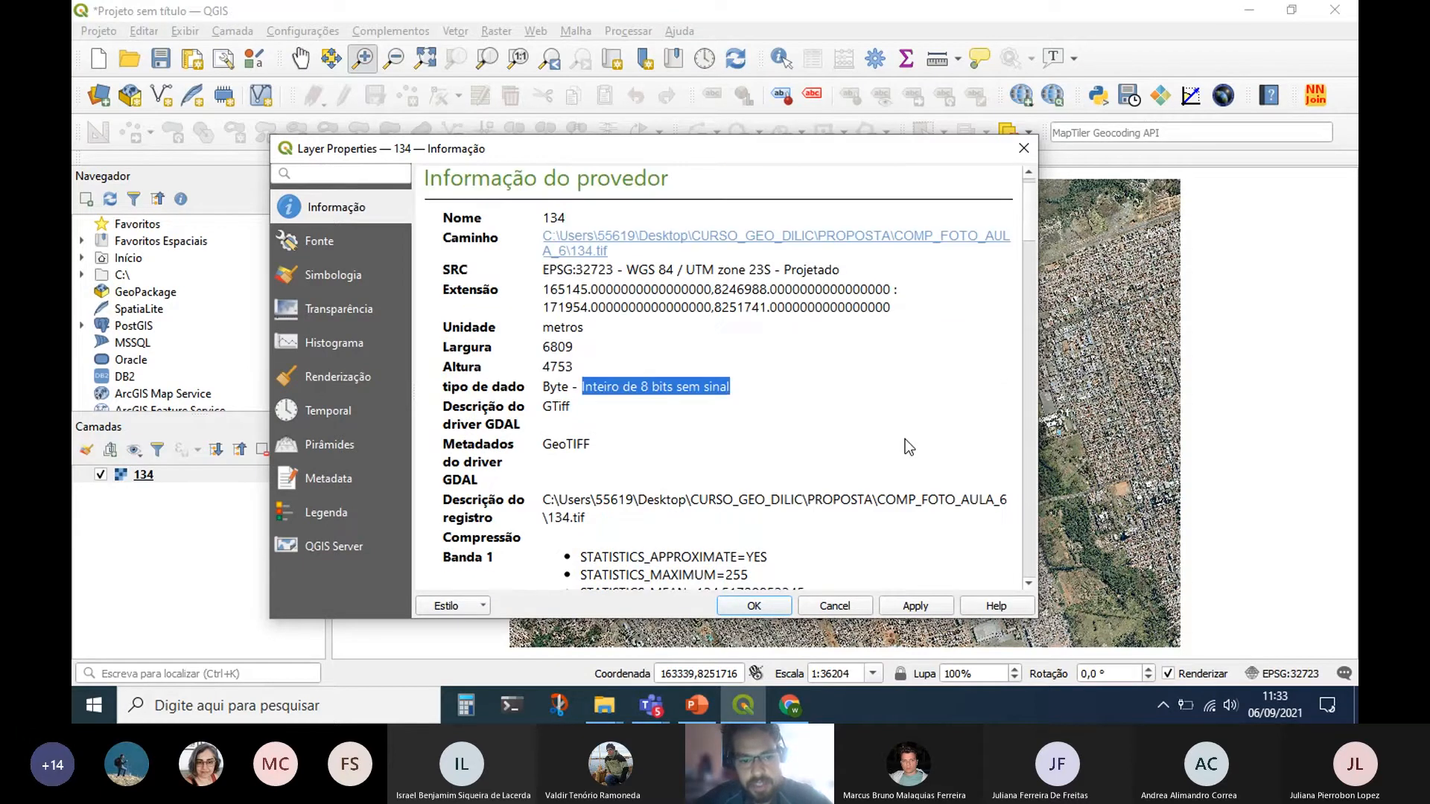
pyautogui.scroll(1, 904, 439)
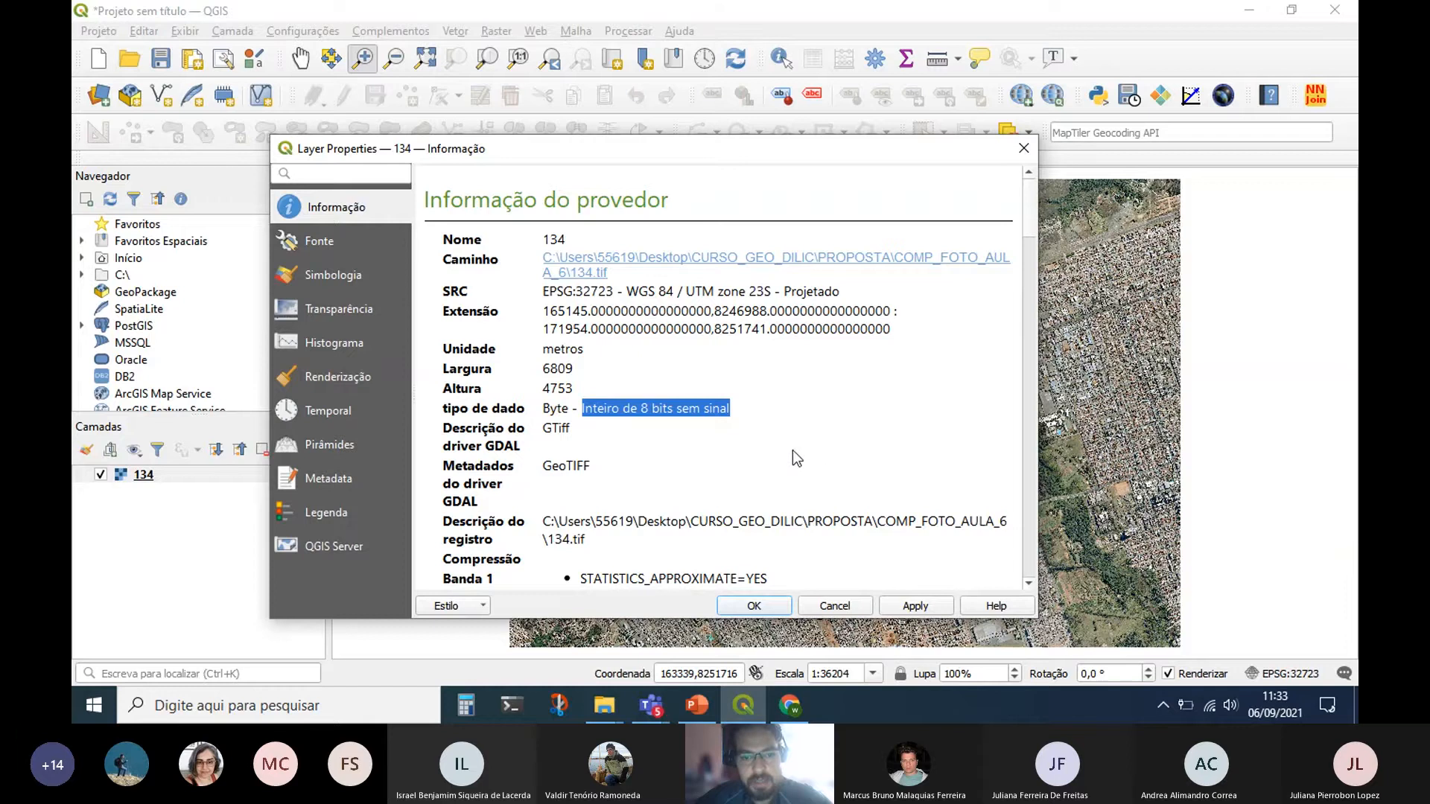
pyautogui.click(1023, 148)
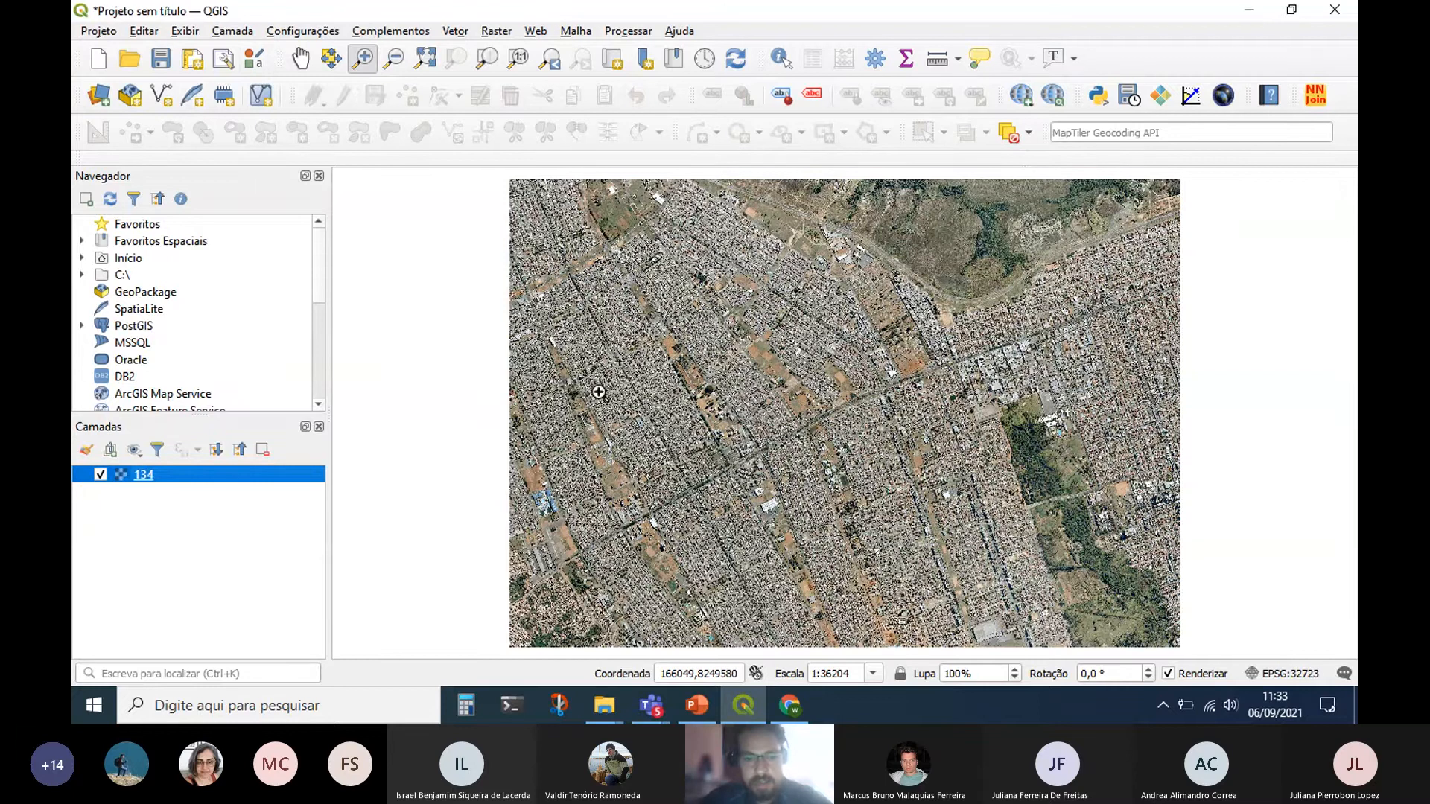
# Zoom into the street junction beside the open lots in the northwest until individual pixels are distinguishable at 1:143.
pyautogui.moveTo(716, 265); pyautogui.dragTo(857, 431)
pyautogui.moveTo(655, 271); pyautogui.dragTo(849, 360)
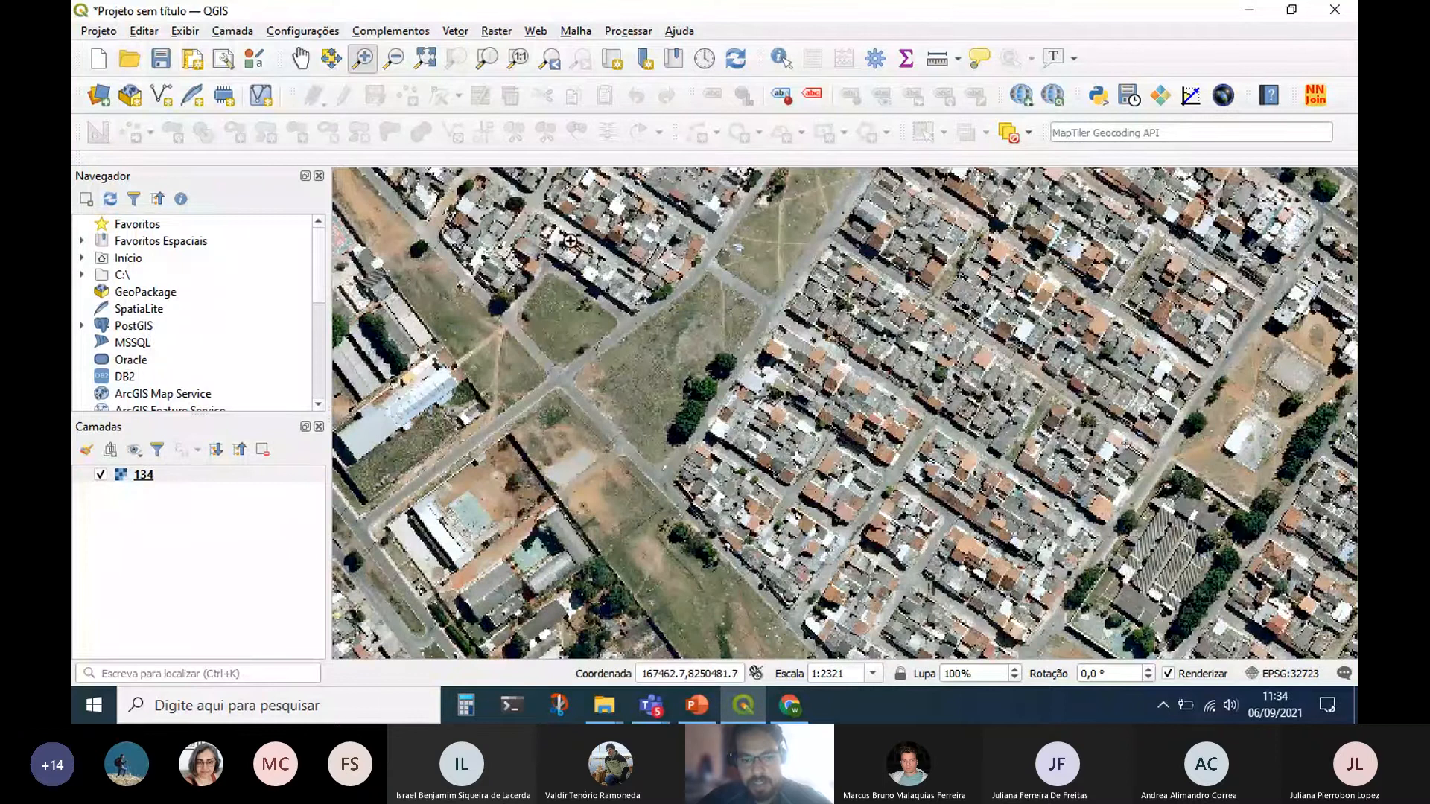
pyautogui.moveTo(546, 215); pyautogui.dragTo(781, 353)
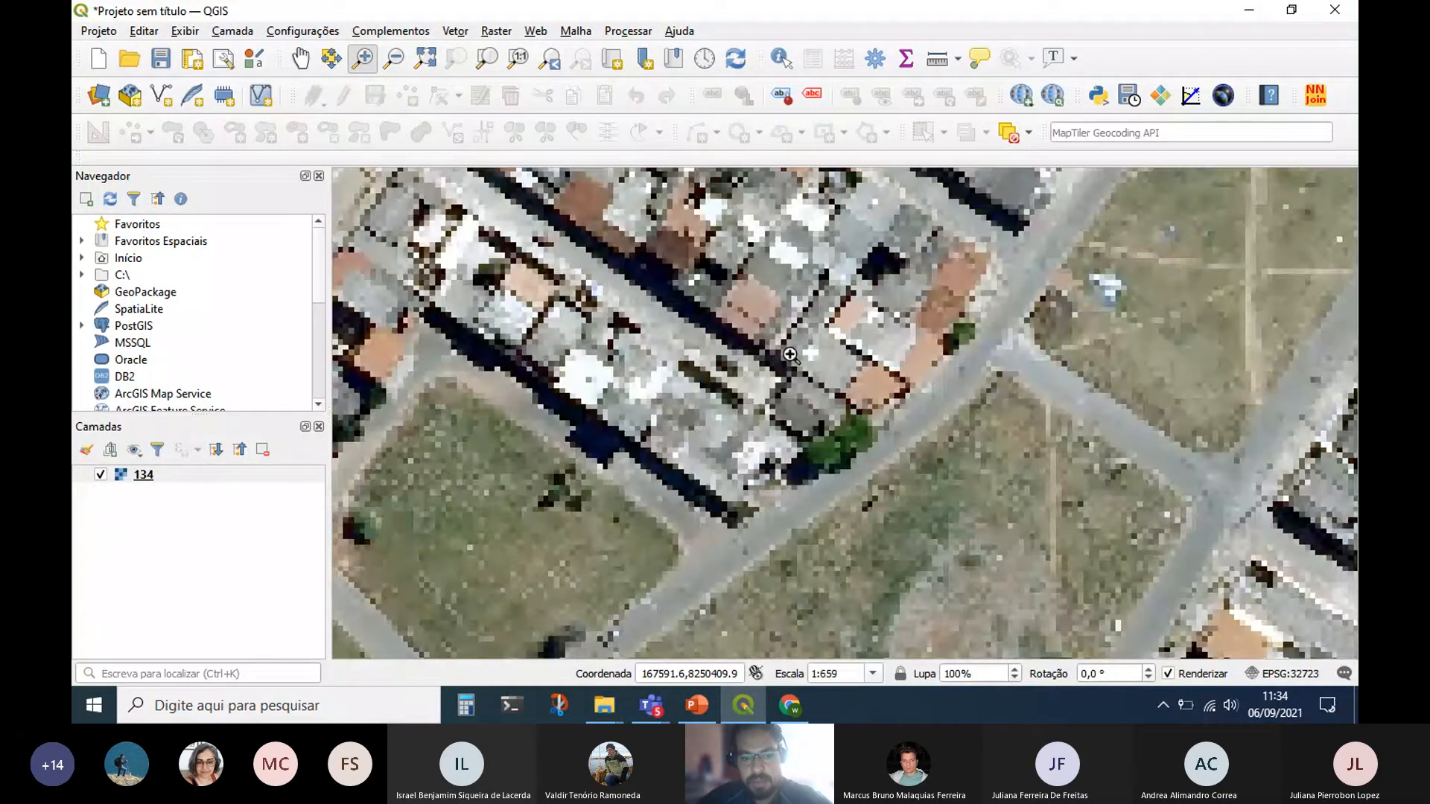
pyautogui.moveTo(936, 331); pyautogui.dragTo(1092, 437)
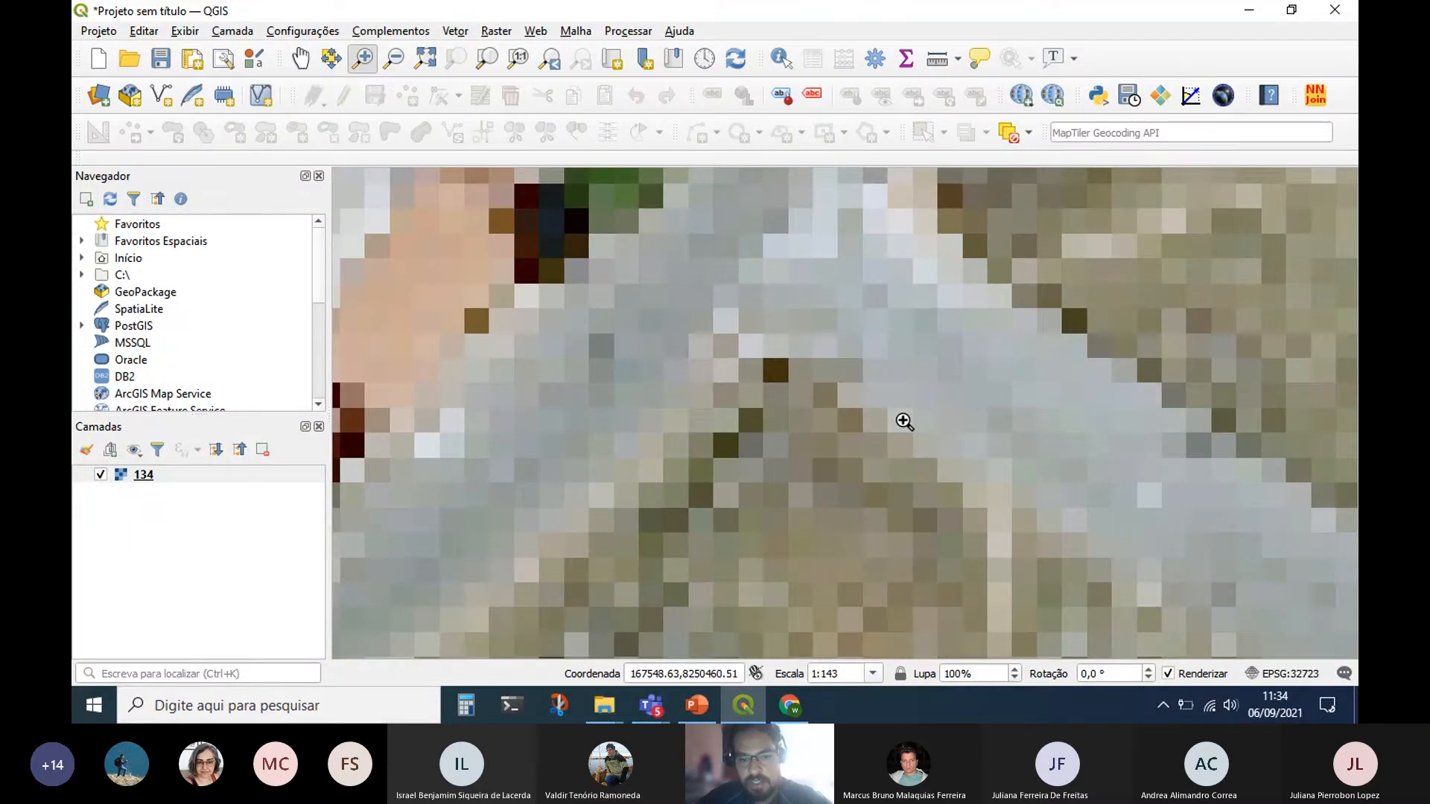
# Inspect the open lots and trees around the junction at several scales, and return to the full extent of layer 134.
pyautogui.scroll(-2, 897, 417)
pyautogui.scroll(-2, 890, 418)
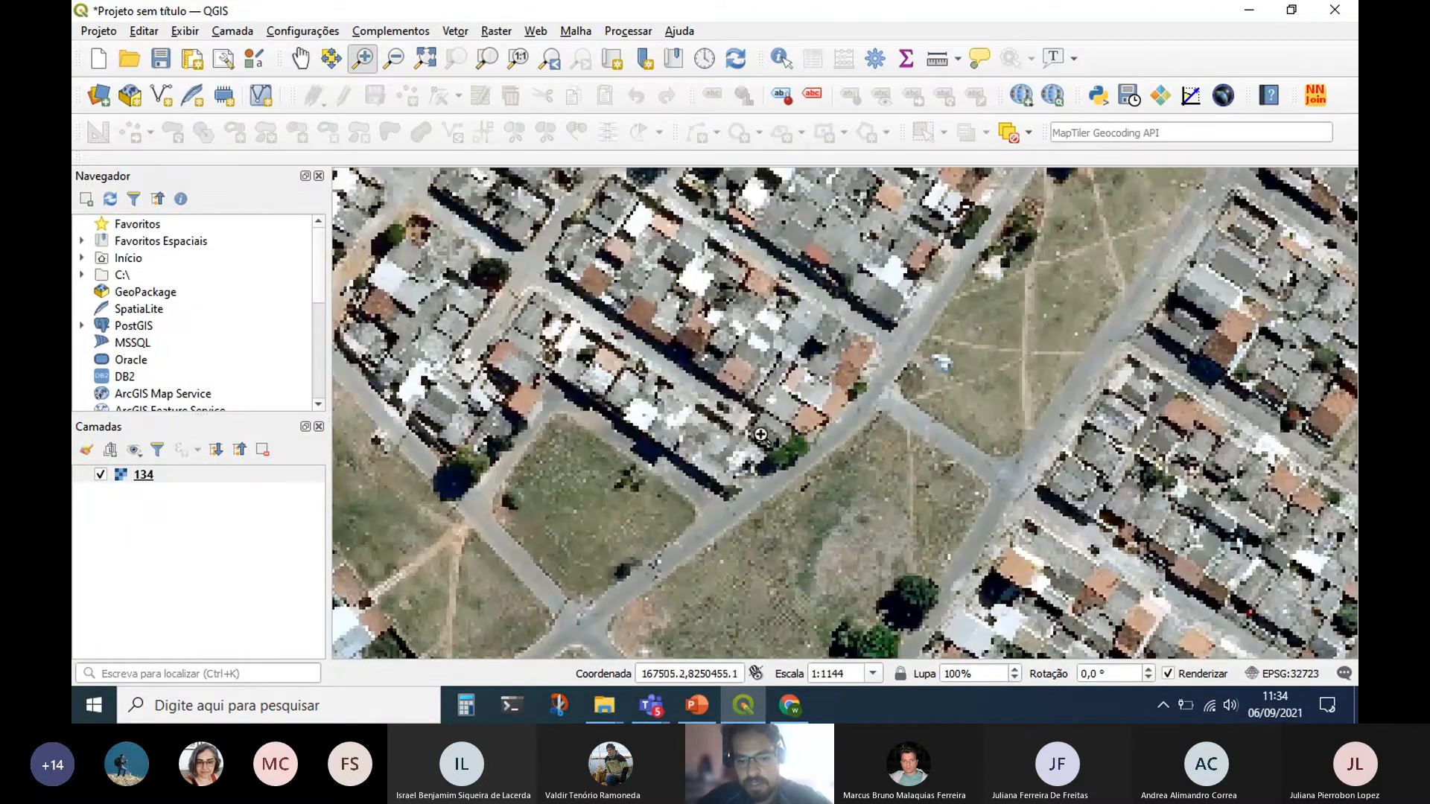
pyautogui.moveTo(700, 382); pyautogui.dragTo(1006, 641)
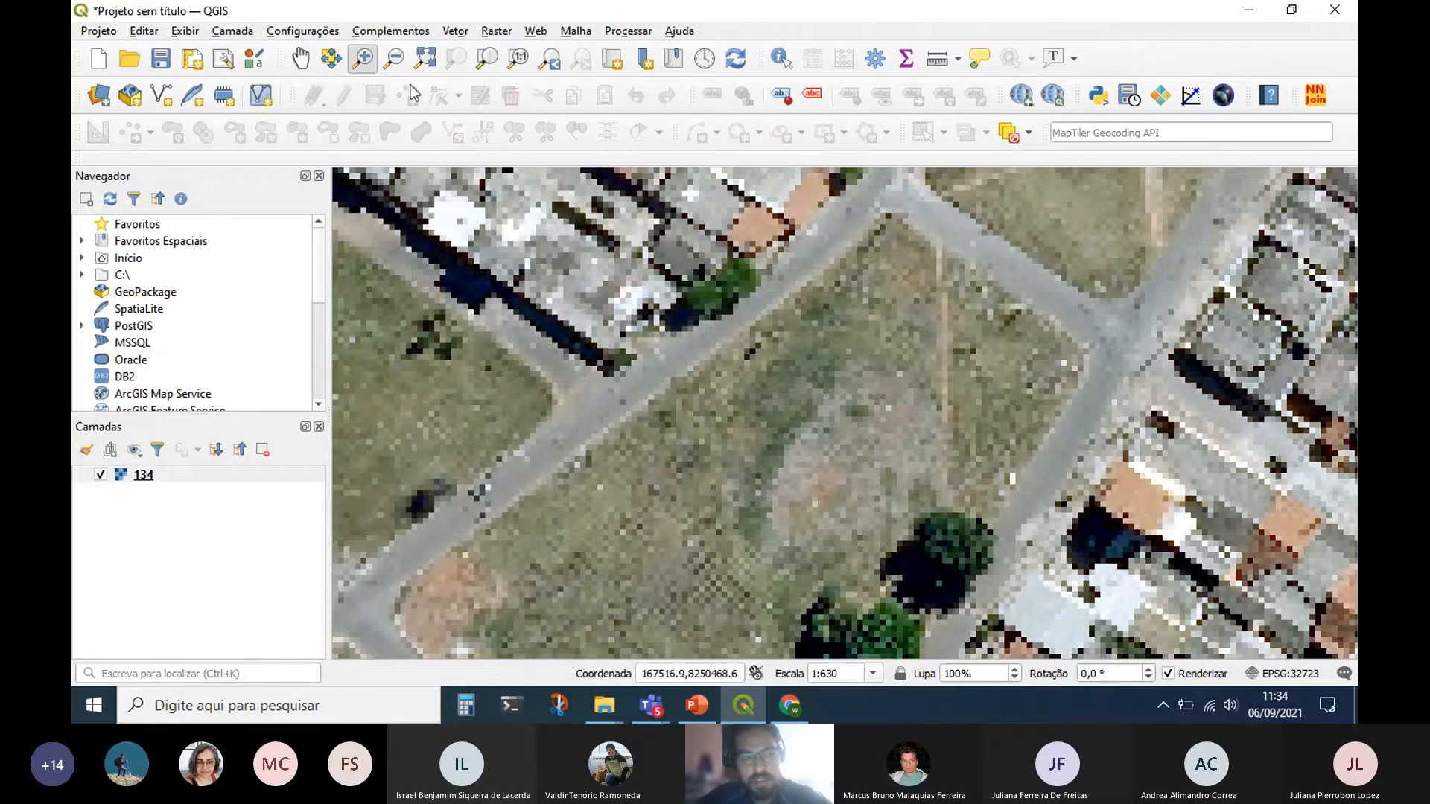
pyautogui.click(300, 57)
pyautogui.moveTo(781, 540); pyautogui.dragTo(889, 335)
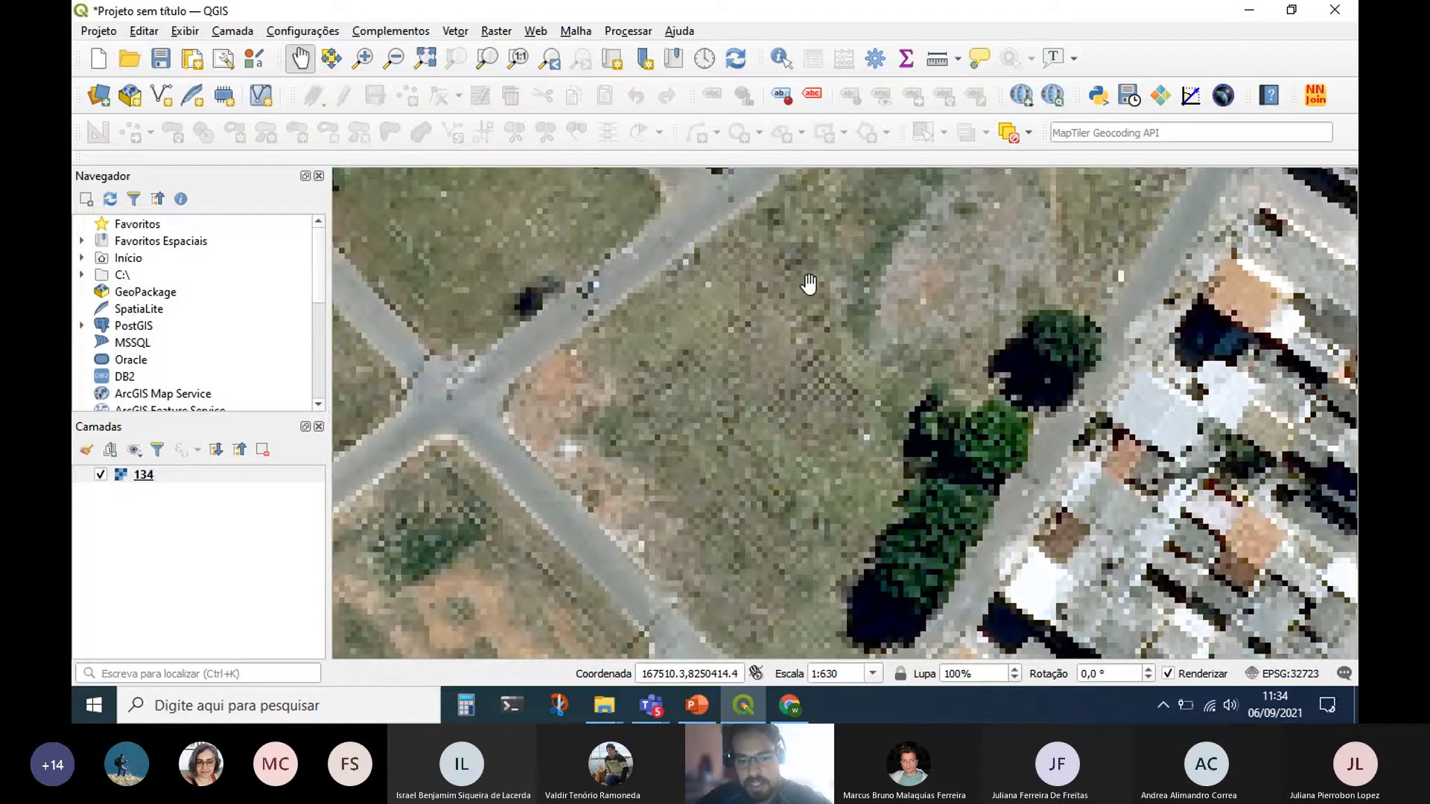
pyautogui.scroll(-1, 809, 399)
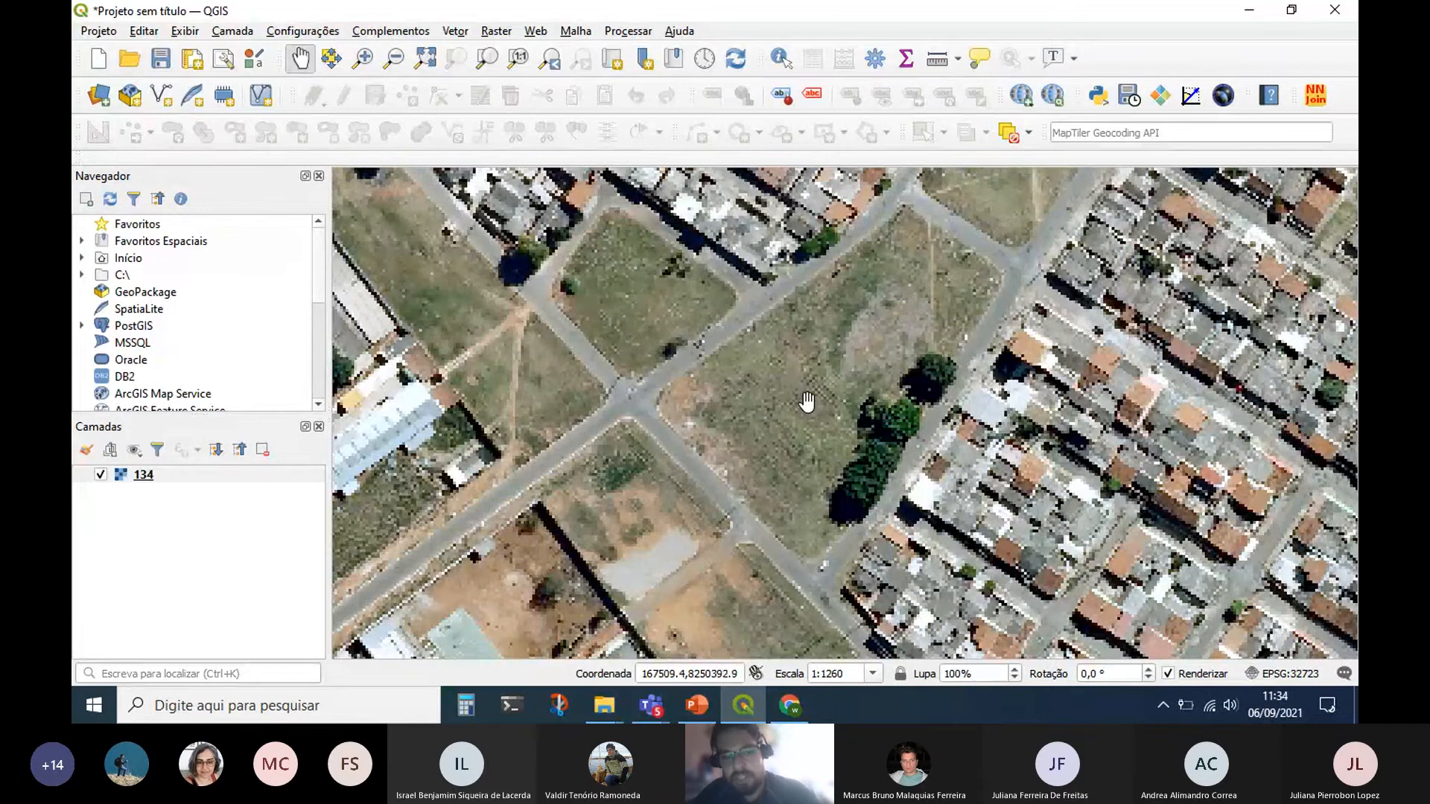
pyautogui.scroll(-2, 861, 398)
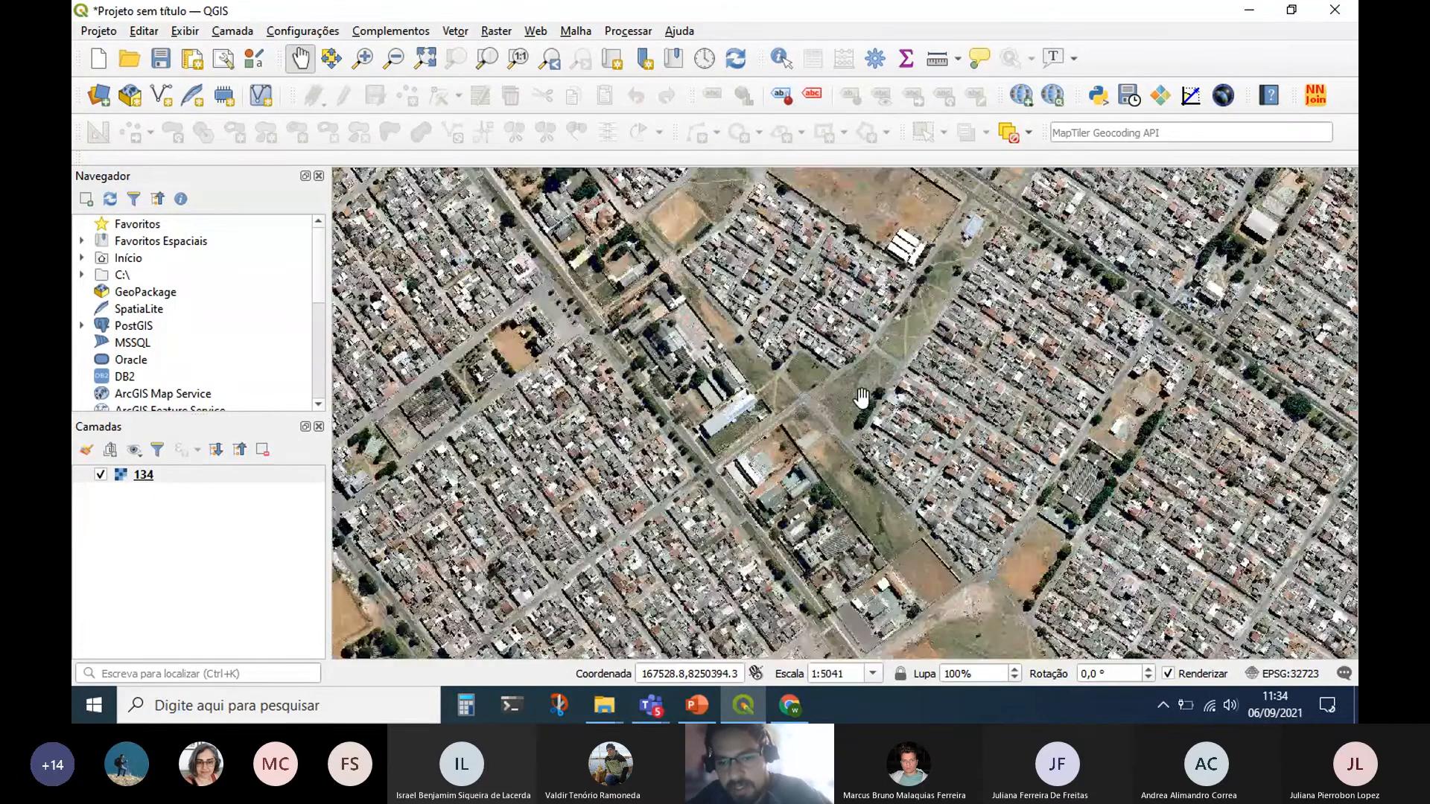
pyautogui.scroll(-2, 862, 398)
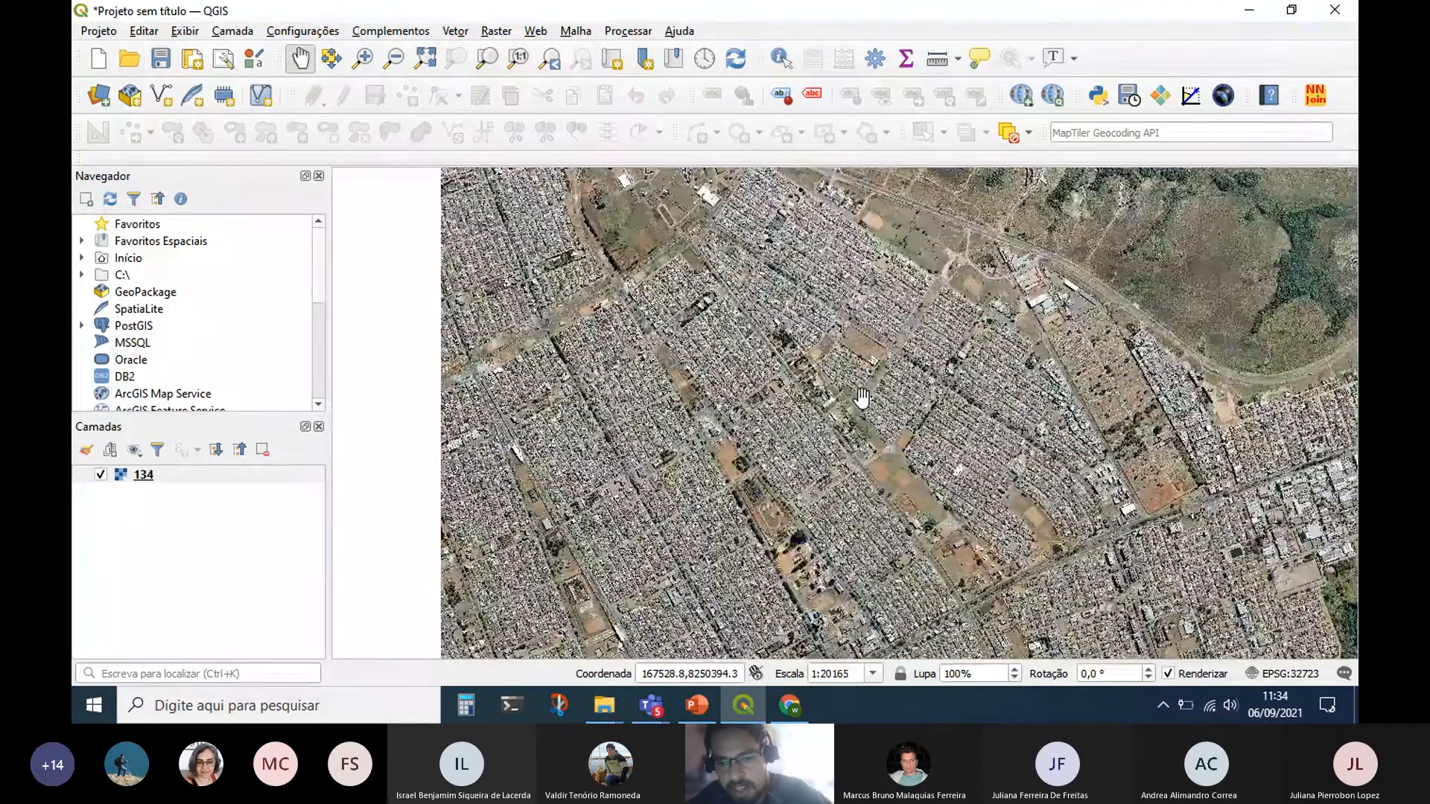
pyautogui.rightClick(166, 481)
pyautogui.click(312, 180)
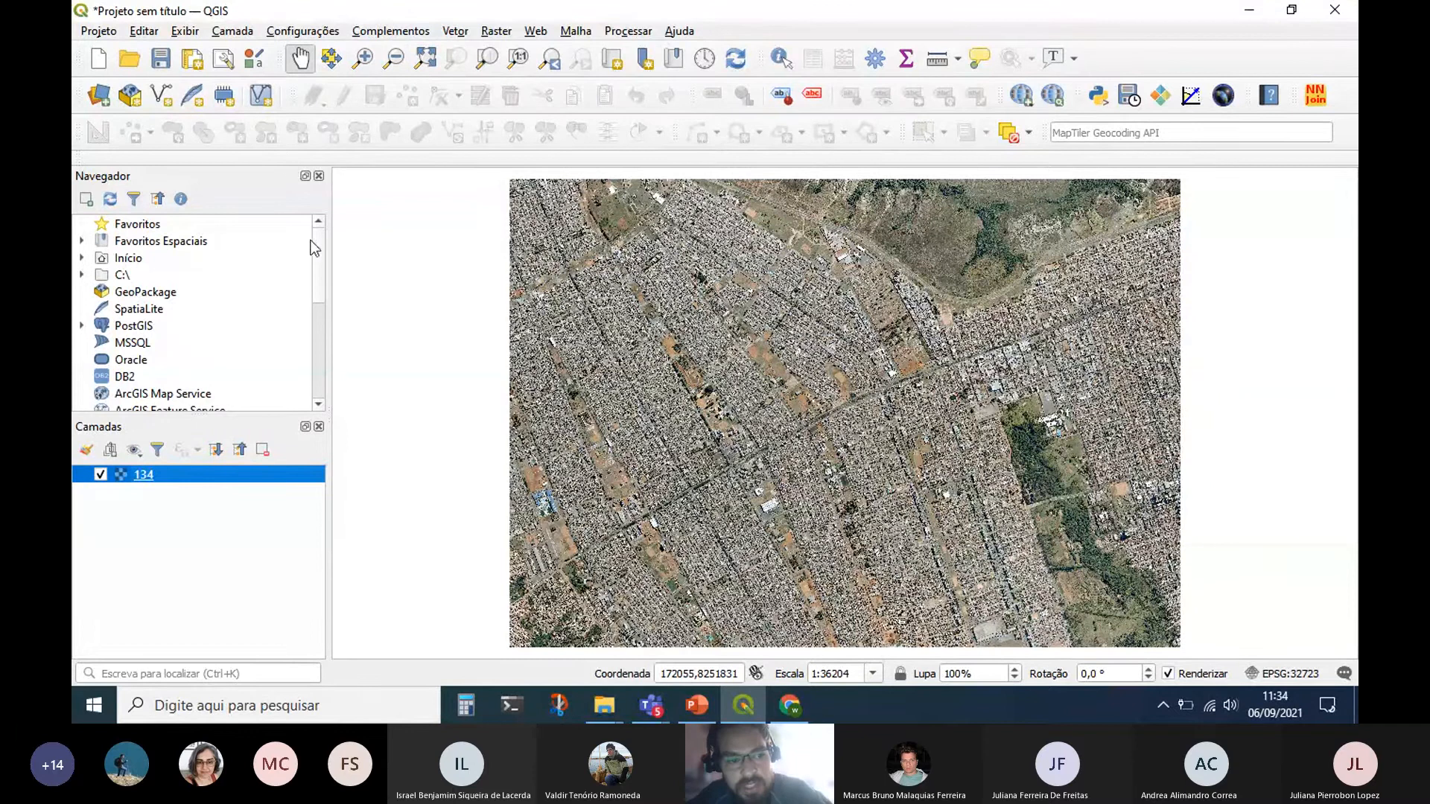
# Zoom into the north of the orthophoto at 1:16400 and move across to its eastern edge.
pyautogui.click(367, 70)
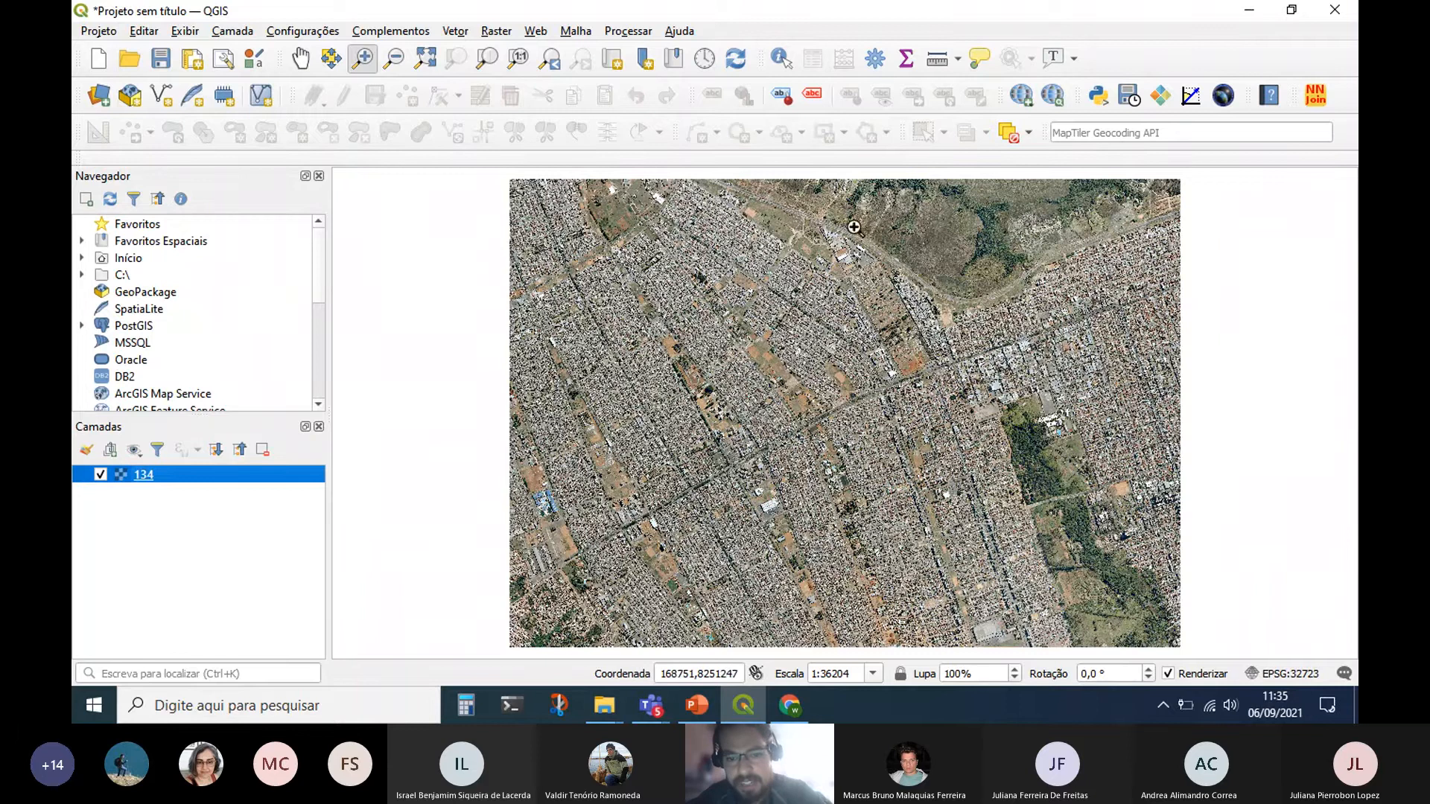
pyautogui.moveTo(753, 202); pyautogui.dragTo(1147, 432)
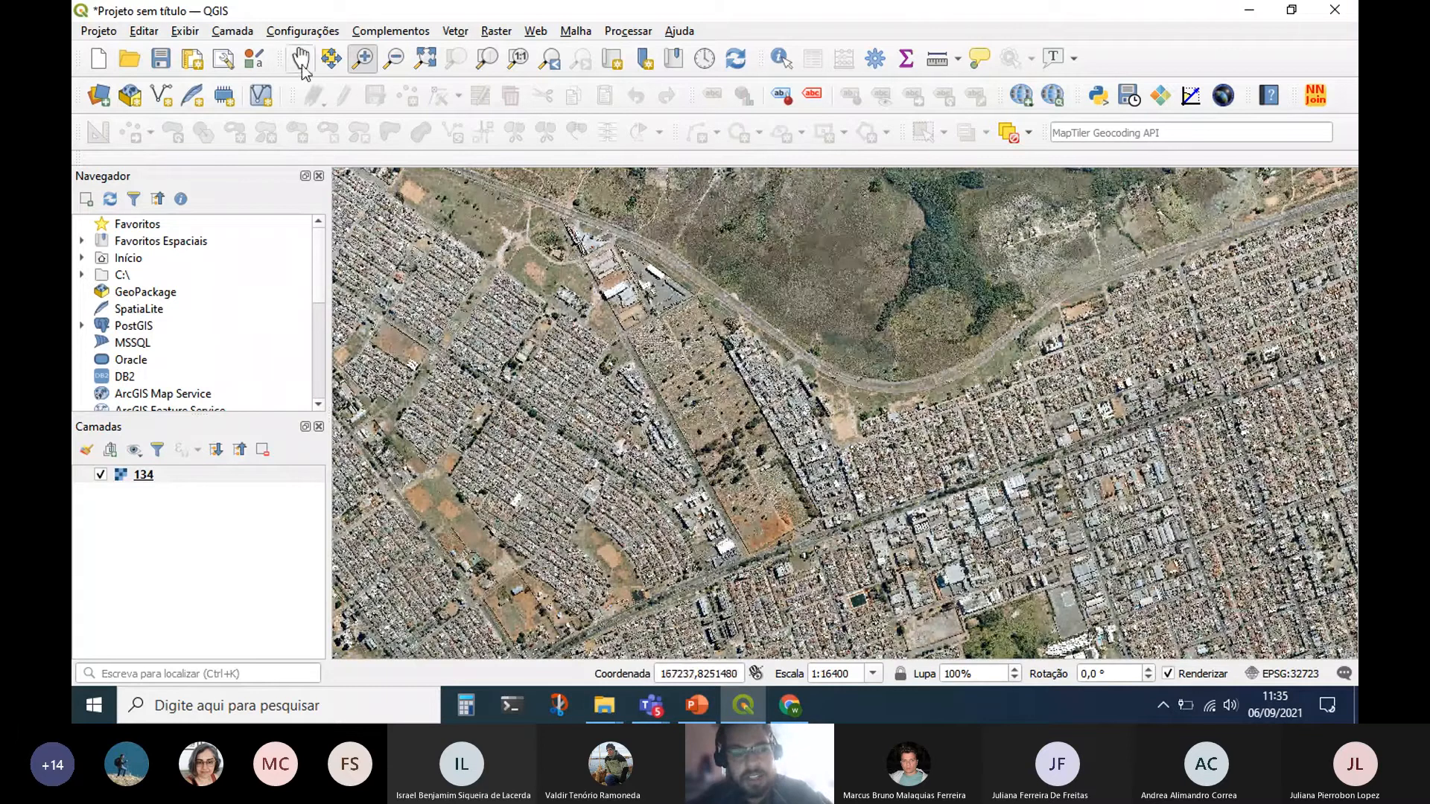
pyautogui.click(301, 58)
pyautogui.moveTo(974, 298); pyautogui.dragTo(714, 299)
pyautogui.moveTo(623, 187); pyautogui.dragTo(665, 156)
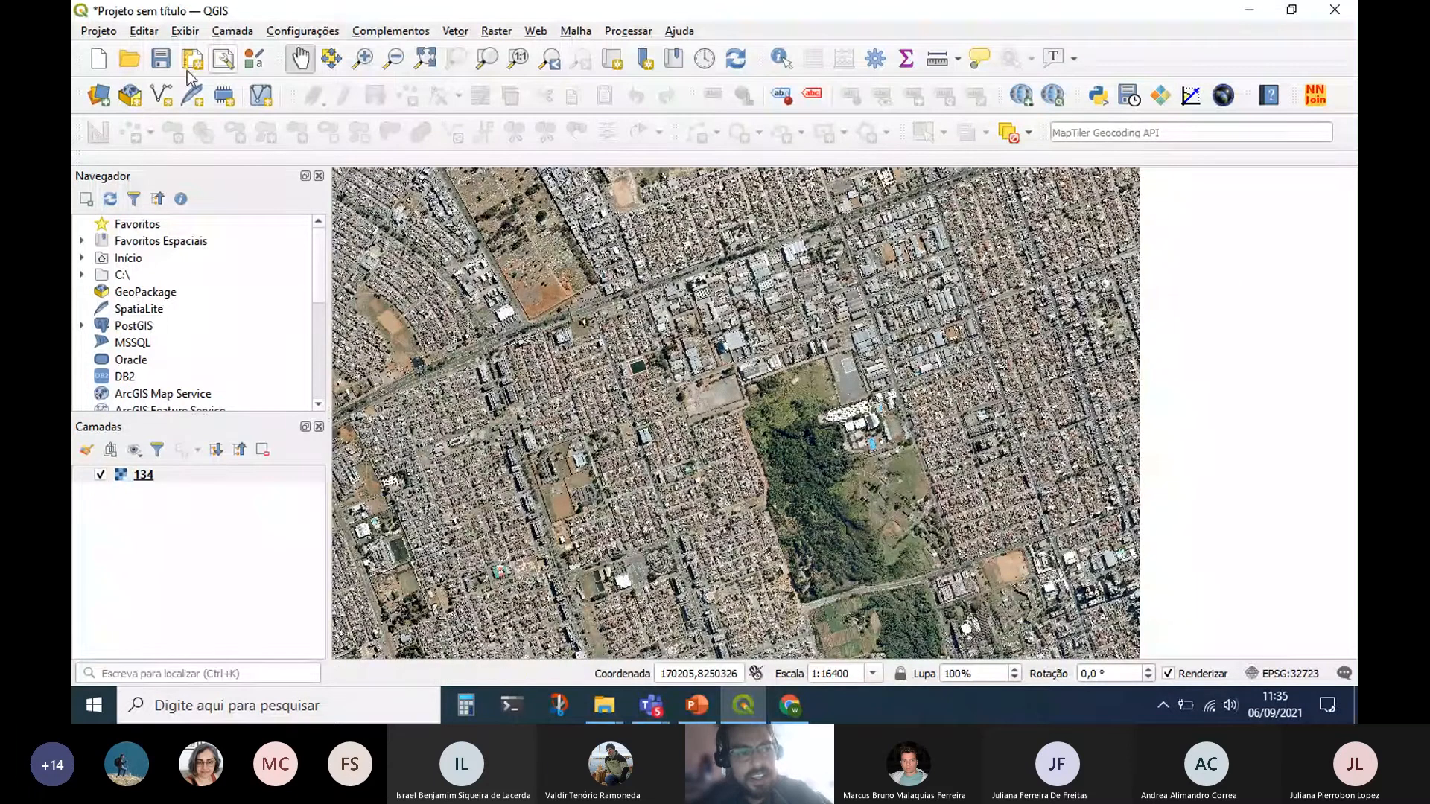
# Inspect the large-roofed blocks in the east at 1:4564, and return to the full extent of layer 134.
pyautogui.click(364, 58)
pyautogui.moveTo(782, 210); pyautogui.dragTo(1059, 364)
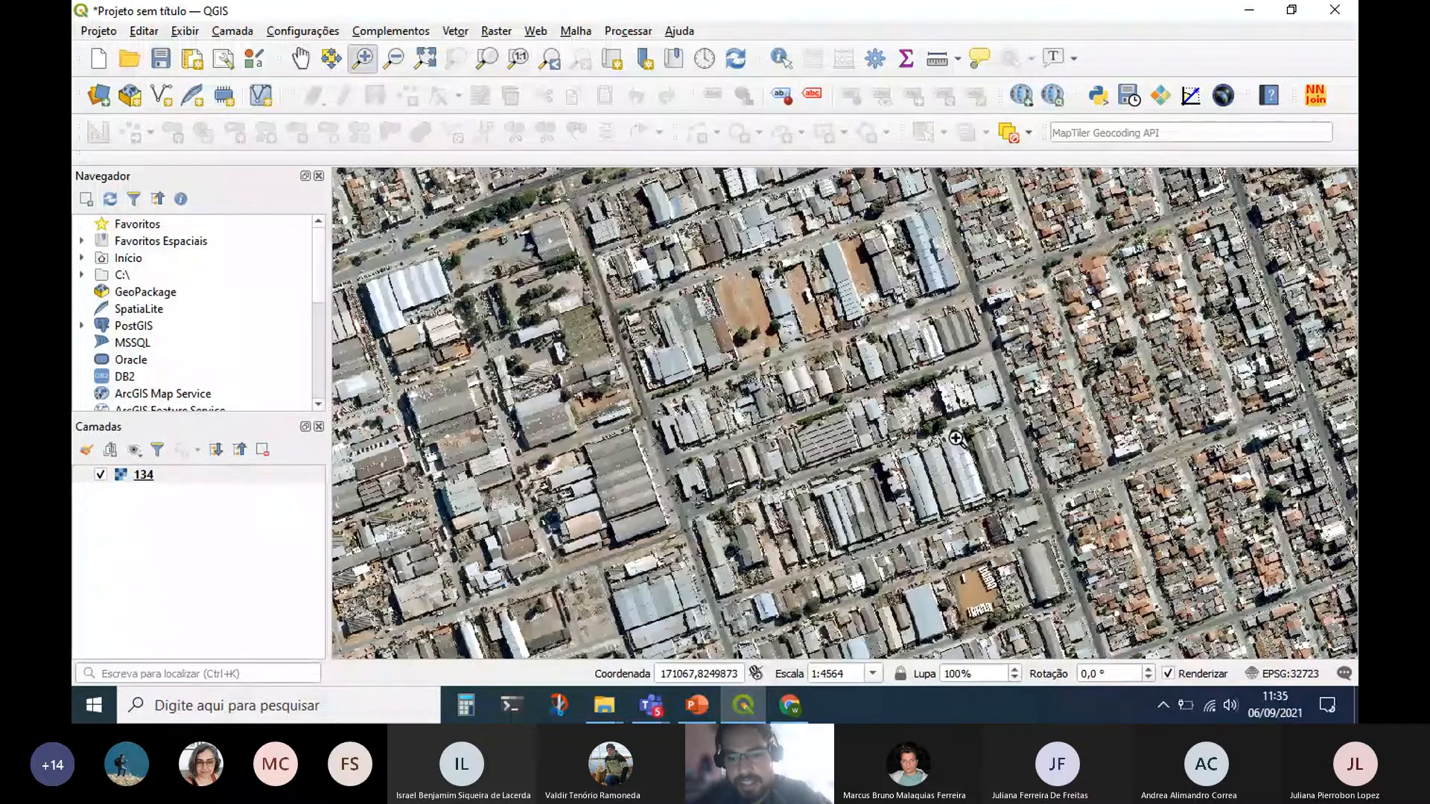
pyautogui.scroll(-2, 956, 438)
pyautogui.scroll(-1, 956, 439)
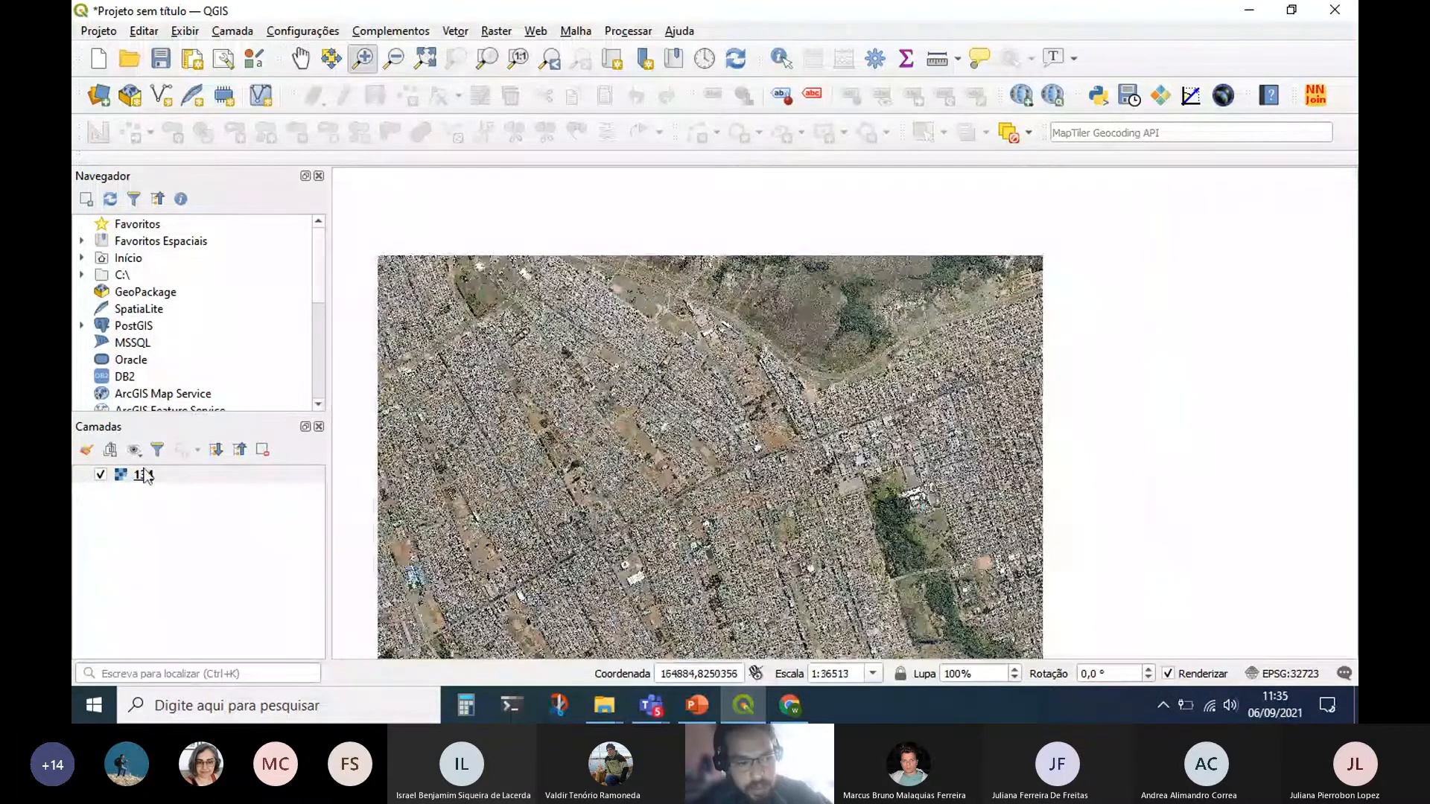
pyautogui.rightClick(136, 475)
pyautogui.click(216, 167)
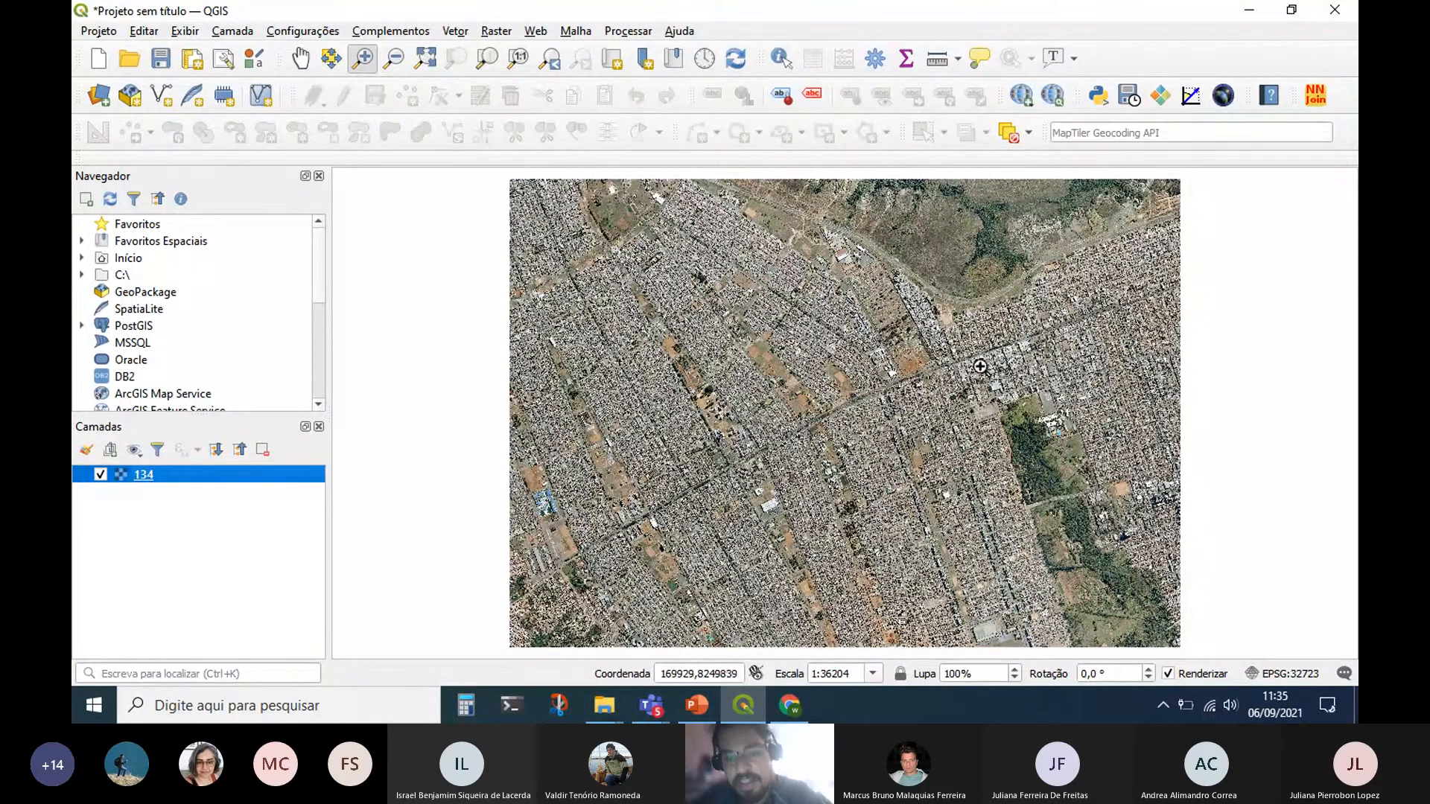
# Switch to the COMP_FOTO_AULA_6 presentation in PowerPoint.
pyautogui.moveTo(402, 7)
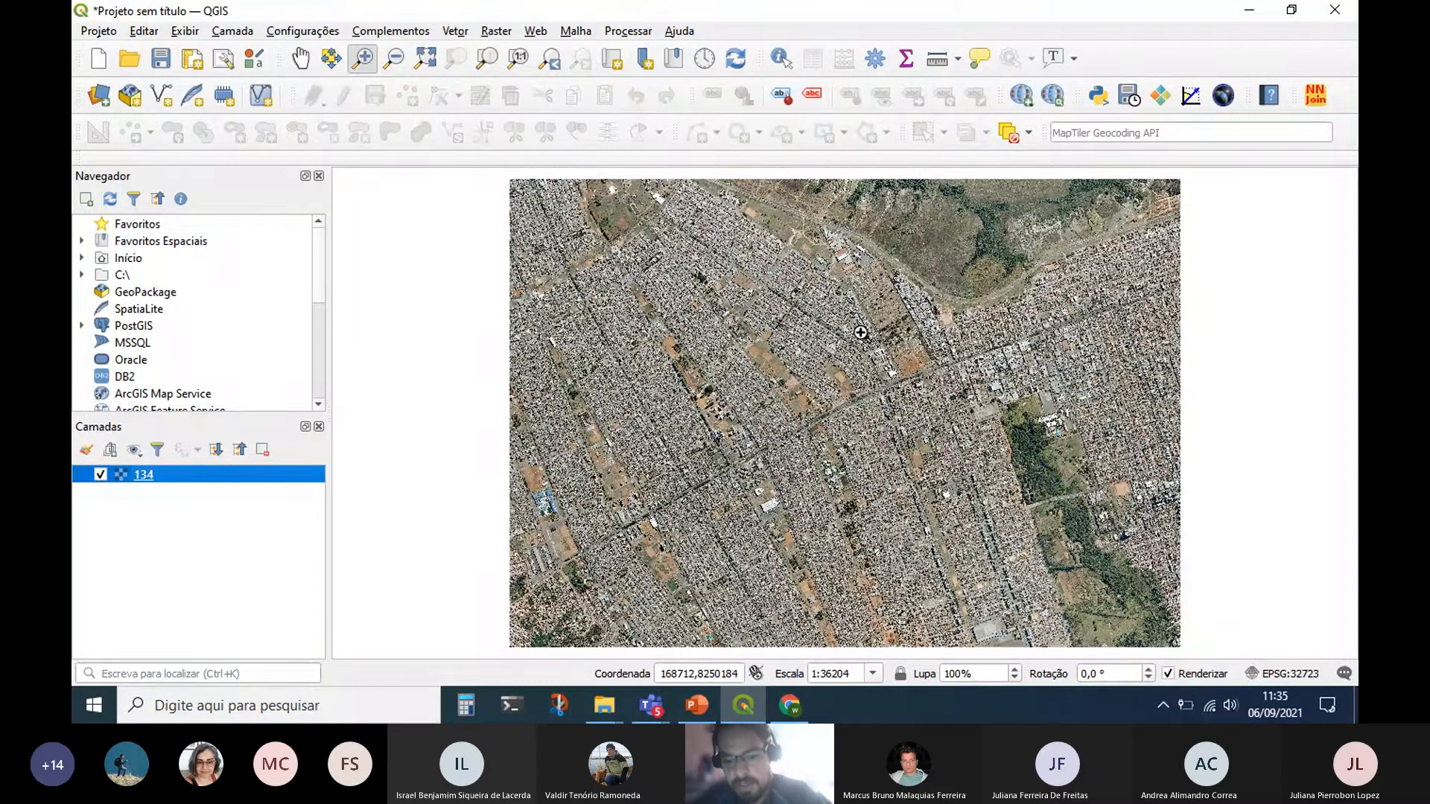
pyautogui.click(692, 707)
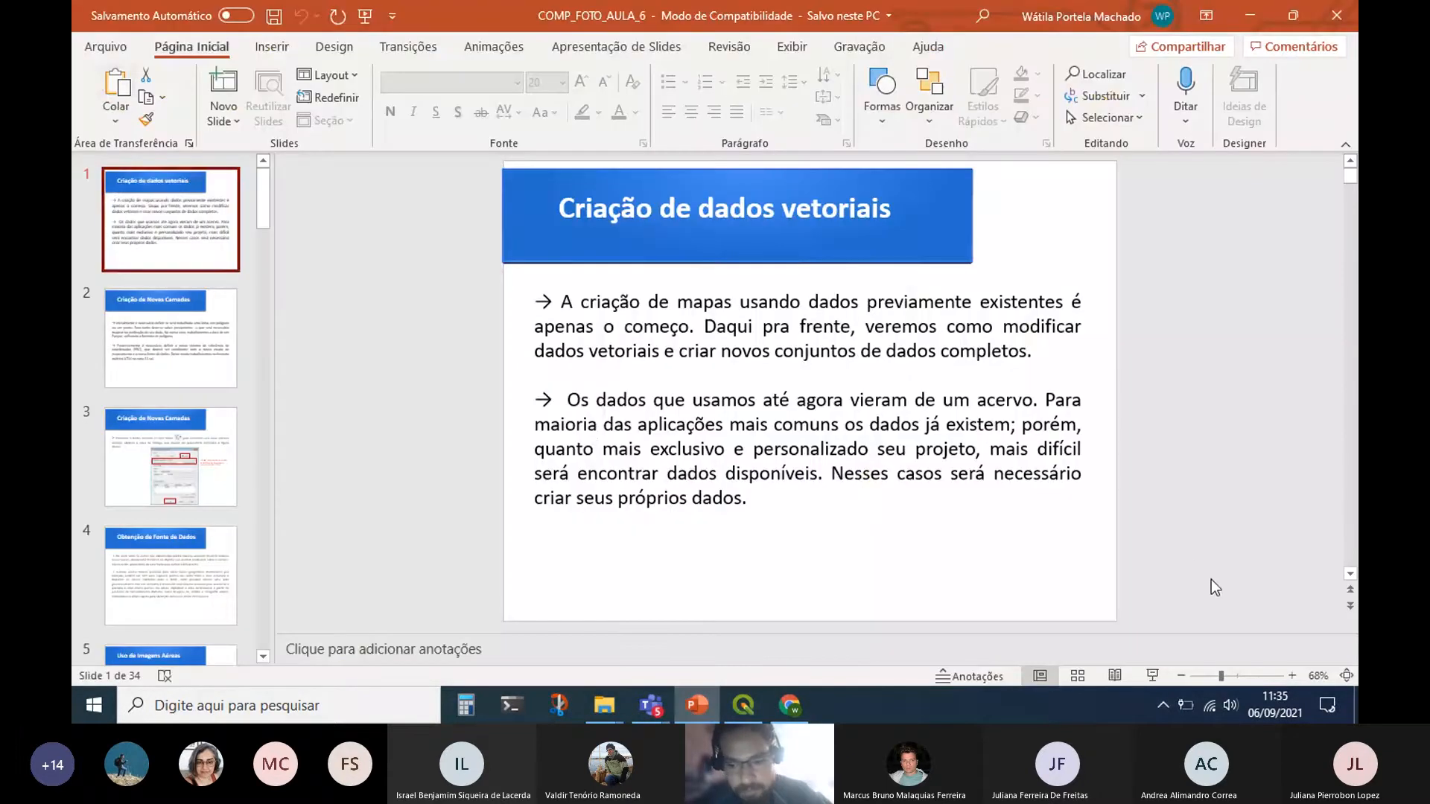
# Present the slideshow from the first slide, "Criação de dados vetoriais".
pyautogui.click(166, 342)
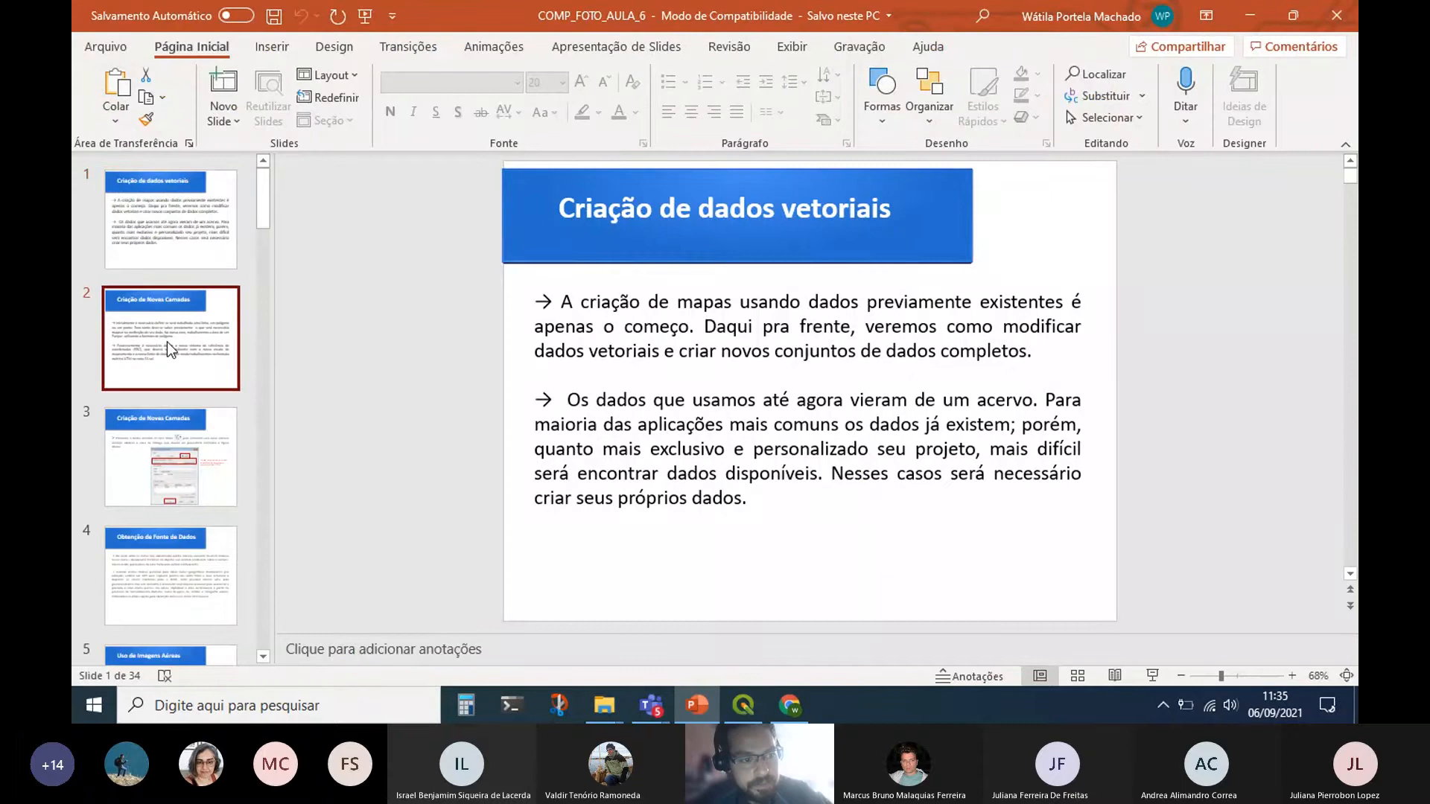
pyautogui.click(172, 230)
pyautogui.scroll(-1, 177, 304)
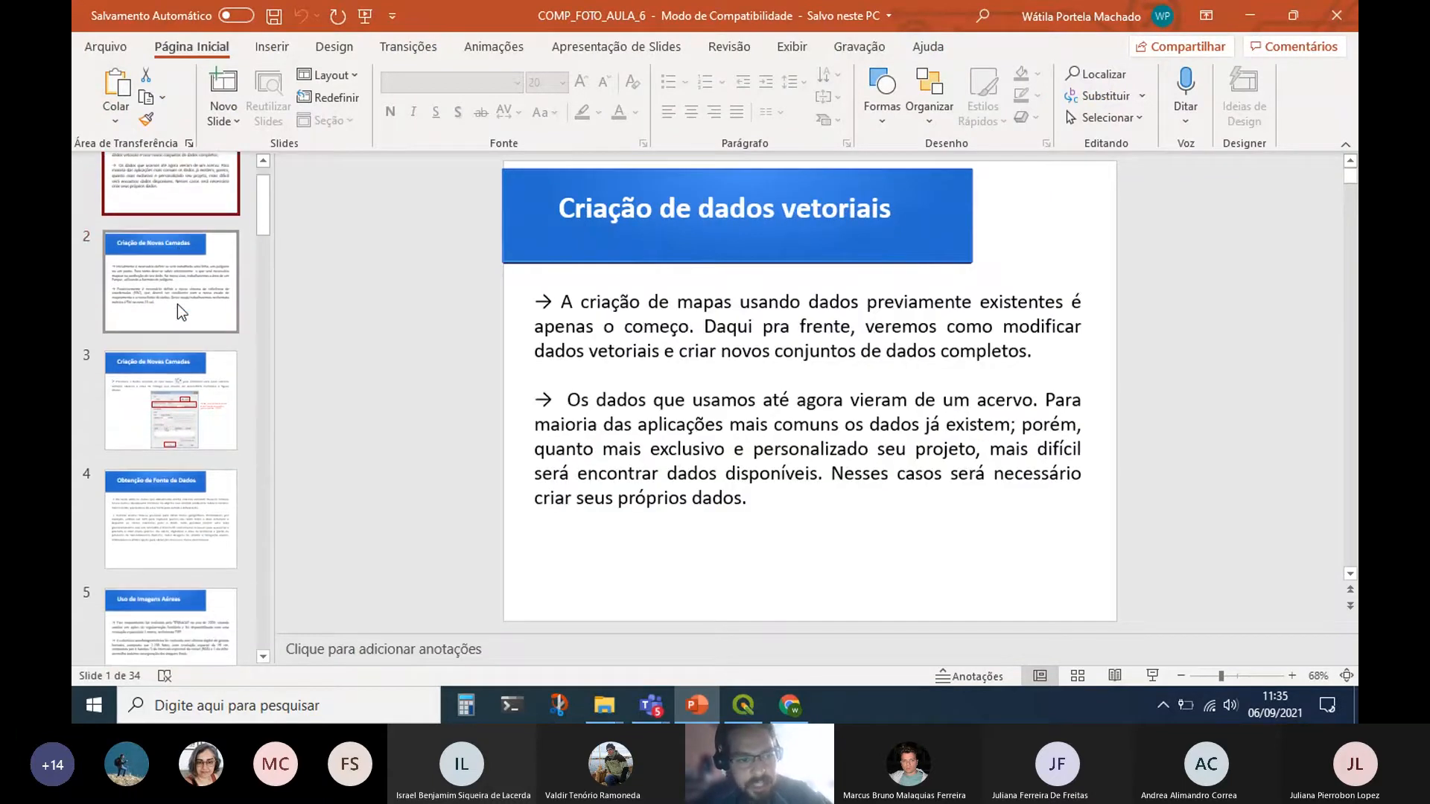
pyautogui.click(1152, 675)
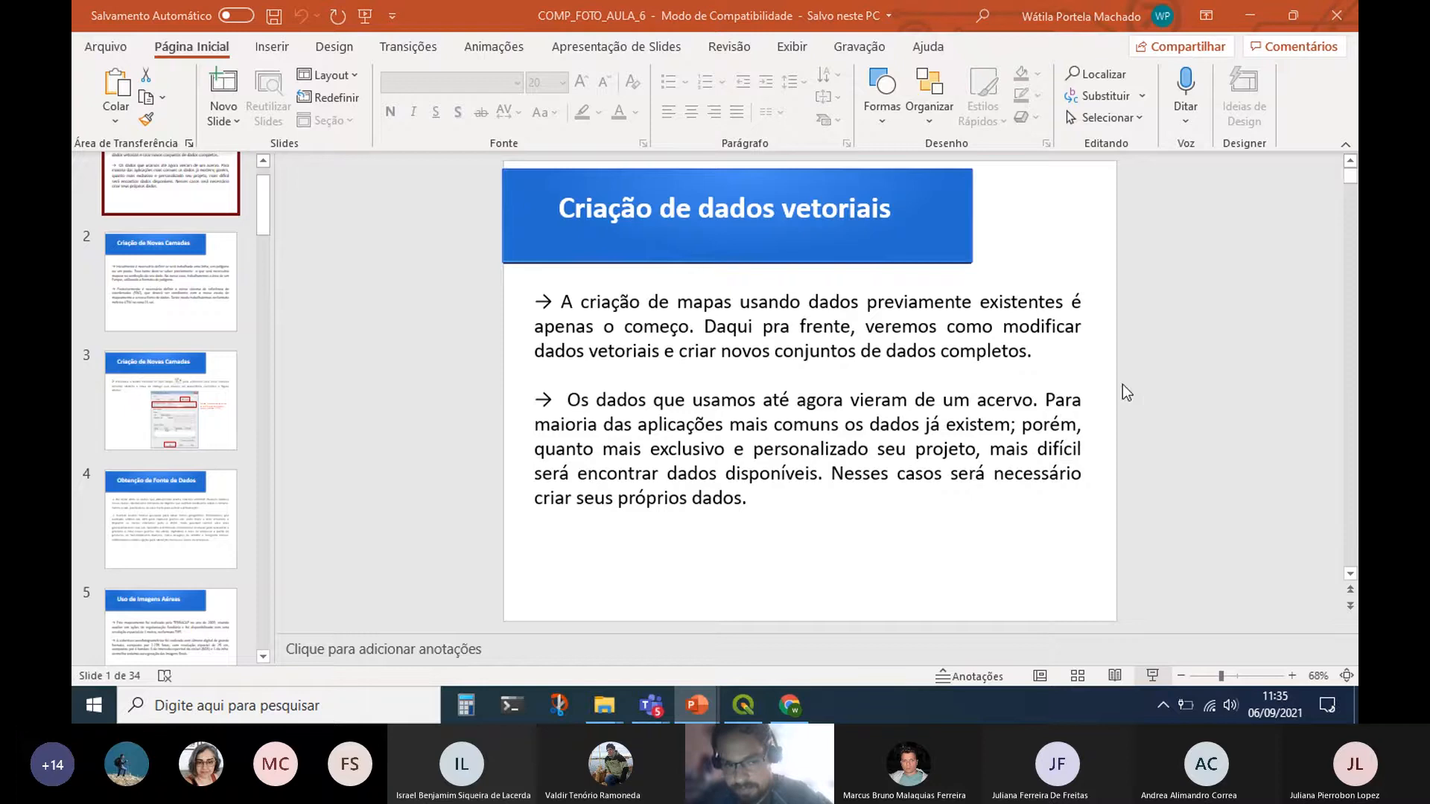
pyautogui.click(1145, 681)
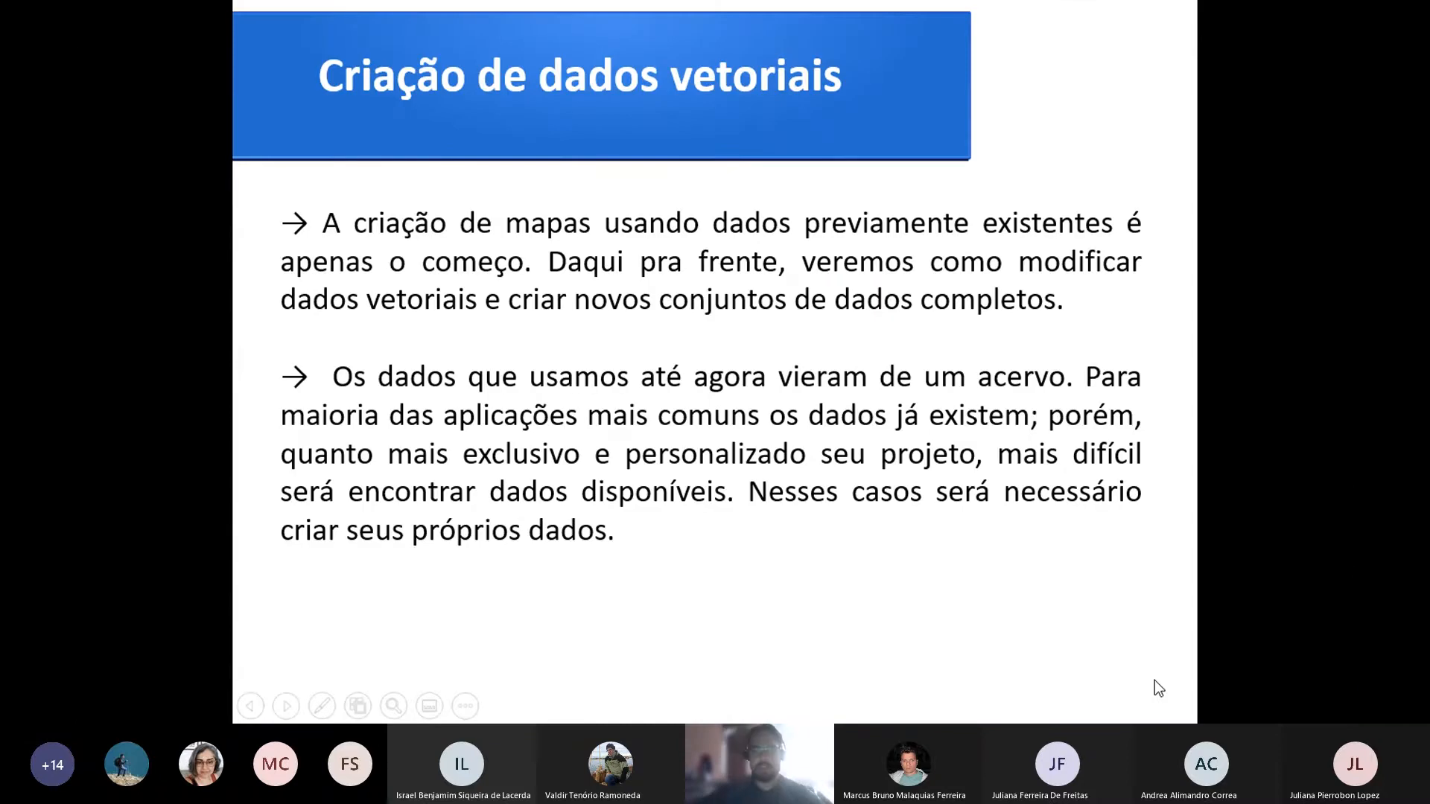
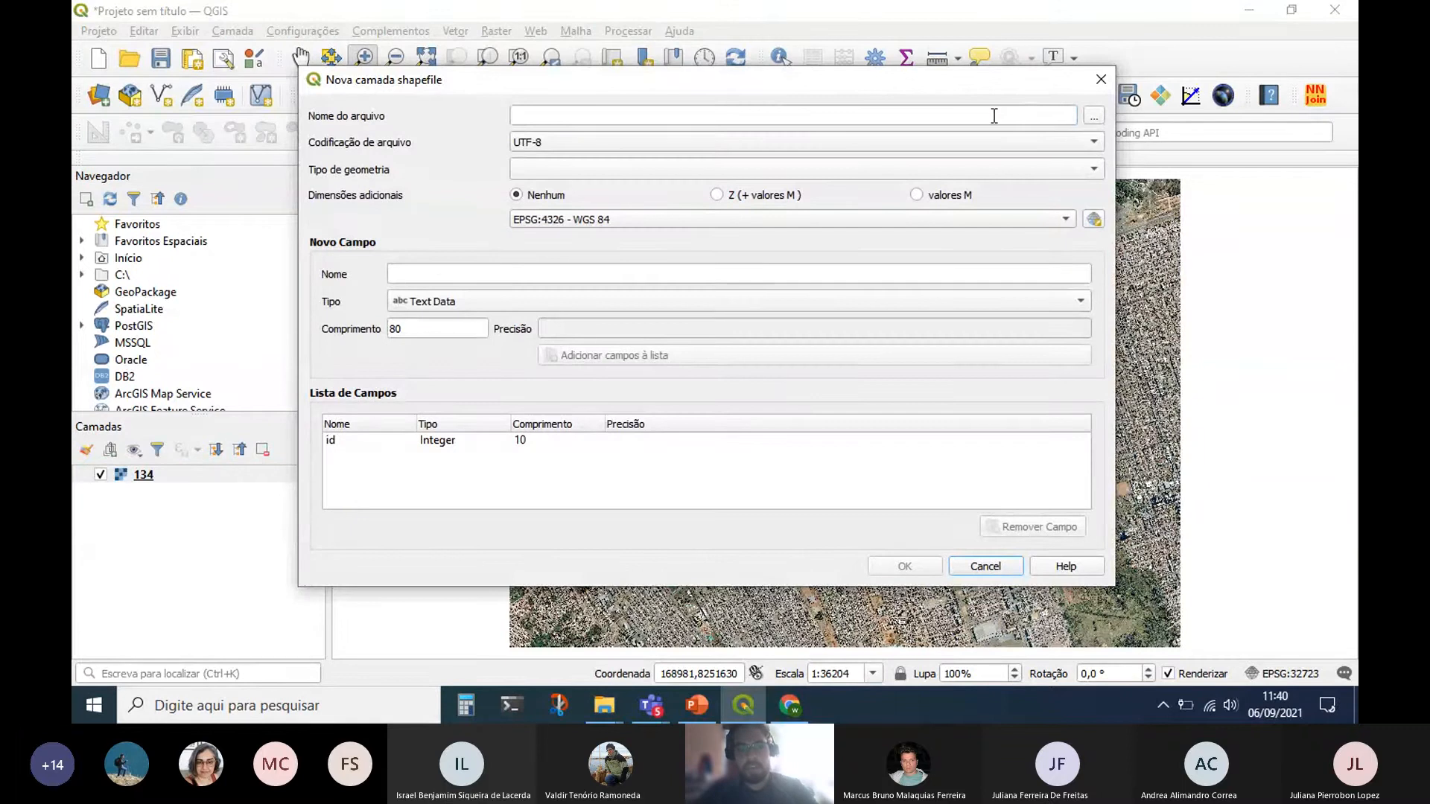
# Name the new shapefile layer PARQUE and choose UTF-8 as its file encoding.
pyautogui.click(995, 116)
pyautogui.write('PARQUE')
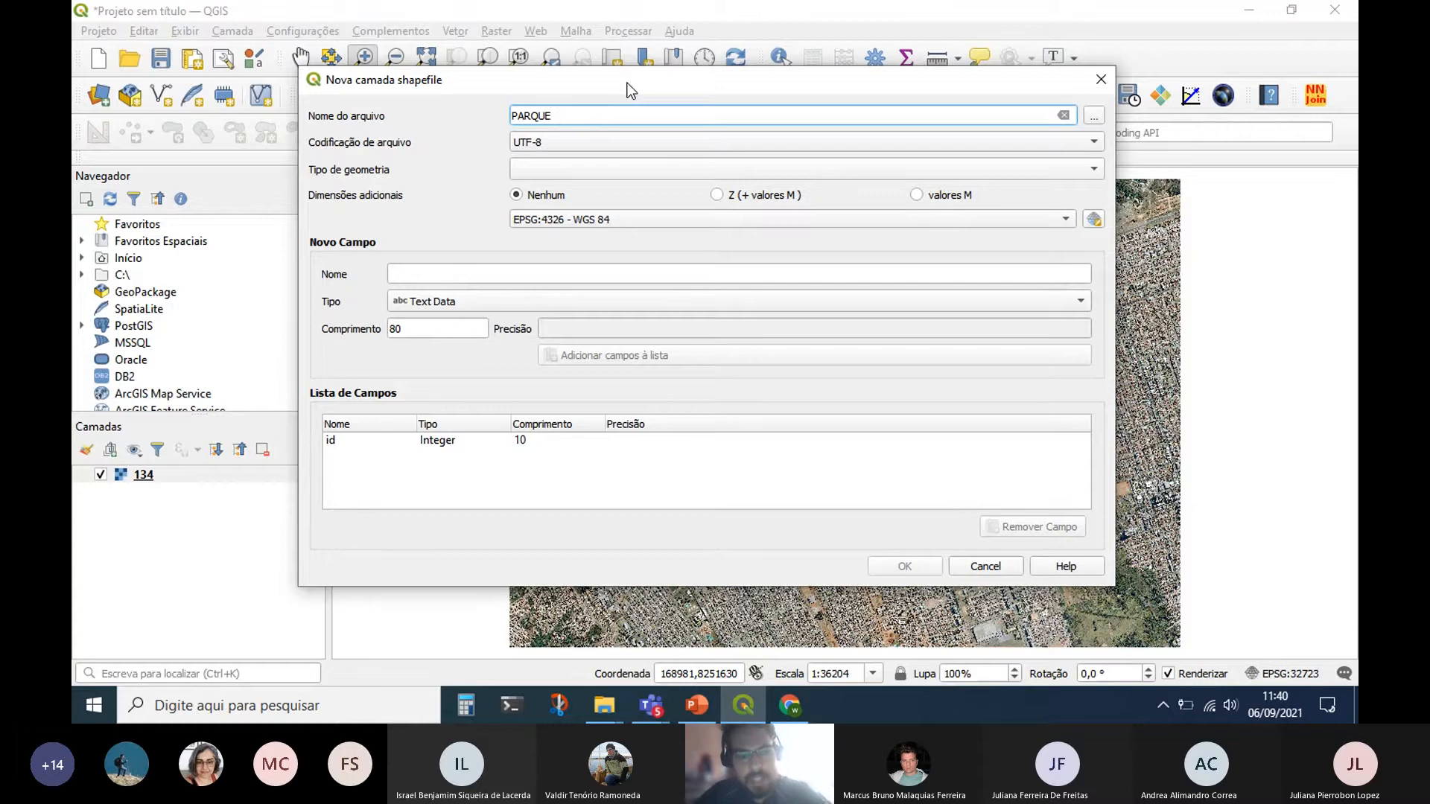
pyautogui.click(640, 144)
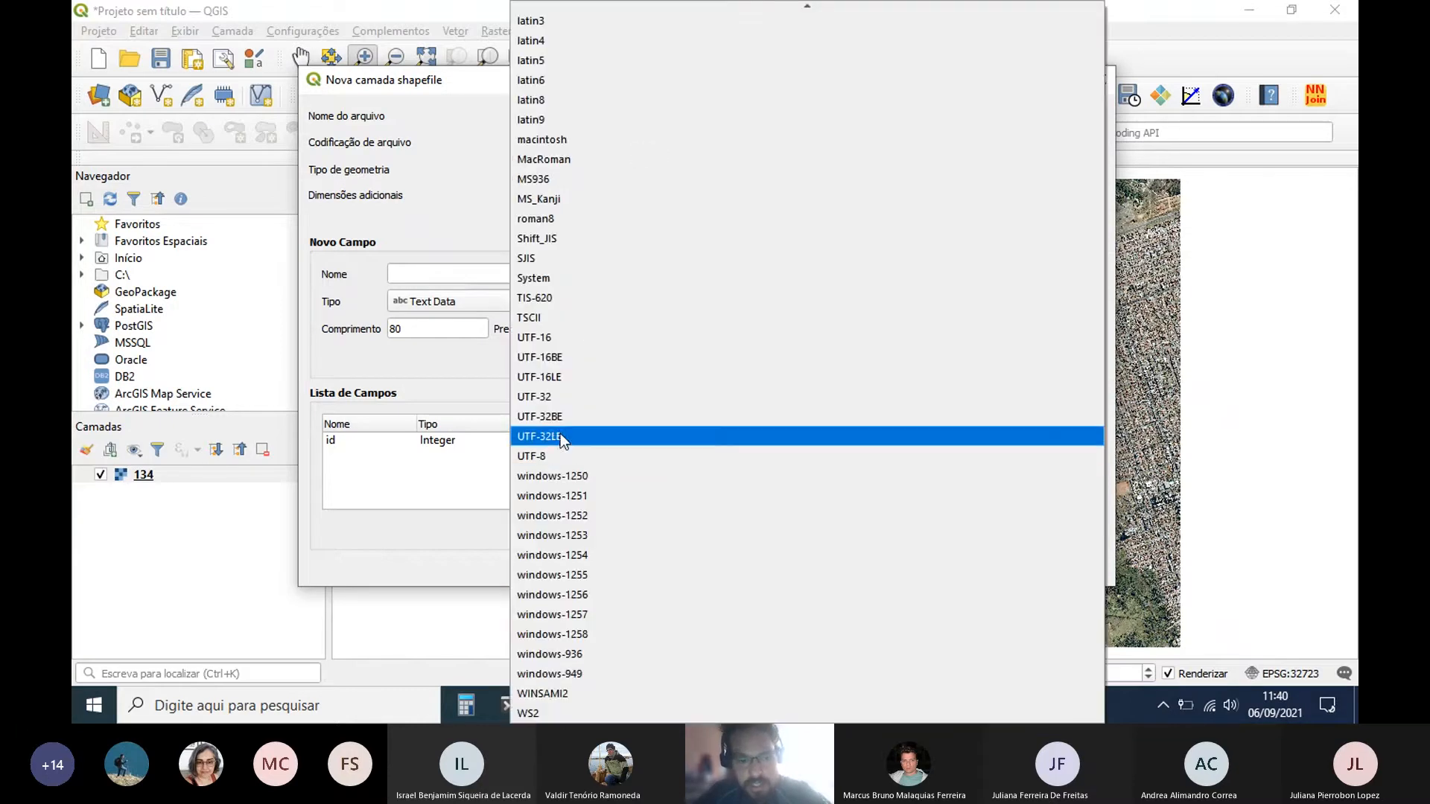
pyautogui.click(560, 456)
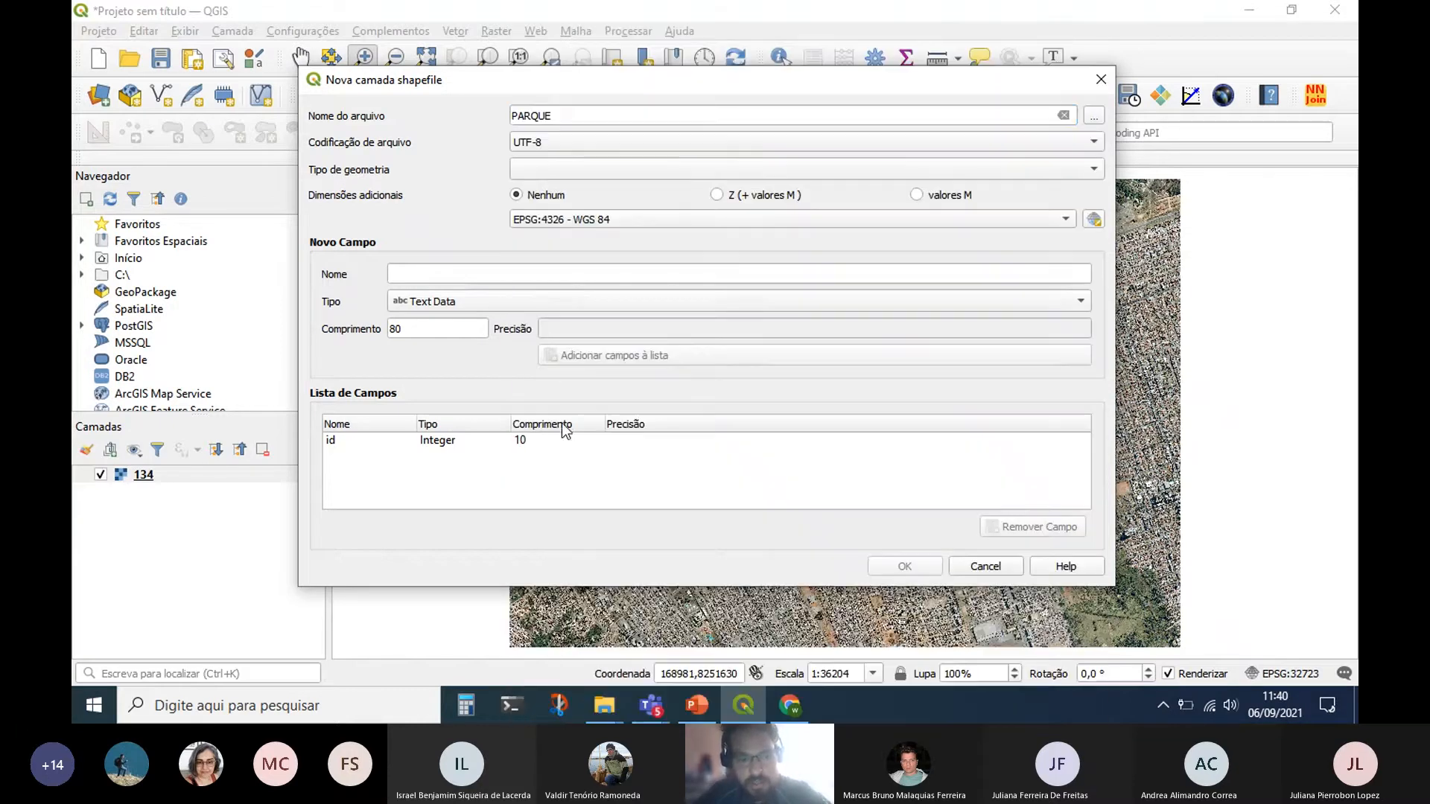
pyautogui.click(547, 145)
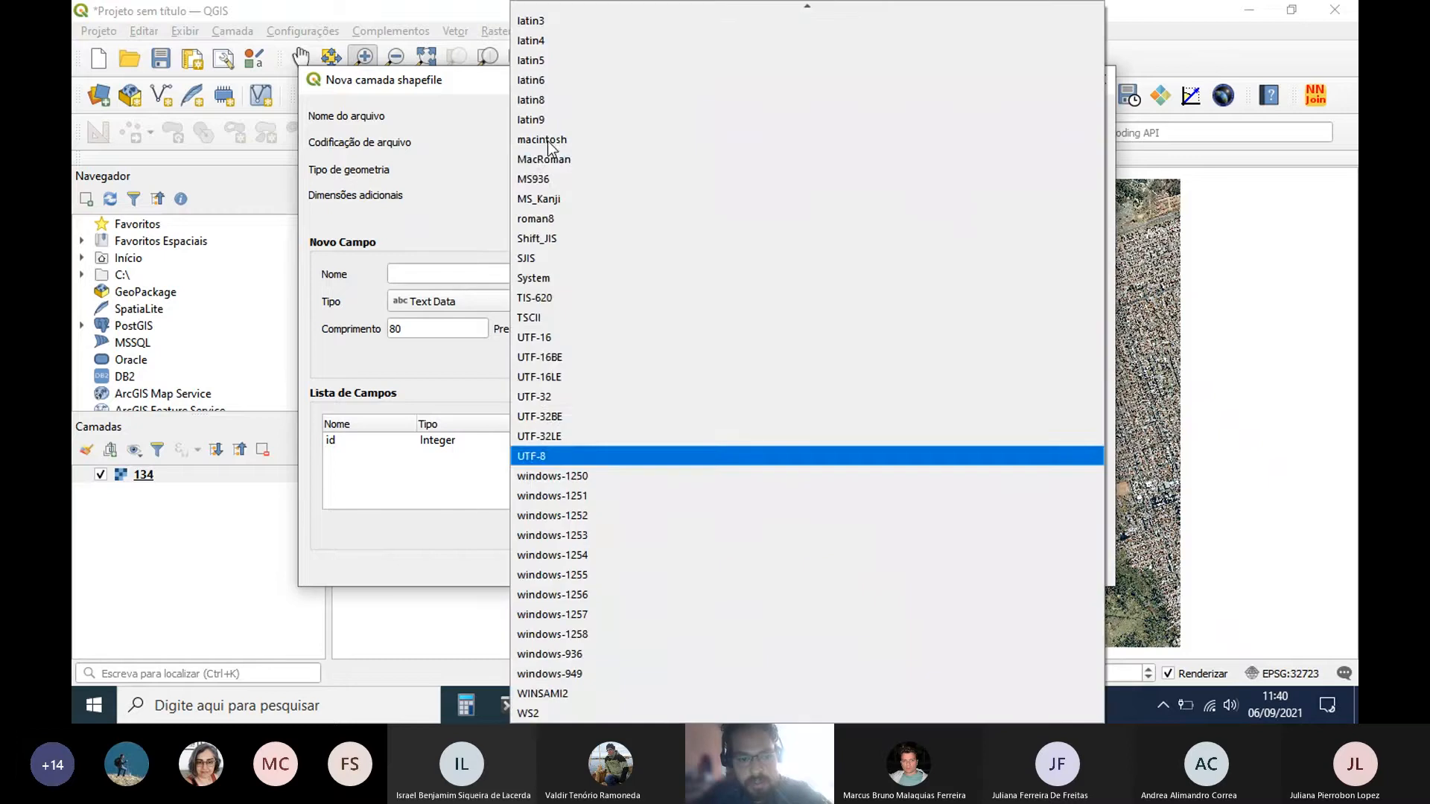
pyautogui.click(544, 454)
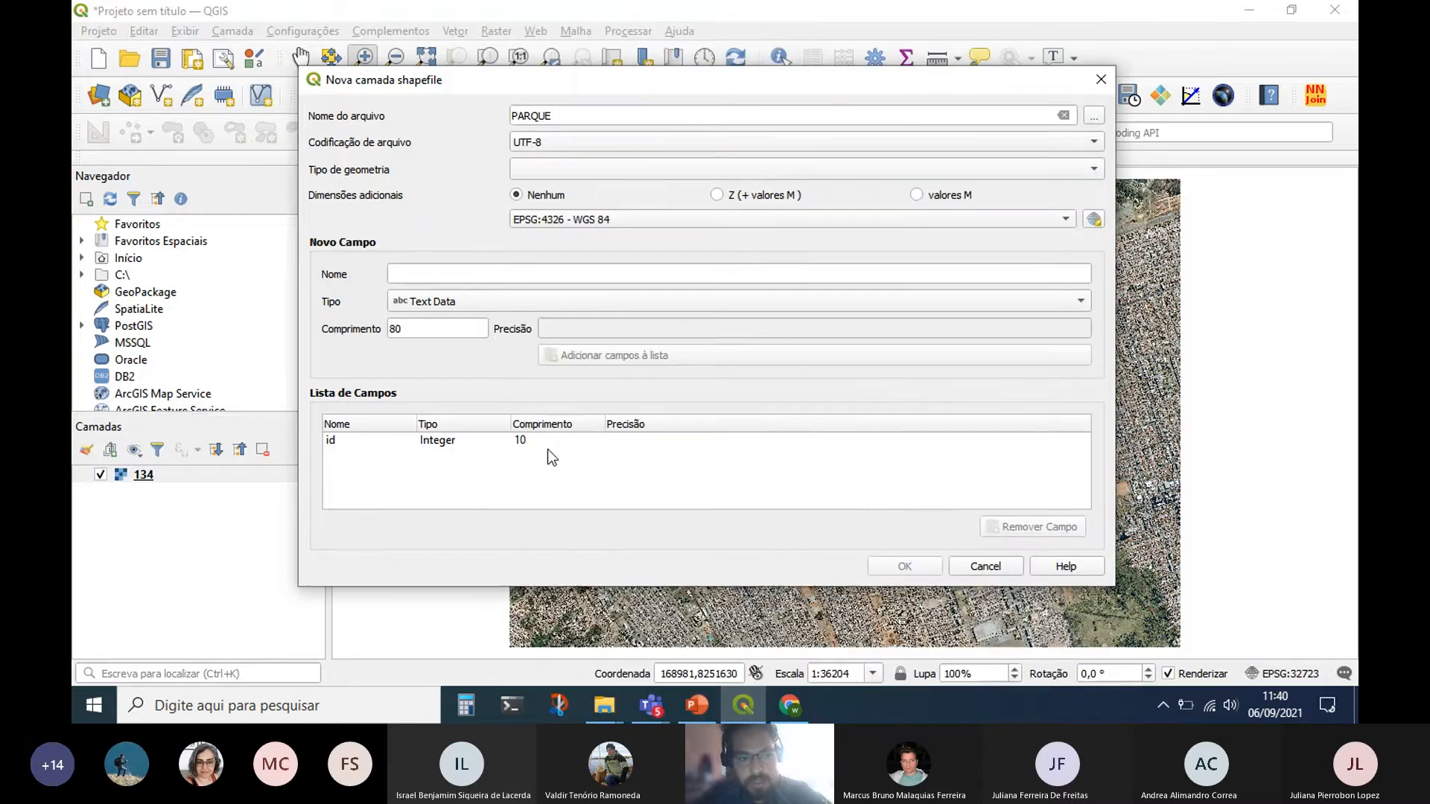
# Set the geometry type to Polígono and the CRS to the project's EPSG:32723 - WGS 84 / UTM zone 23S, and create the shapefile layer.
pyautogui.click(600, 173)
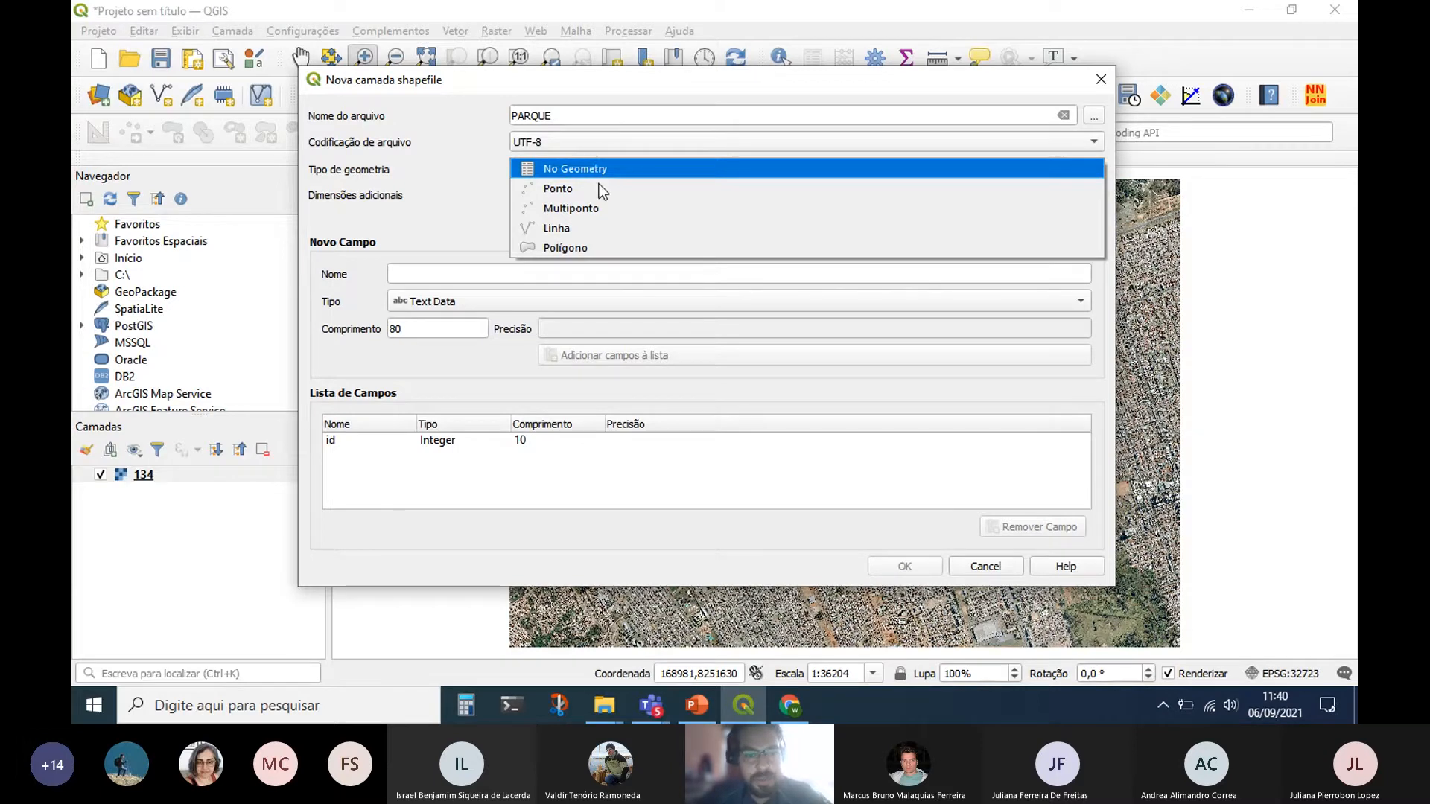
pyautogui.click(672, 247)
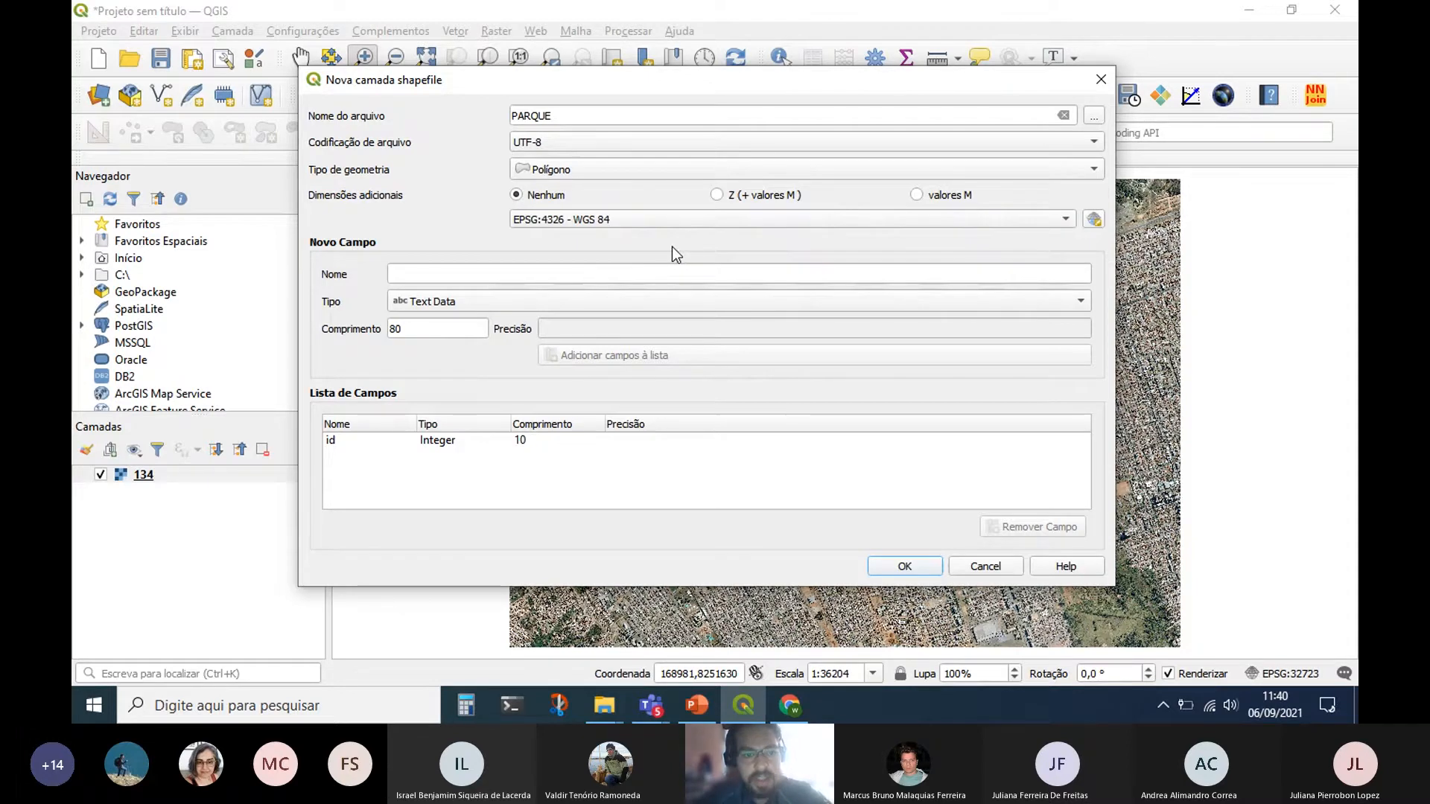
pyautogui.moveTo(562, 230)
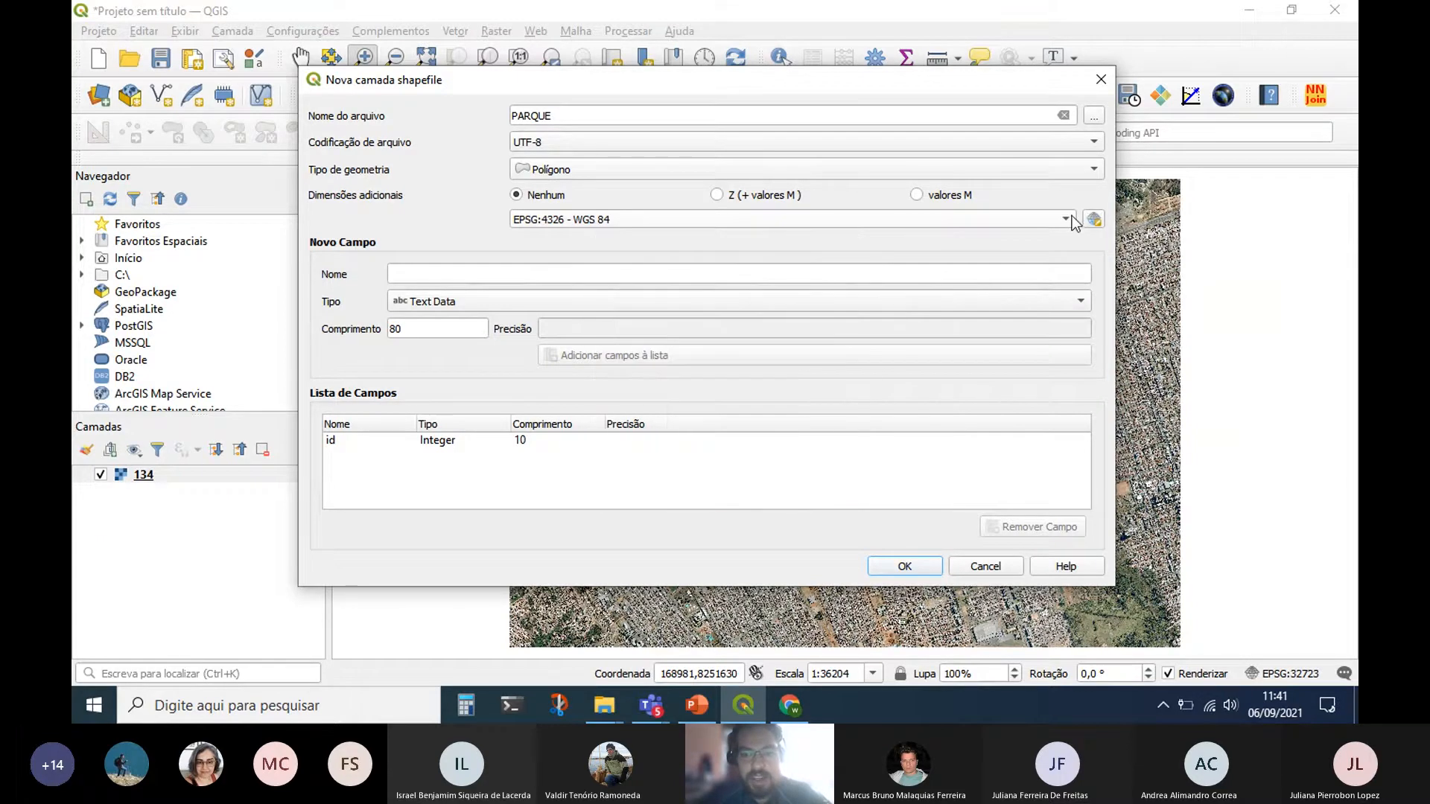
pyautogui.moveTo(1069, 223)
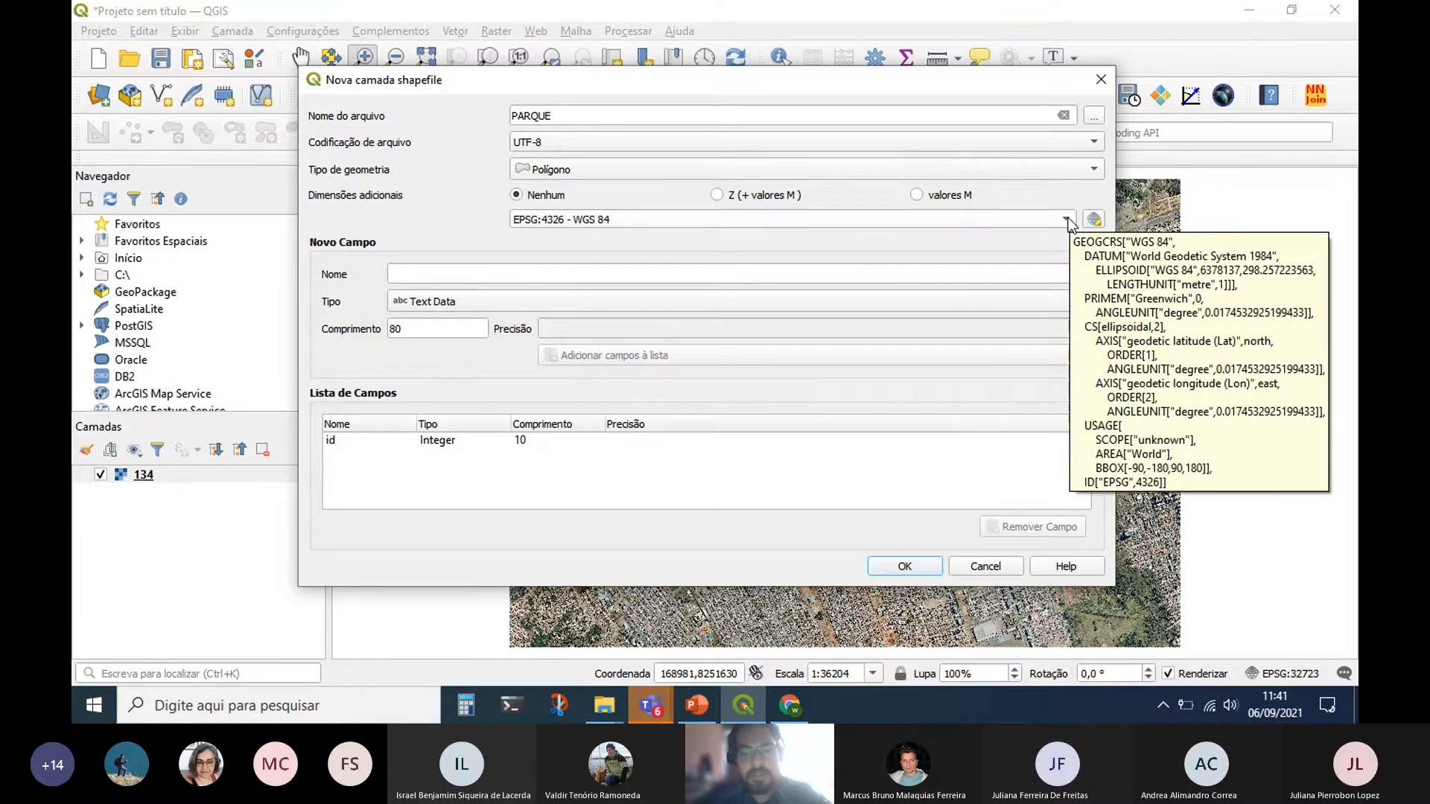
pyautogui.click(1069, 222)
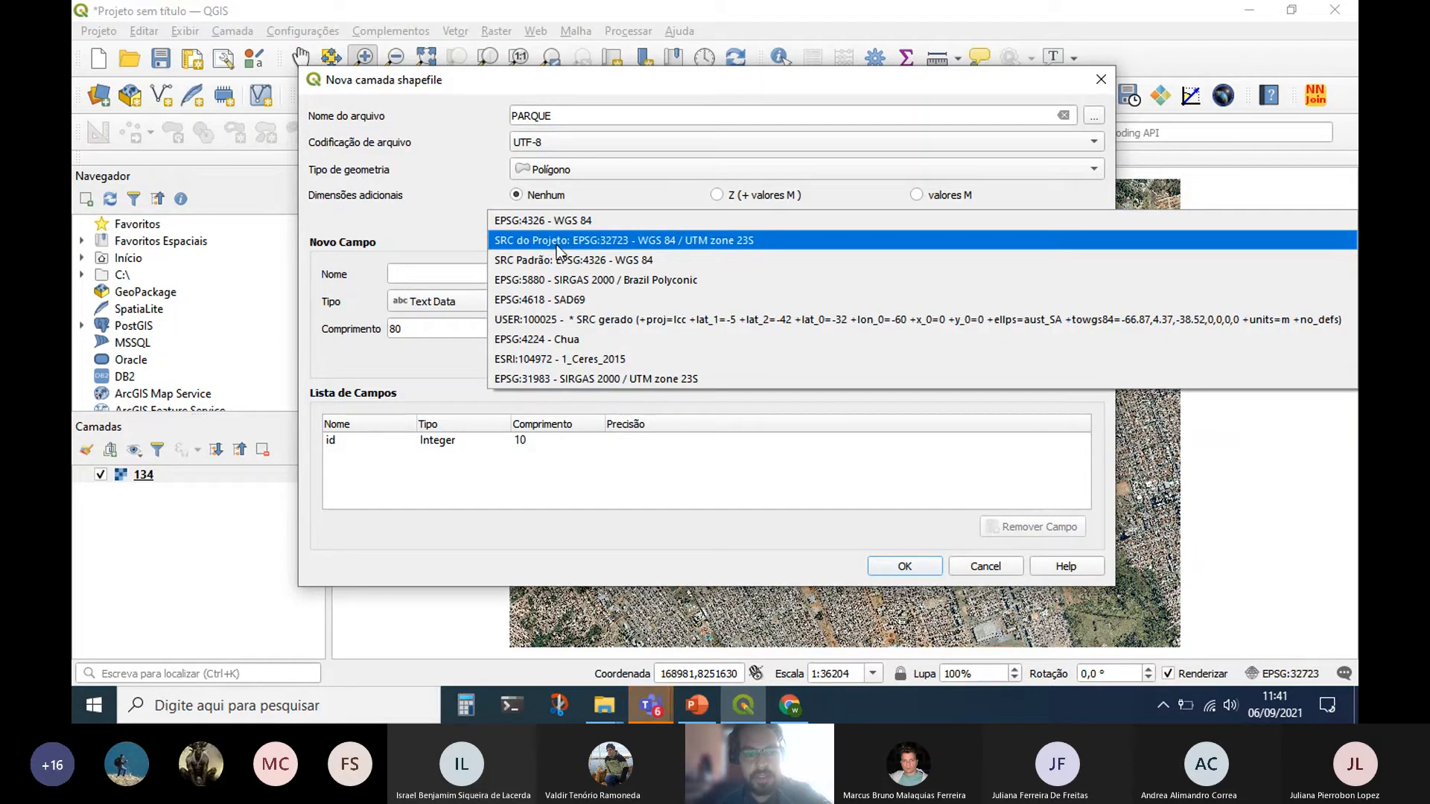
pyautogui.click(703, 243)
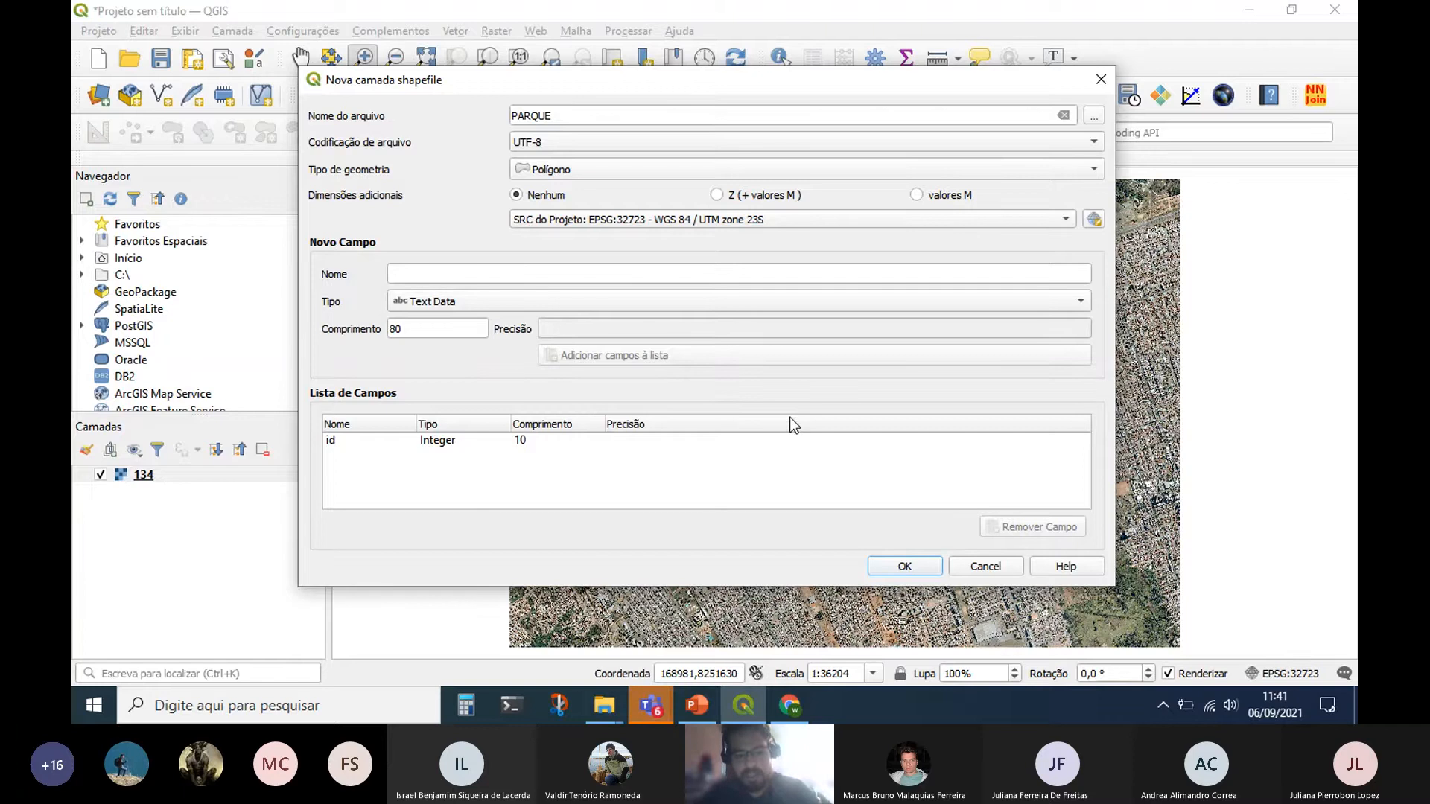
pyautogui.click(921, 570)
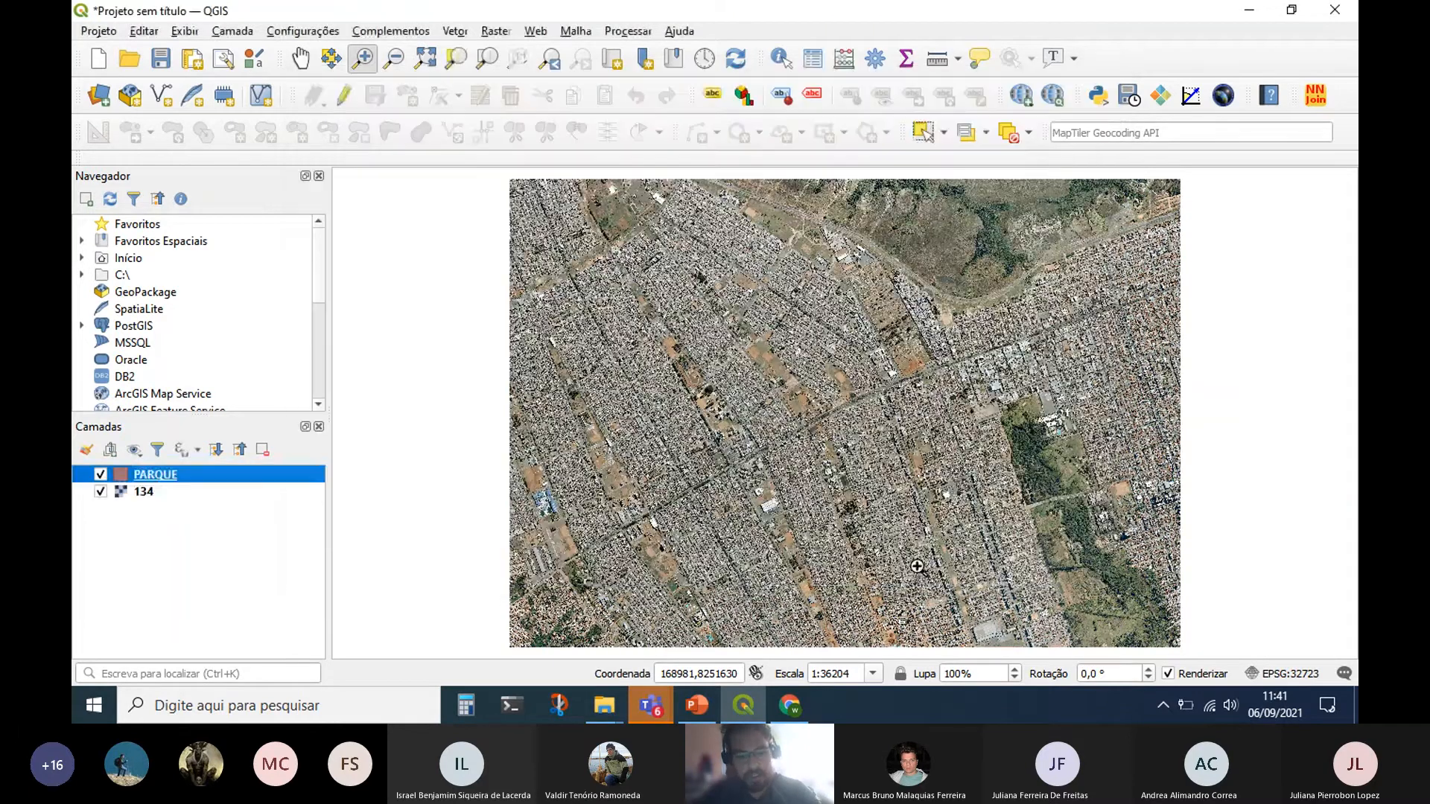
# Examine the symbology properties of raster layer 134, including its band rendering settings, and close them unchanged.
pyautogui.click(144, 493)
pyautogui.click(151, 480)
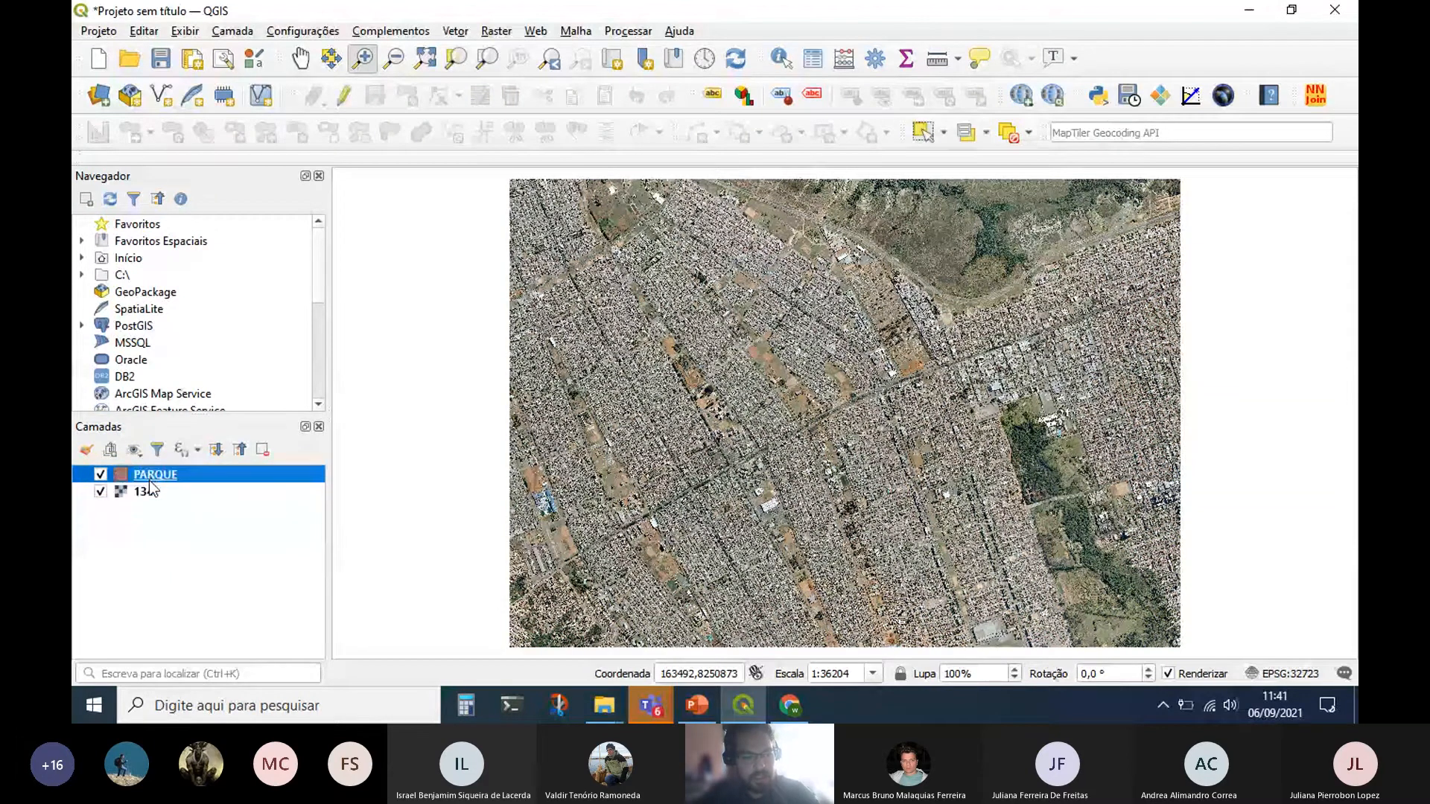
pyautogui.click(153, 493)
pyautogui.rightClick(152, 497)
pyautogui.click(185, 484)
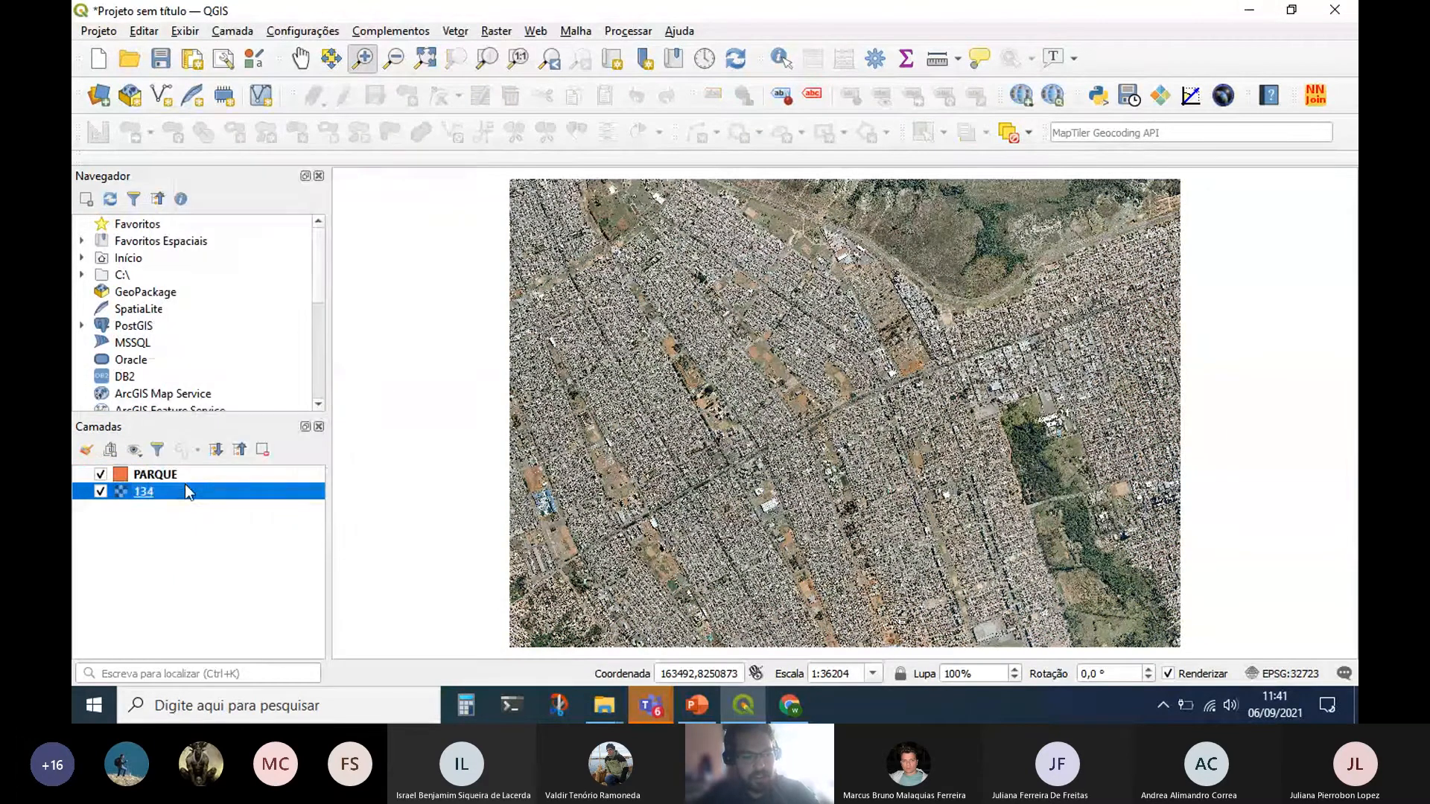
pyautogui.click(348, 304)
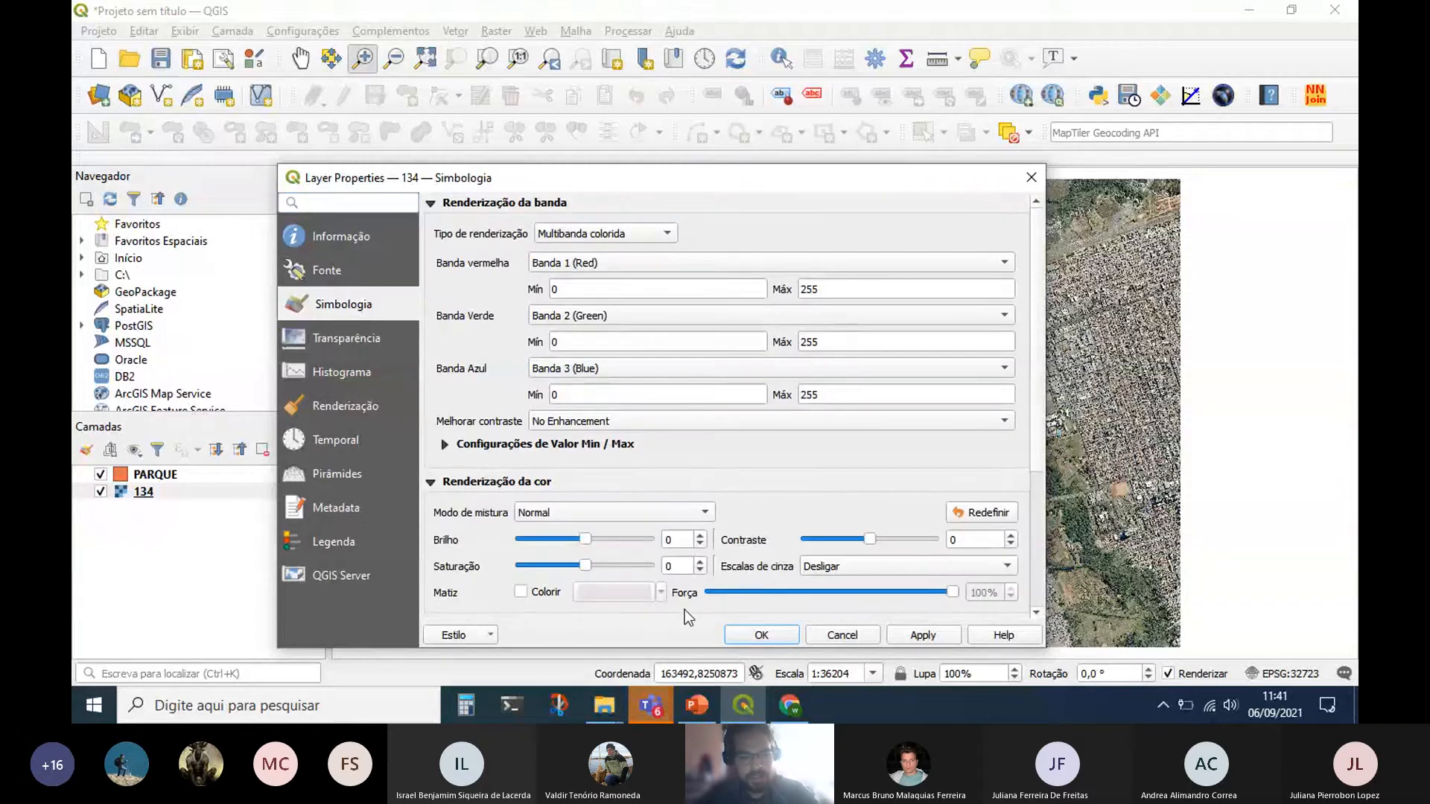
pyautogui.click(1031, 177)
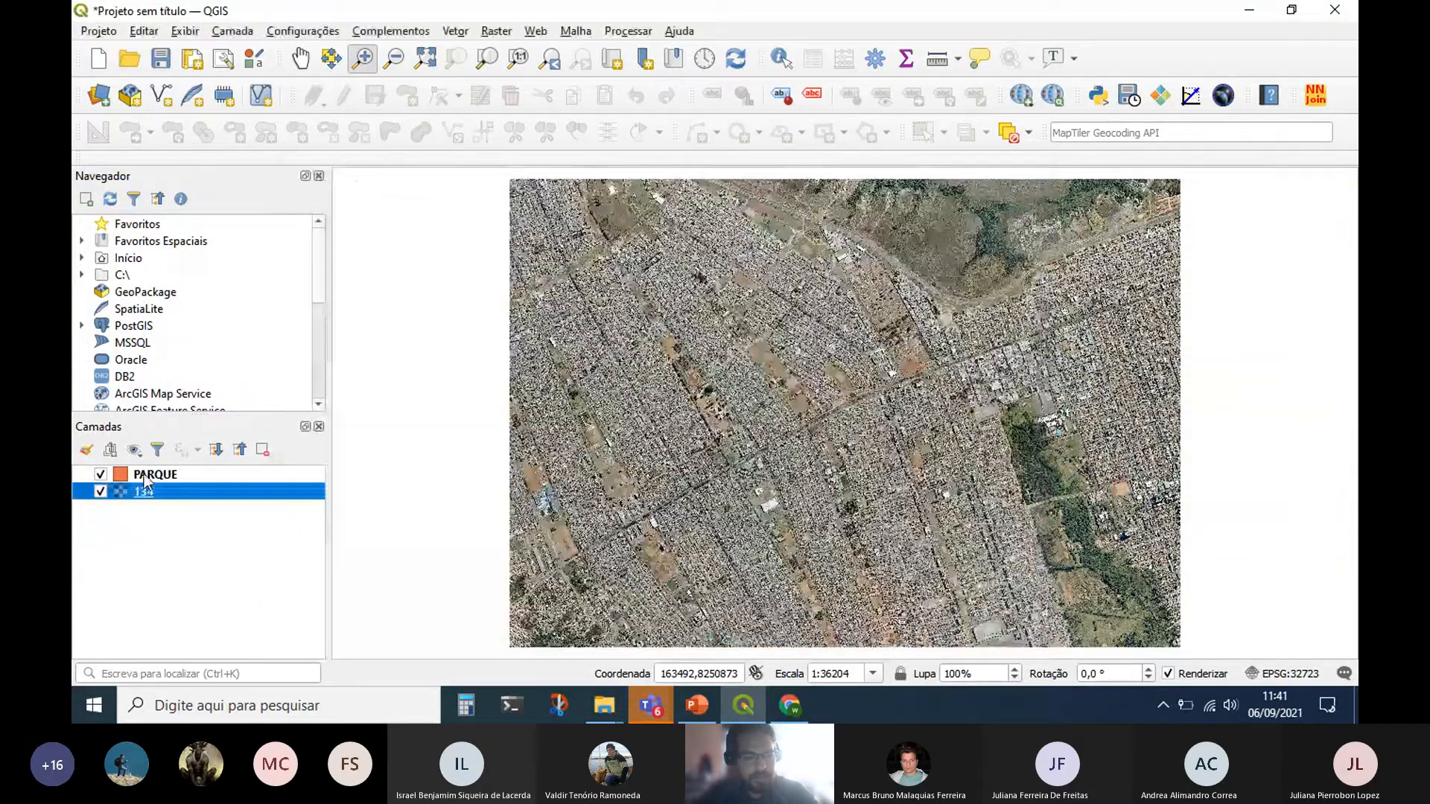
# Examine the fill and simple-fill symbology of the PARQUE layer, close its properties, and keep the layer selected.
pyautogui.rightClick(145, 477)
pyautogui.click(208, 463)
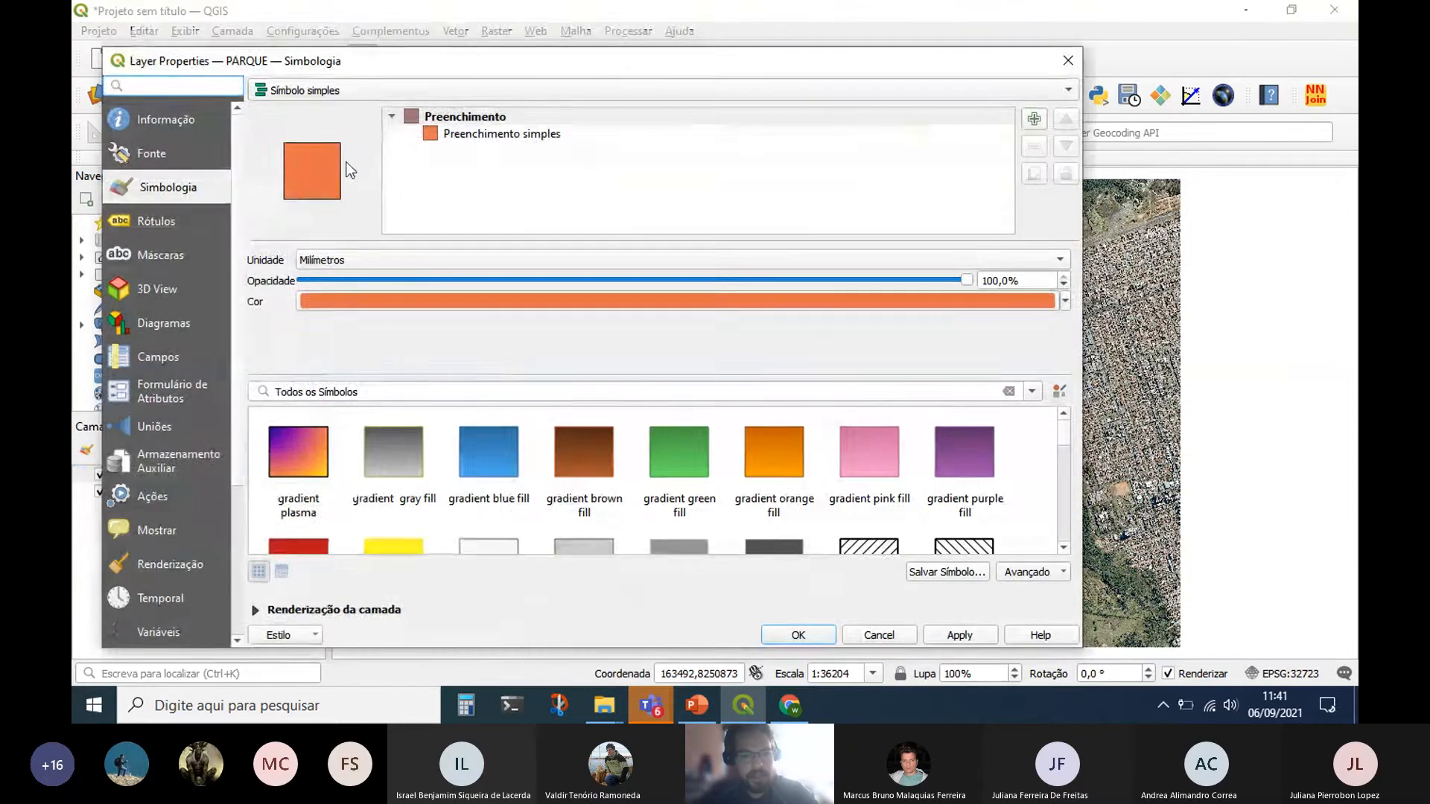
pyautogui.click(500, 135)
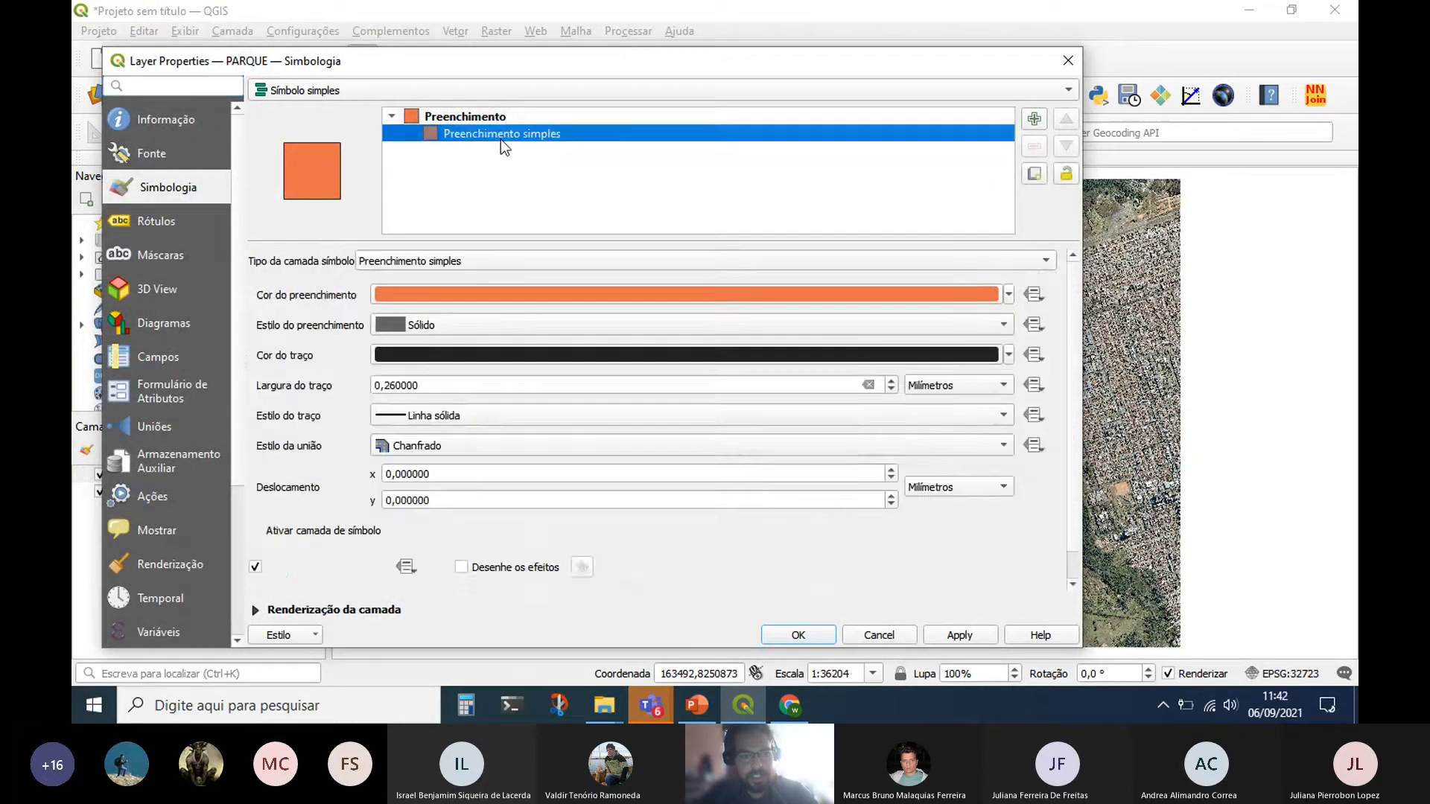
pyautogui.click(485, 115)
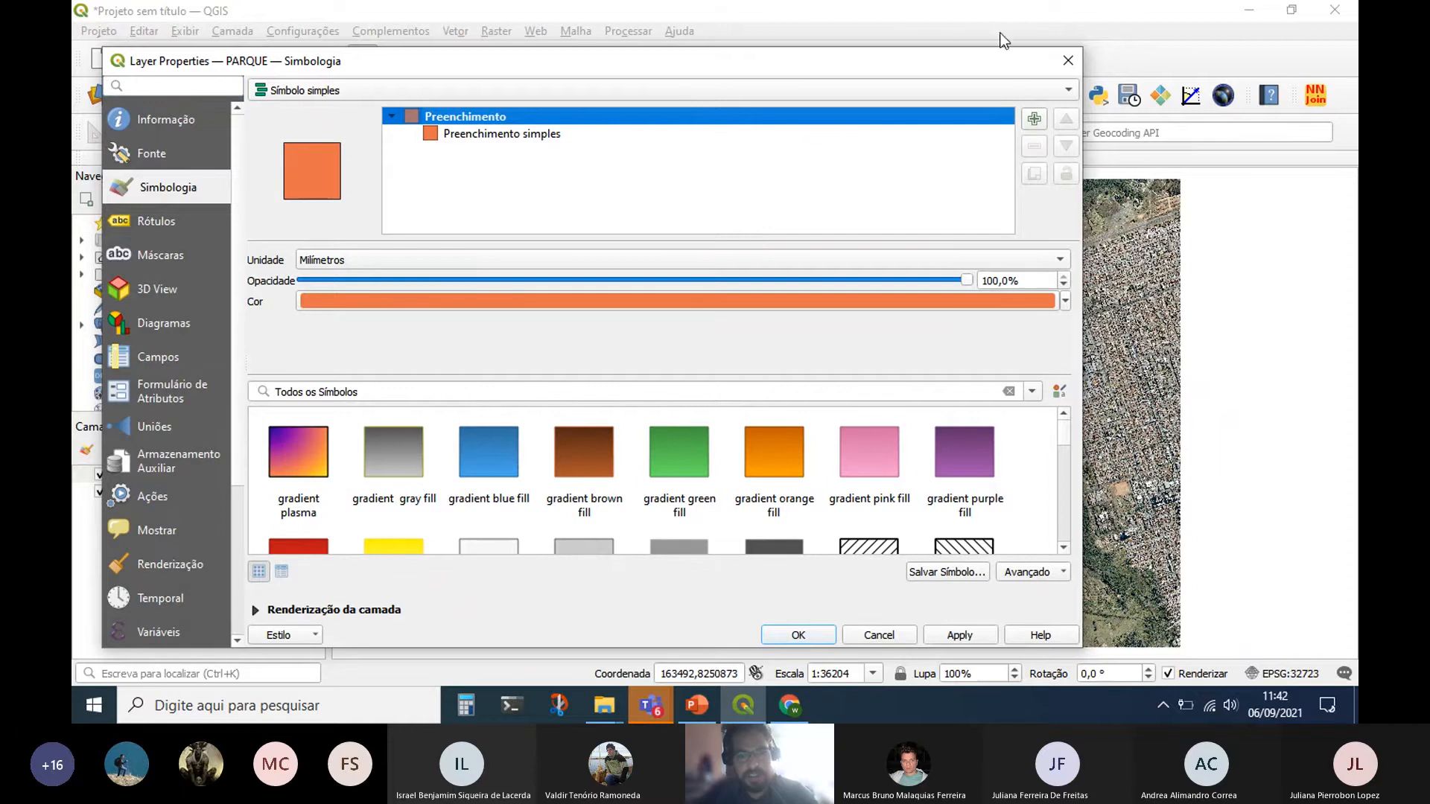
pyautogui.click(1065, 64)
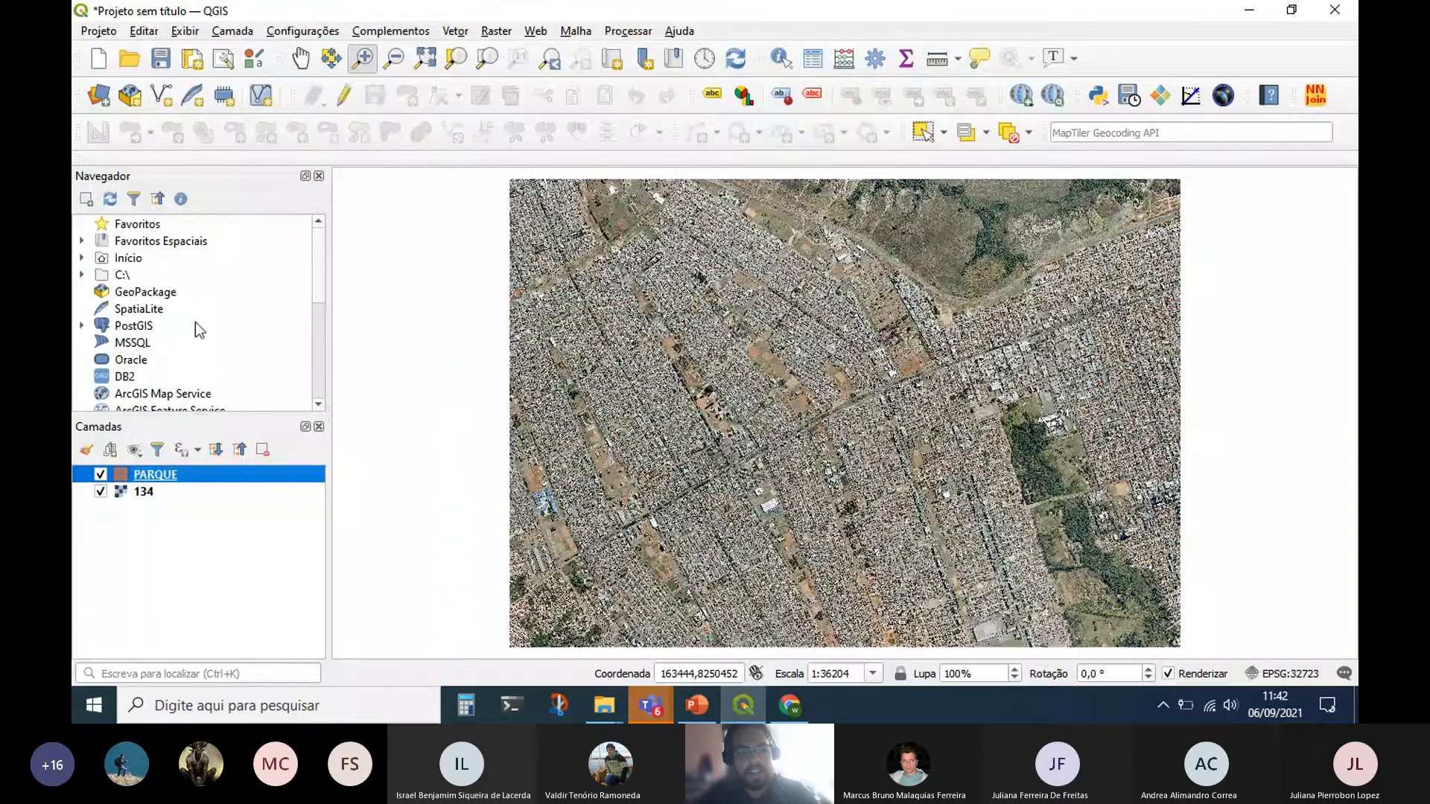
pyautogui.moveTo(321, 265); pyautogui.dragTo(335, 240)
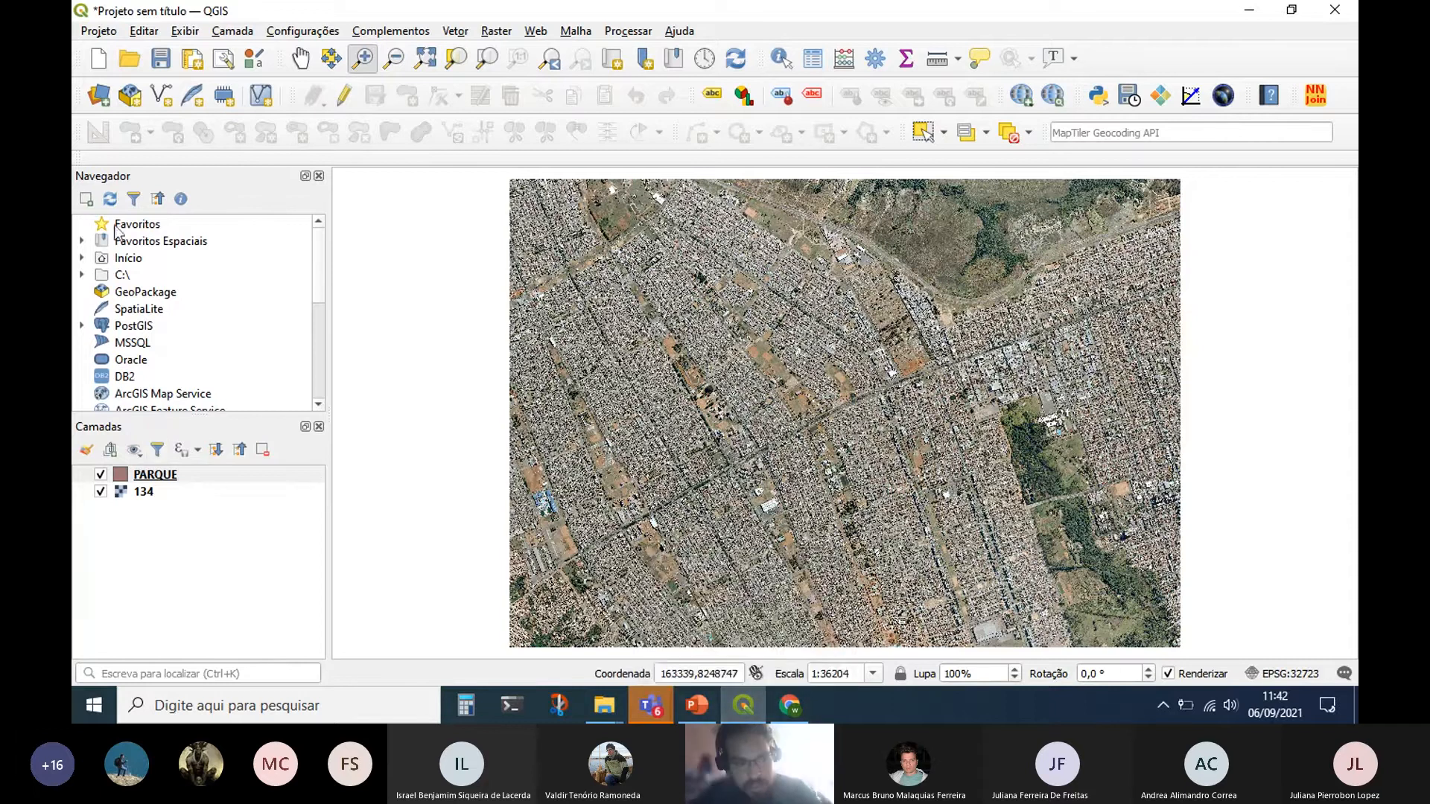
pyautogui.click(169, 475)
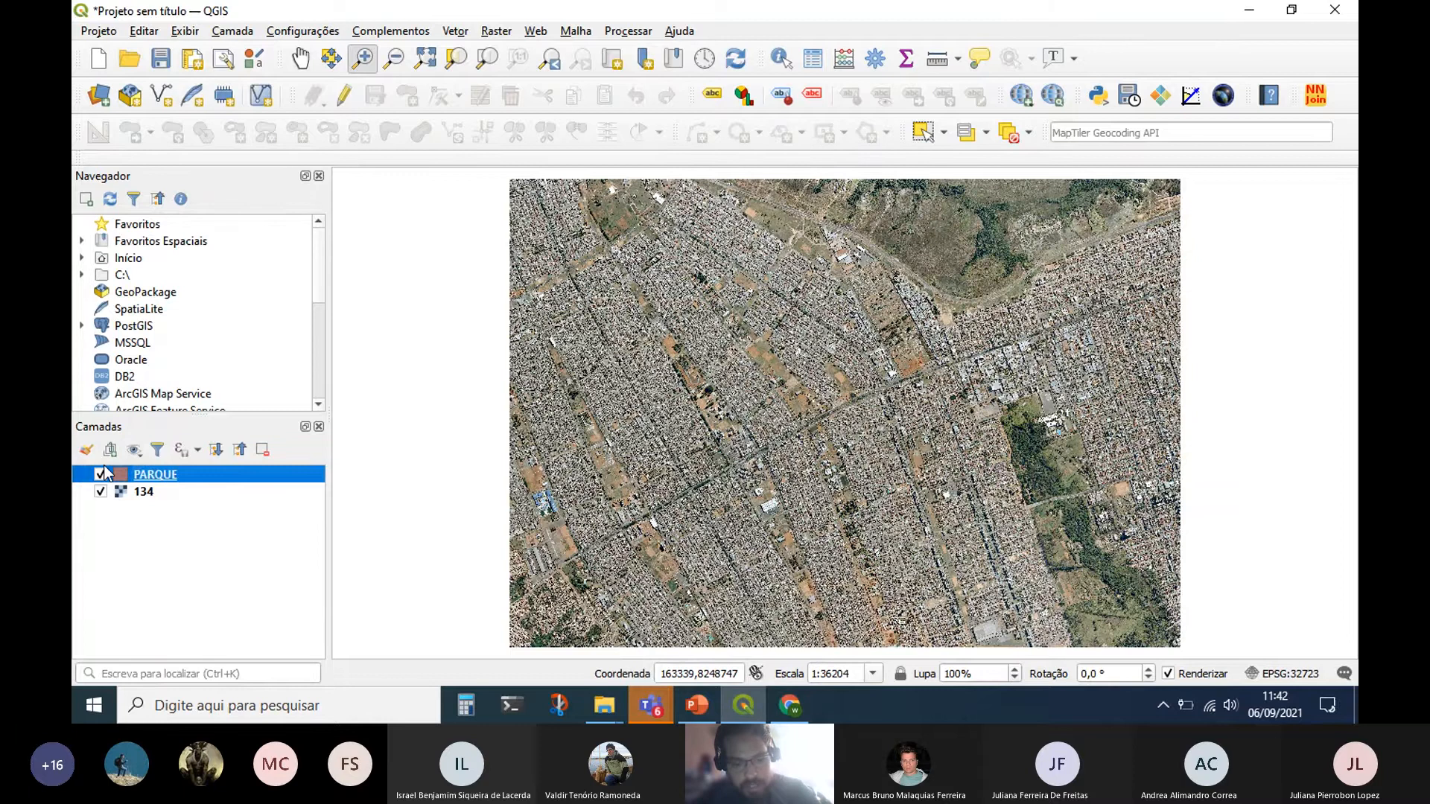
# Switch to the COMP_FOTO_AULA_6 presentation in PowerPoint and present it from slide 3 to the "Obtenção de Fonte de Dados" slide.
pyautogui.click(708, 713)
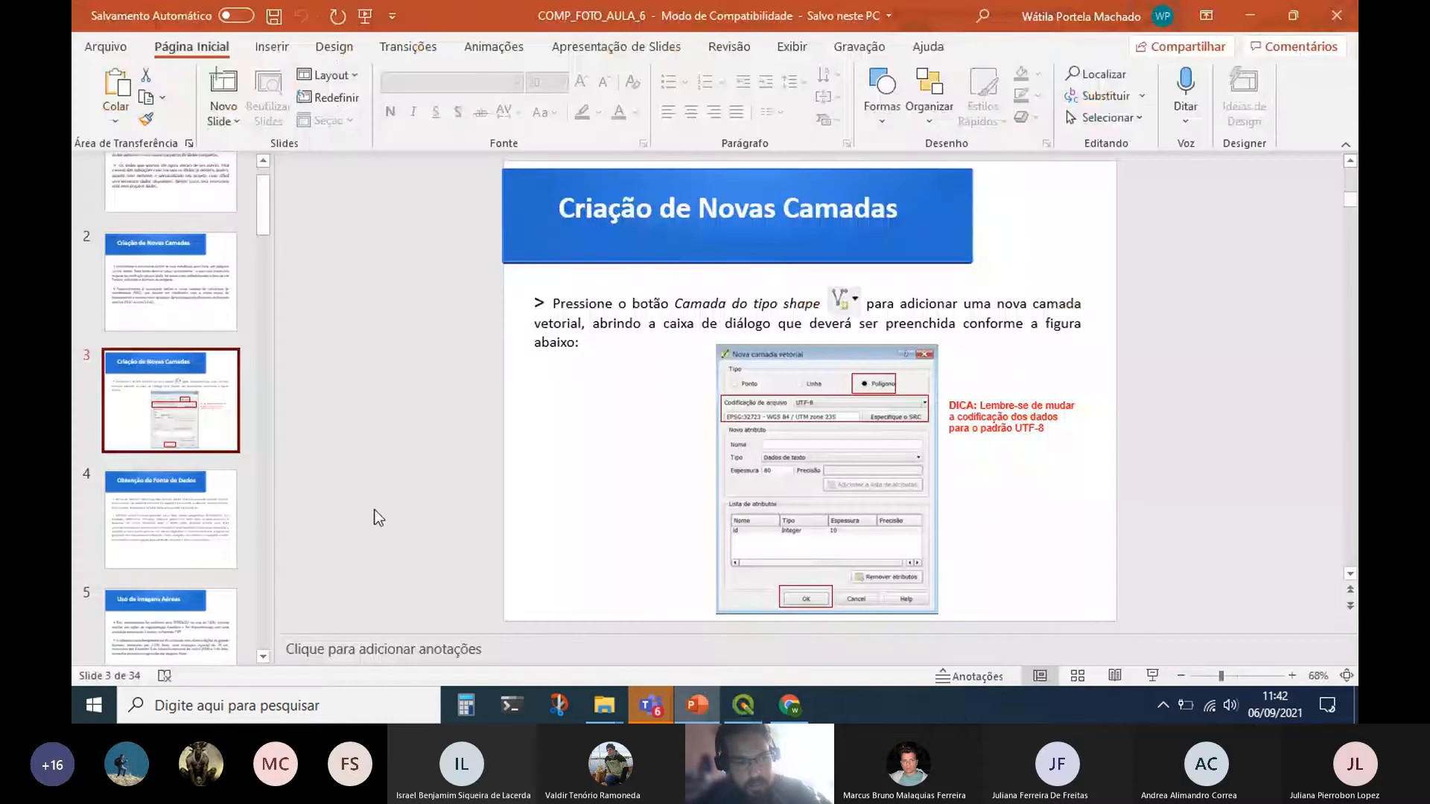
pyautogui.click(1152, 675)
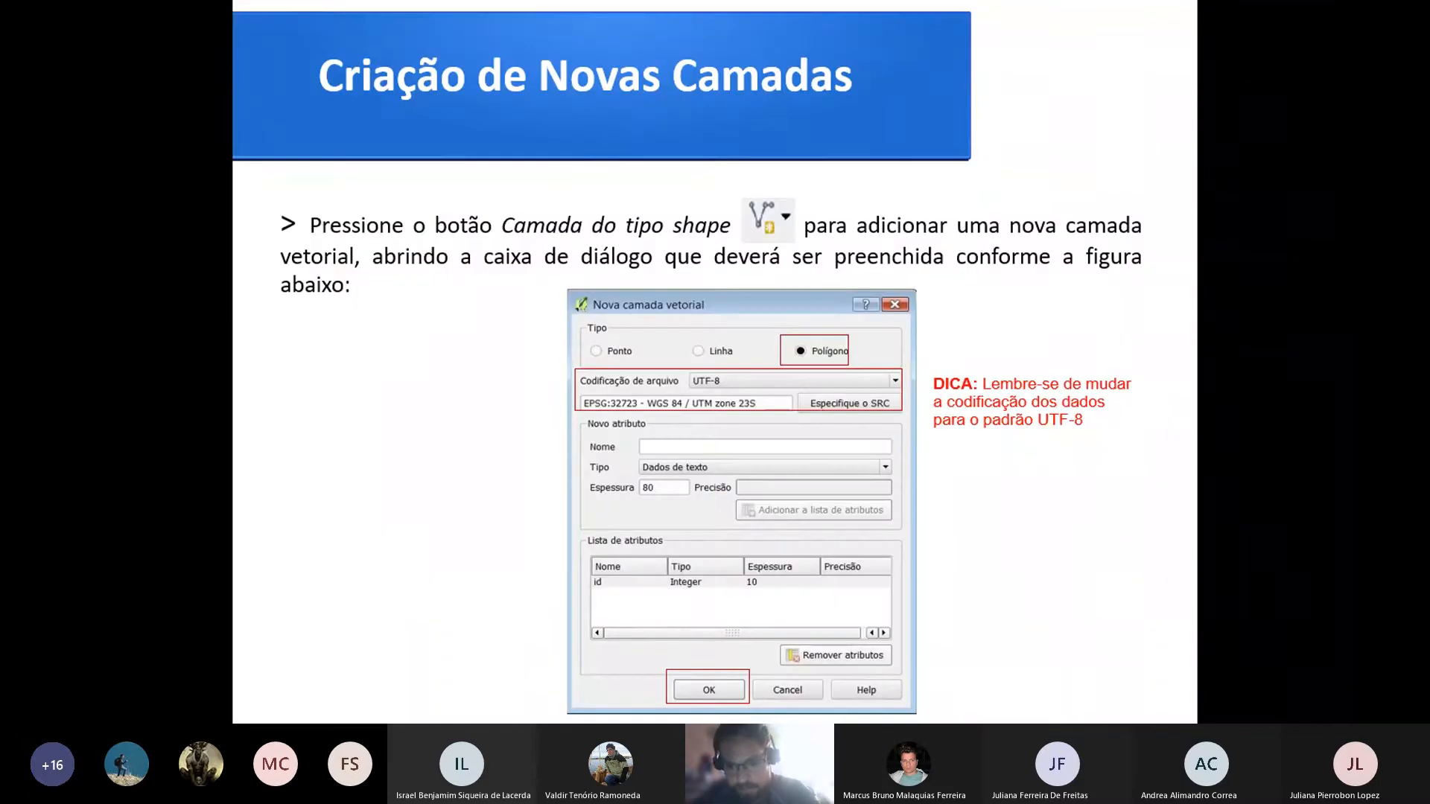
pyautogui.press('Right')
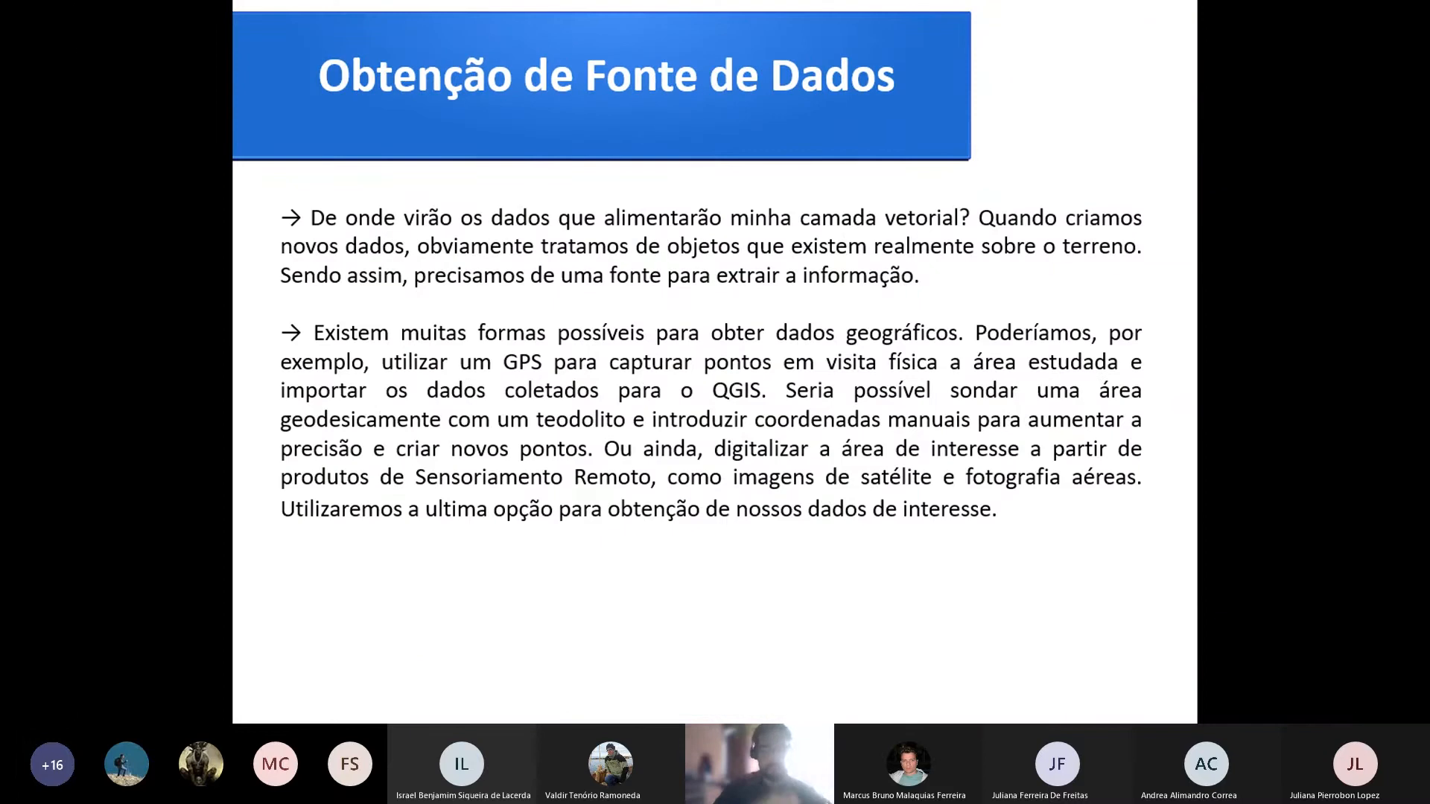
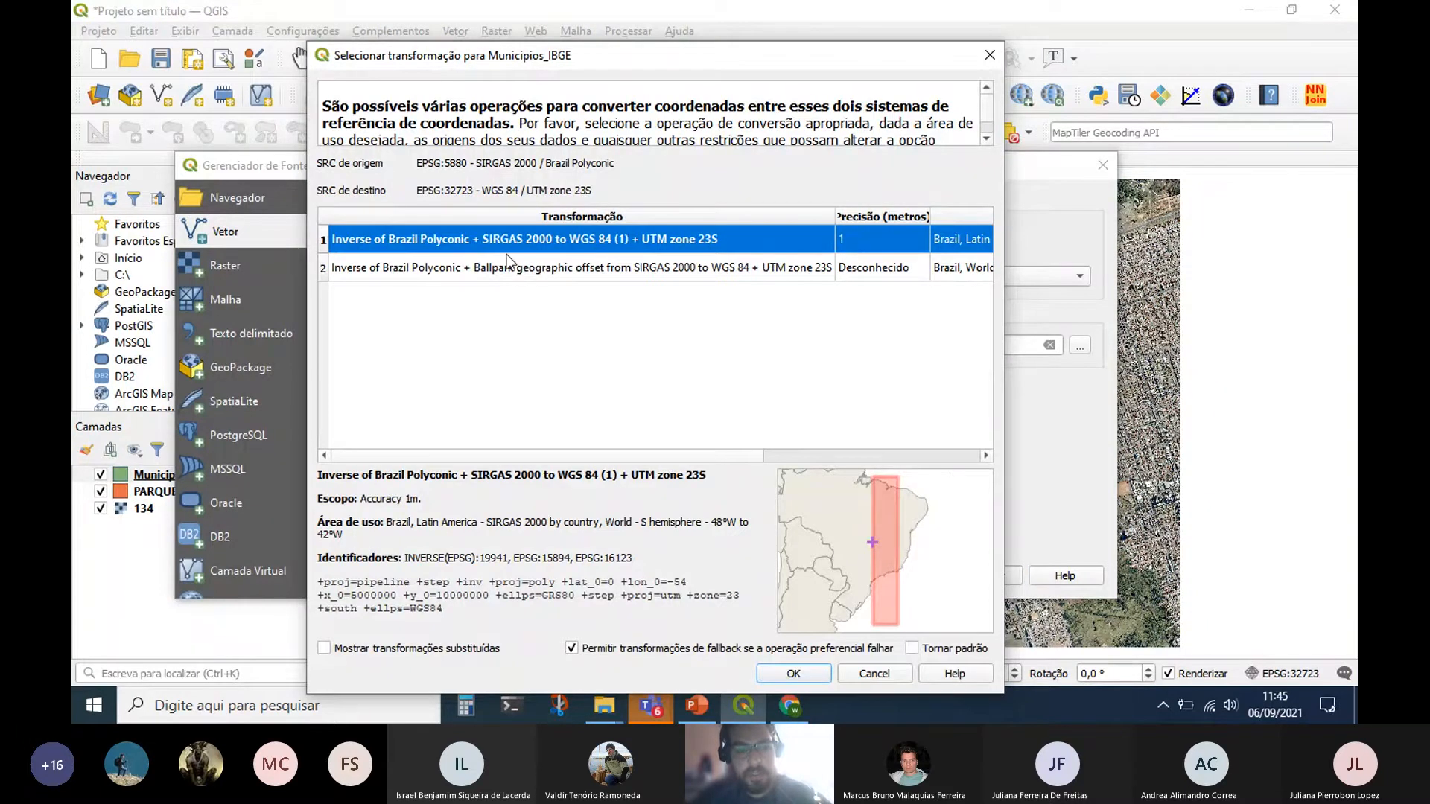
# Accept the "Inverse of Brazil Polyconic + SIRGAS 2000 to WGS 84 (1) + UTM zone 23S" transformation for Municipios_IBGE and close the data source manager.
pyautogui.moveTo(507, 261)
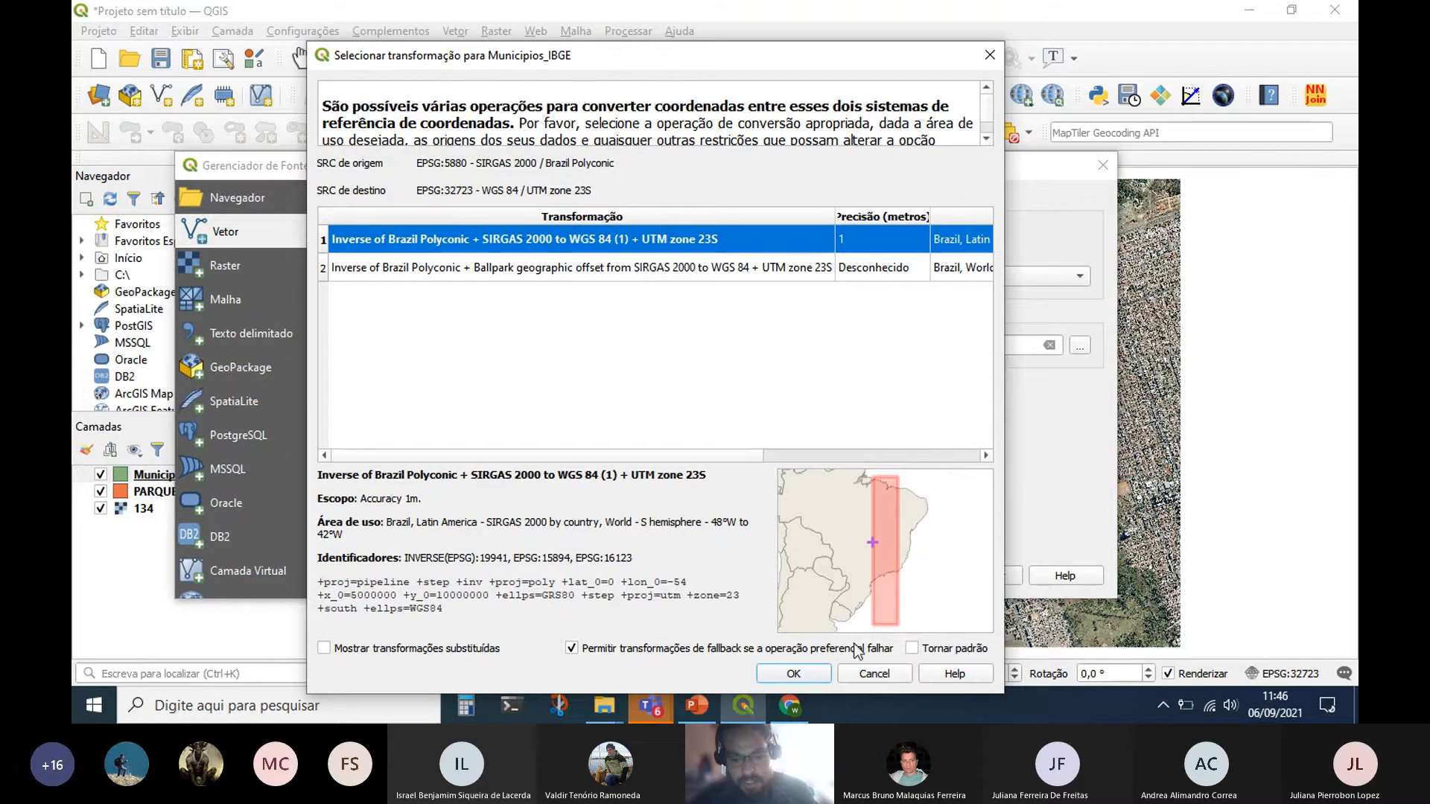
pyautogui.click(793, 674)
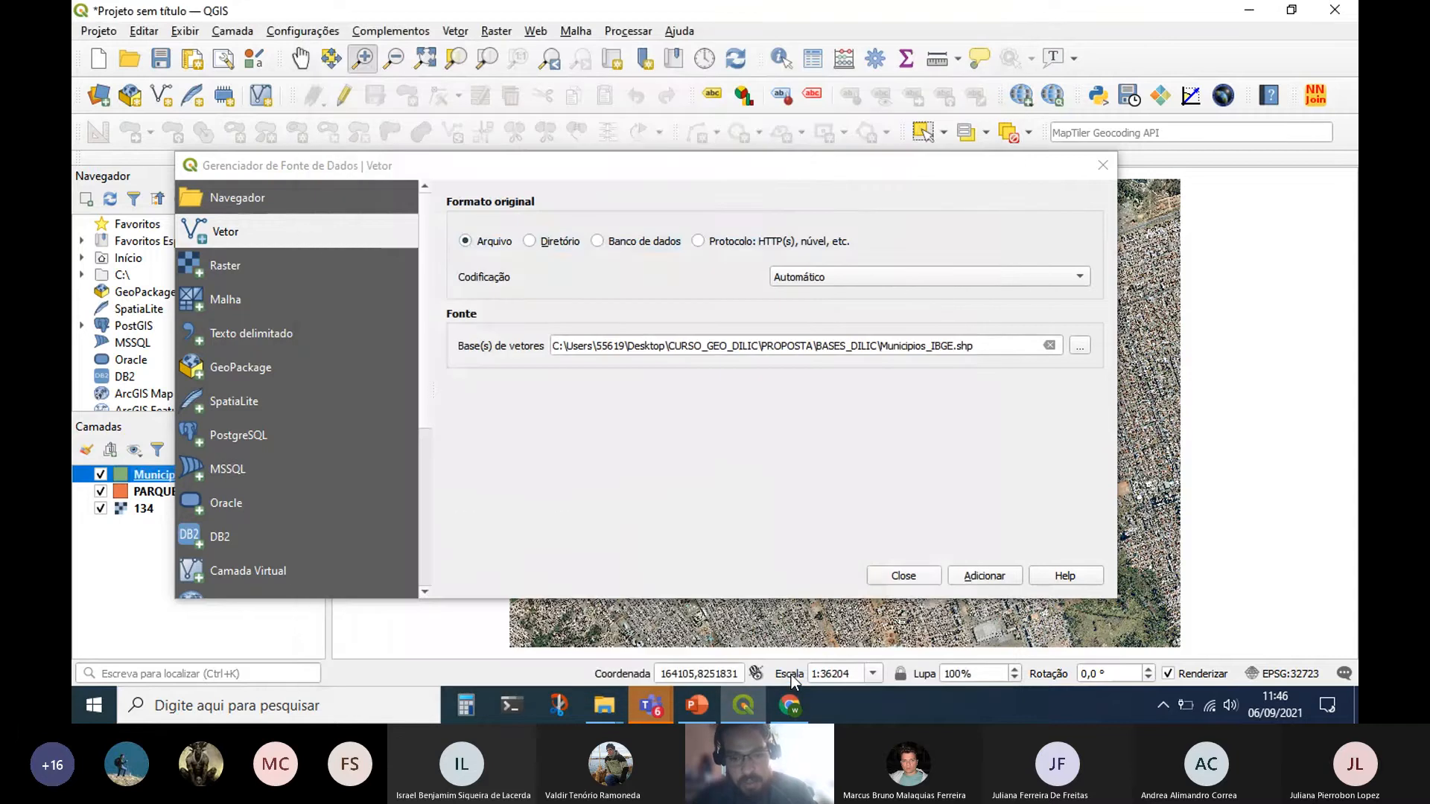
pyautogui.click(1101, 168)
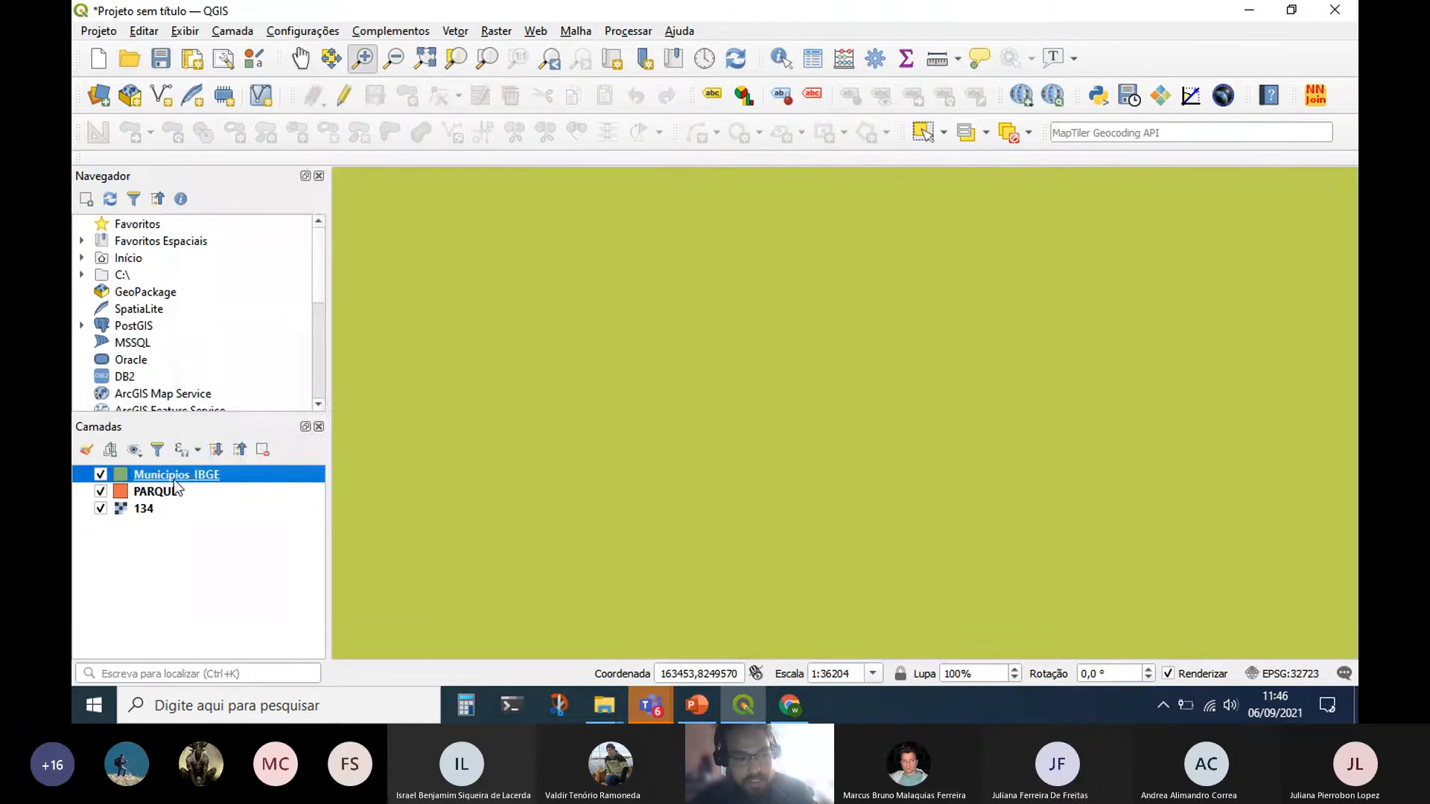
# View the full extent of Municipios_IBGE, return to layer 134's extent, and show the municipality boundaries surrounding it.
pyautogui.rightClick(173, 480)
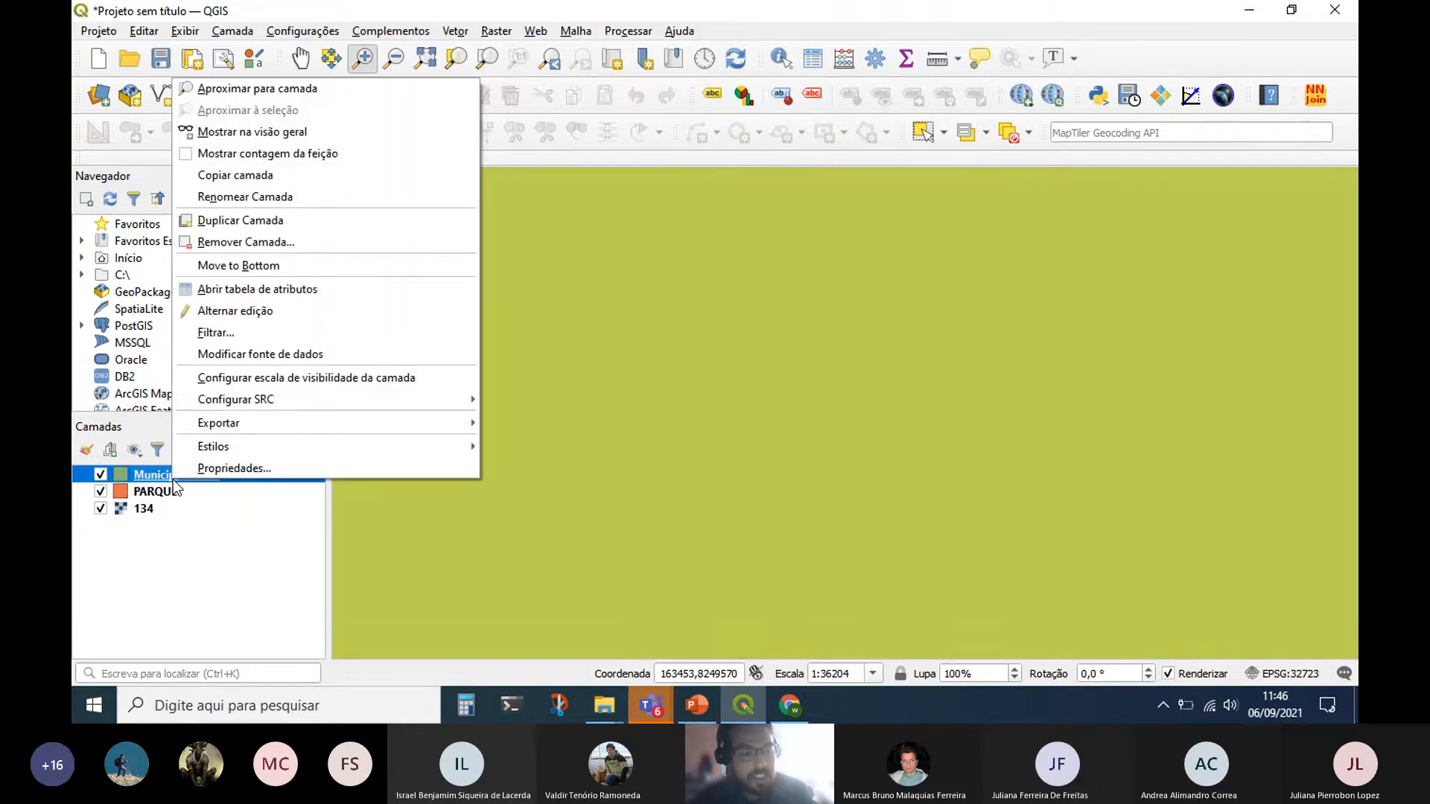
pyautogui.click(246, 89)
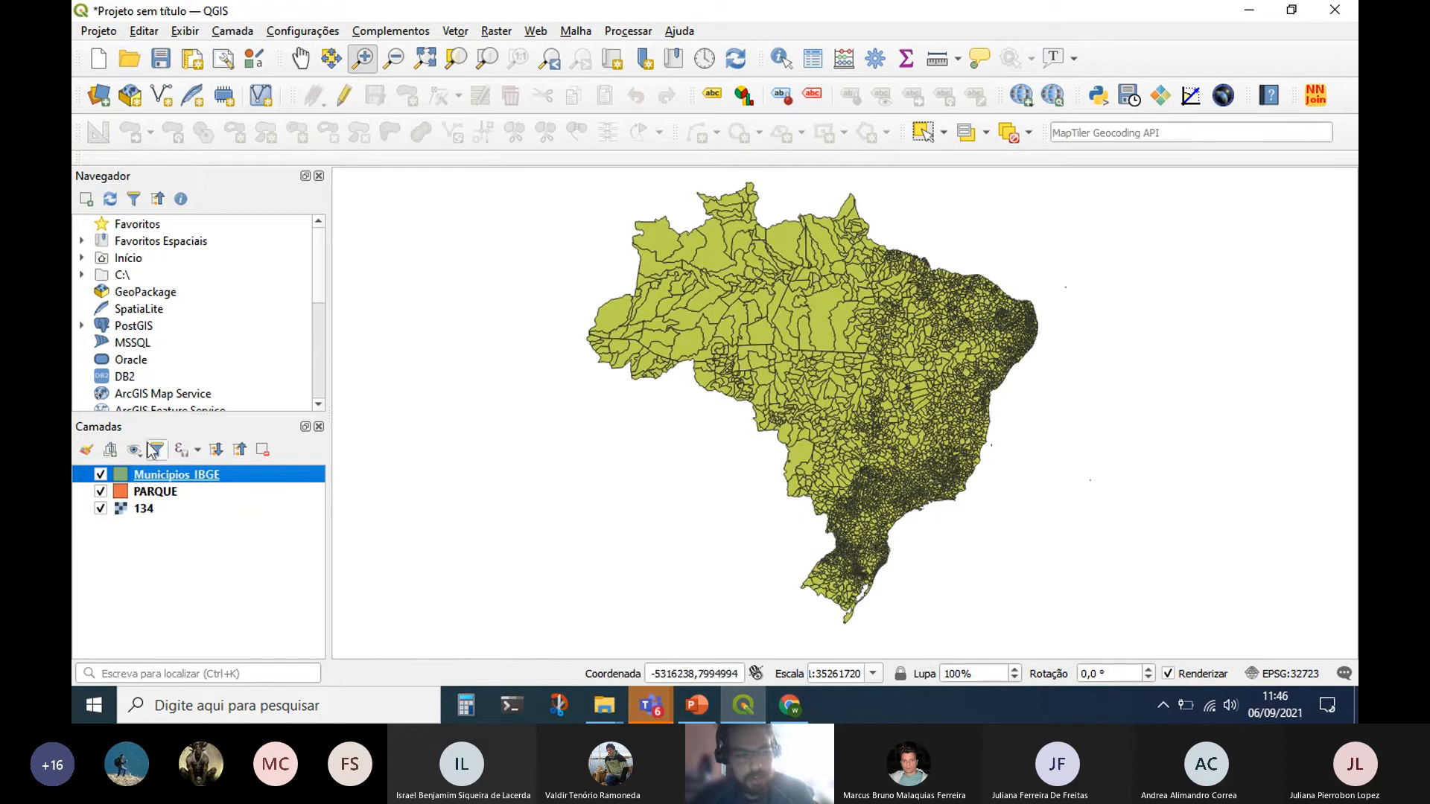
pyautogui.click(101, 475)
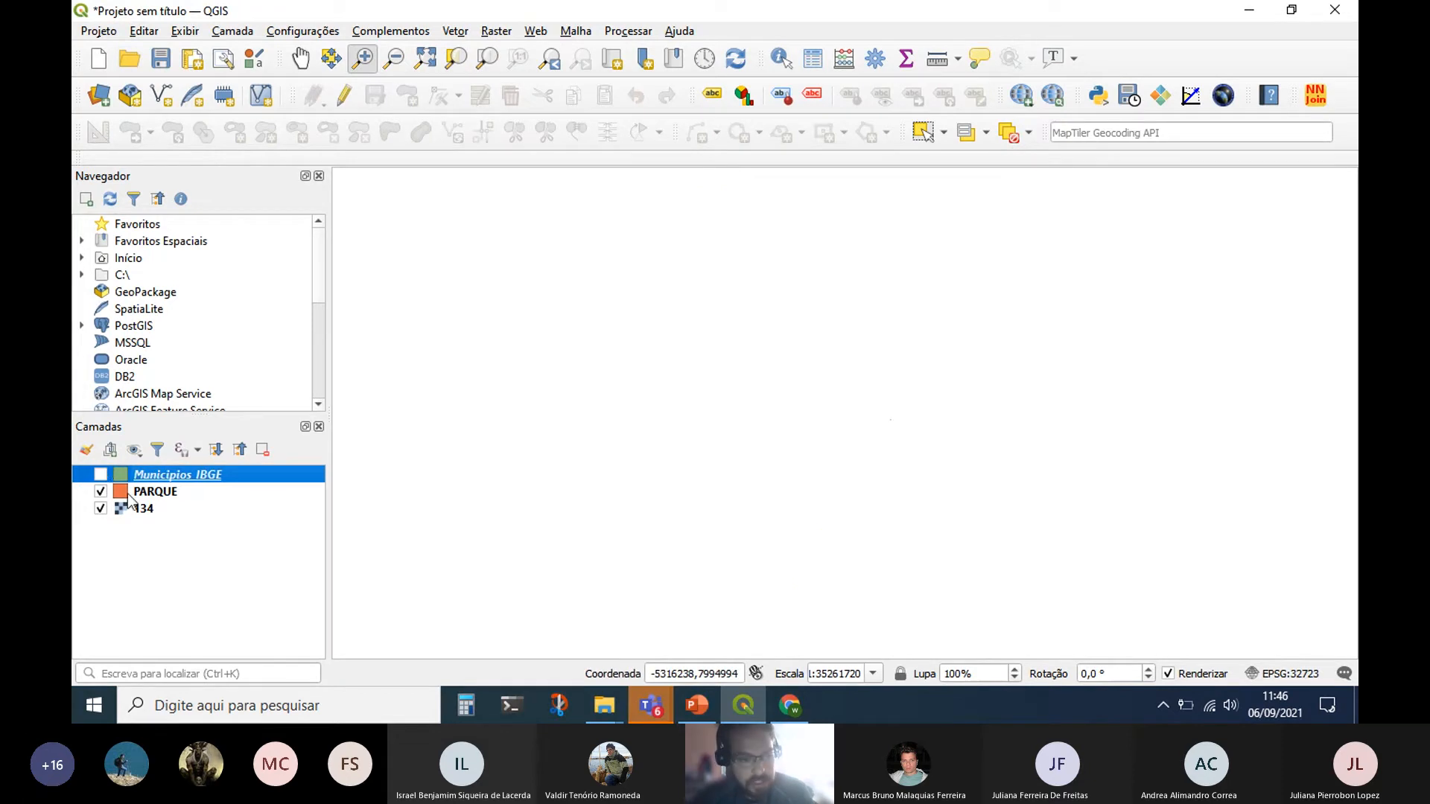
pyautogui.rightClick(149, 509)
pyautogui.click(283, 184)
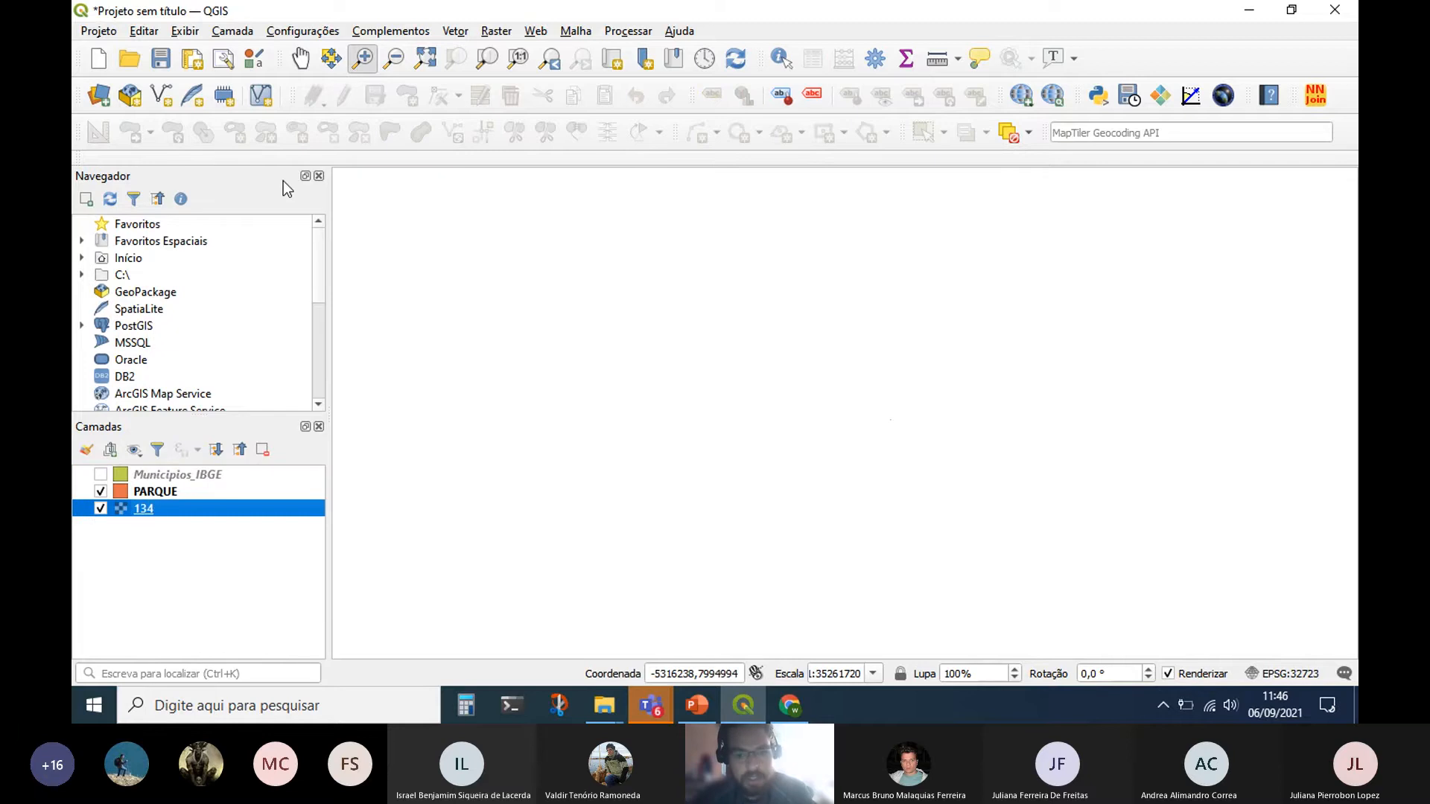
pyautogui.click(100, 474)
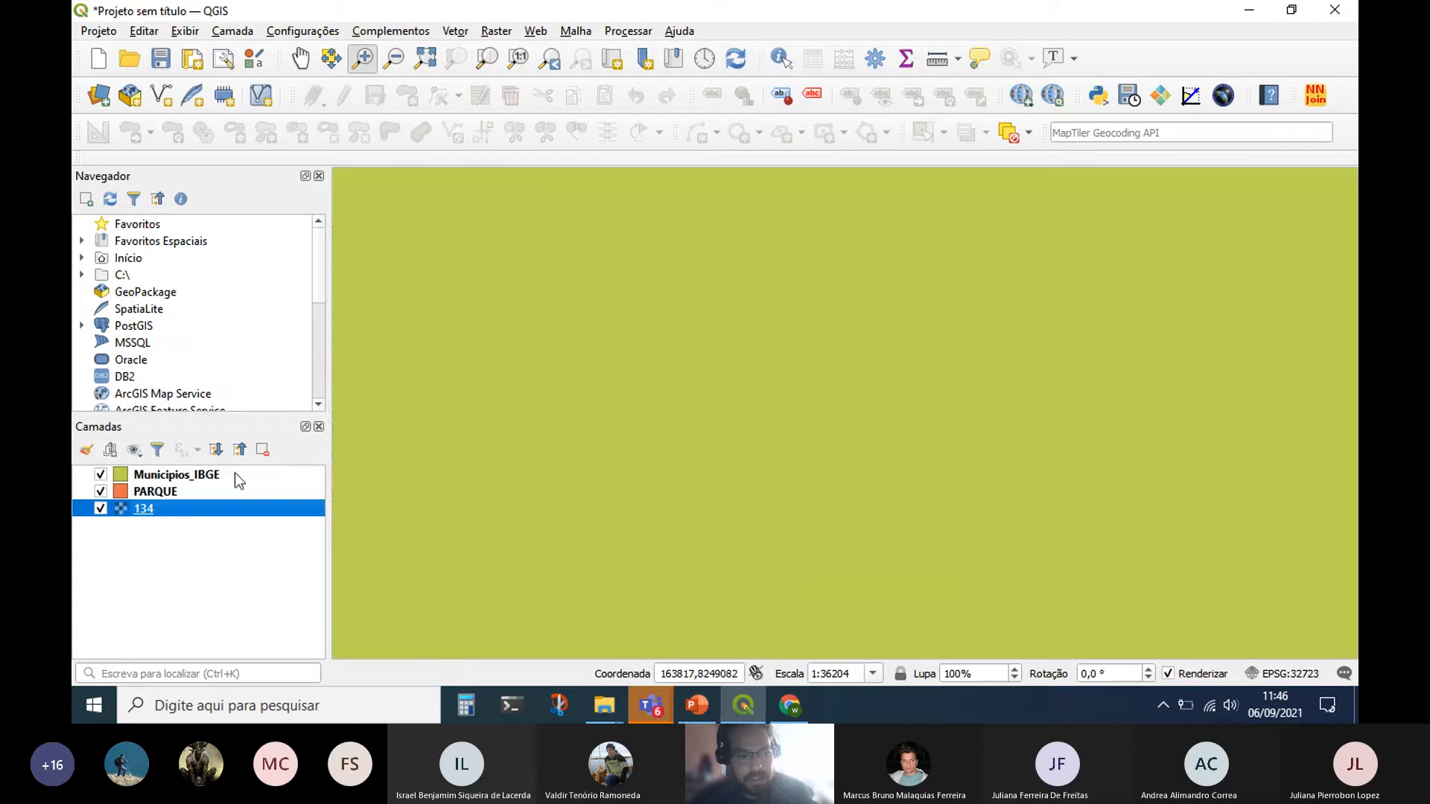
pyautogui.scroll(-5, 655, 485)
pyautogui.scroll(-1, 655, 485)
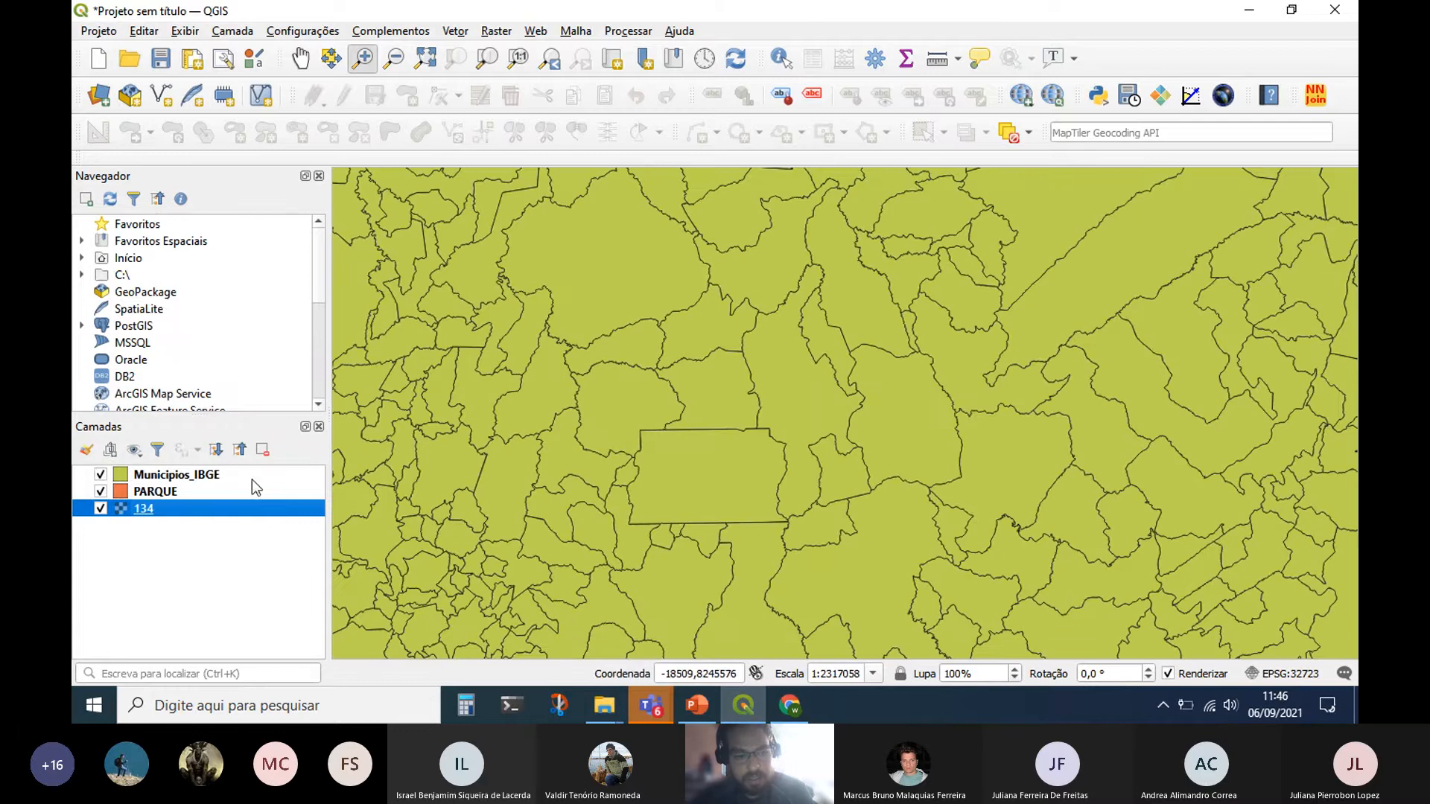
# Open the attribute table of Municipios_IBGE, fit the Nome_do_mu column to its contents, and sort it in ascending order.
pyautogui.click(199, 478)
pyautogui.rightClick(199, 478)
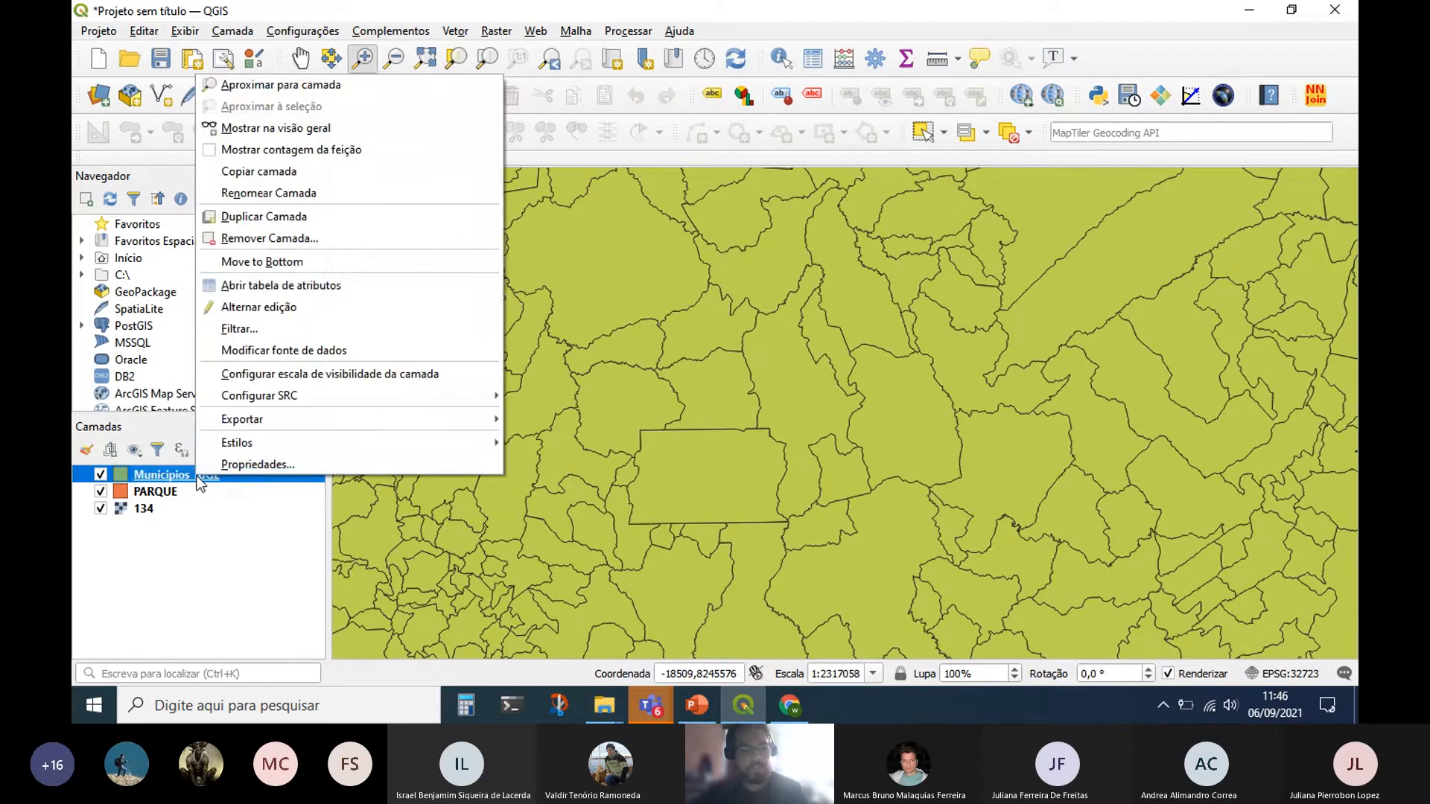
pyautogui.click(405, 287)
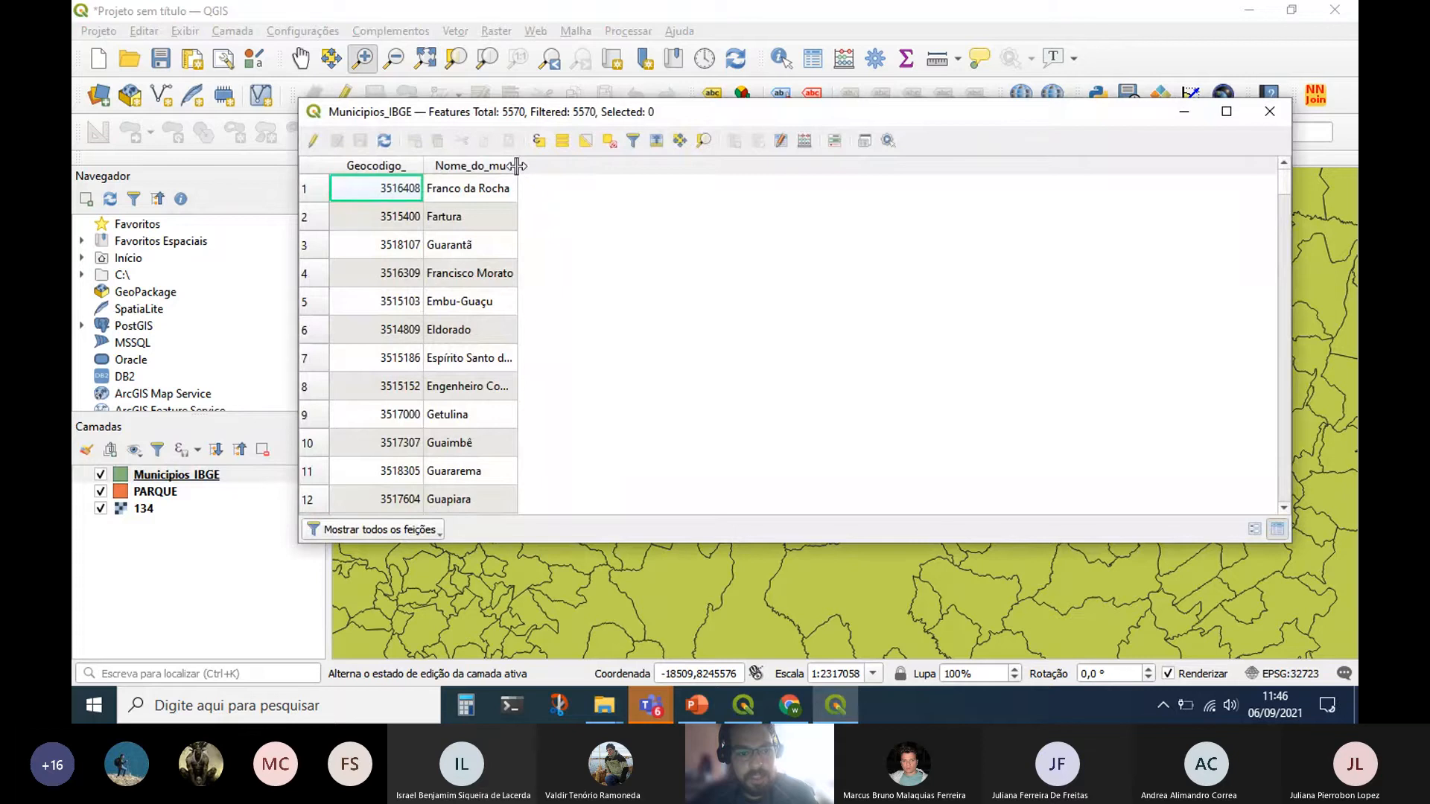
pyautogui.doubleClick(518, 167)
pyautogui.click(490, 190)
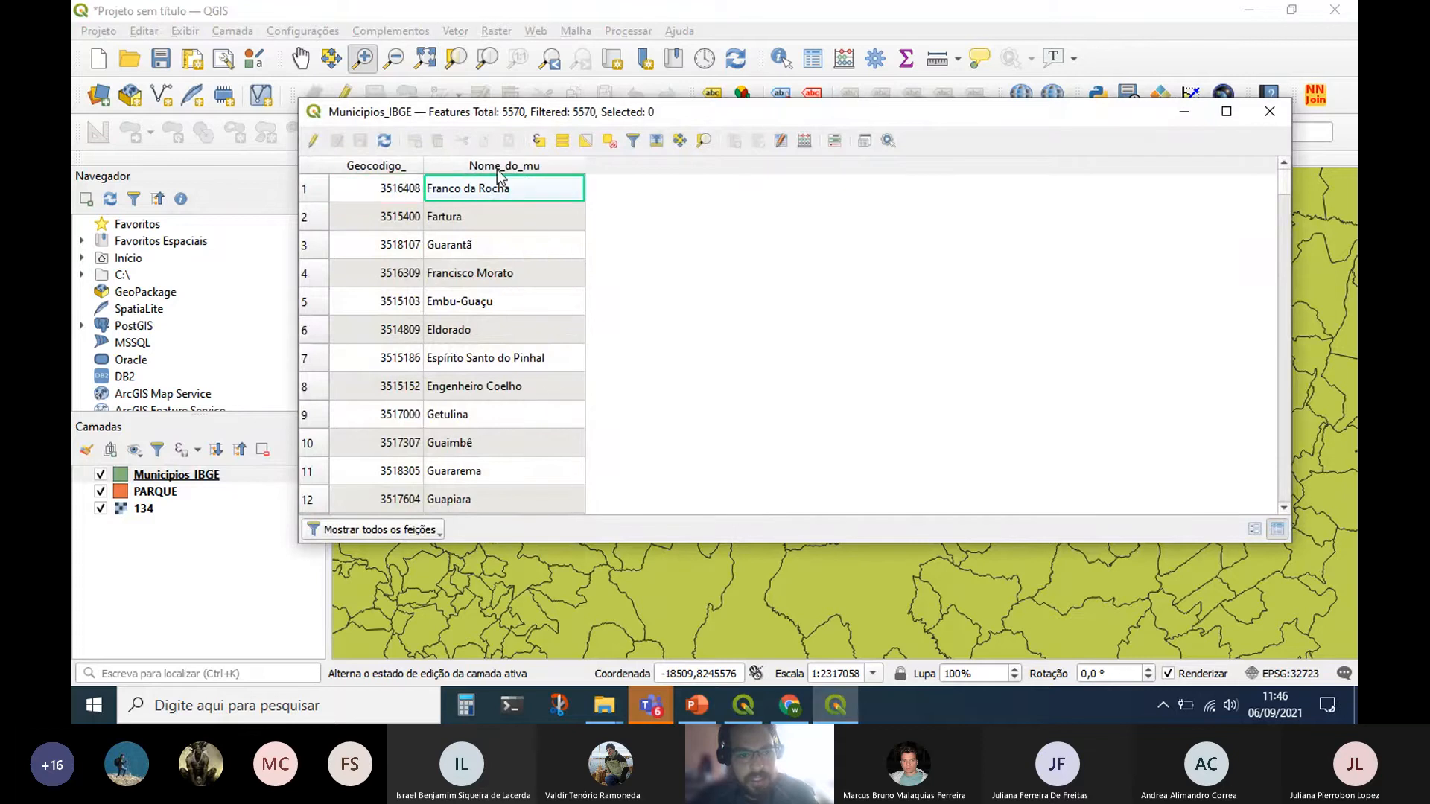
pyautogui.click(497, 170)
# Examine the accented municipality names in the Nome_do_mu column, close the attribute table, and recheck it once more.
pyautogui.click(497, 190)
pyautogui.click(496, 217)
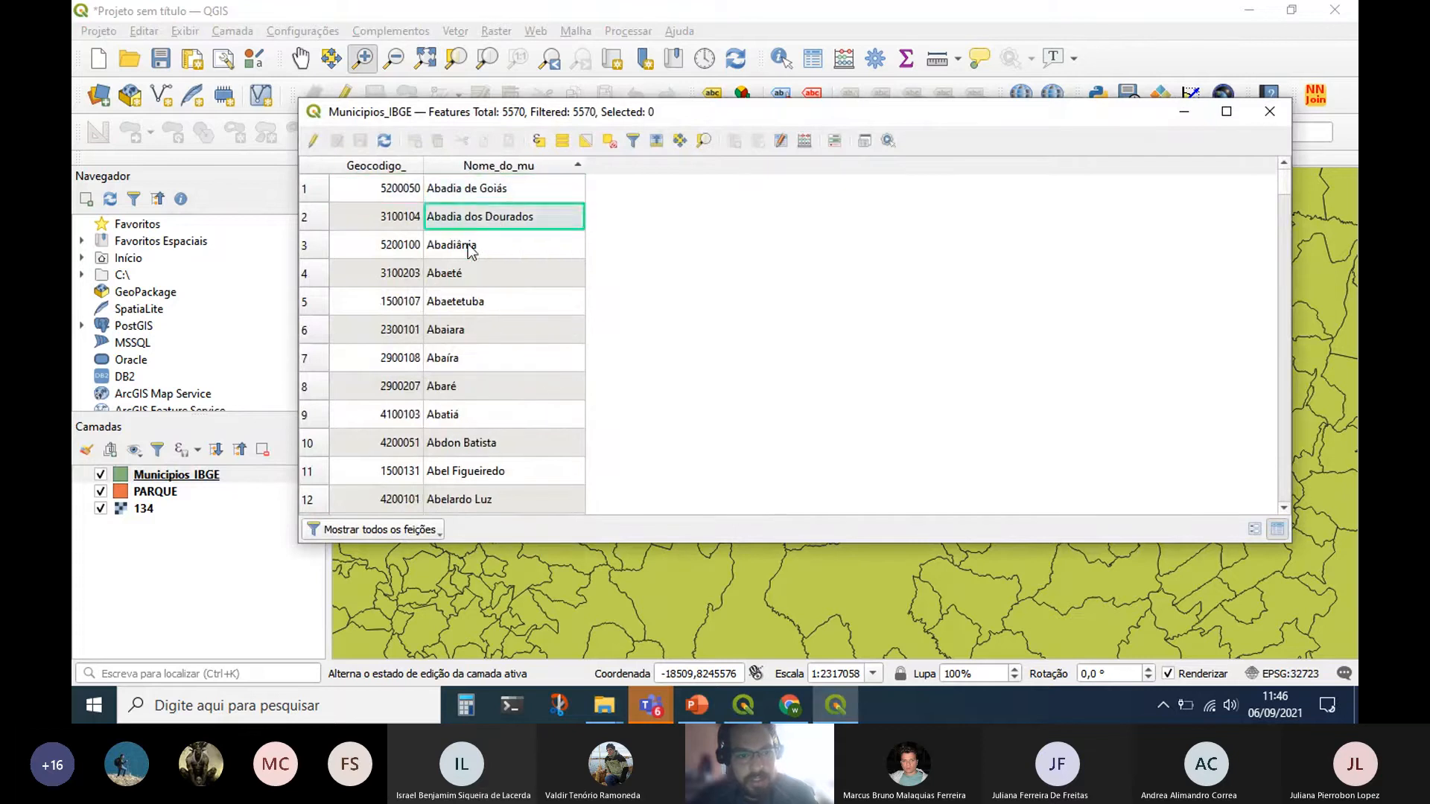
pyautogui.click(468, 245)
pyautogui.click(472, 274)
pyautogui.click(473, 304)
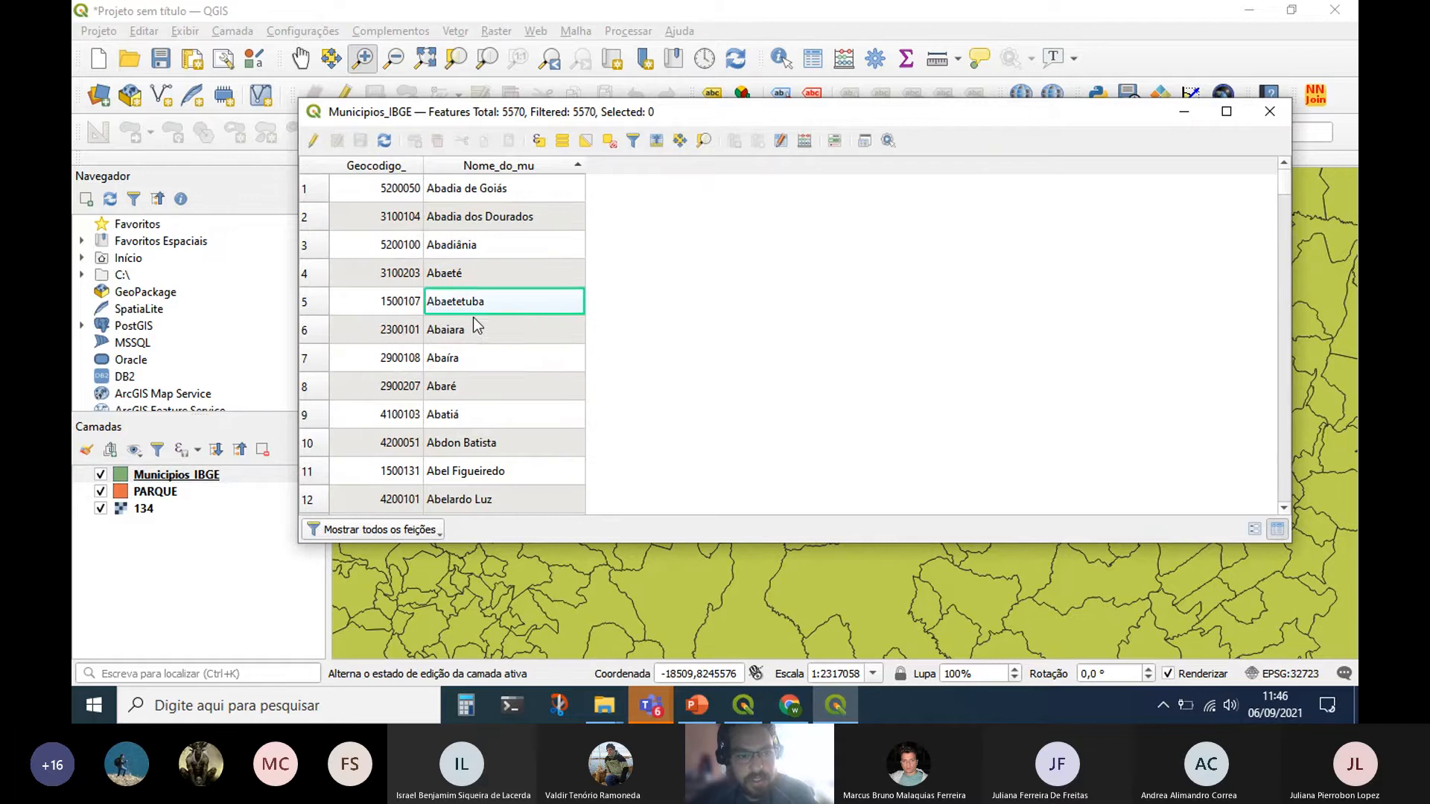
pyautogui.scroll(-9, 484, 394)
pyautogui.scroll(-6, 484, 395)
pyautogui.scroll(15, 486, 395)
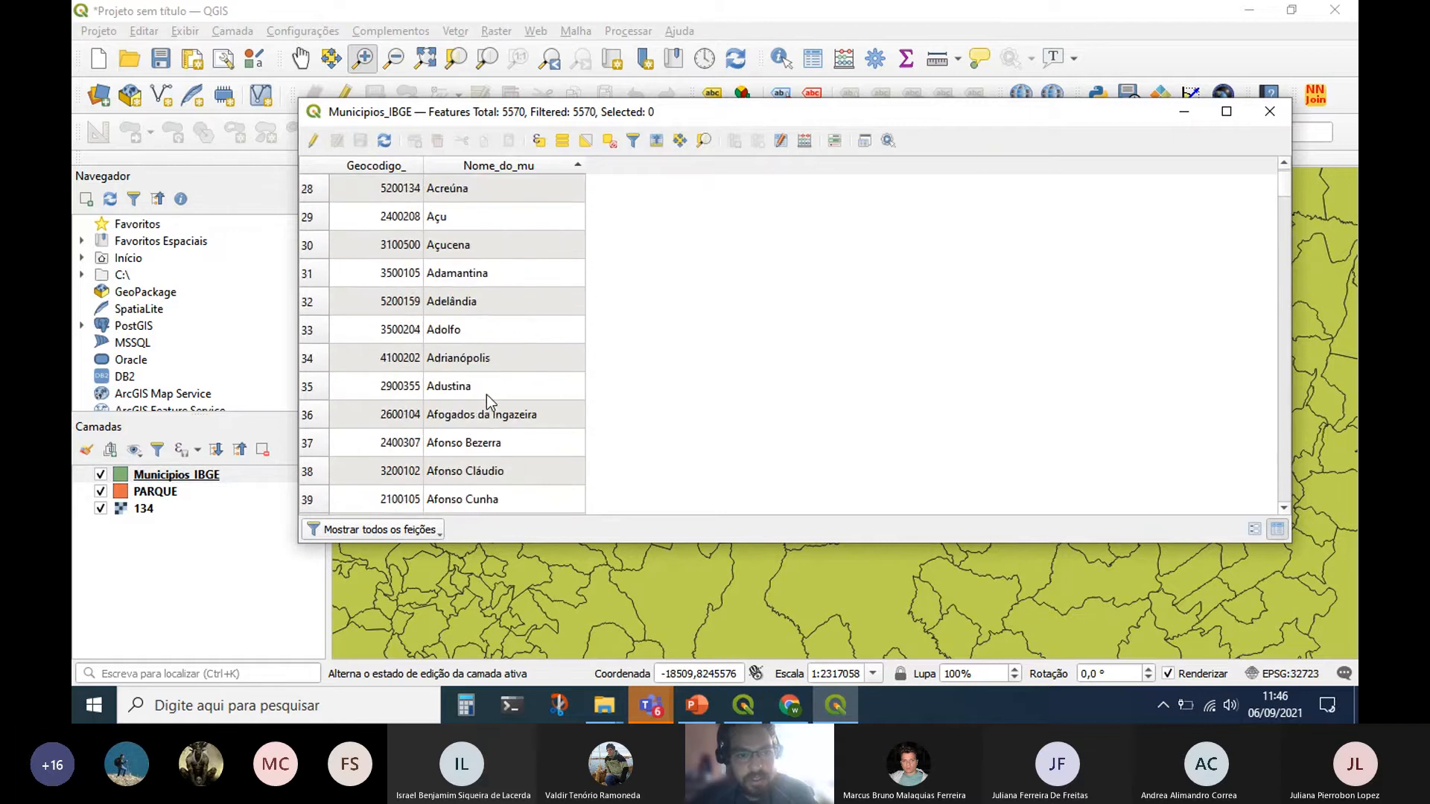
pyautogui.scroll(-20, 511, 373)
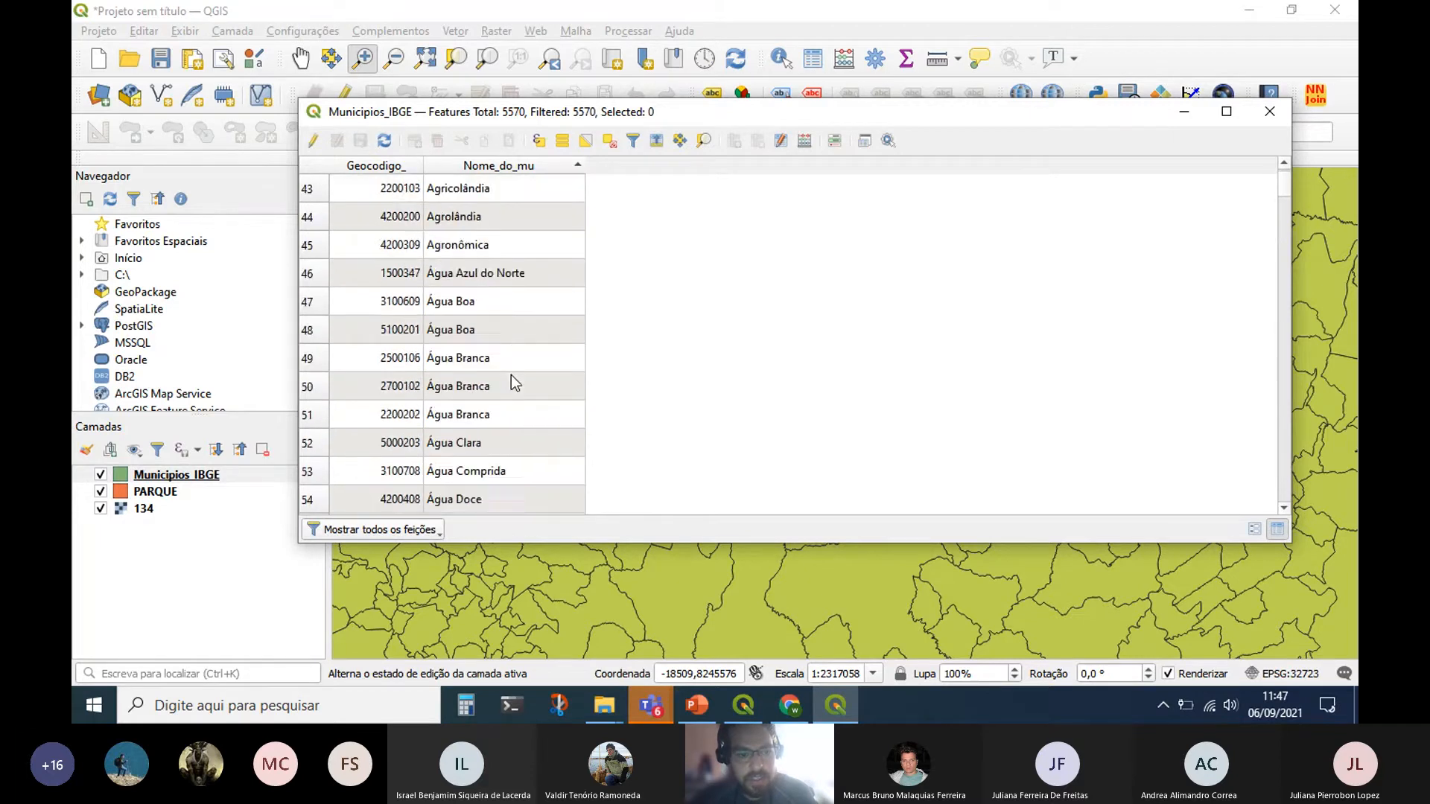
pyautogui.scroll(-1, 512, 380)
pyautogui.scroll(20, 507, 379)
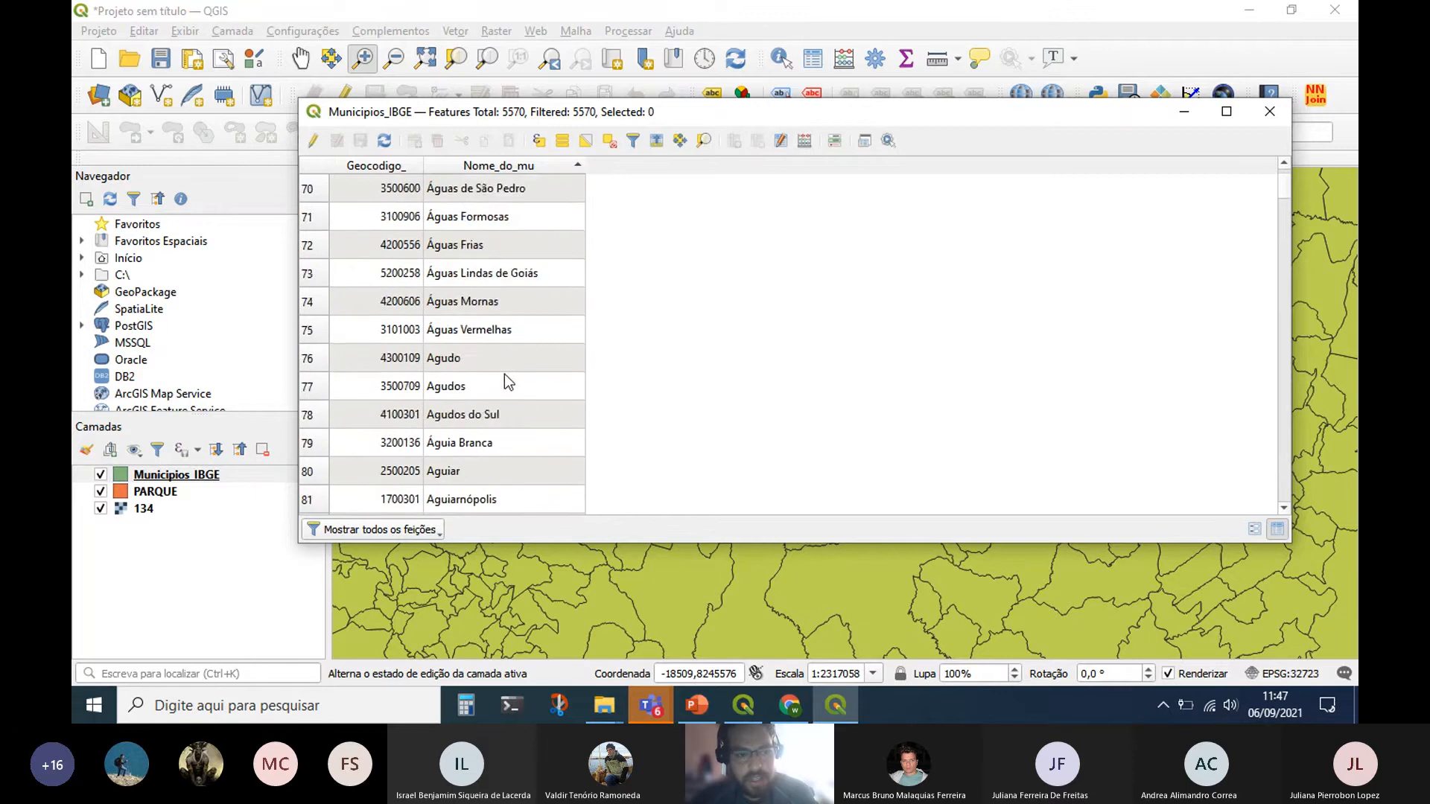
pyautogui.scroll(10, 492, 376)
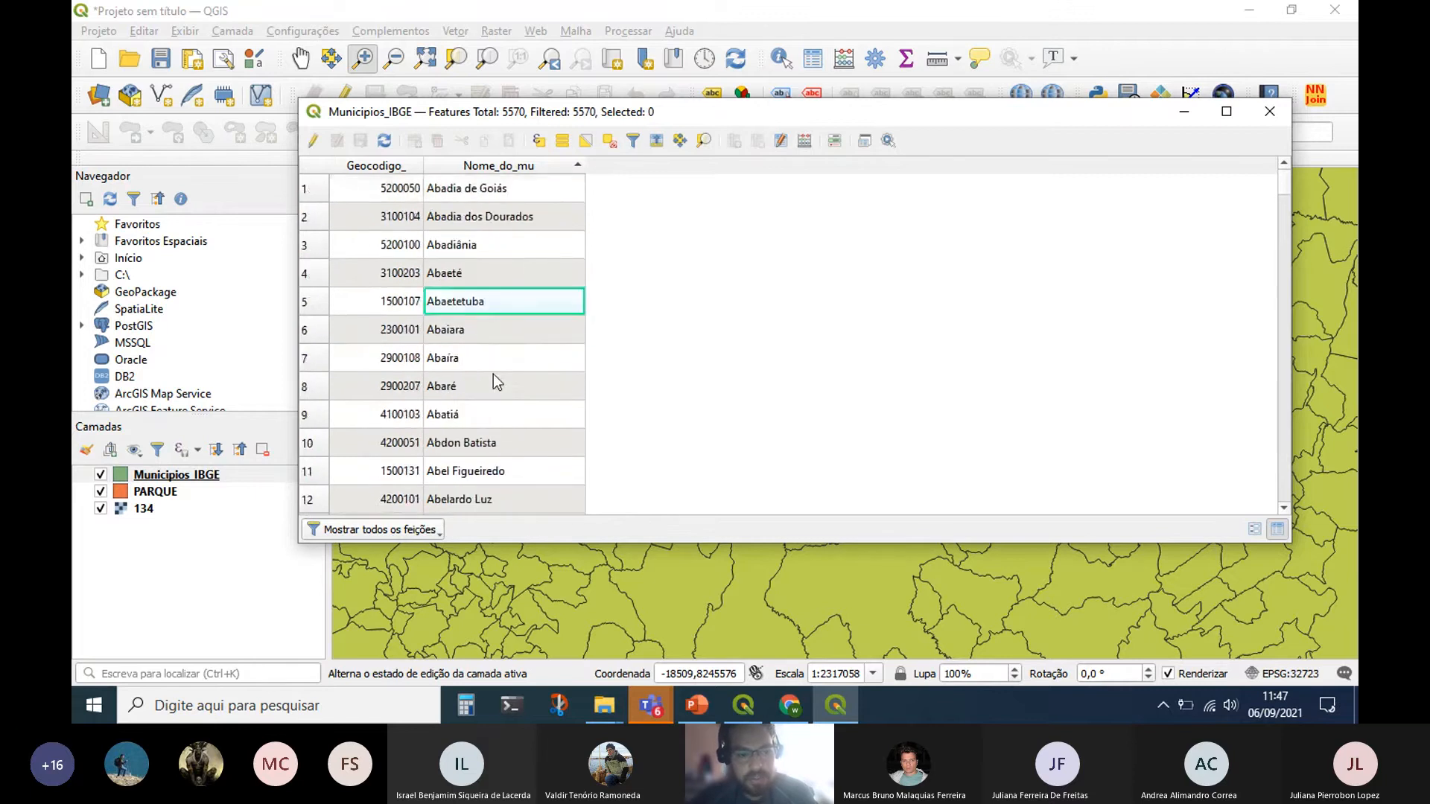
pyautogui.click(1270, 111)
pyautogui.rightClick(196, 480)
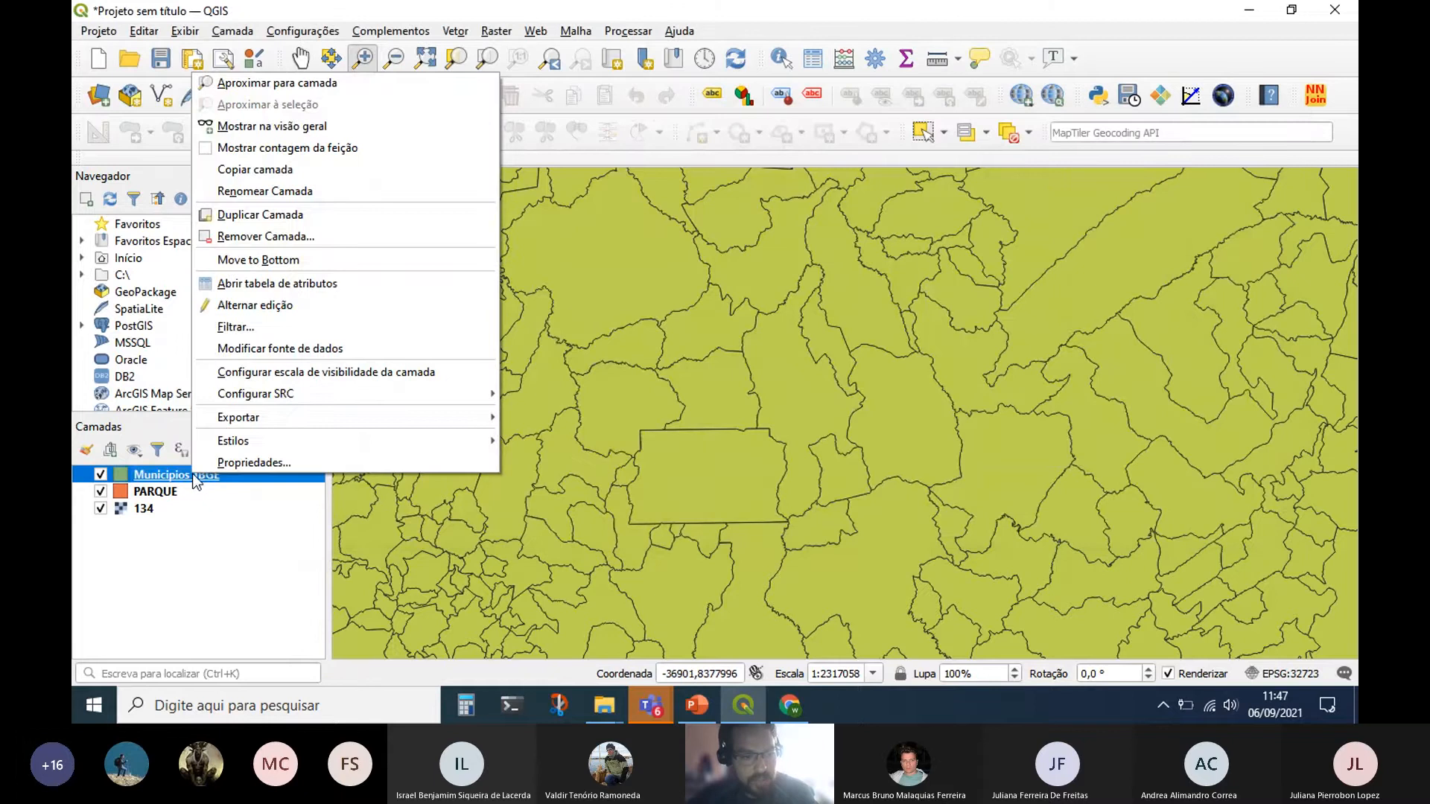
pyautogui.click(247, 277)
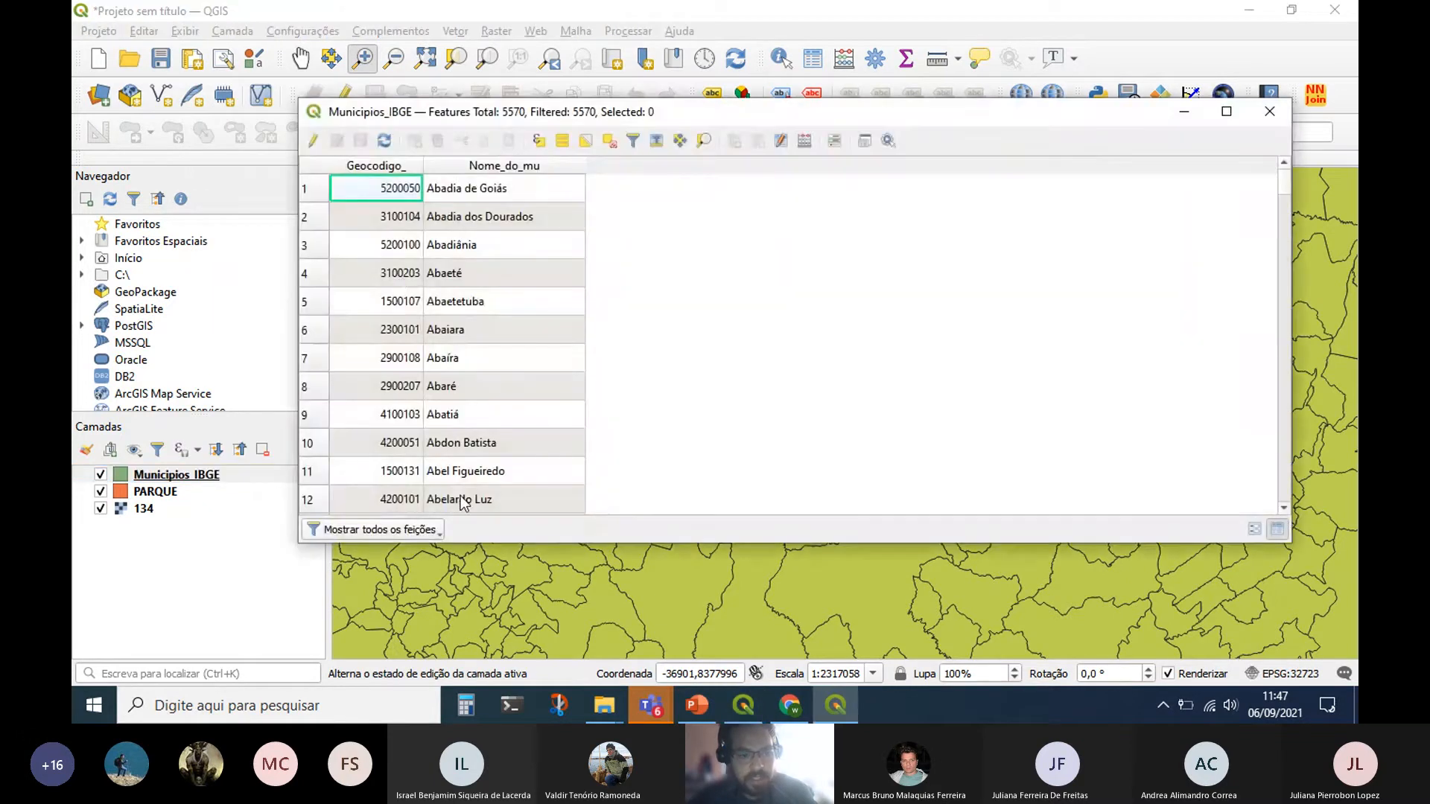
pyautogui.click(1270, 111)
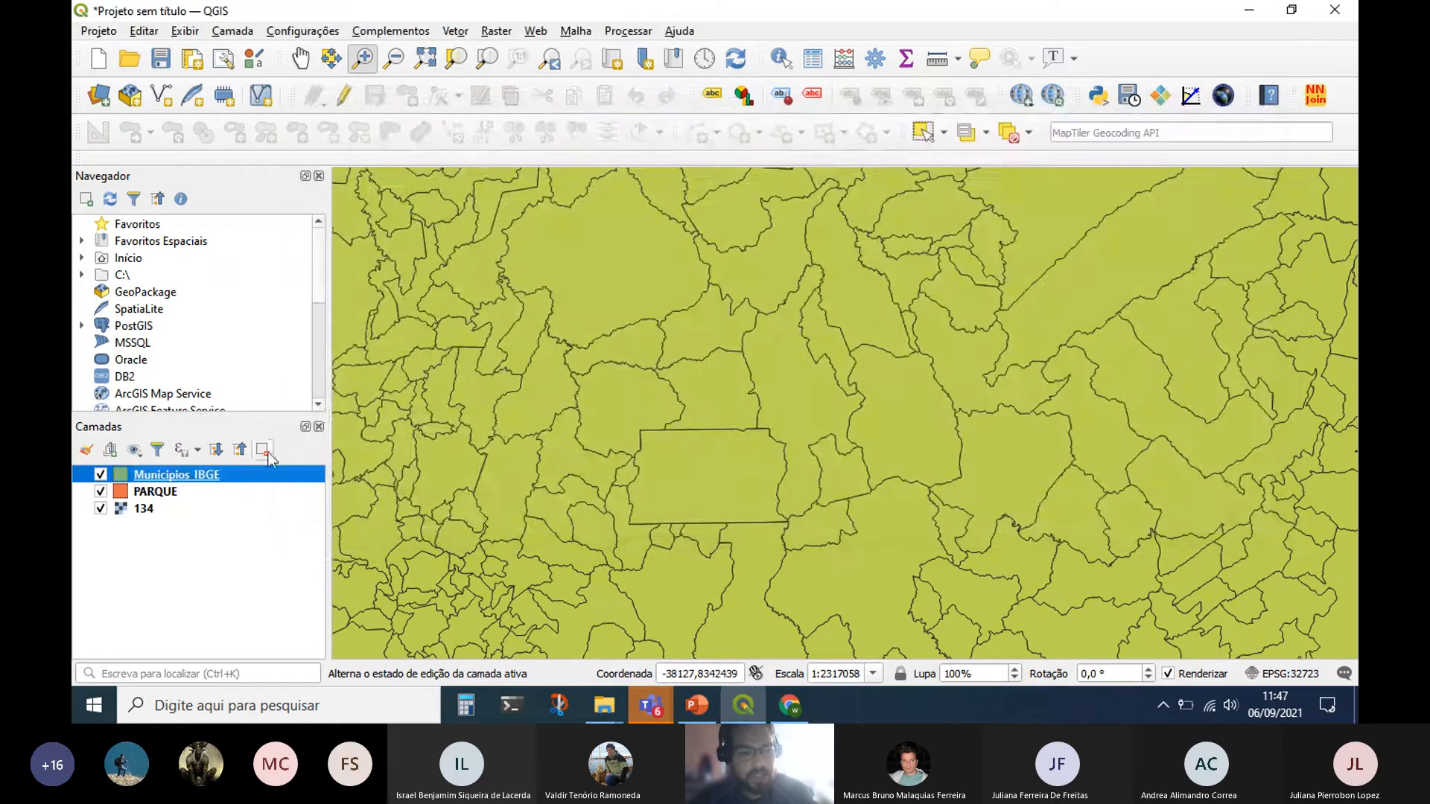
# Set the data source encoding of the Municipios_IBGE layer to latin1 and apply it.
pyautogui.rightClick(219, 472)
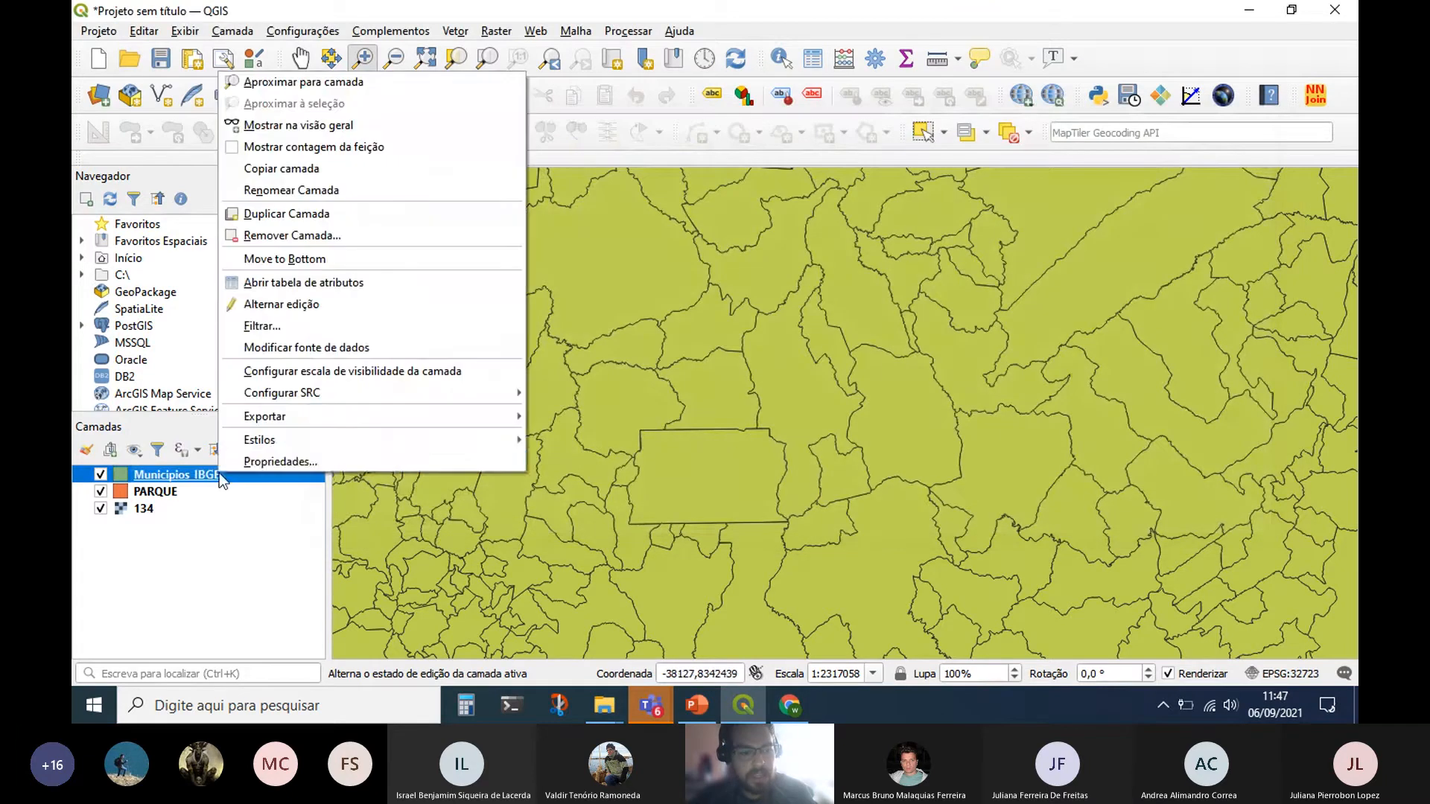
pyautogui.click(323, 467)
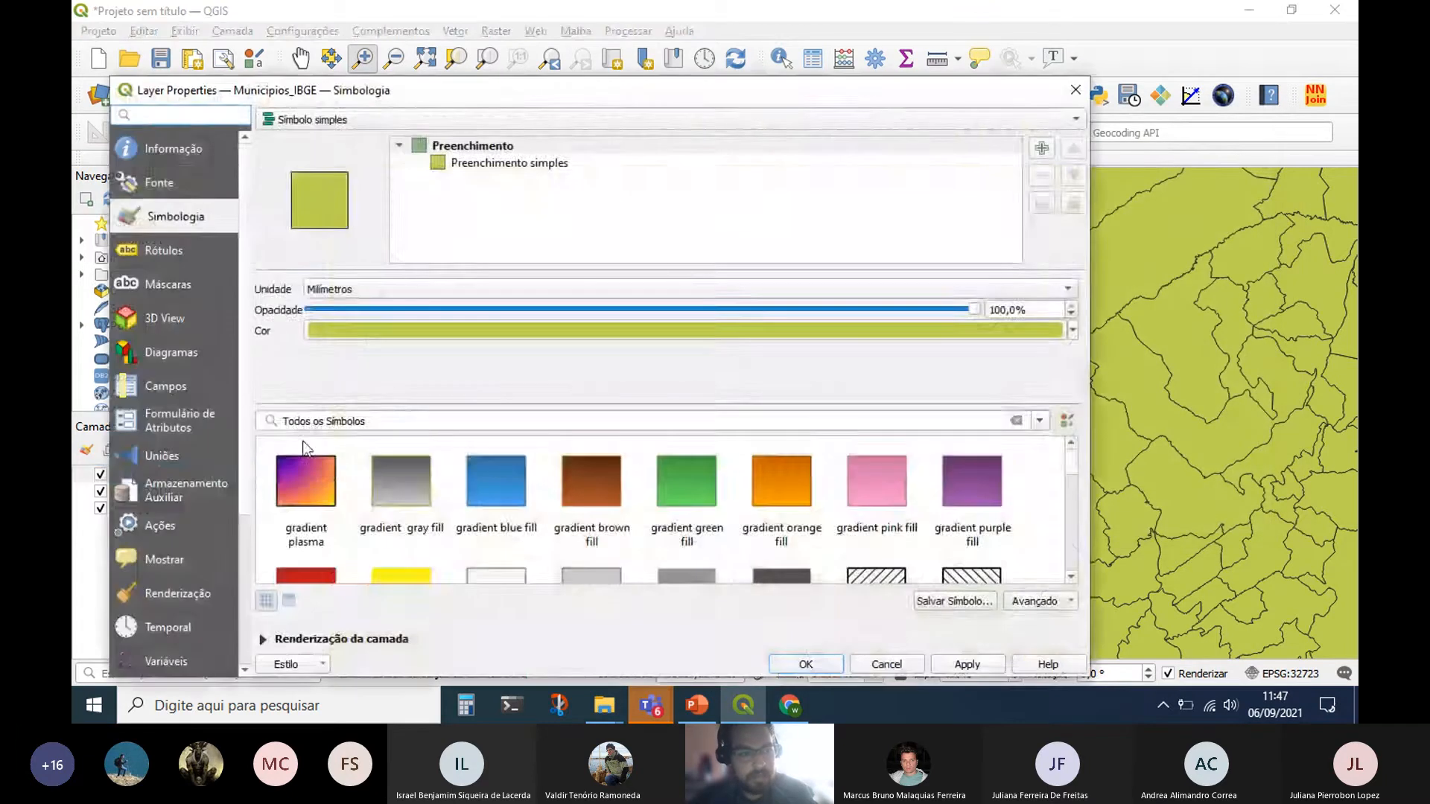
pyautogui.click(174, 183)
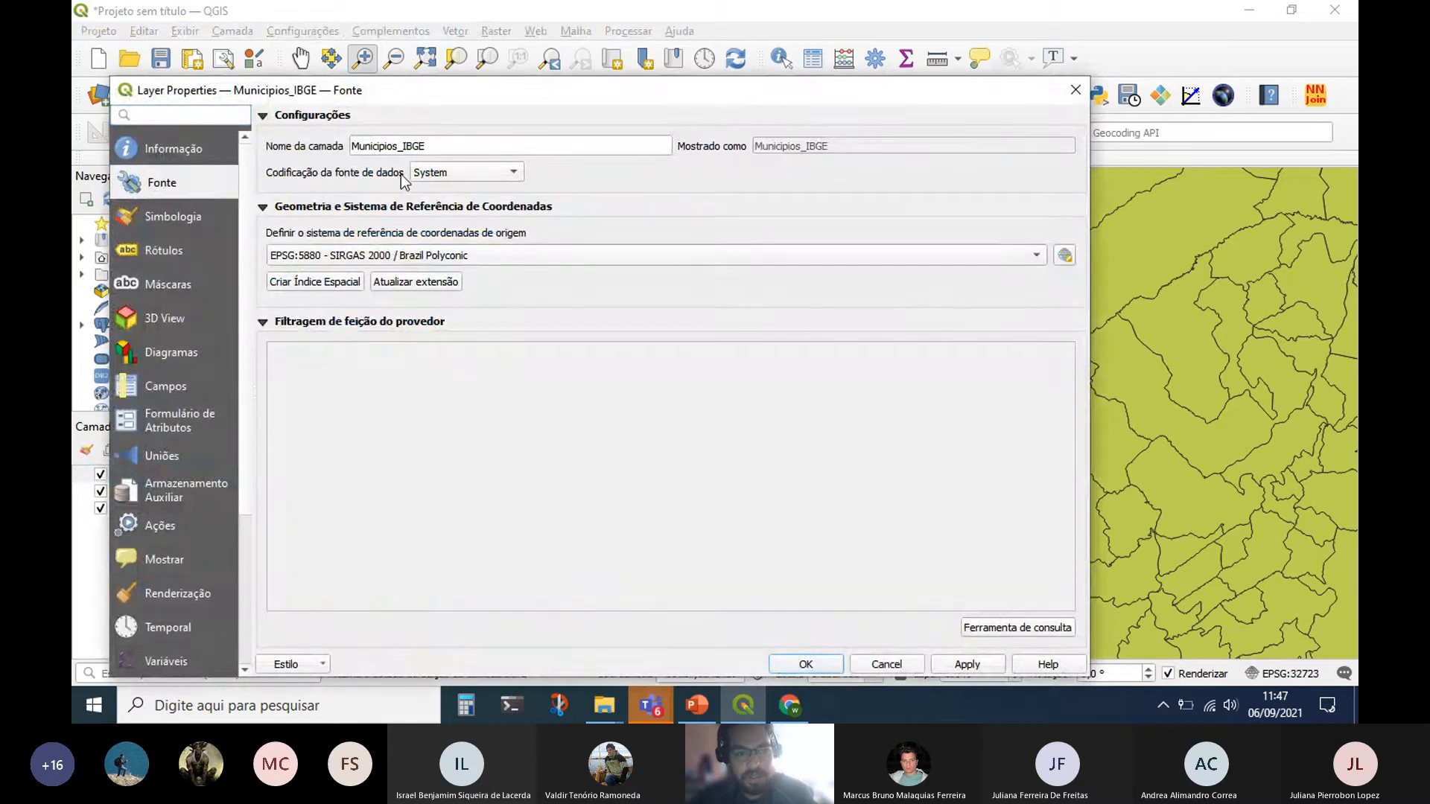
pyautogui.click(461, 177)
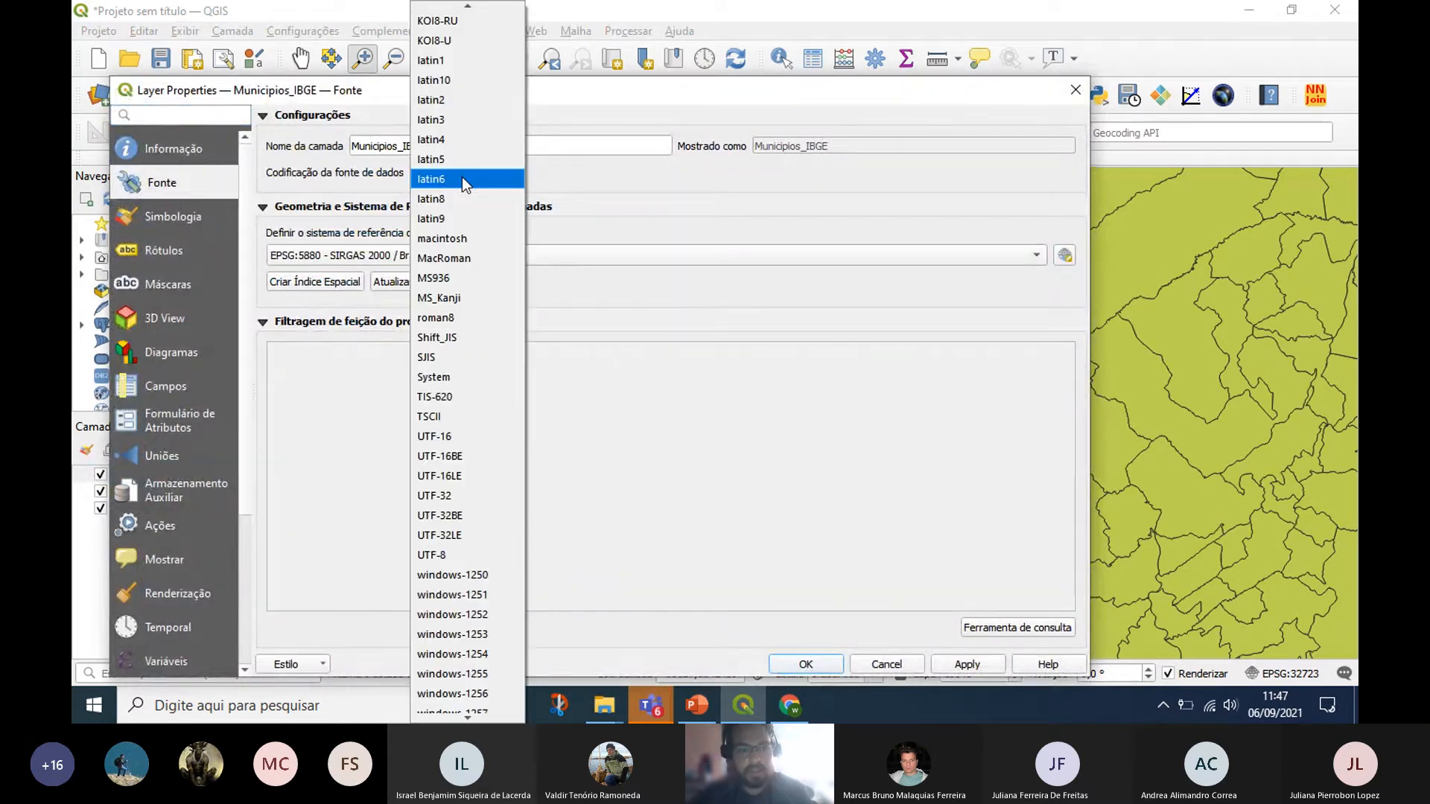
pyautogui.click(442, 60)
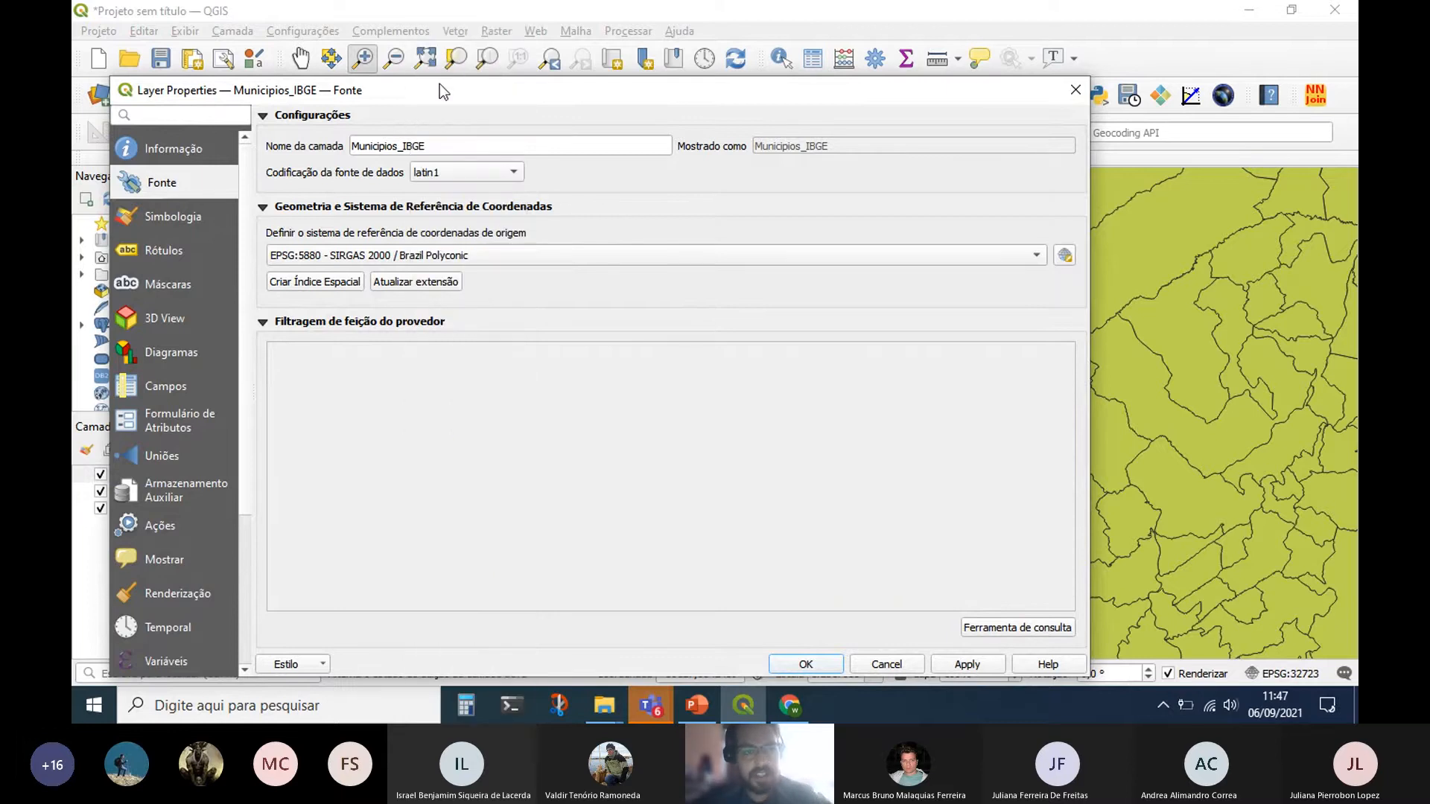
pyautogui.moveTo(440, 83); pyautogui.dragTo(462, 43)
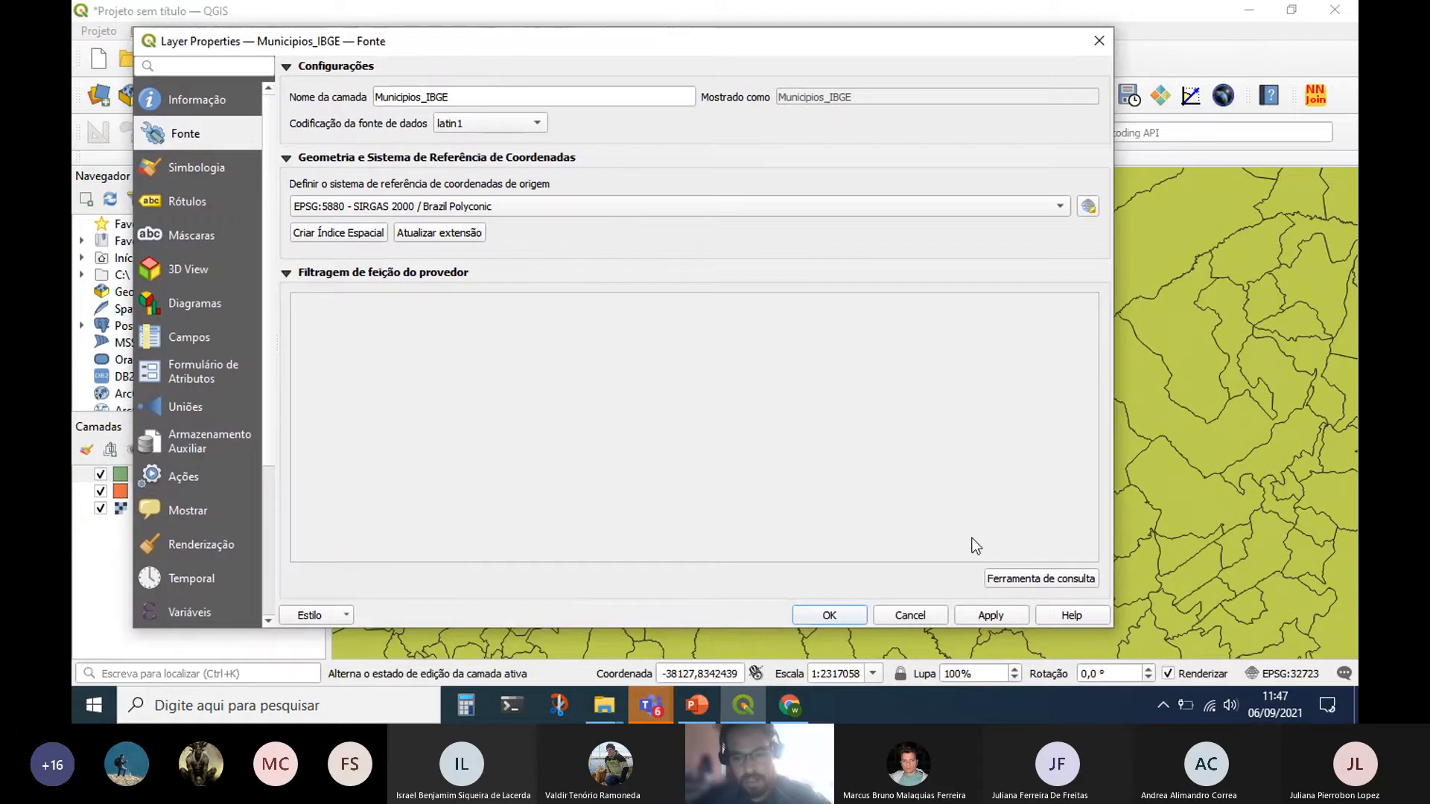
pyautogui.click(991, 615)
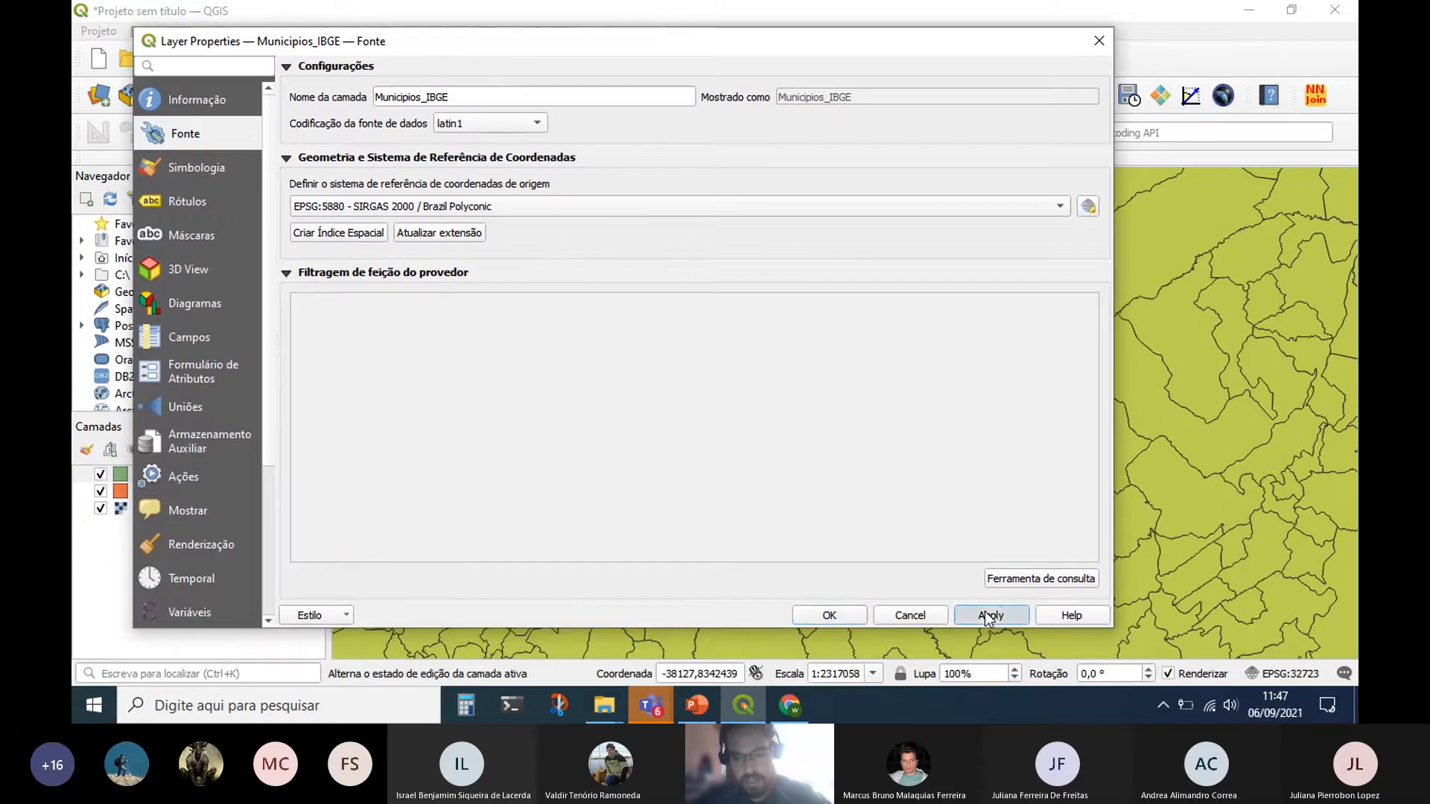
pyautogui.click(828, 617)
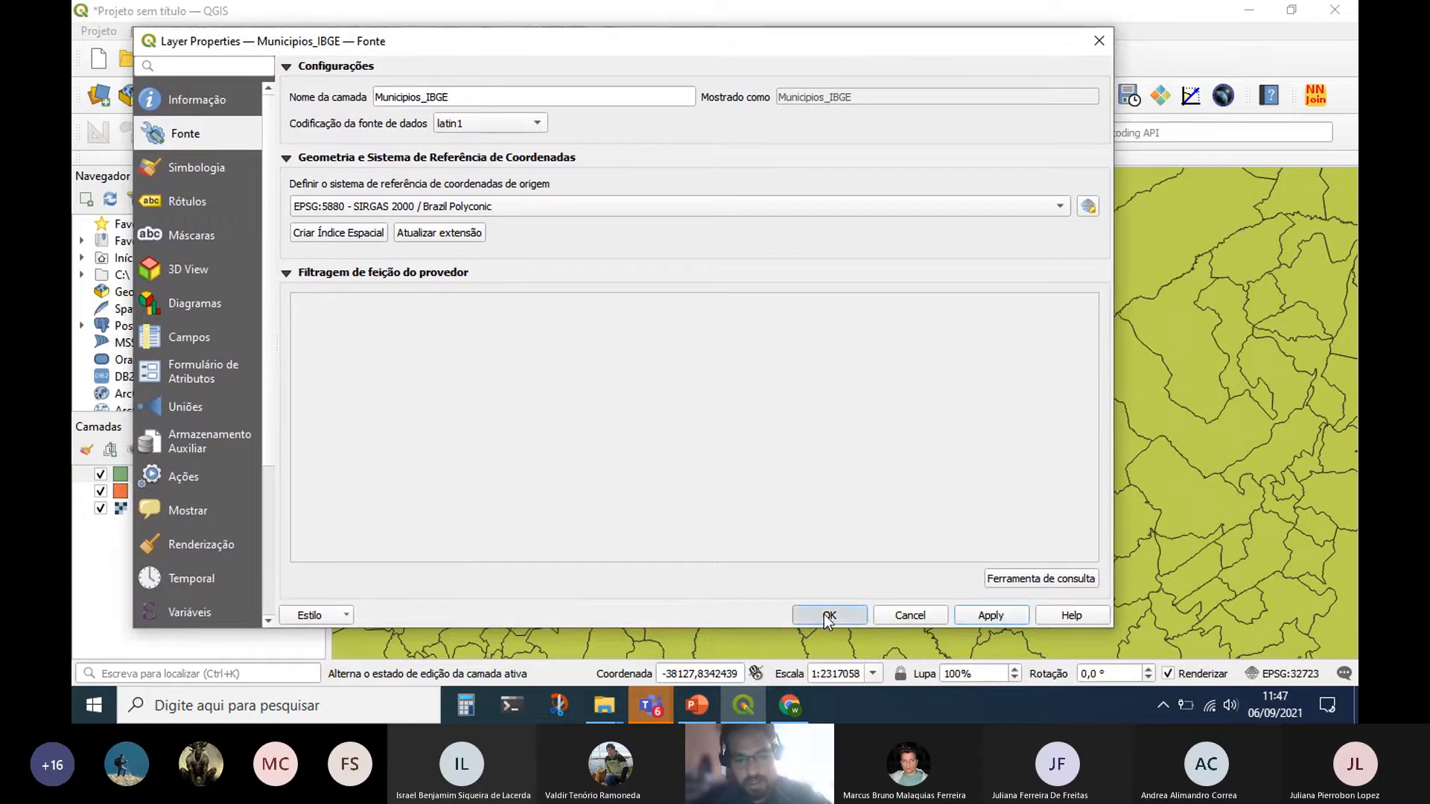
# Check how the municipality names are displayed in the Municipios_IBGE attribute table and close it.
pyautogui.click(216, 476)
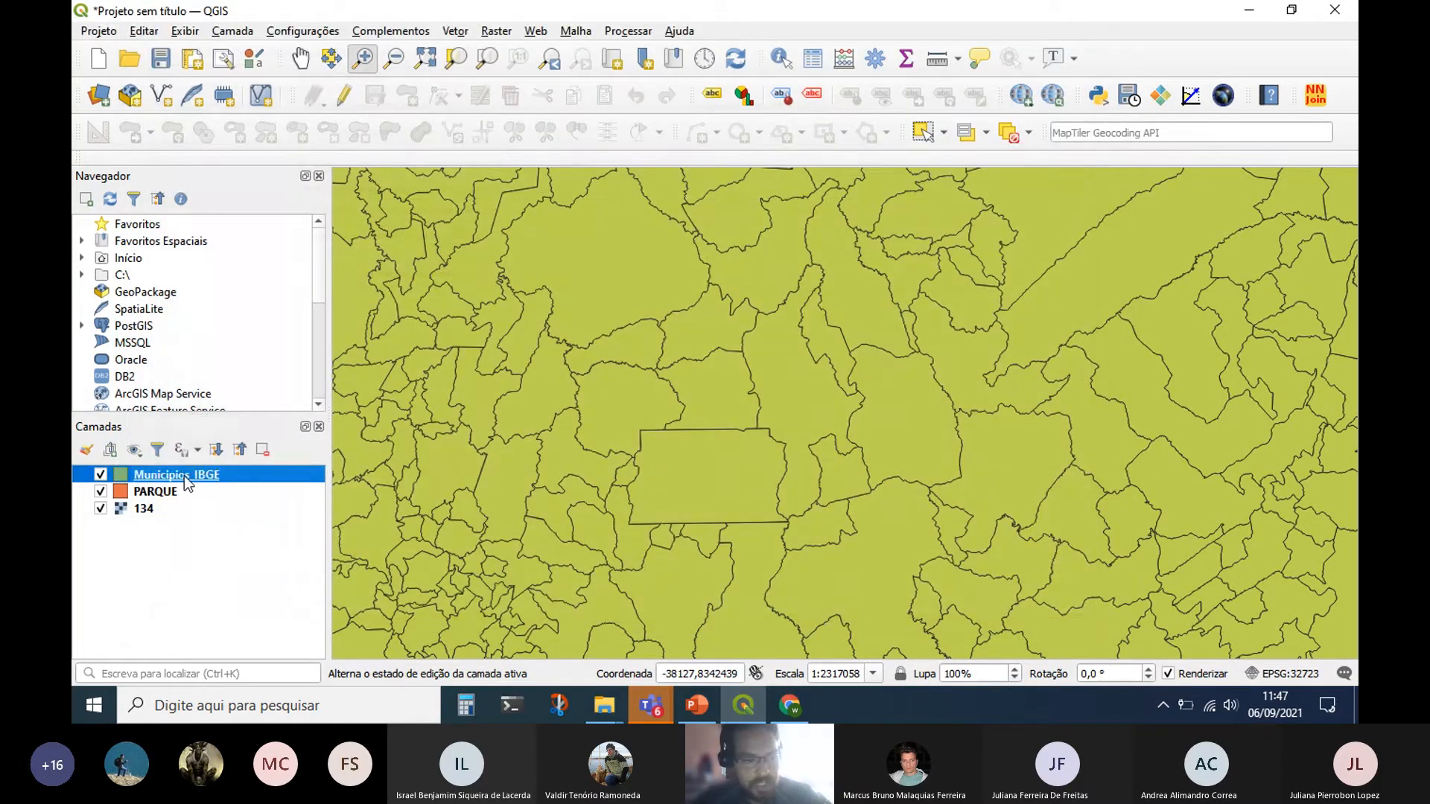
pyautogui.rightClick(187, 482)
pyautogui.click(364, 288)
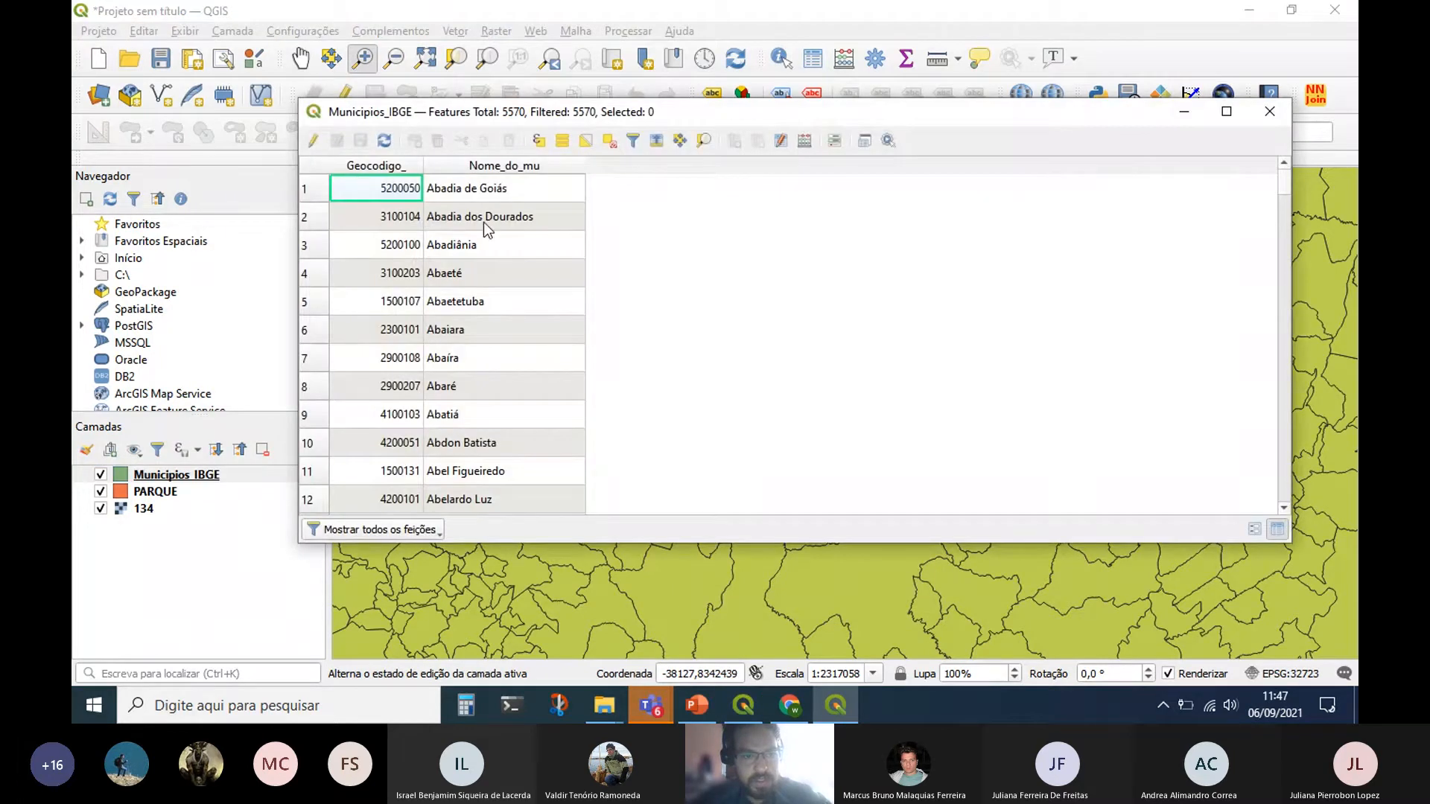
pyautogui.click(1269, 111)
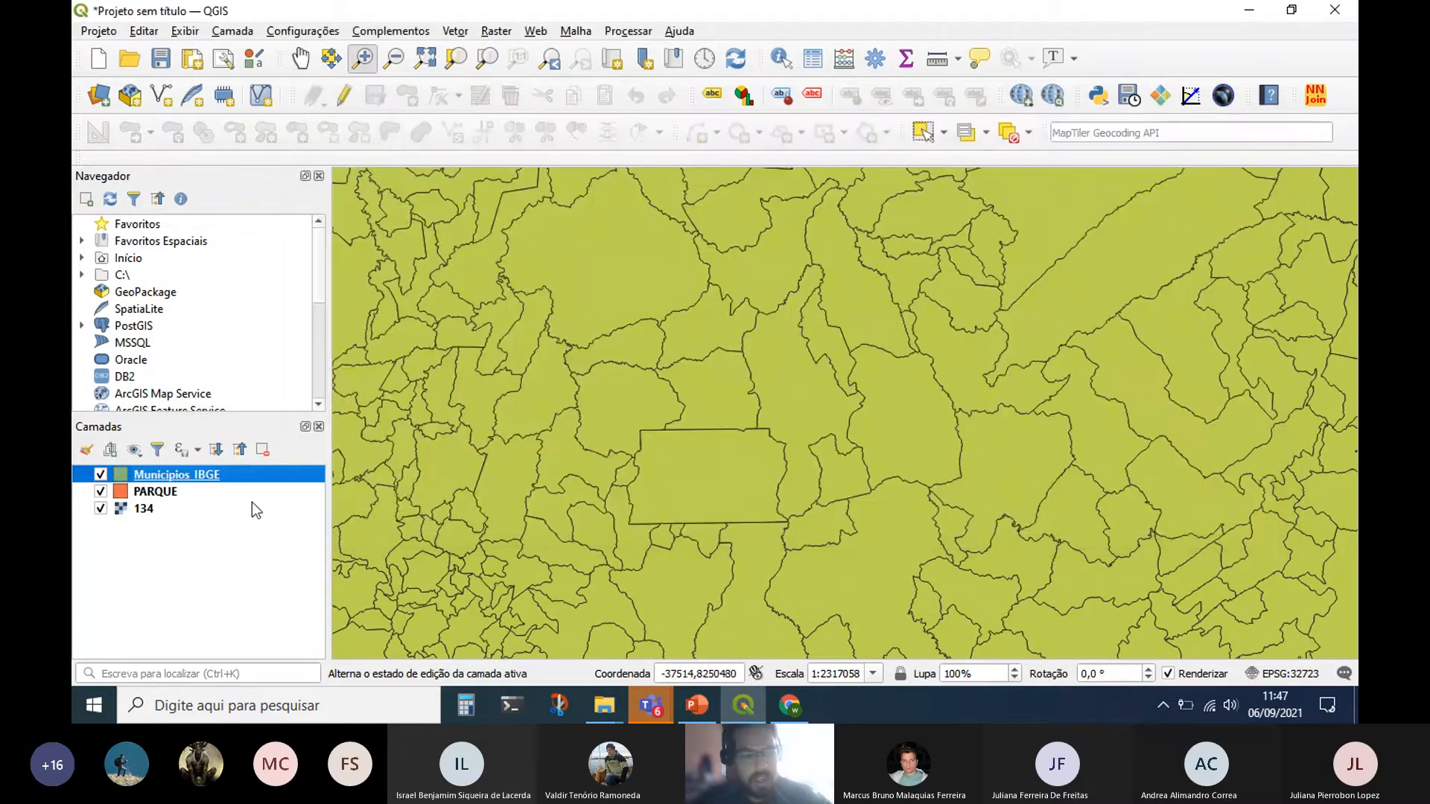
# Set the data source encoding of the Municipios_IBGE layer to UTF-8 and accept the layer properties.
pyautogui.rightClick(171, 475)
pyautogui.click(231, 471)
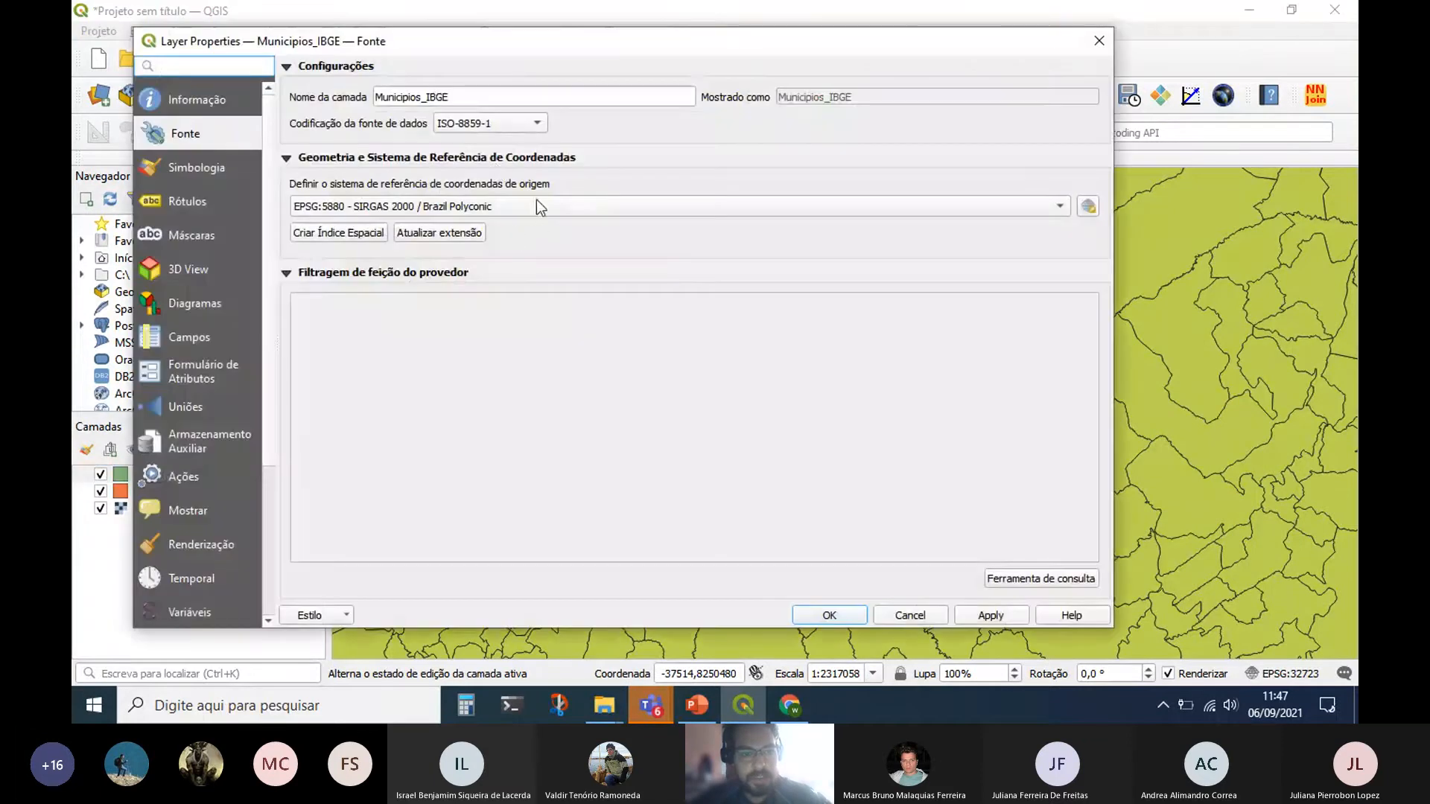
pyautogui.click(498, 121)
pyautogui.scroll(-15, 502, 440)
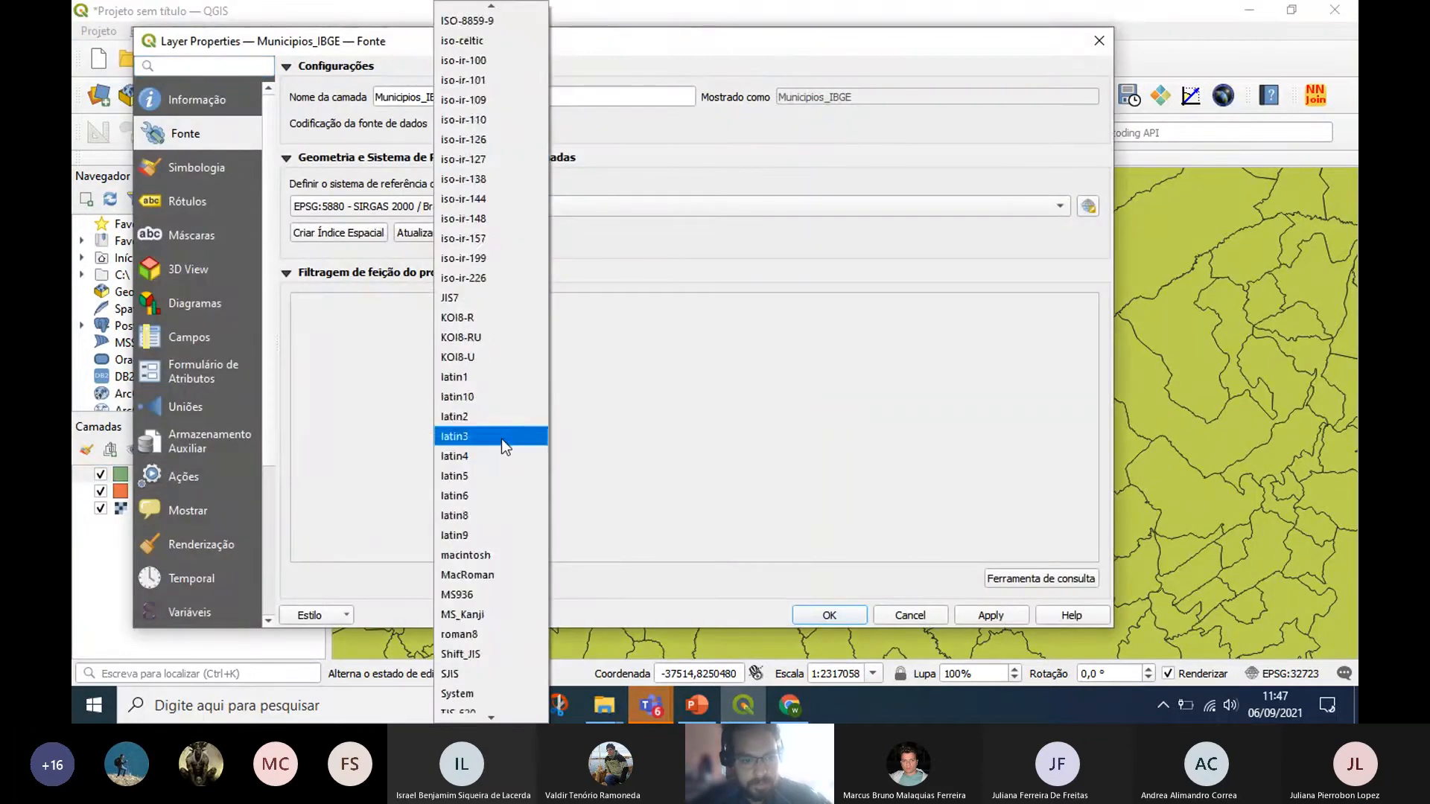
pyautogui.scroll(2, 506, 445)
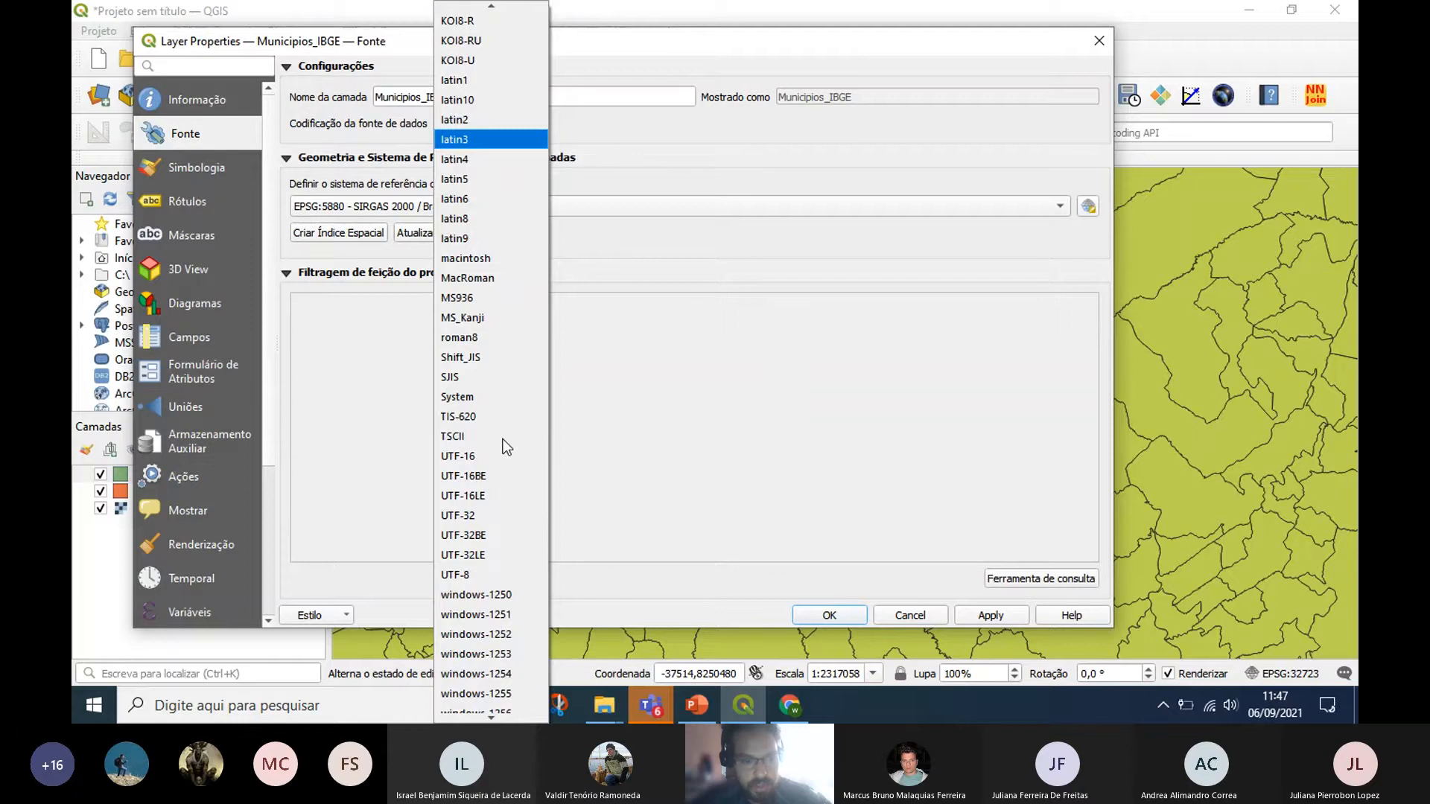
pyautogui.click(497, 575)
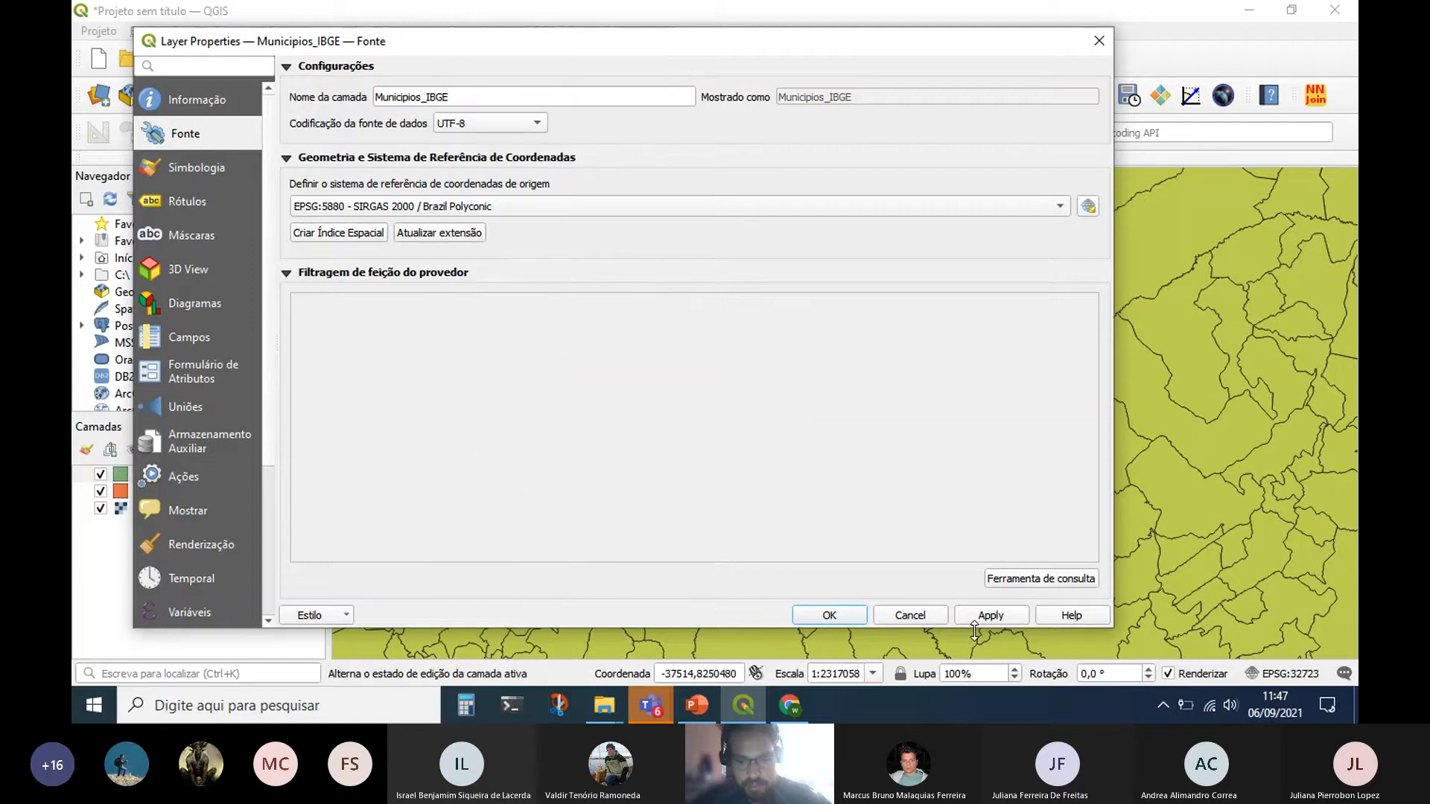
pyautogui.click(814, 618)
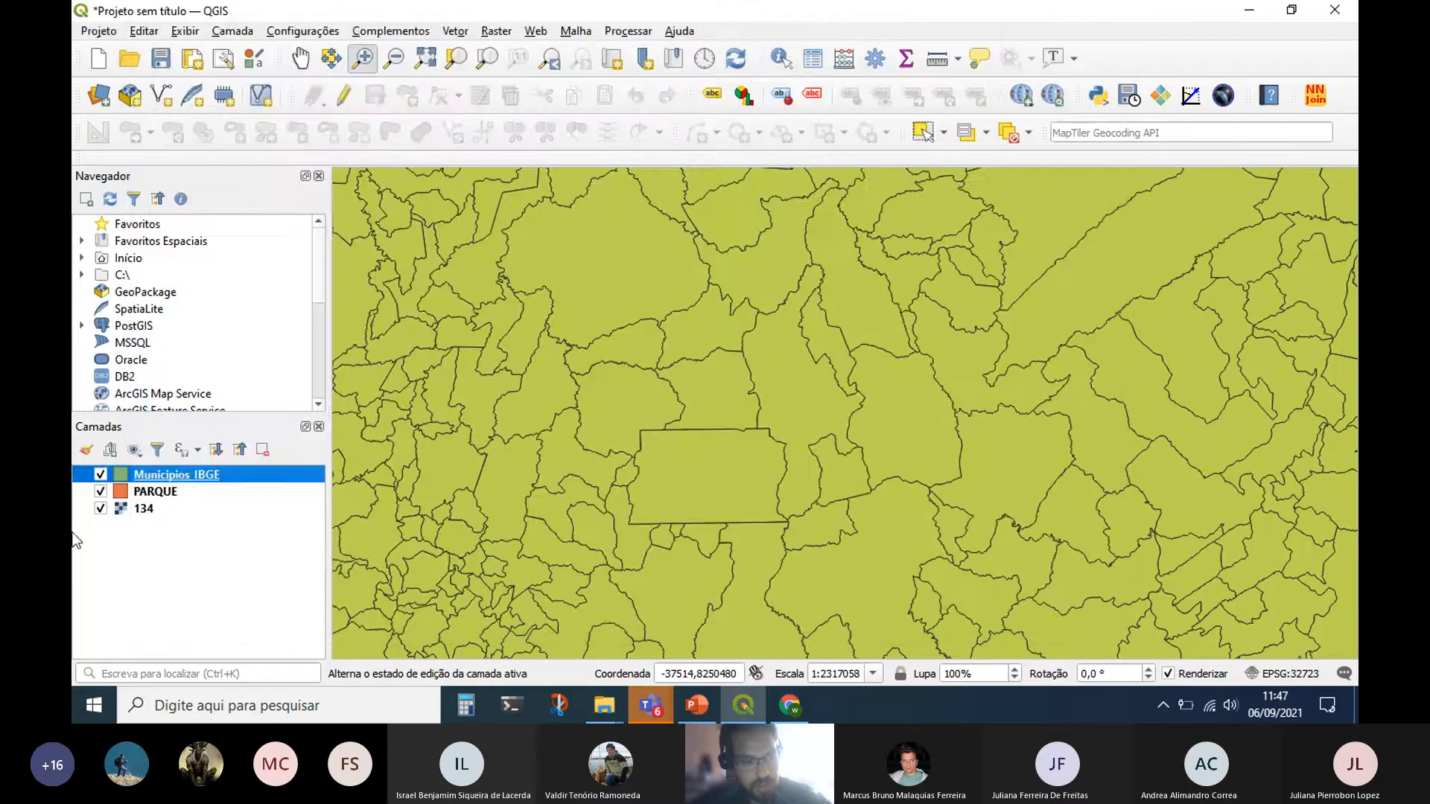
# Examine how the accented municipality names are displayed throughout the Nome_do_mu column of the Municipios_IBGE attribute table, and close it.
pyautogui.rightClick(197, 484)
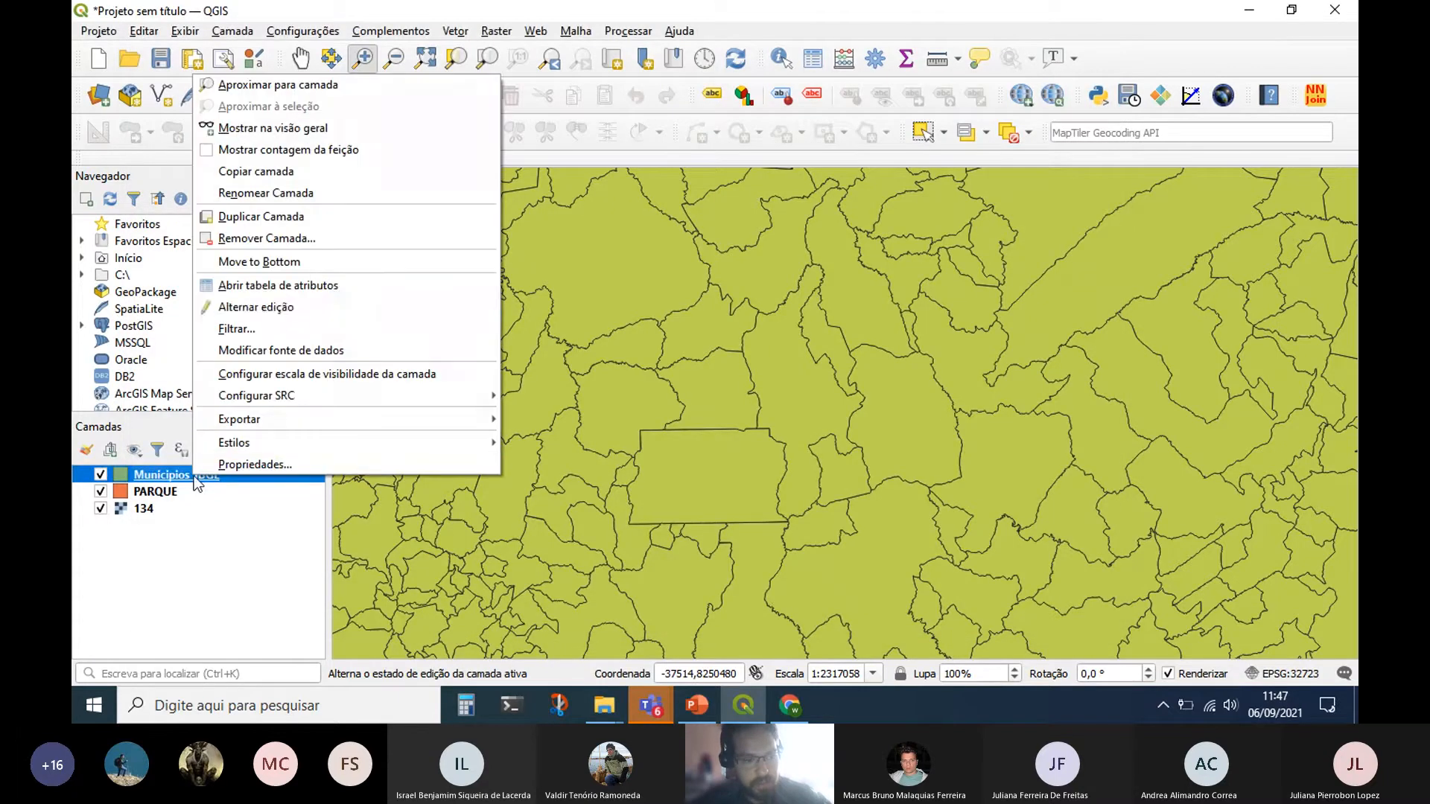
pyautogui.click(330, 289)
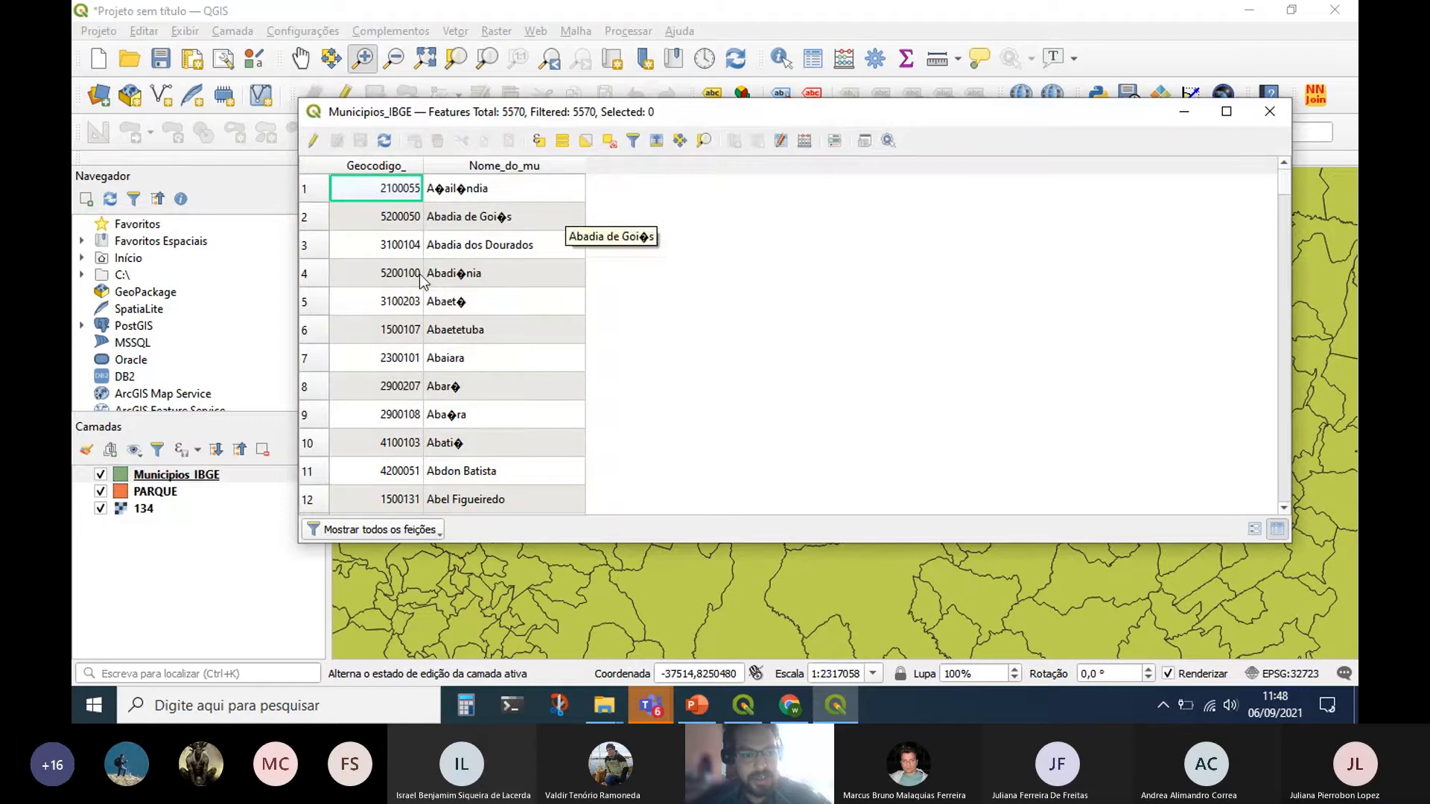
pyautogui.scroll(-1, 458, 402)
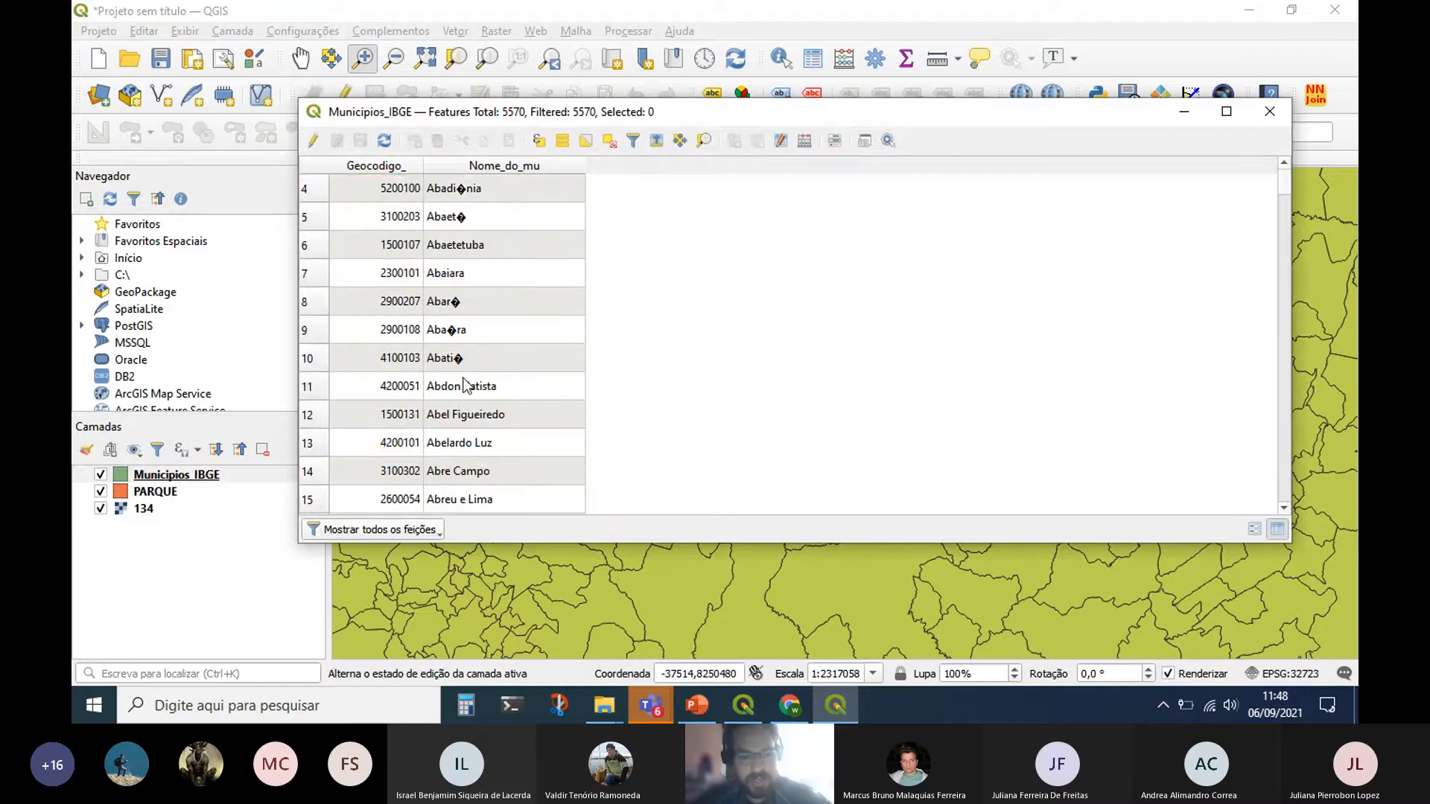
pyautogui.scroll(-4, 462, 380)
pyautogui.scroll(-1, 464, 360)
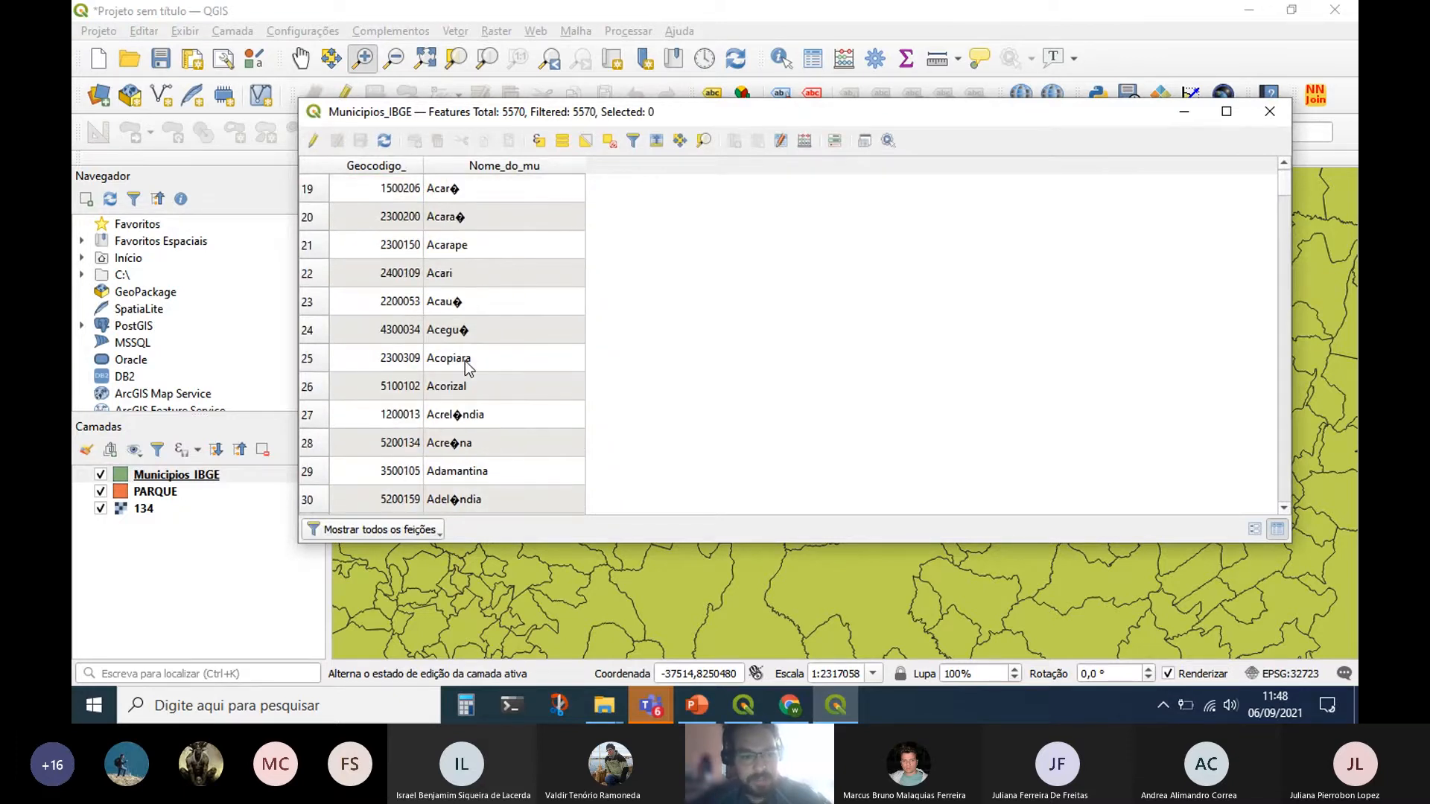
pyautogui.scroll(-1, 467, 367)
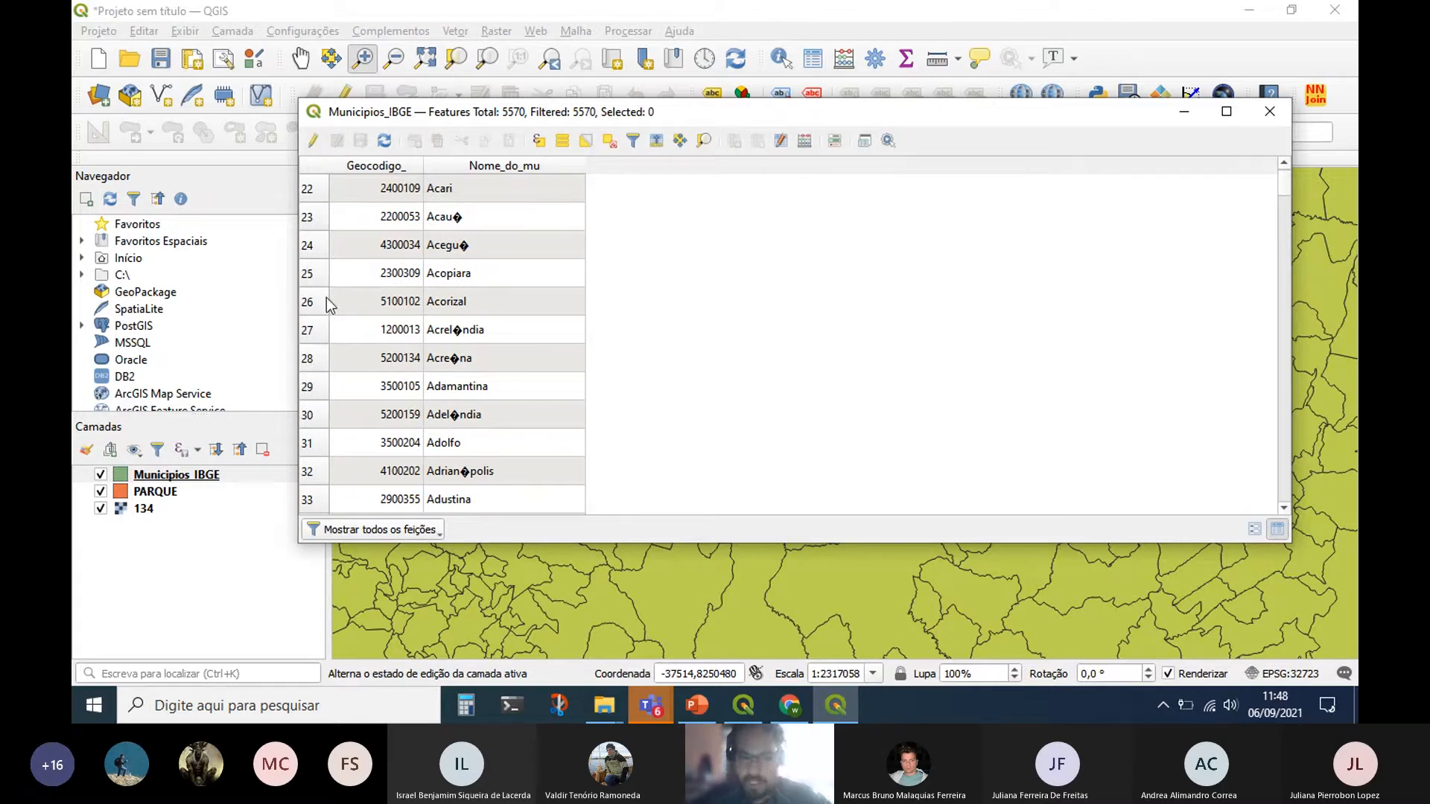
pyautogui.scroll(-3, 533, 439)
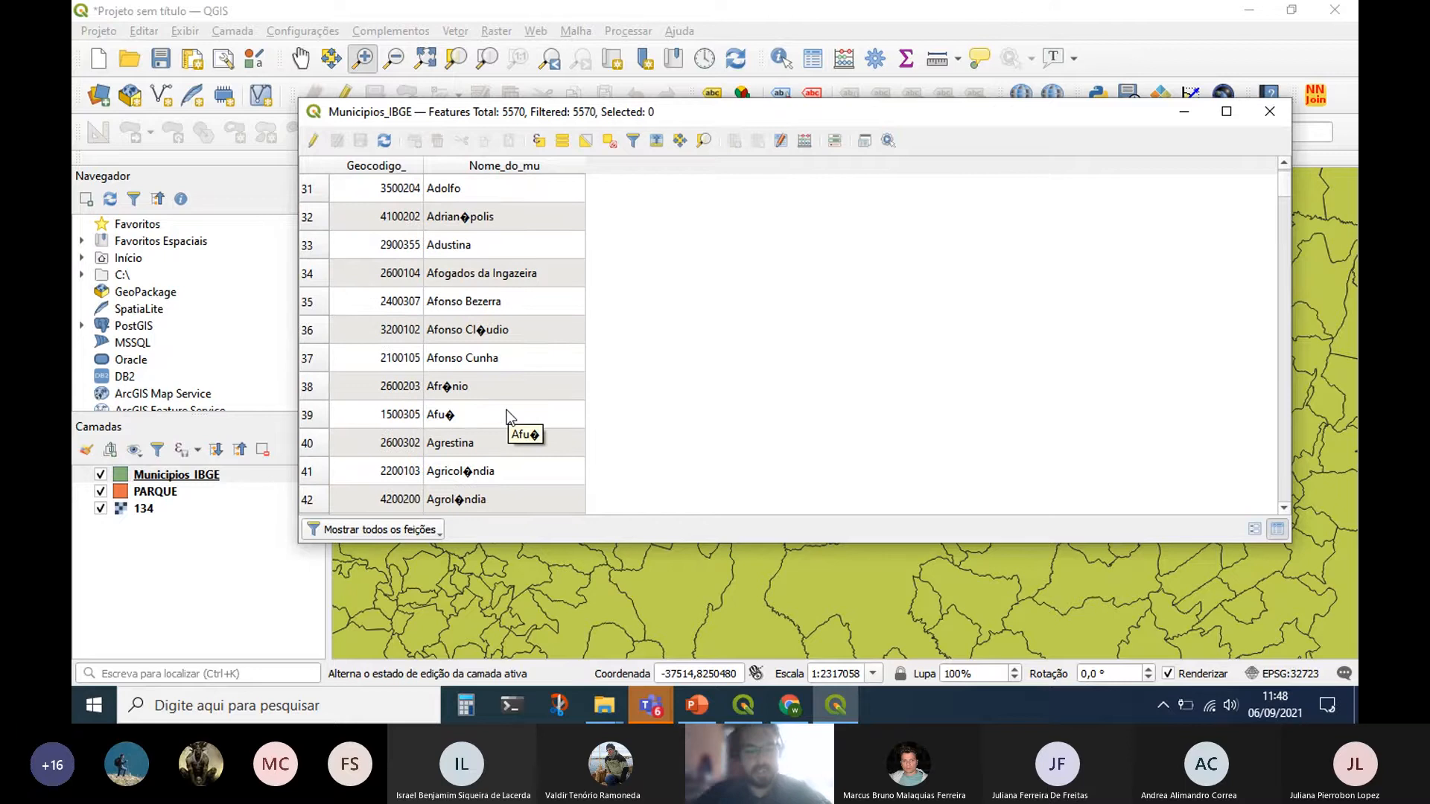
pyautogui.scroll(-2, 506, 417)
pyautogui.scroll(-2, 506, 417)
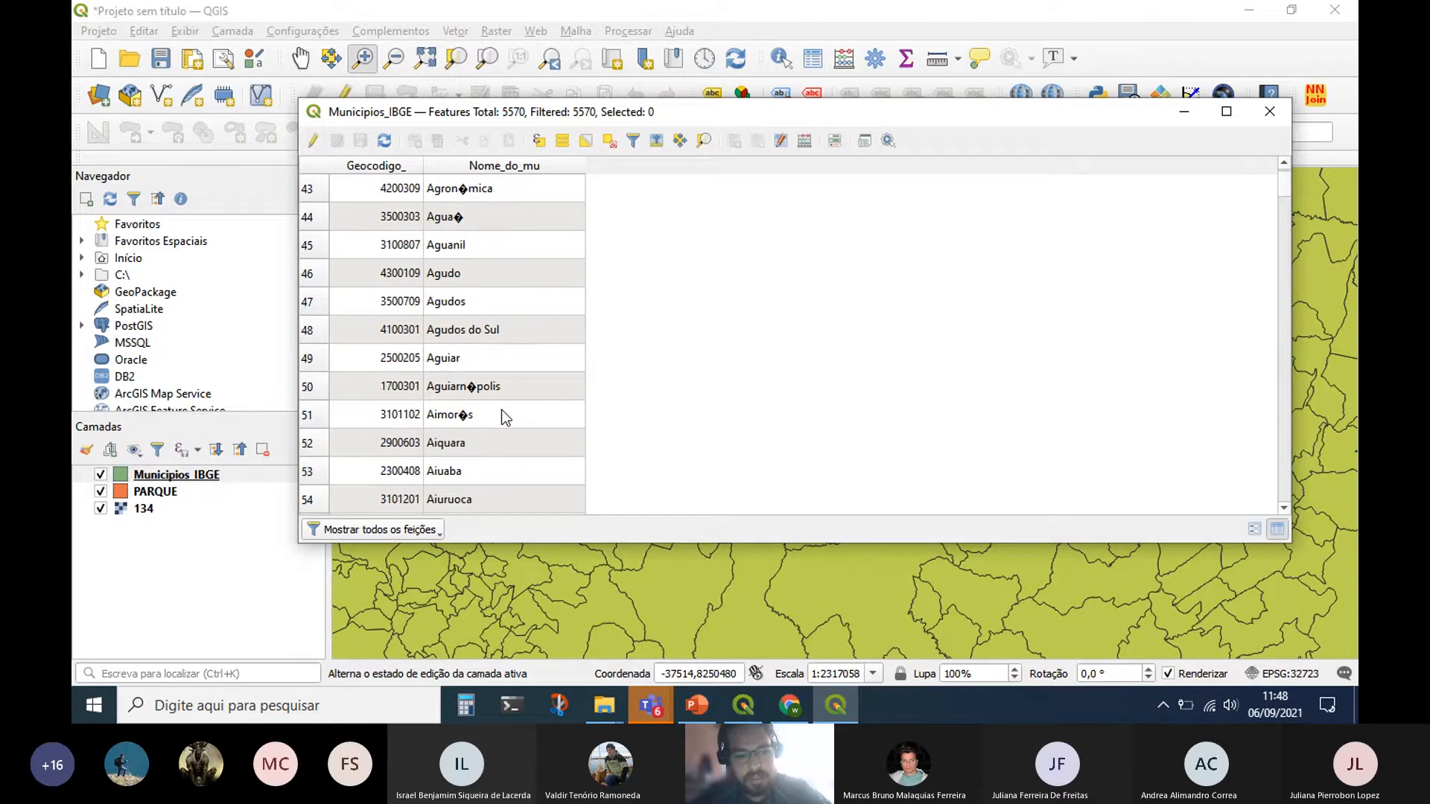
pyautogui.scroll(-8, 503, 417)
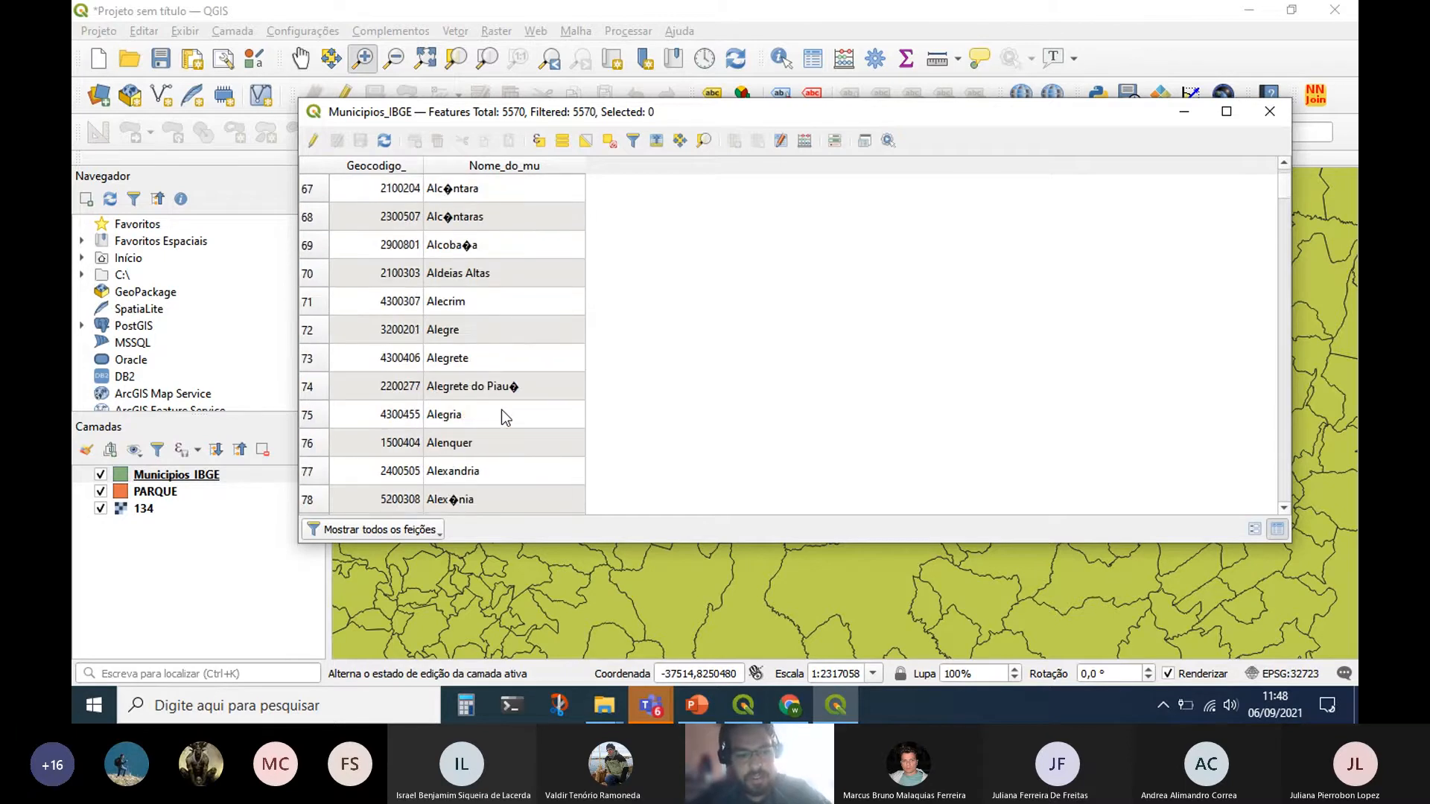
pyautogui.scroll(-9, 502, 414)
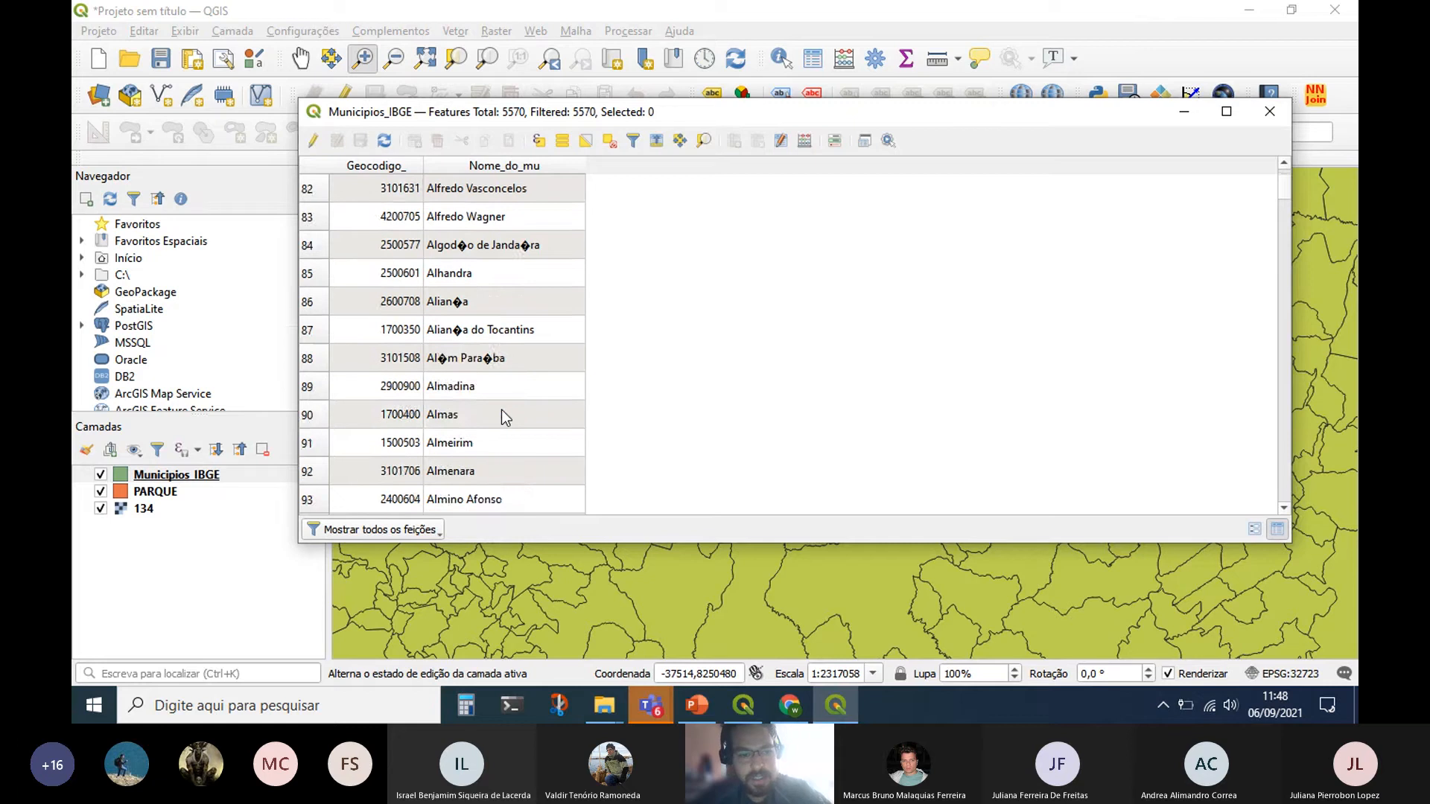
pyautogui.scroll(-2, 502, 414)
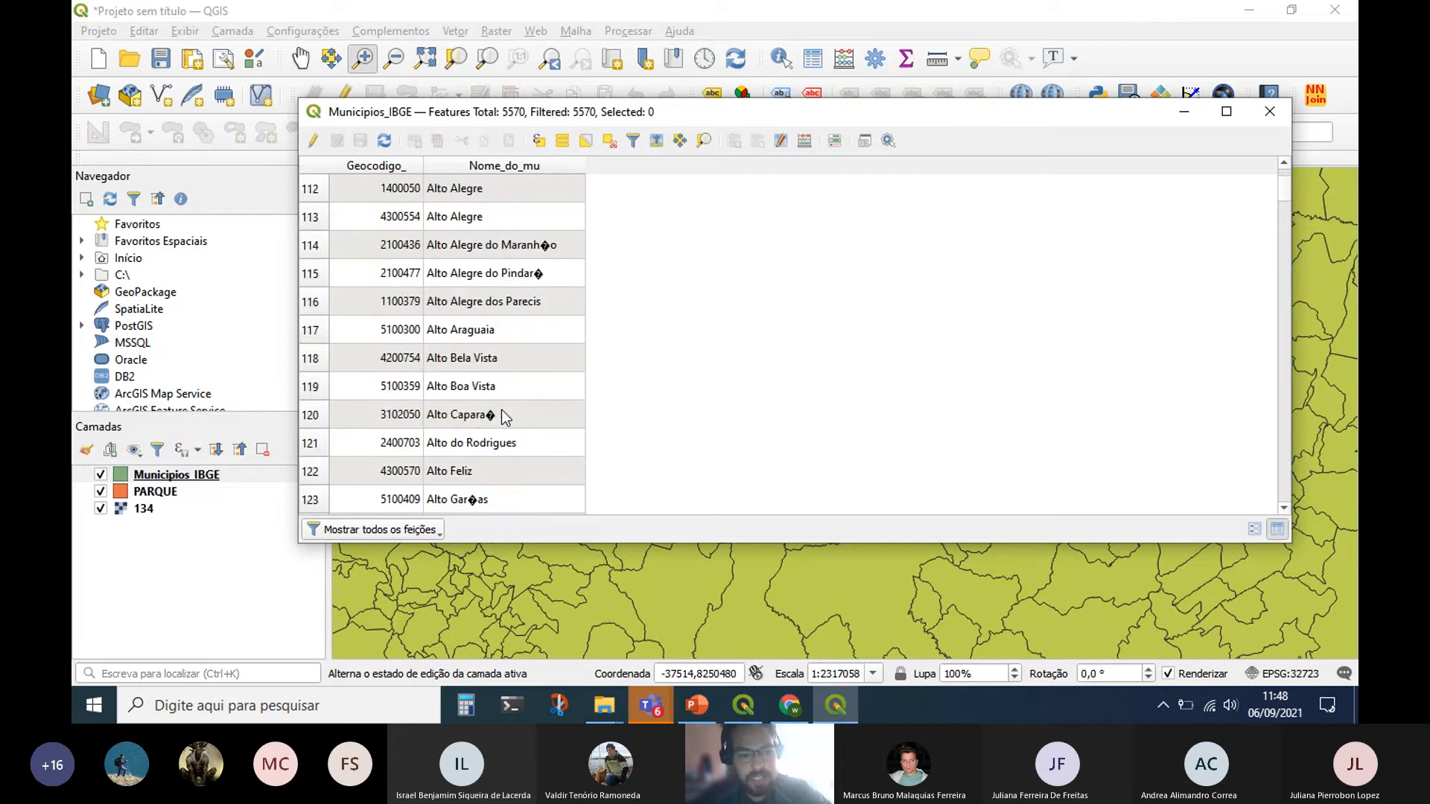
pyautogui.scroll(20, 502, 414)
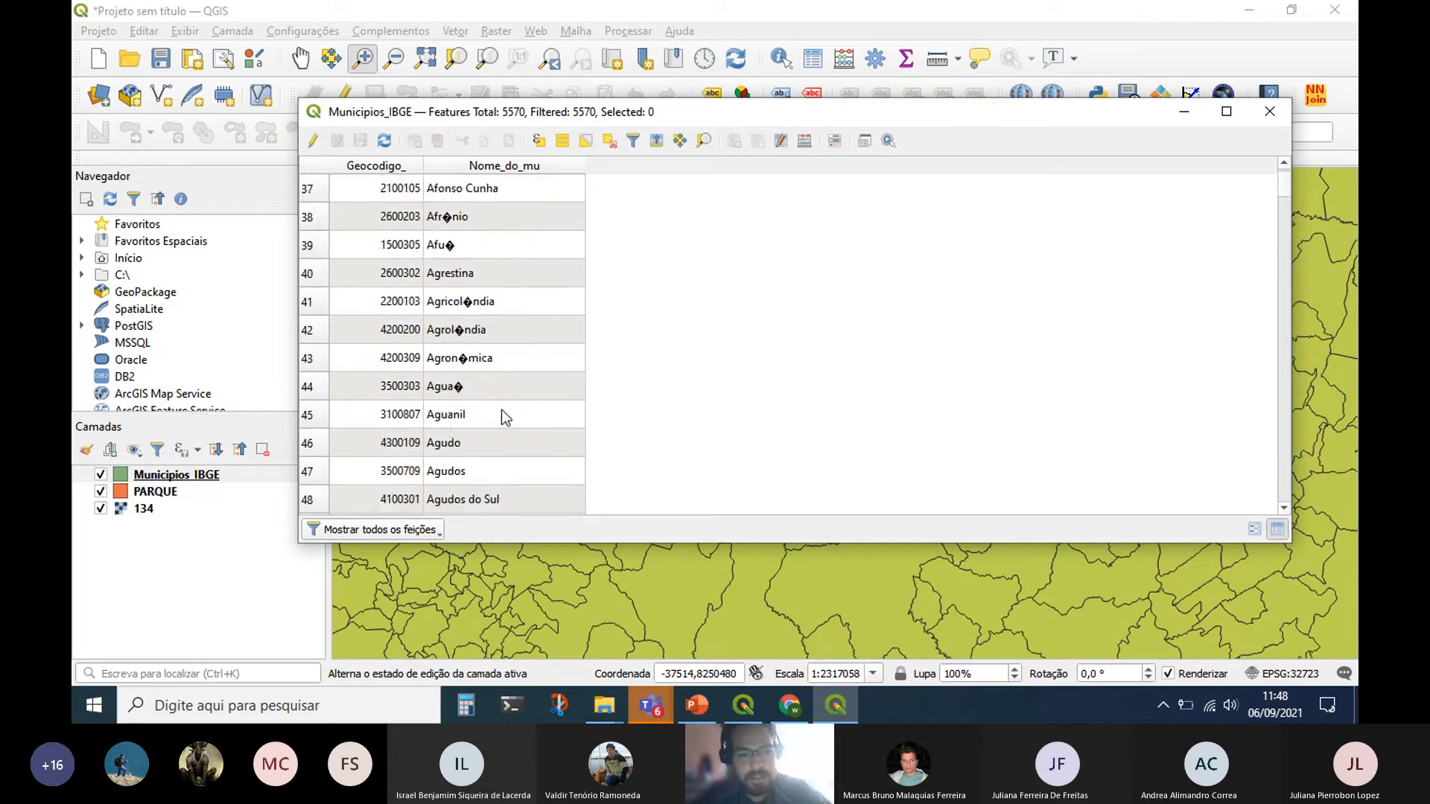
pyautogui.scroll(9, 502, 414)
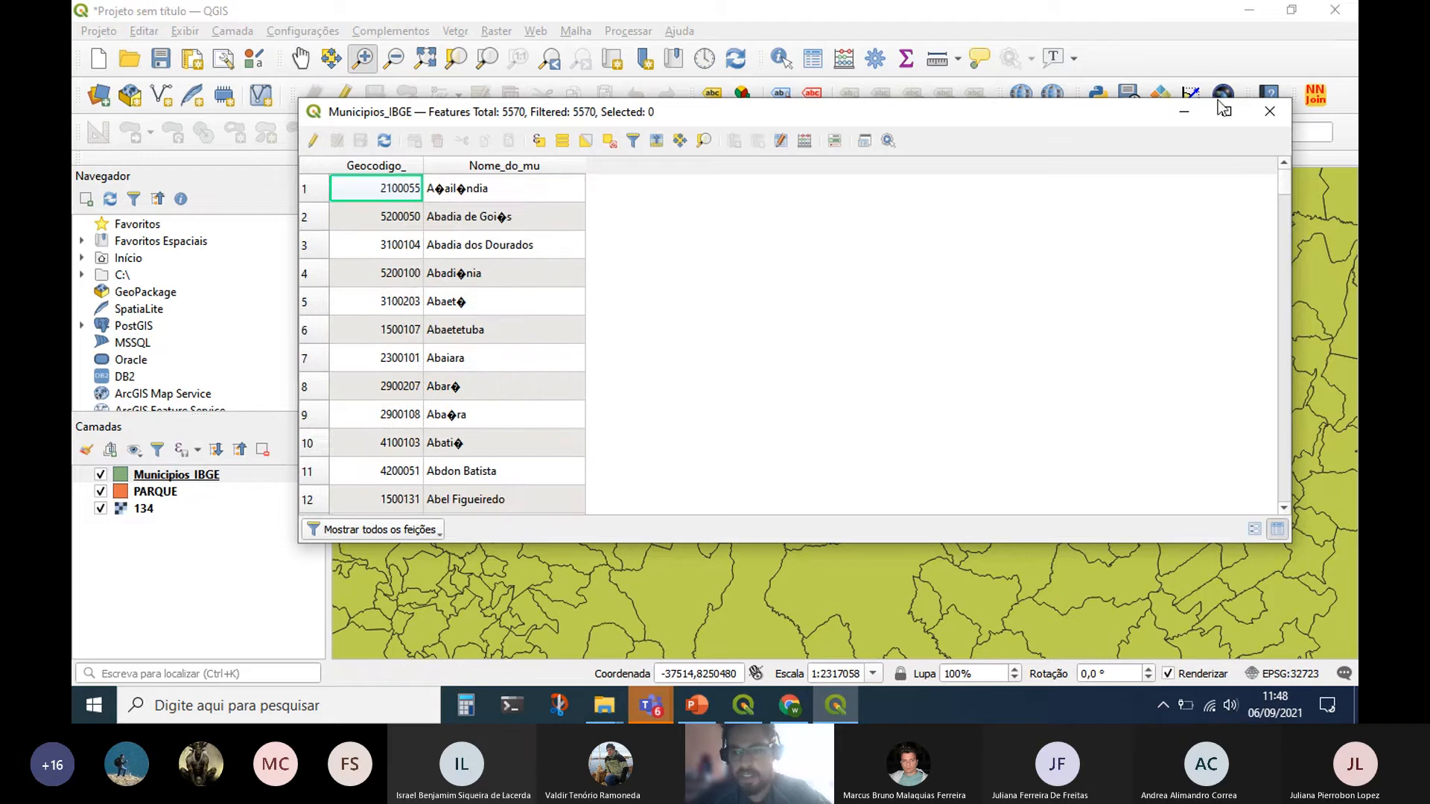
pyautogui.click(1270, 111)
# Set the data source encoding of the Municipios_IBGE layer to latin1, apply it and accept the layer properties.
pyautogui.rightClick(218, 484)
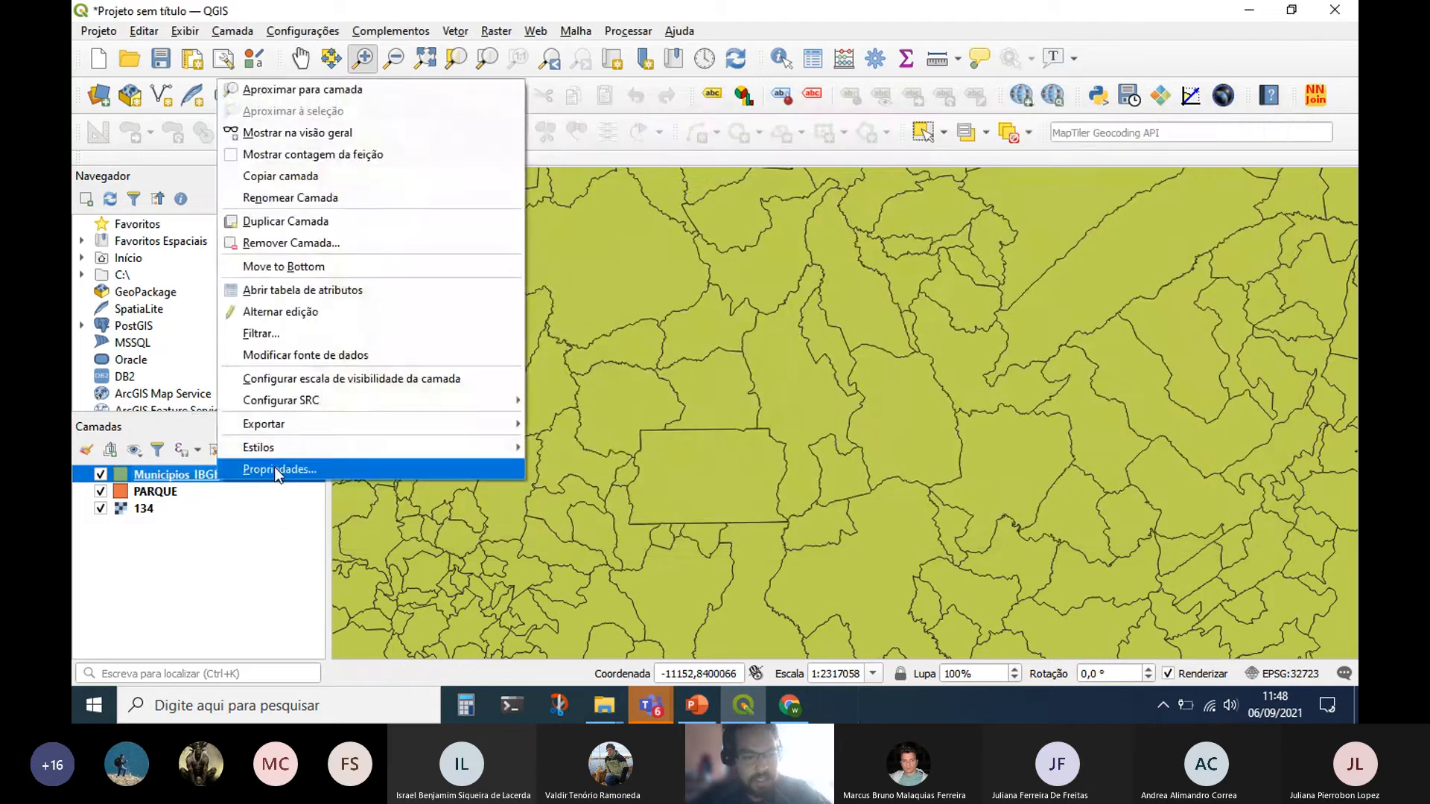
pyautogui.click(277, 469)
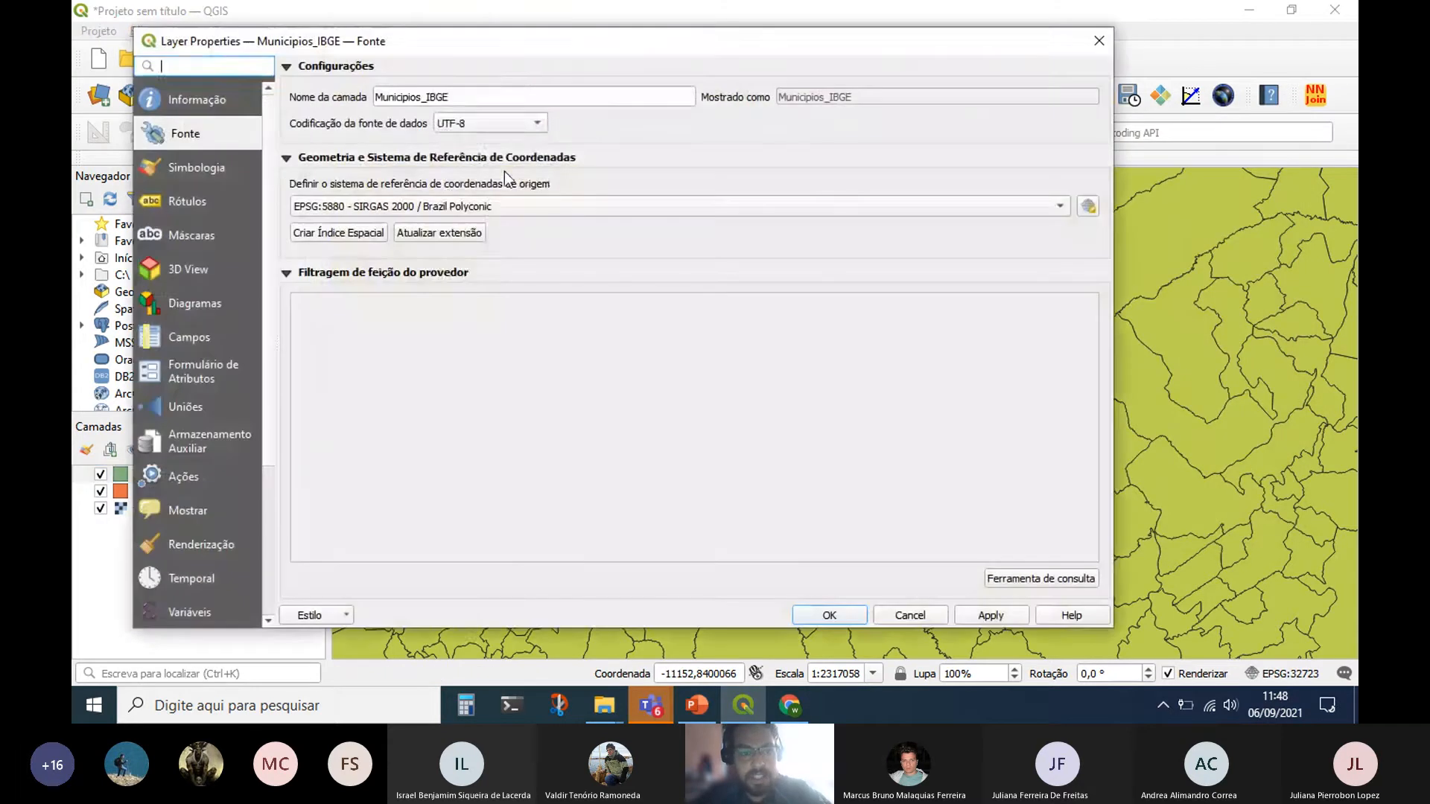
pyautogui.click(479, 122)
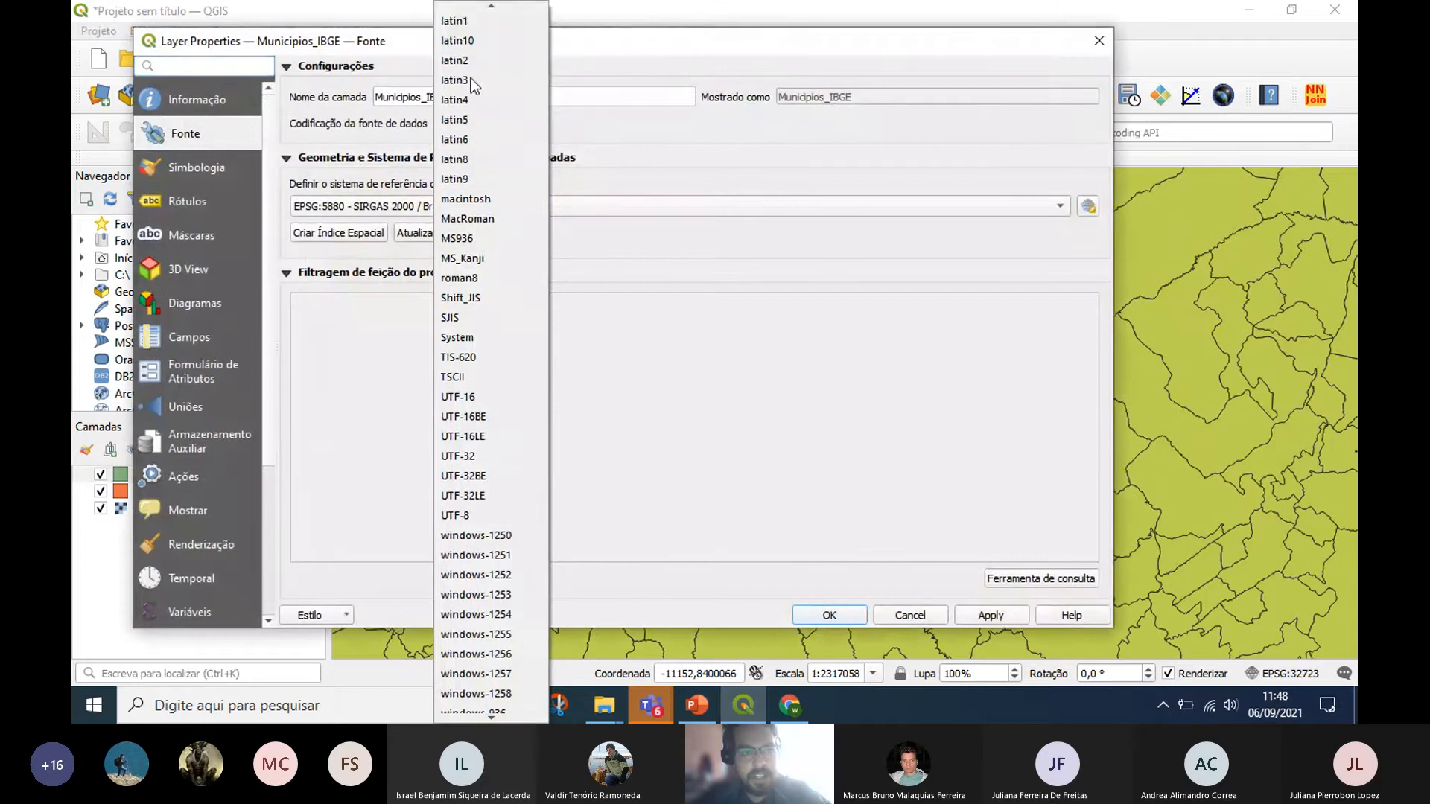
pyautogui.click(454, 20)
pyautogui.click(992, 618)
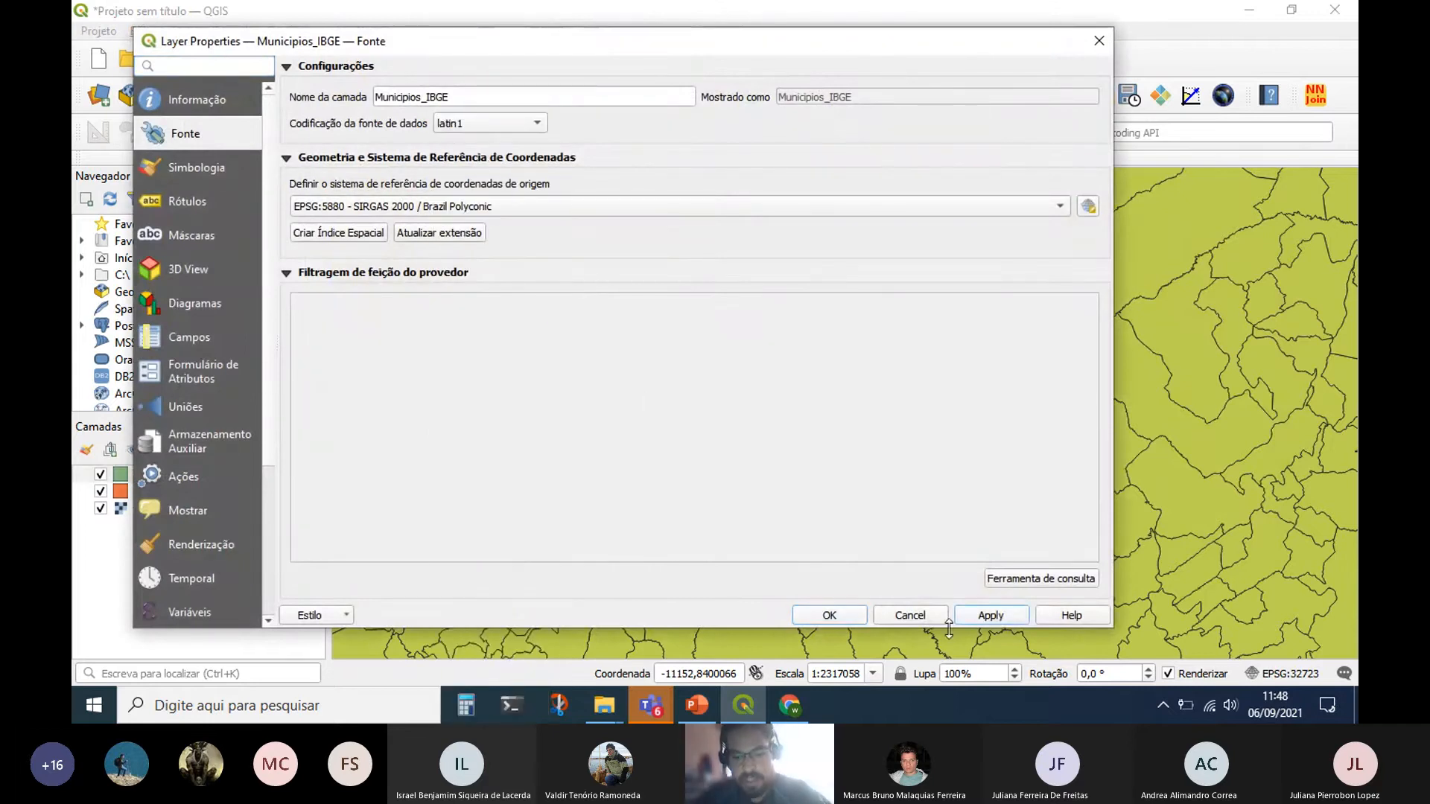
pyautogui.click(816, 621)
# Inspect individual municipality names in the first nine rows of the Municipios_IBGE attribute table and close it.
pyautogui.click(208, 477)
pyautogui.rightClick(208, 476)
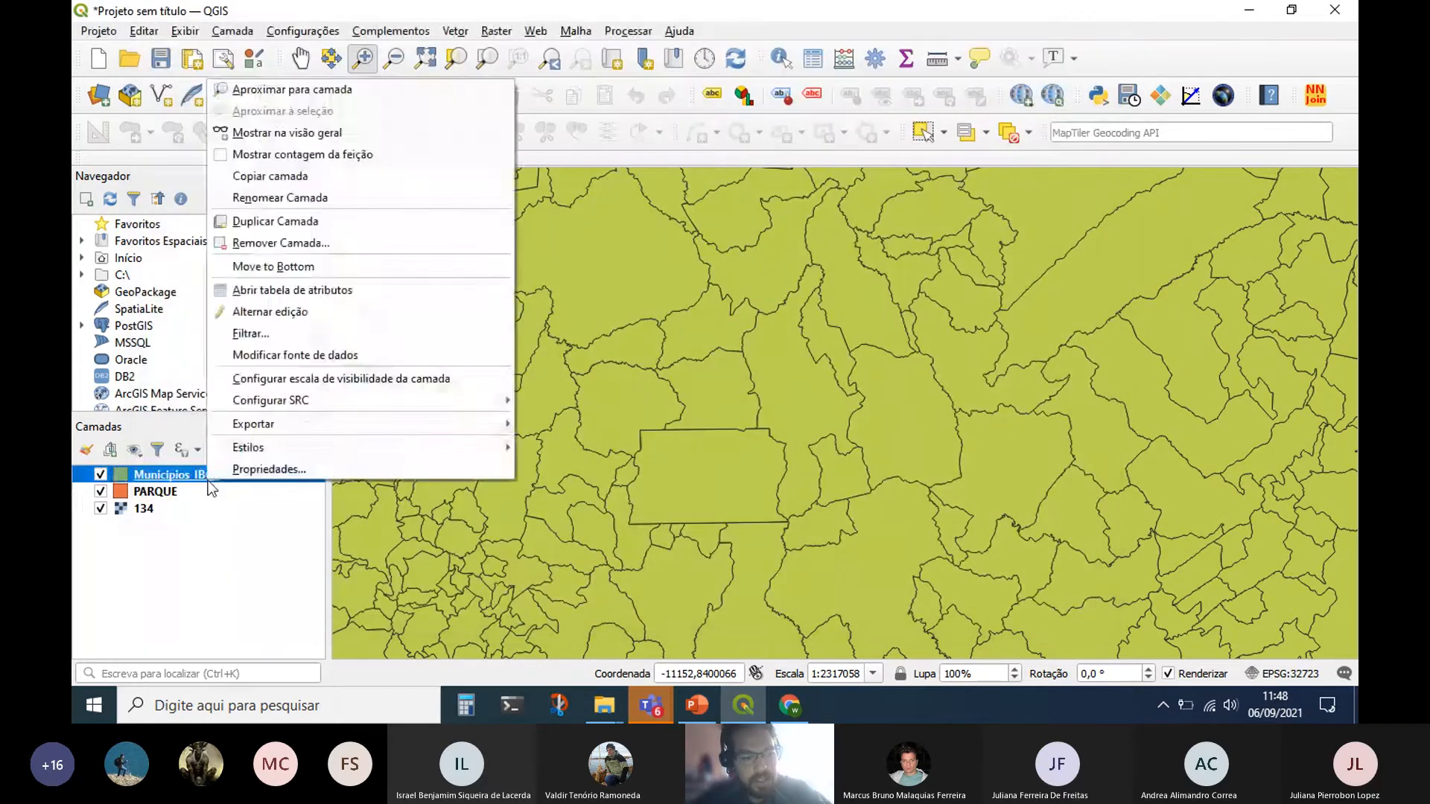
pyautogui.click(339, 302)
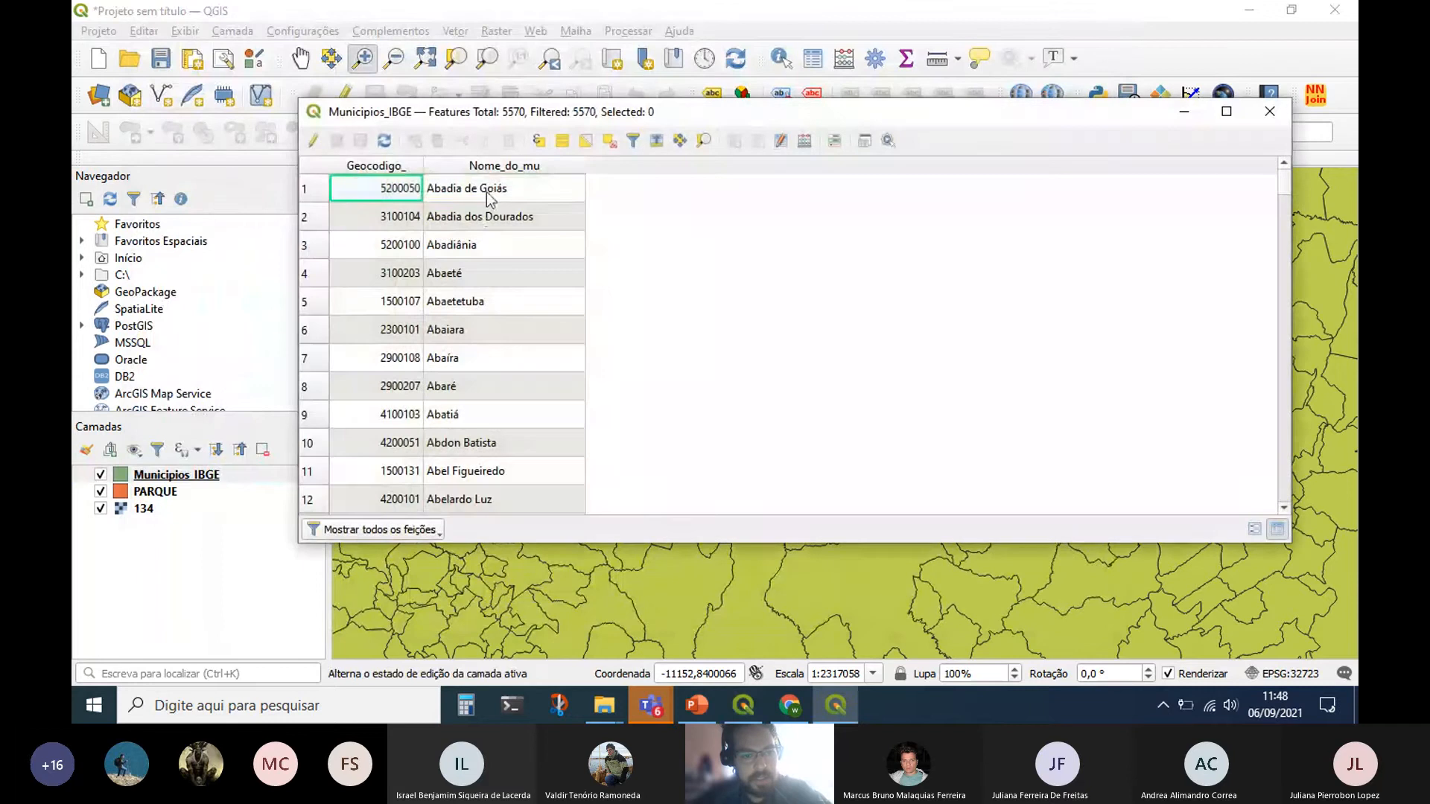
pyautogui.click(493, 190)
pyautogui.click(478, 217)
pyautogui.click(463, 246)
pyautogui.click(461, 274)
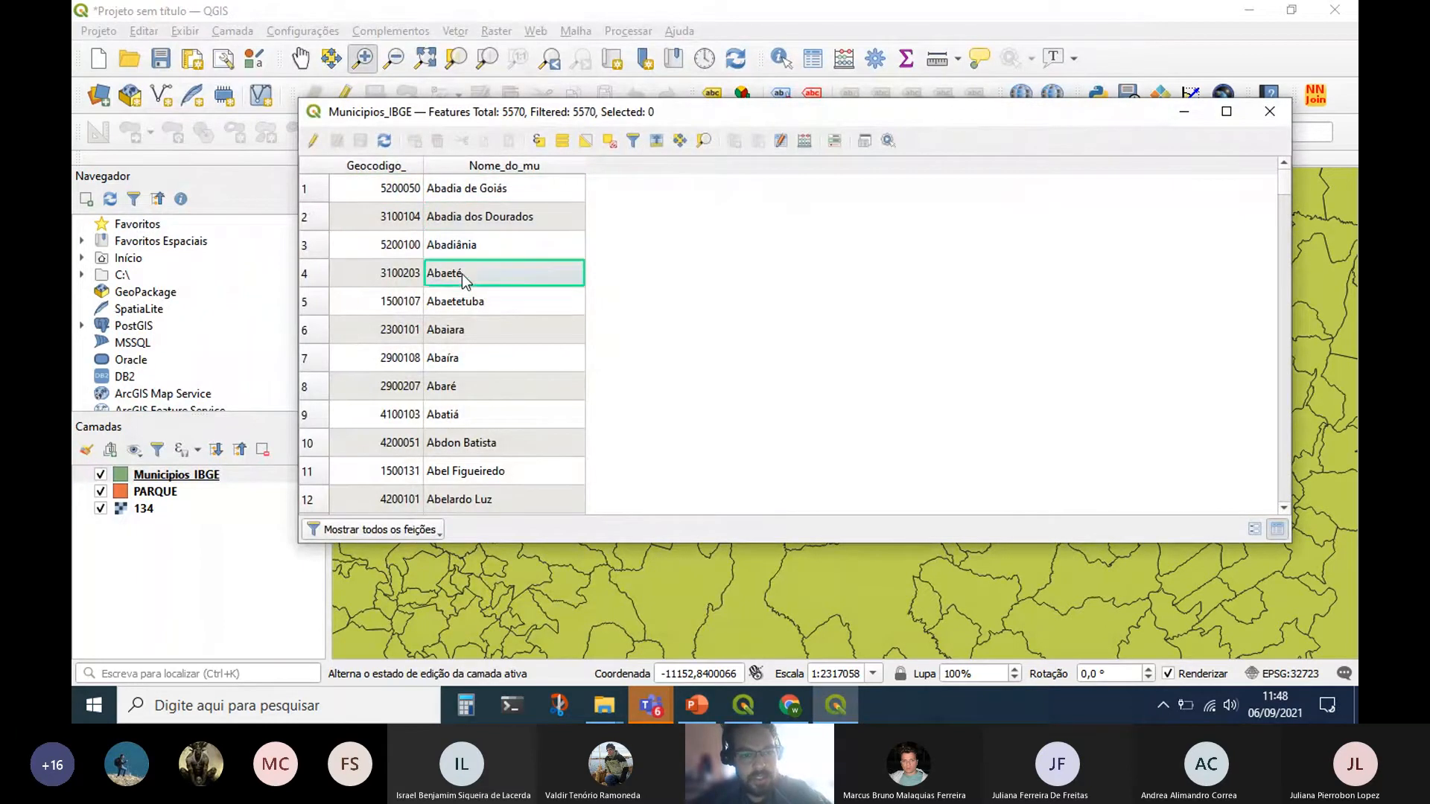
pyautogui.click(459, 305)
pyautogui.click(489, 424)
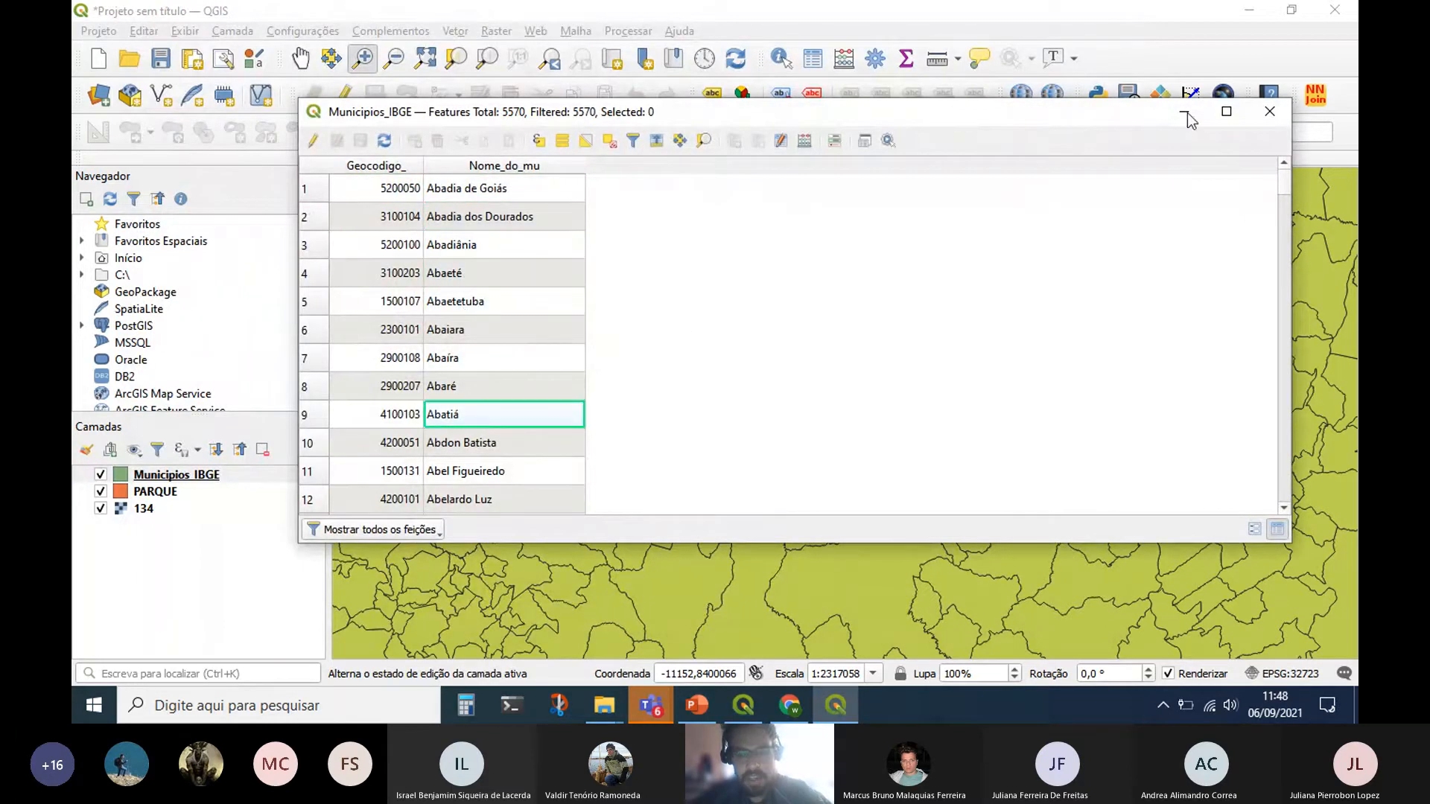
pyautogui.click(1269, 111)
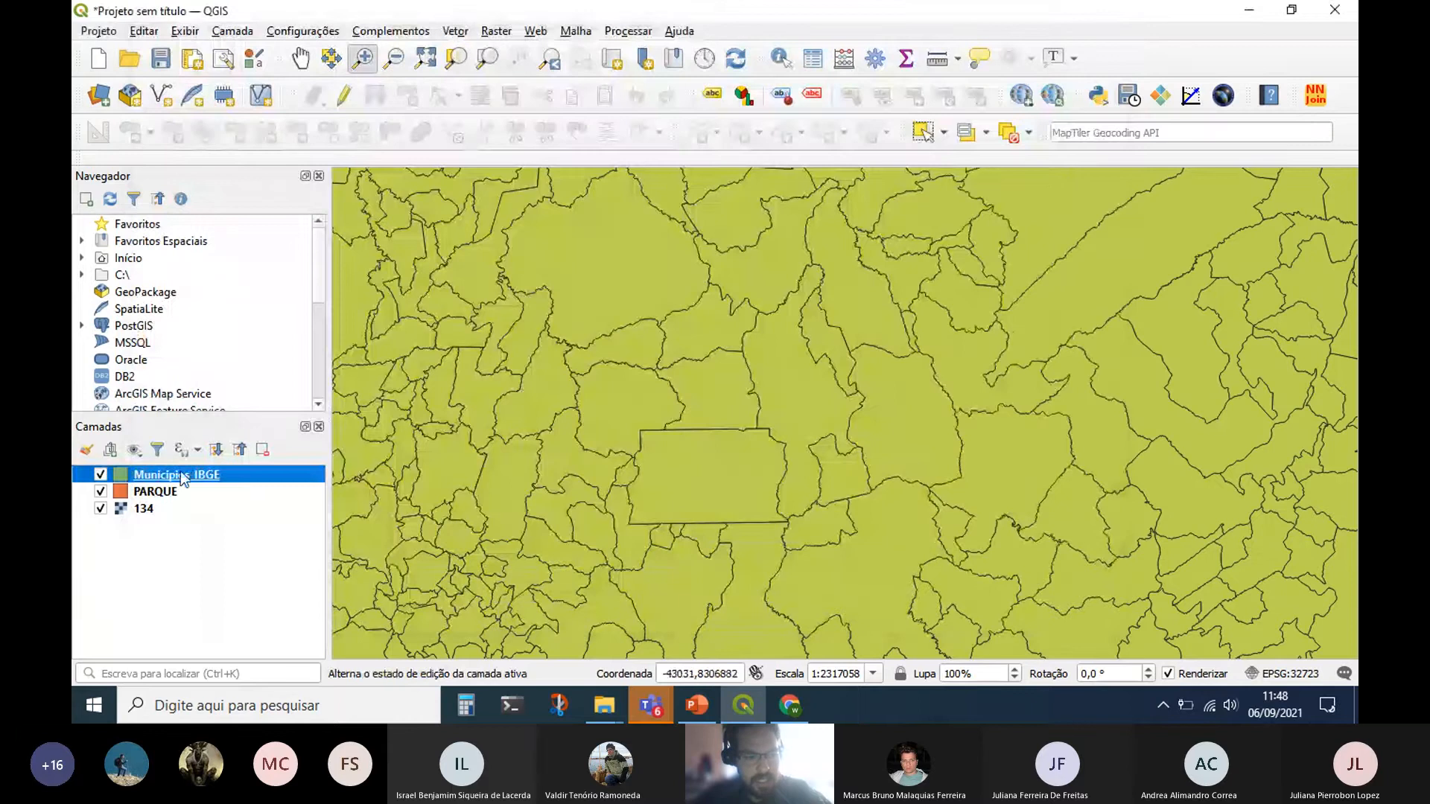
# Reopen the Municipios_IBGE attribute table for a second look at the names and close it.
pyautogui.rightClick(183, 480)
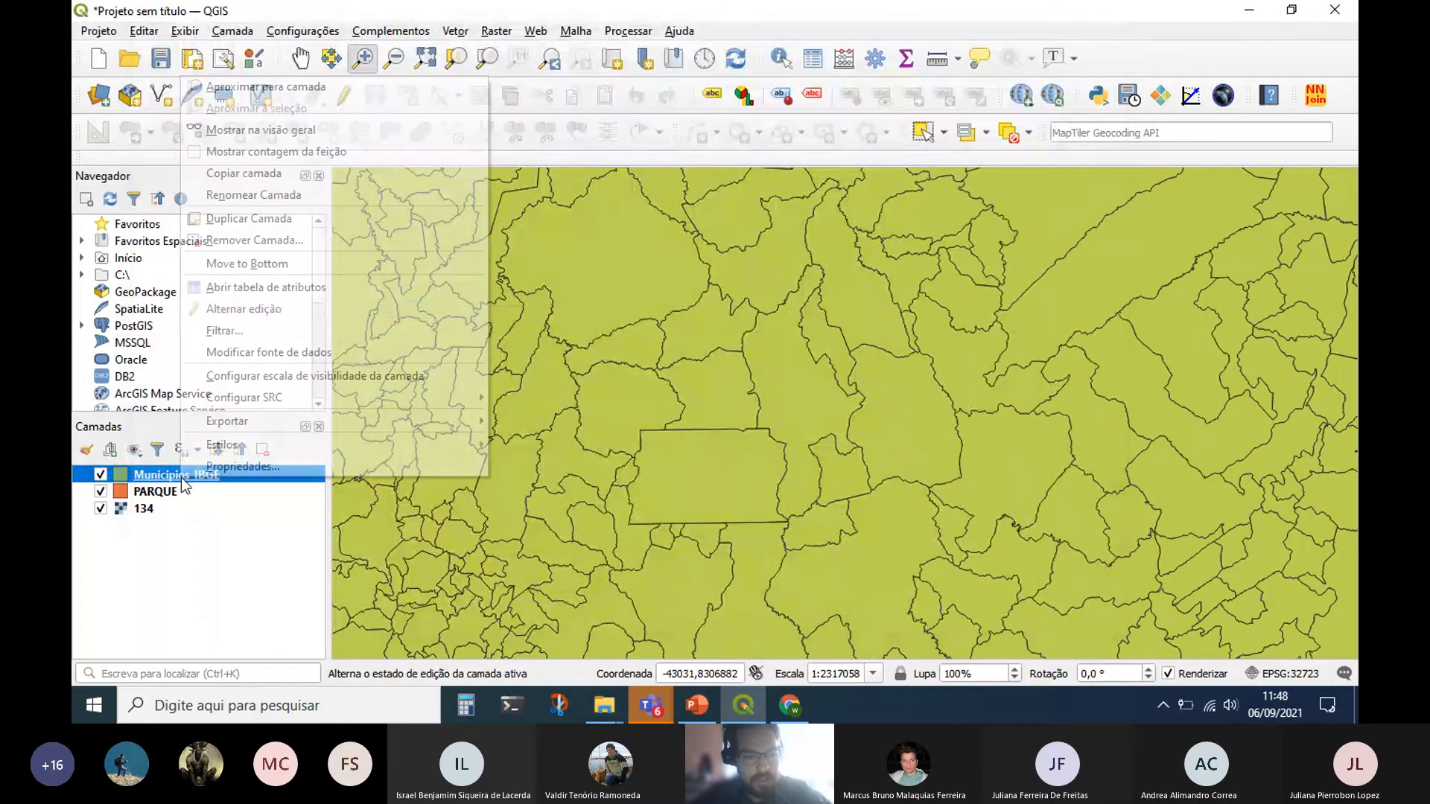
pyautogui.click(237, 288)
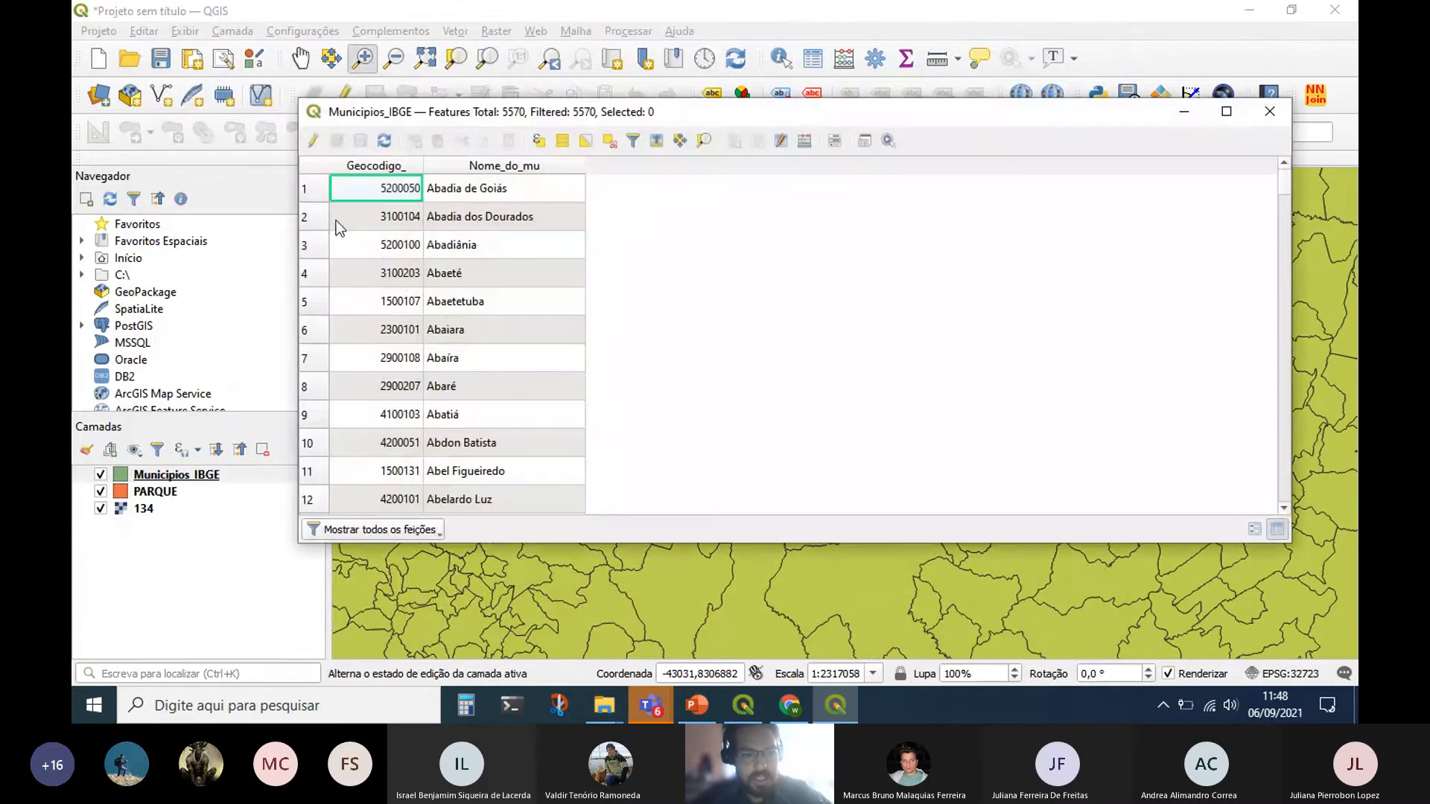
pyautogui.click(1270, 111)
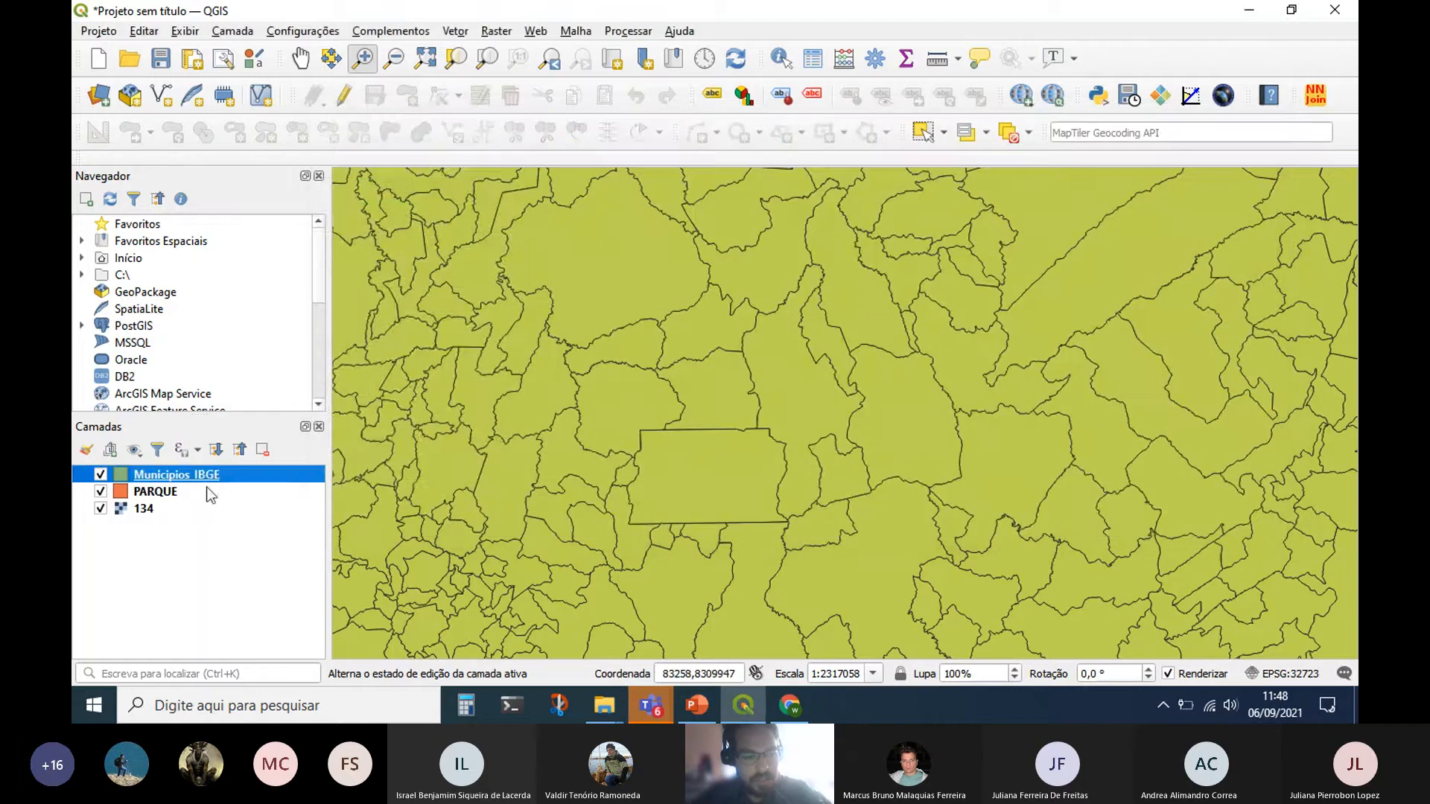
# Set the data source encoding of the Municipios_IBGE layer to iso-ir-148 and accept the layer properties.
pyautogui.rightClick(211, 488)
pyautogui.click(269, 470)
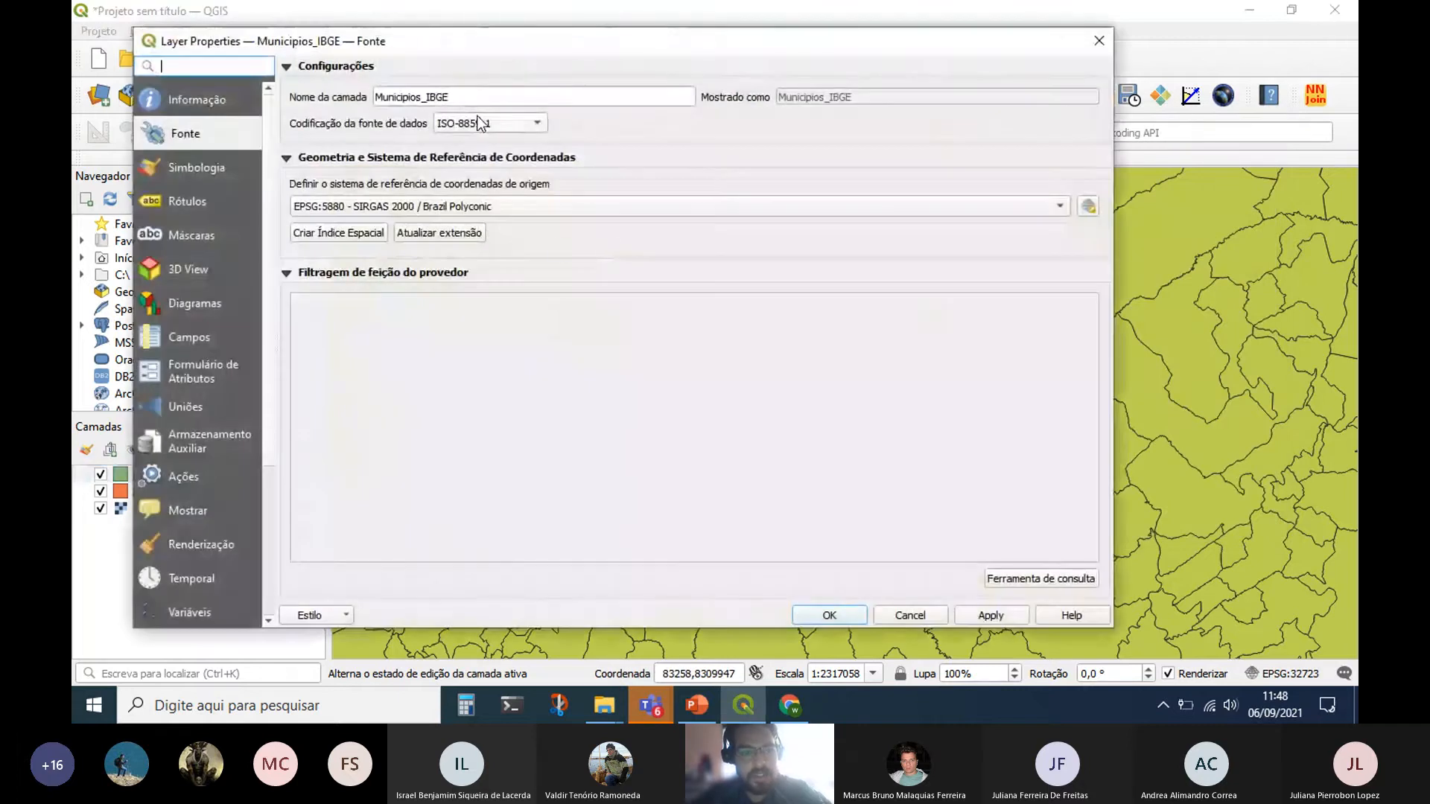
pyautogui.click(480, 122)
pyautogui.scroll(-8, 499, 474)
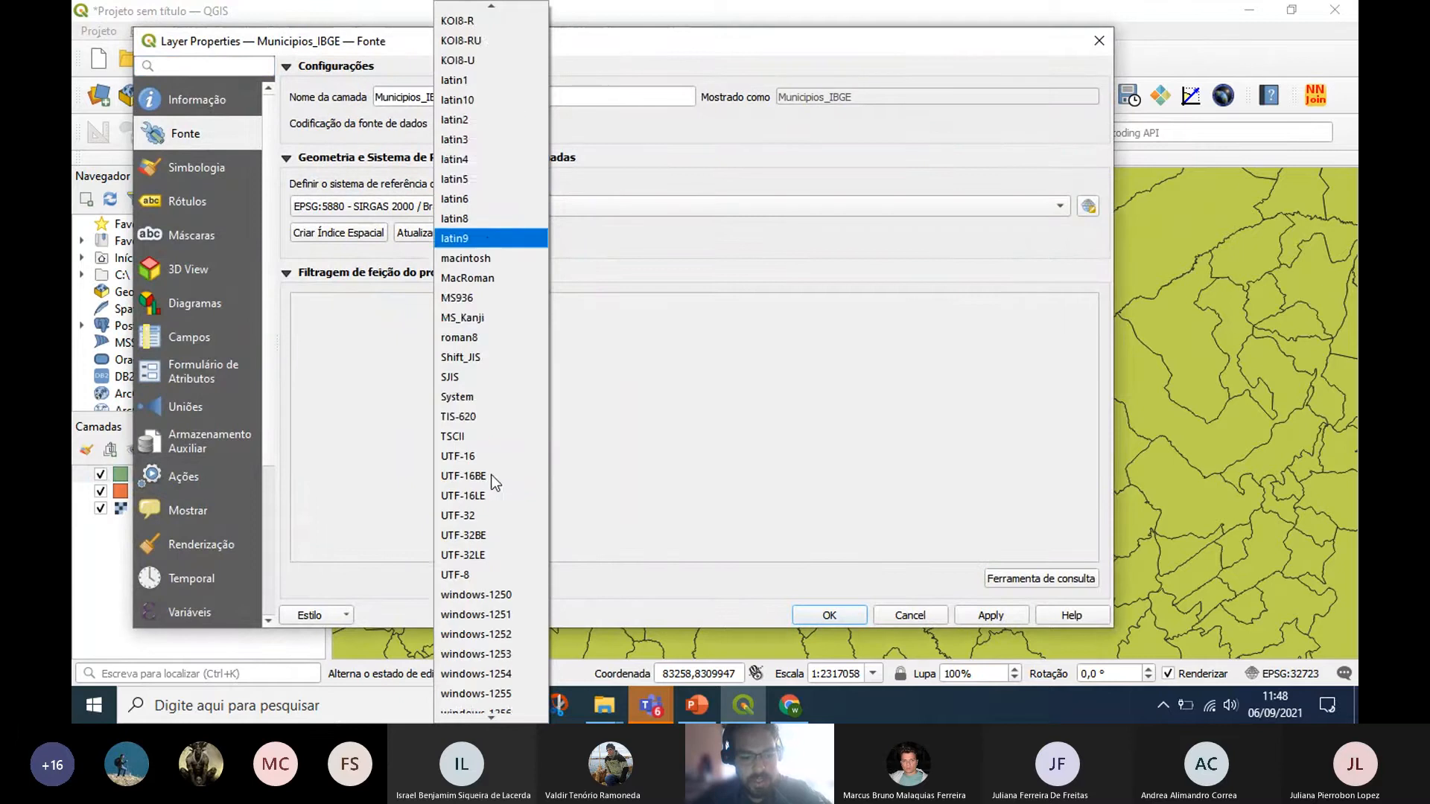
pyautogui.scroll(-2, 490, 475)
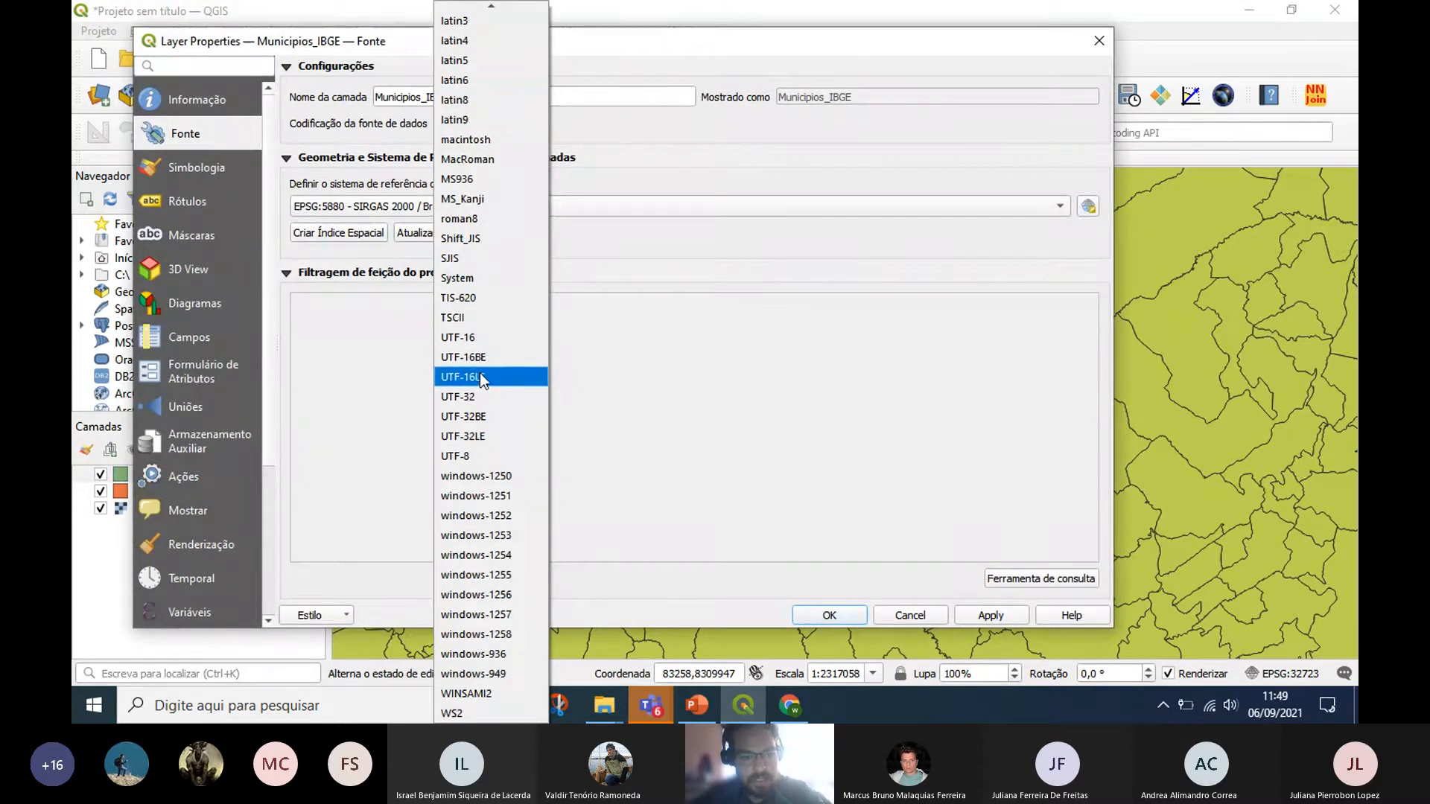
pyautogui.scroll(6, 499, 574)
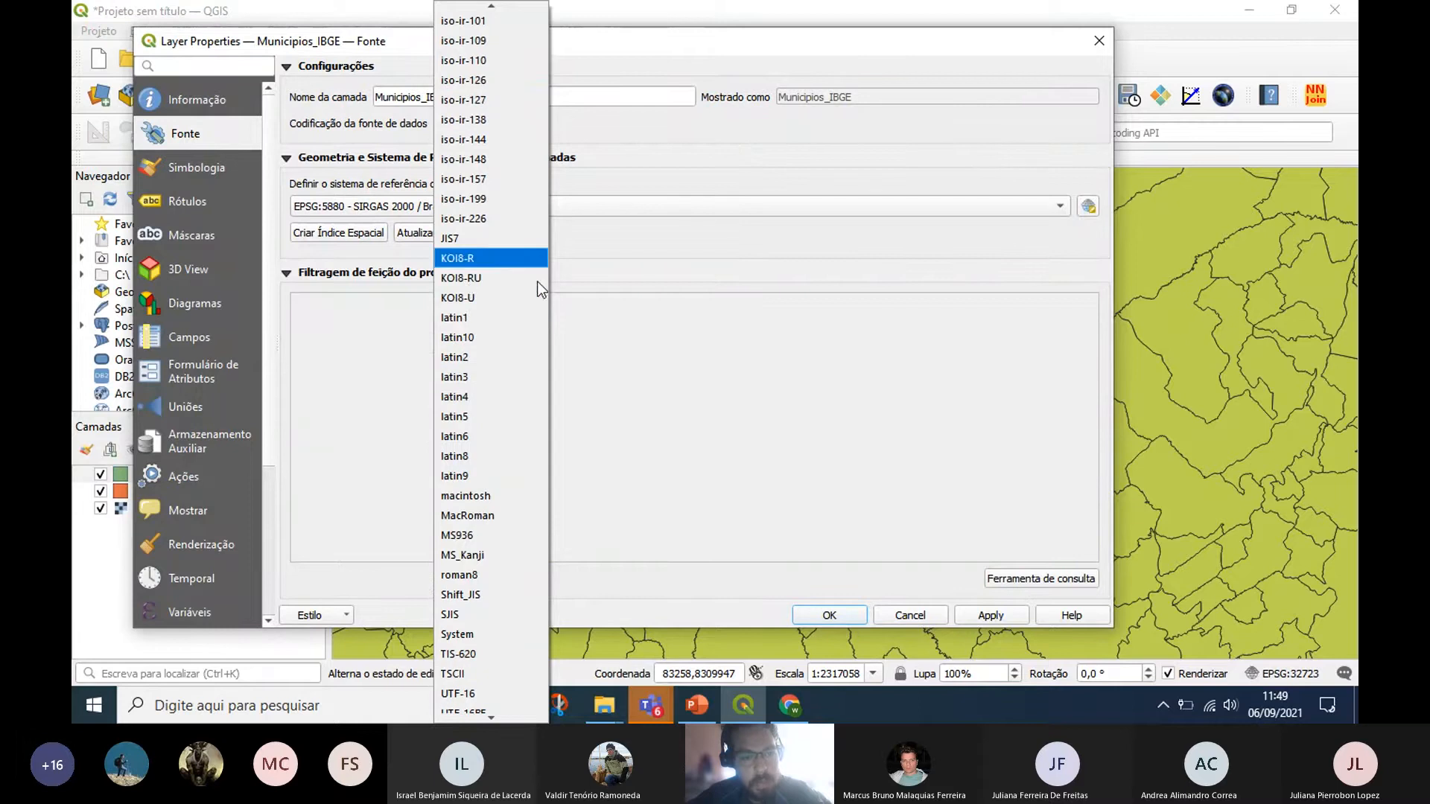
pyautogui.click(485, 159)
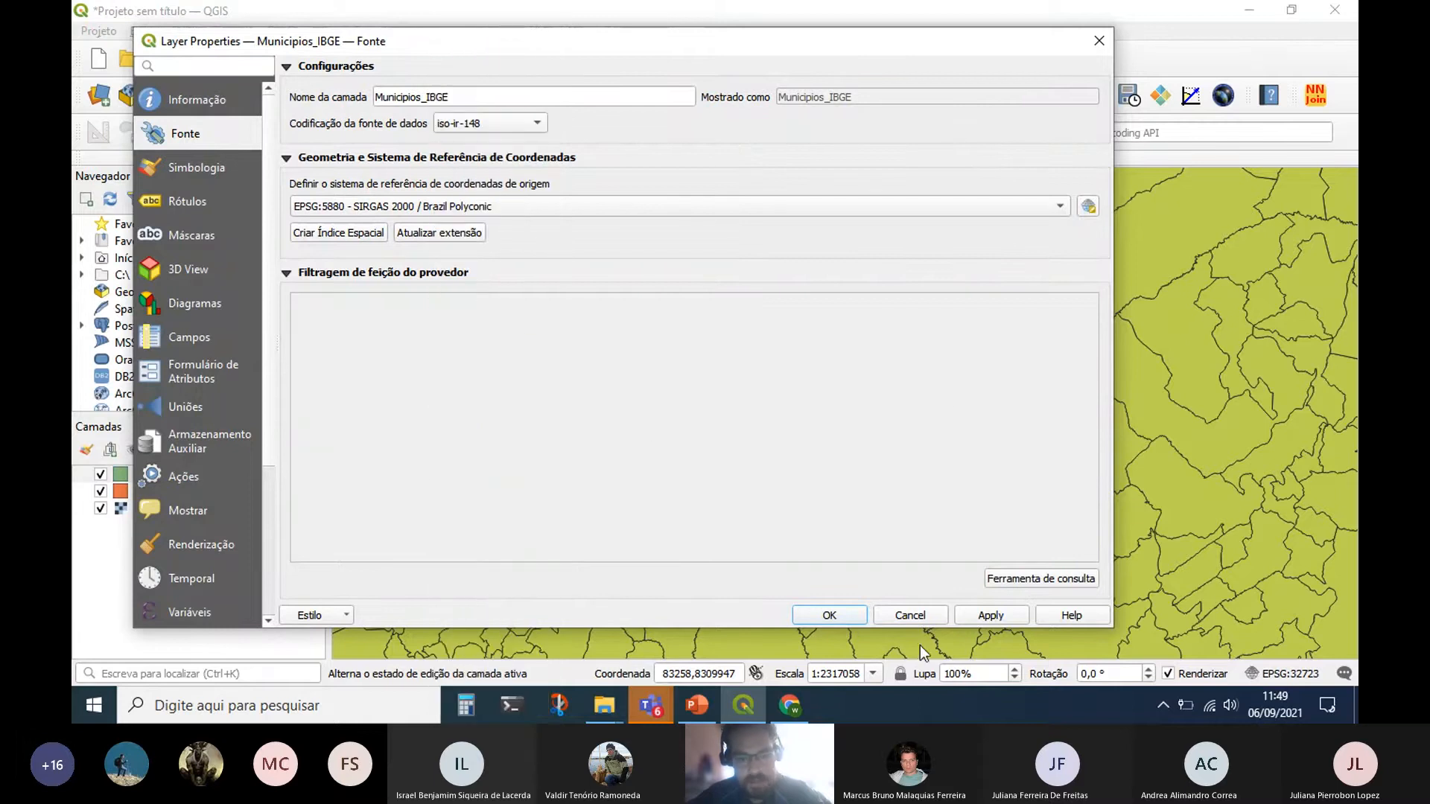
pyautogui.click(829, 616)
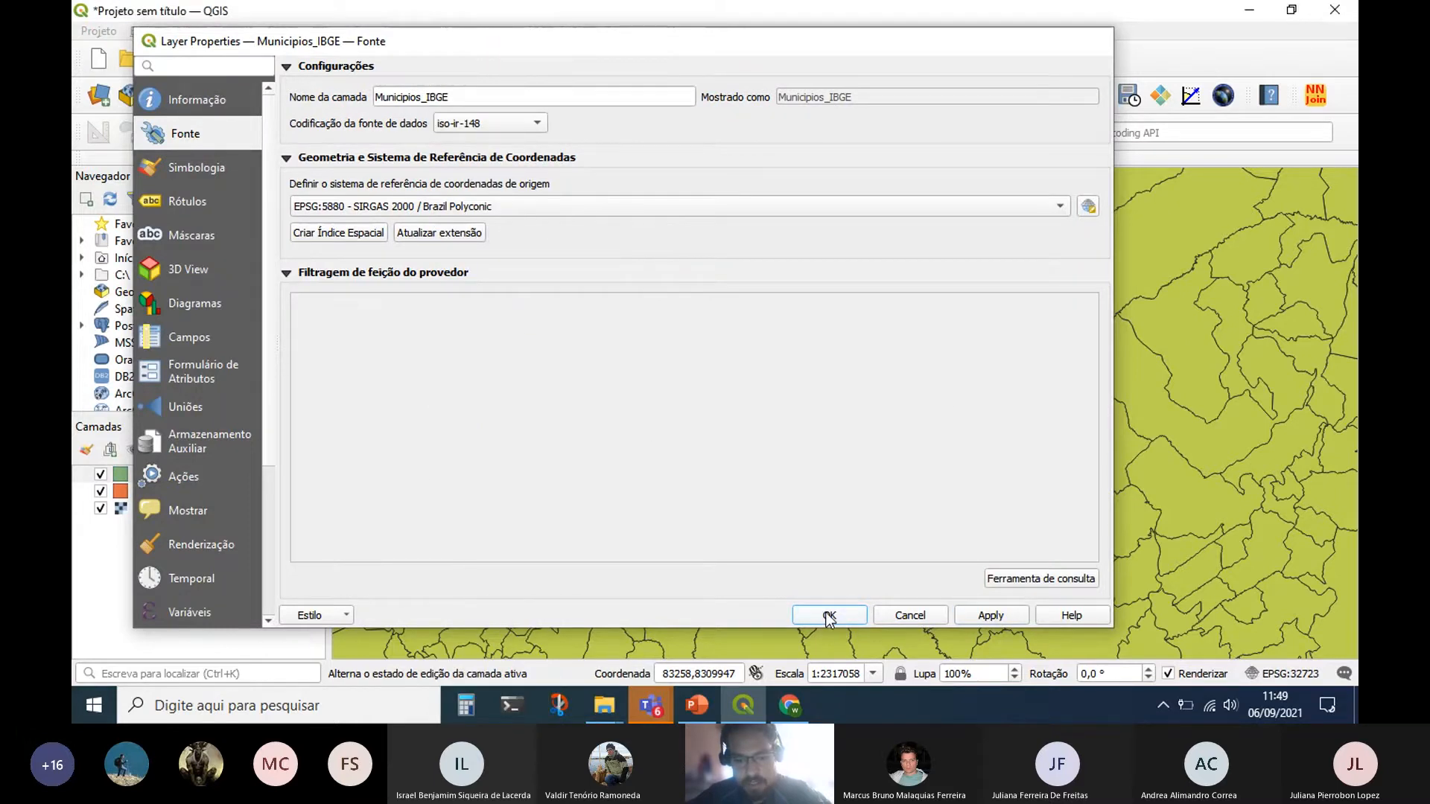
# Check the municipality names in the Municipios_IBGE attribute table under the new encoding, close it and open it again.
pyautogui.rightClick(166, 482)
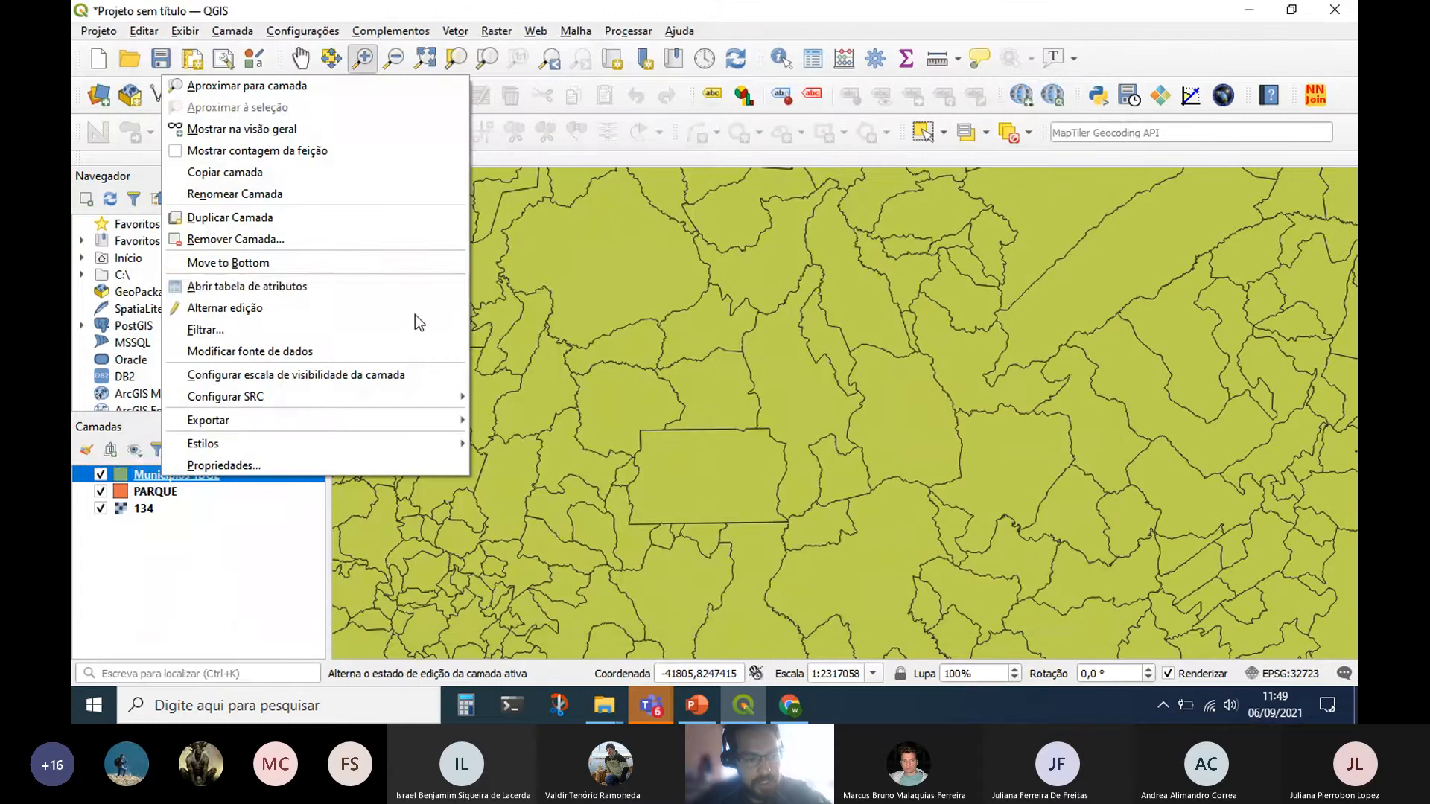
pyautogui.click(386, 290)
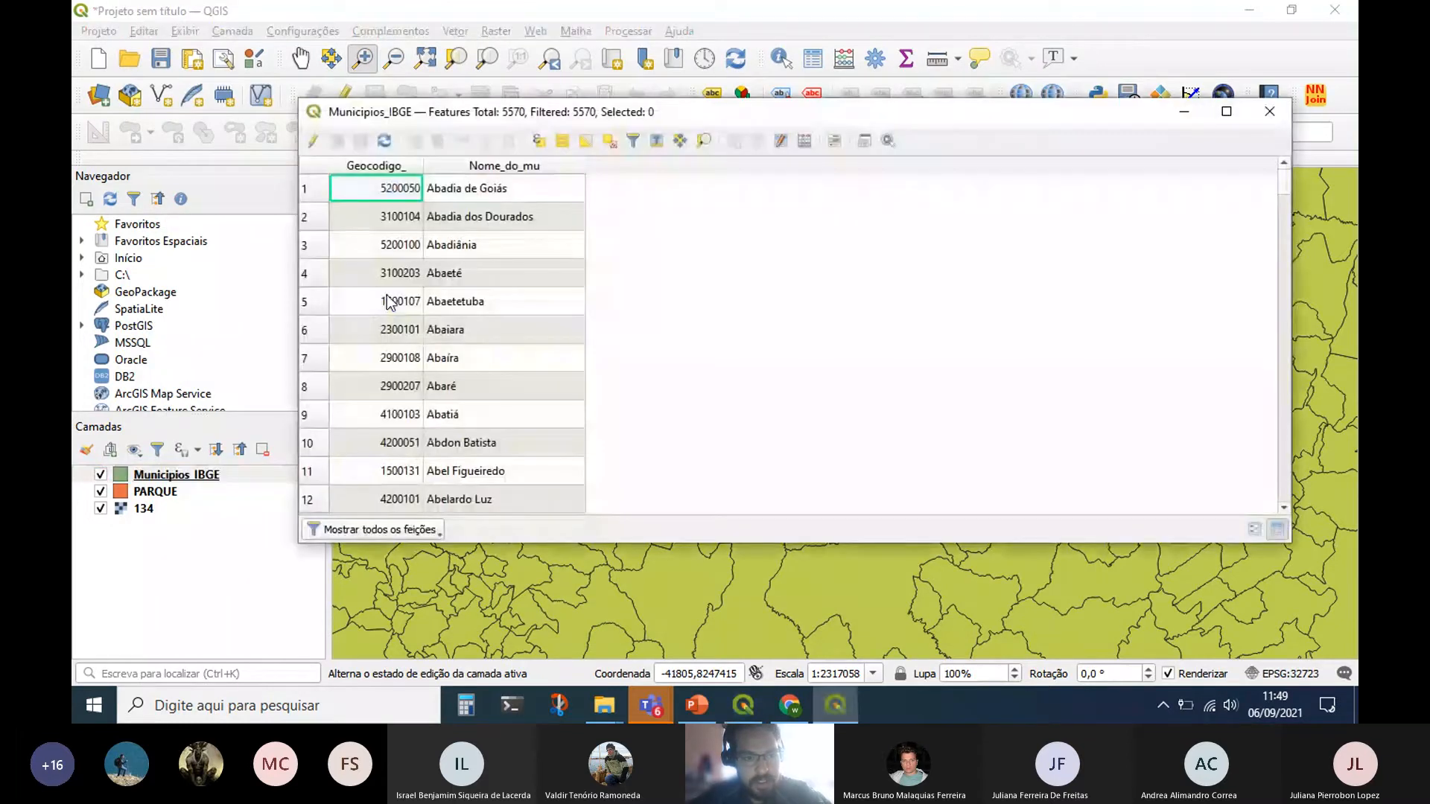
pyautogui.scroll(-2, 503, 406)
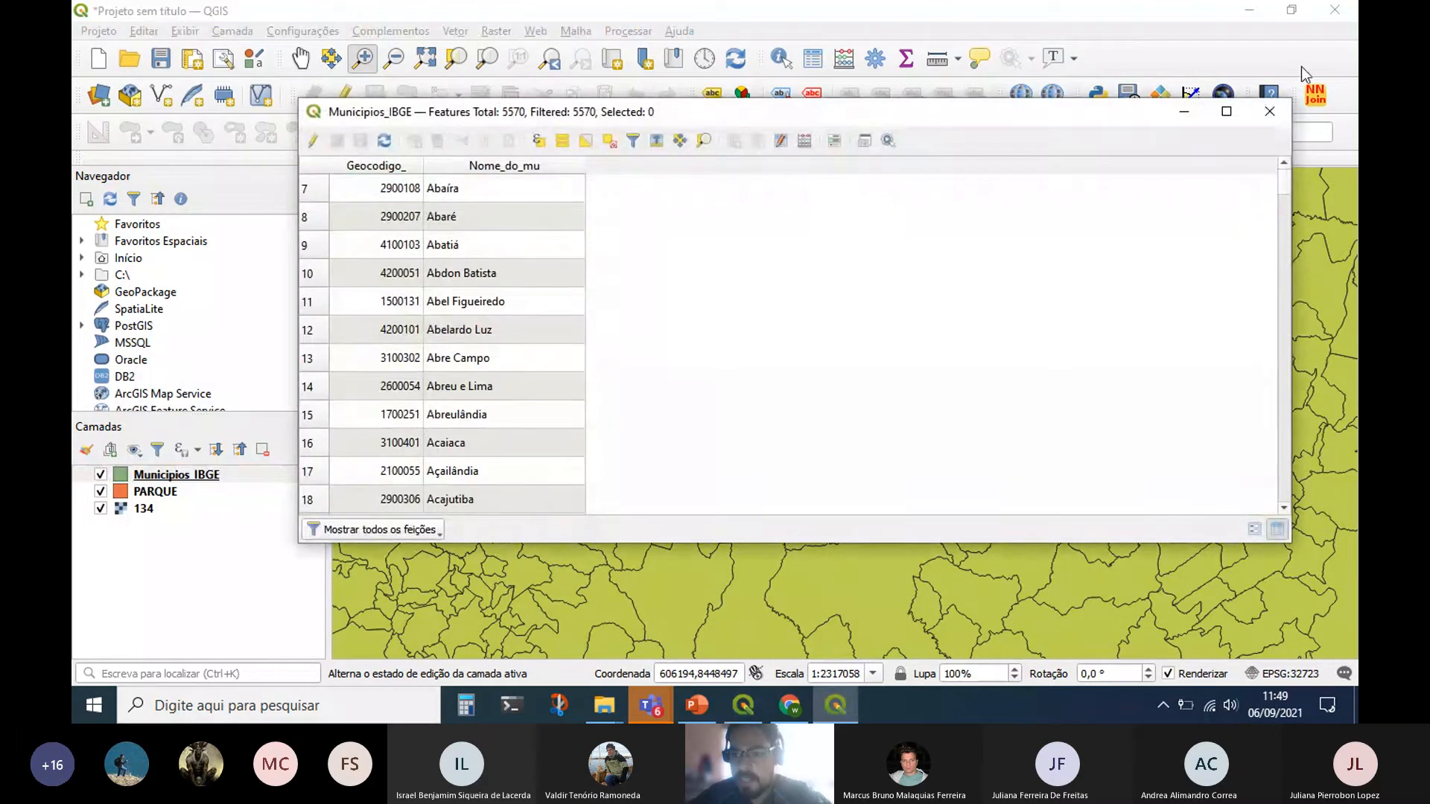
pyautogui.click(1277, 117)
pyautogui.rightClick(177, 475)
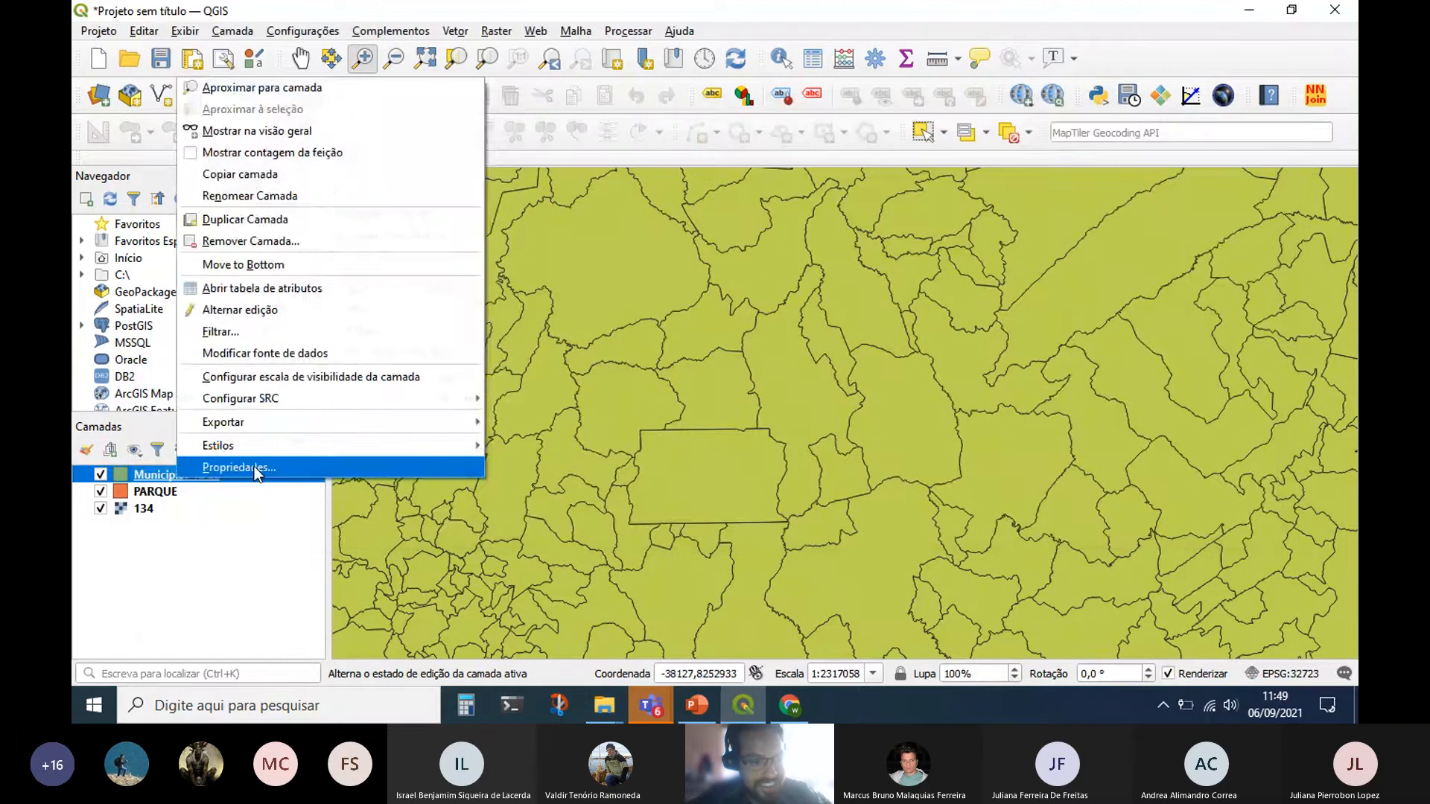
pyautogui.click(271, 287)
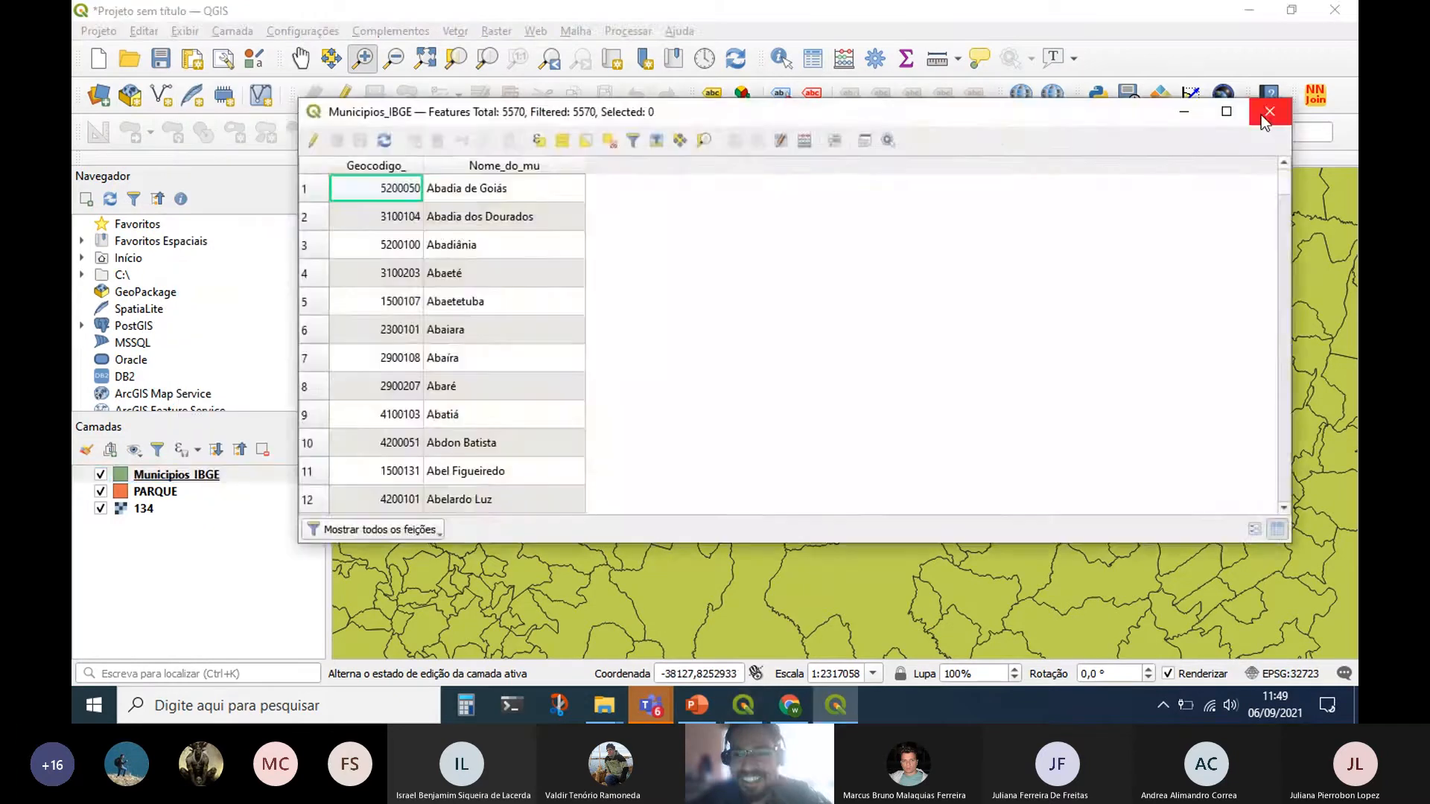
# Close the attribute table, set the data source encoding of the Municipios_IBGE layer to arabic and accept the layer properties.
pyautogui.click(1266, 113)
pyautogui.rightClick(188, 480)
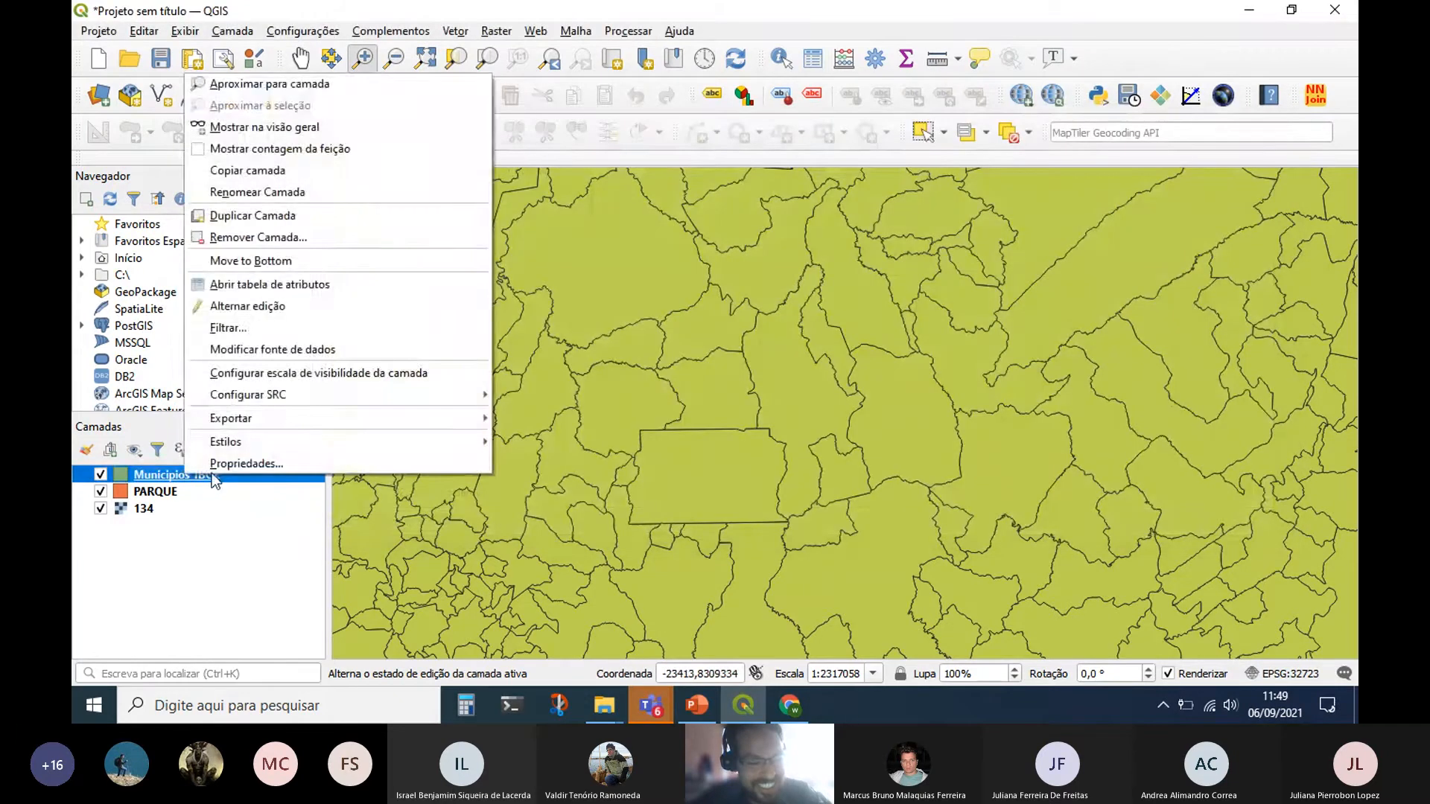
pyautogui.click(292, 468)
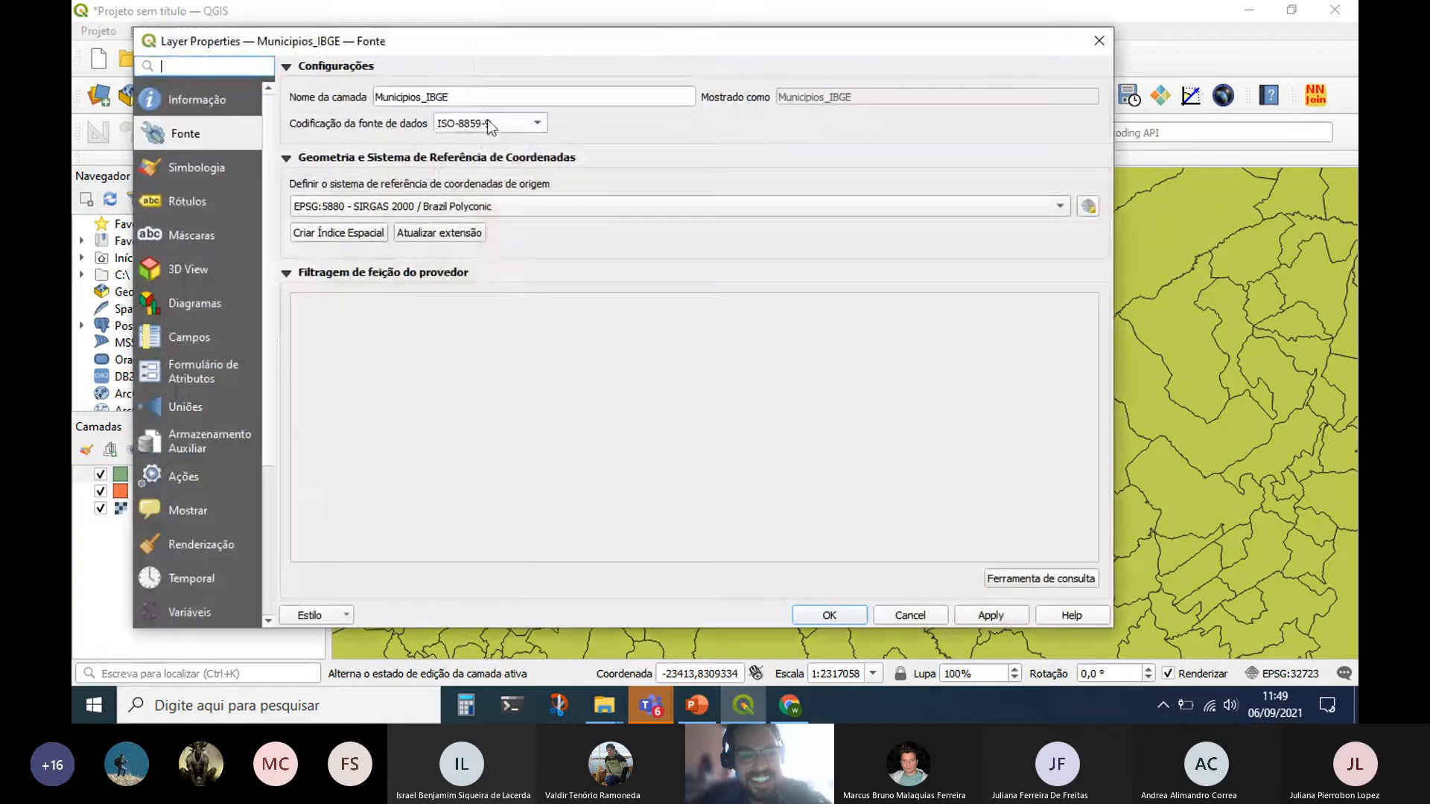
pyautogui.click(519, 125)
pyautogui.scroll(10, 524, 299)
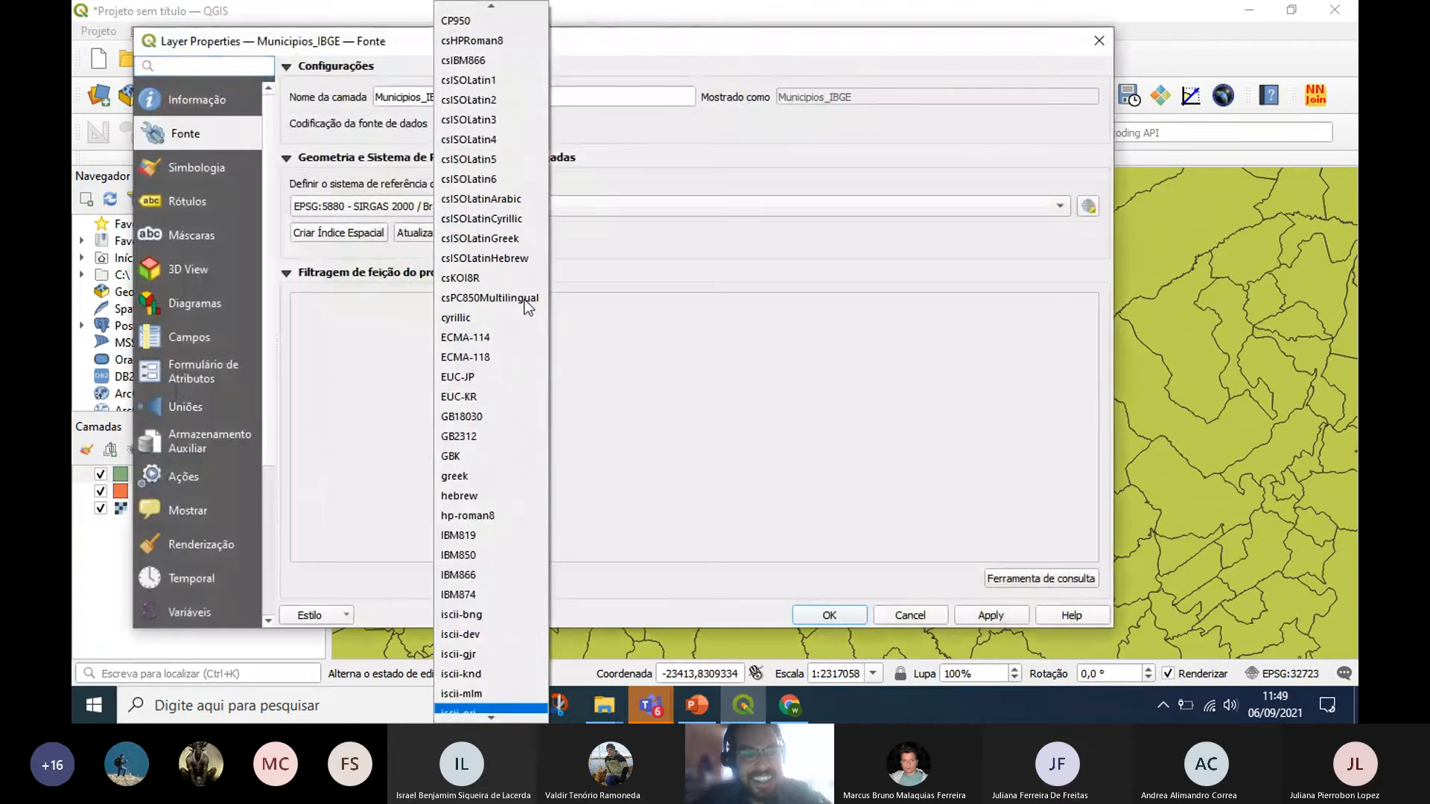
pyautogui.scroll(7, 524, 299)
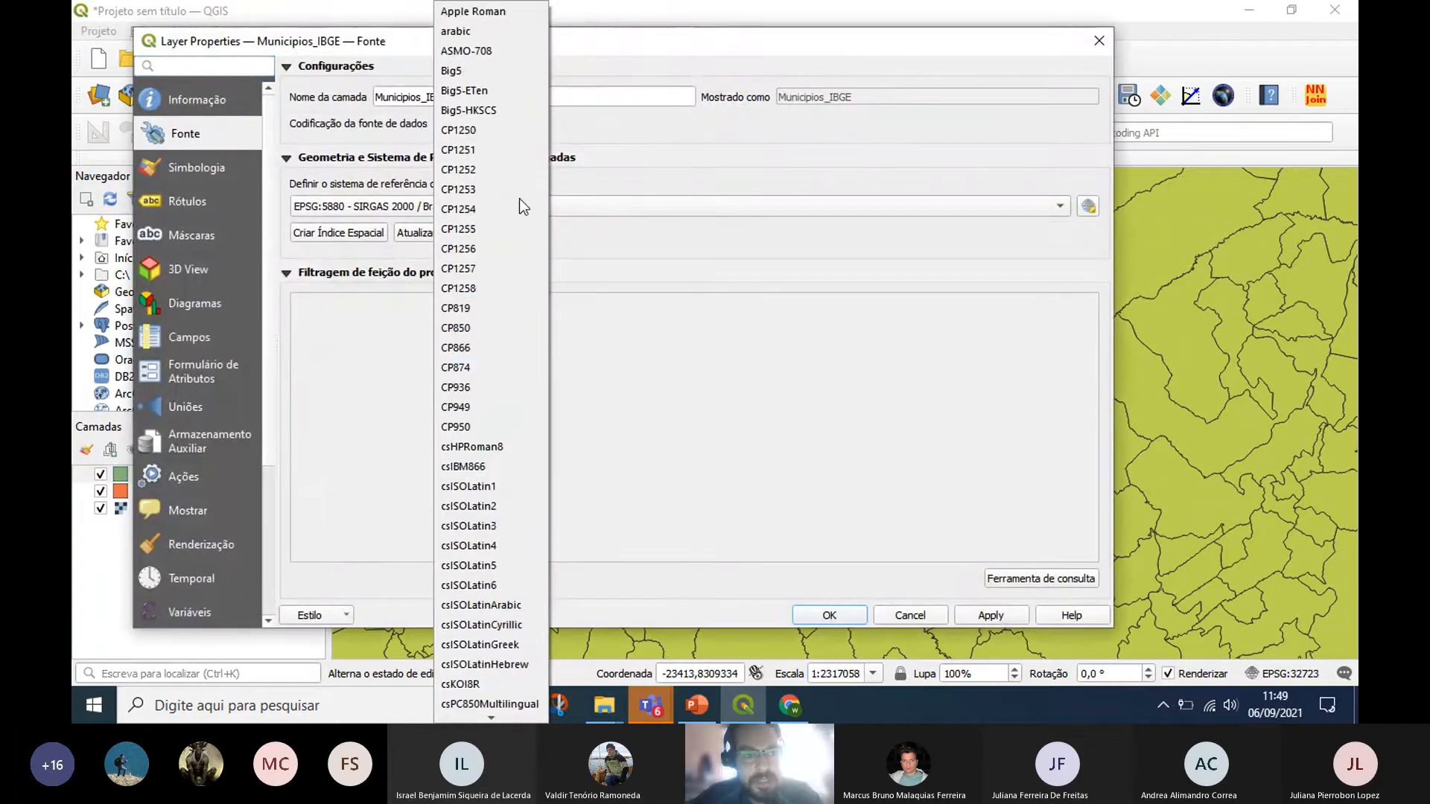
pyautogui.click(455, 31)
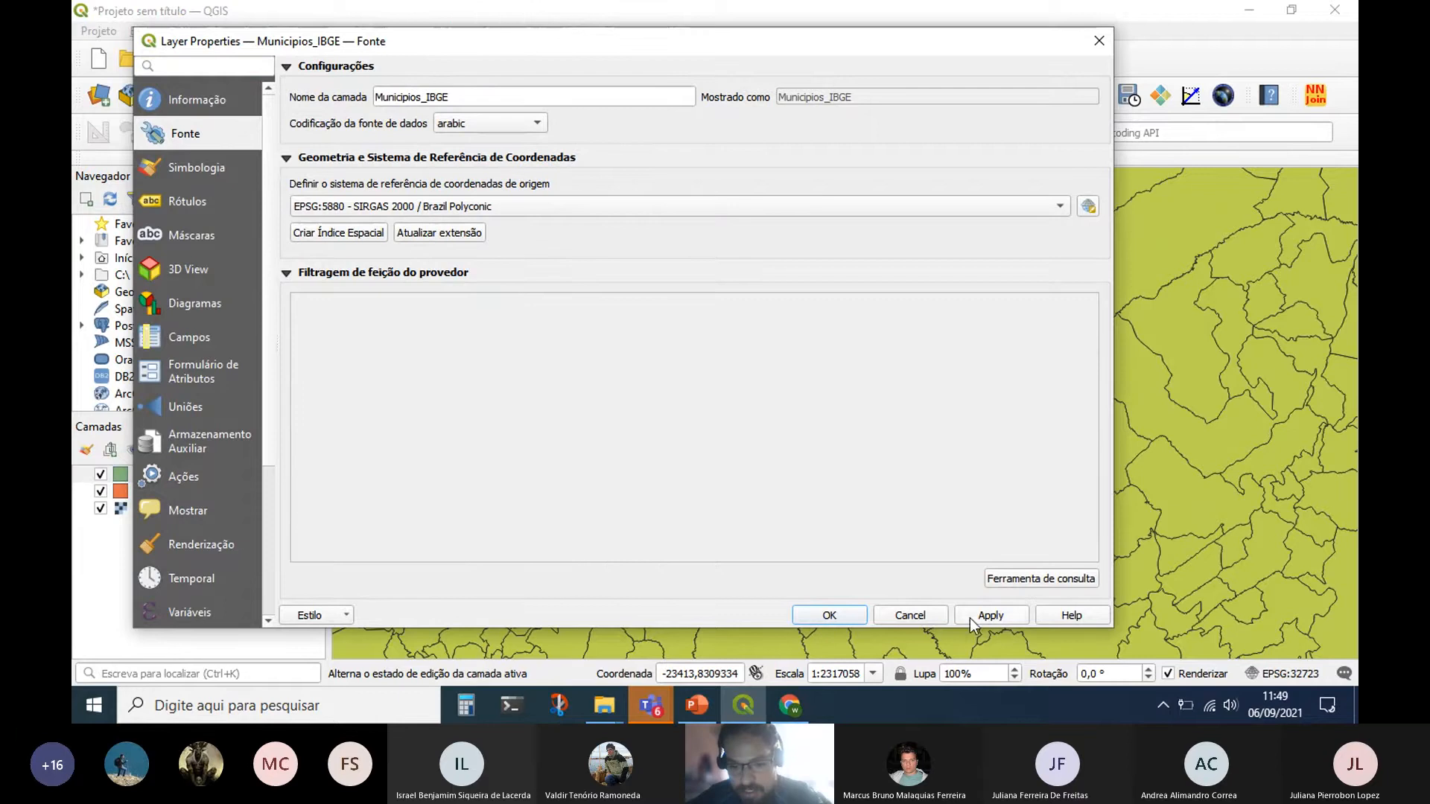
pyautogui.click(801, 614)
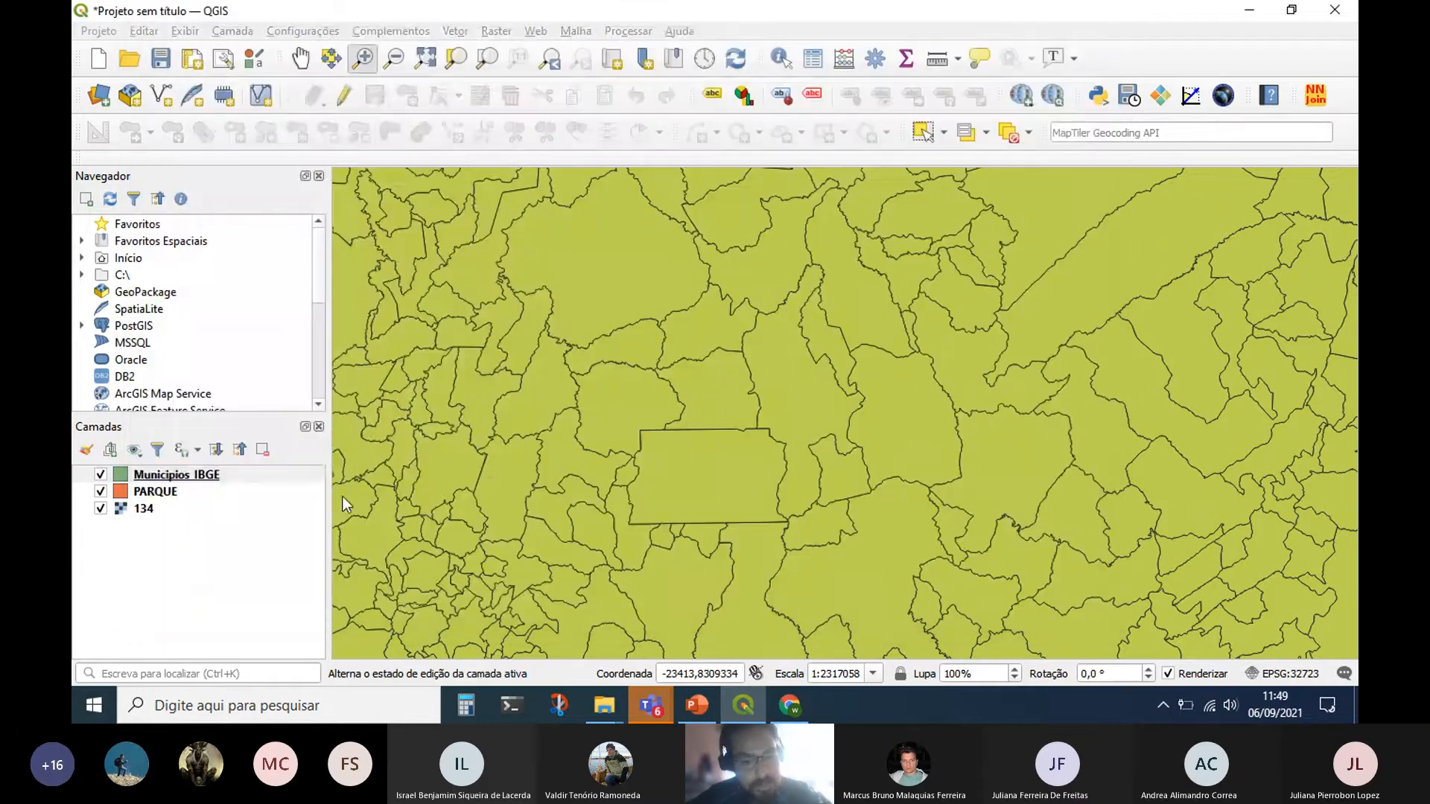
# Examine the municipality names in the Municipios_IBGE attribute table under the arabic encoding down to about row 81, and close the table.
pyautogui.rightClick(181, 475)
pyautogui.click(346, 288)
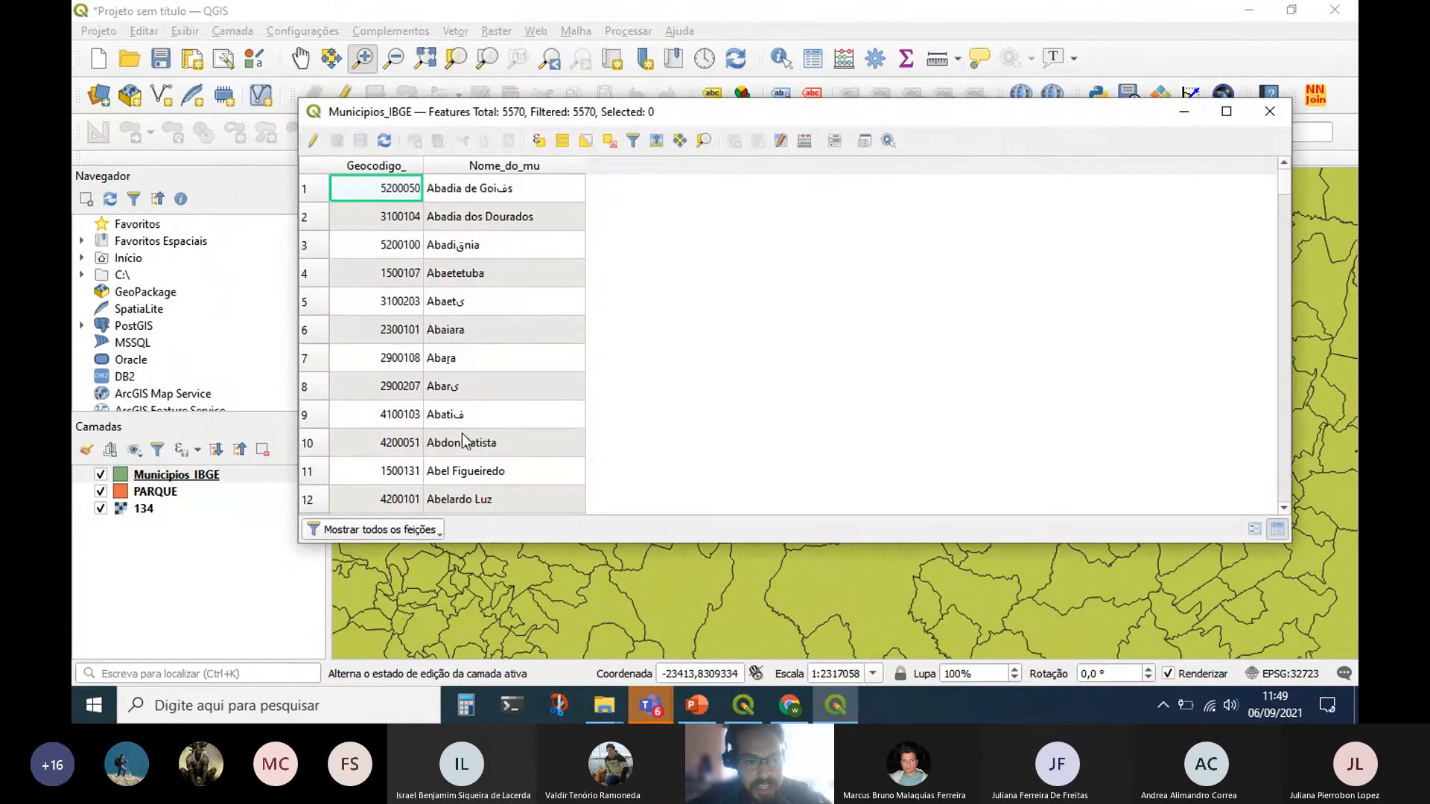
pyautogui.scroll(-3, 462, 441)
pyautogui.scroll(-4, 459, 423)
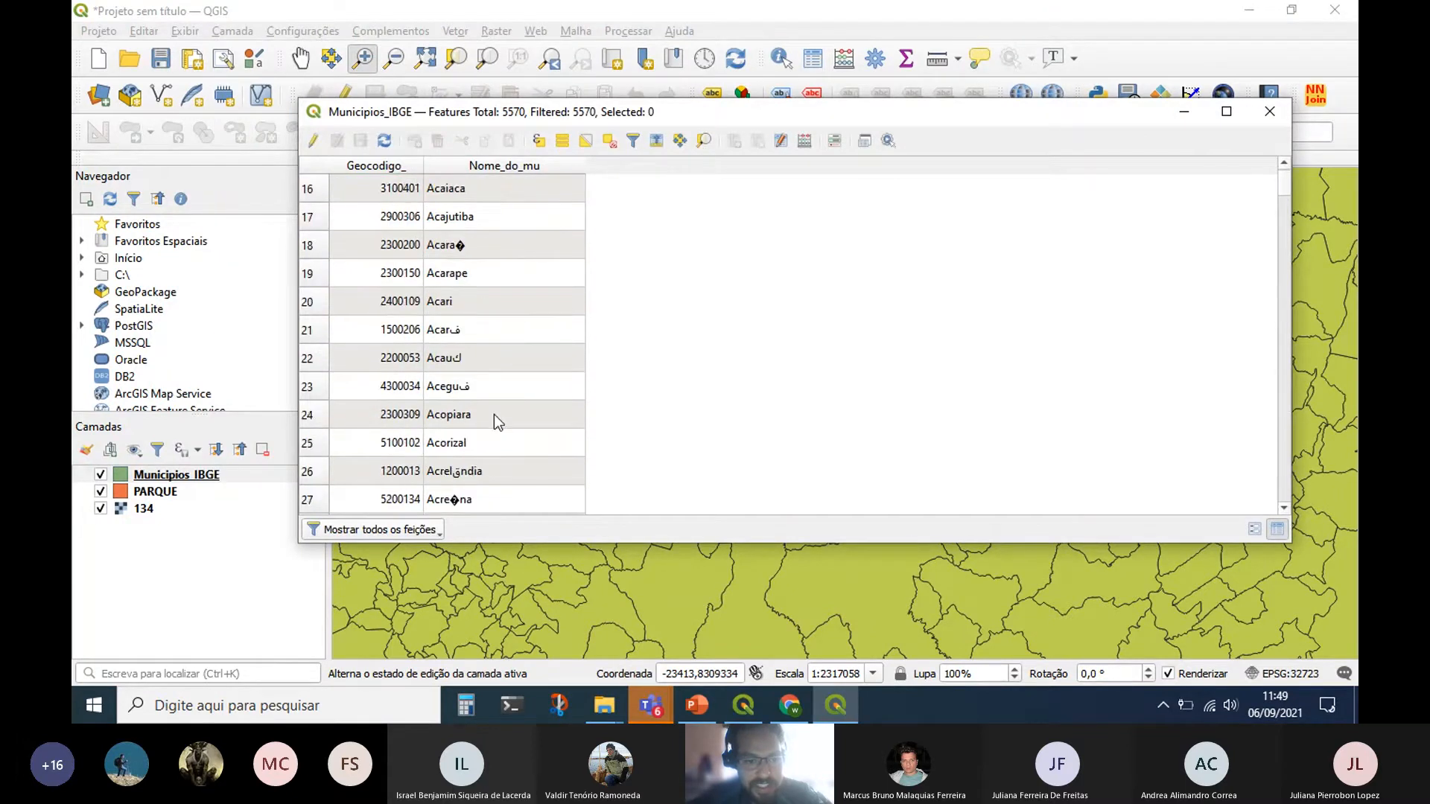
pyautogui.scroll(-6, 489, 434)
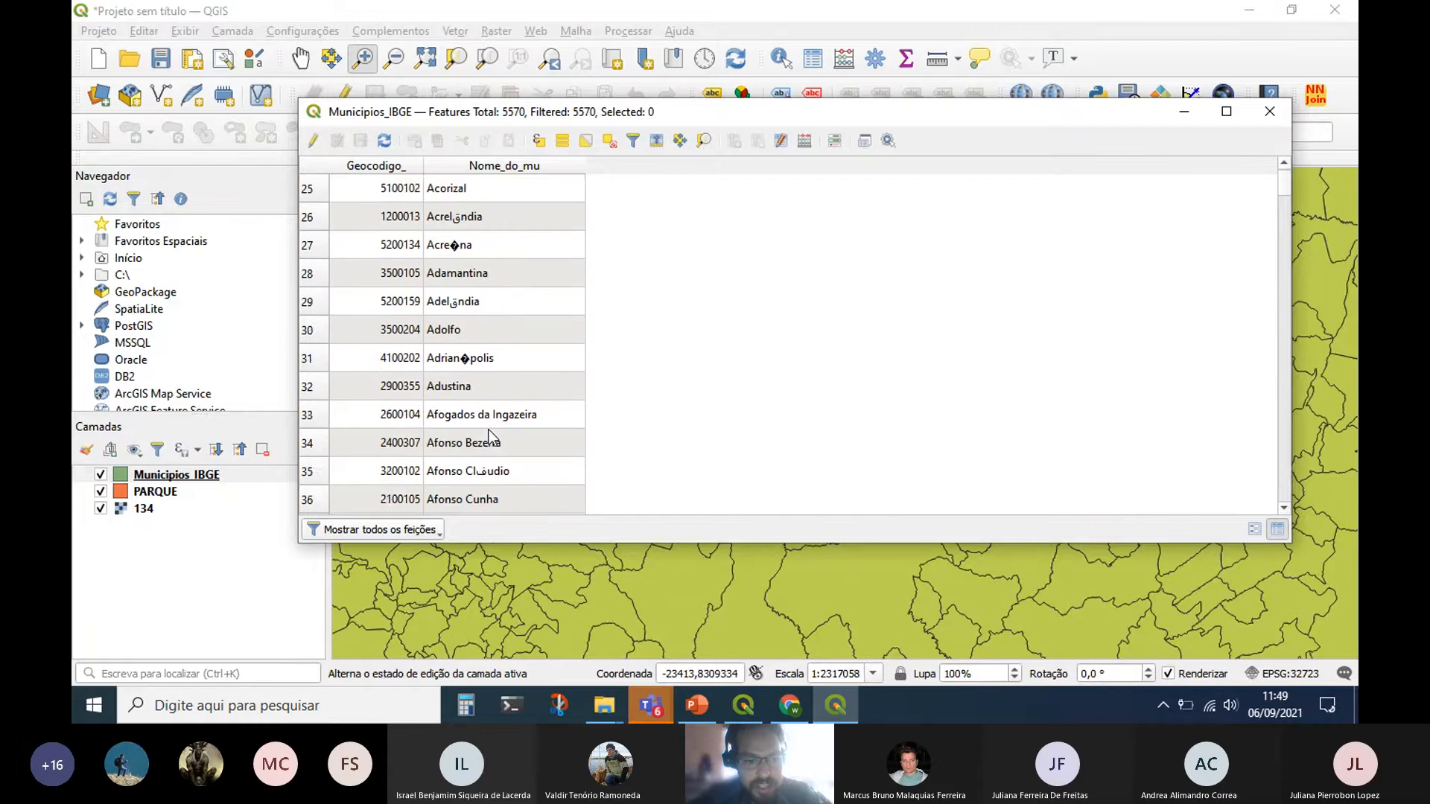
pyautogui.scroll(-9, 488, 431)
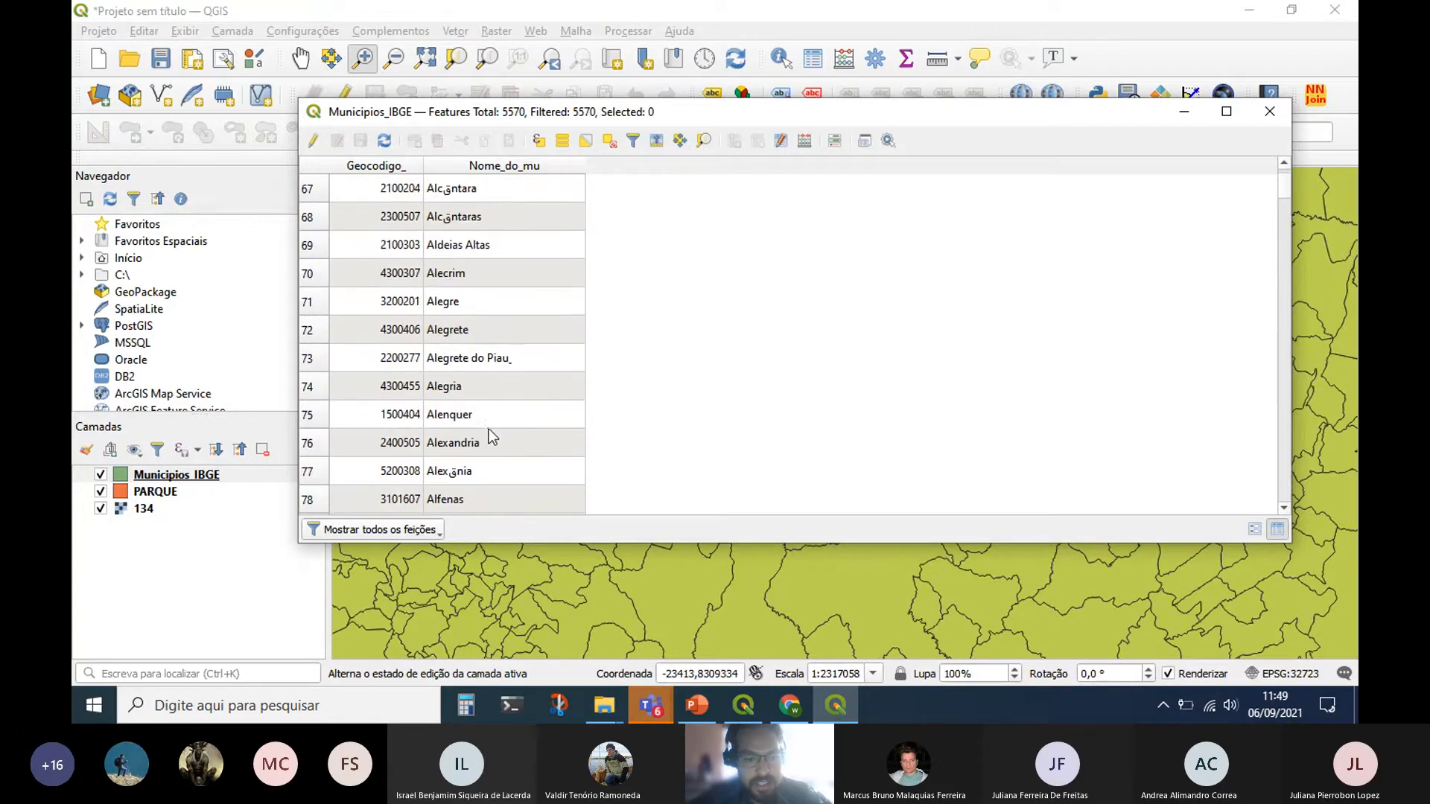
pyautogui.scroll(-1, 485, 405)
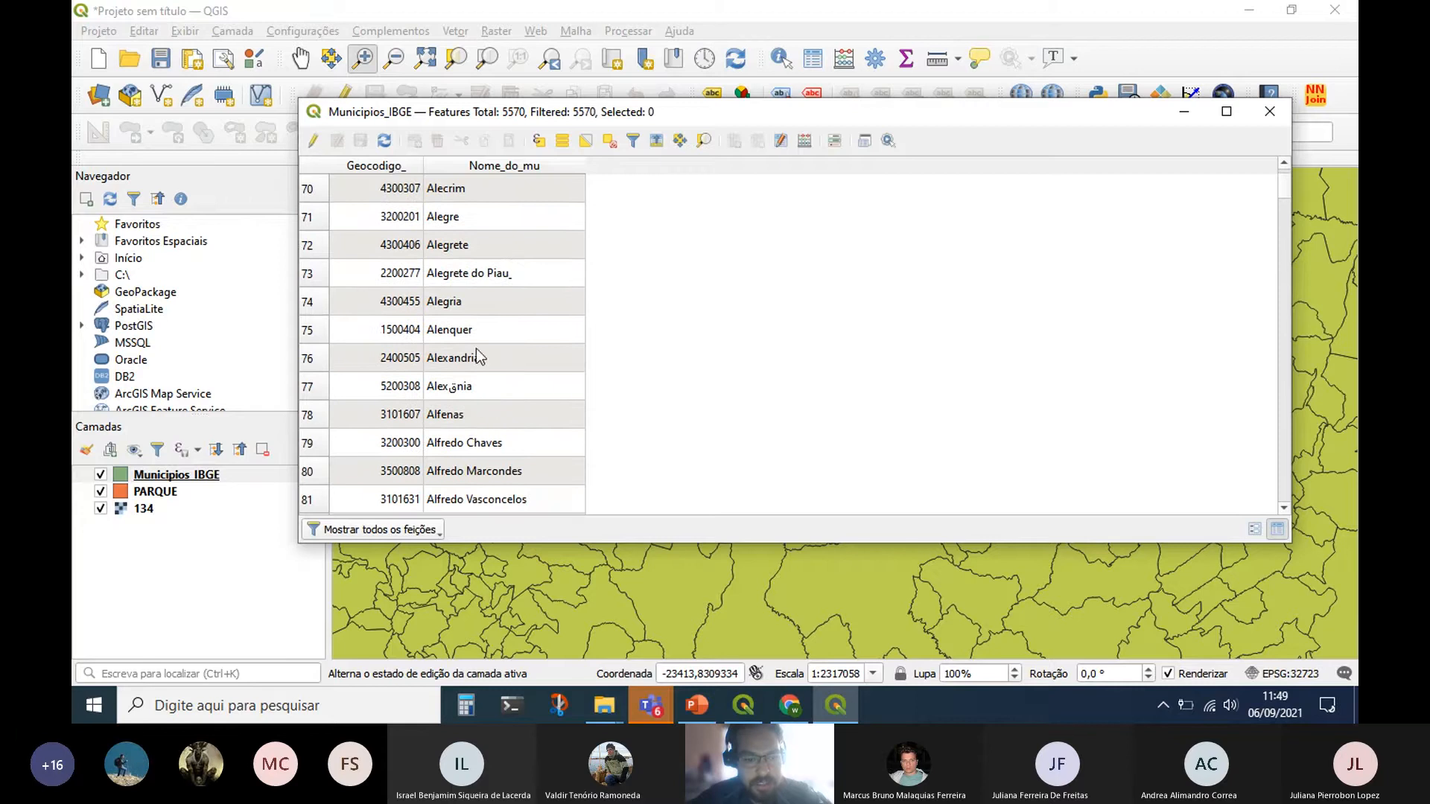
pyautogui.click(1270, 111)
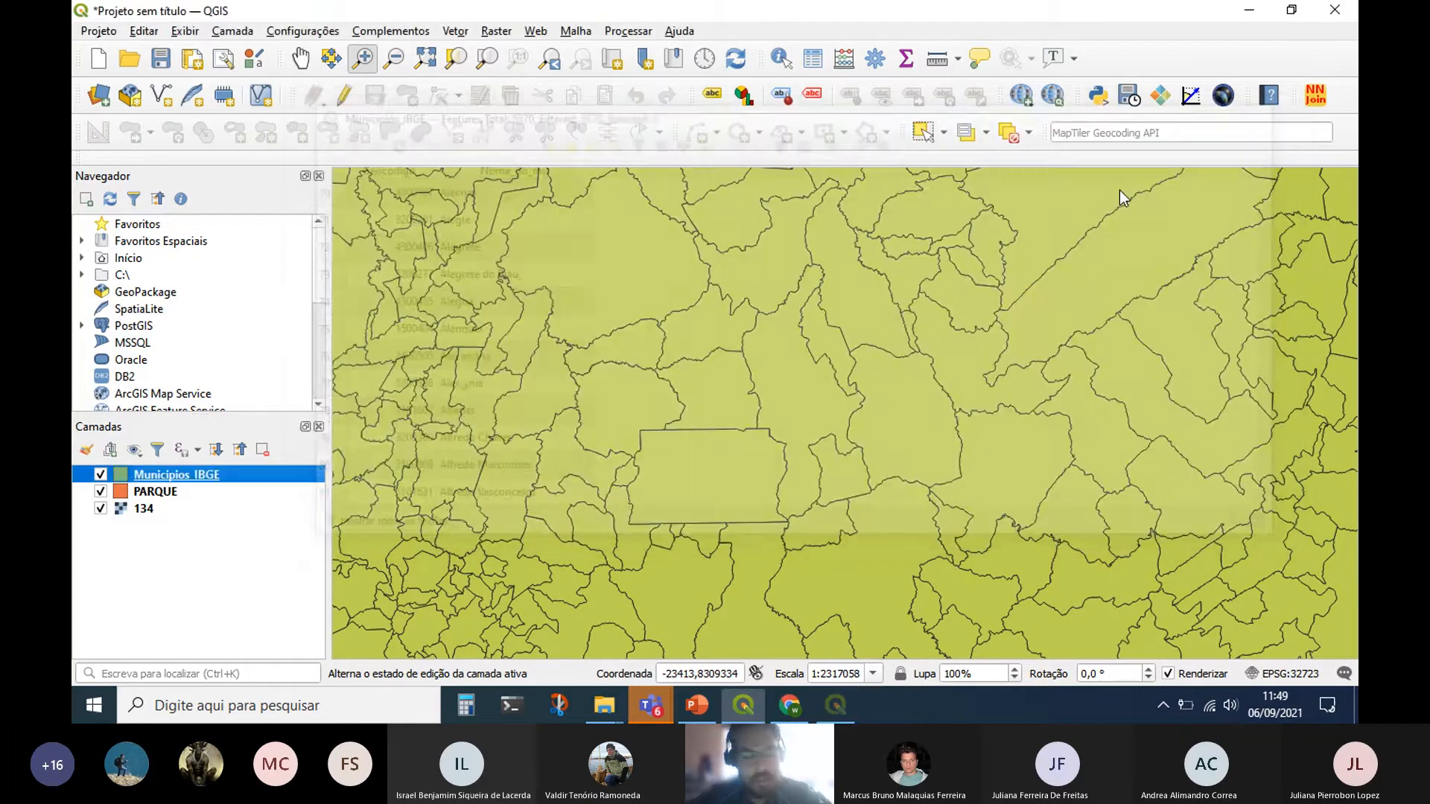
# Open the source properties of the Municipios_IBGE layer at its data source encoding setting.
pyautogui.rightClick(207, 479)
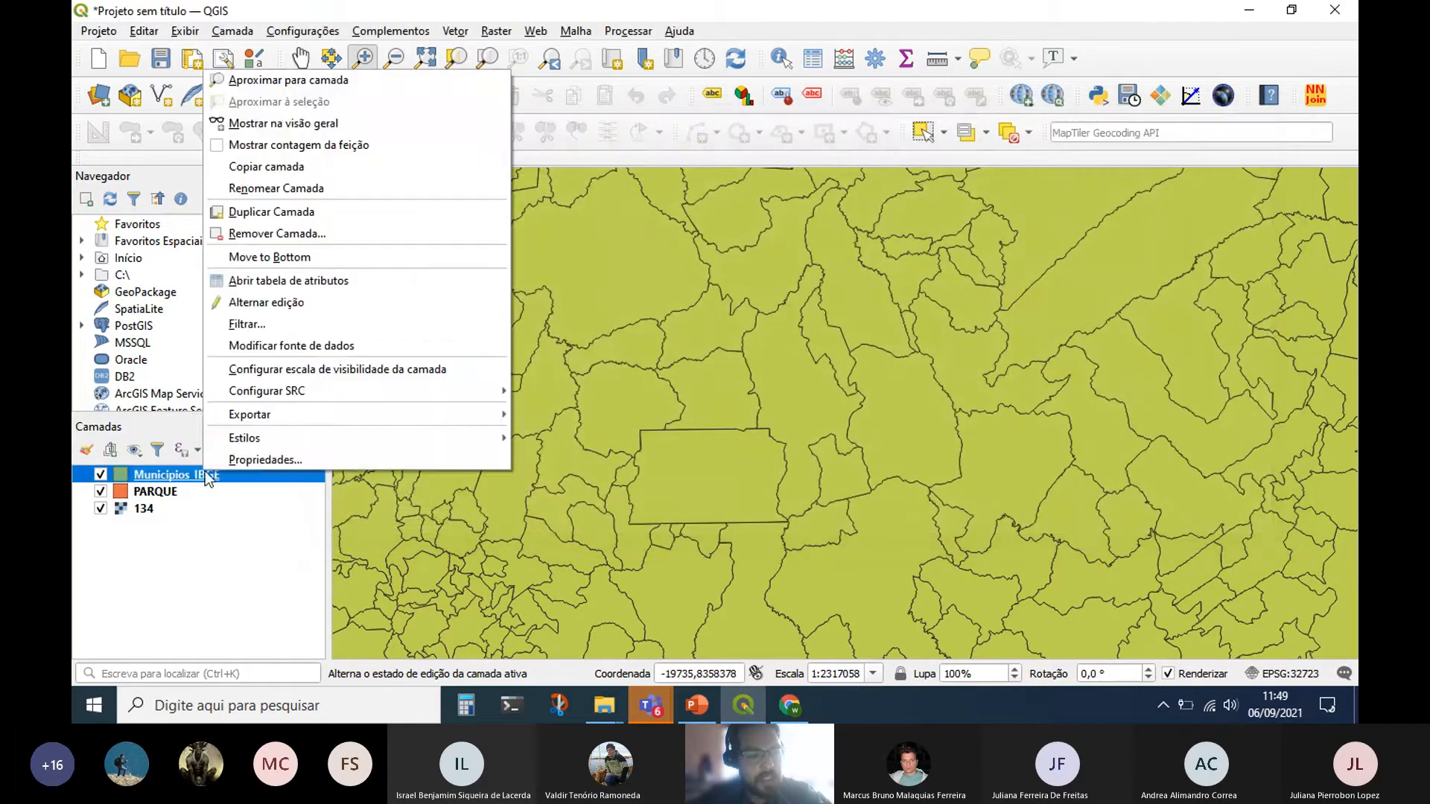
pyautogui.click(307, 457)
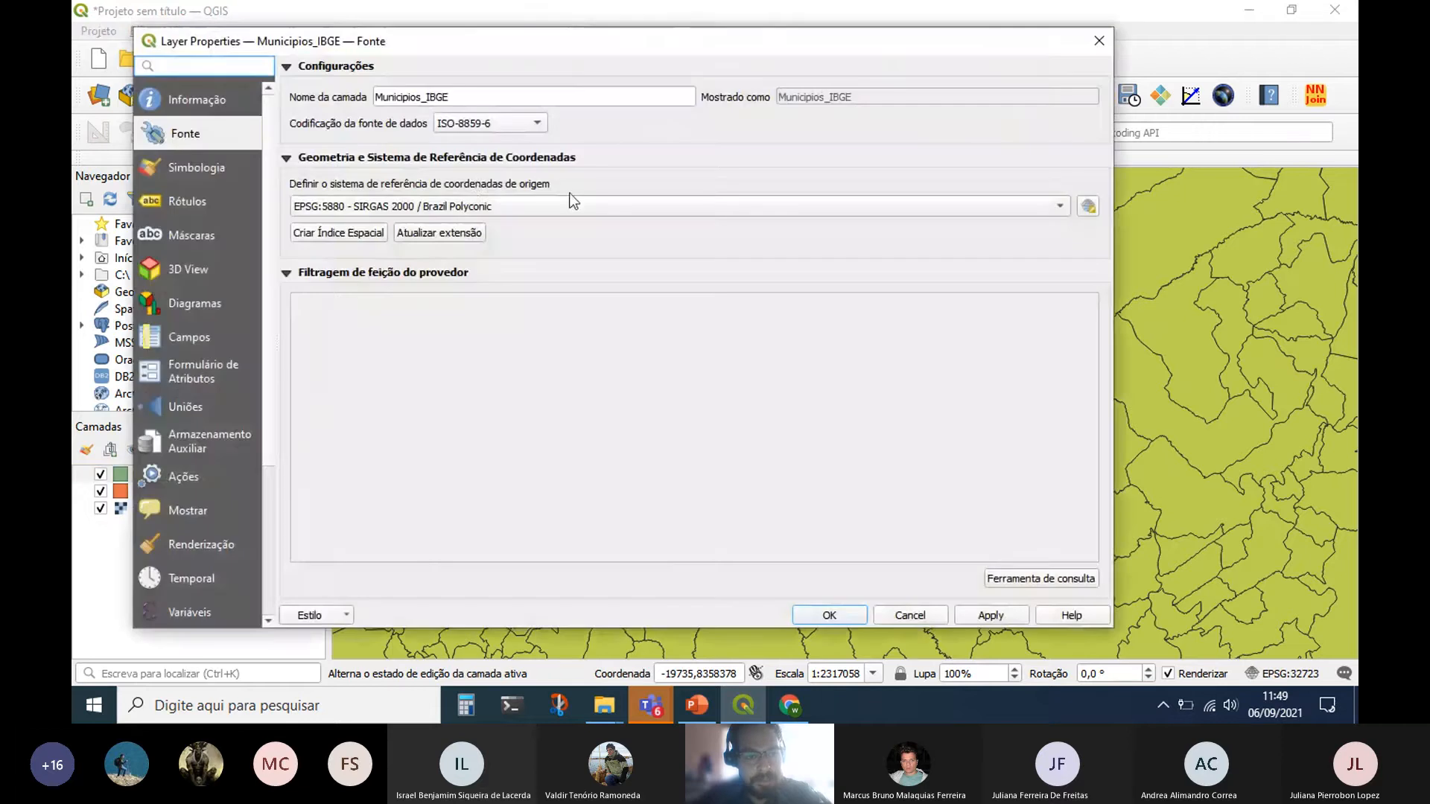
# Set the Municipios_IBGE layer's data source encoding to latin1 and accept the layer properties.
pyautogui.click(521, 123)
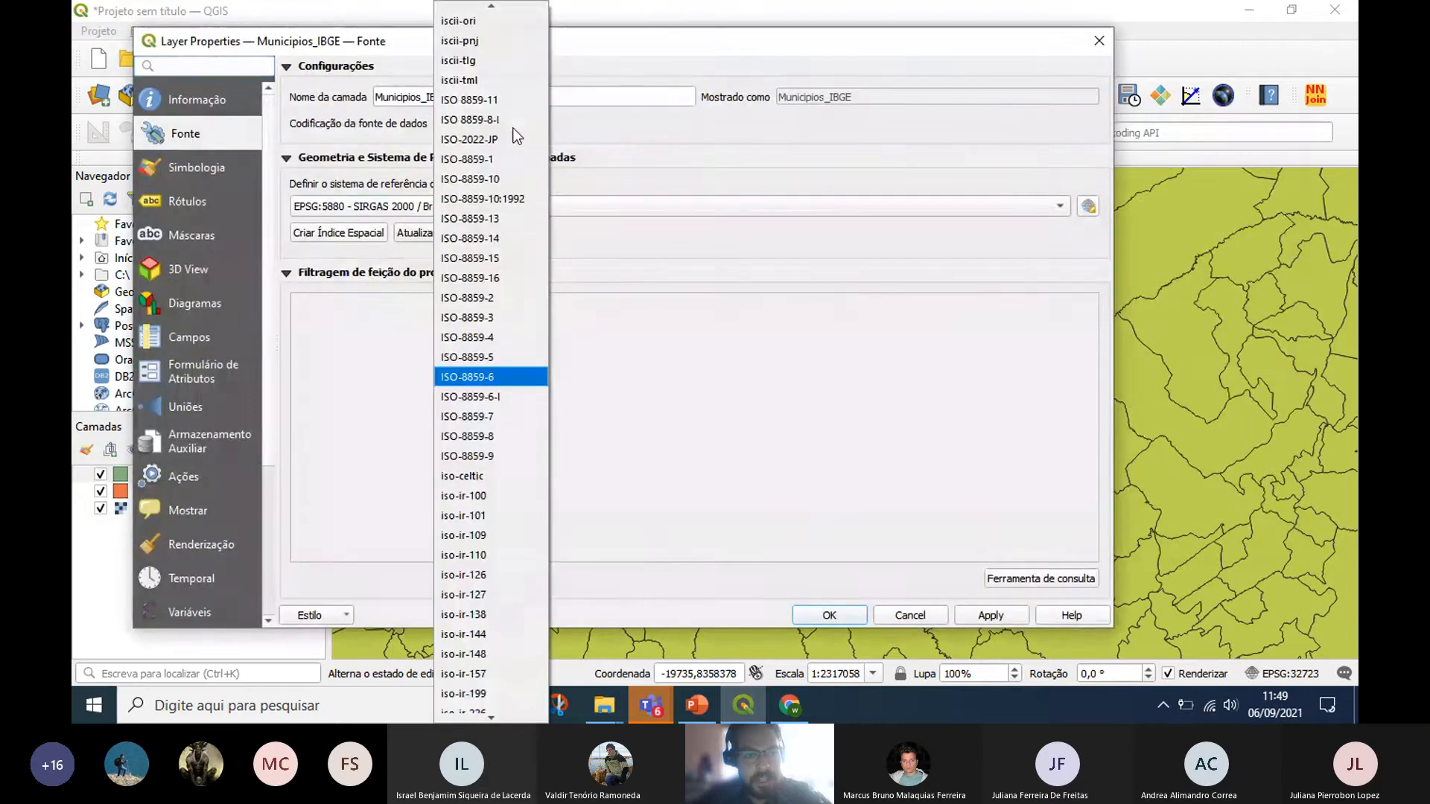
pyautogui.scroll(20, 493, 387)
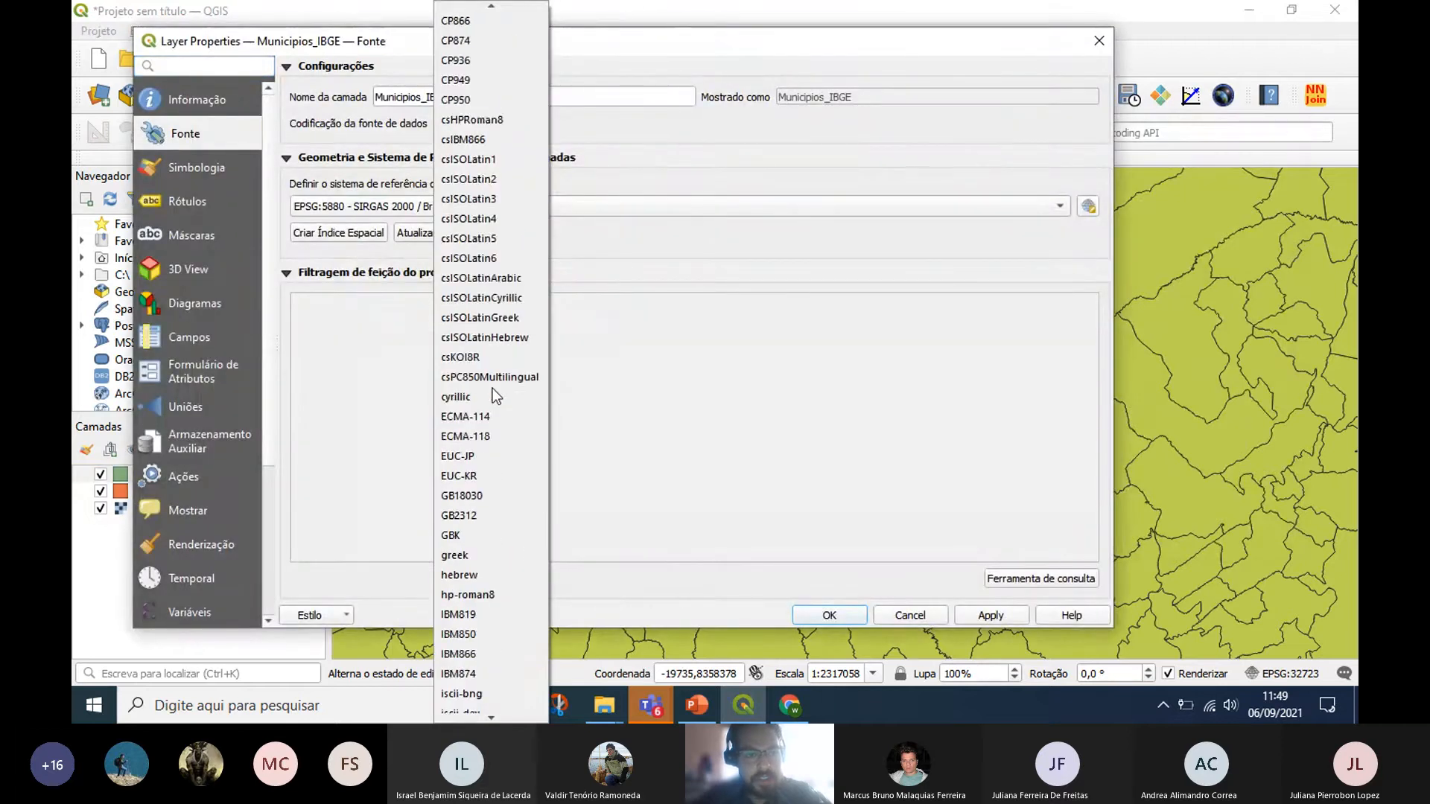
pyautogui.scroll(-20, 476, 439)
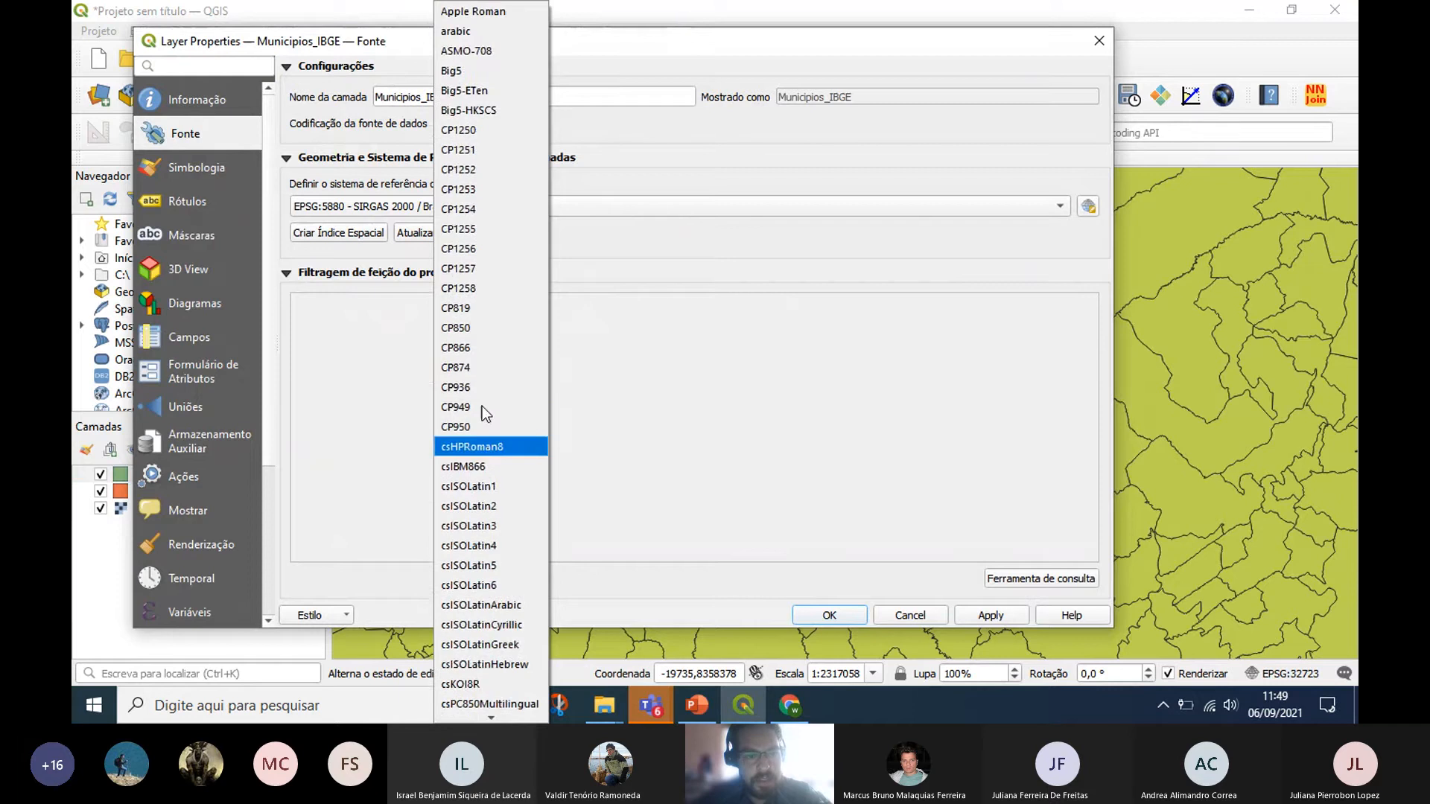
pyautogui.scroll(-12, 483, 414)
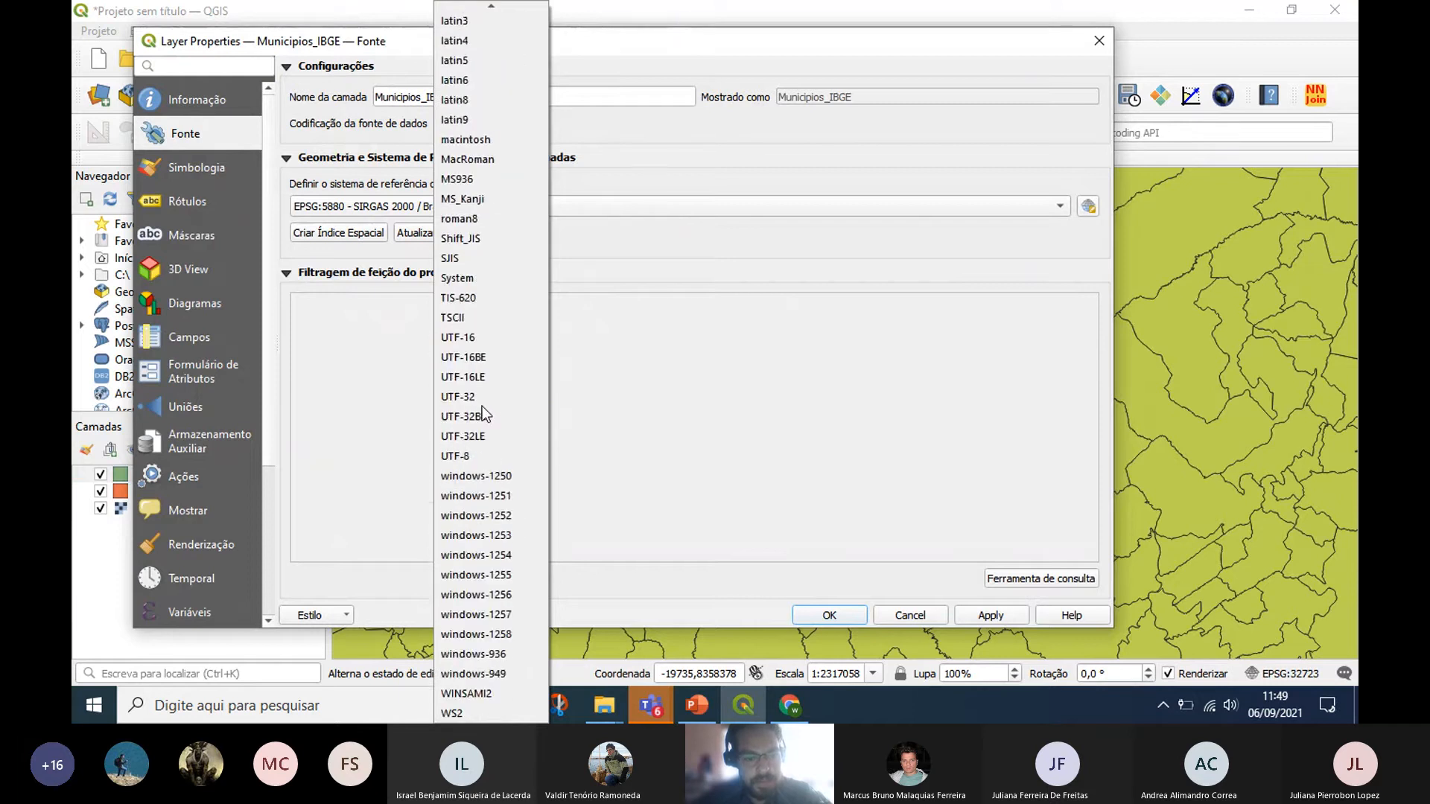
pyautogui.scroll(2, 484, 415)
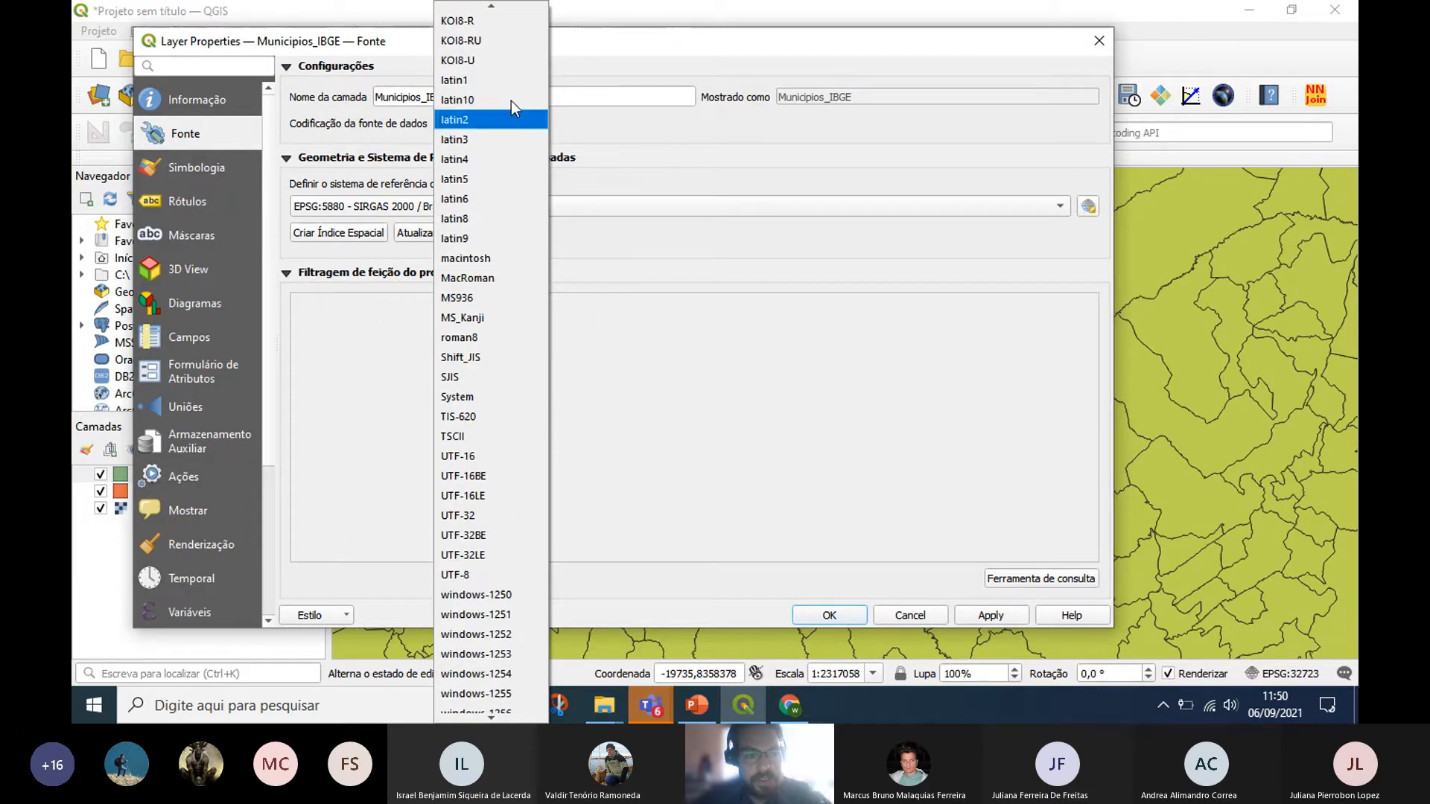
pyautogui.click(484, 80)
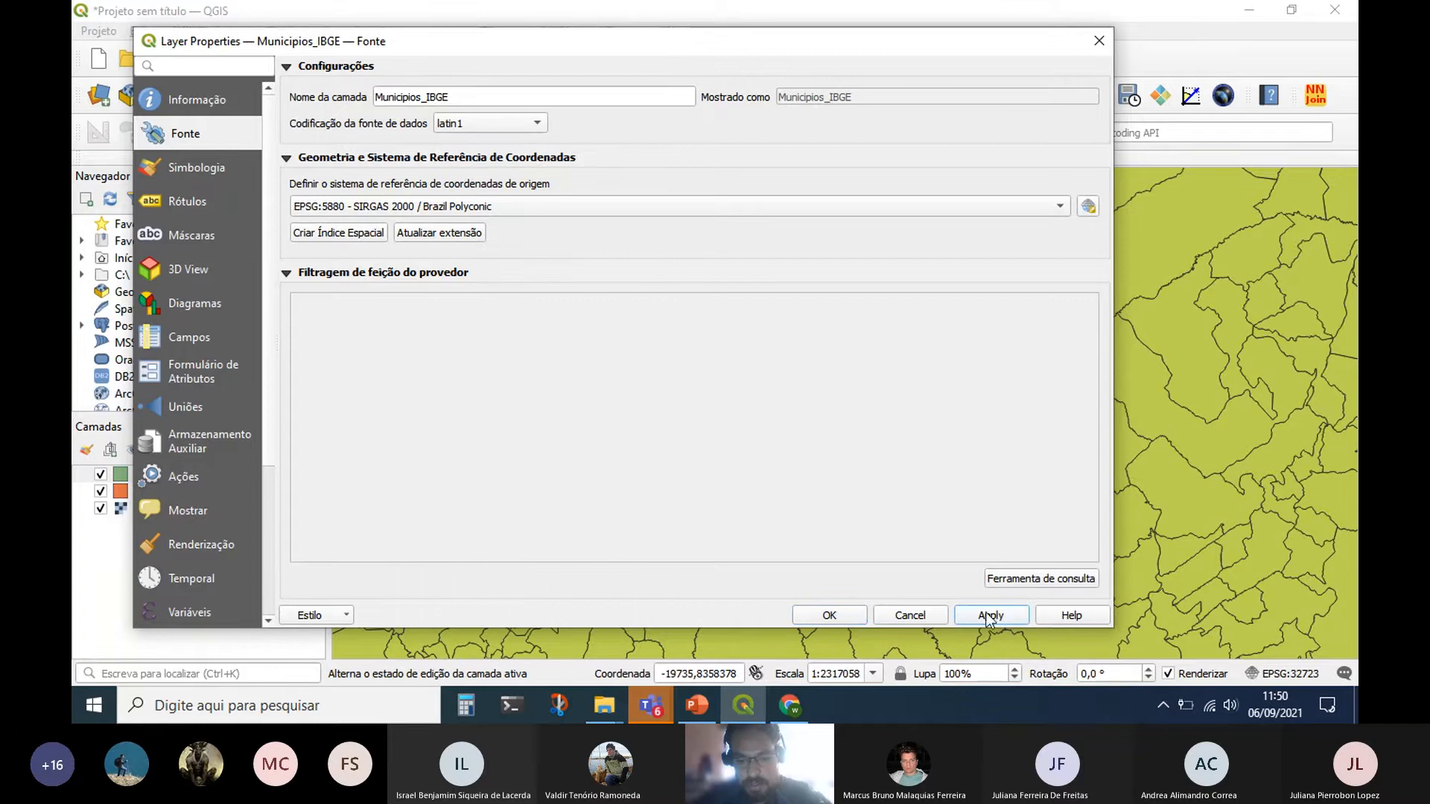
pyautogui.click(836, 619)
# Remove the Municipios_IBGE layer from the project and zoom the map to the 134 image layer.
pyautogui.click(244, 475)
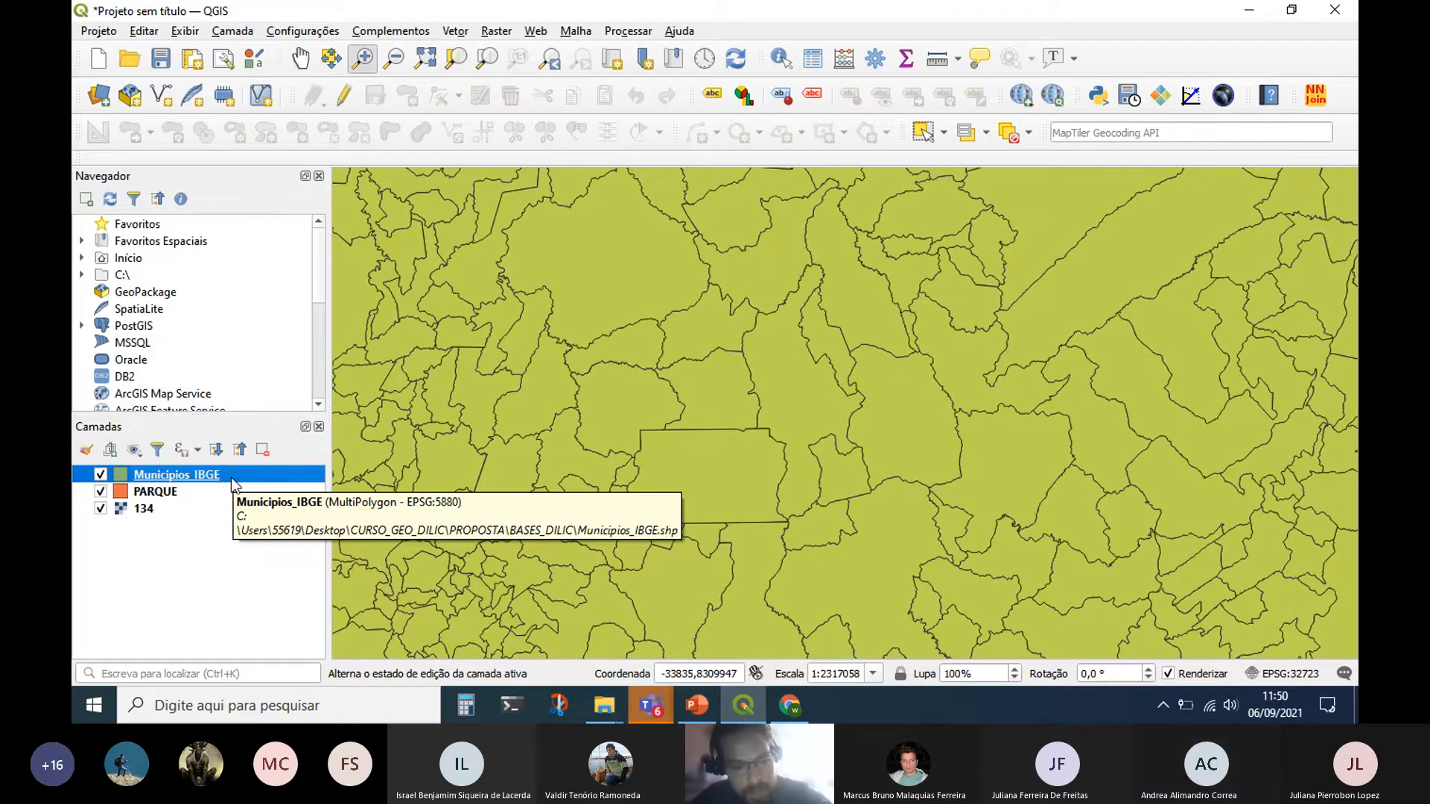
pyautogui.rightClick(232, 480)
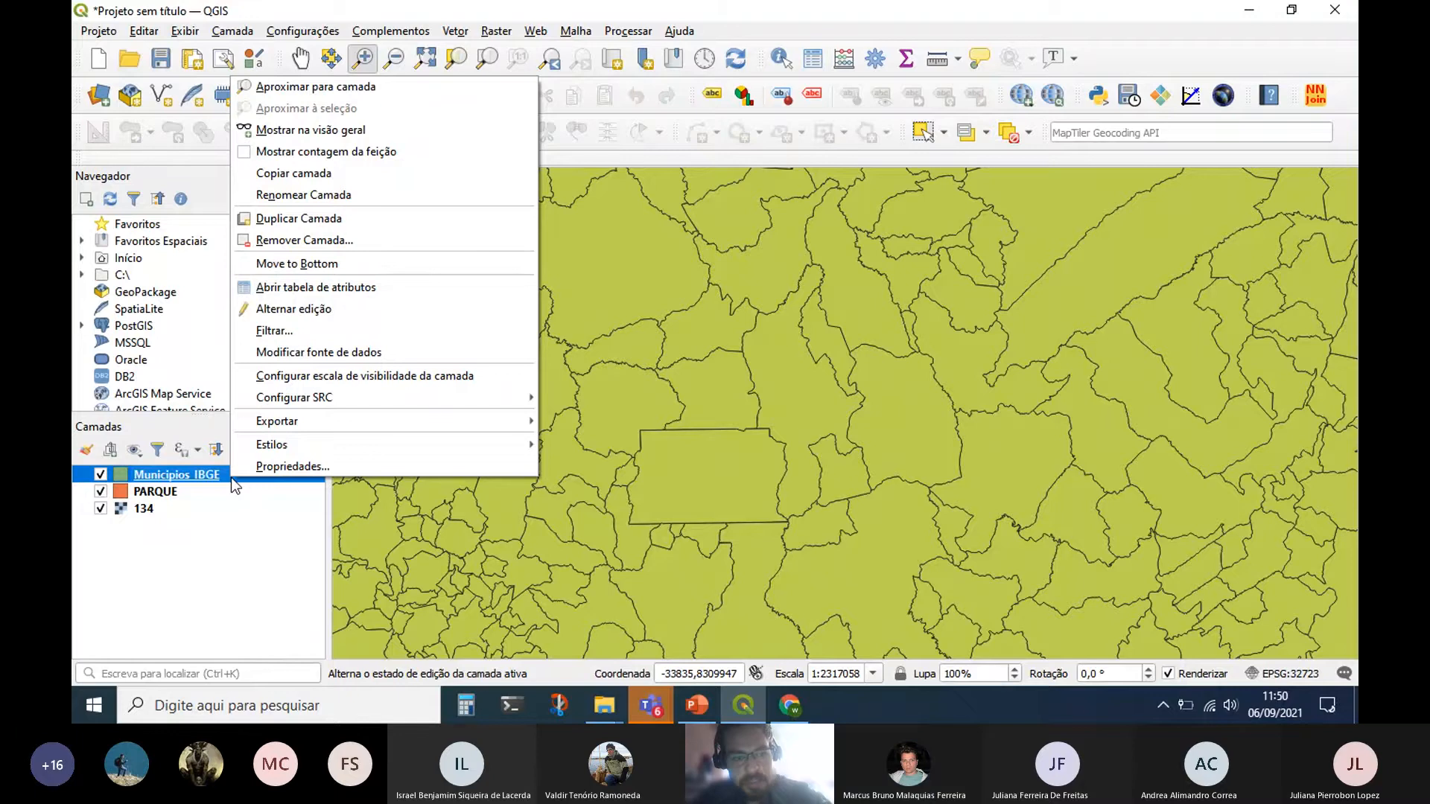
pyautogui.click(287, 238)
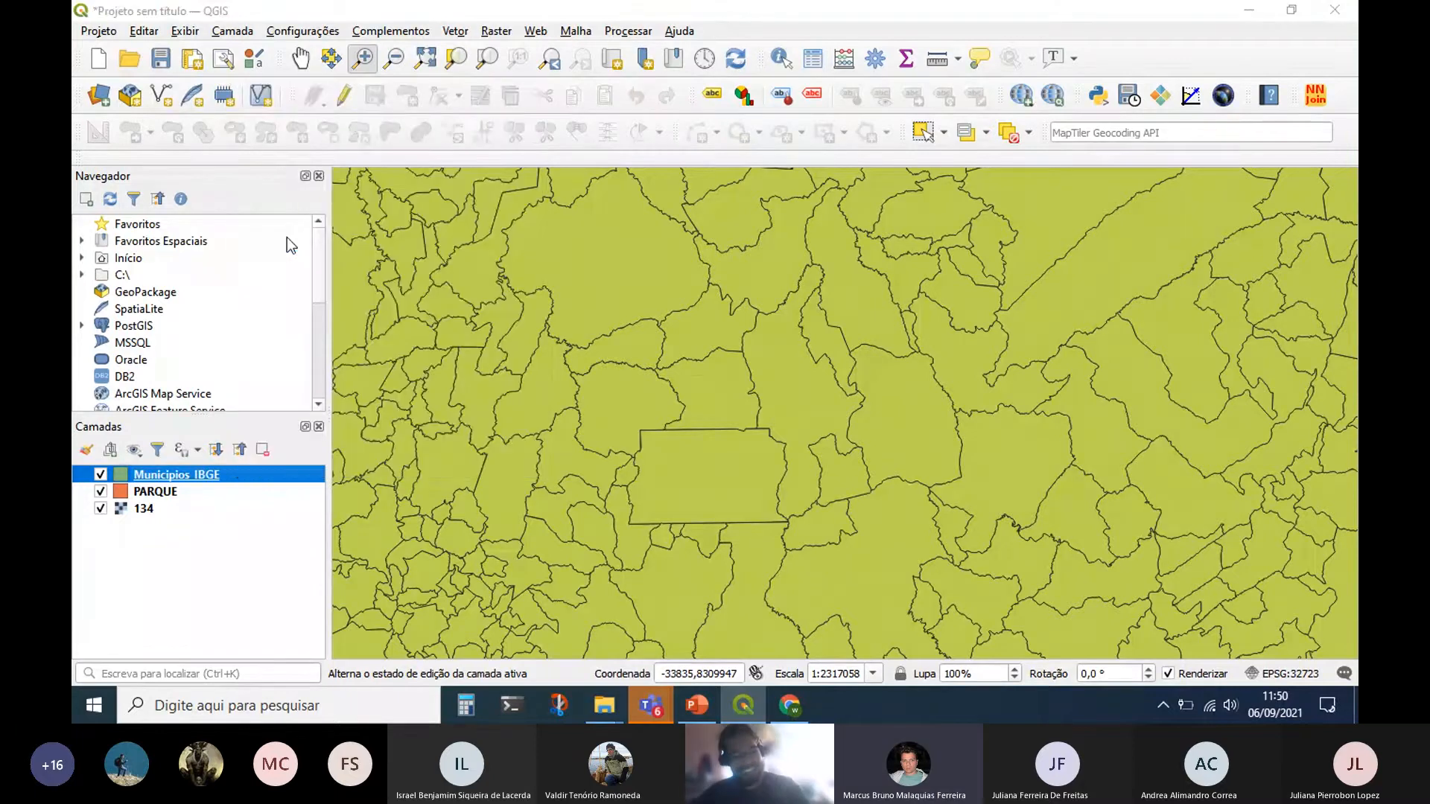
pyautogui.click(699, 372)
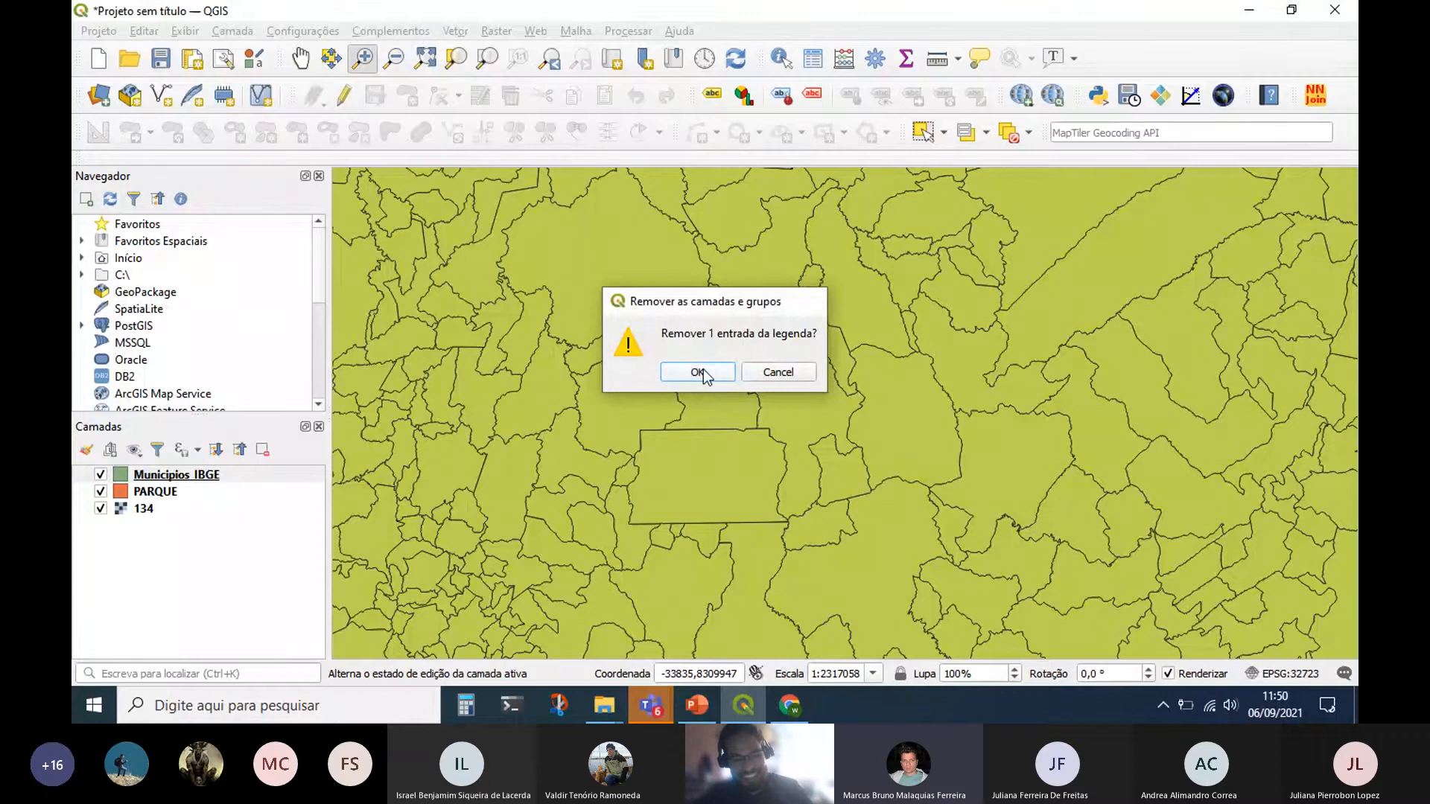
pyautogui.click(140, 491)
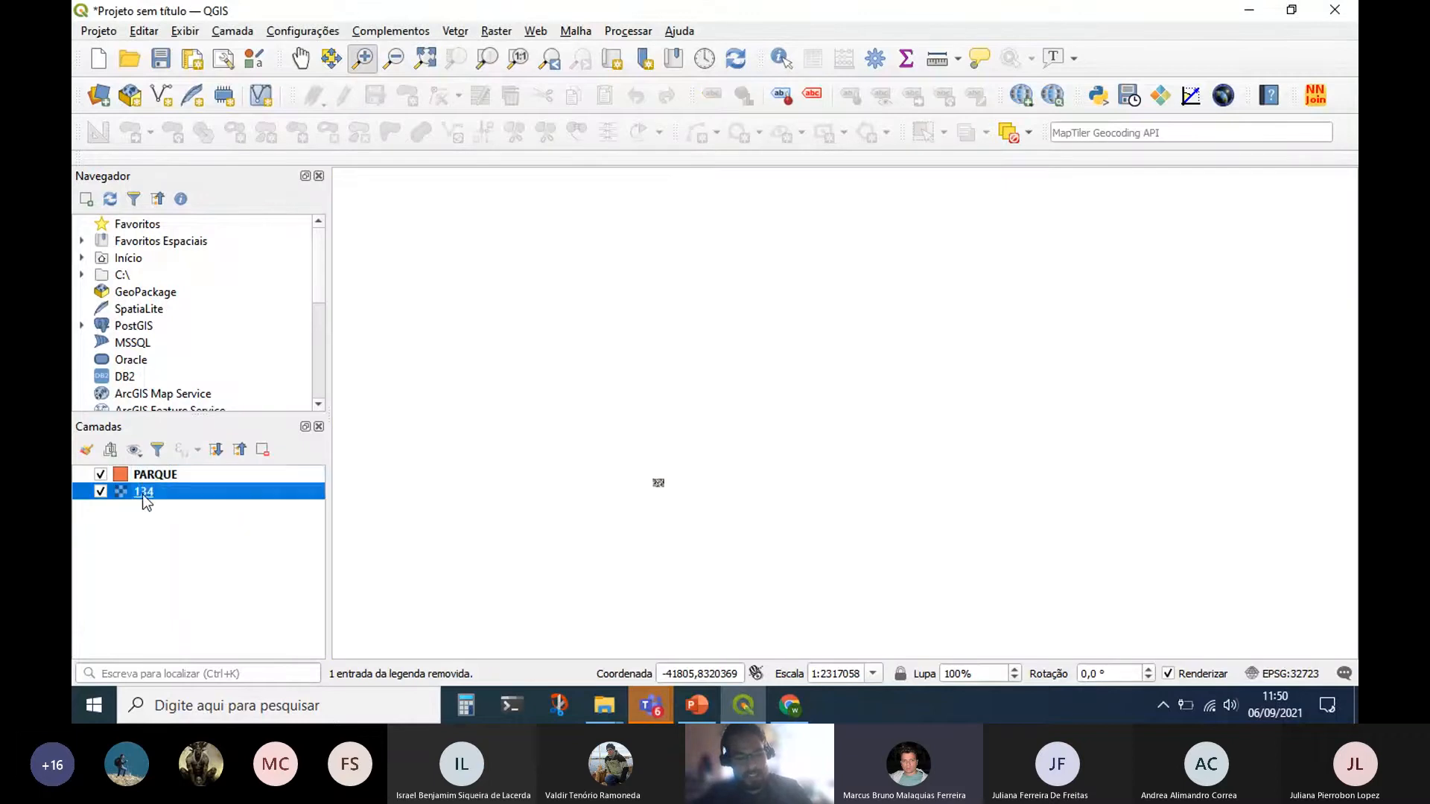
pyautogui.rightClick(140, 491)
pyautogui.click(266, 172)
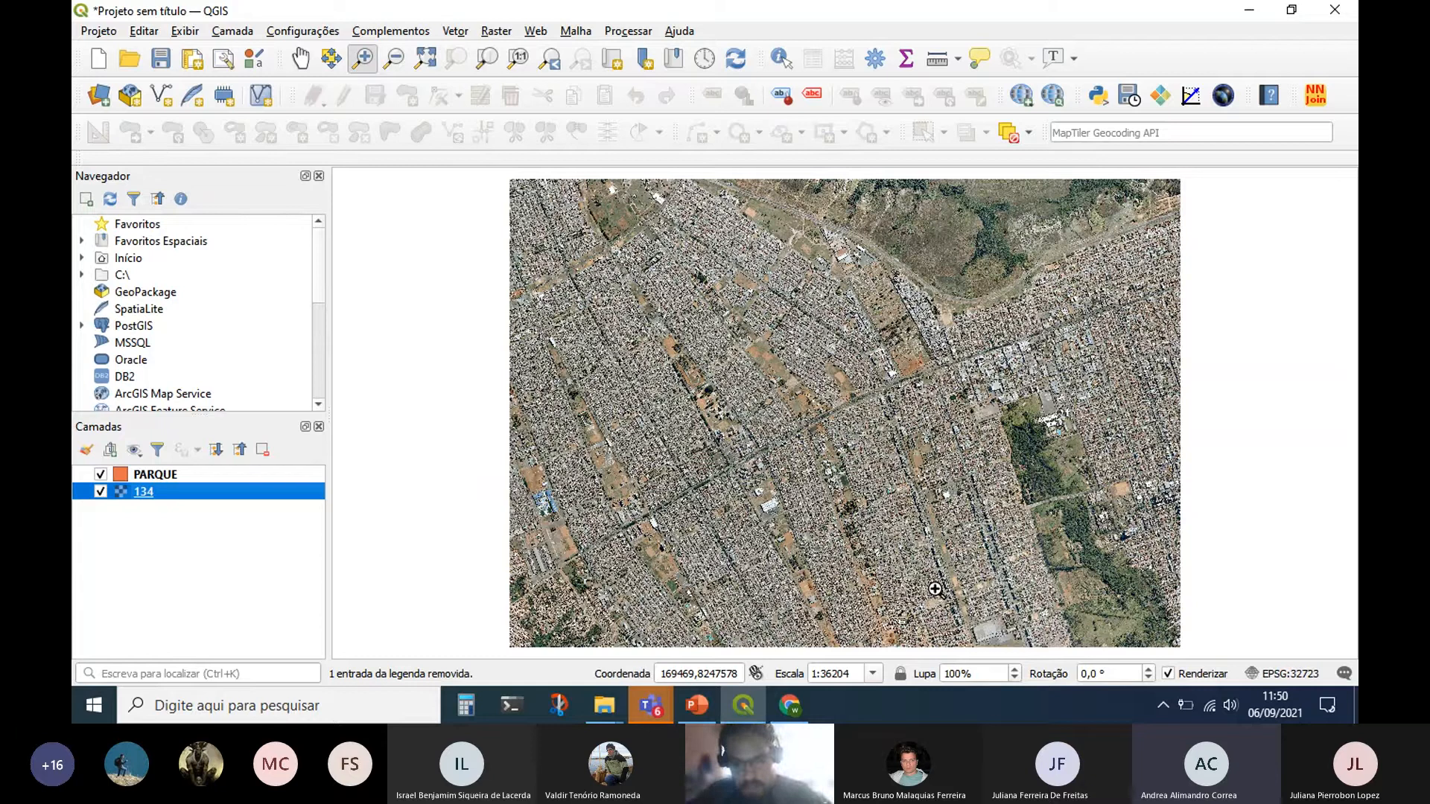
# Switch to Teams and open the COMP_FOTO_AULA_6 folder inside aula 6 in the course team's files.
pyautogui.click(605, 713)
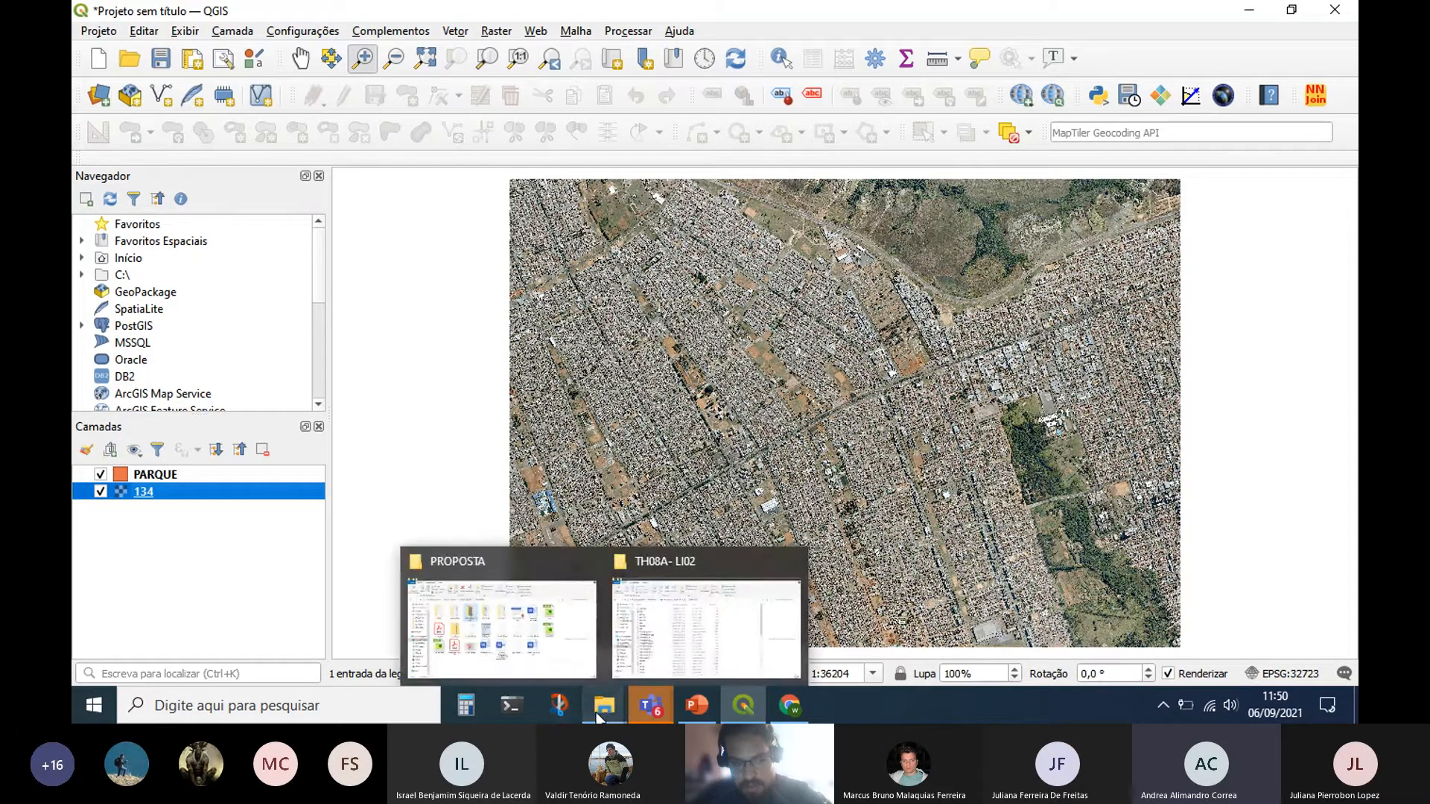
pyautogui.moveTo(603, 712)
pyautogui.moveTo(650, 708)
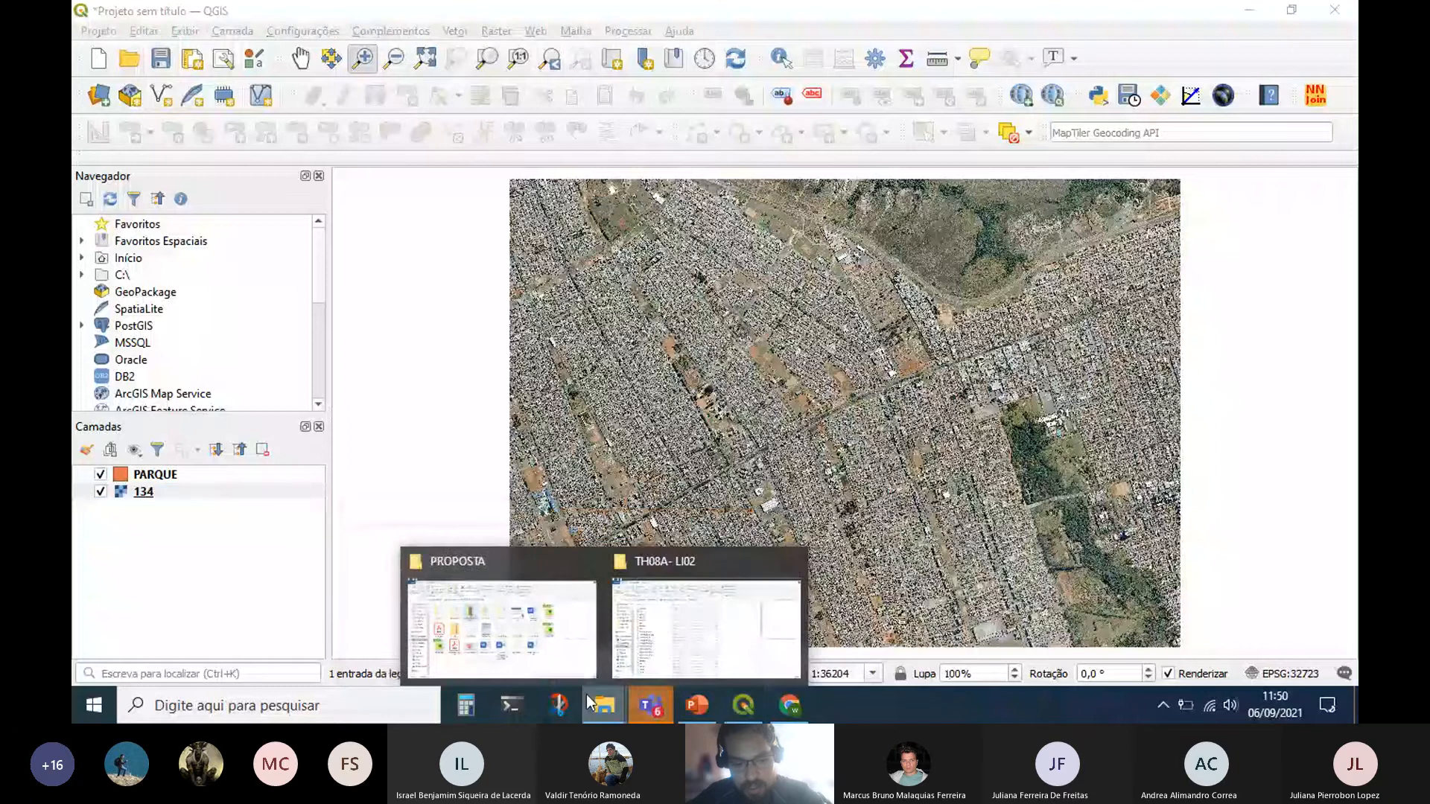
pyautogui.click(521, 620)
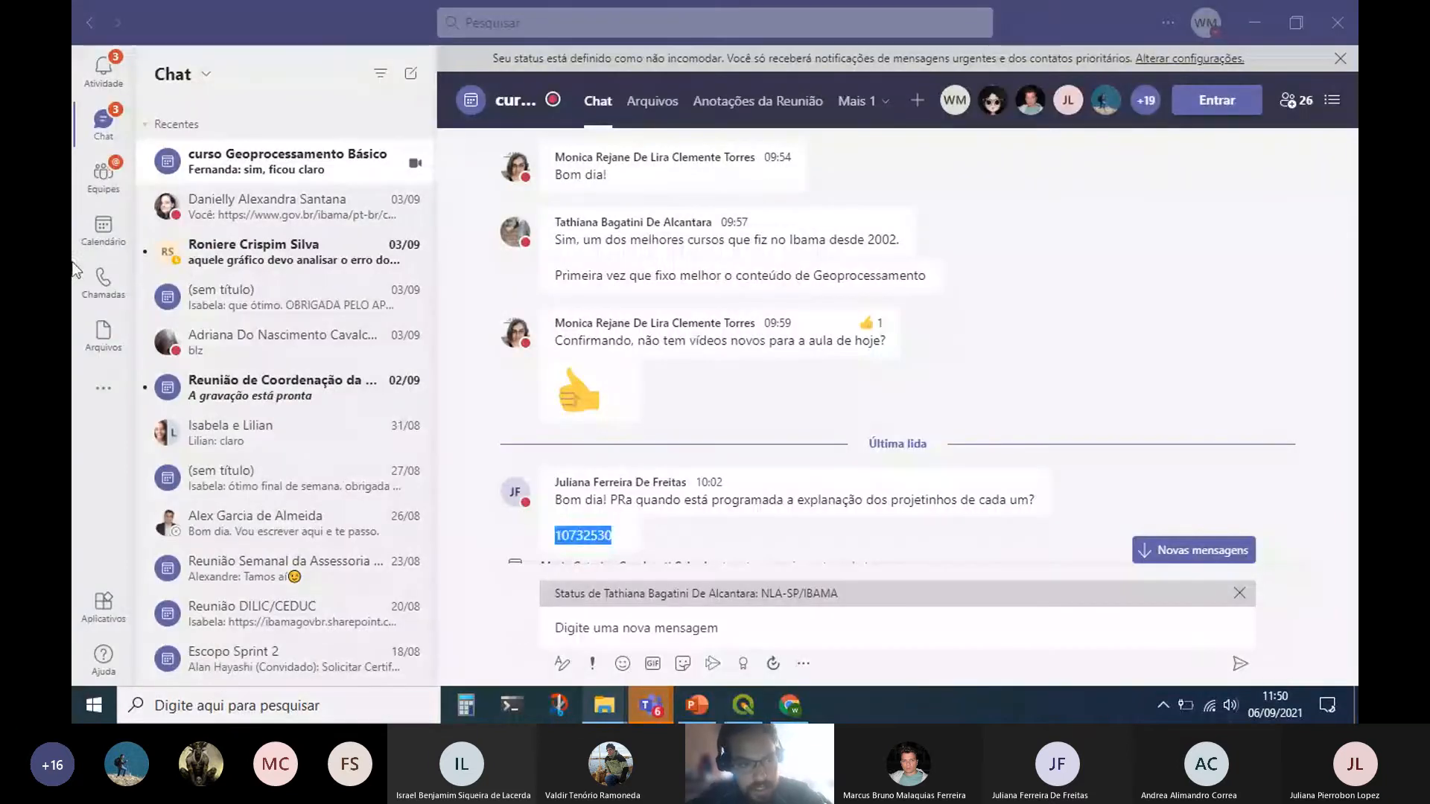
pyautogui.click(99, 192)
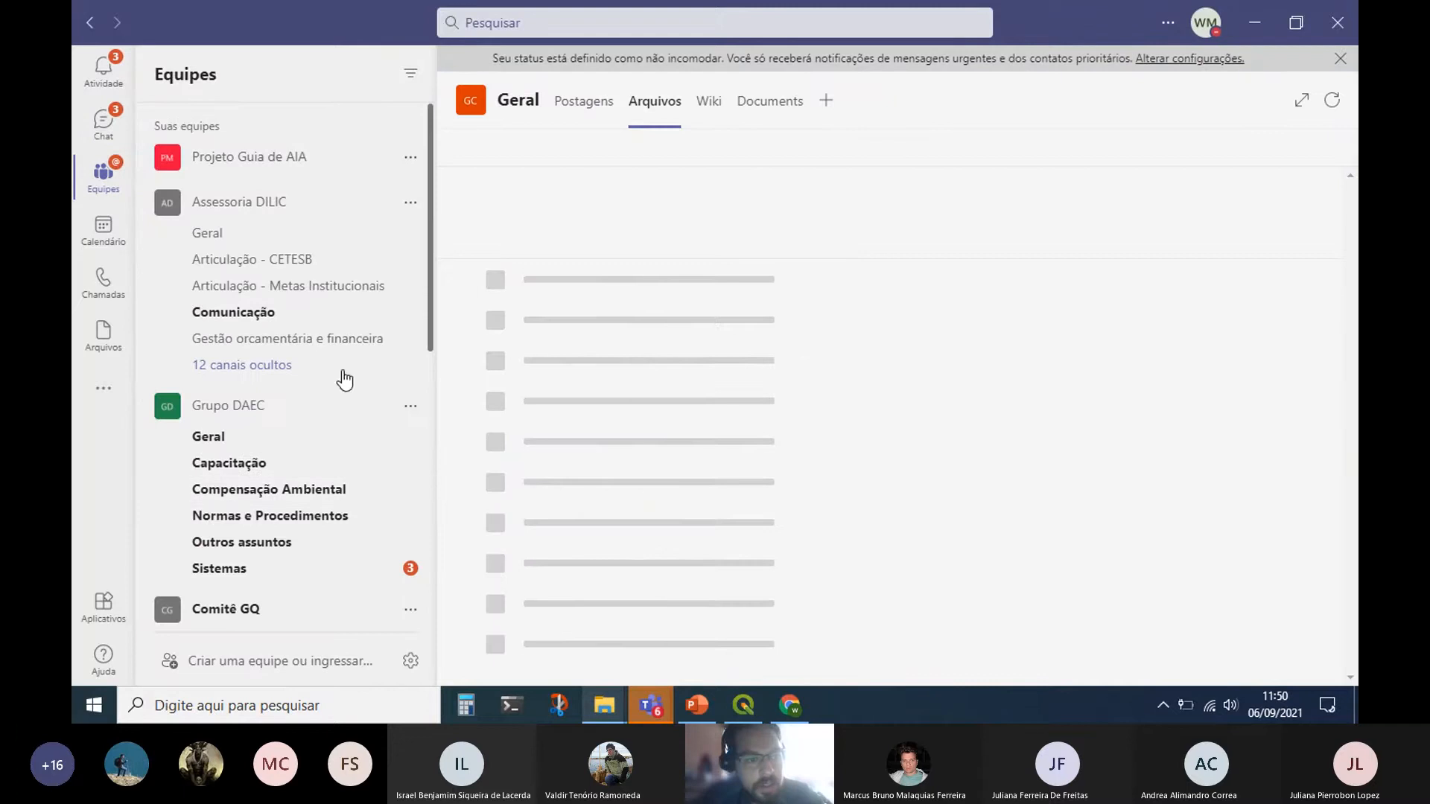
pyautogui.scroll(-2, 261, 463)
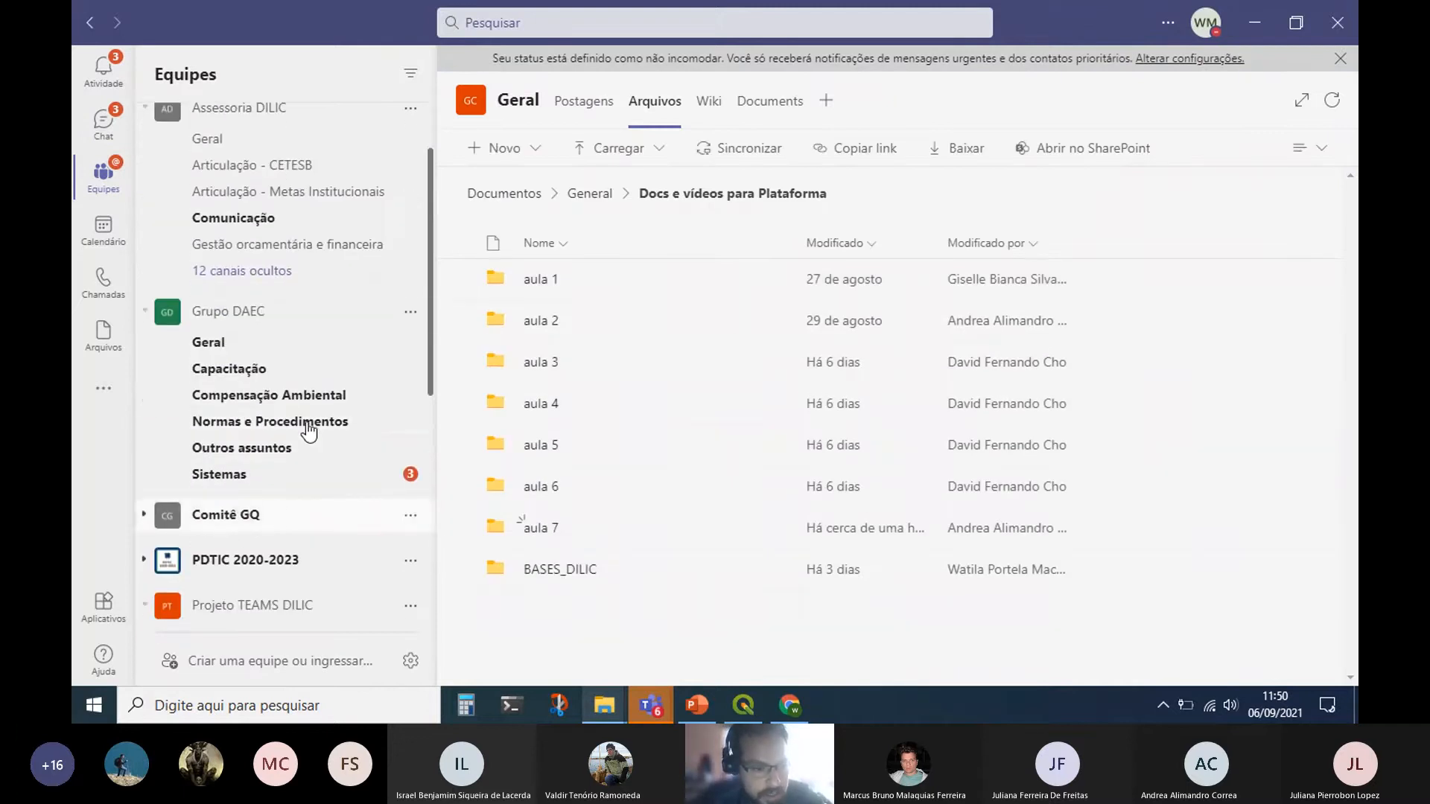
pyautogui.scroll(-3, 271, 502)
pyautogui.scroll(-5, 271, 502)
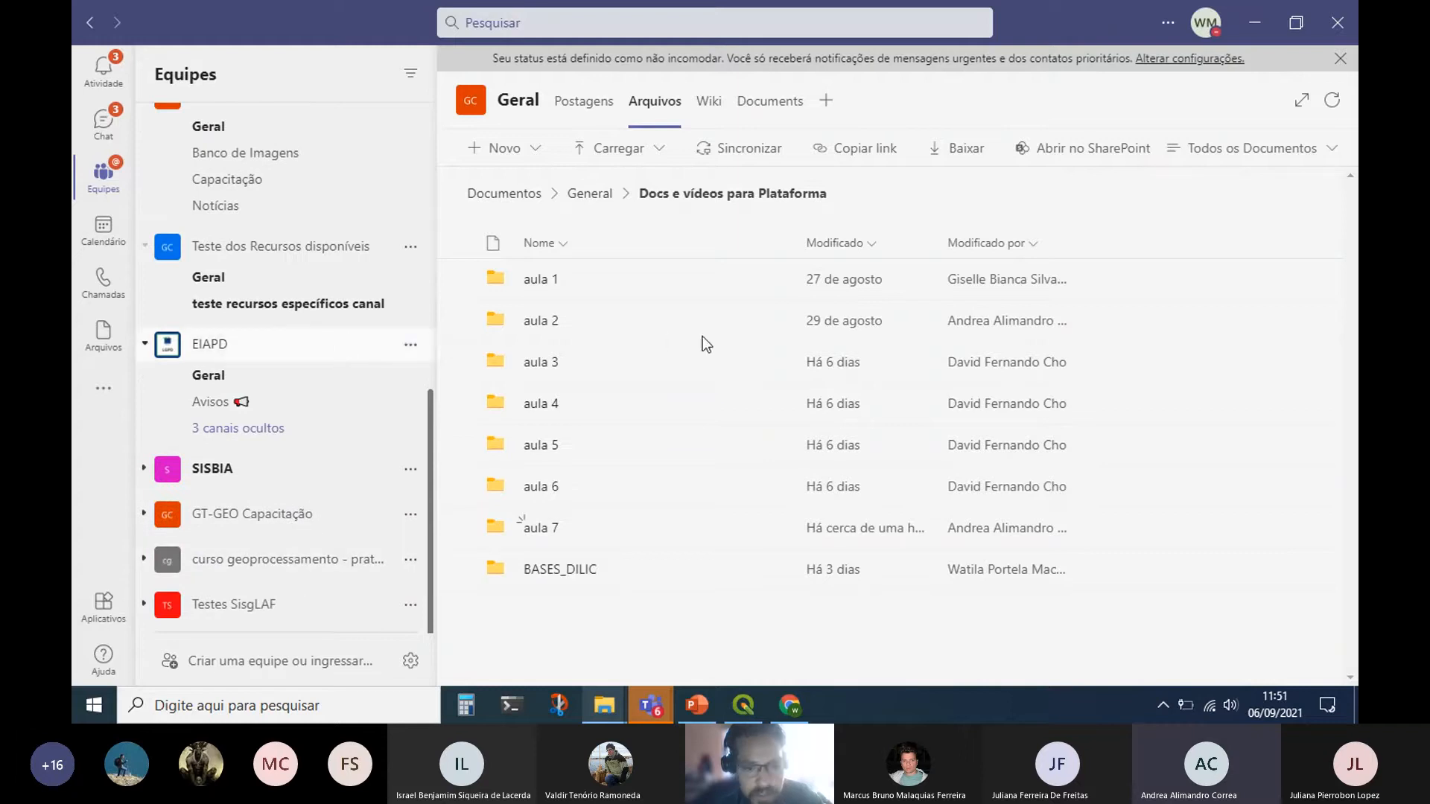
pyautogui.click(579, 487)
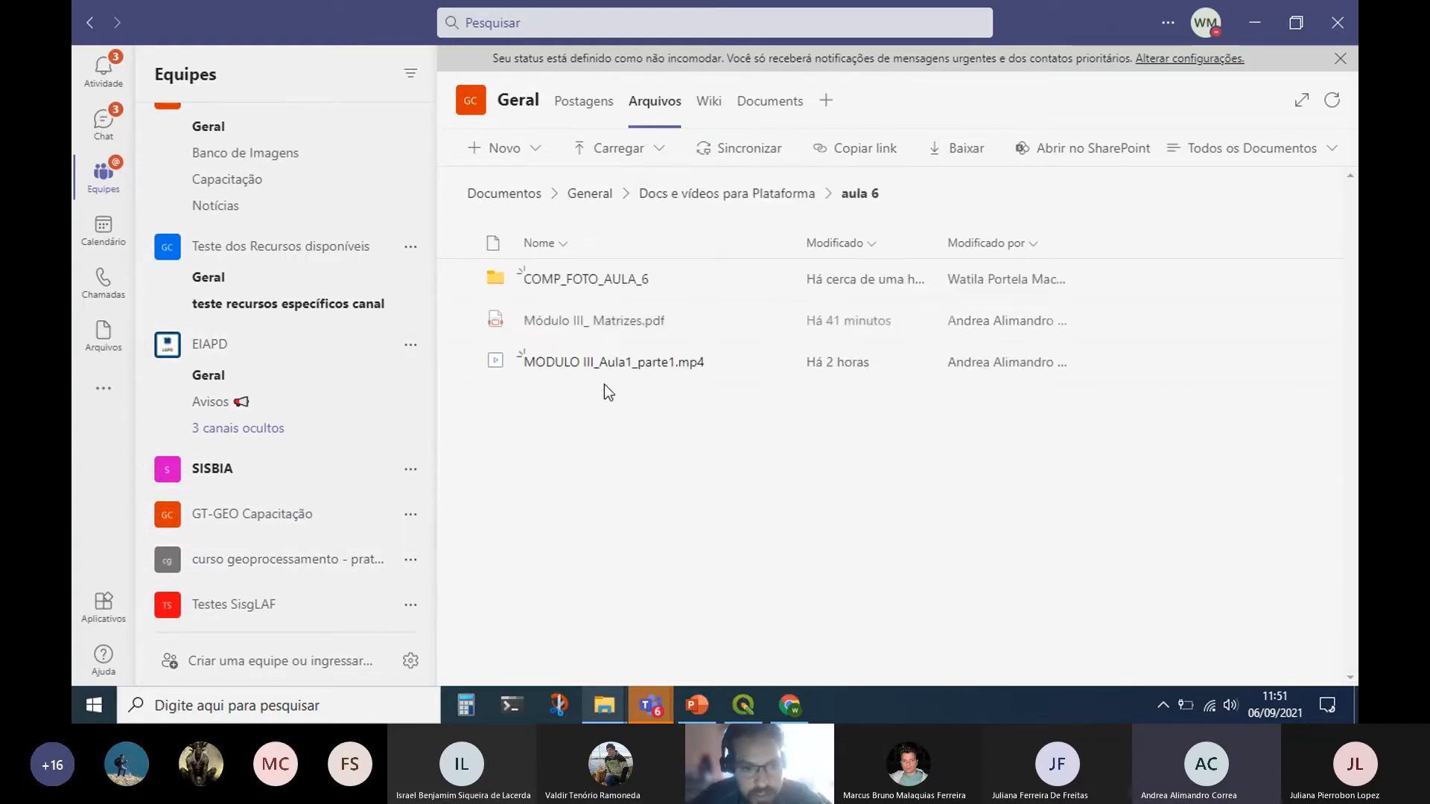
pyautogui.click(550, 283)
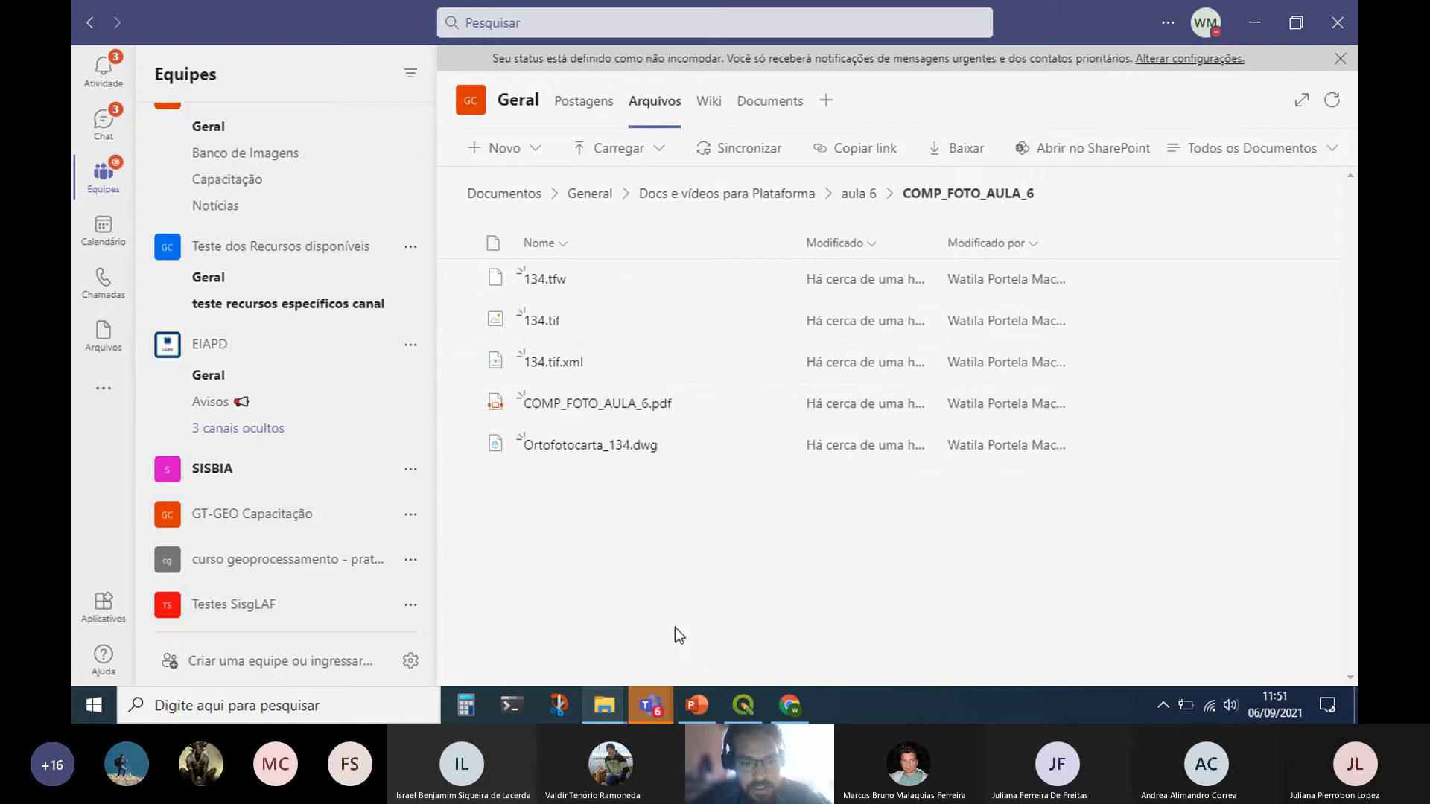
# Return to the Docs e vídeos para Plataforma folder and switch back to QGIS.
pyautogui.click(856, 195)
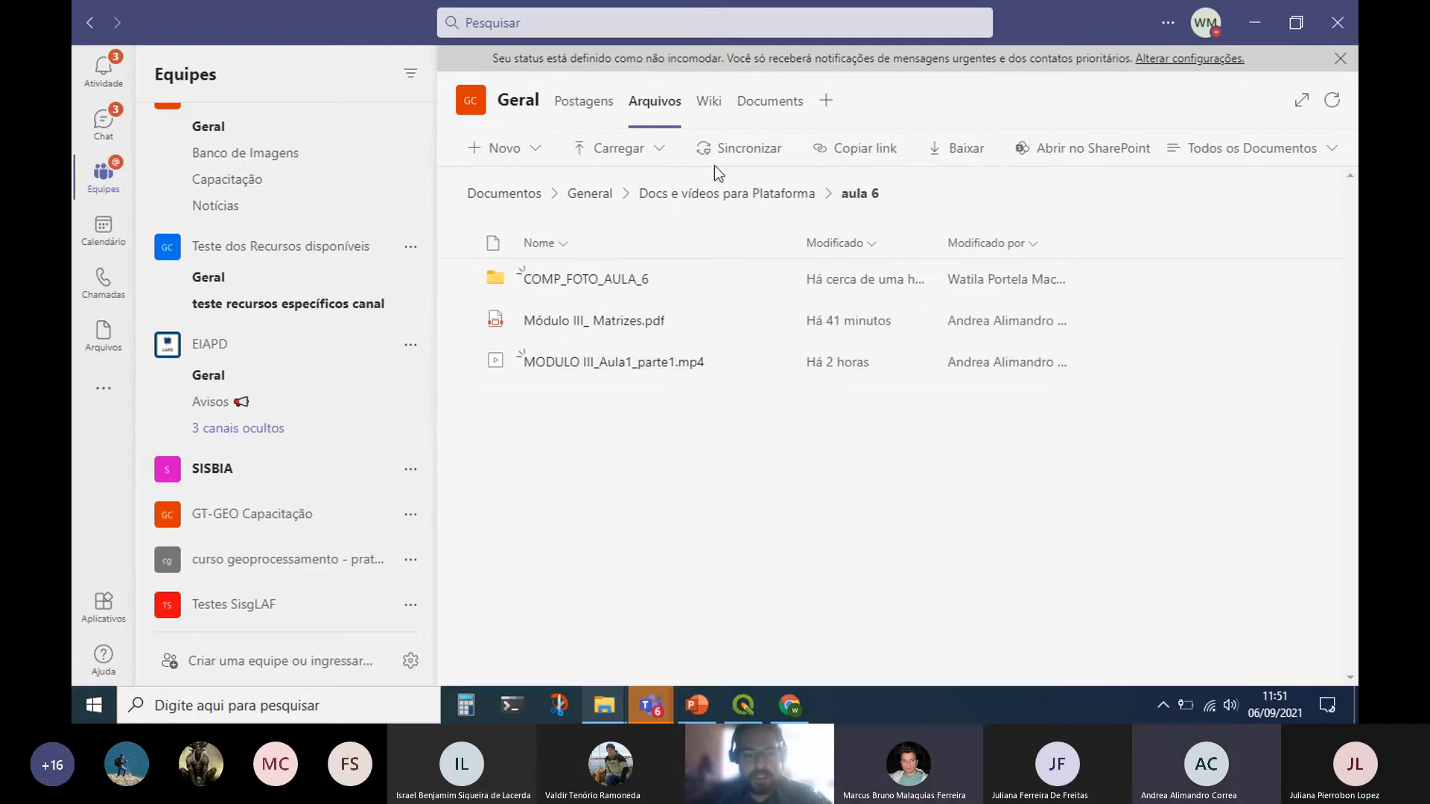
pyautogui.click(710, 205)
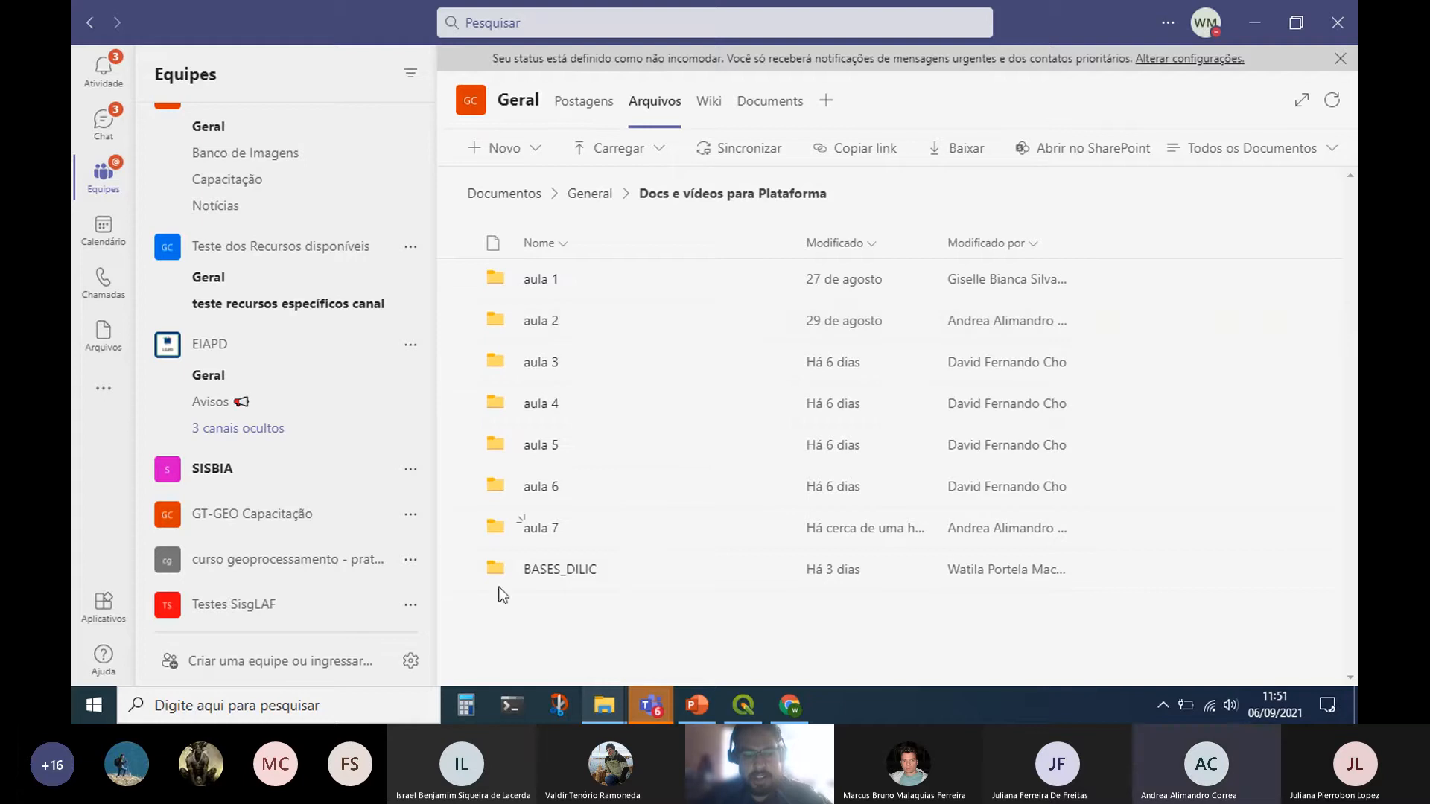
pyautogui.click(1255, 28)
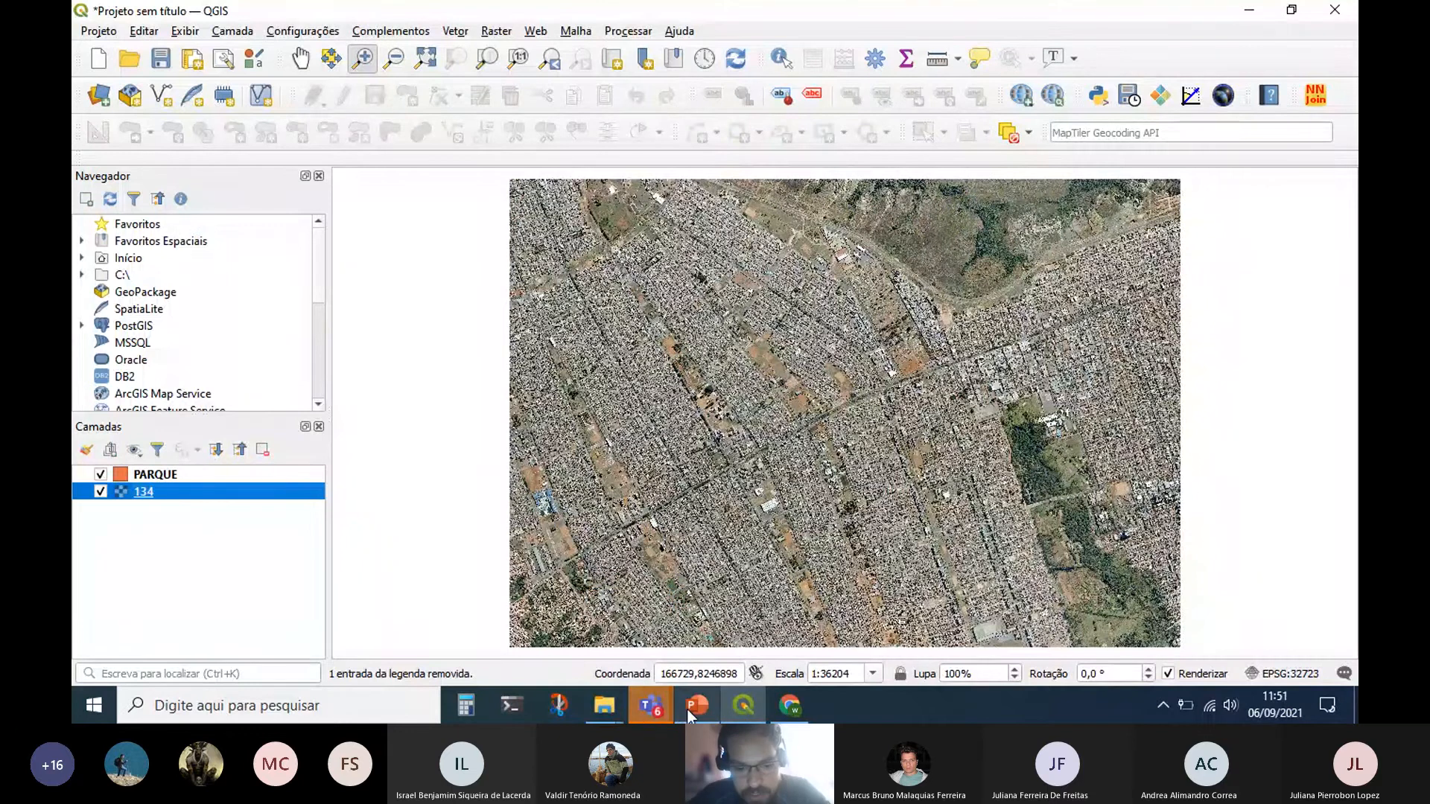
# Switch to PowerPoint and present the COMP_FOTO_AULA_6 slideshow from the slide Uso de Imagens Aéreas.
pyautogui.moveTo(688, 712)
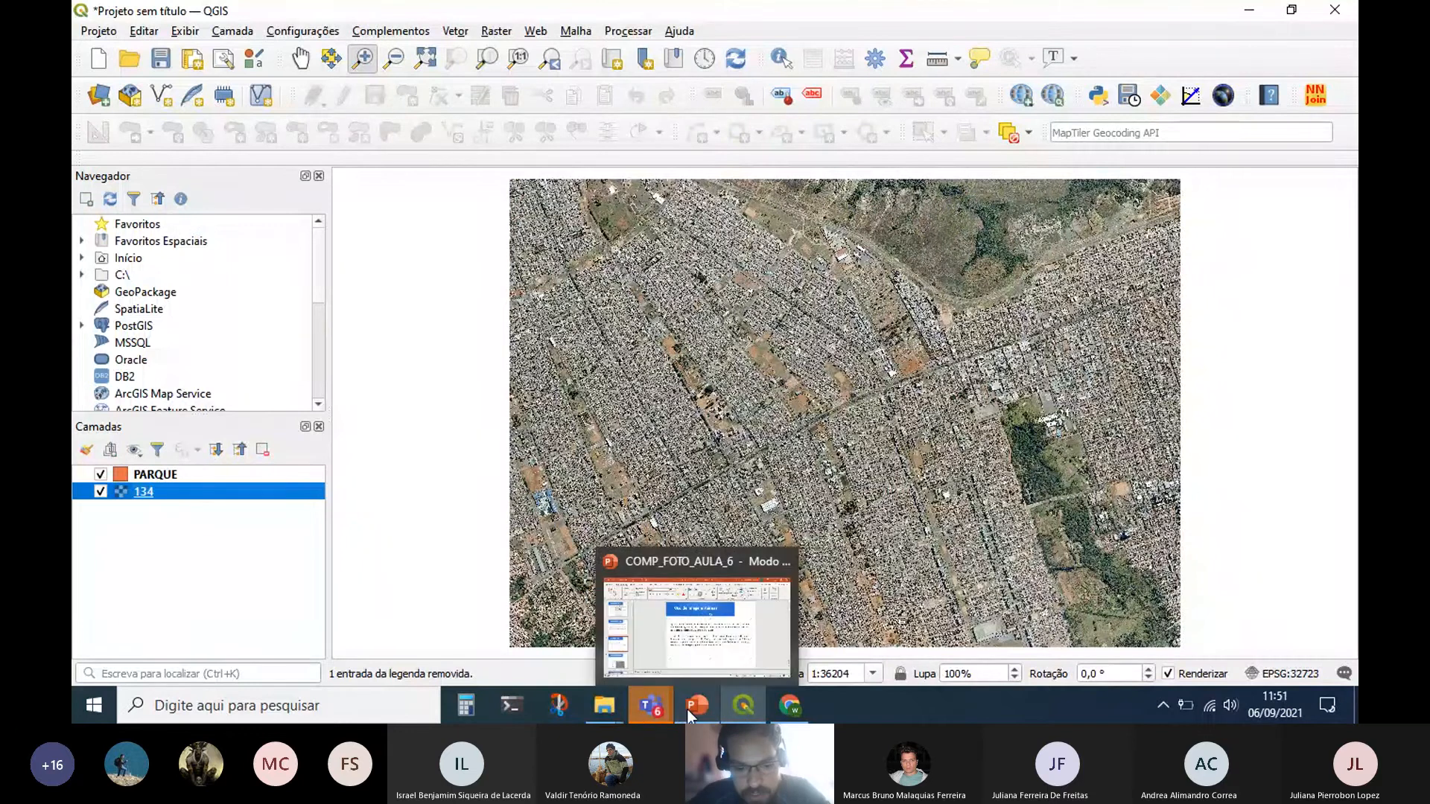
pyautogui.click(152, 478)
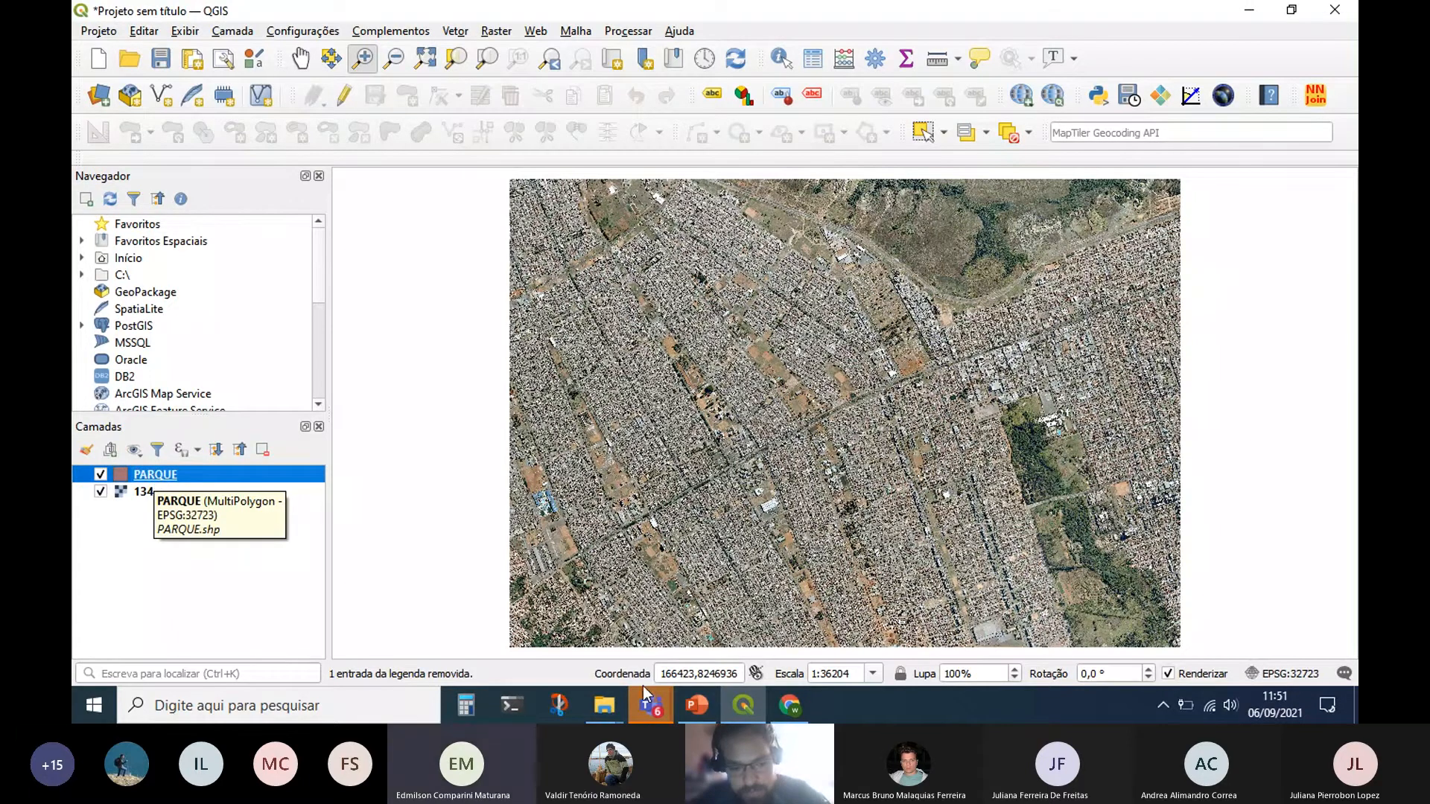
pyautogui.click(697, 705)
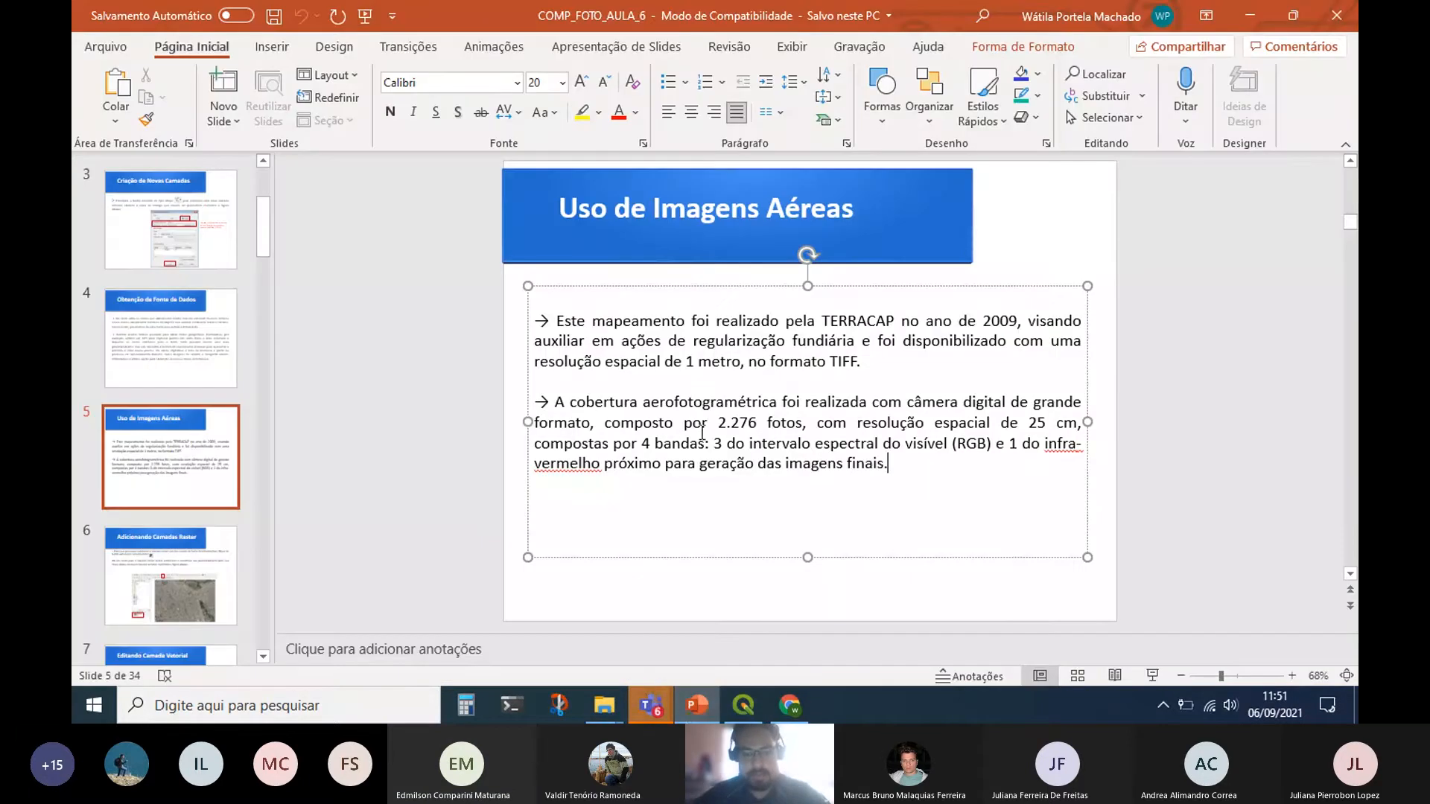
pyautogui.click(1211, 437)
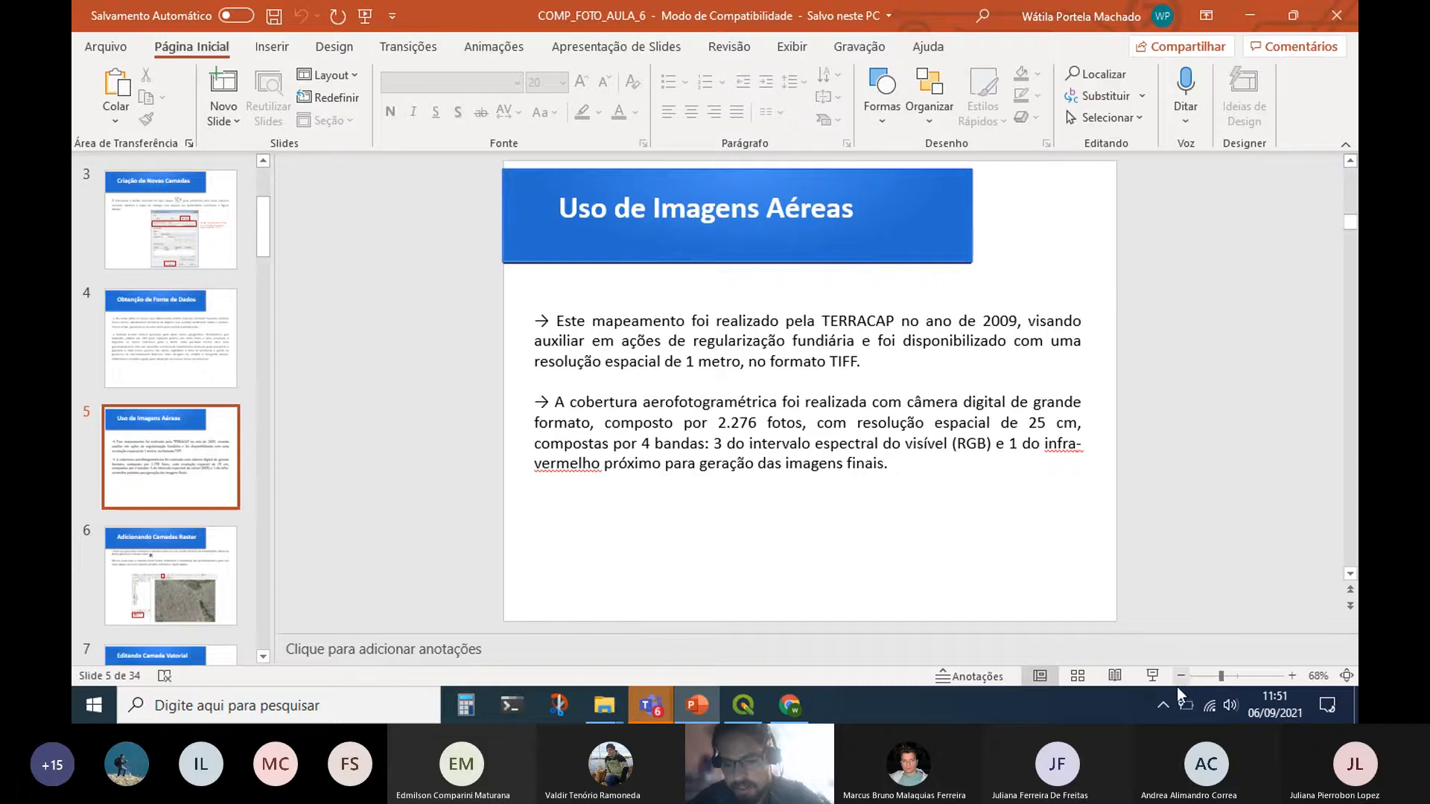
pyautogui.click(1150, 676)
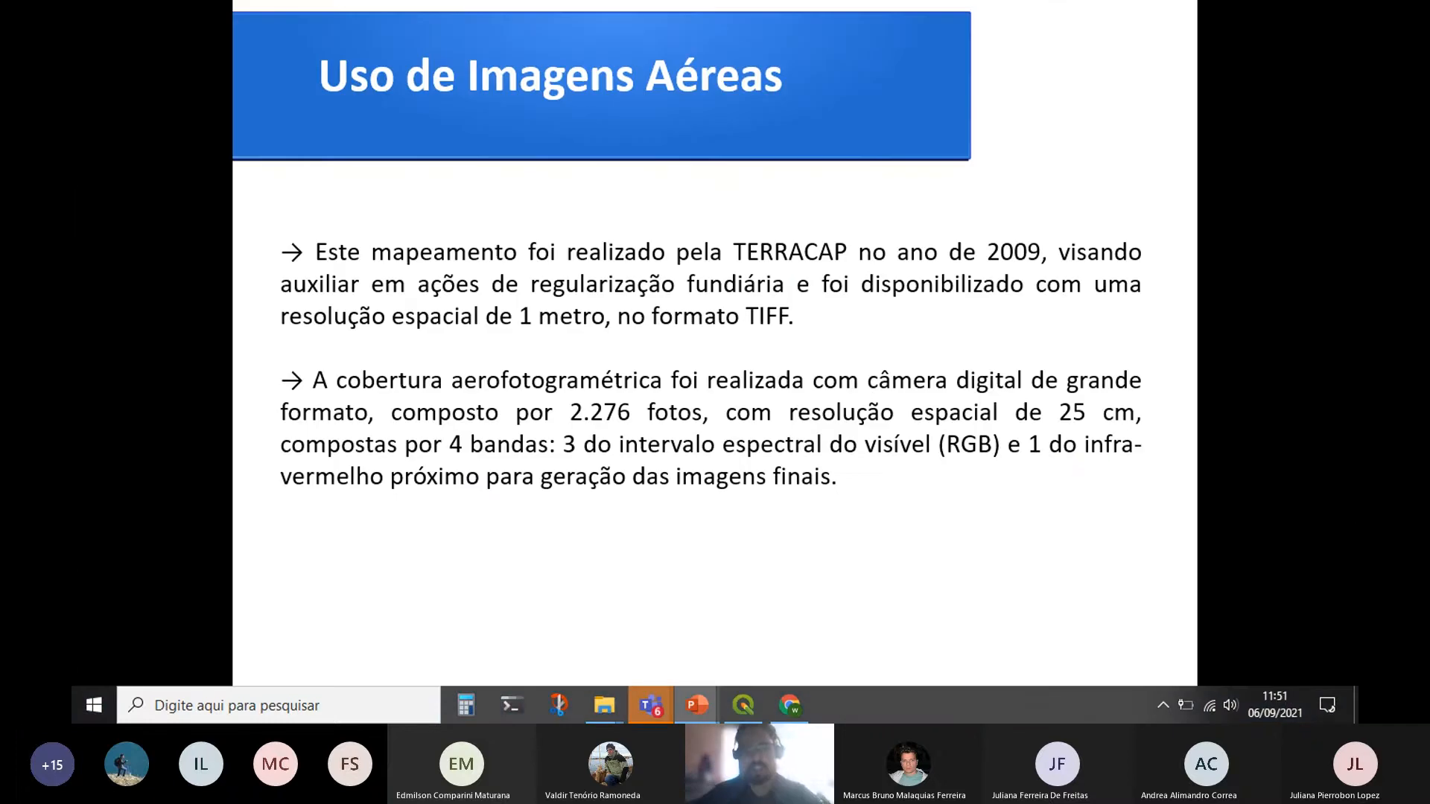
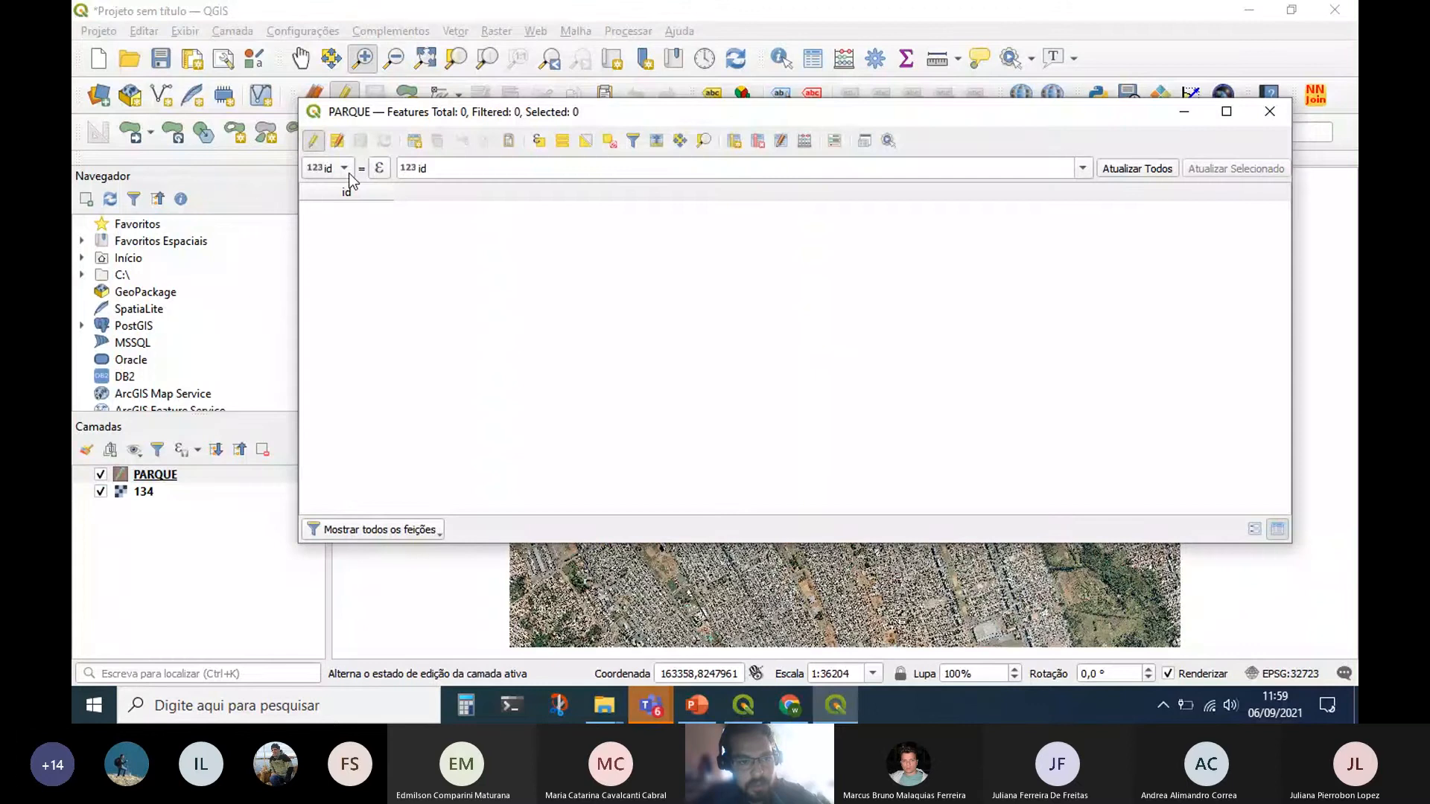
# Close the PARQUE attribute table and activate the Add Polygon Feature tool over the wooded park area.
pyautogui.click(1271, 111)
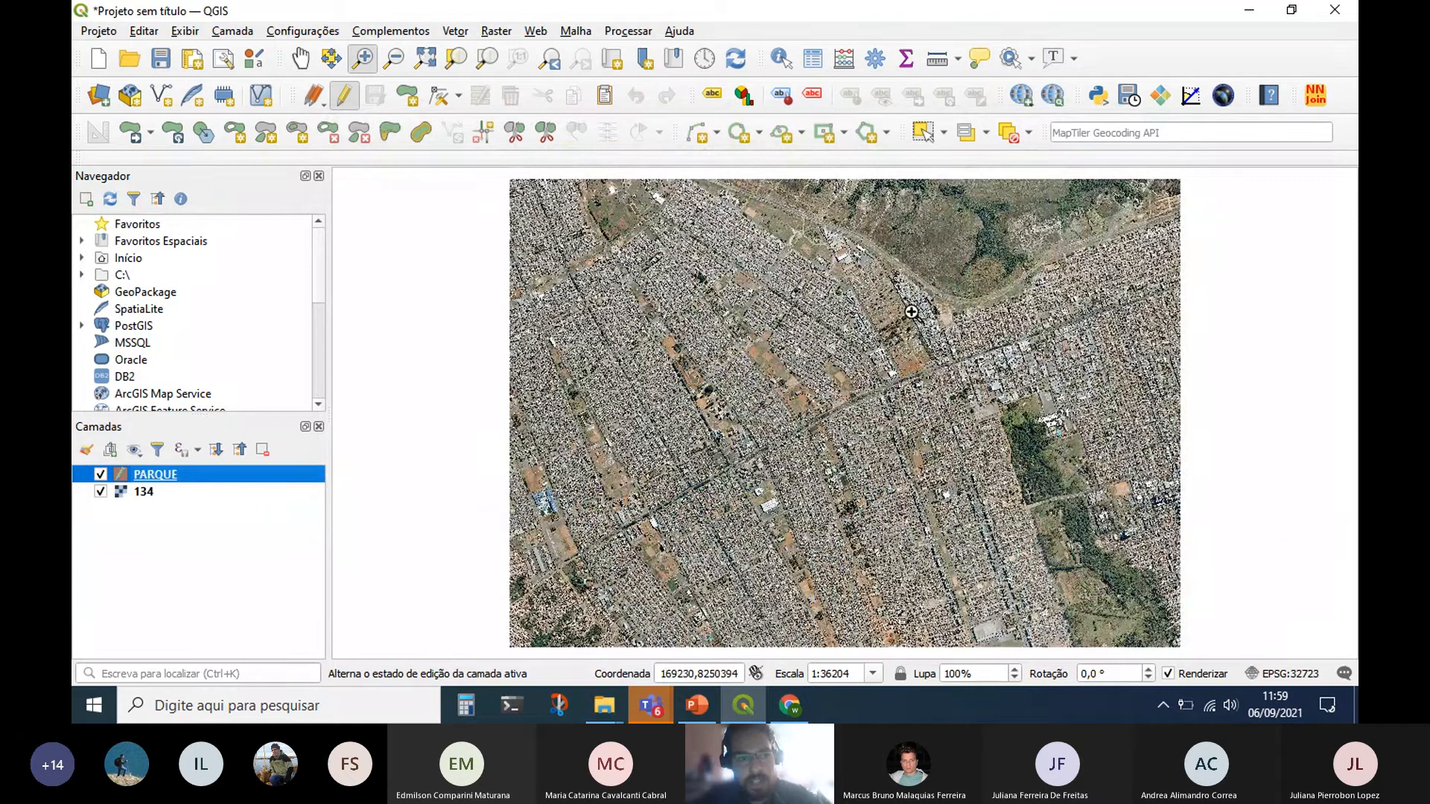
pyautogui.click(404, 102)
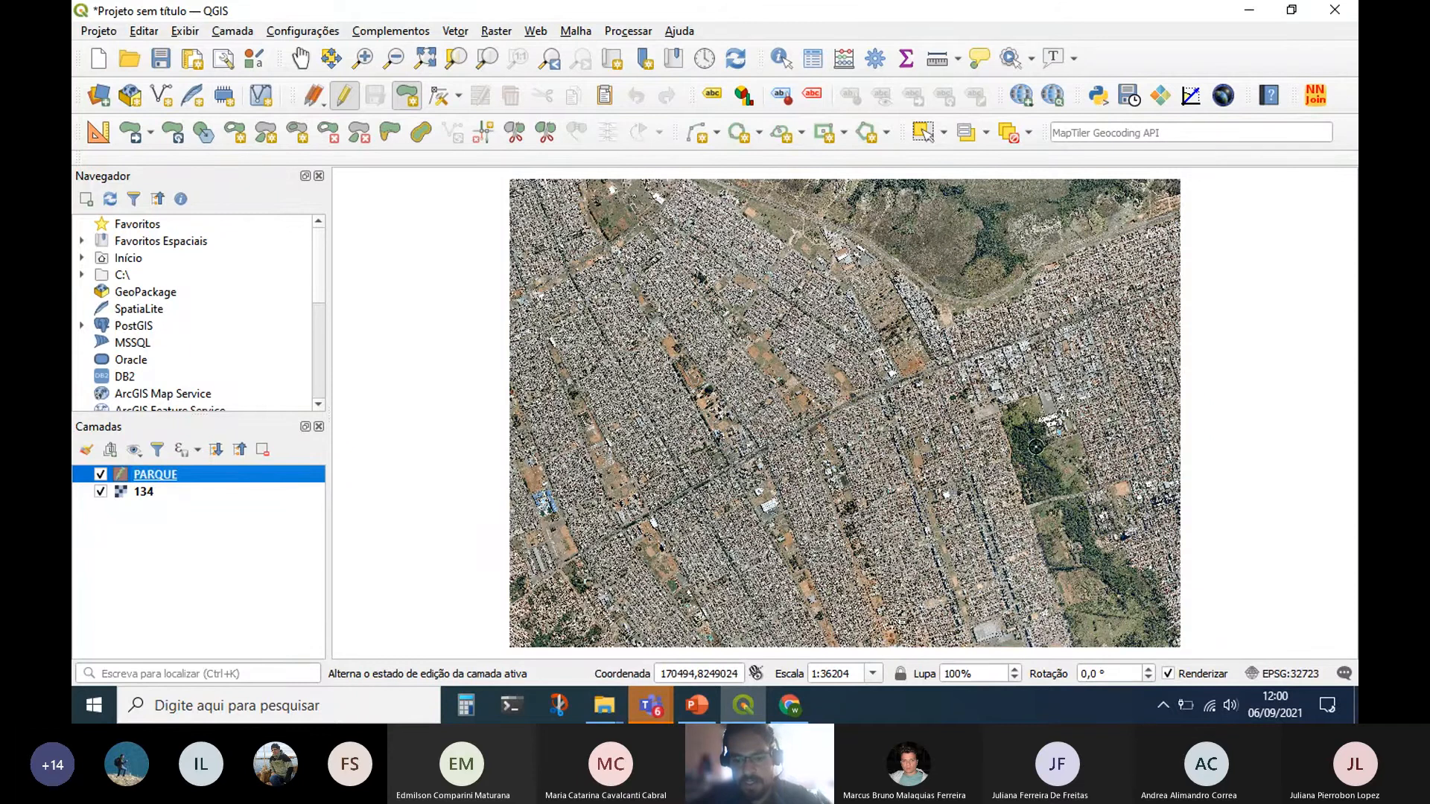
pyautogui.scroll(1, 1035, 447)
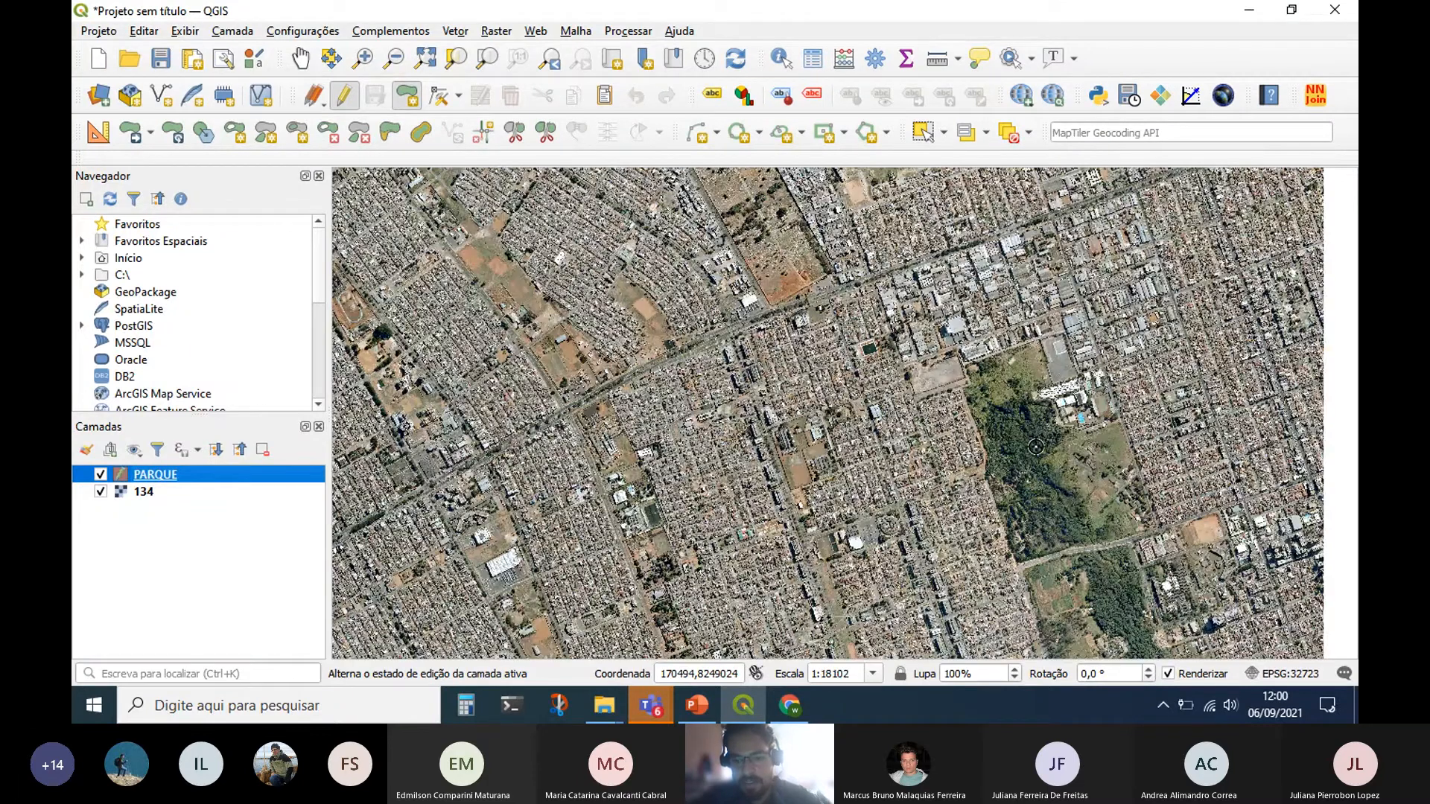
pyautogui.scroll(1, 1035, 447)
pyautogui.moveTo(834, 403); pyautogui.dragTo(805, 409)
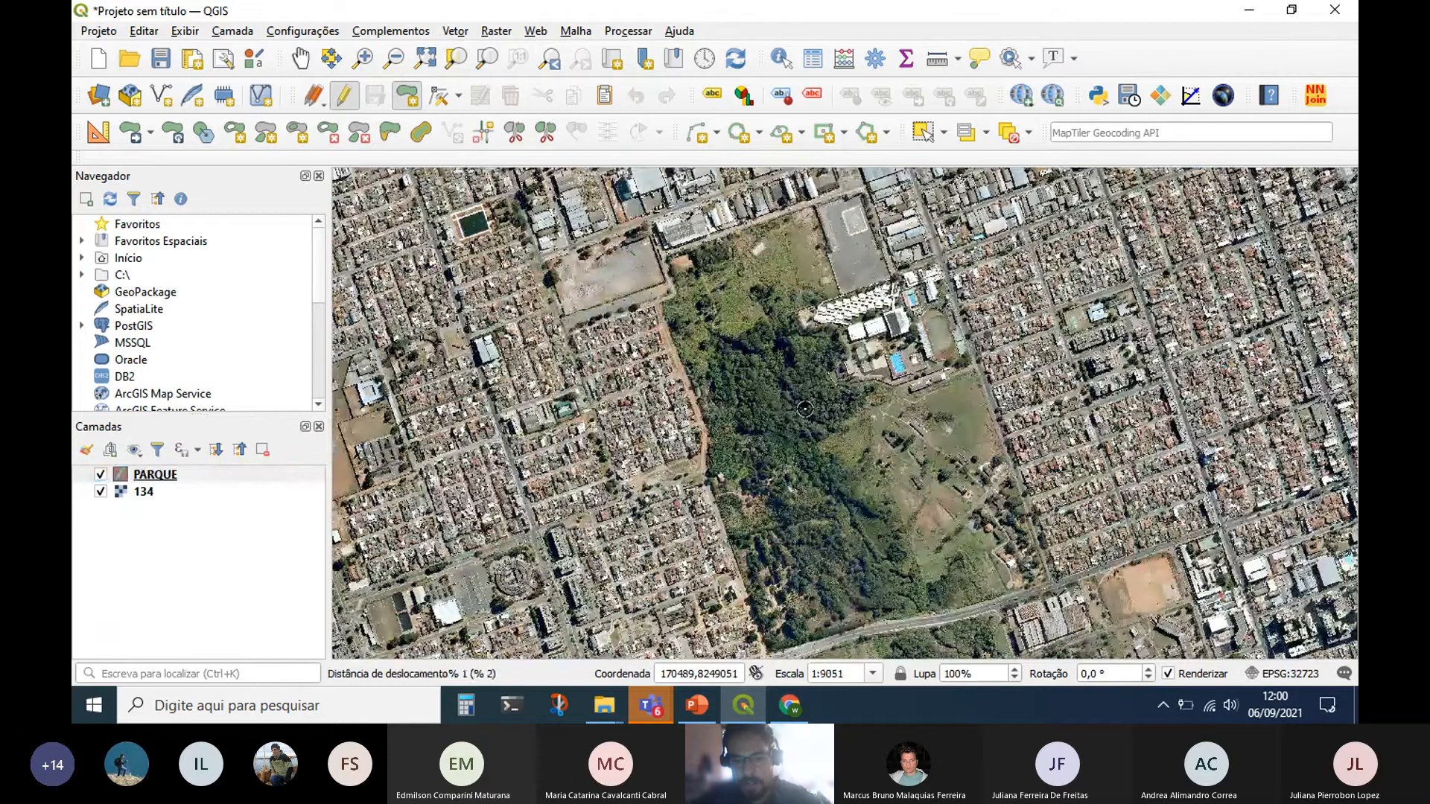
pyautogui.scroll(-1, 805, 409)
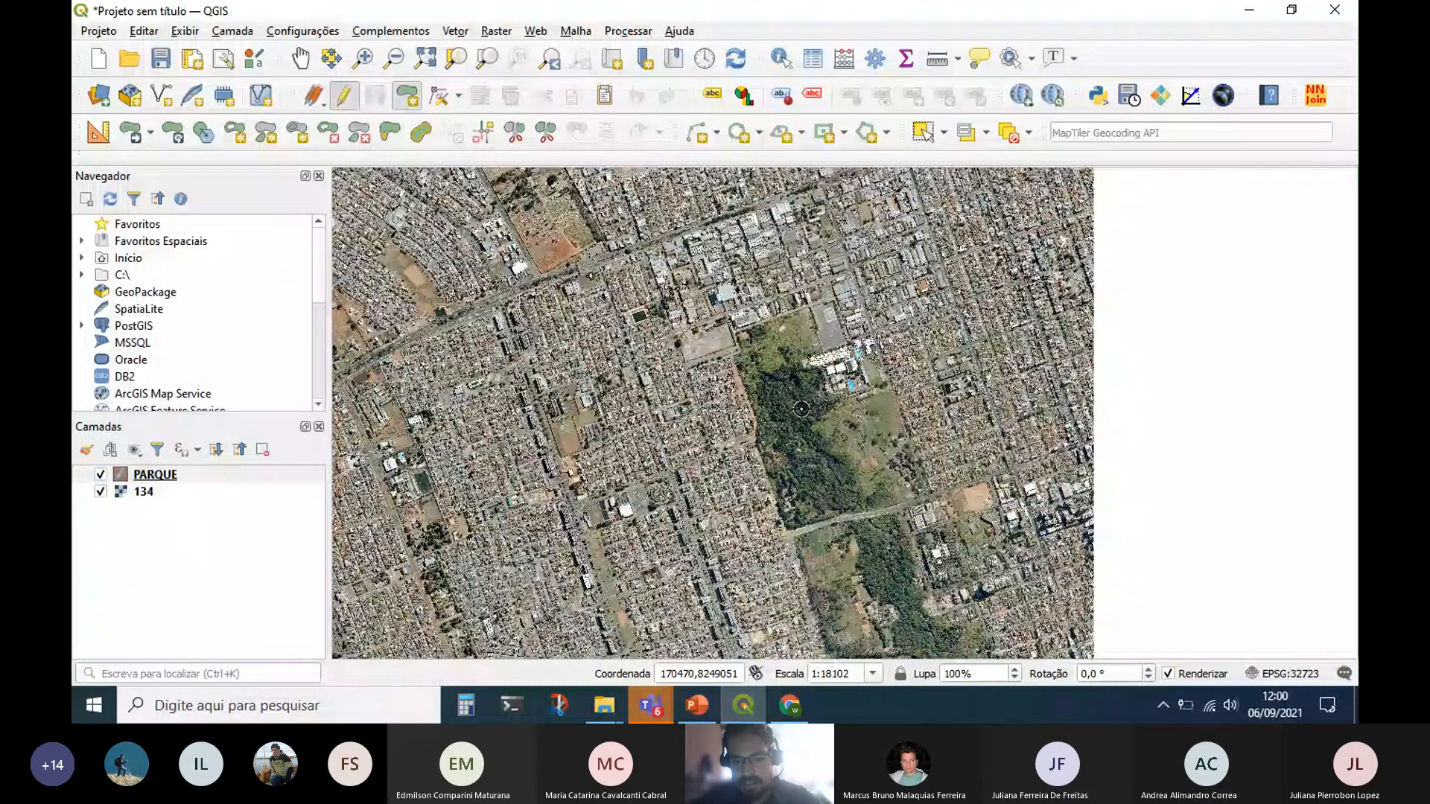
pyautogui.scroll(1, 801, 408)
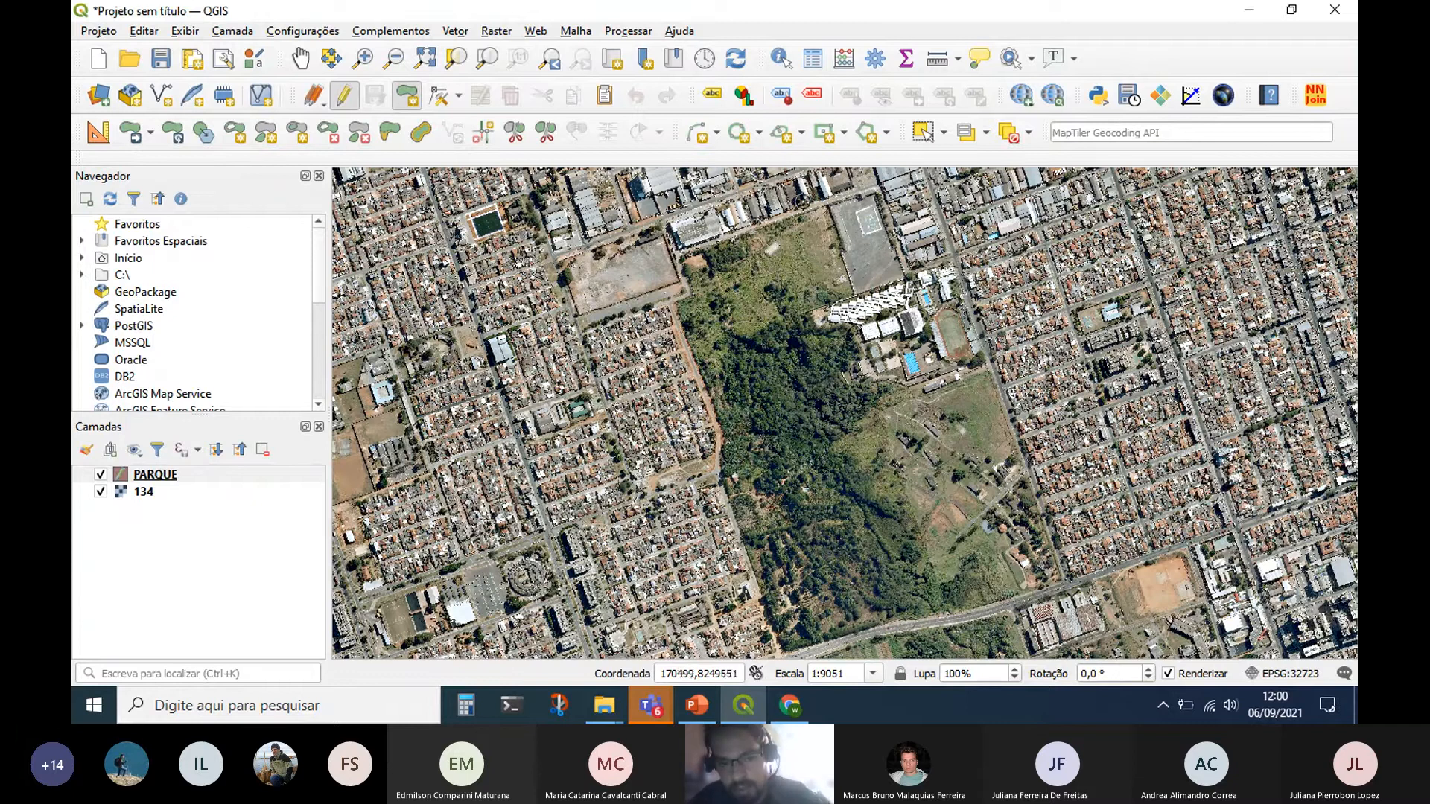
pyautogui.click(399, 99)
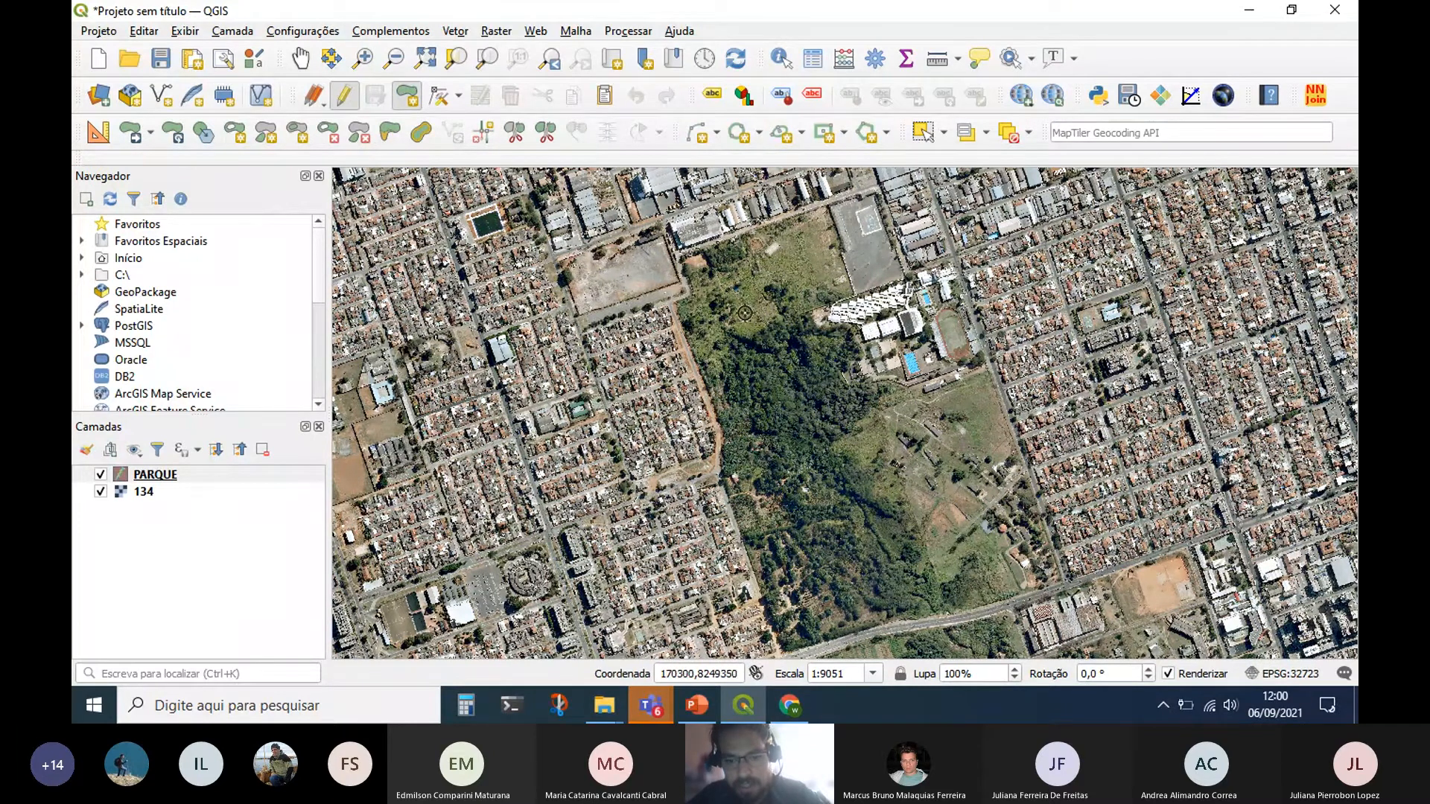
# Switch to PowerPoint, present the Editando Camada Vetorial slide on adding a new feature, end the slideshow and return to QGIS.
pyautogui.click(696, 705)
pyautogui.click(1152, 675)
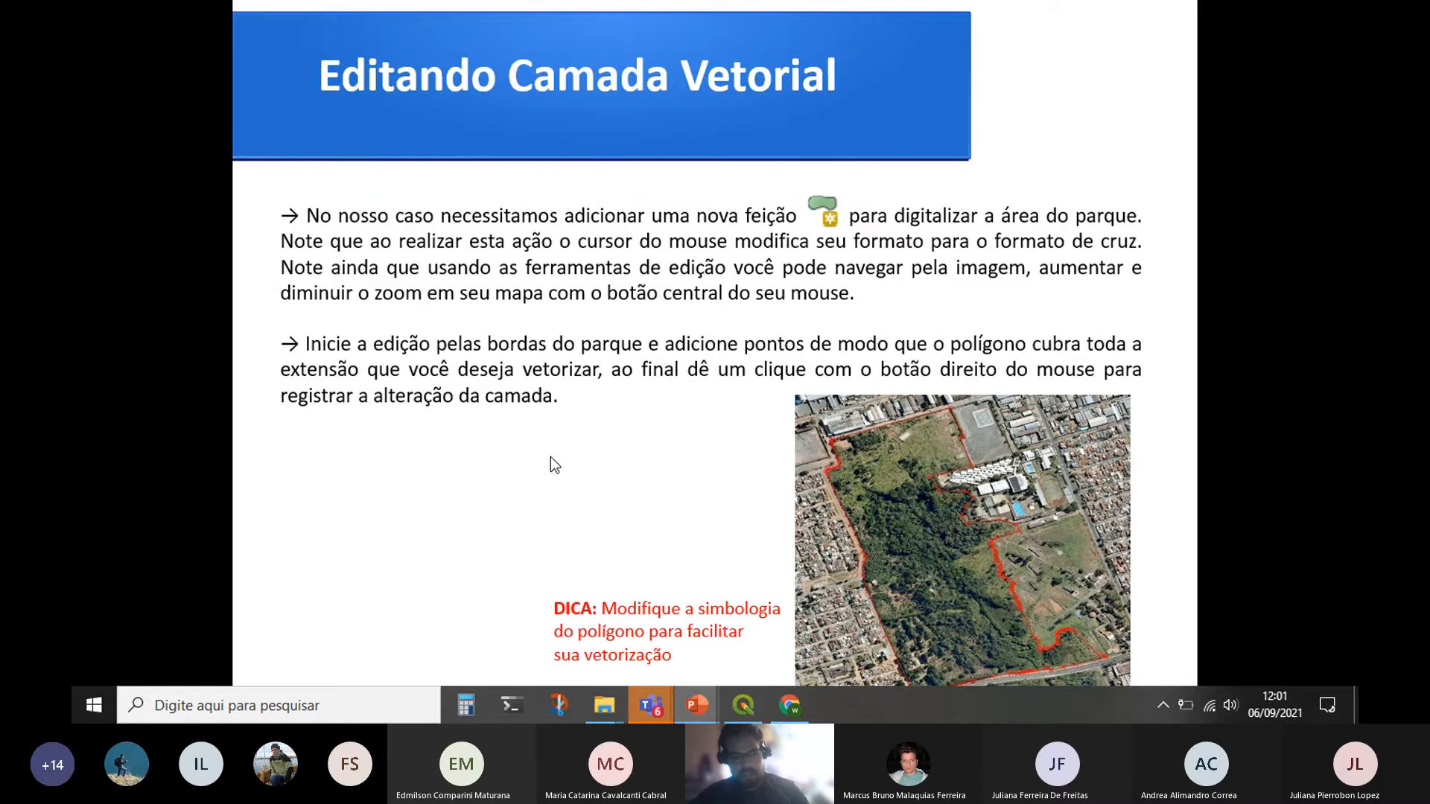
pyautogui.press('Escape')
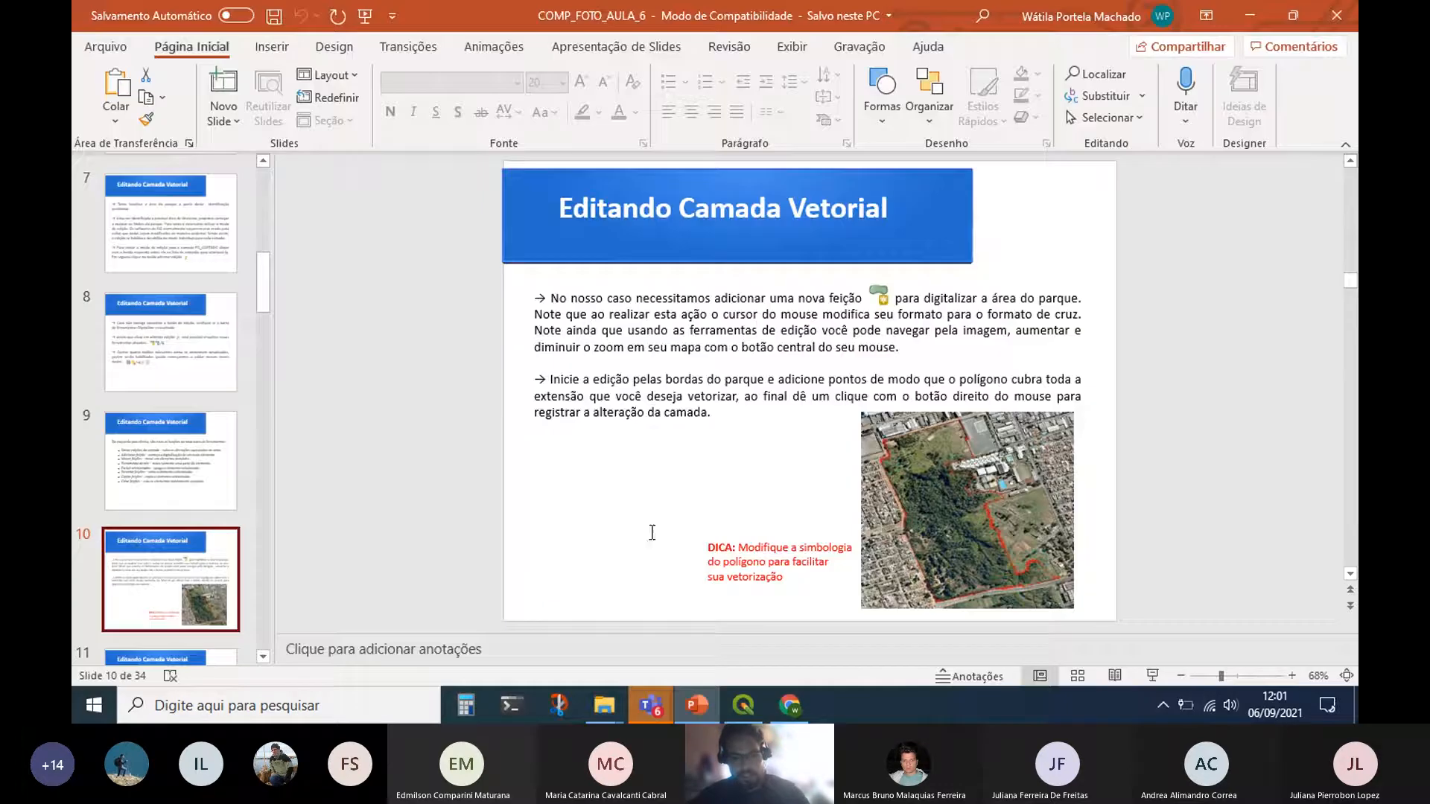
pyautogui.click(747, 715)
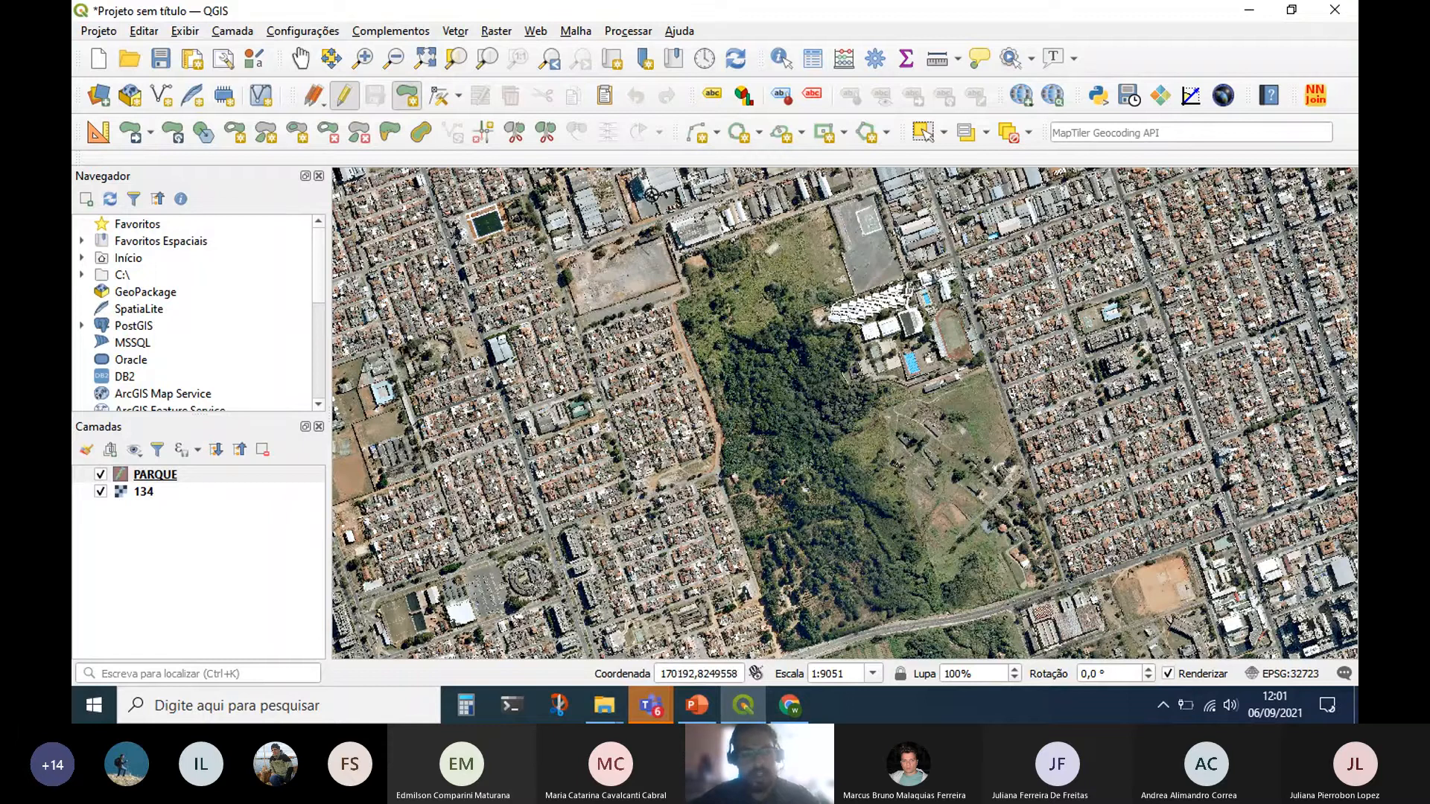
# Turn off editing for the PARQUE layer, select the layer and turn editing back on.
pyautogui.click(343, 95)
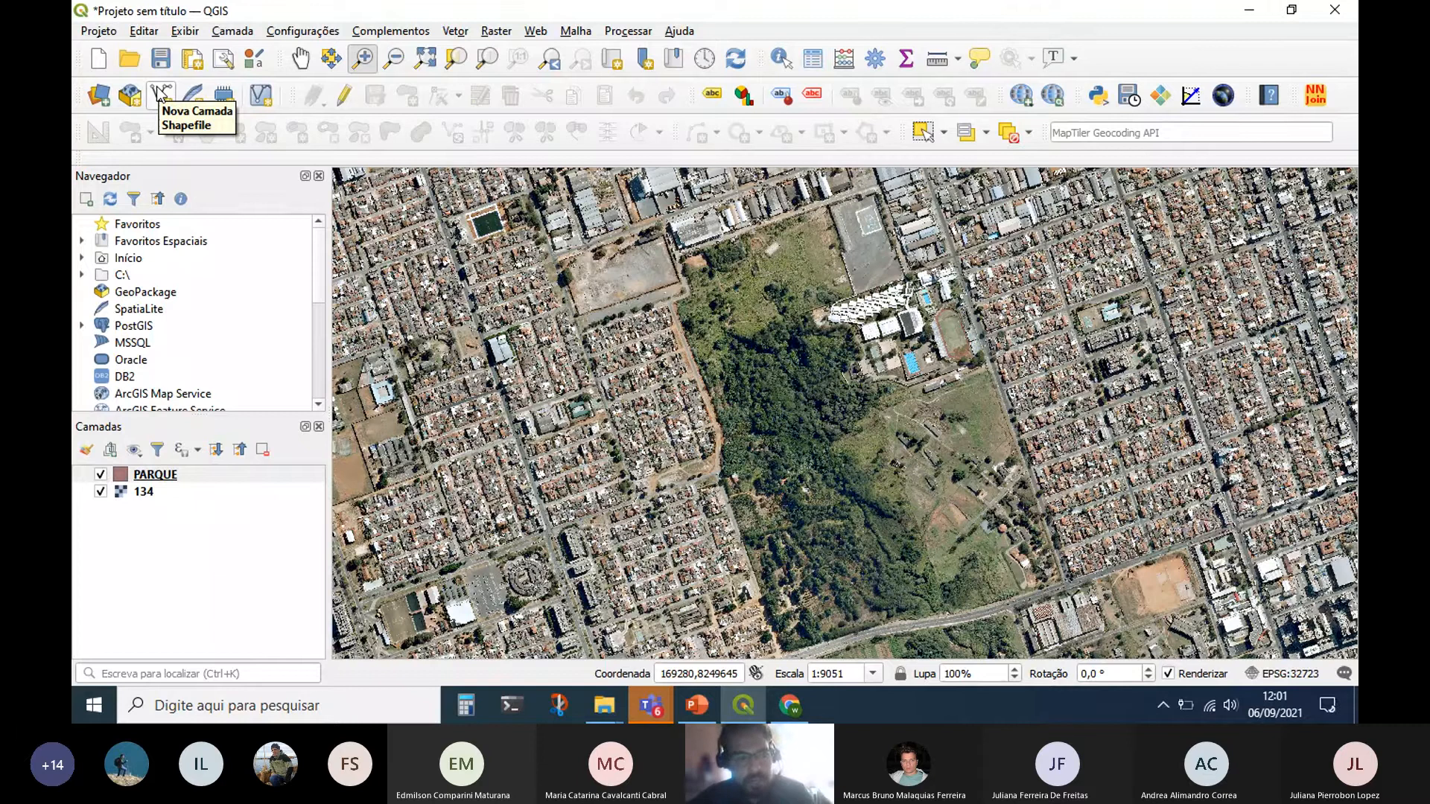
pyautogui.click(181, 474)
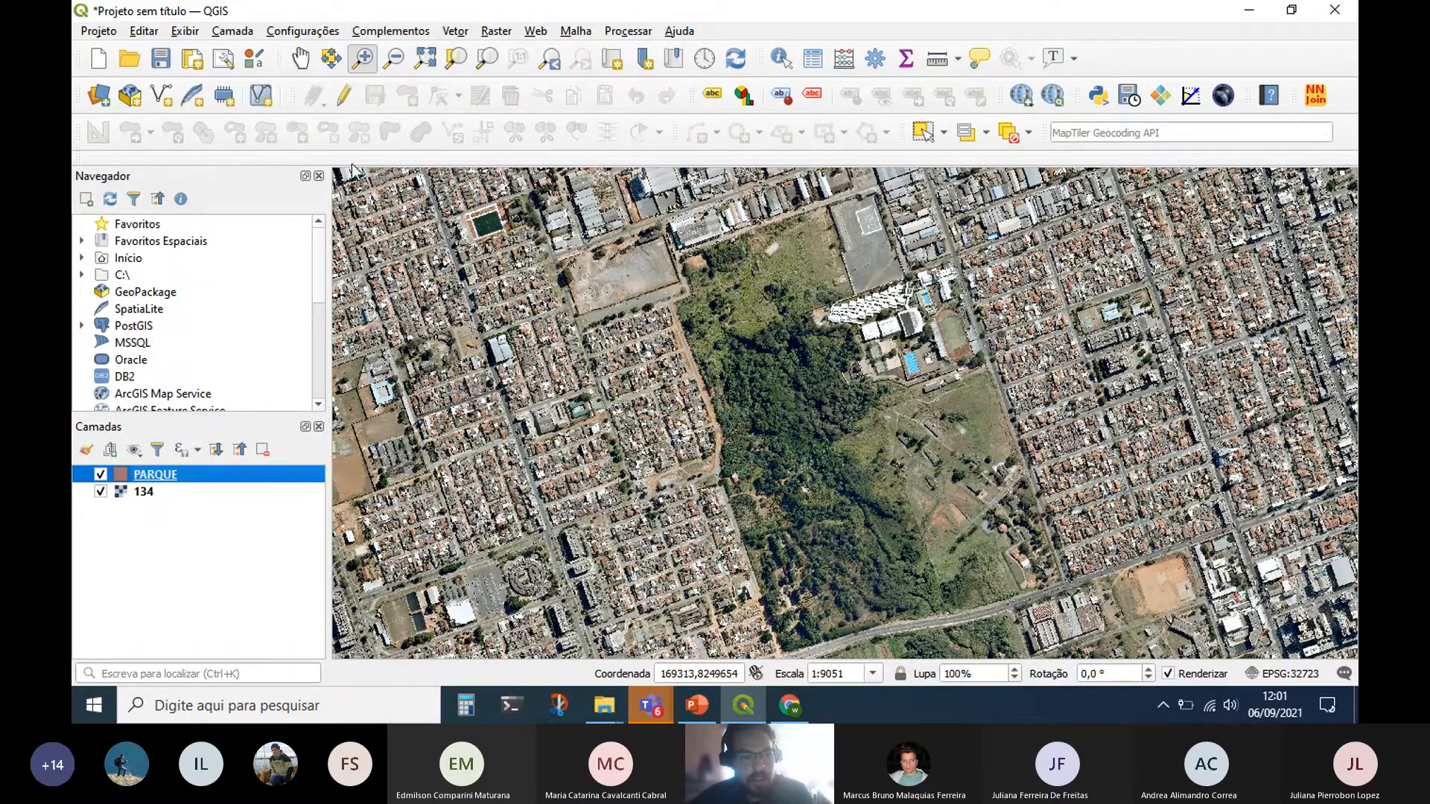
pyautogui.click(351, 100)
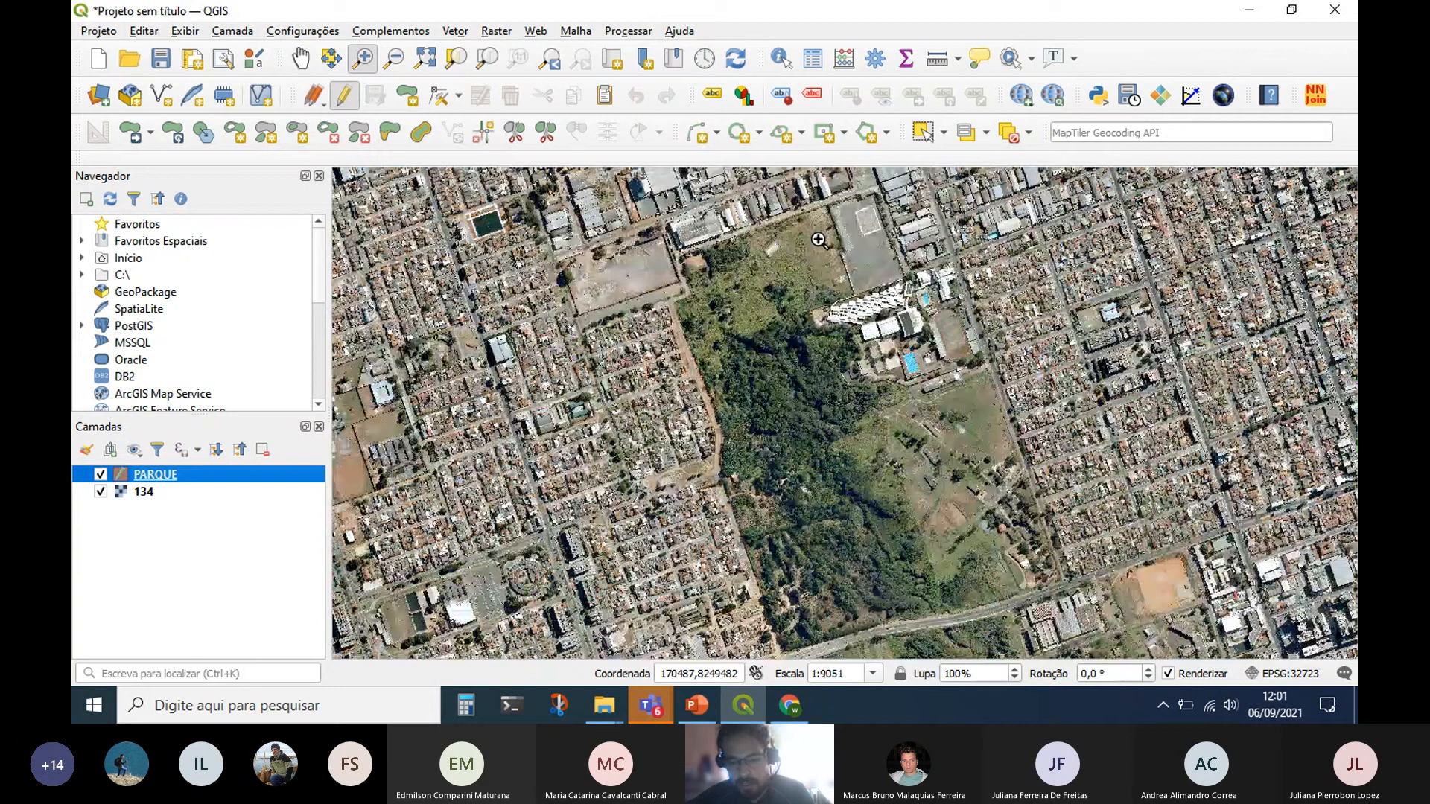
# Examine the park's extent and surroundings in the 134 image at several scales.
pyautogui.scroll(-1, 818, 239)
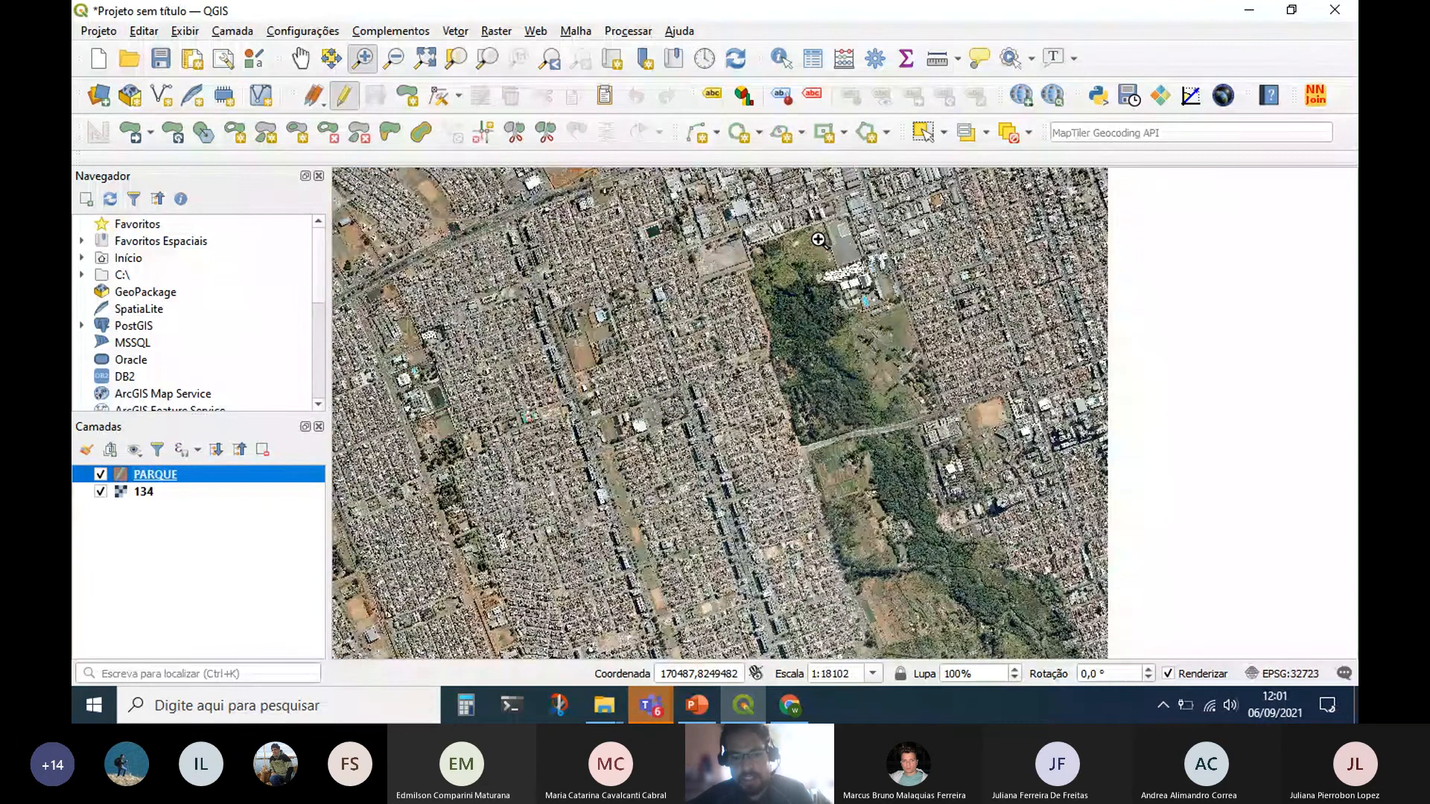
pyautogui.scroll(2, 819, 239)
pyautogui.scroll(2, 818, 239)
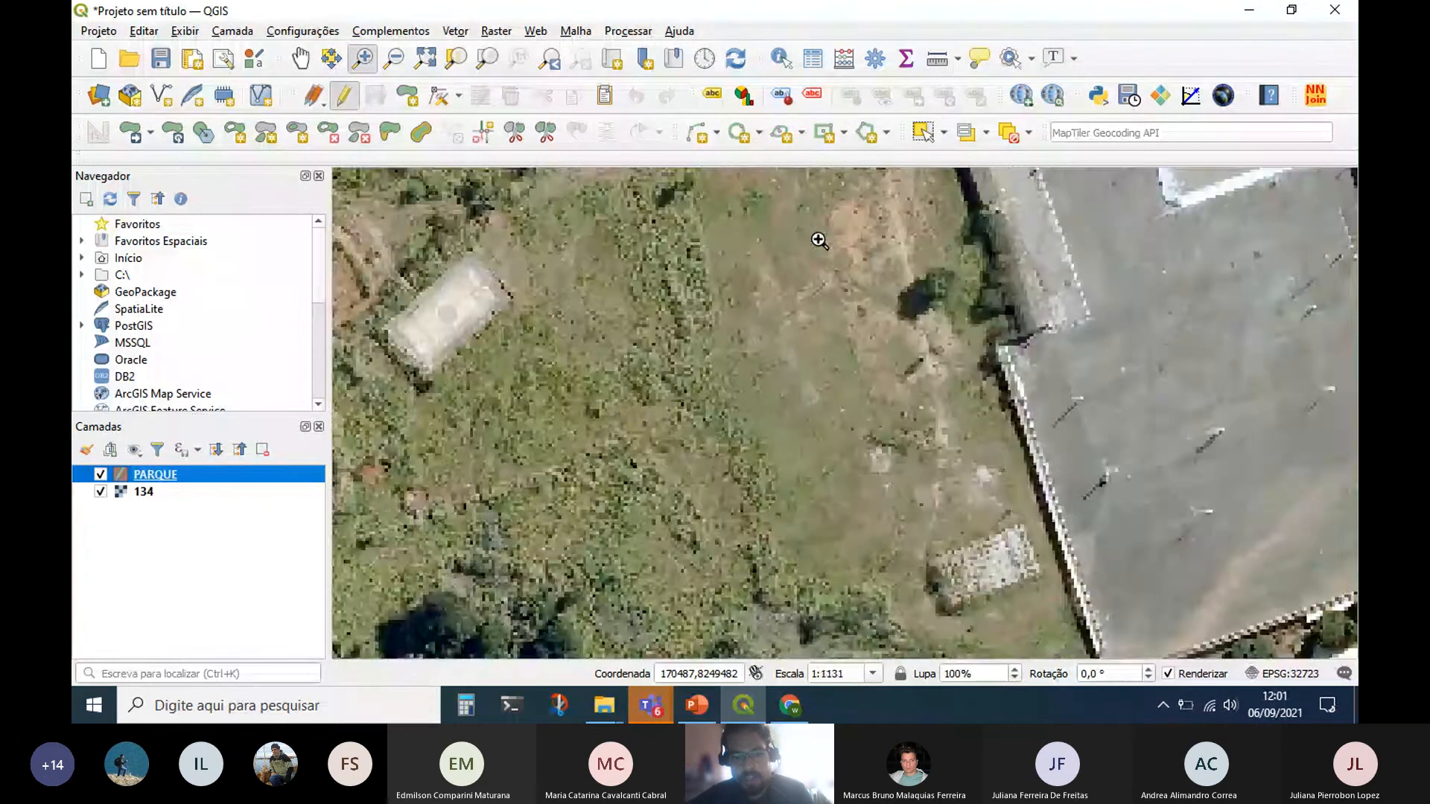
pyautogui.scroll(-2, 818, 239)
pyautogui.scroll(-1, 818, 239)
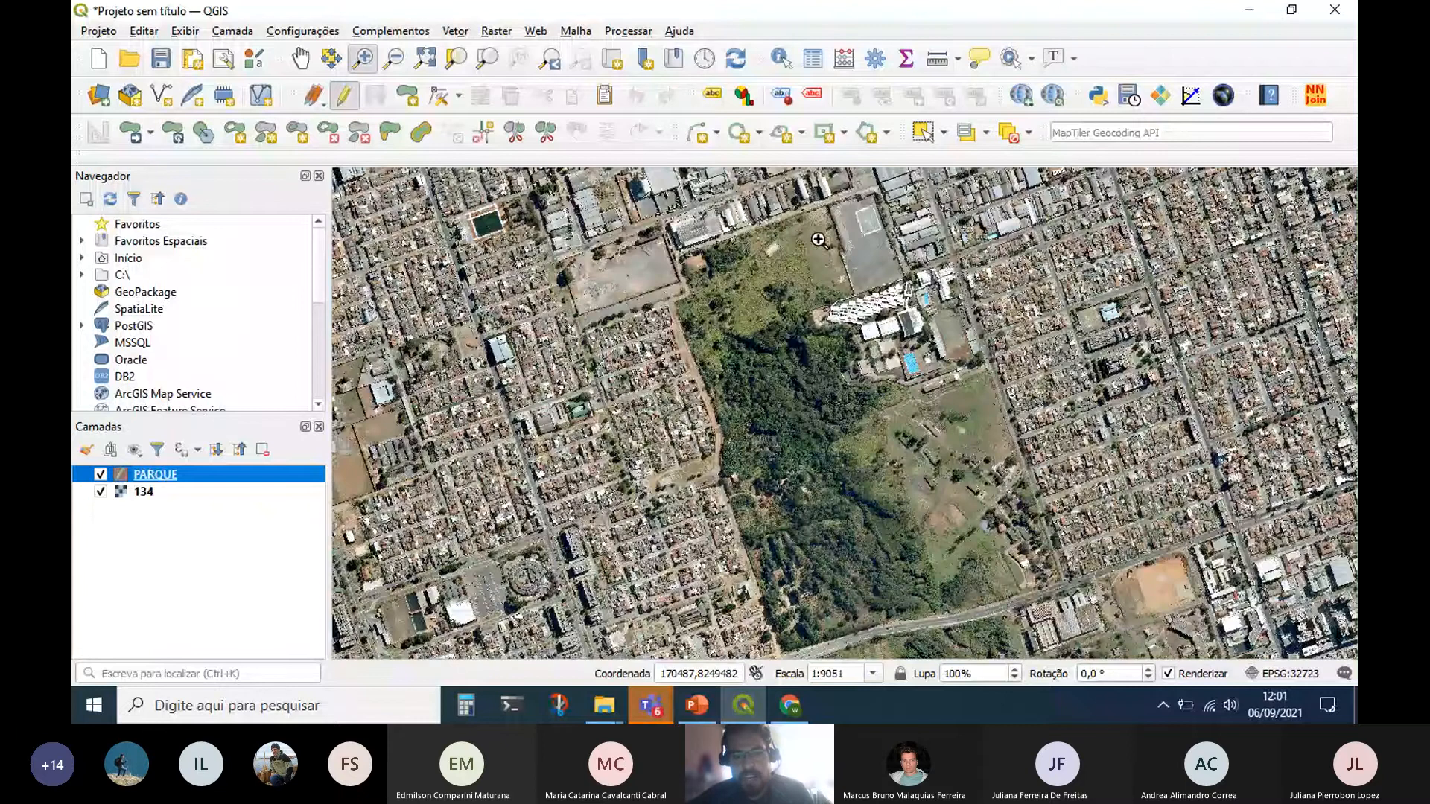
pyautogui.moveTo(819, 239); pyautogui.dragTo(716, 352)
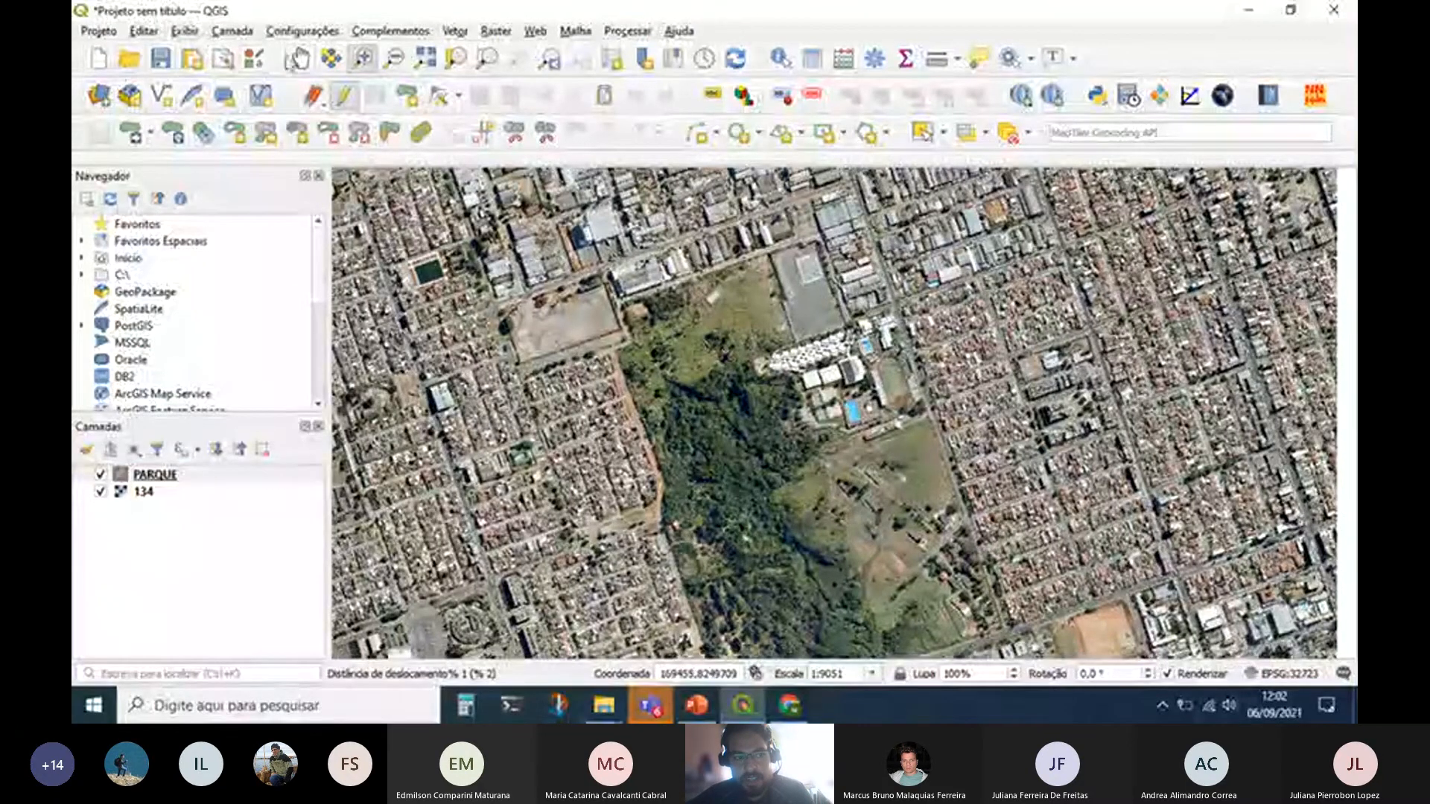
pyautogui.moveTo(726, 268); pyautogui.dragTo(699, 209)
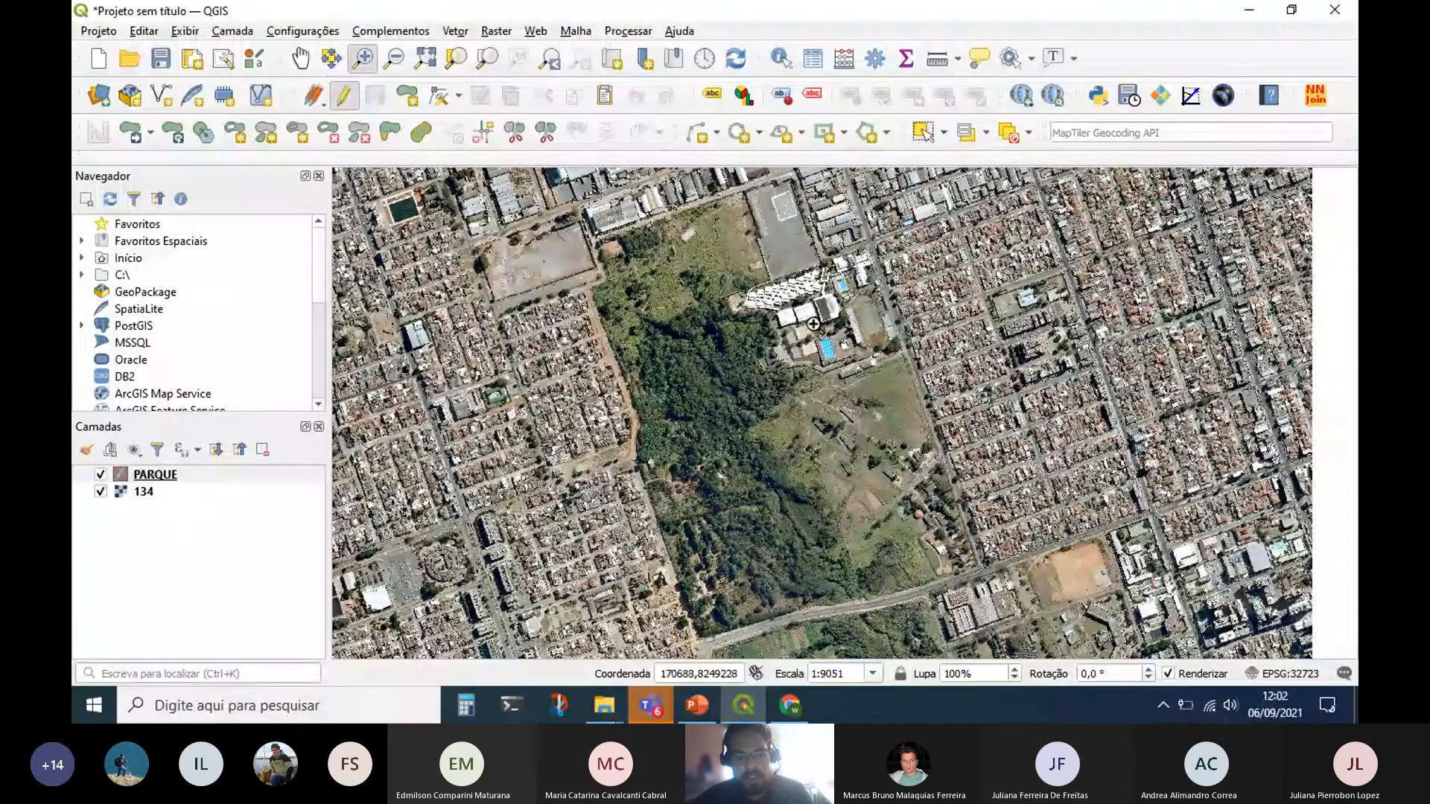
pyautogui.moveTo(786, 240); pyautogui.dragTo(736, 265)
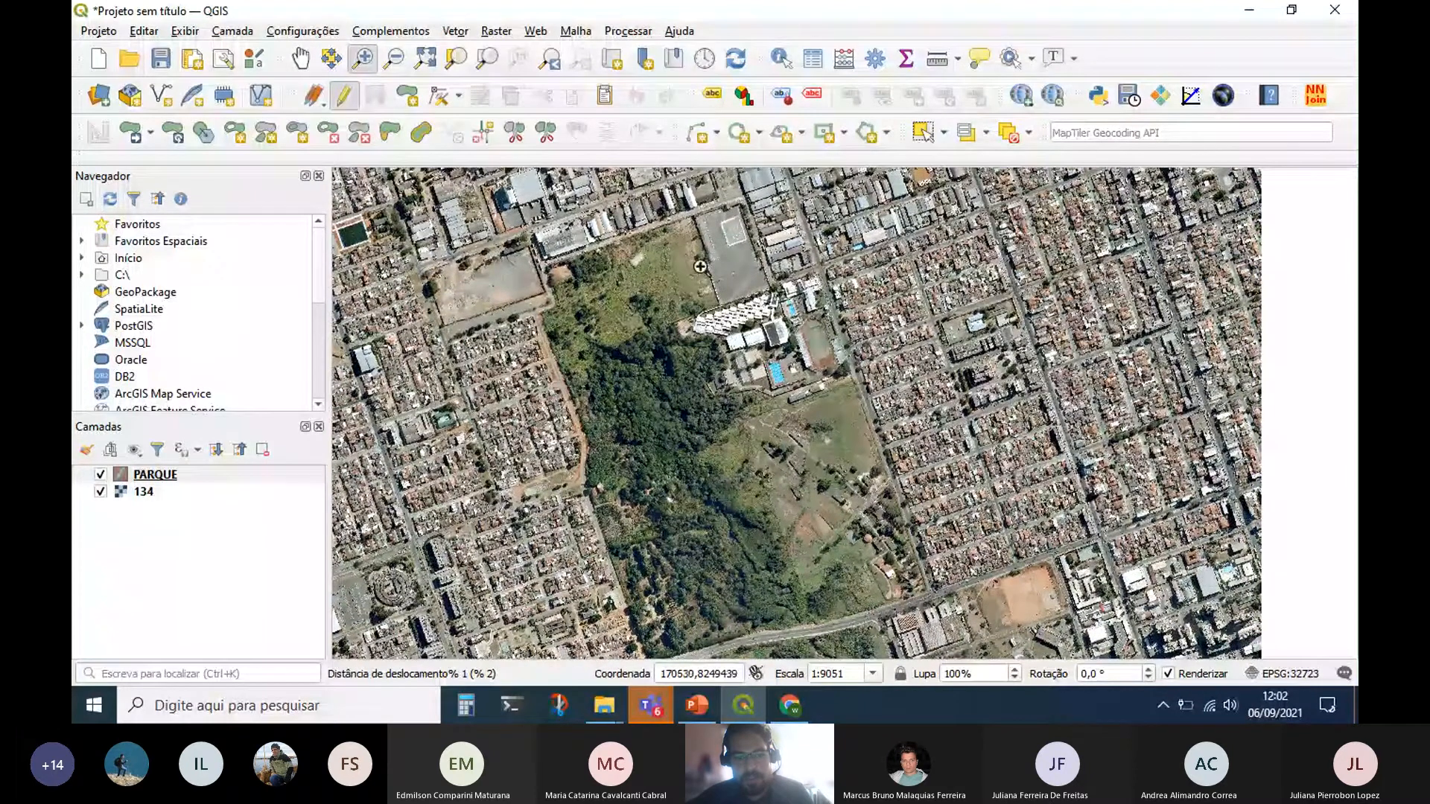
pyautogui.scroll(1, 703, 264)
pyautogui.scroll(-1, 561, 384)
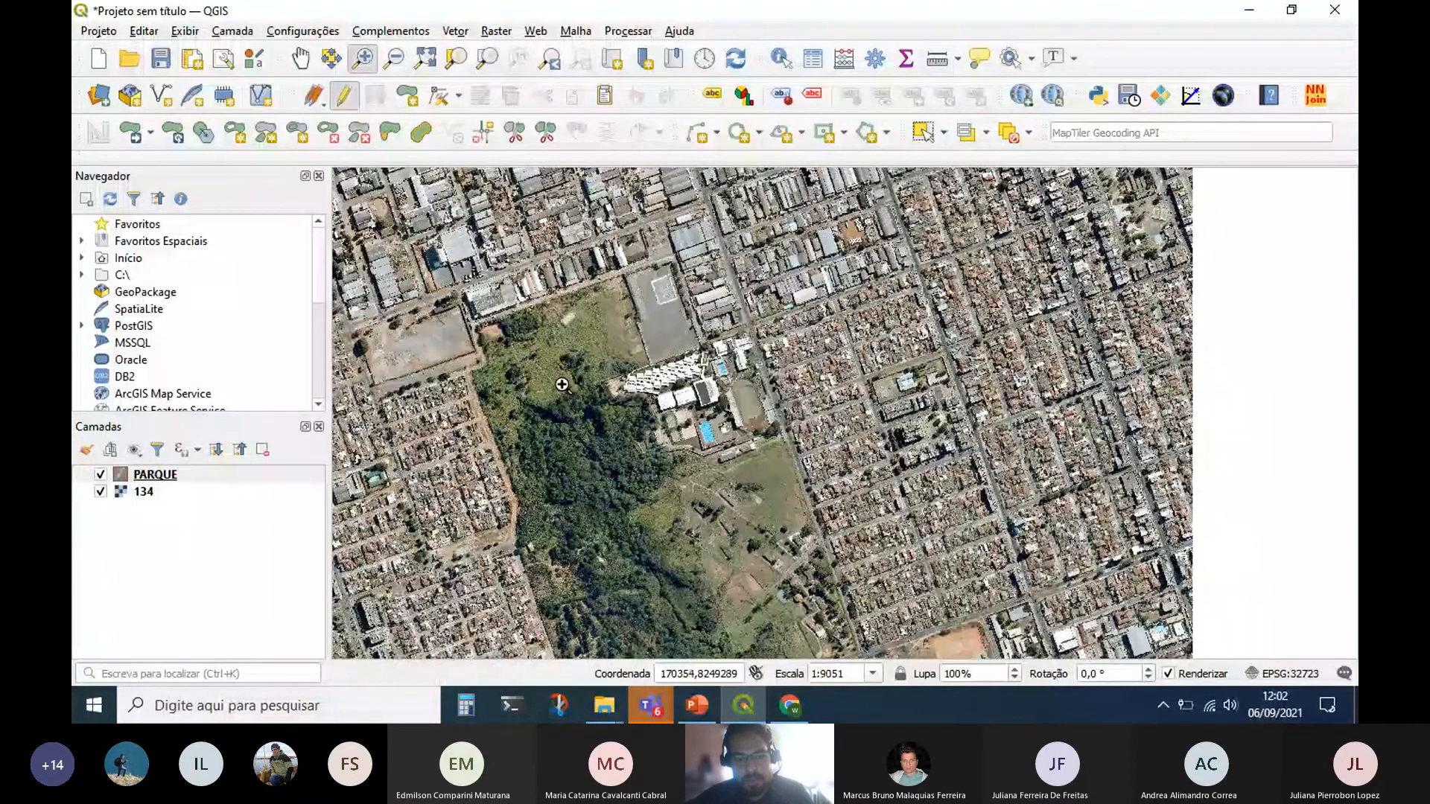
pyautogui.moveTo(616, 310); pyautogui.dragTo(760, 290)
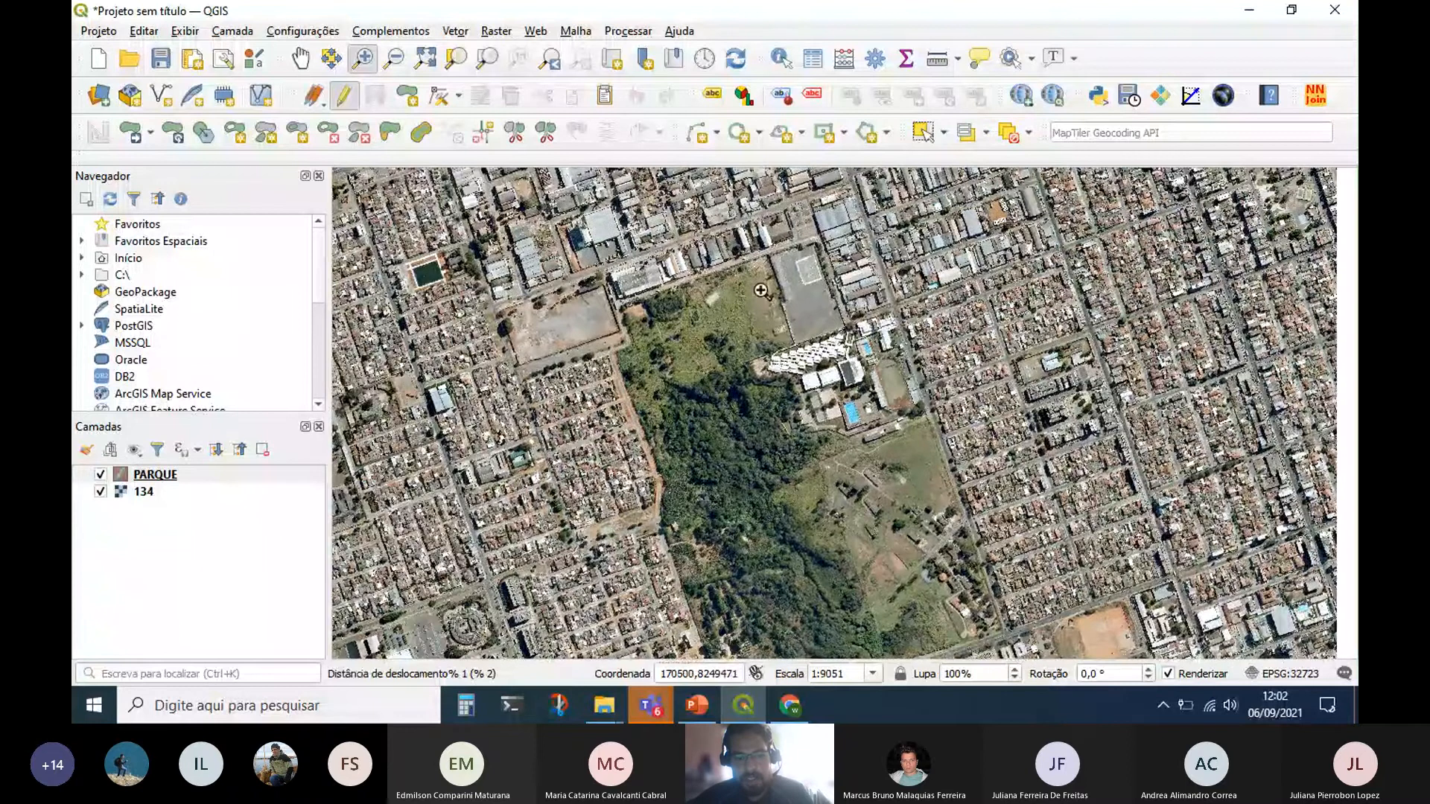
pyautogui.scroll(1, 760, 290)
# Toggle editing of the selected PARQUE layer off and on again, and try the Pan tool on the map.
pyautogui.click(149, 477)
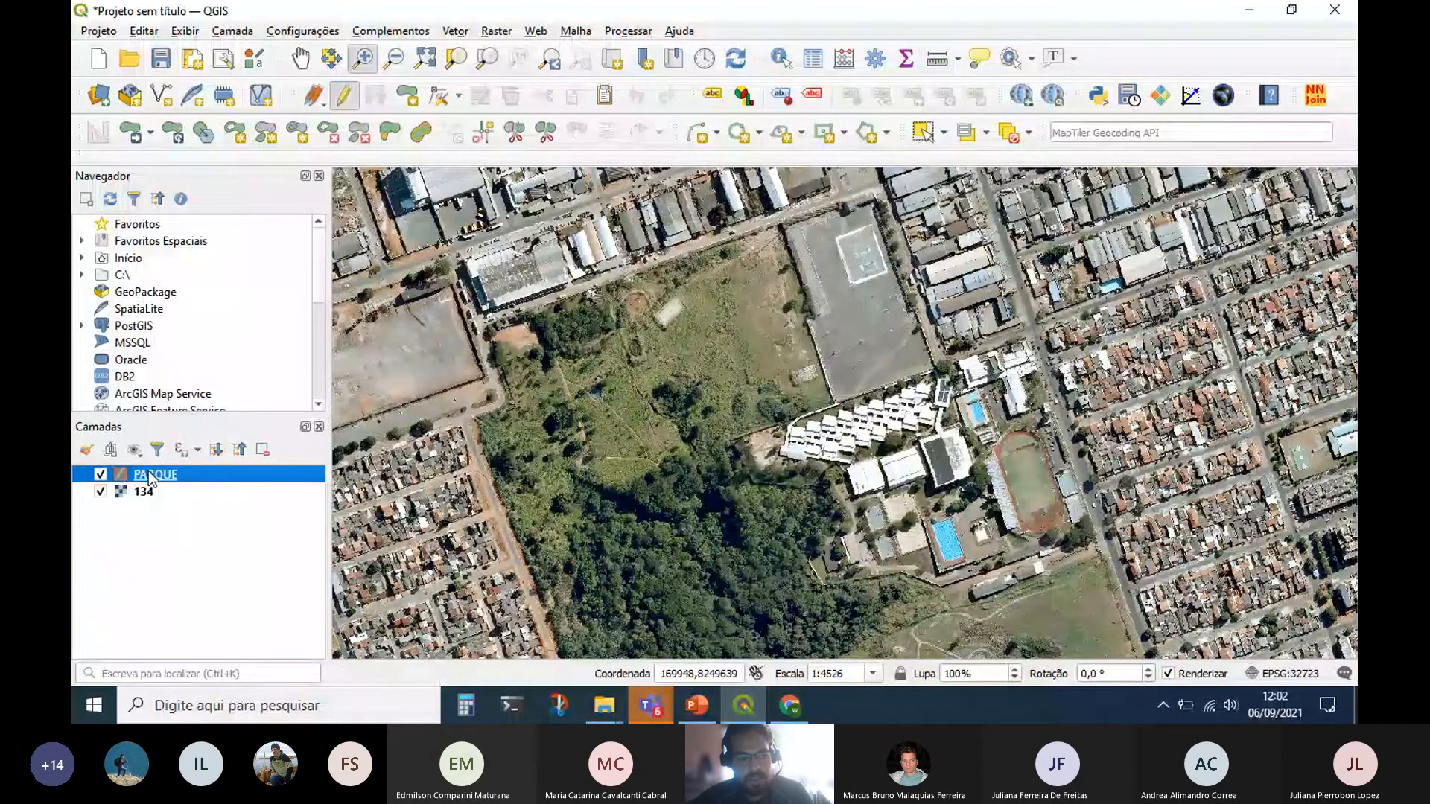
pyautogui.click(347, 98)
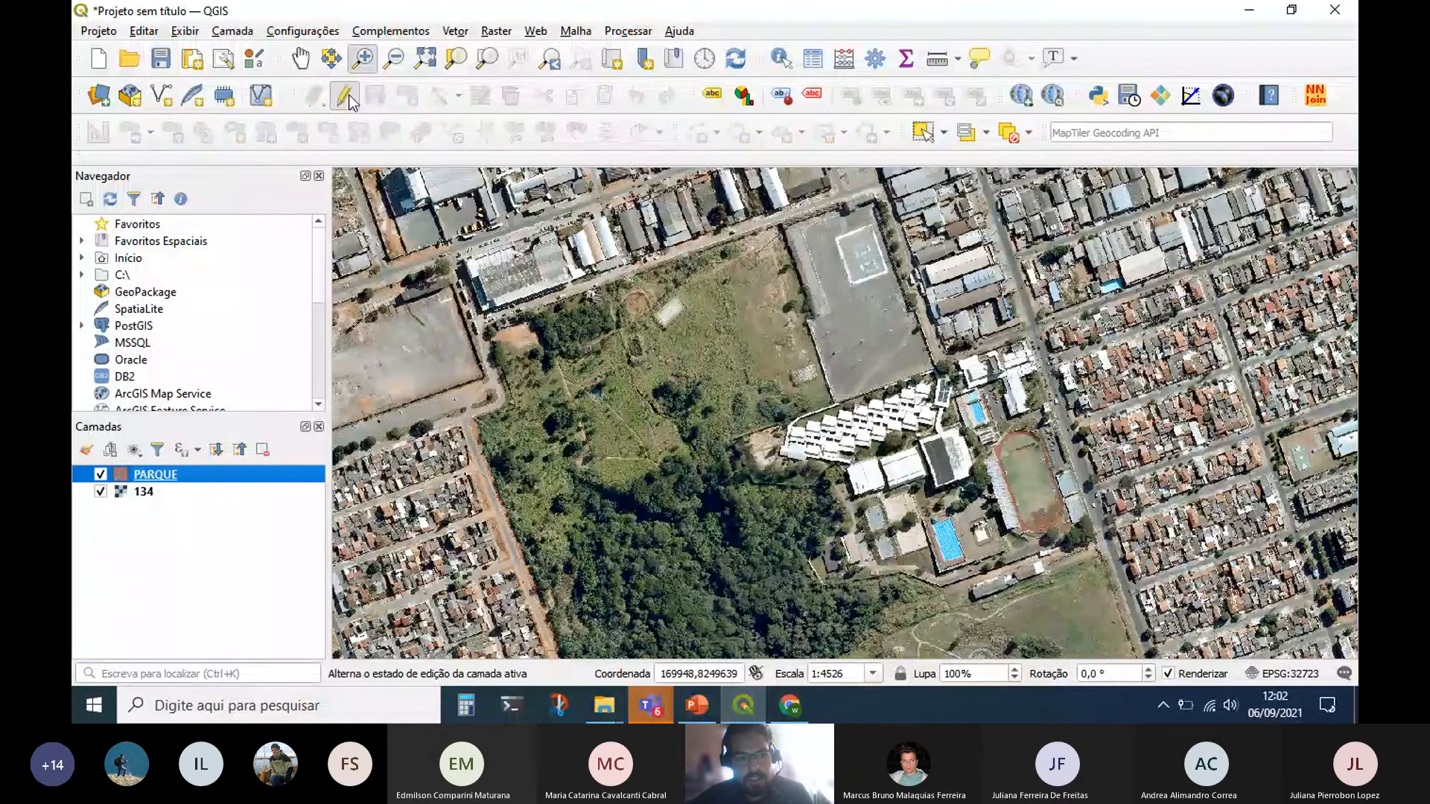
pyautogui.click(347, 98)
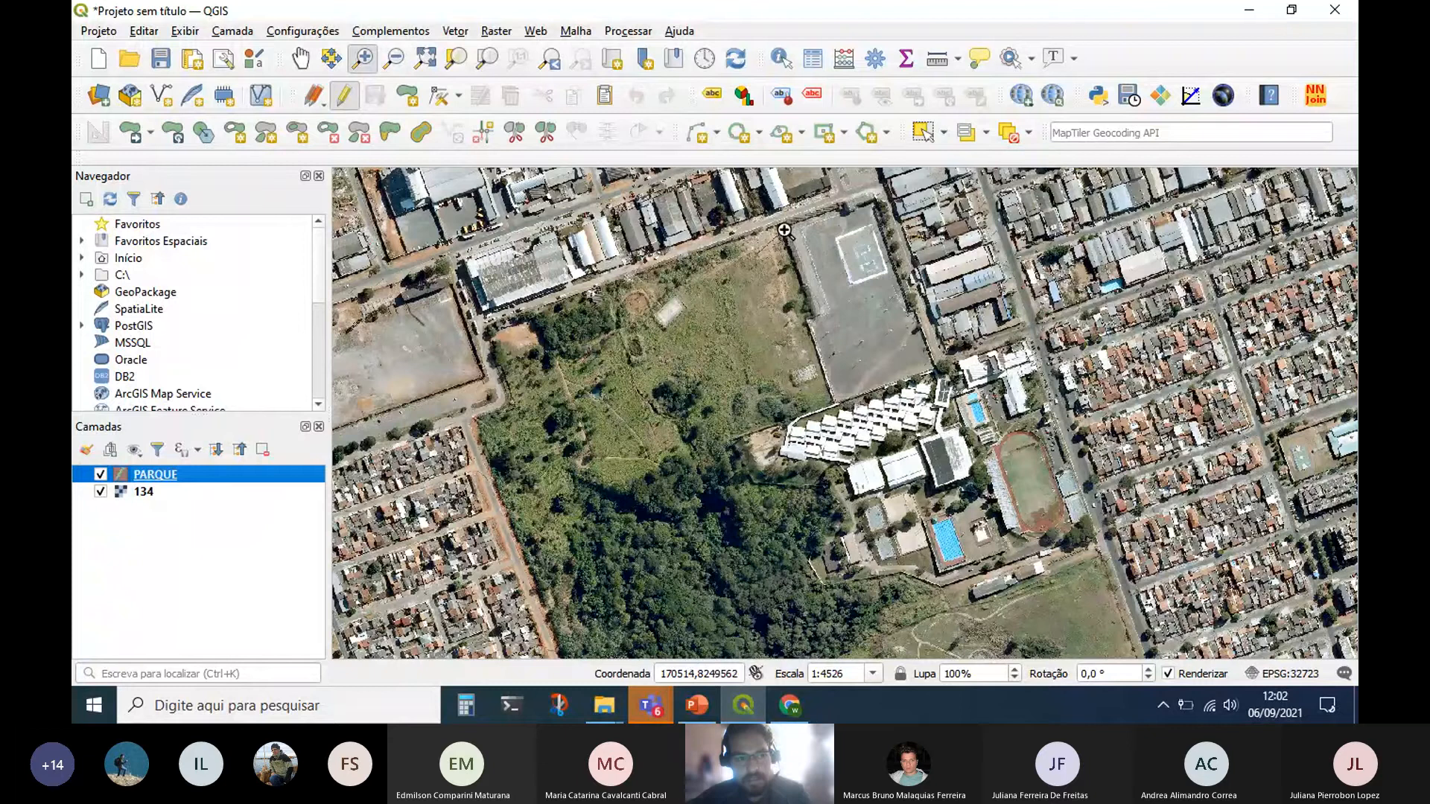
pyautogui.click(301, 58)
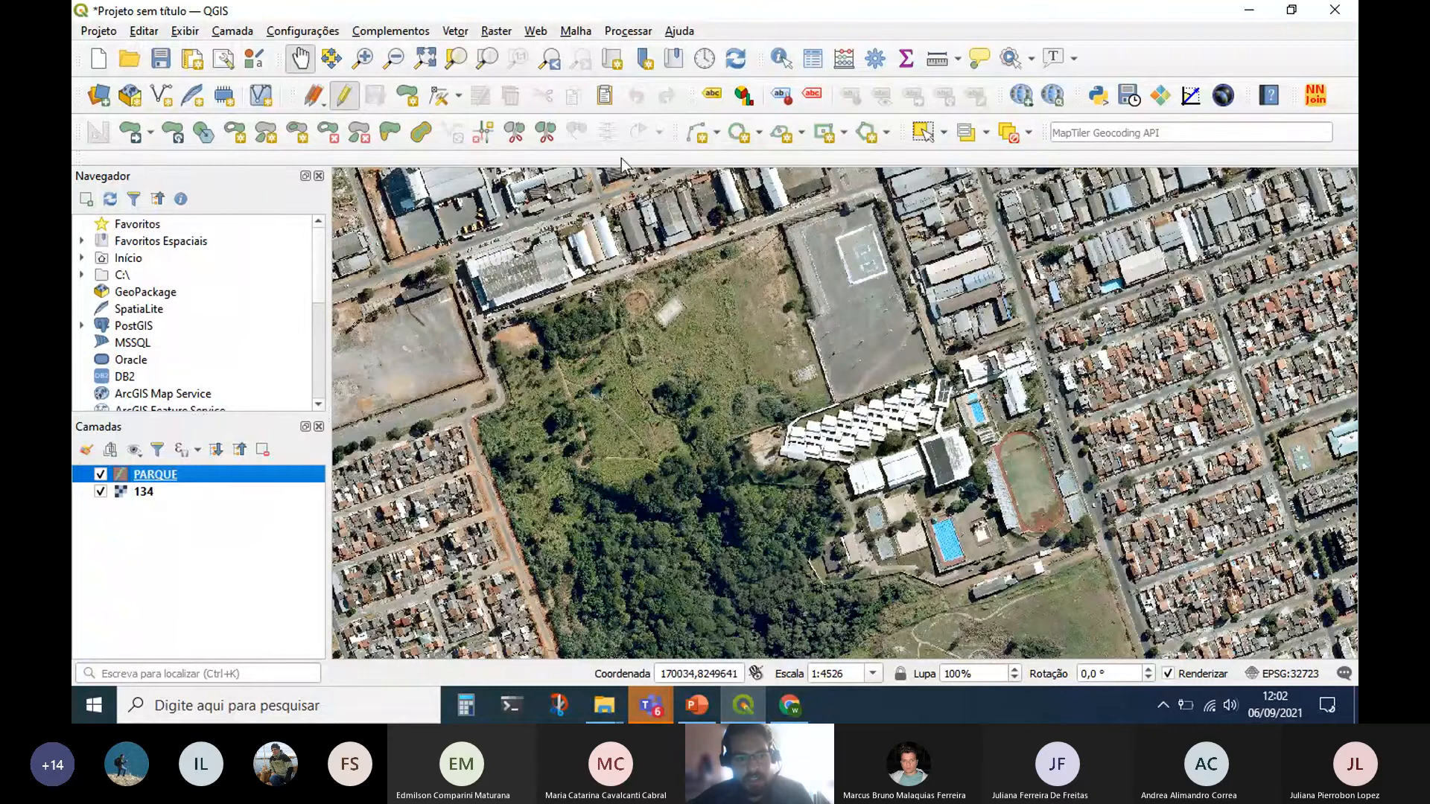
pyautogui.moveTo(766, 239); pyautogui.dragTo(744, 252)
pyautogui.click(146, 474)
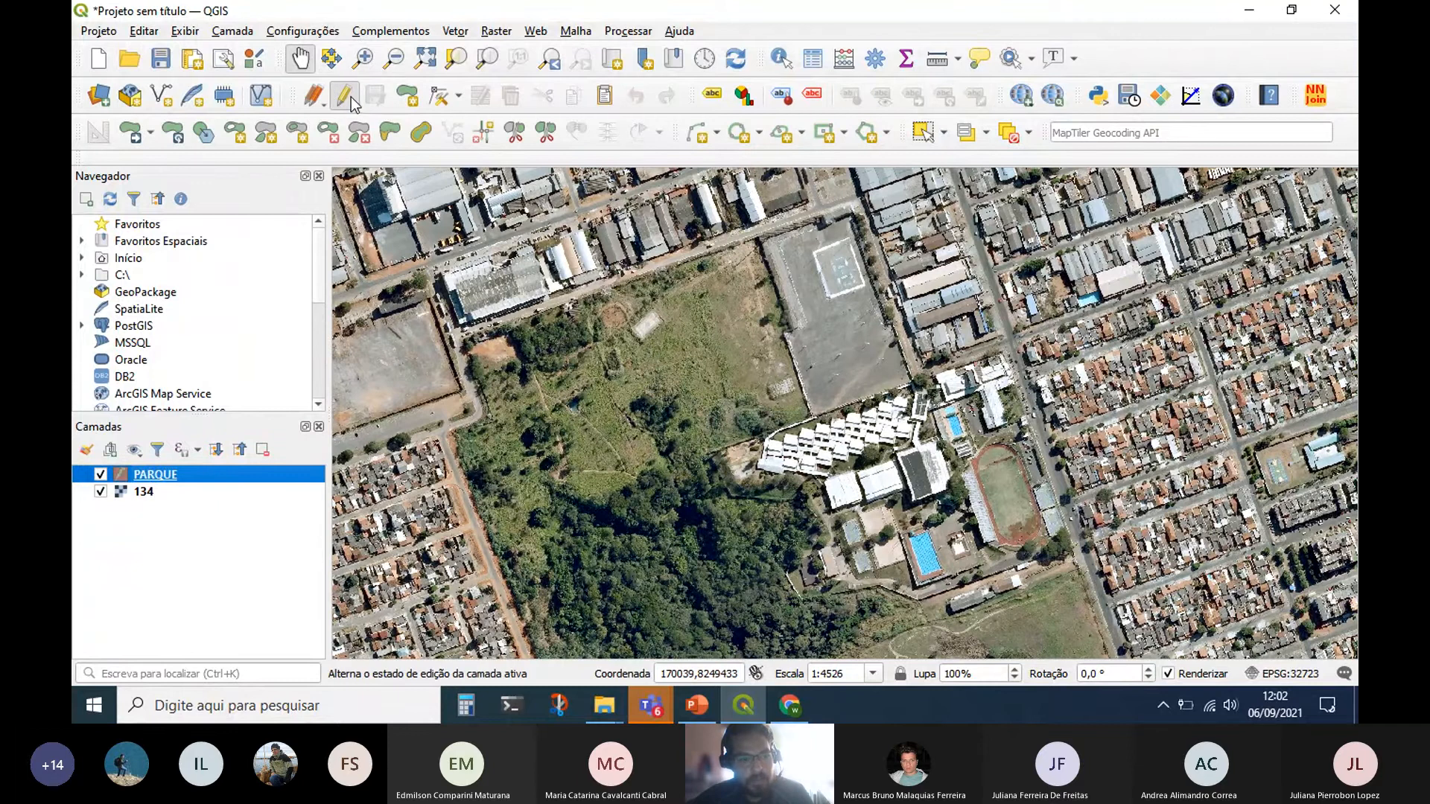
pyautogui.moveTo(689, 238); pyautogui.dragTo(738, 259)
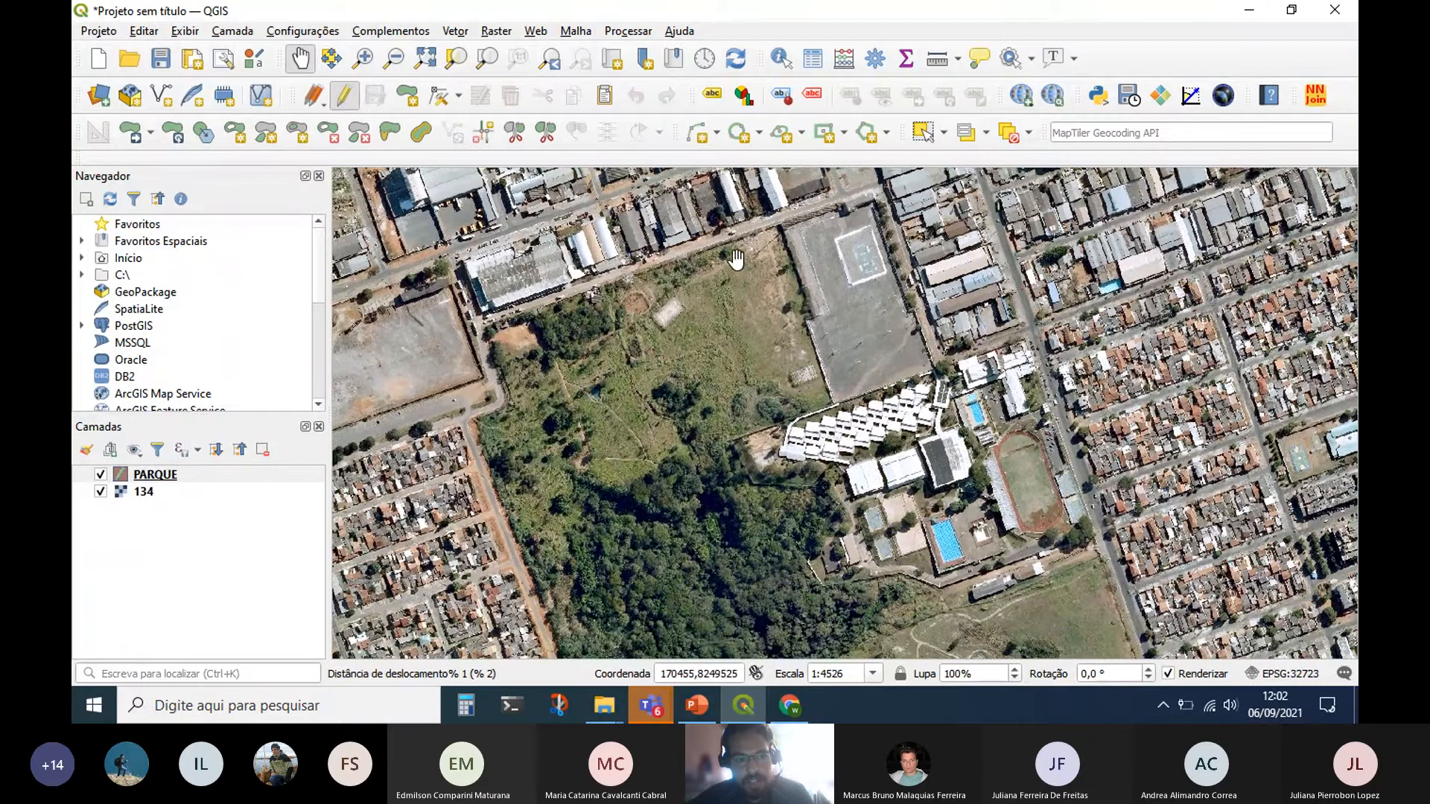
# Start a new PARQUE polygon and place vertices along the park's northern edge and around its northwest corner to the road bend.
pyautogui.click(408, 99)
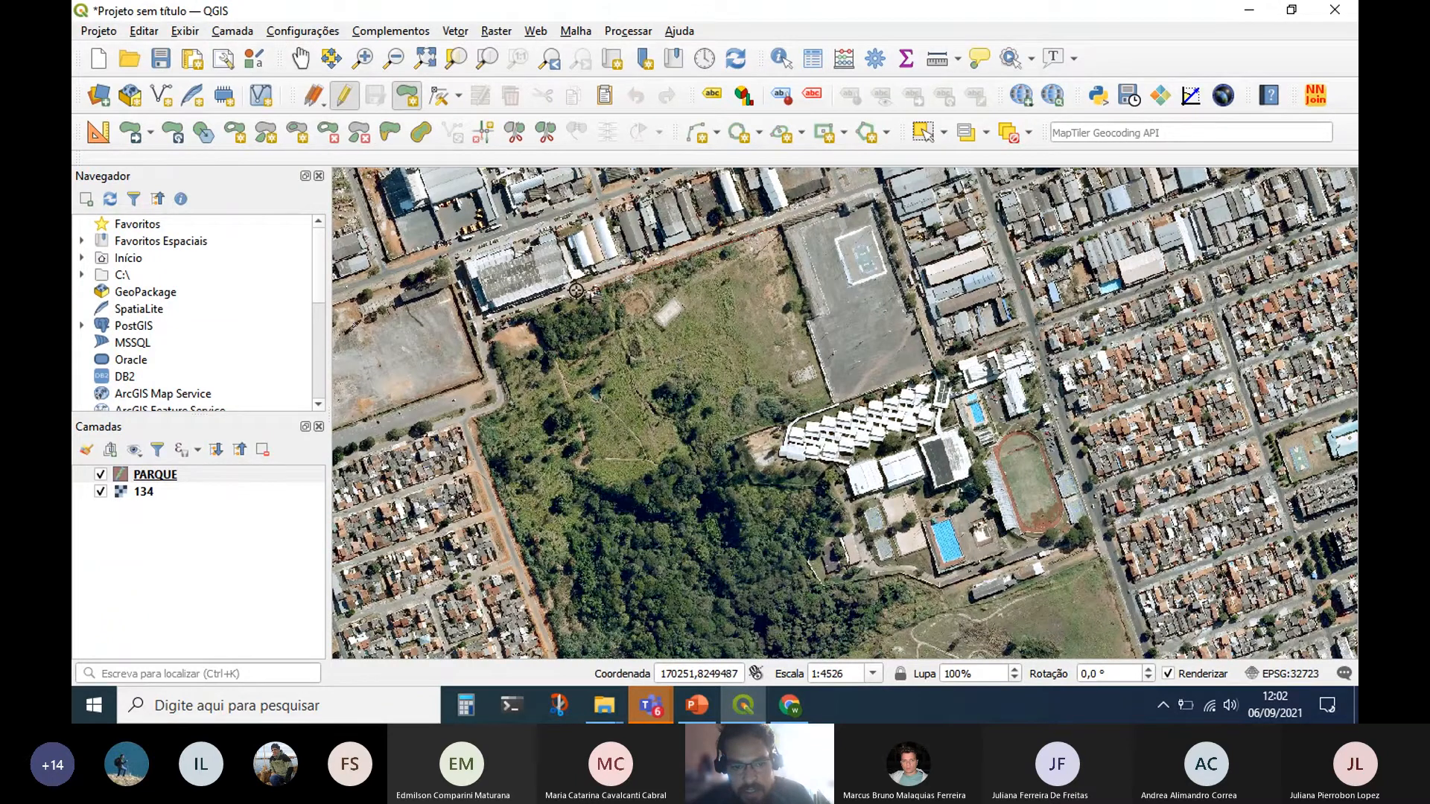
pyautogui.scroll(1, 575, 291)
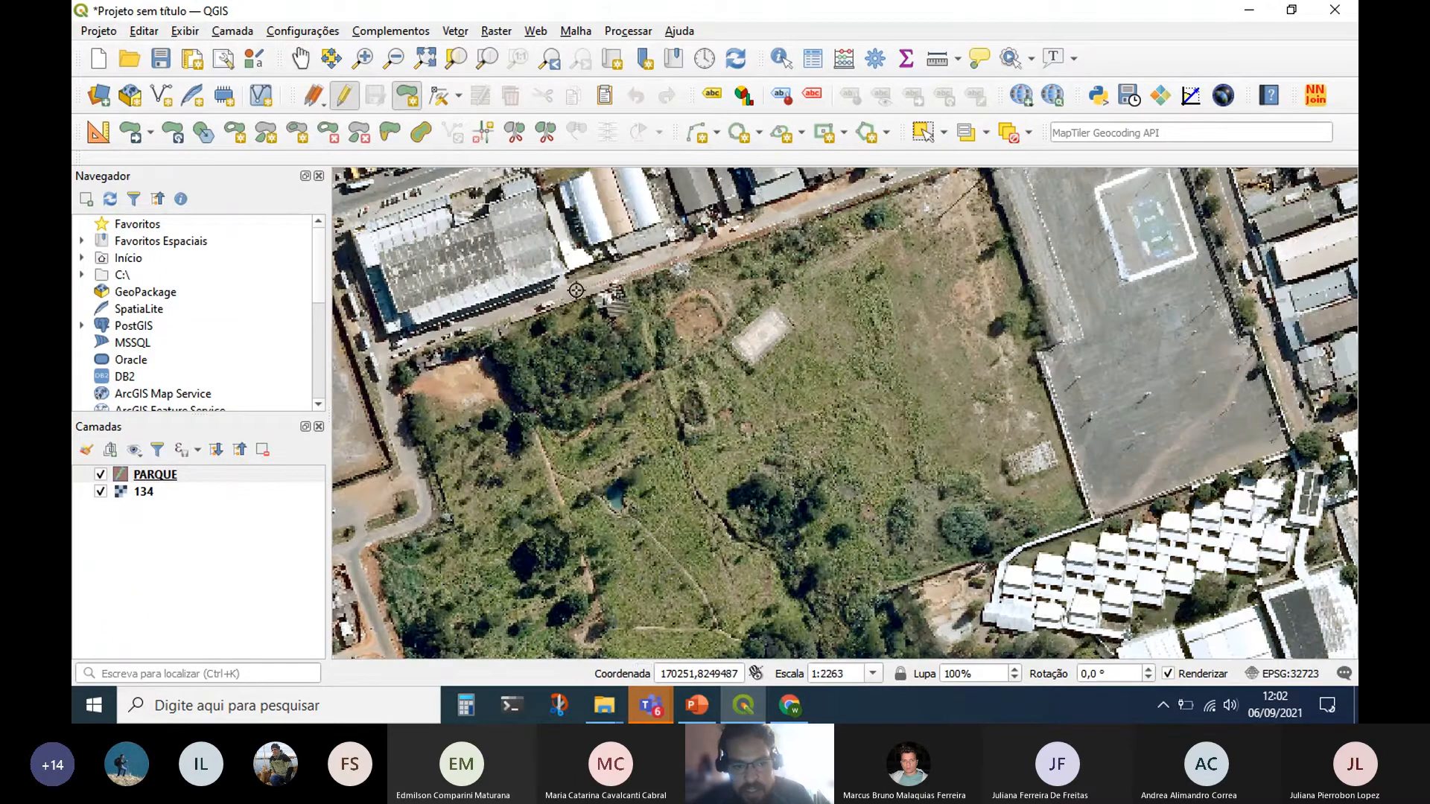
pyautogui.click(388, 365)
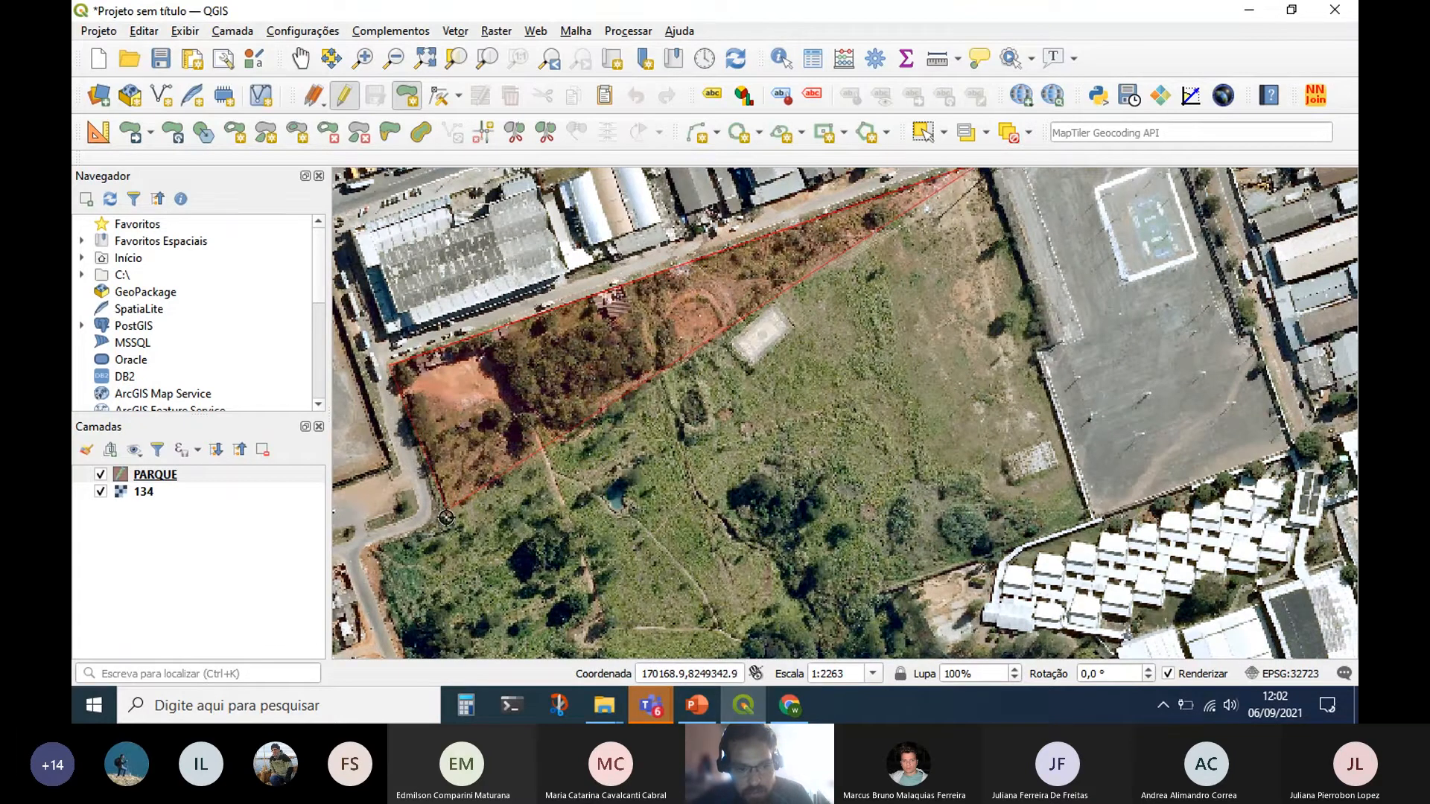
pyautogui.click(445, 508)
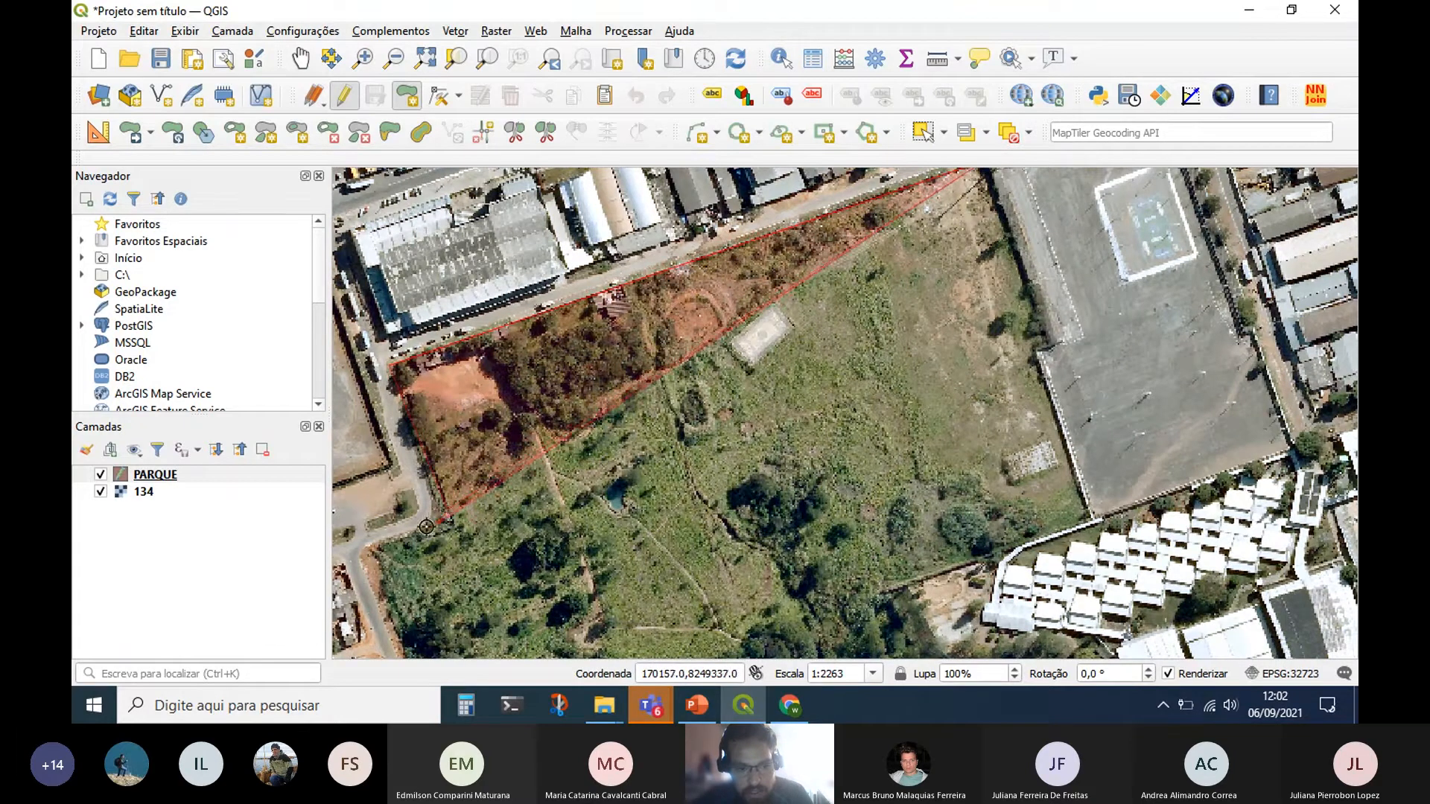
pyautogui.click(364, 551)
# Continue the PARQUE polygon with vertices along the road on the park's western edge down to the southwest corner at the highway.
pyautogui.moveTo(383, 610); pyautogui.dragTo(508, 257)
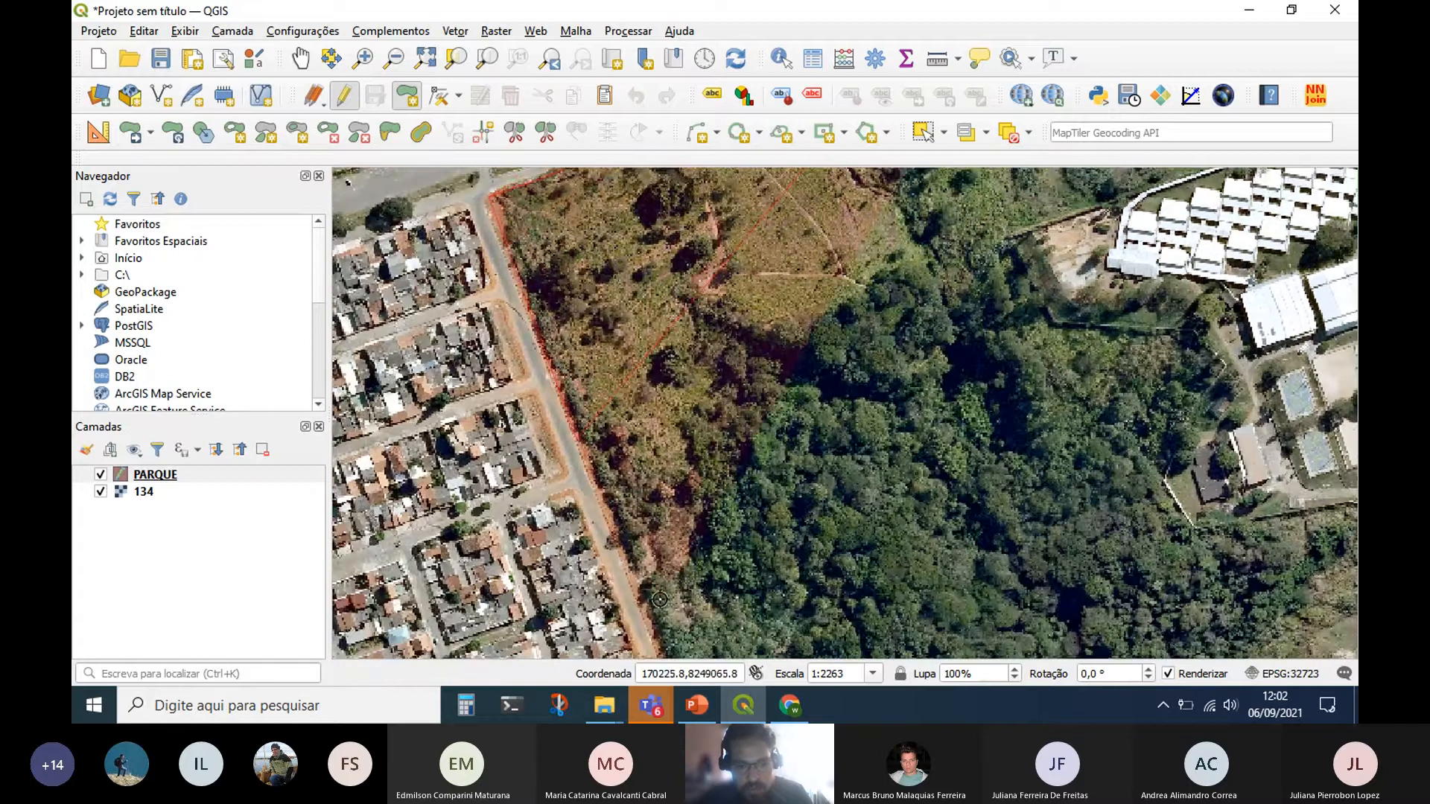
pyautogui.press('Down')
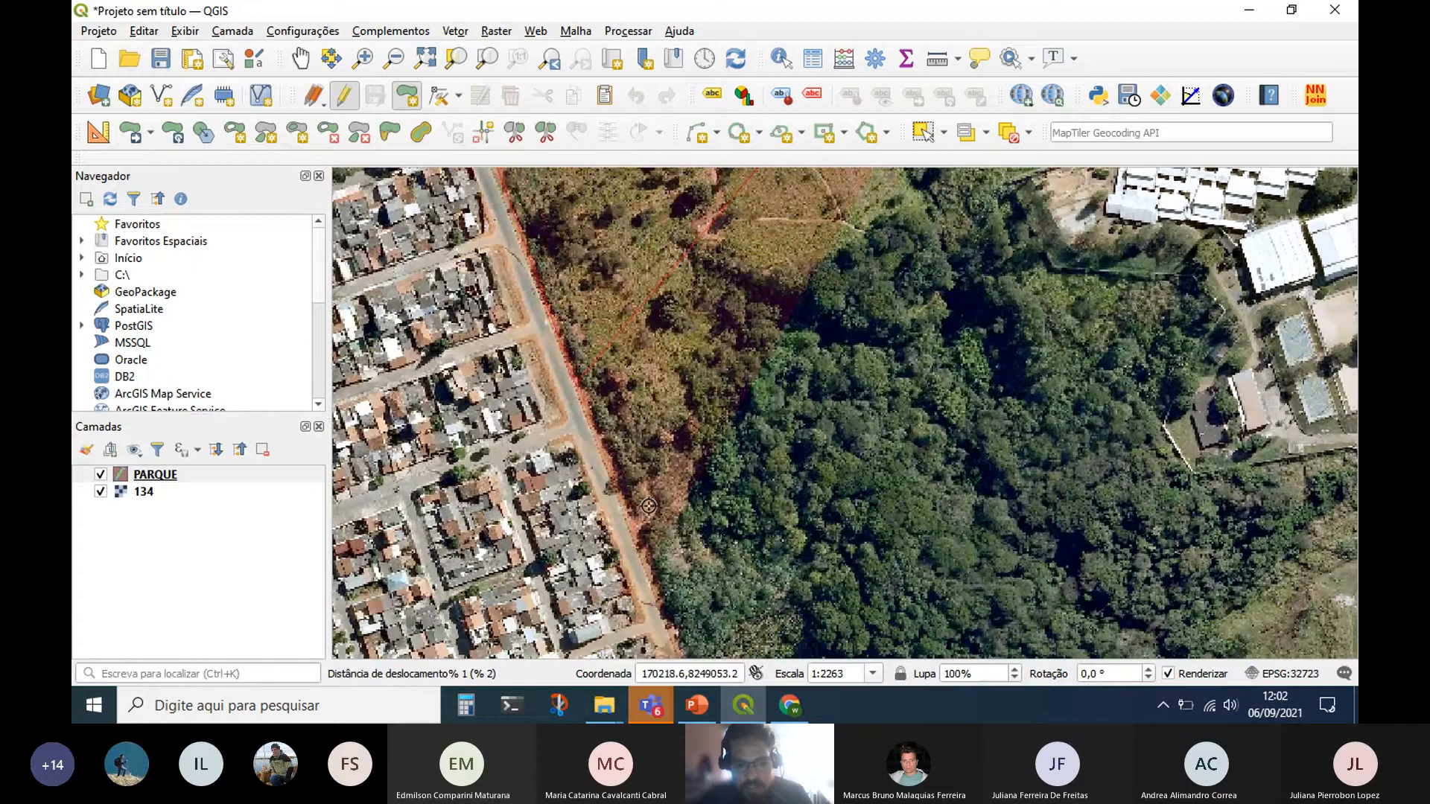
pyautogui.moveTo(649, 507); pyautogui.dragTo(674, 318)
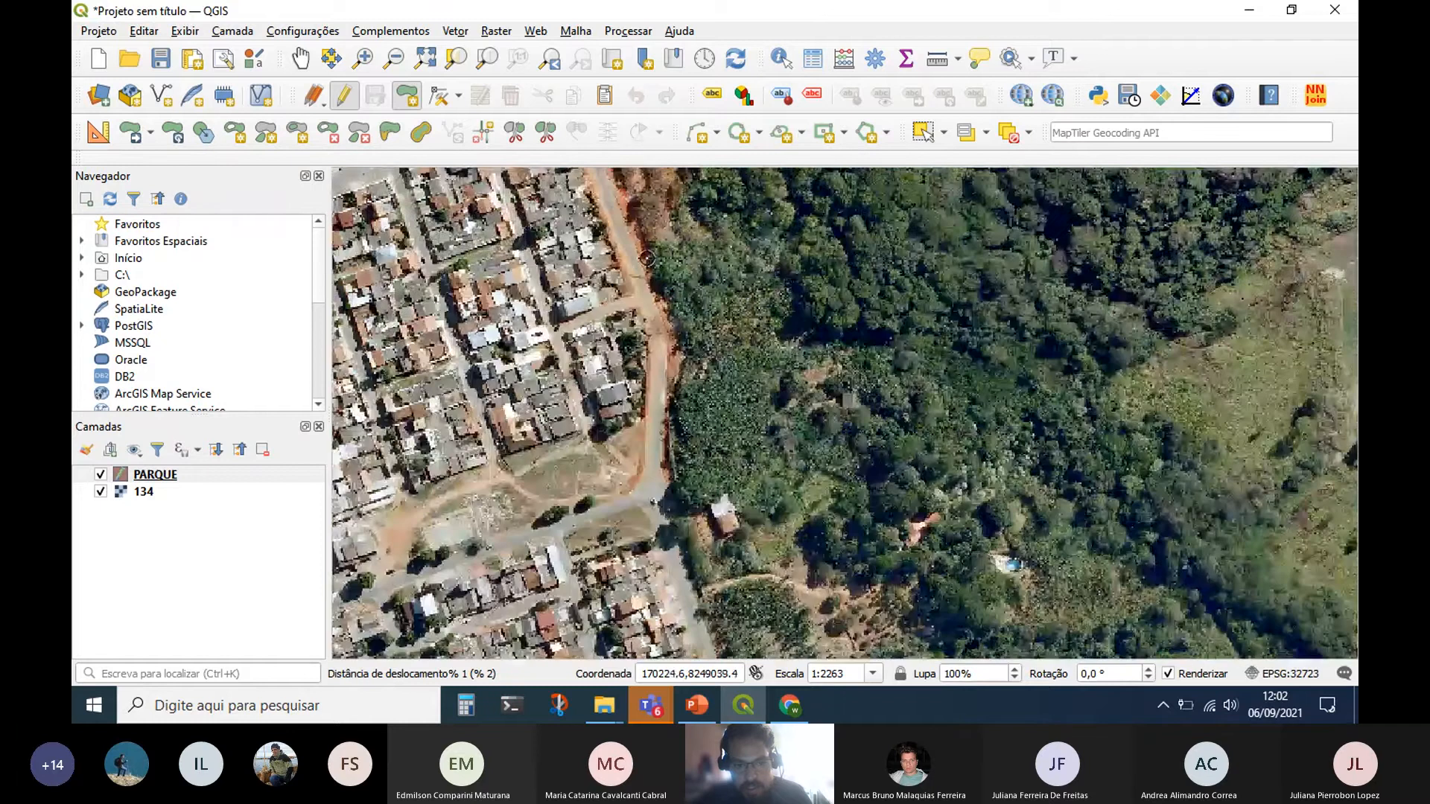
pyautogui.click(678, 374)
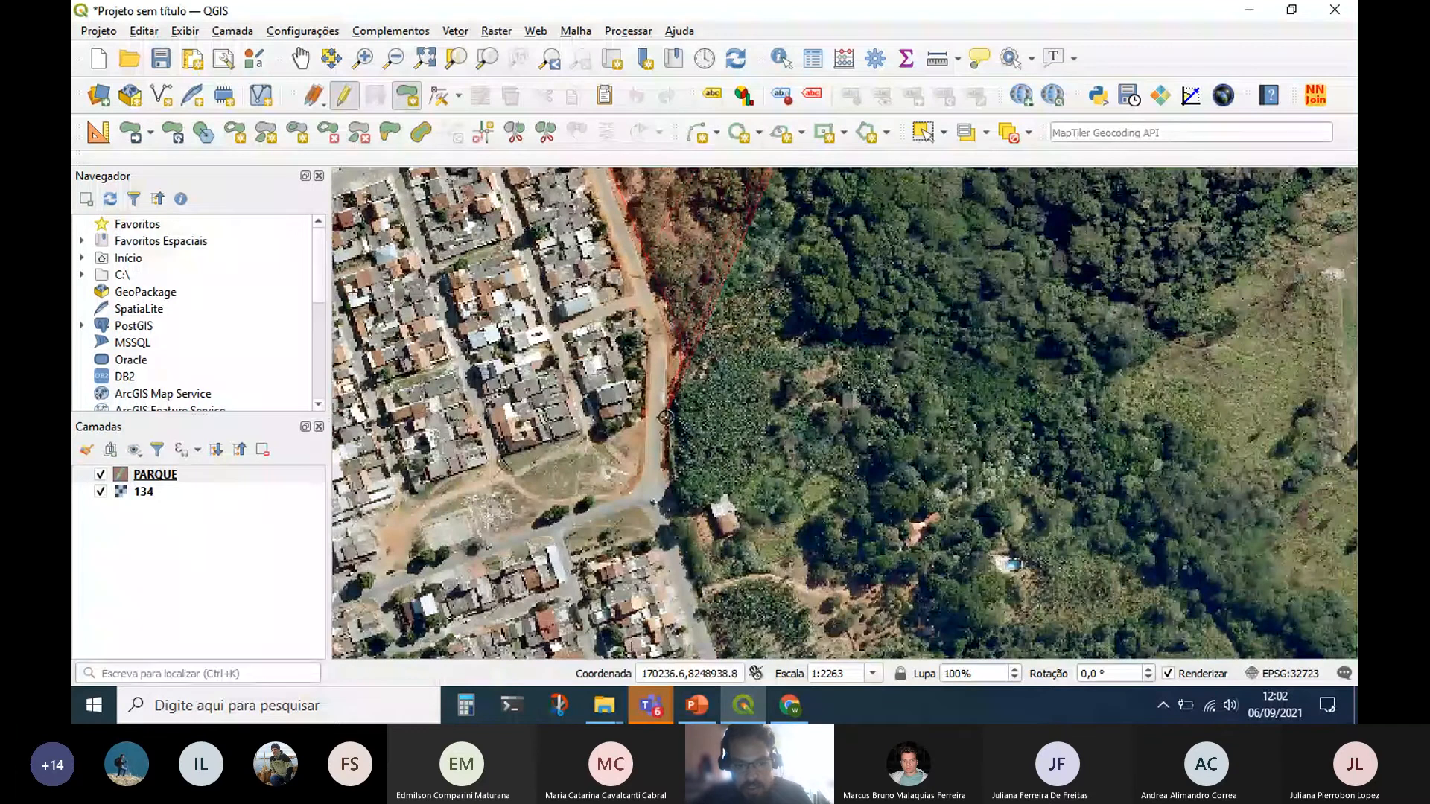
pyautogui.click(668, 493)
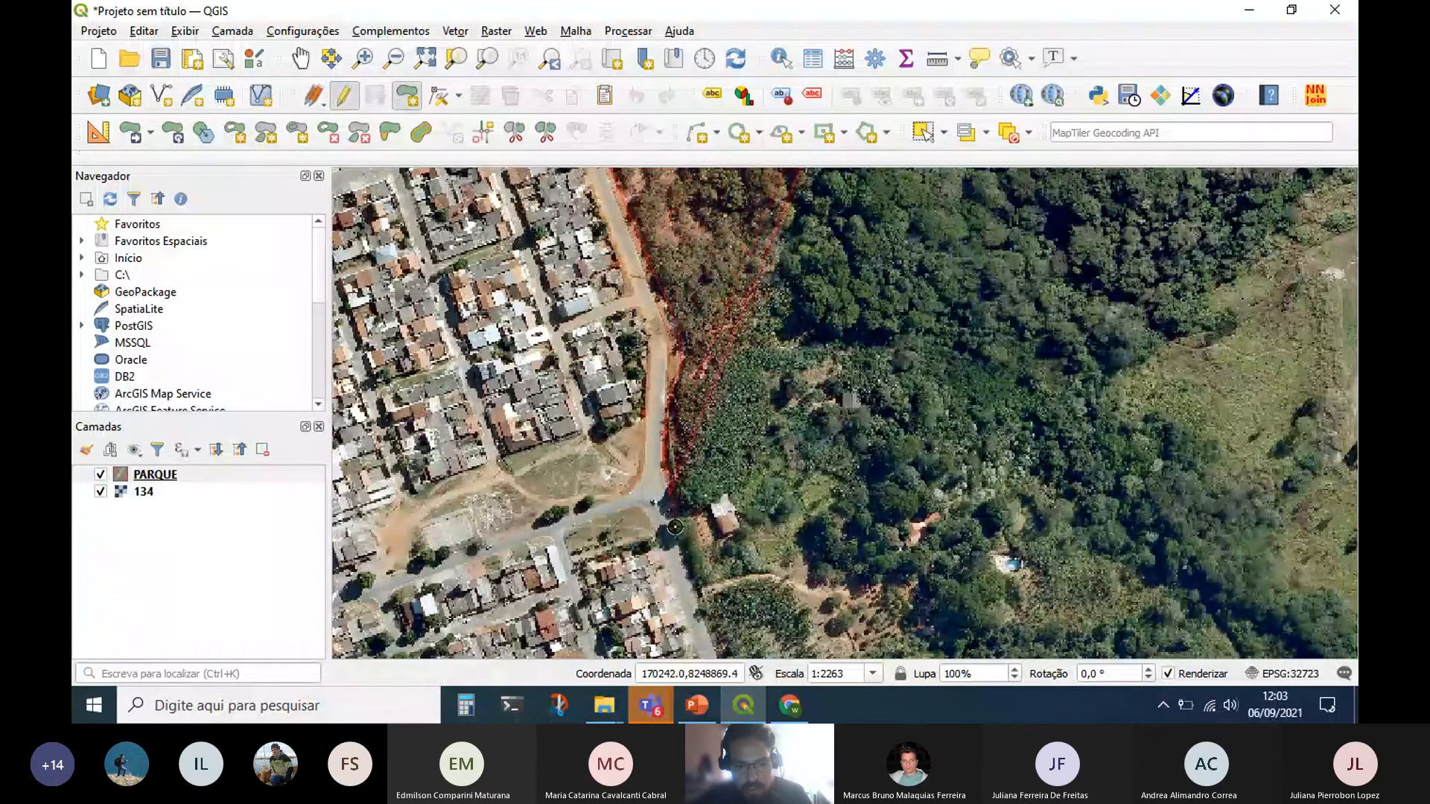
pyautogui.click(675, 537)
pyautogui.moveTo(735, 570); pyautogui.dragTo(752, 248)
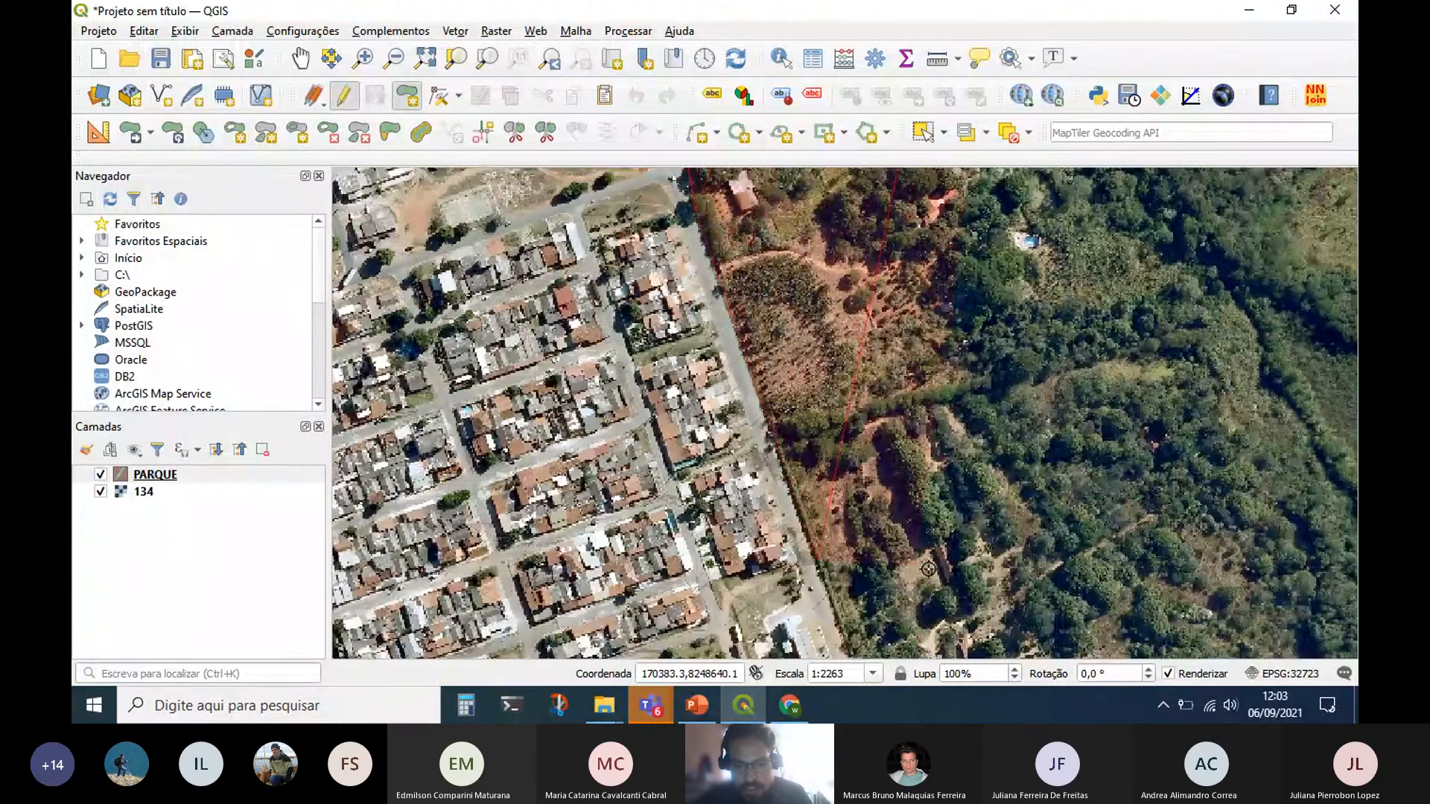
pyautogui.moveTo(929, 573); pyautogui.dragTo(925, 402)
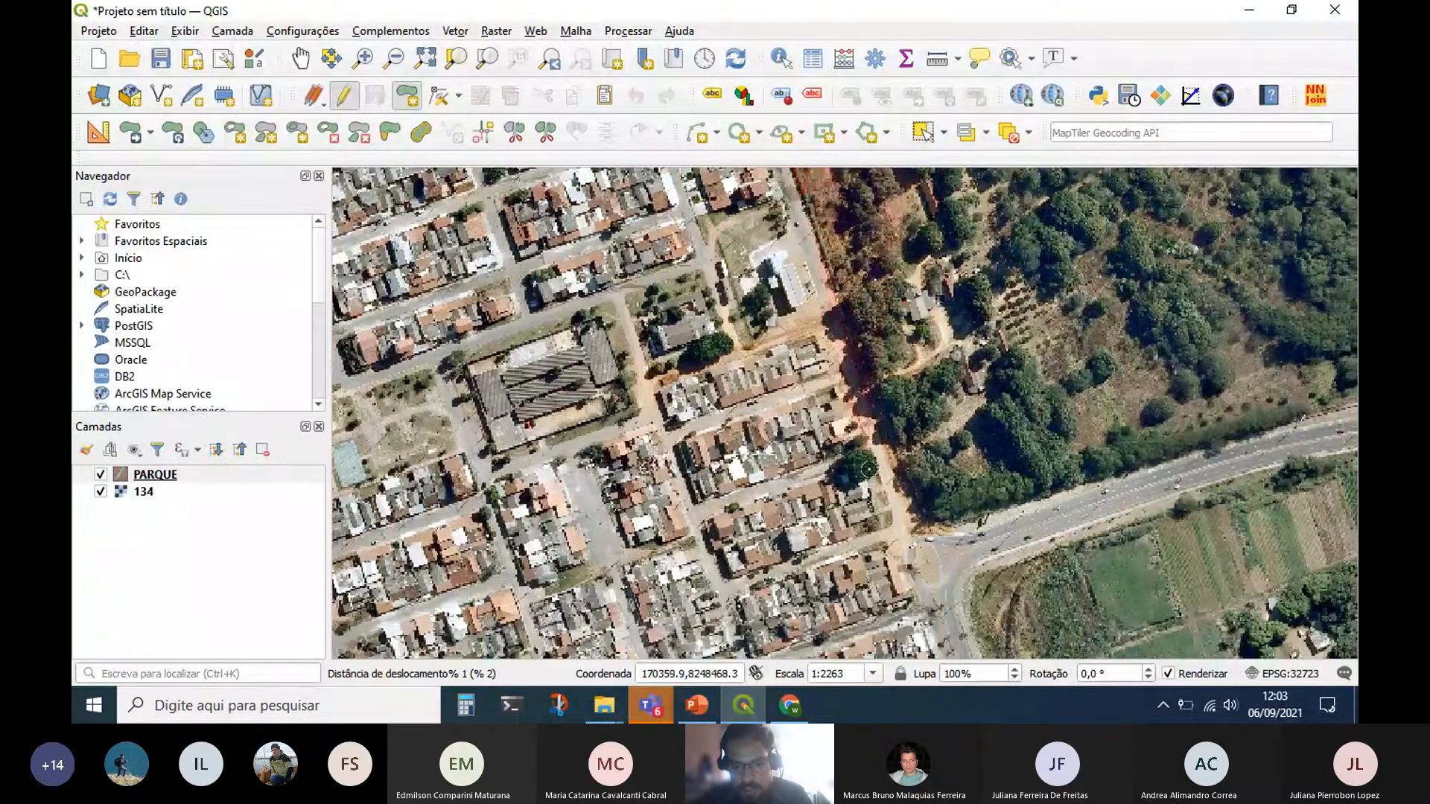
pyautogui.click(927, 524)
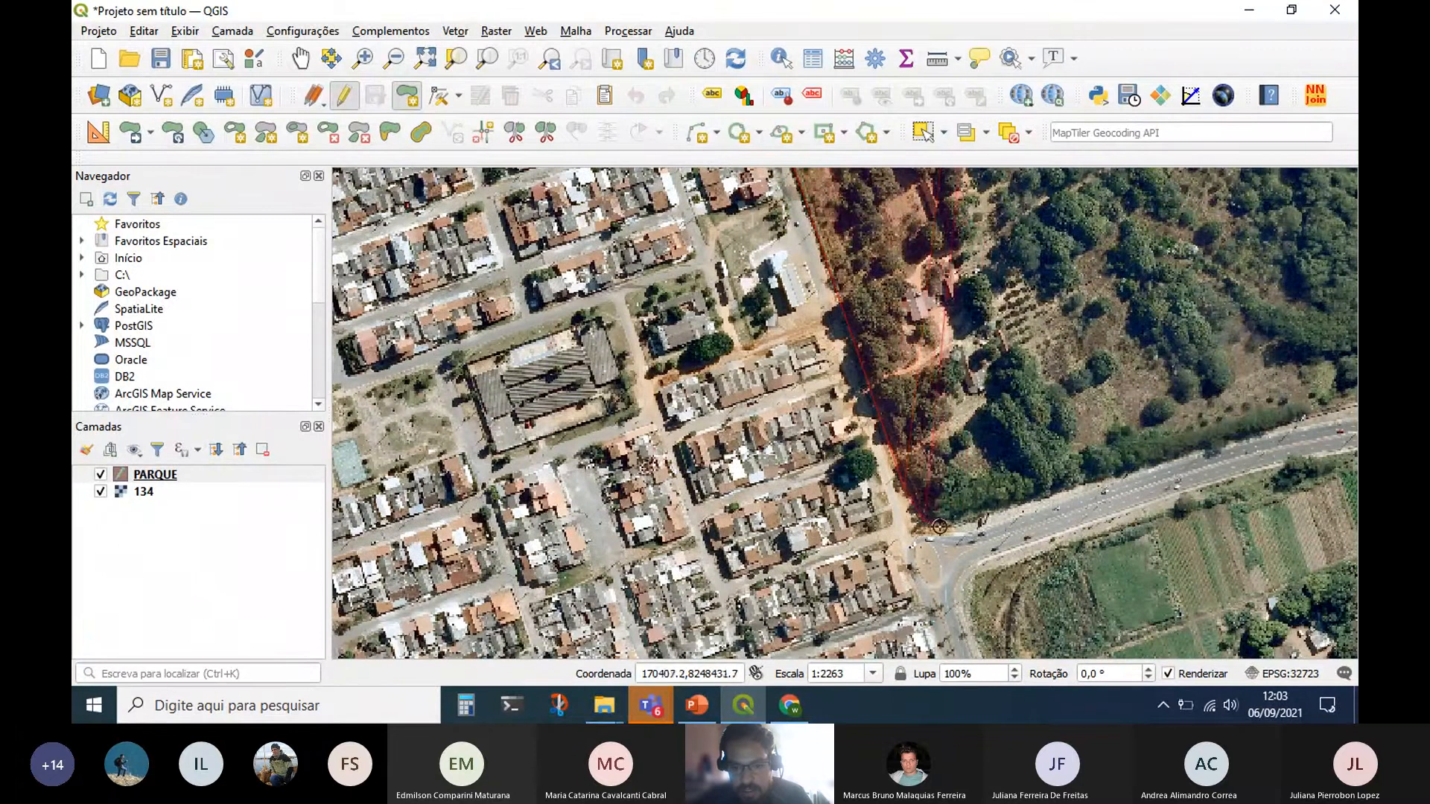
# Place polygon vertices along the park's southern edge beside the highway, from the southwest corner to the southeast corner.
pyautogui.click(962, 526)
pyautogui.click(1249, 431)
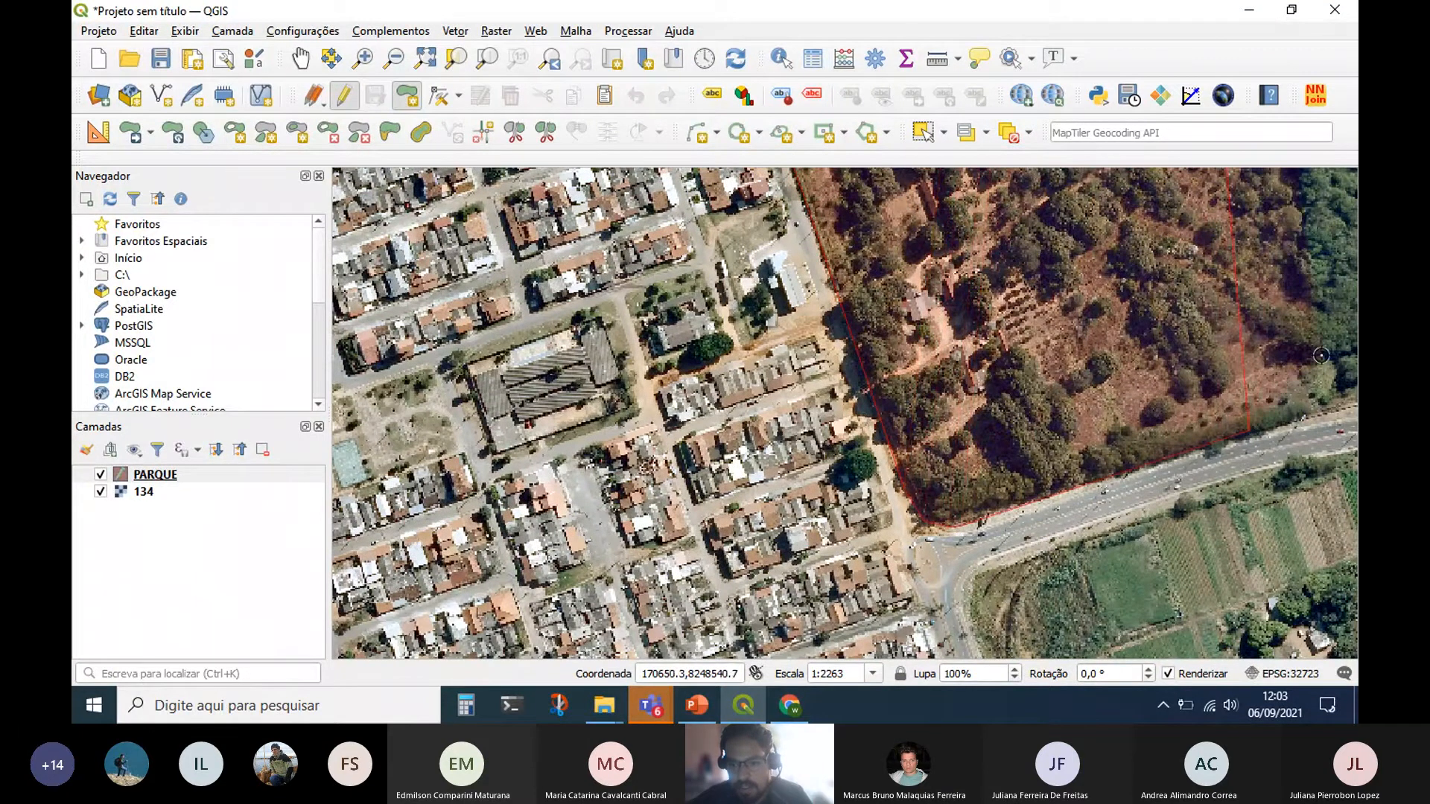
pyautogui.moveTo(1268, 355); pyautogui.dragTo(756, 480)
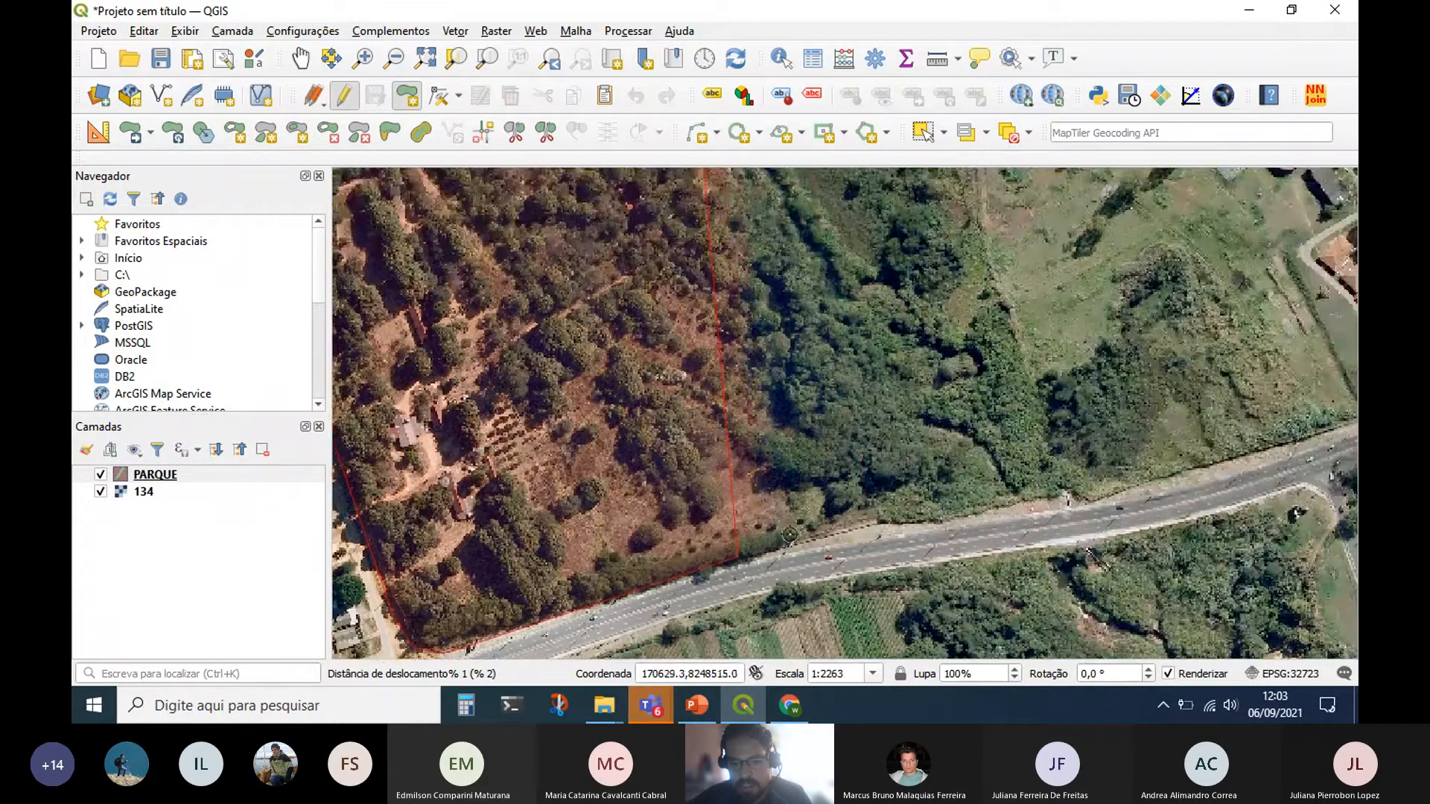
pyautogui.click(873, 520)
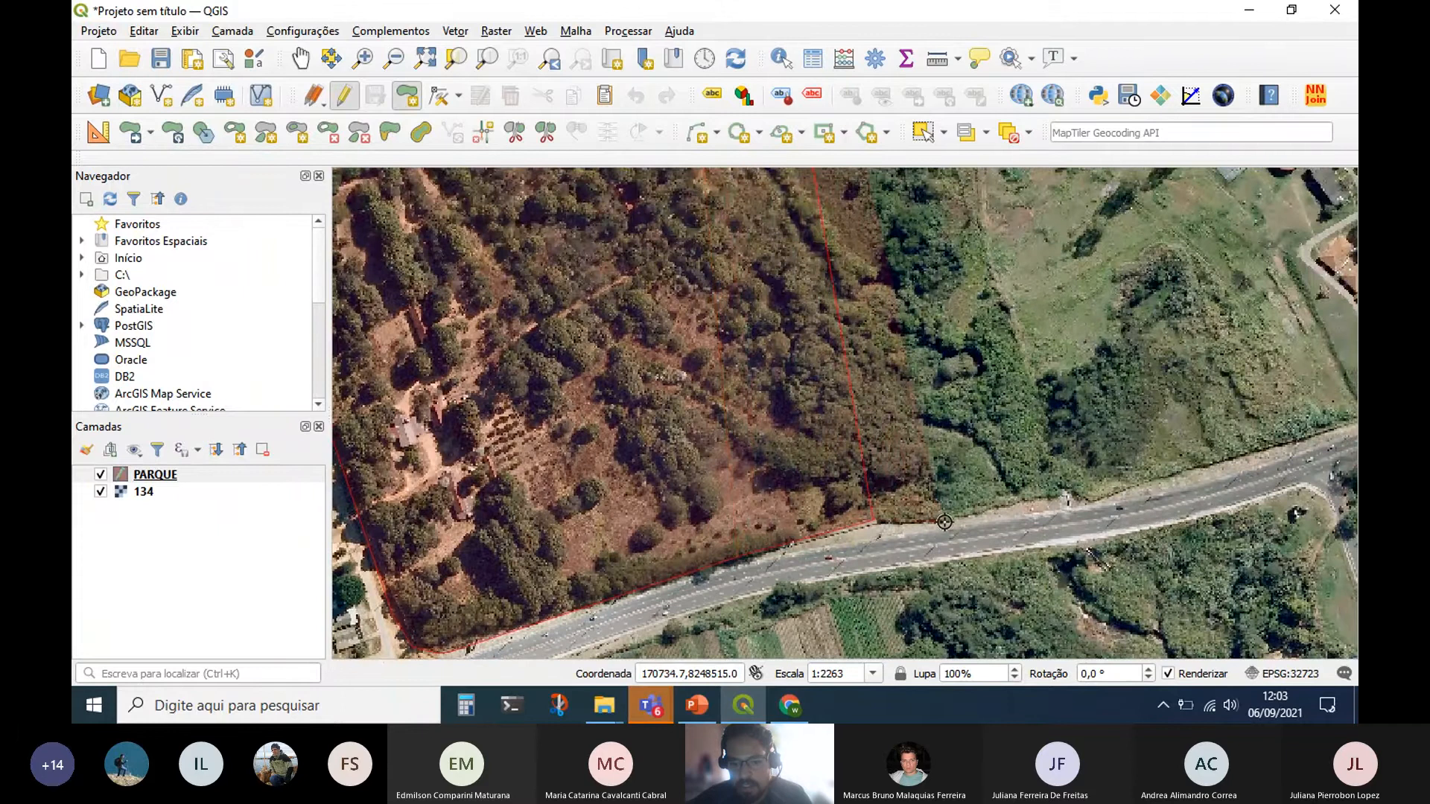
pyautogui.click(948, 522)
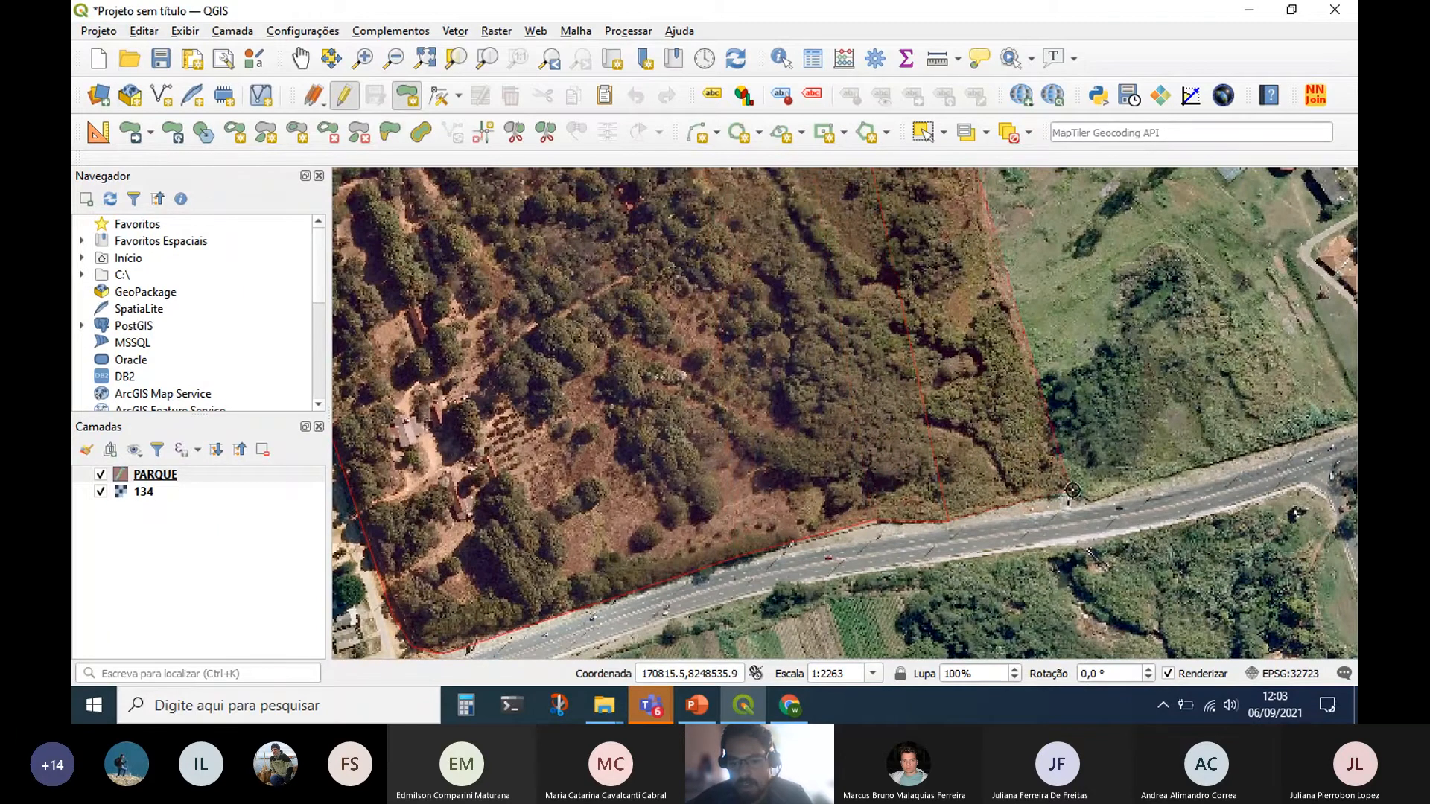
pyautogui.click(1070, 491)
pyautogui.click(1094, 501)
pyautogui.moveTo(1163, 452); pyautogui.dragTo(823, 488)
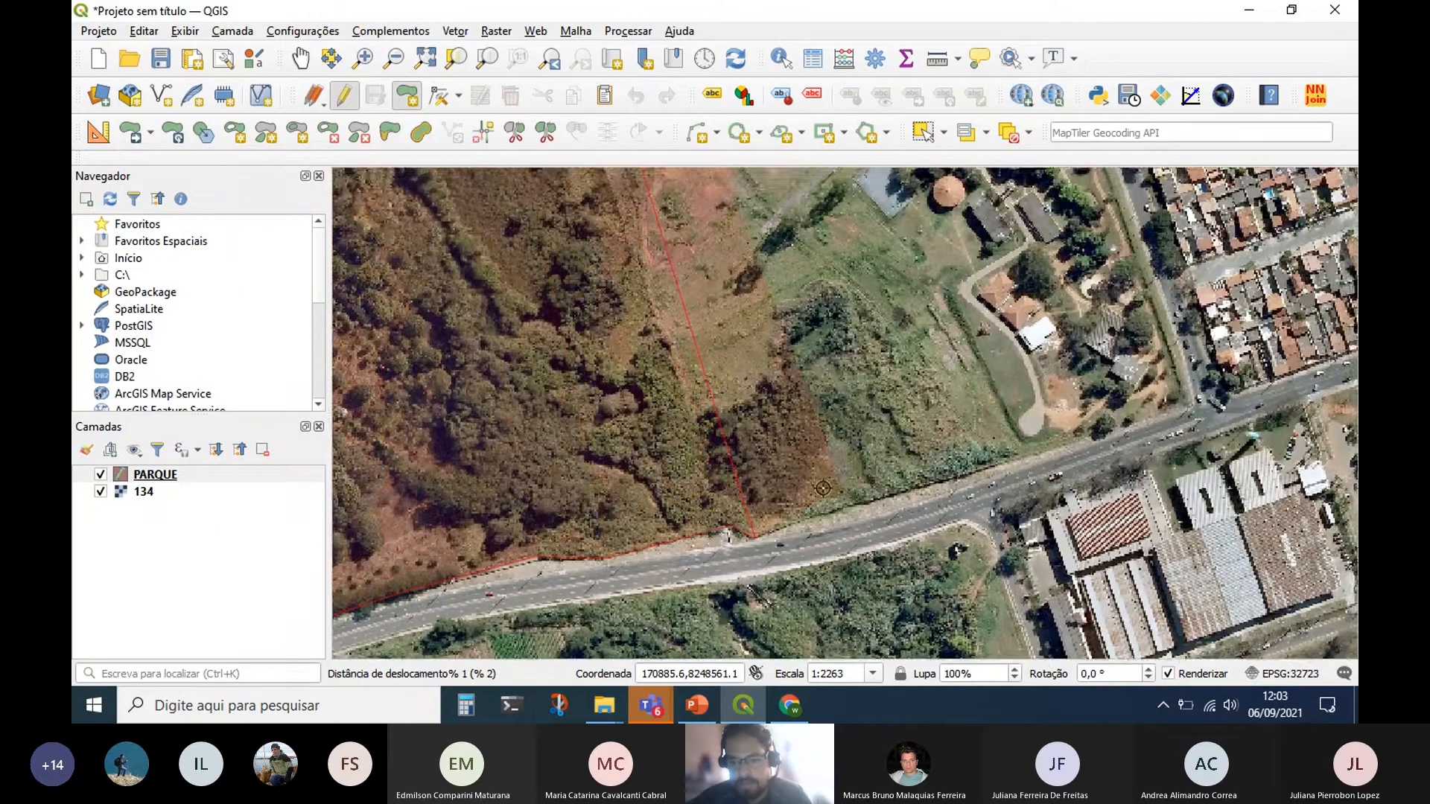
pyautogui.scroll(-1, 931, 413)
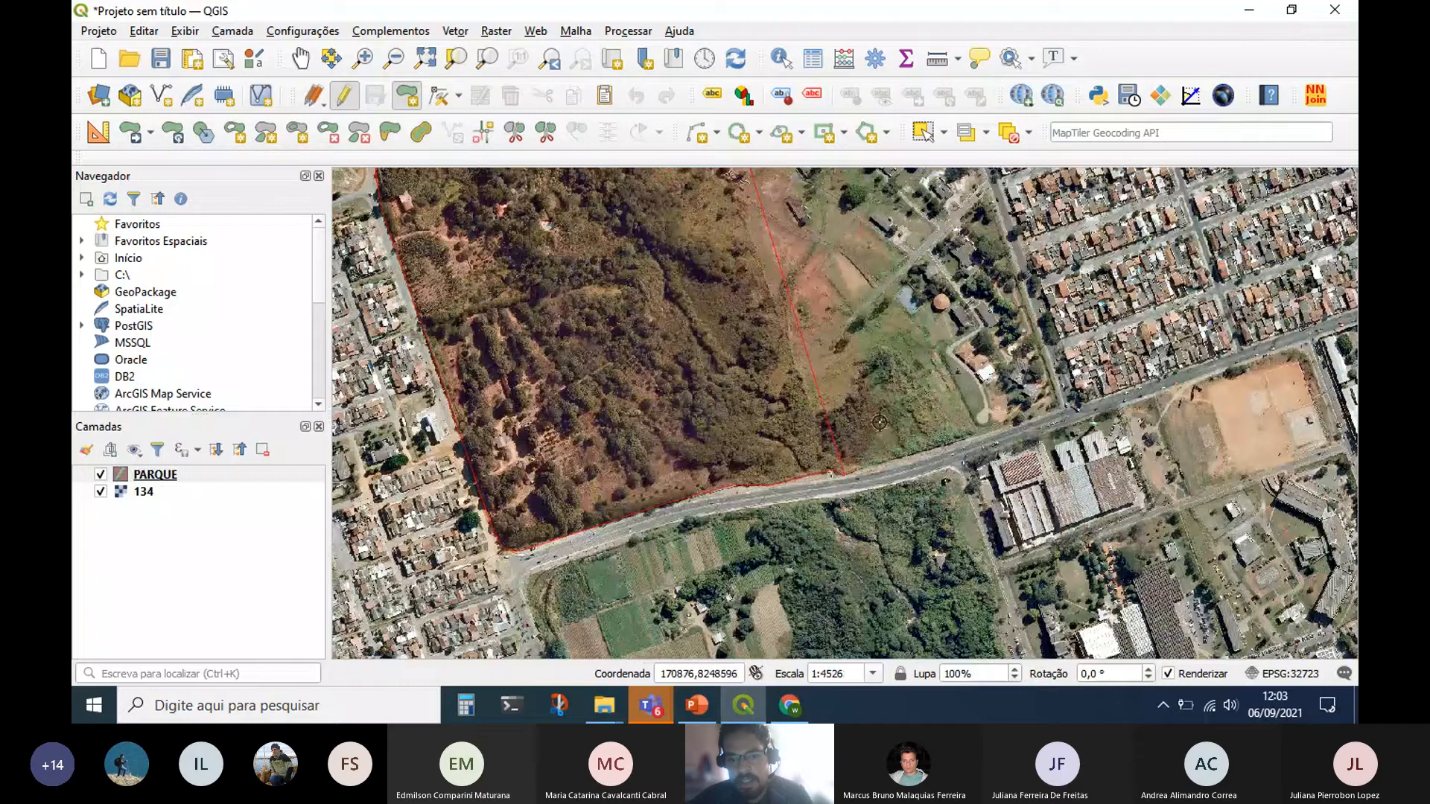
pyautogui.click(969, 434)
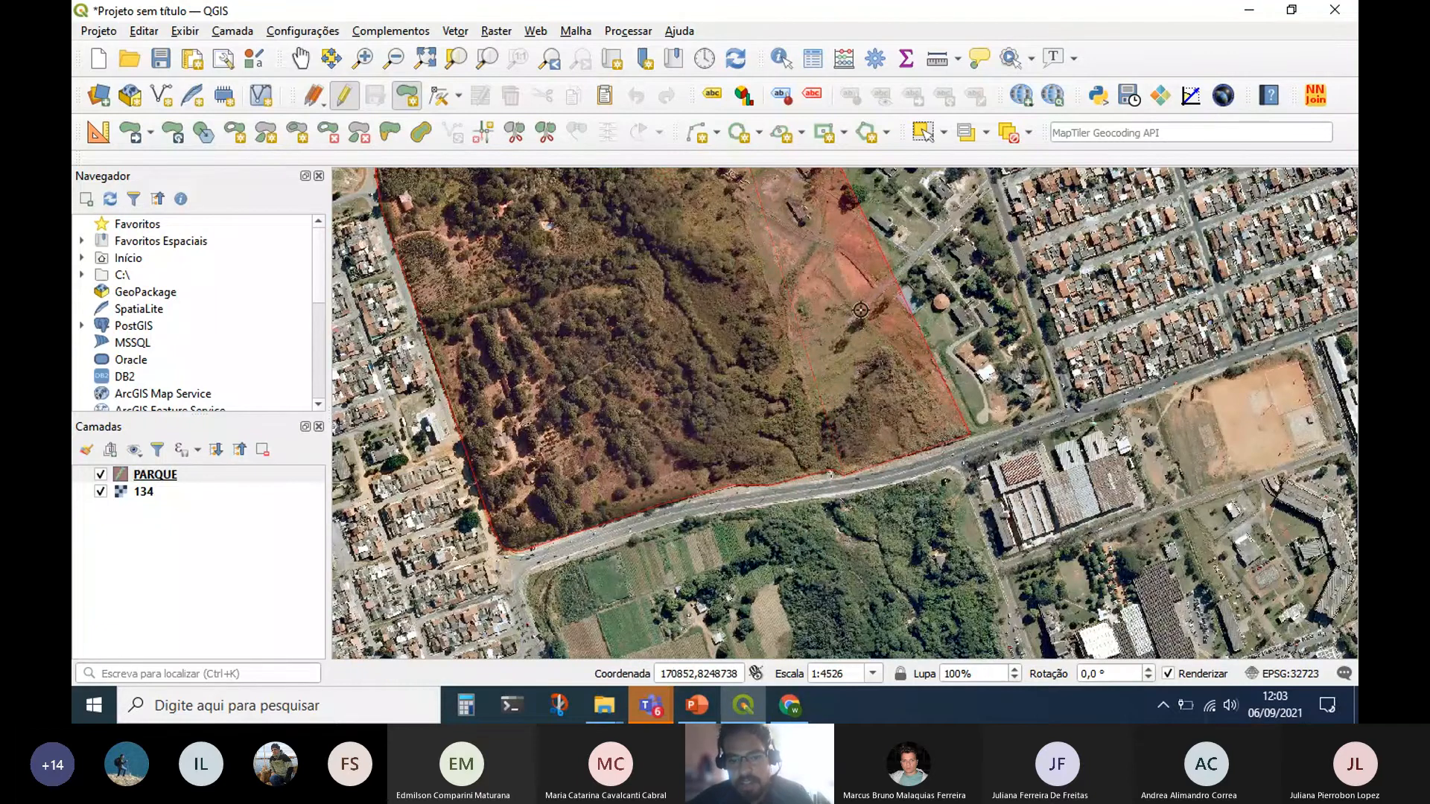
# Inspect the park's southeastern boundary, end the polygon there and discard it by cancelling its feature attributes.
pyautogui.scroll(-1, 860, 309)
pyautogui.scroll(1, 860, 309)
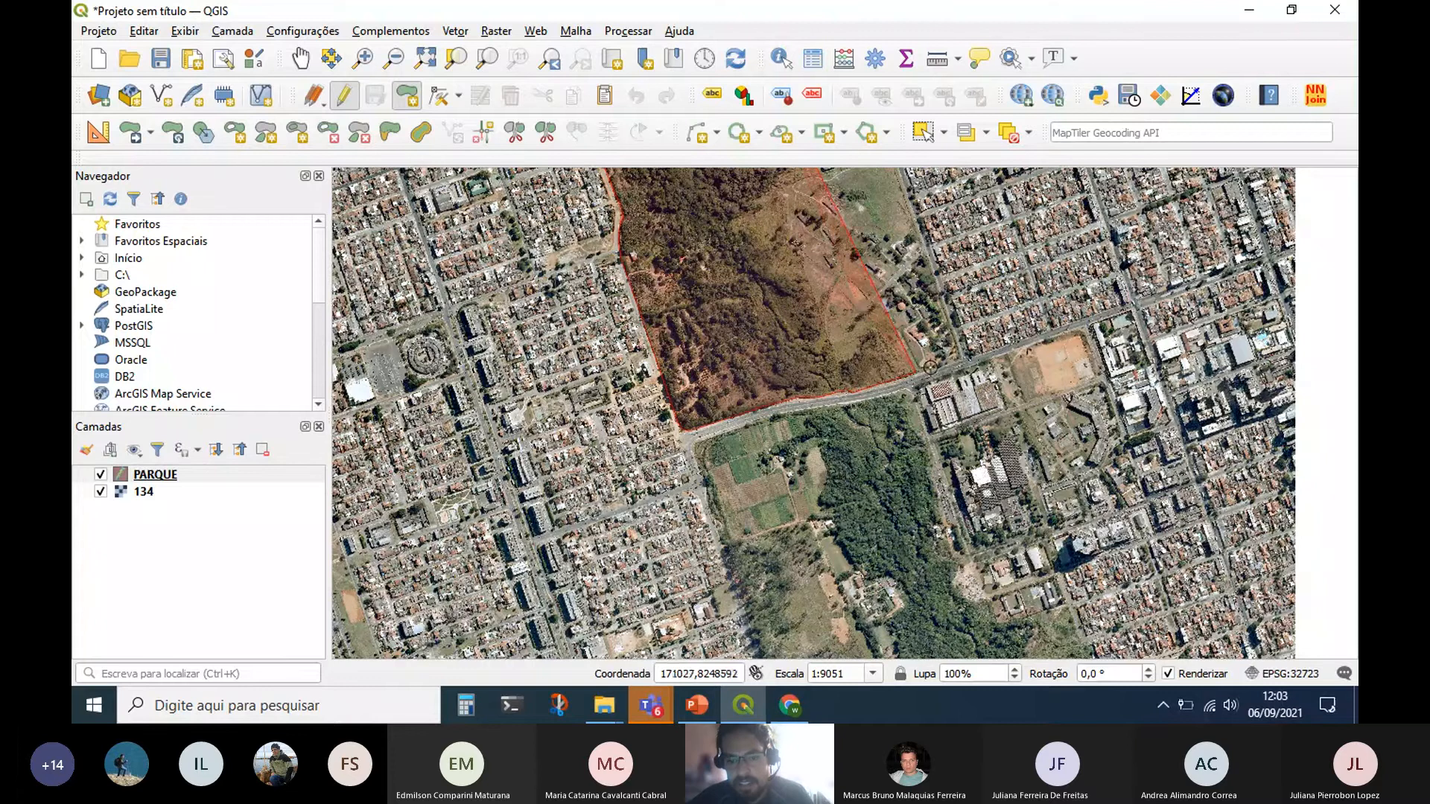
pyautogui.scroll(1, 915, 345)
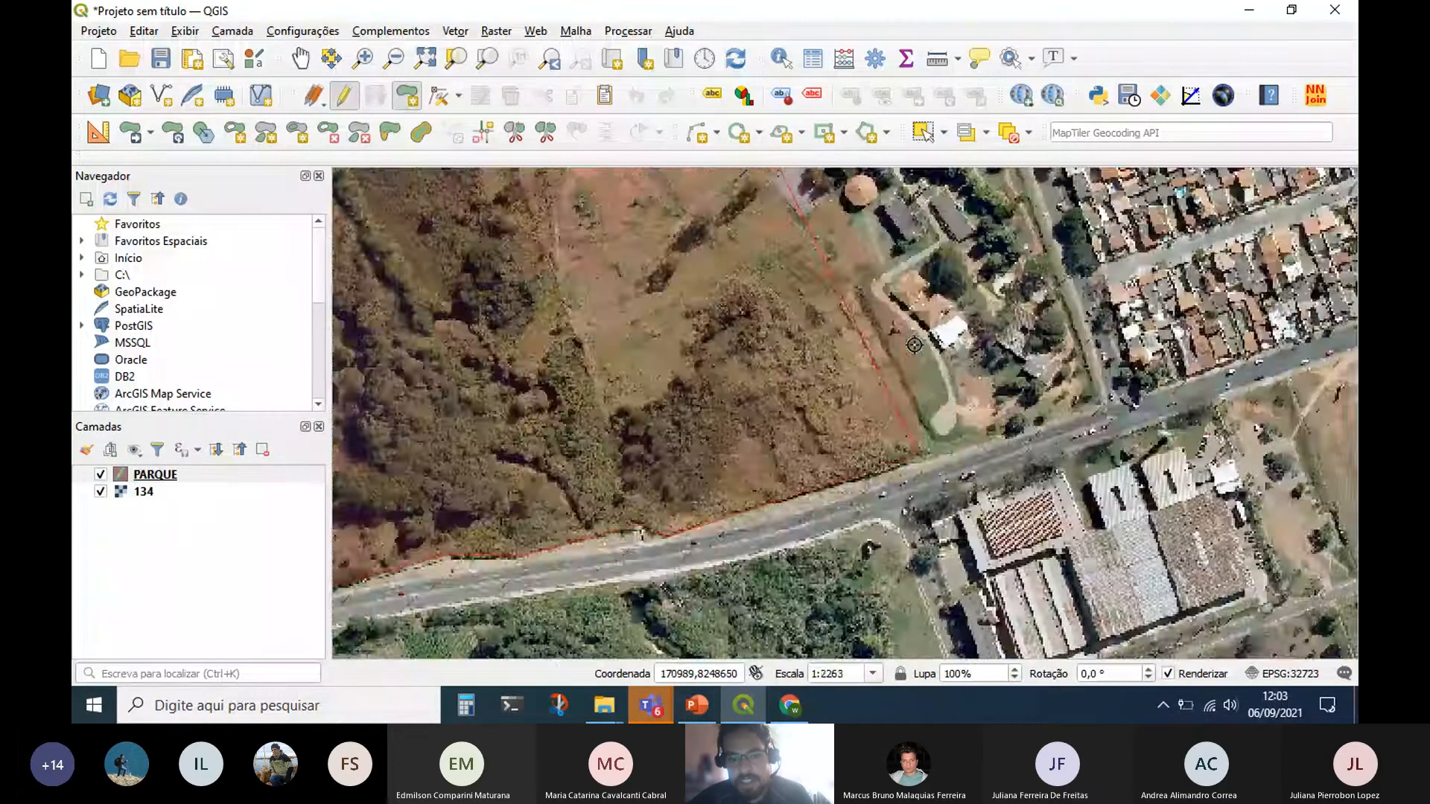
pyautogui.scroll(-2, 931, 402)
pyautogui.scroll(1, 952, 459)
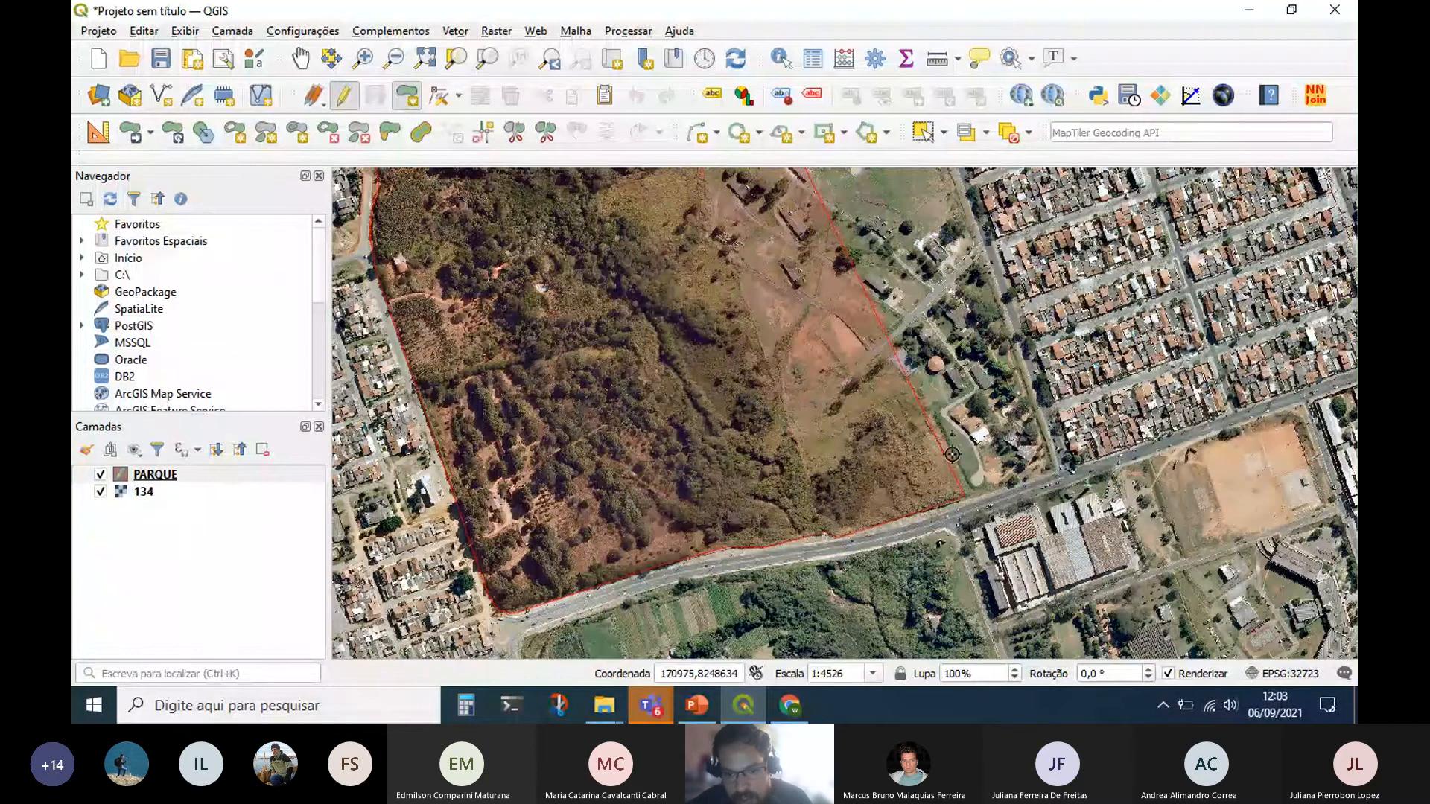
pyautogui.scroll(1, 952, 454)
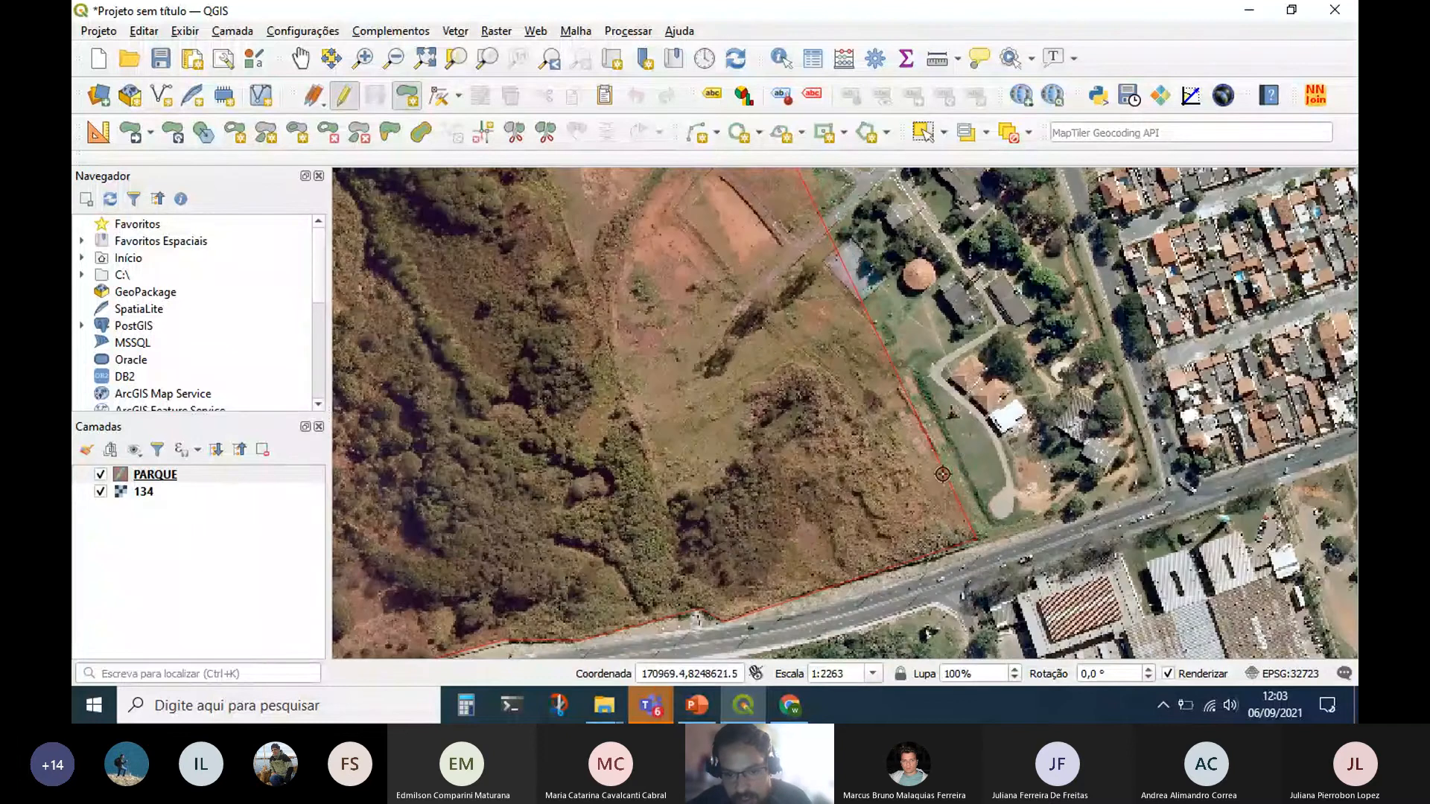
pyautogui.rightClick(859, 391)
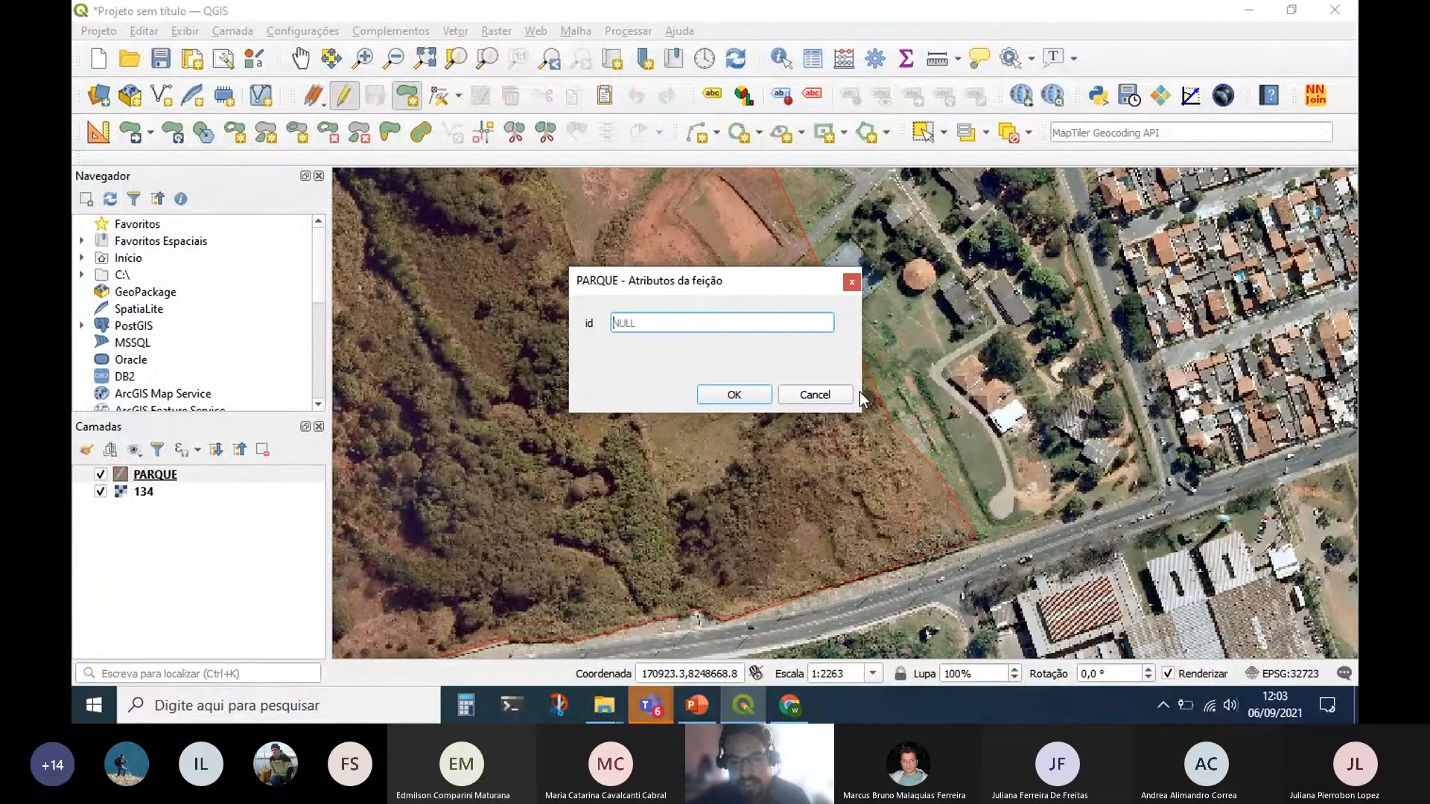
pyautogui.click(783, 393)
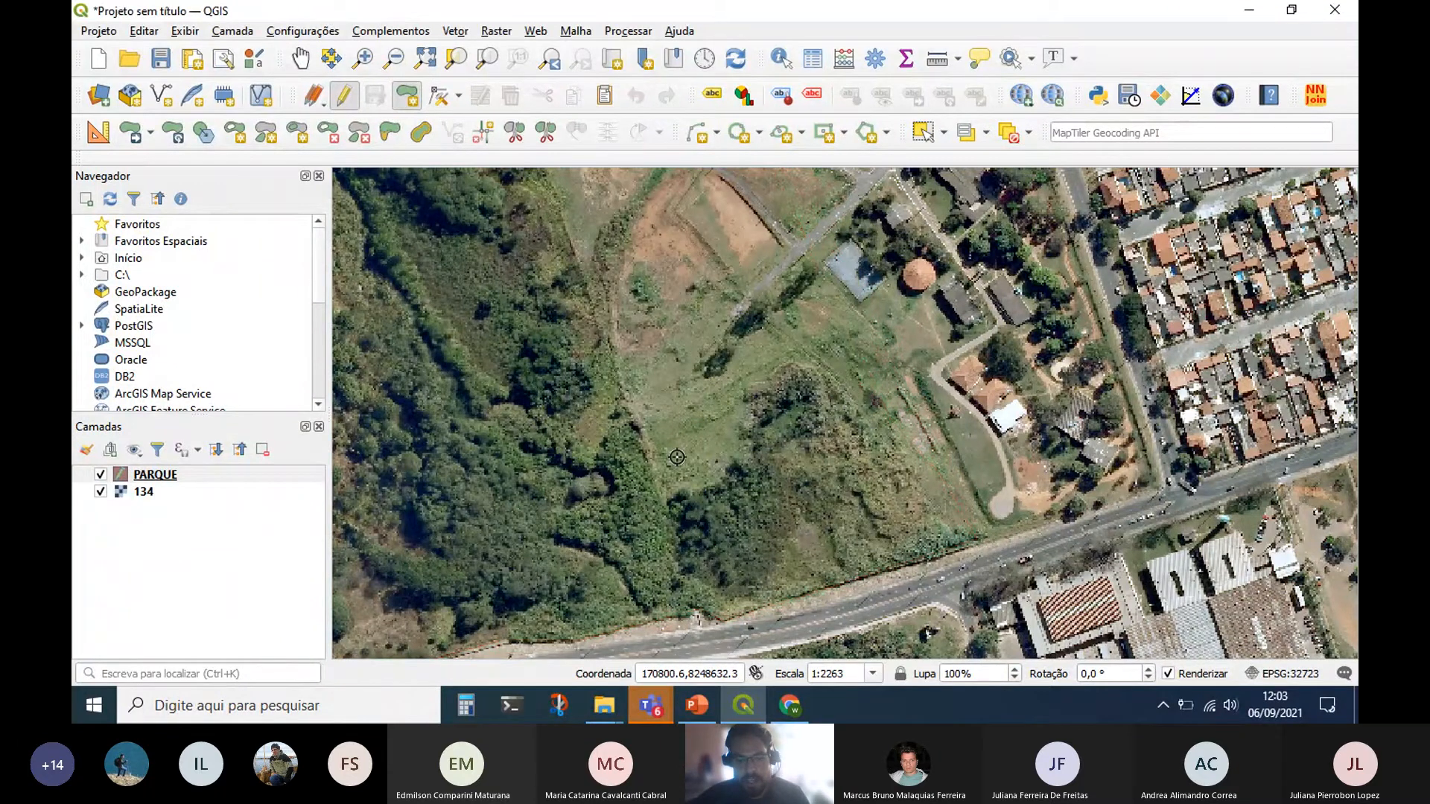
# Start a new PARQUE polygon at the park's northeast corner and trace the northern edge and northwest corner to the road bend.
pyautogui.scroll(-2, 676, 457)
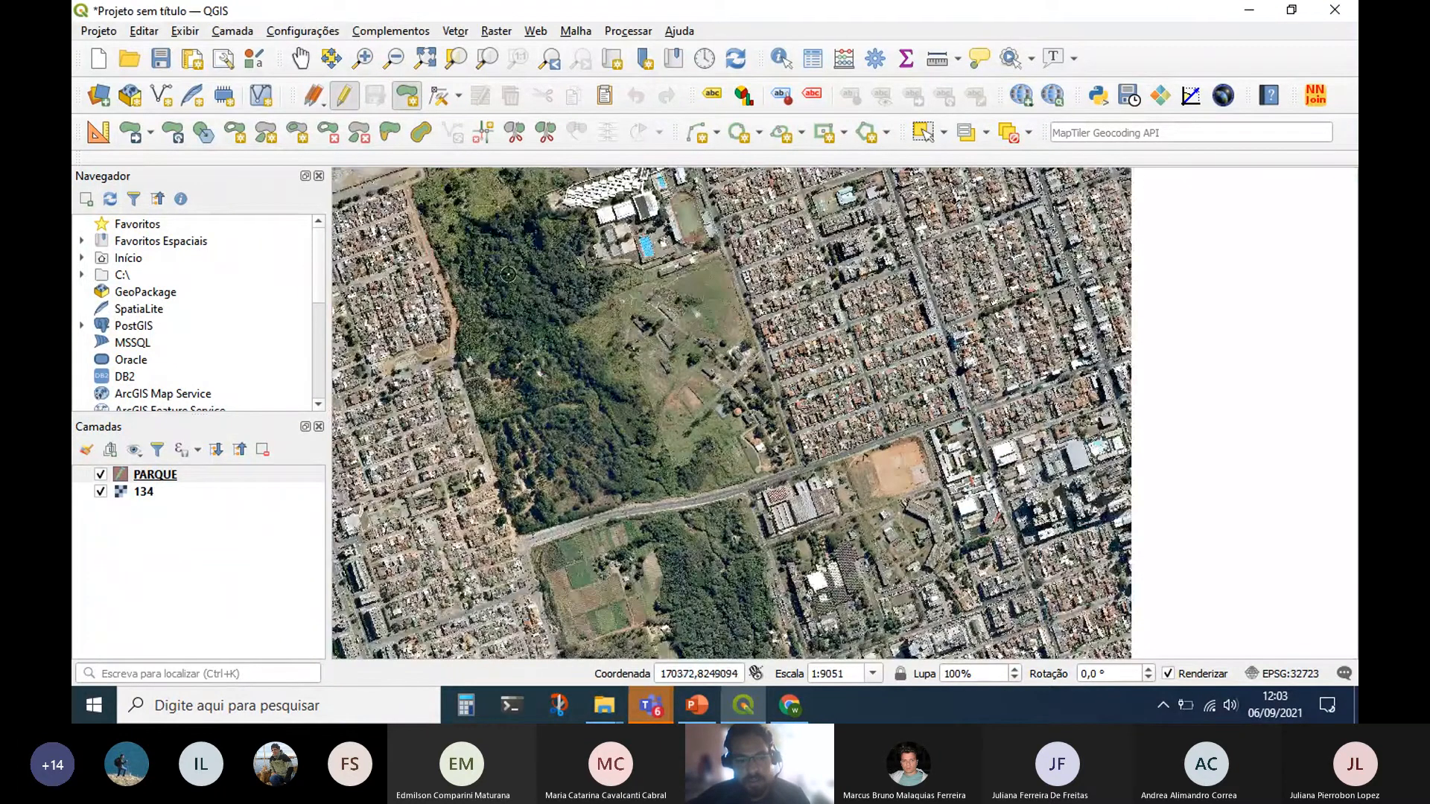
pyautogui.scroll(1, 508, 274)
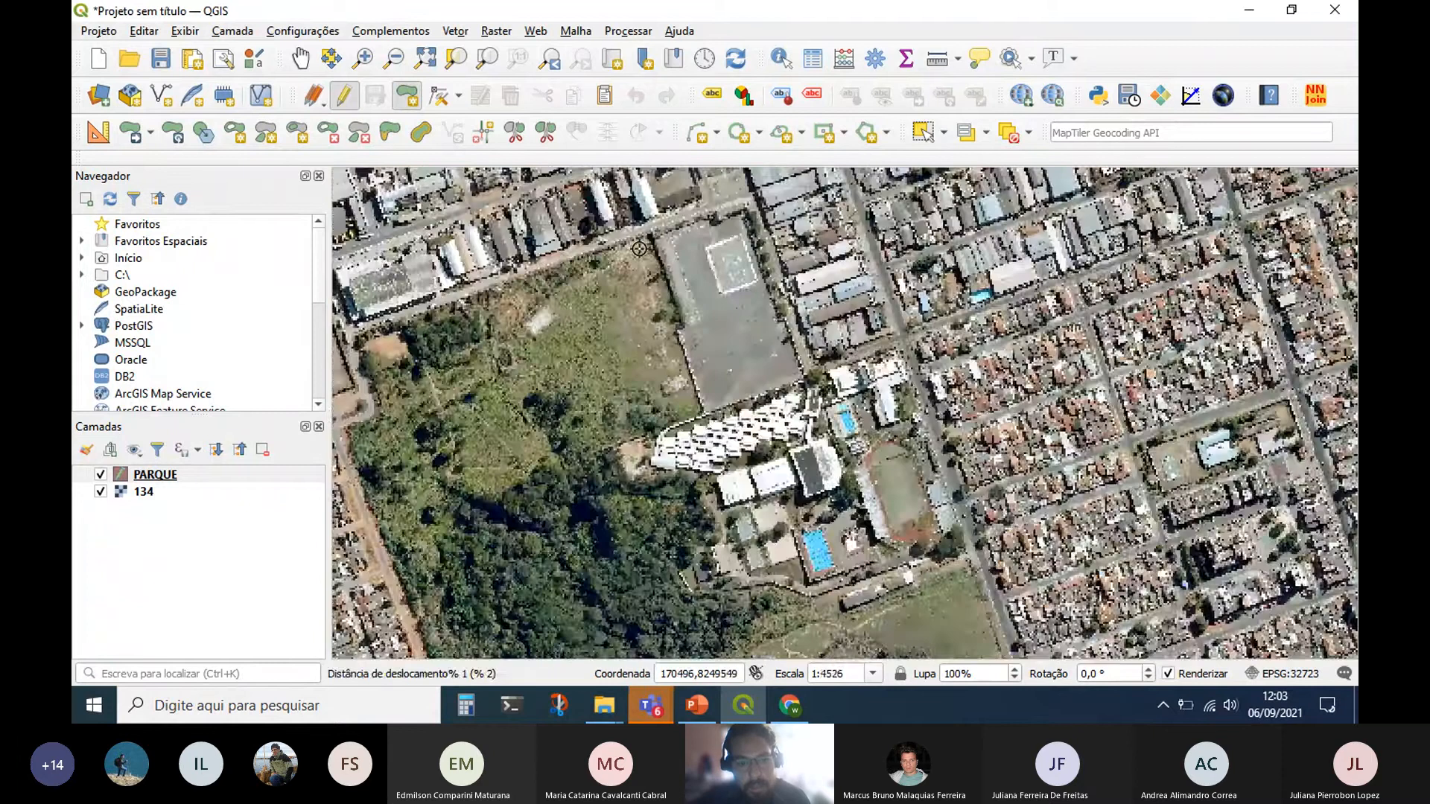
pyautogui.scroll(1, 639, 248)
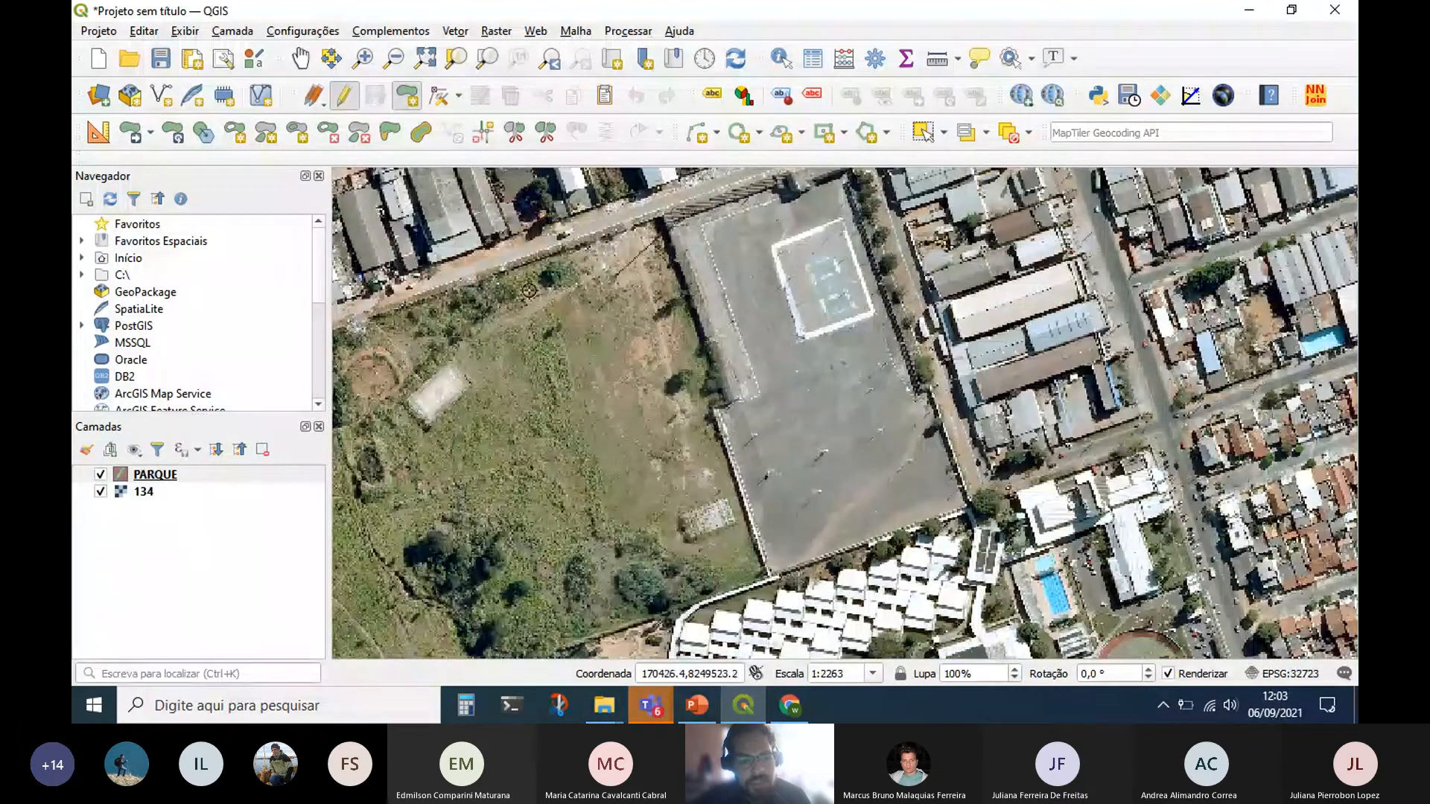
pyautogui.moveTo(529, 290); pyautogui.dragTo(807, 278)
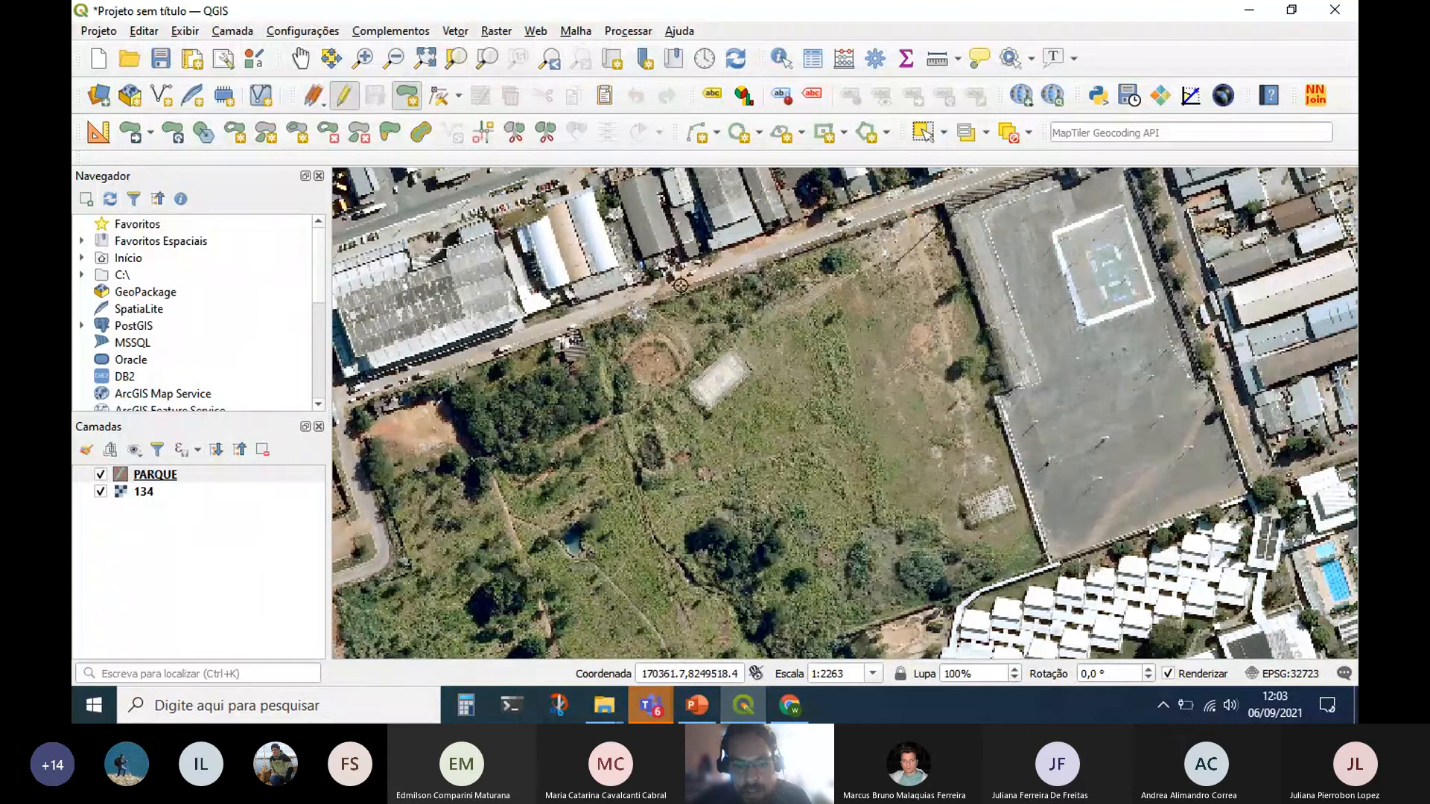
pyautogui.click(350, 405)
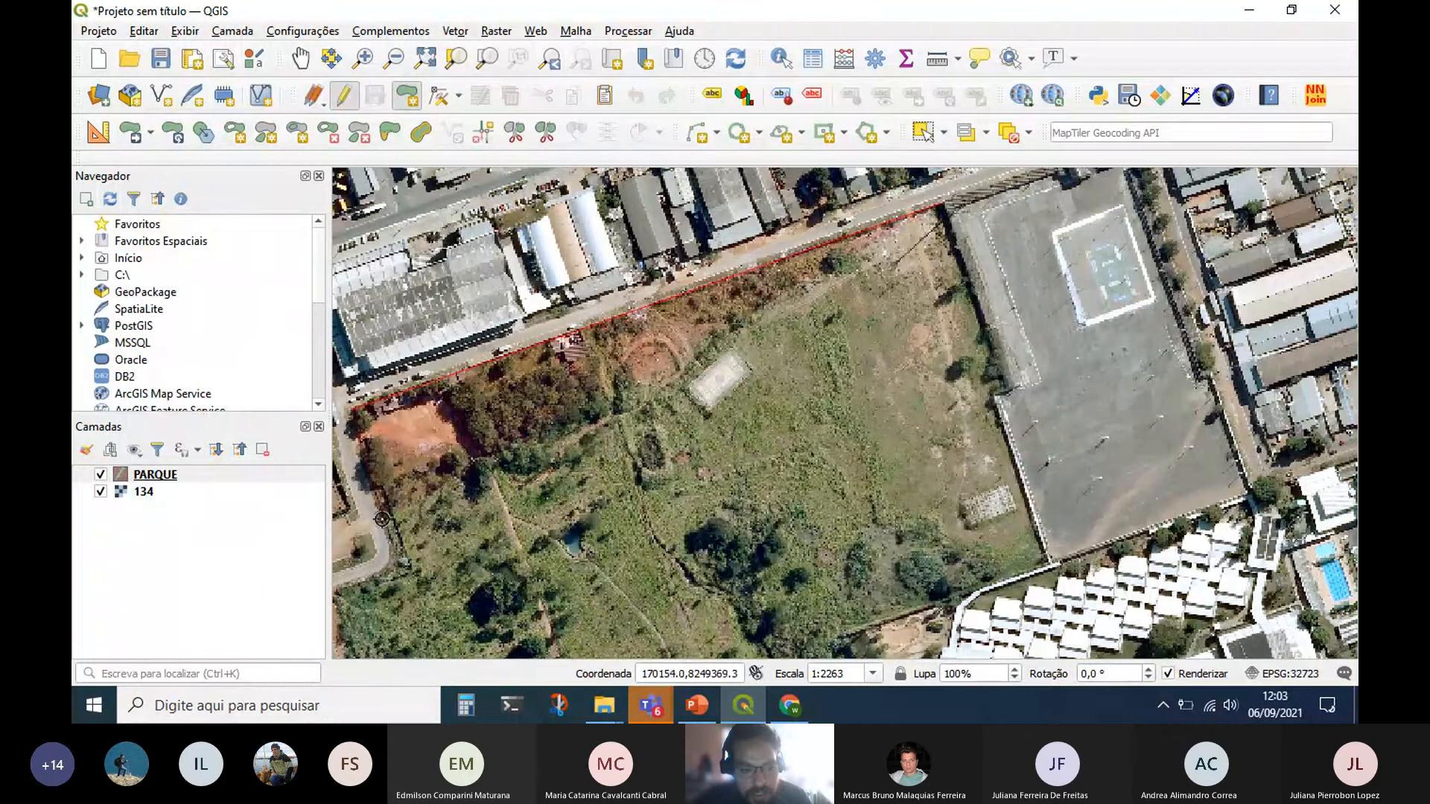
pyautogui.click(389, 560)
pyautogui.moveTo(378, 577); pyautogui.dragTo(663, 408)
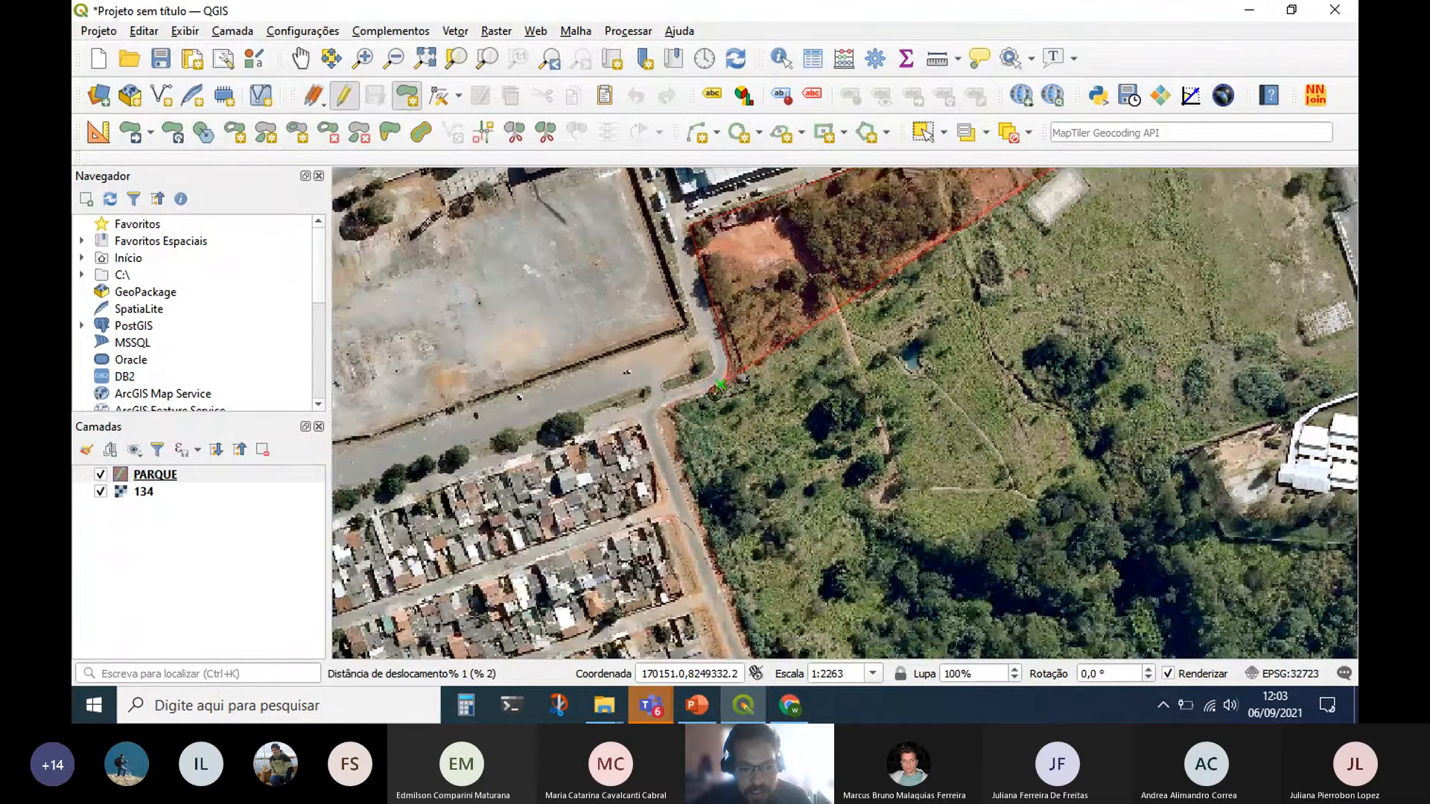
pyautogui.click(658, 414)
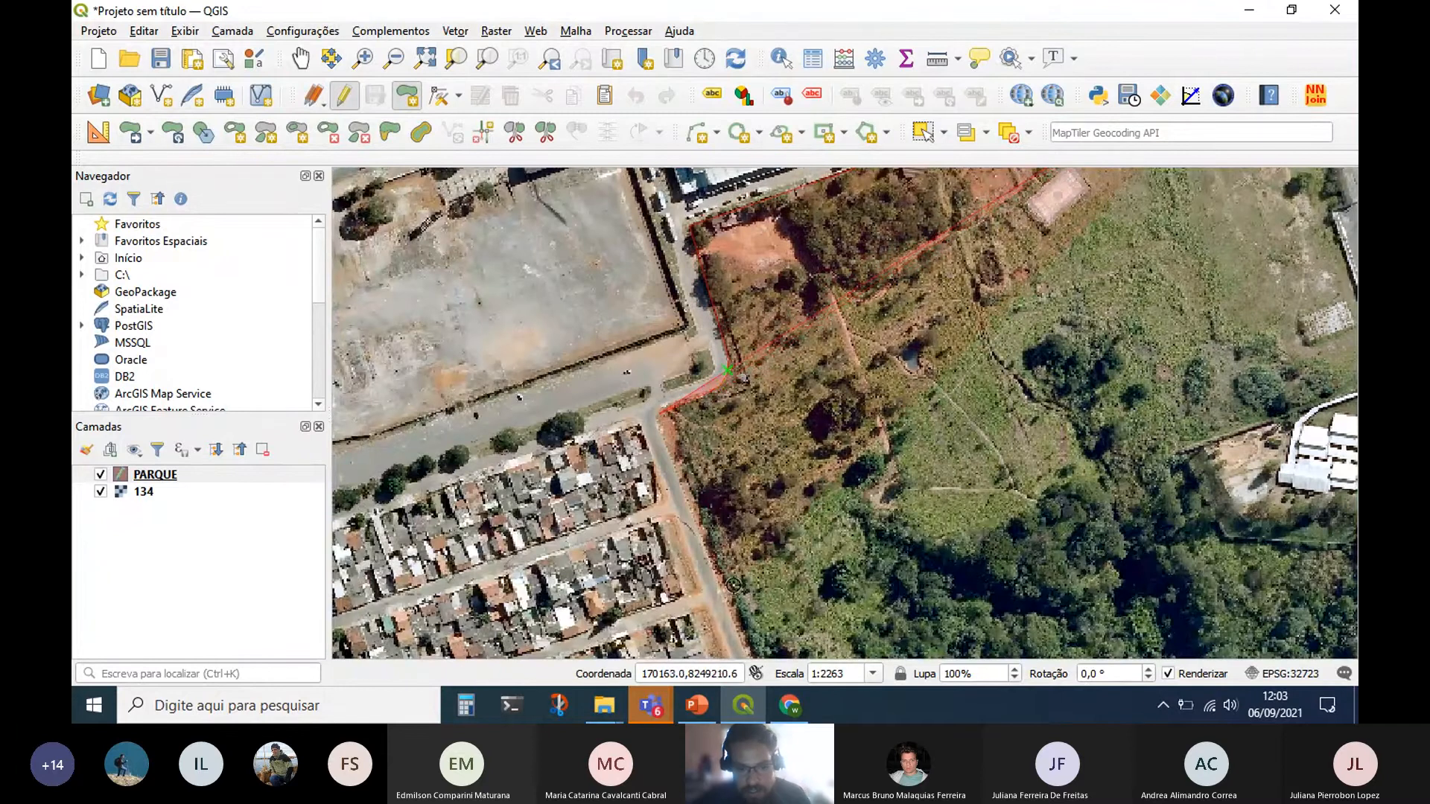
# Extend the new polygon with vertices along the road on the park's western edge to the southwest corner.
pyautogui.moveTo(730, 590); pyautogui.dragTo(793, 344)
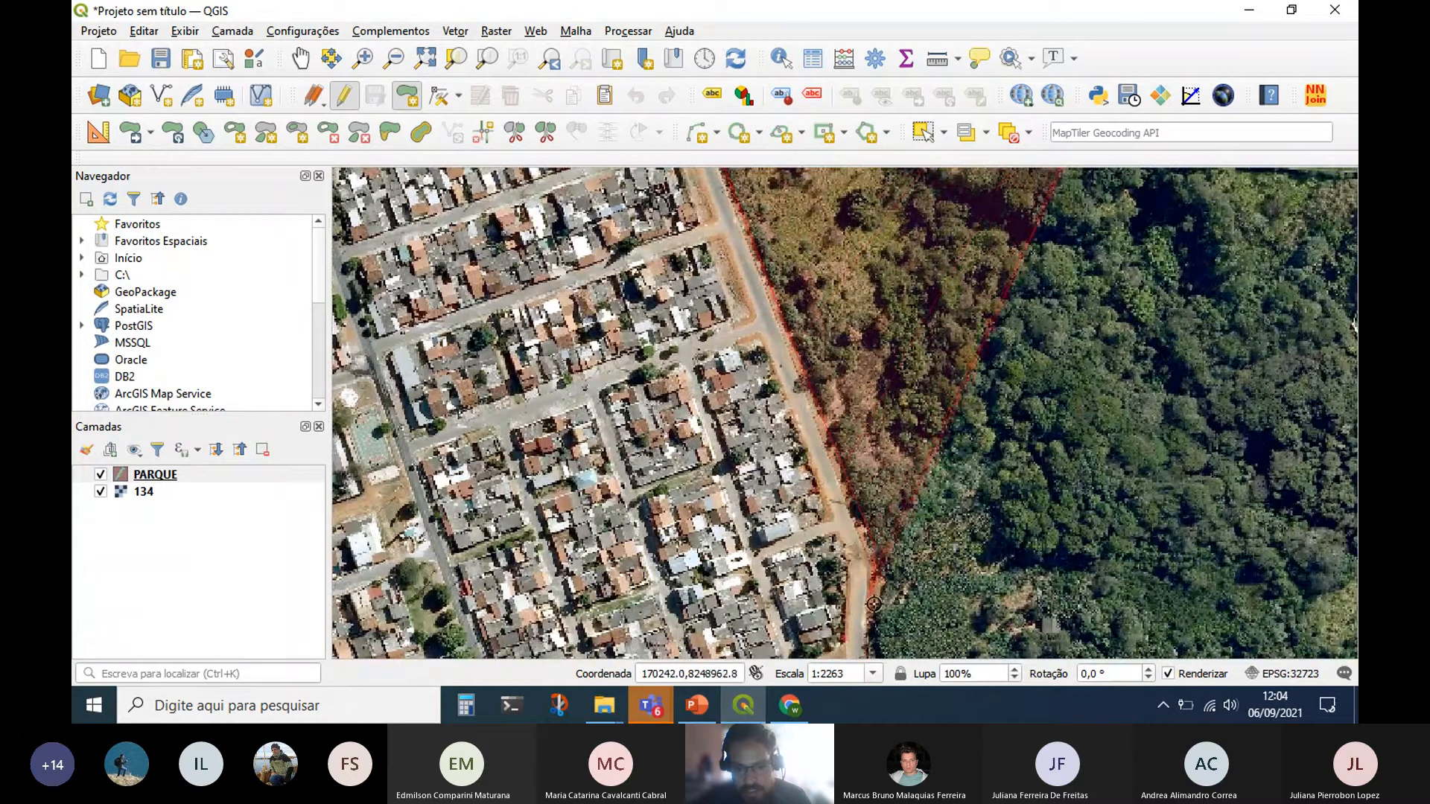
pyautogui.moveTo(874, 604); pyautogui.dragTo(922, 355)
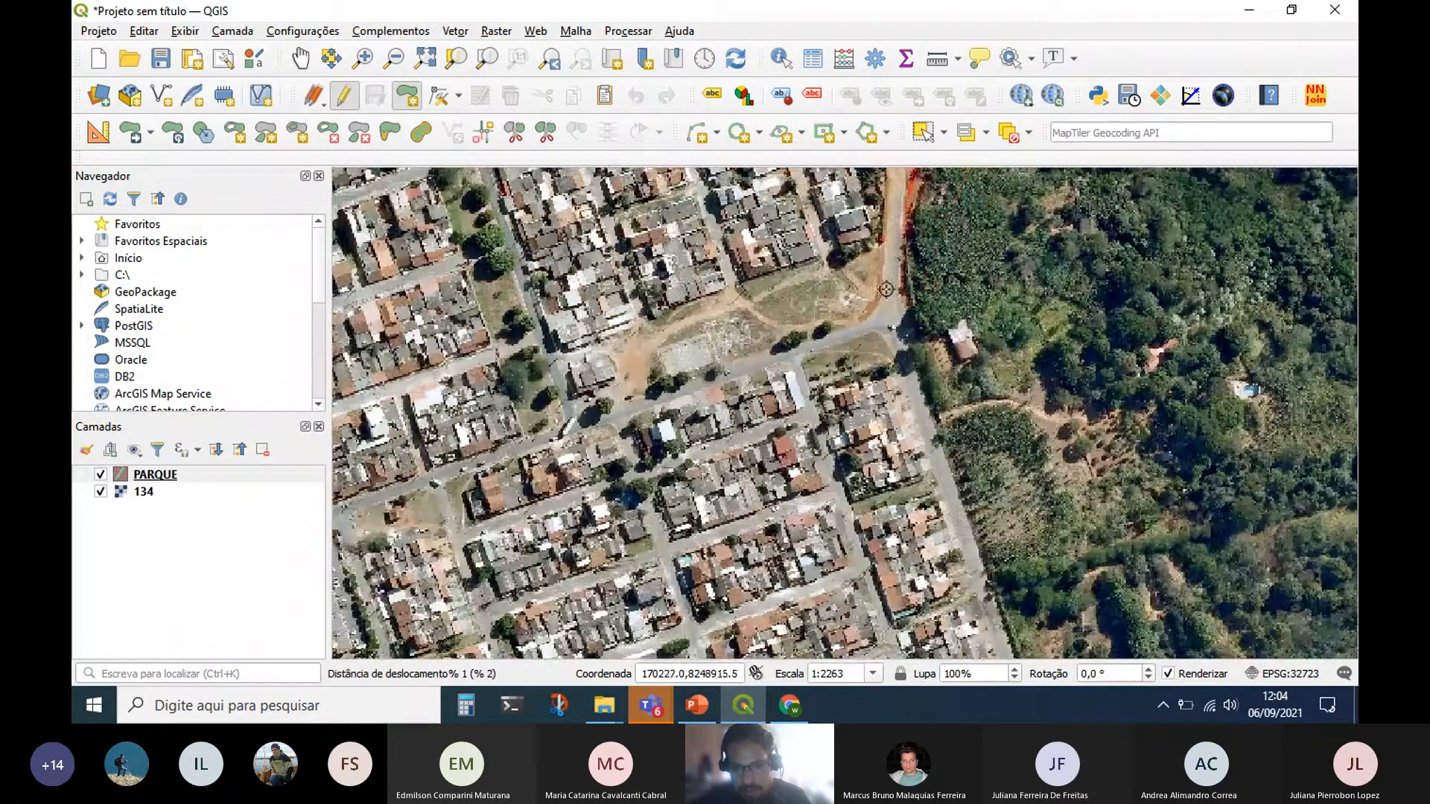
pyautogui.click(922, 356)
pyautogui.click(989, 533)
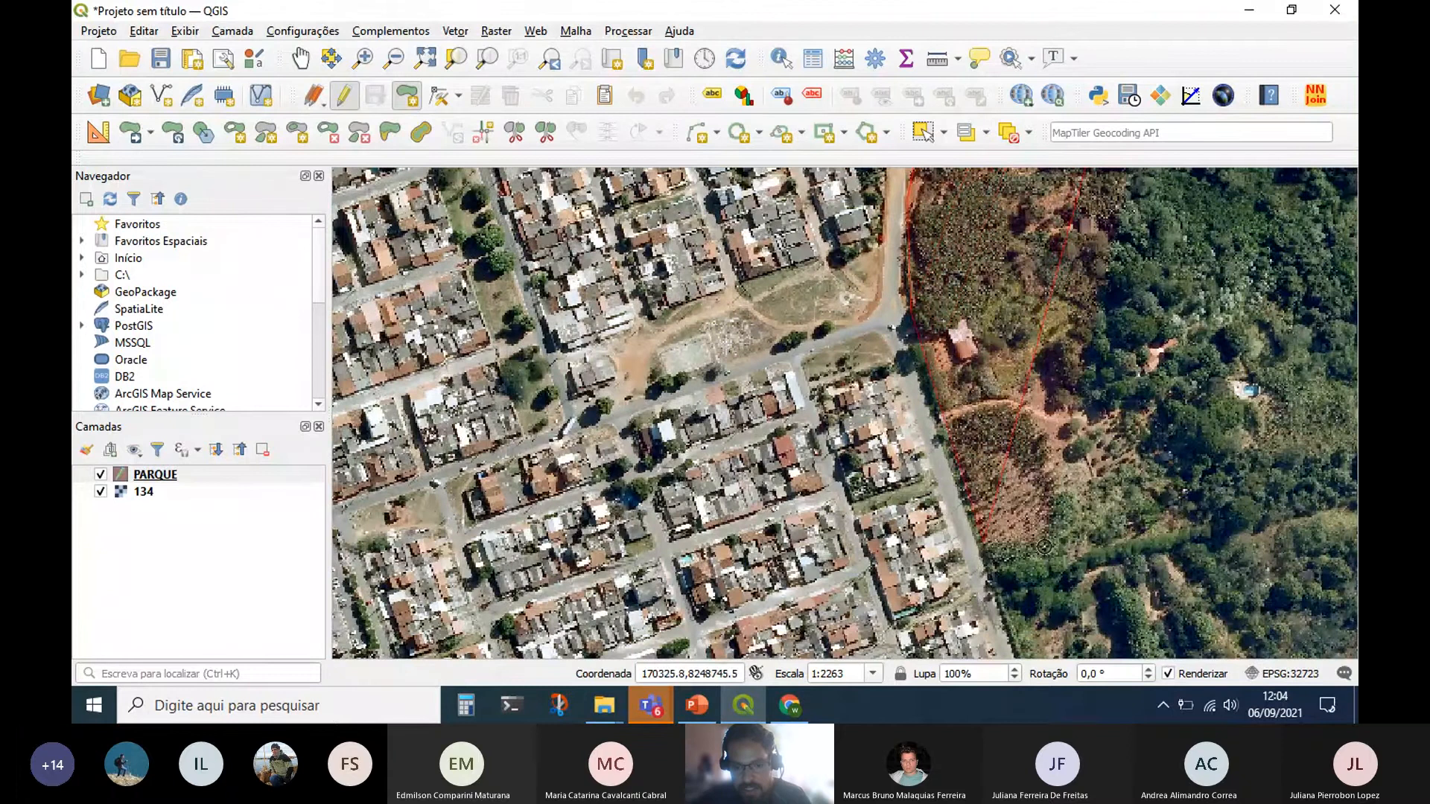
pyautogui.moveTo(1038, 528); pyautogui.dragTo(1005, 180)
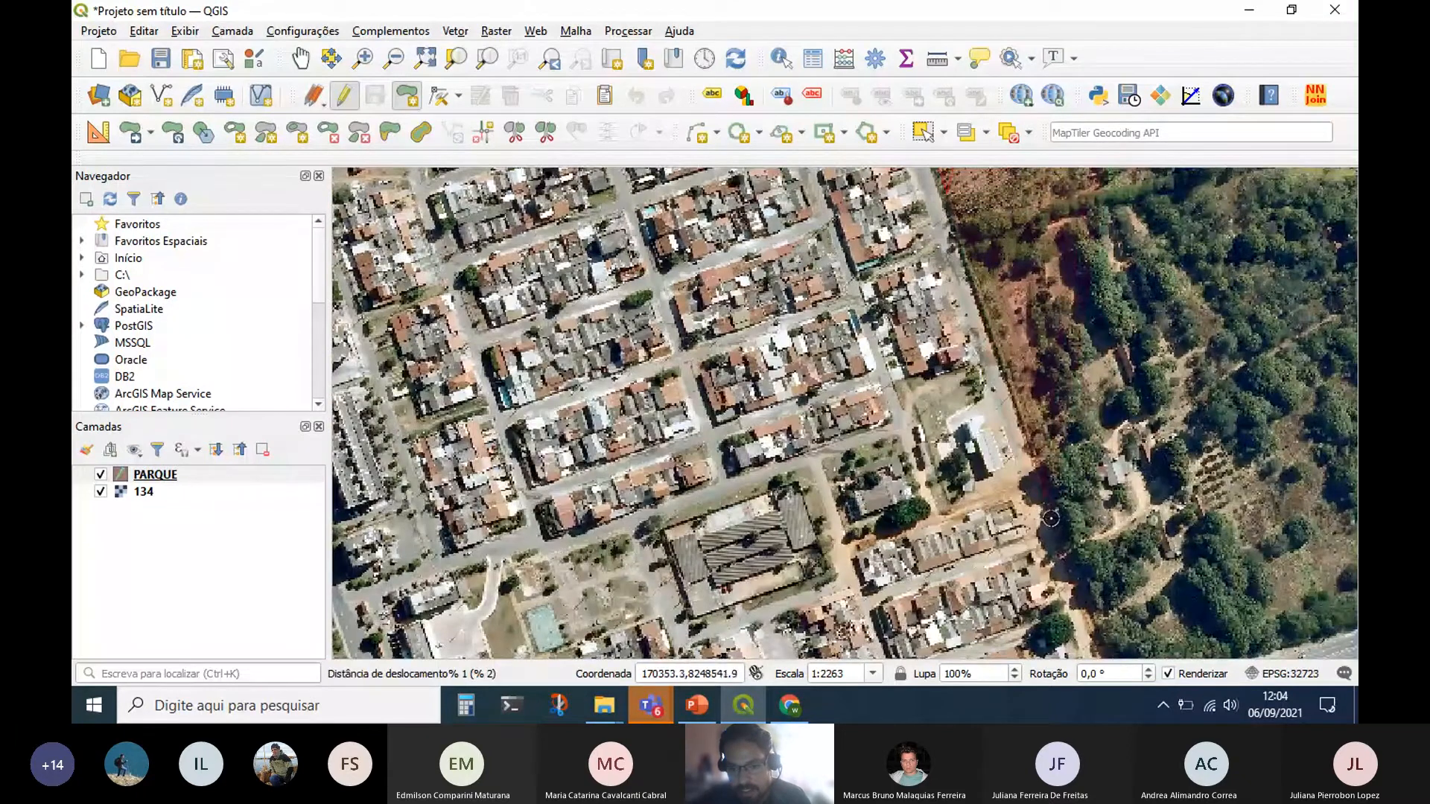
pyautogui.moveTo(1078, 518); pyautogui.dragTo(983, 170)
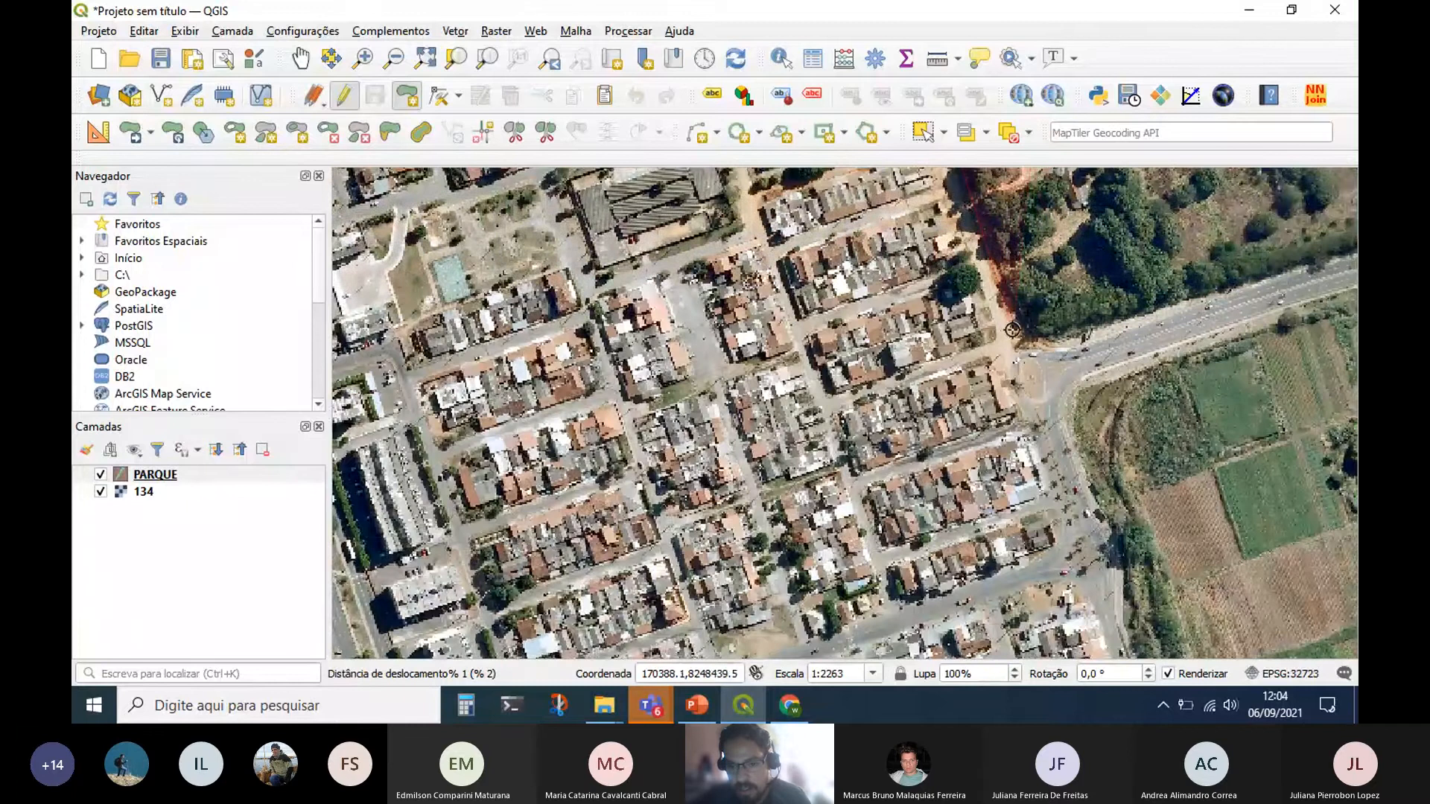
pyautogui.click(1012, 330)
# Extend the new polygon with vertices beside the highway along the park's southern edge, from the southwest corner to the southeast corner.
pyautogui.click(1060, 345)
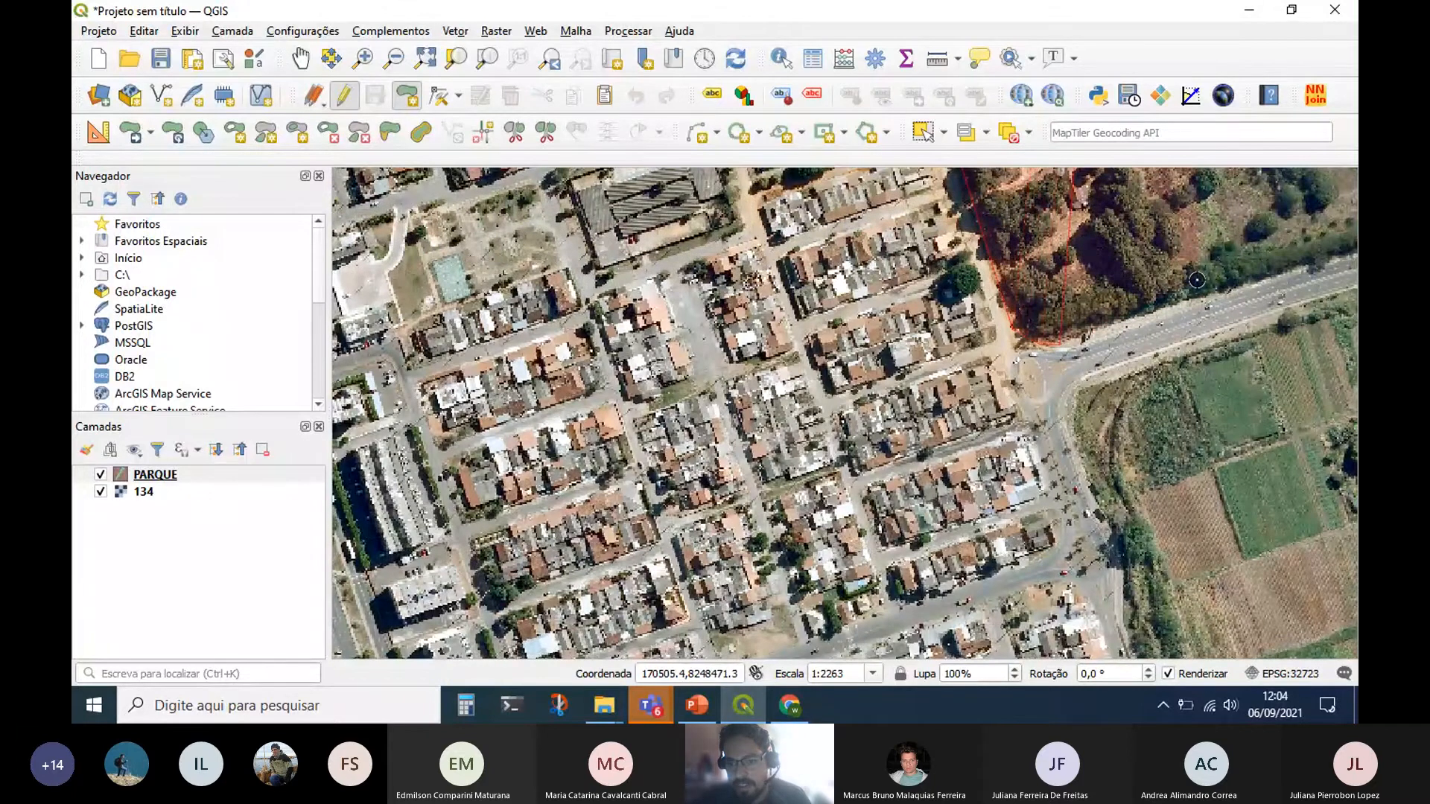
pyautogui.moveTo(1196, 280); pyautogui.dragTo(708, 385)
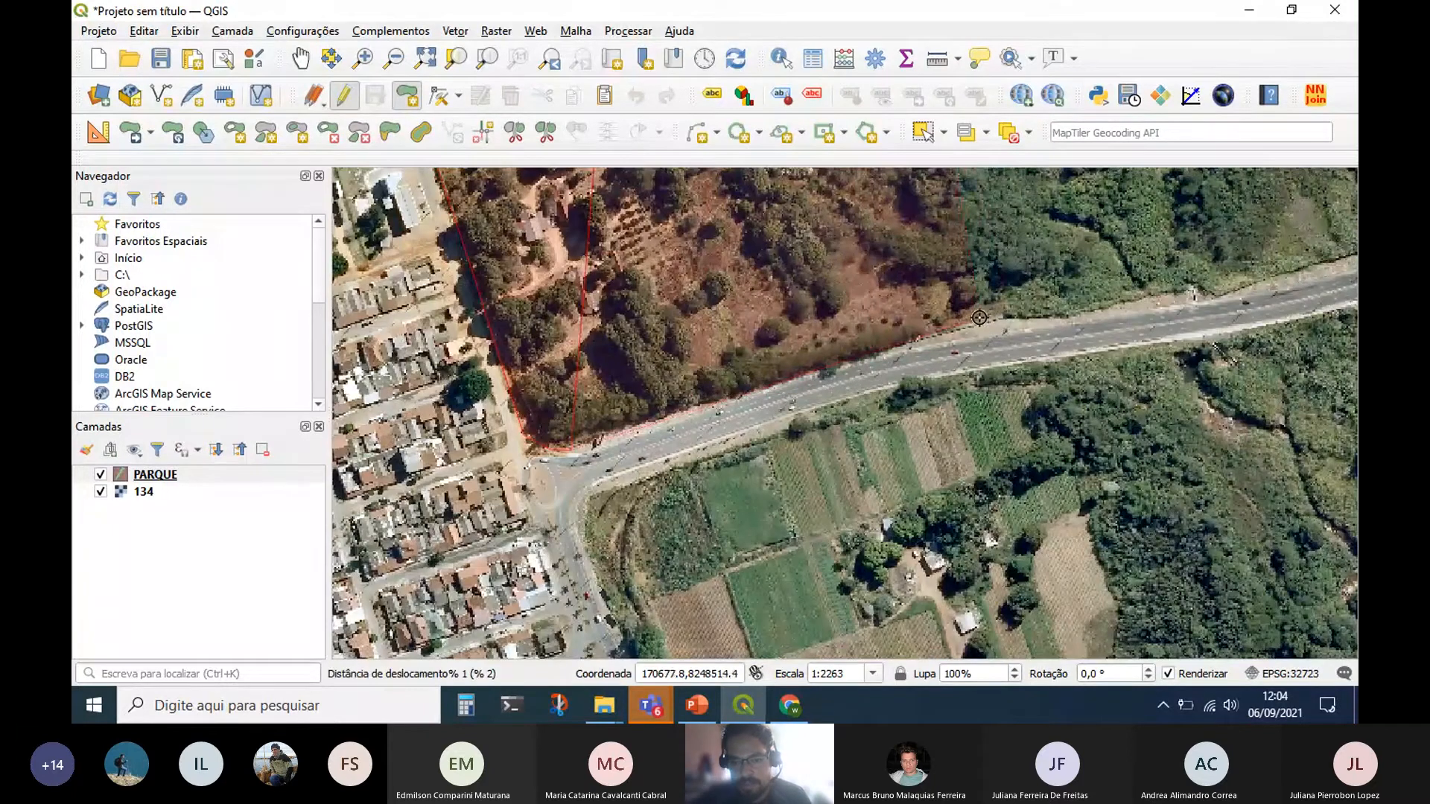
pyautogui.click(1036, 321)
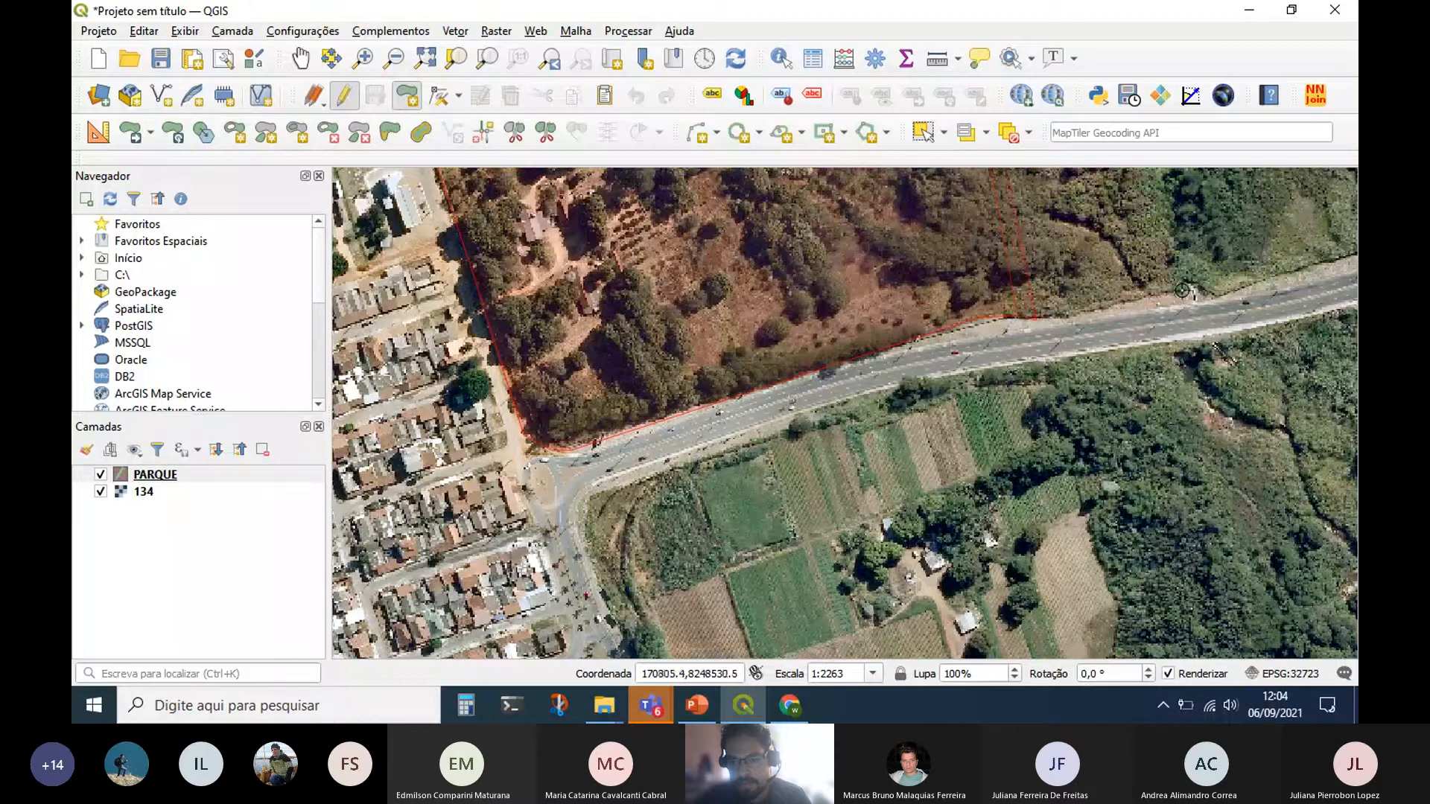
pyautogui.moveTo(1190, 282); pyautogui.dragTo(910, 433)
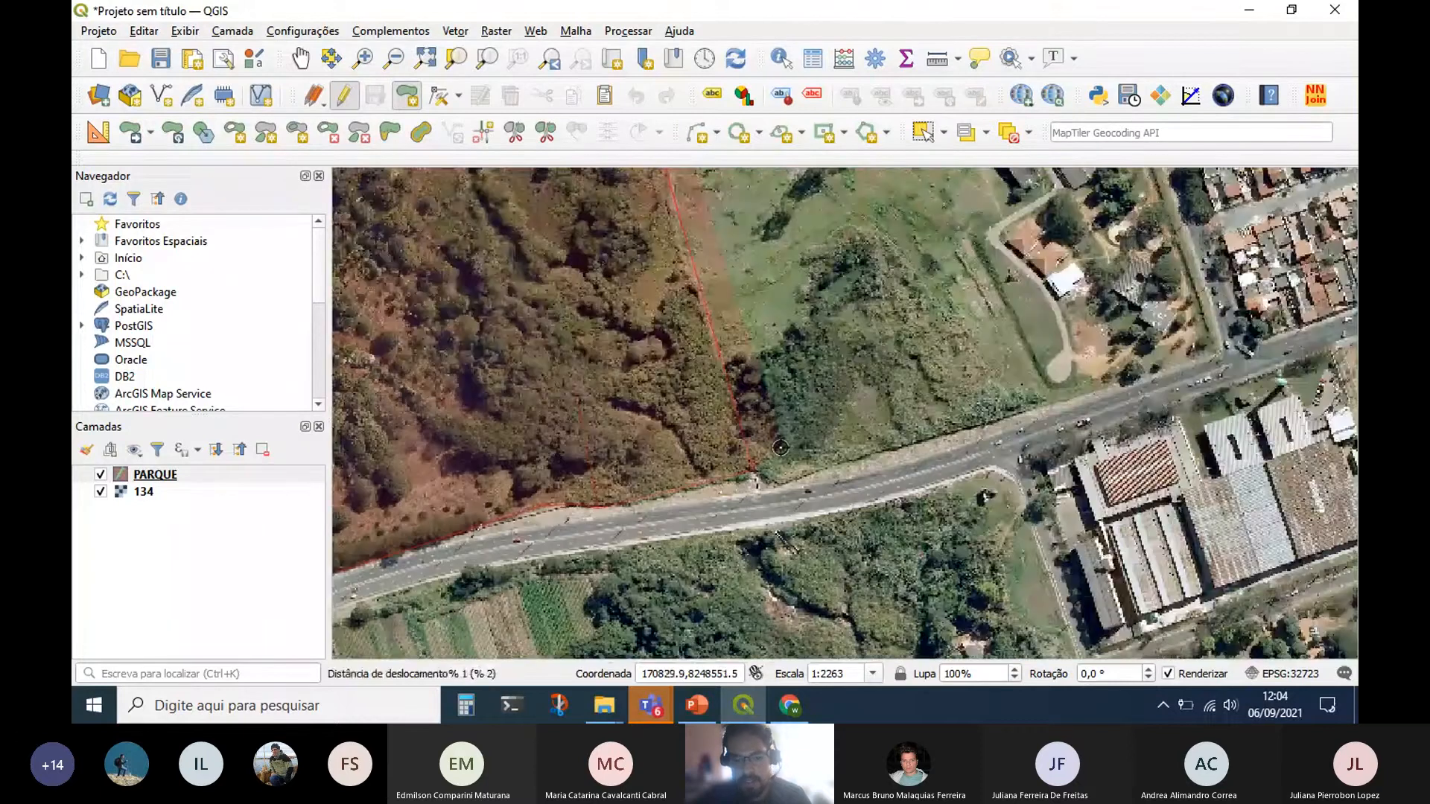
pyautogui.click(1028, 407)
# Trace the wooded triangle at the park's southeast end up to its northern tip and down to where it meets the main forest edge.
pyautogui.click(875, 224)
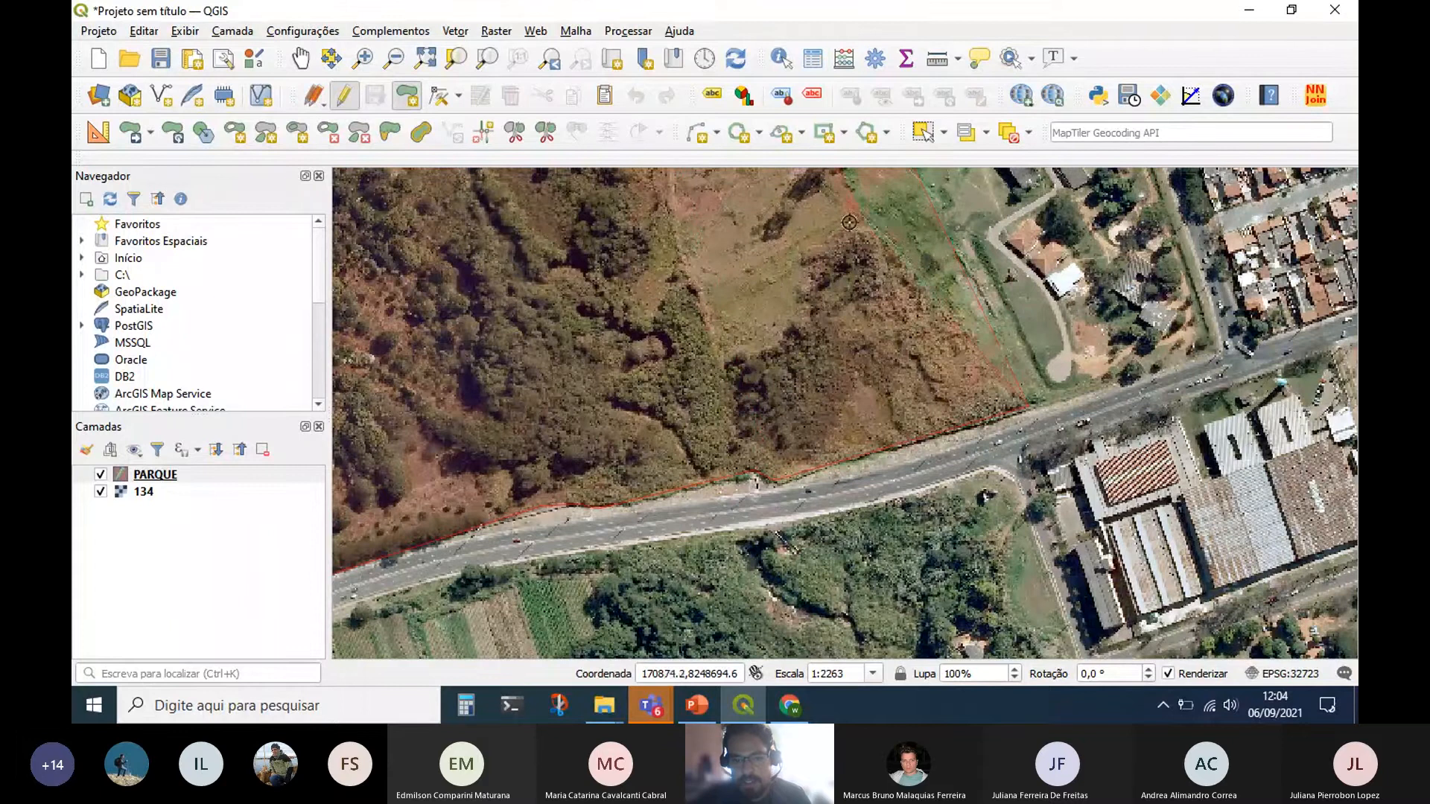
pyautogui.click(813, 248)
pyautogui.click(808, 276)
pyautogui.click(799, 310)
pyautogui.click(781, 335)
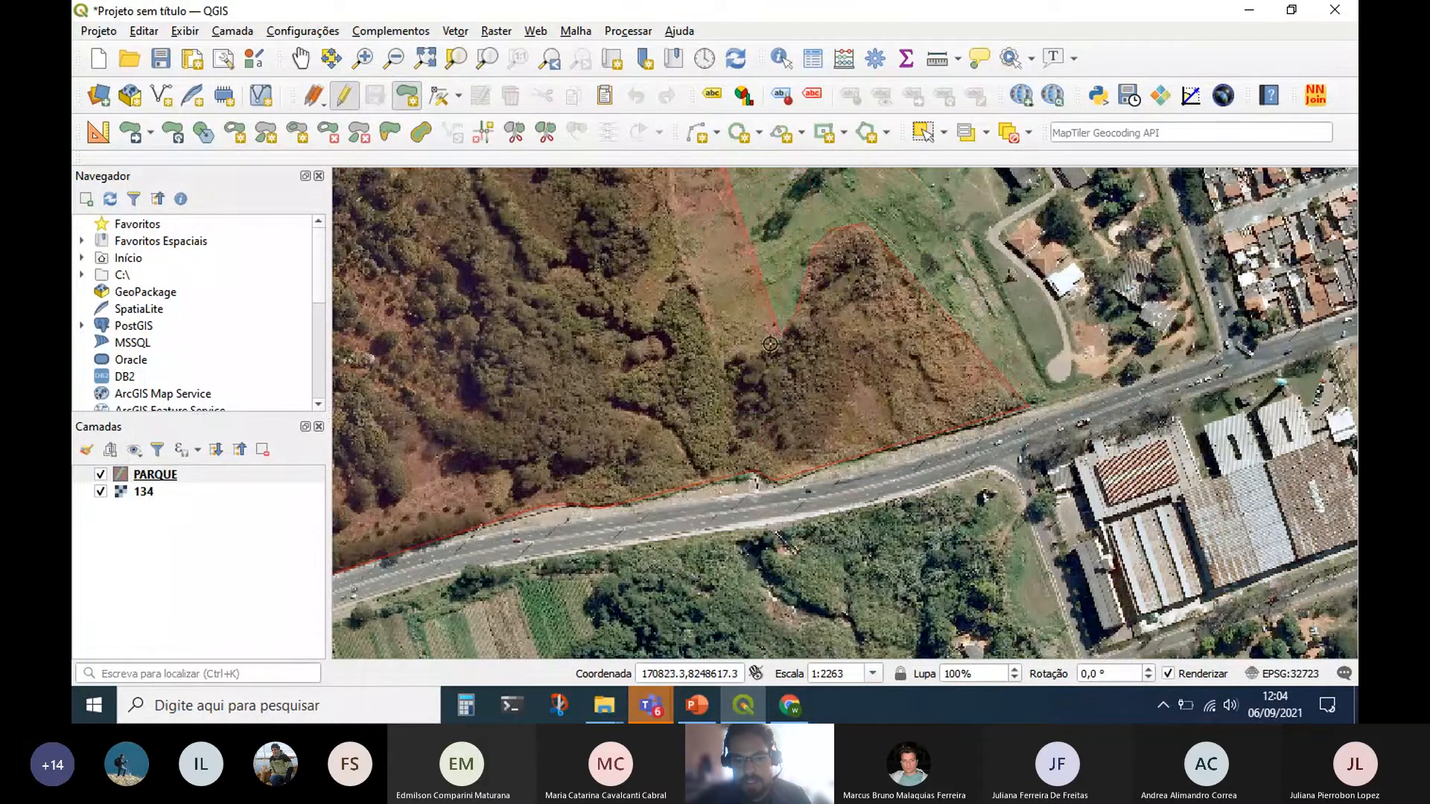
pyautogui.click(759, 350)
pyautogui.click(721, 355)
# Add vertices northward along the park's eastern forest edge, beside the grassy field with buildings, up to the field's northern path.
pyautogui.moveTo(686, 190); pyautogui.dragTo(721, 458)
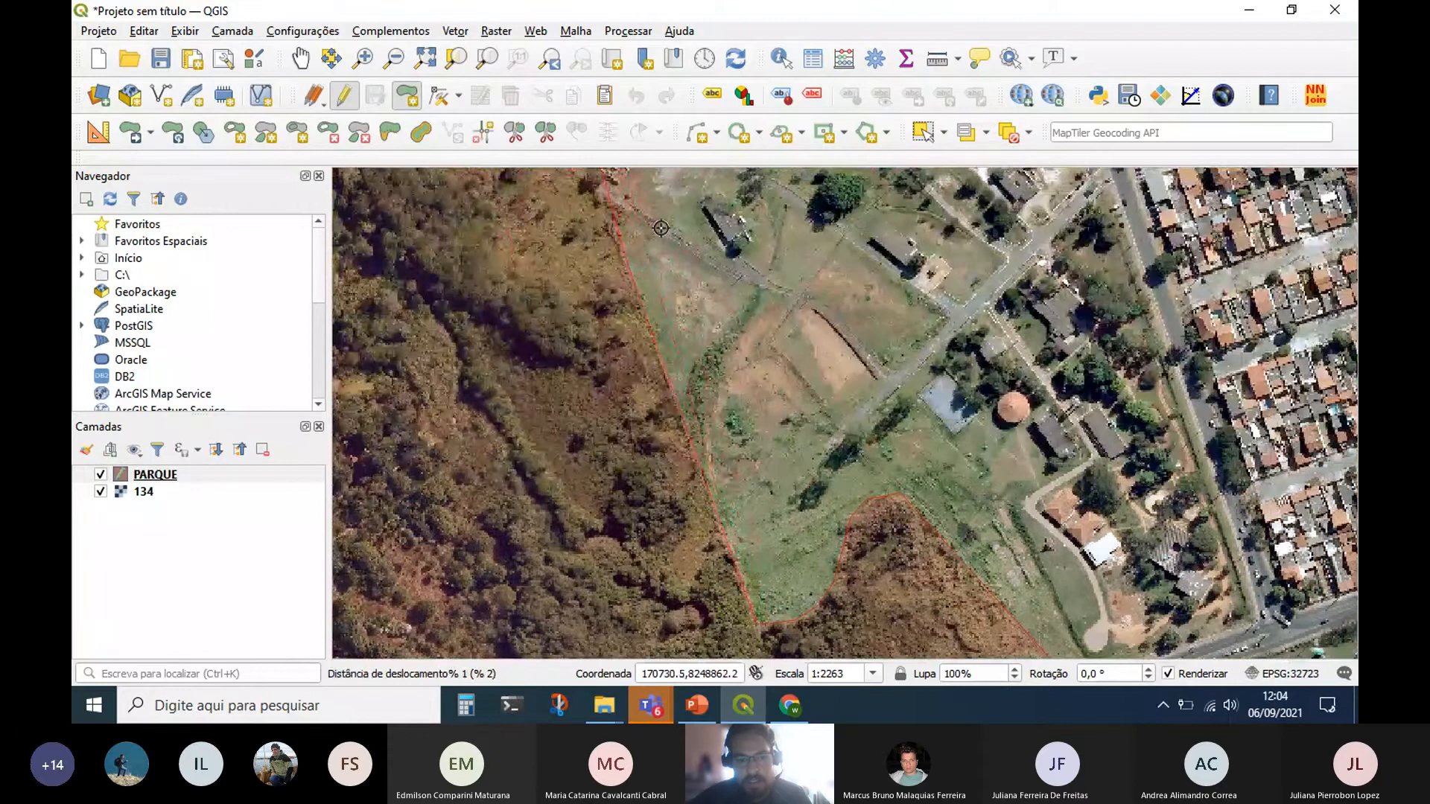
pyautogui.moveTo(615, 199); pyautogui.dragTo(718, 498)
pyautogui.click(707, 508)
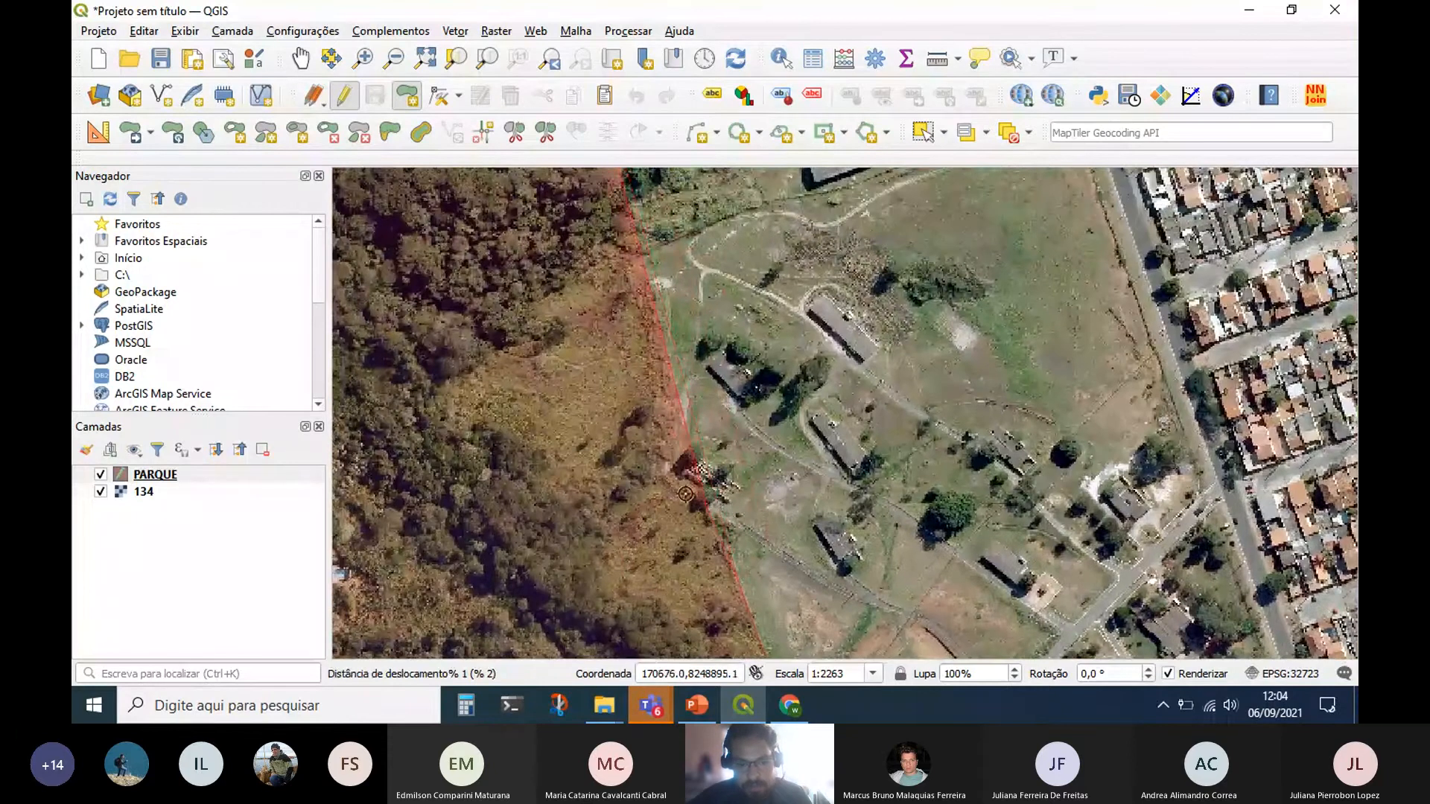
pyautogui.click(671, 473)
pyautogui.click(672, 438)
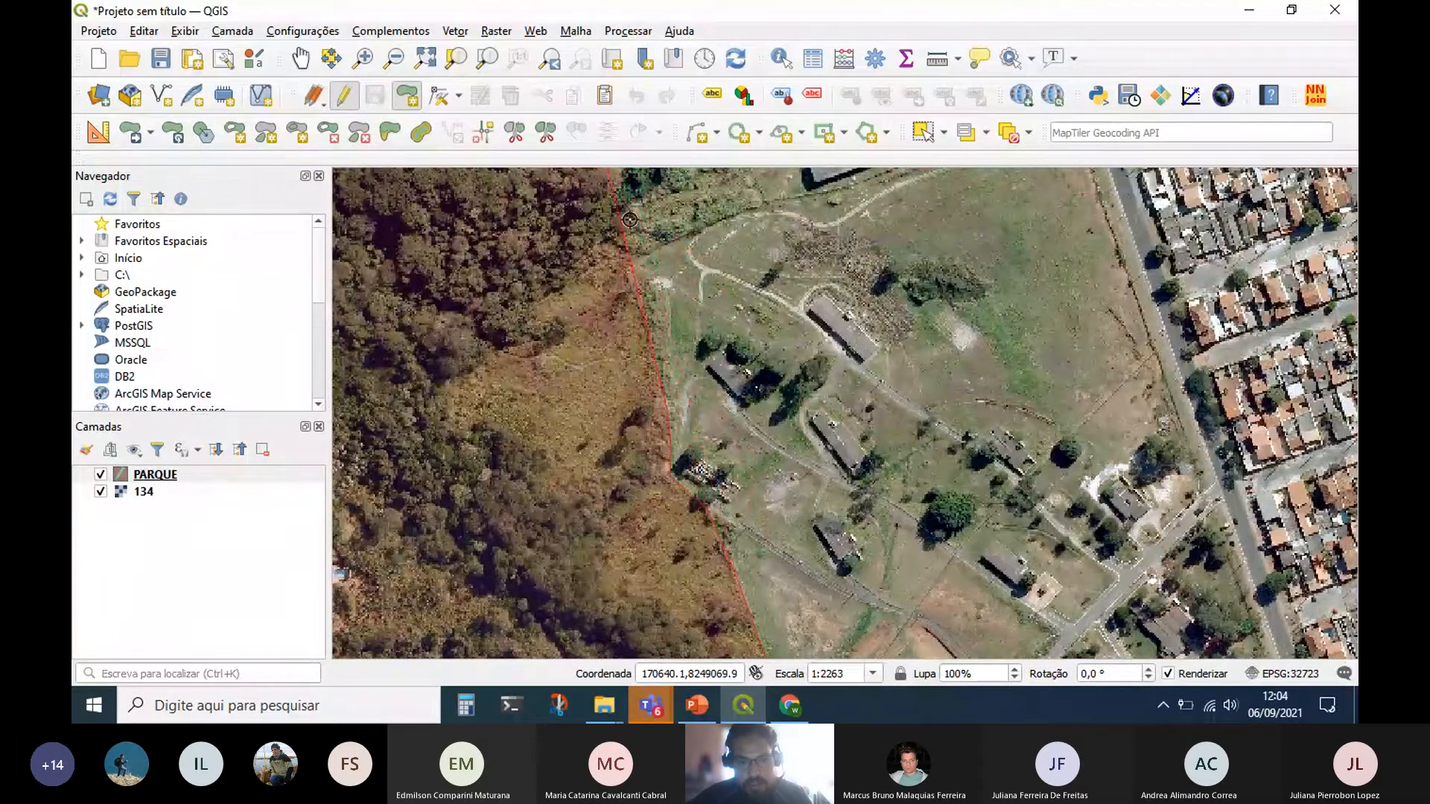
pyautogui.moveTo(629, 220); pyautogui.dragTo(720, 571)
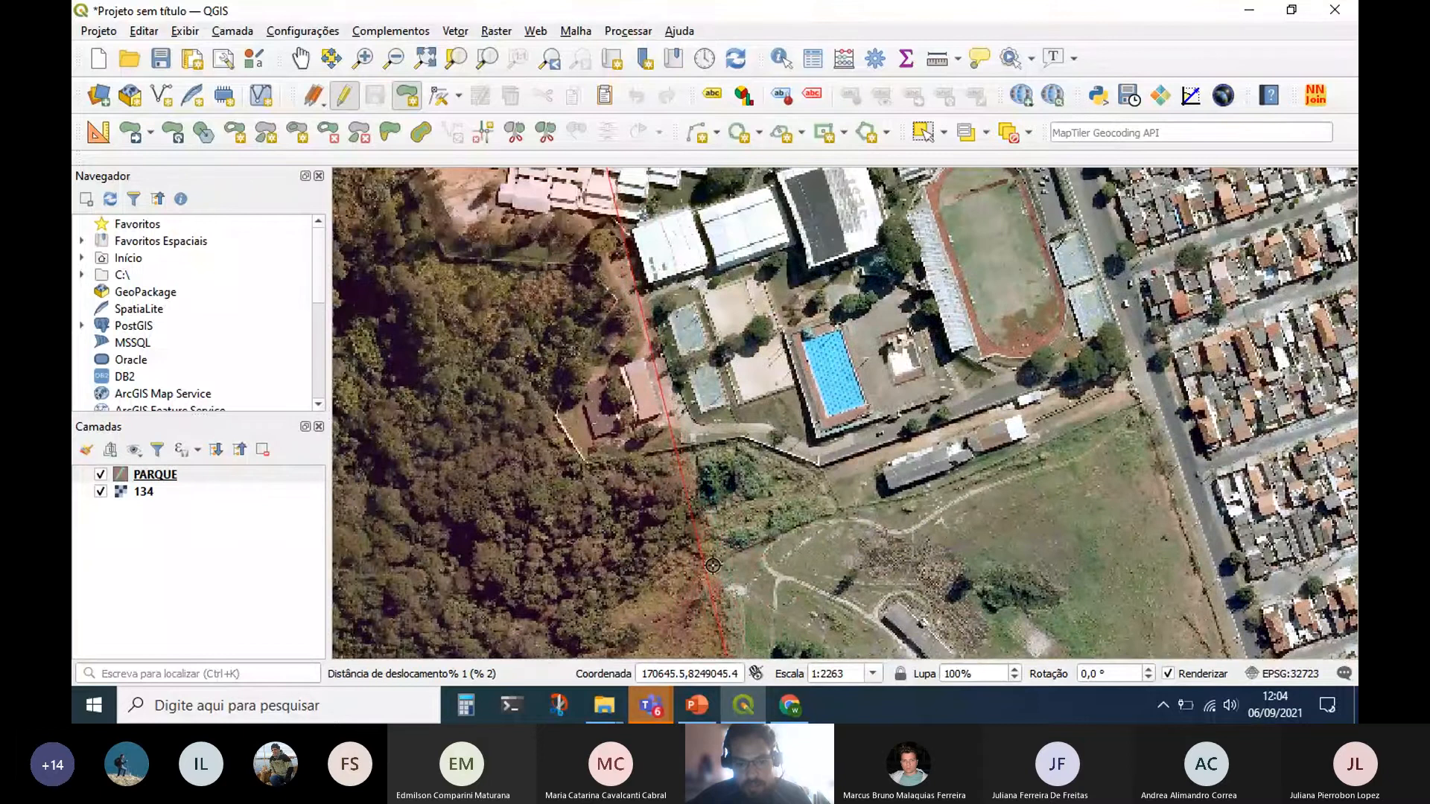
# Outline the vegetation strip north of the grassy field and follow the sports complex's southern boundary to its southwest corner.
pyautogui.click(838, 499)
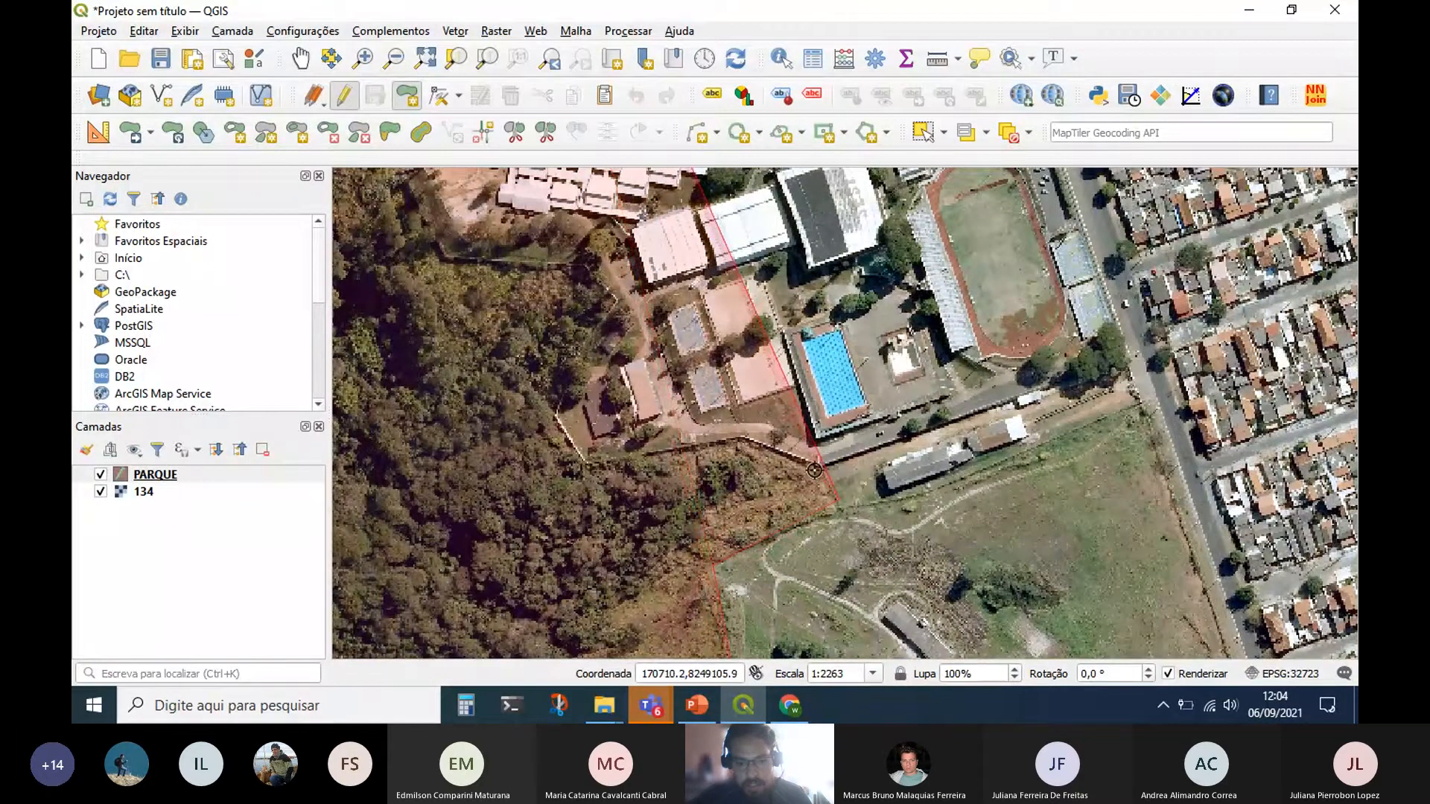
pyautogui.click(734, 440)
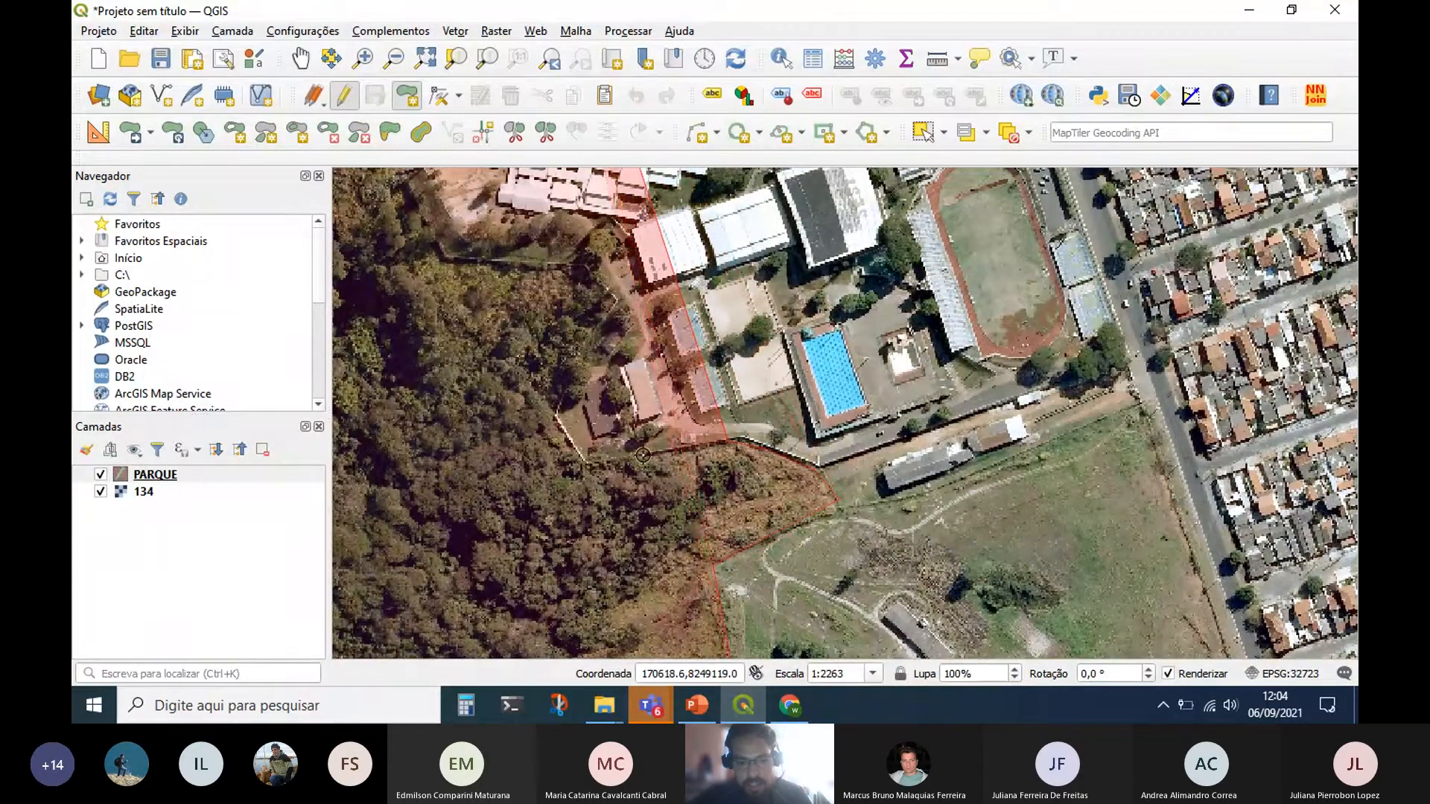
pyautogui.click(585, 460)
pyautogui.click(551, 415)
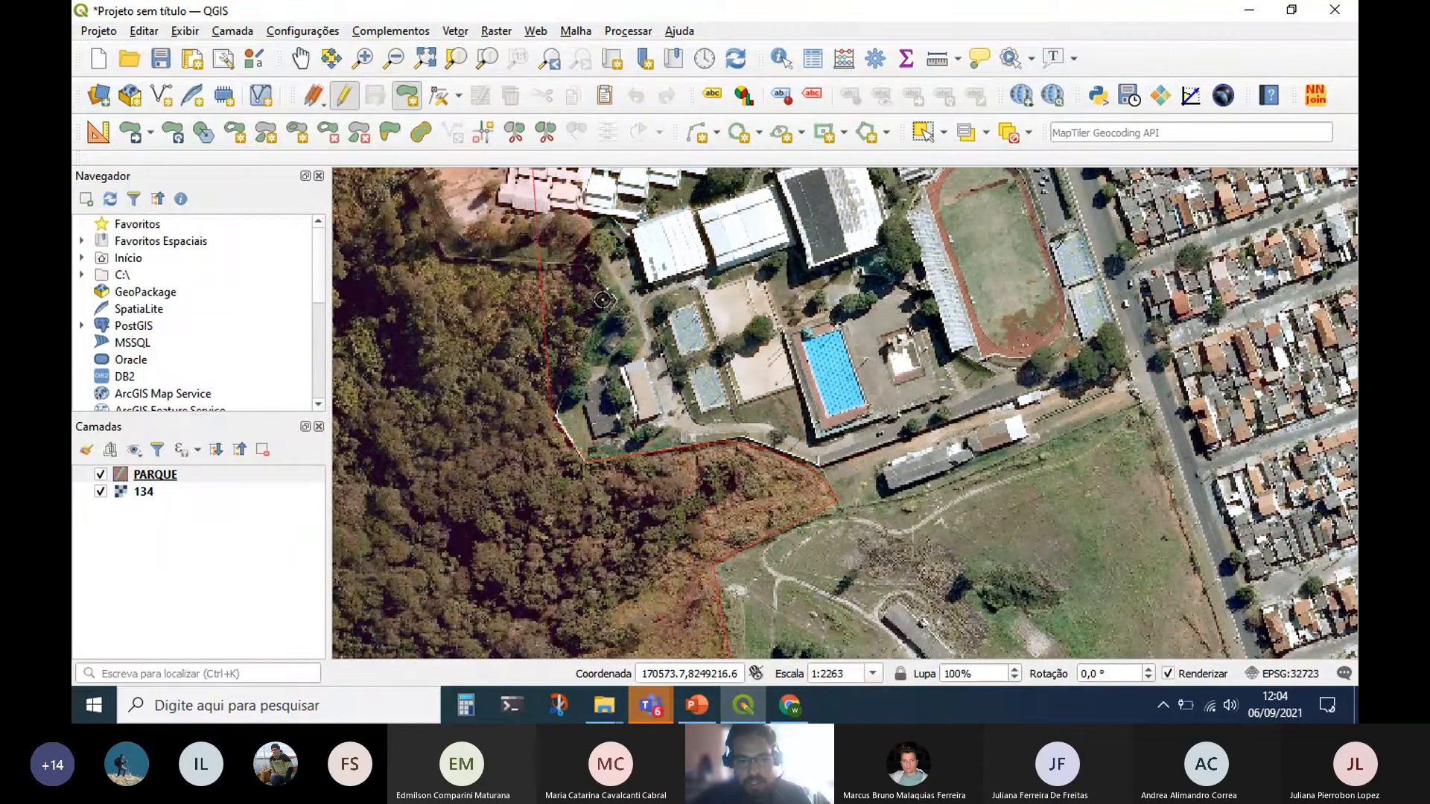
# Continue the polygon along the sports complex's western boundary and around the bare ground beside the white-roofed buildings.
pyautogui.moveTo(614, 305); pyautogui.dragTo(931, 374)
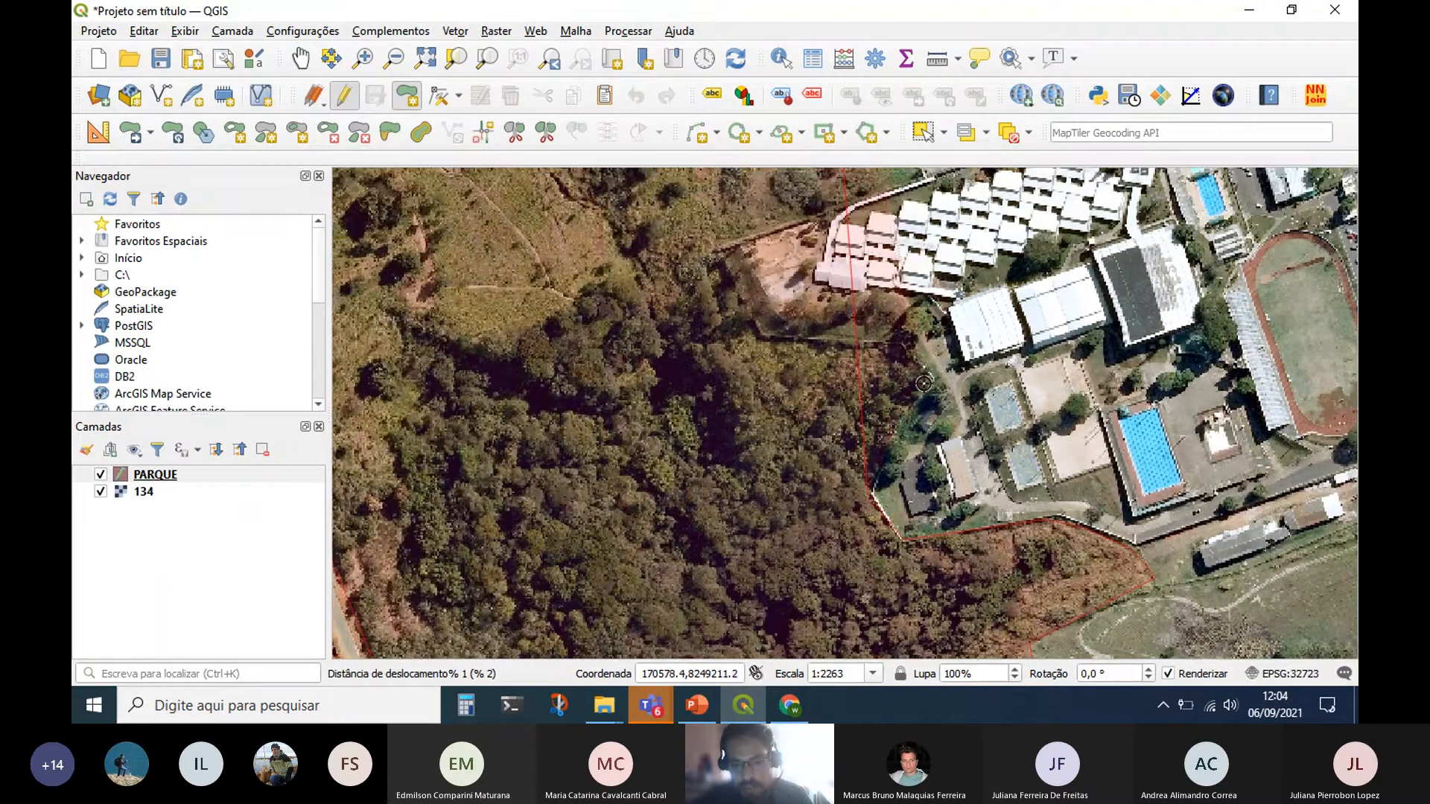
pyautogui.click(929, 376)
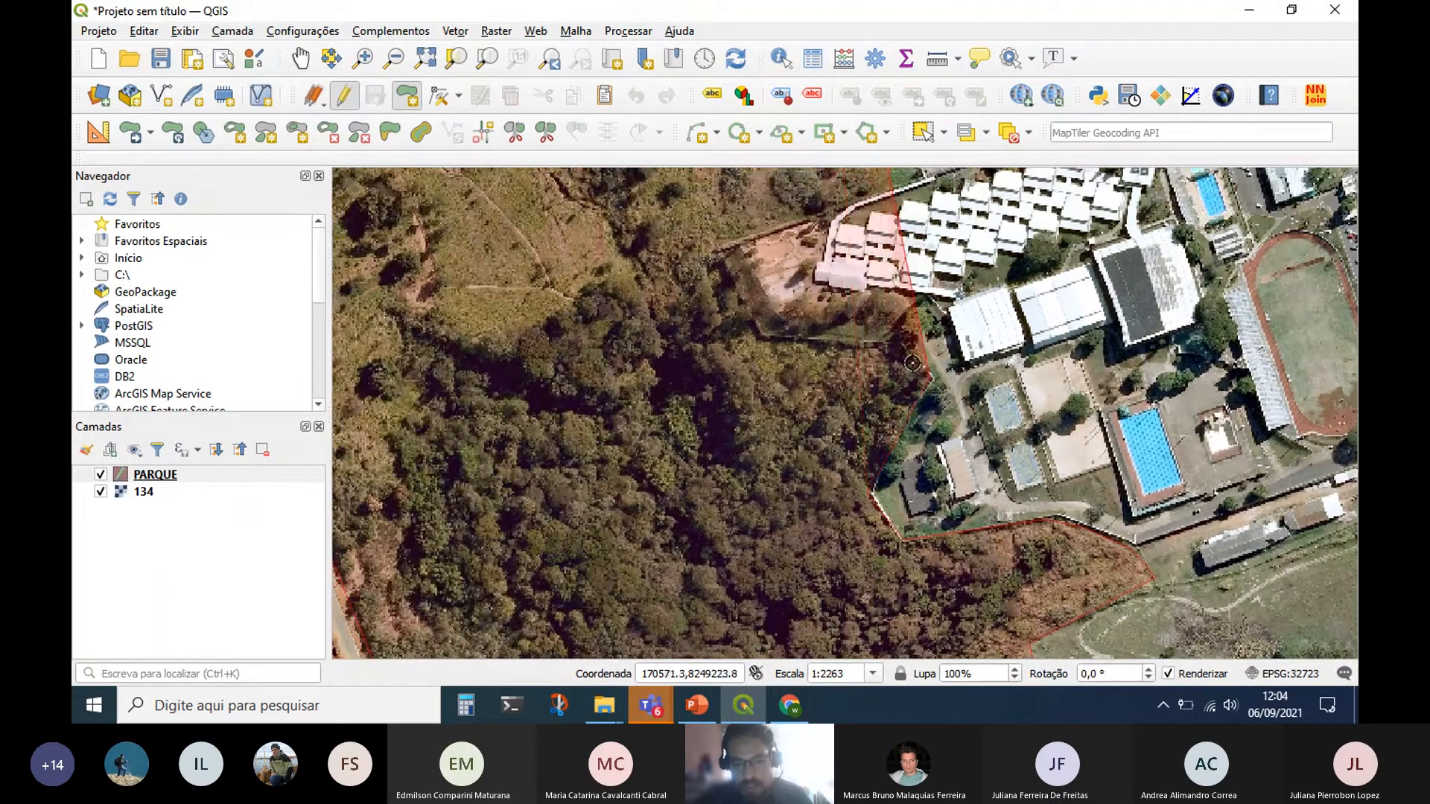
pyautogui.click(898, 343)
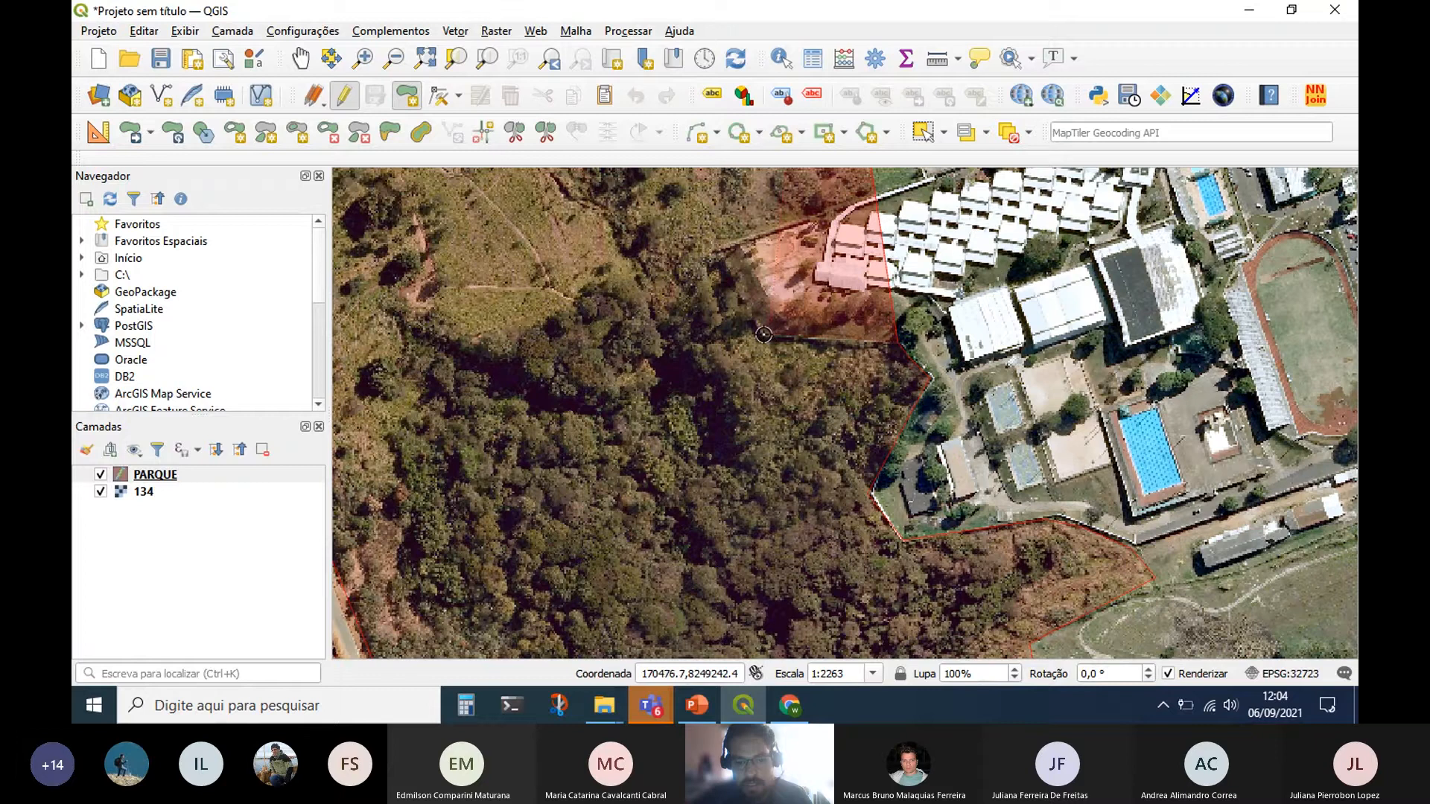
pyautogui.click(764, 335)
pyautogui.click(720, 247)
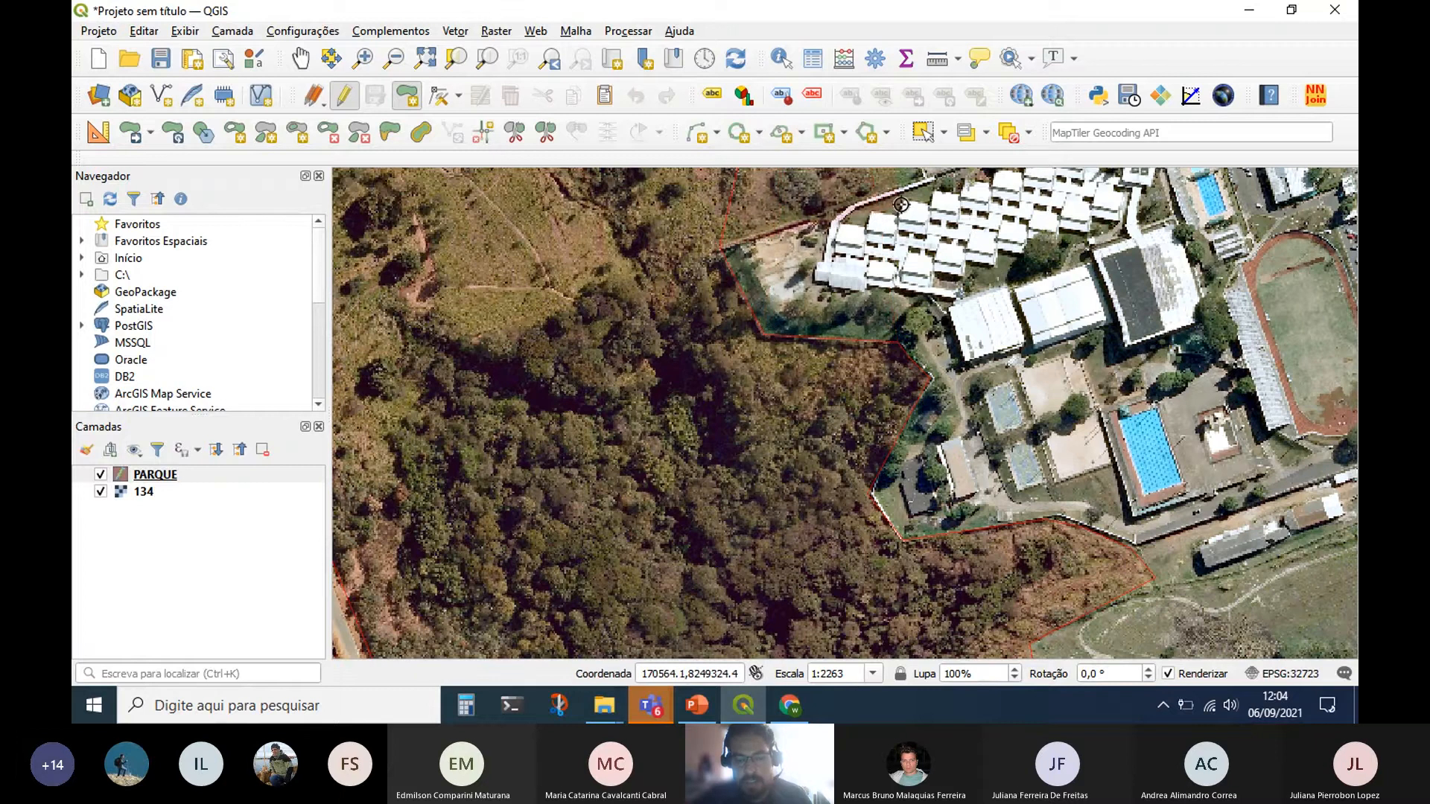
# Trace the boundary along the white-roofed buildings and large paved lot, finish the polygon and accept its attributes with the id empty.
pyautogui.moveTo(900, 207); pyautogui.dragTo(980, 547)
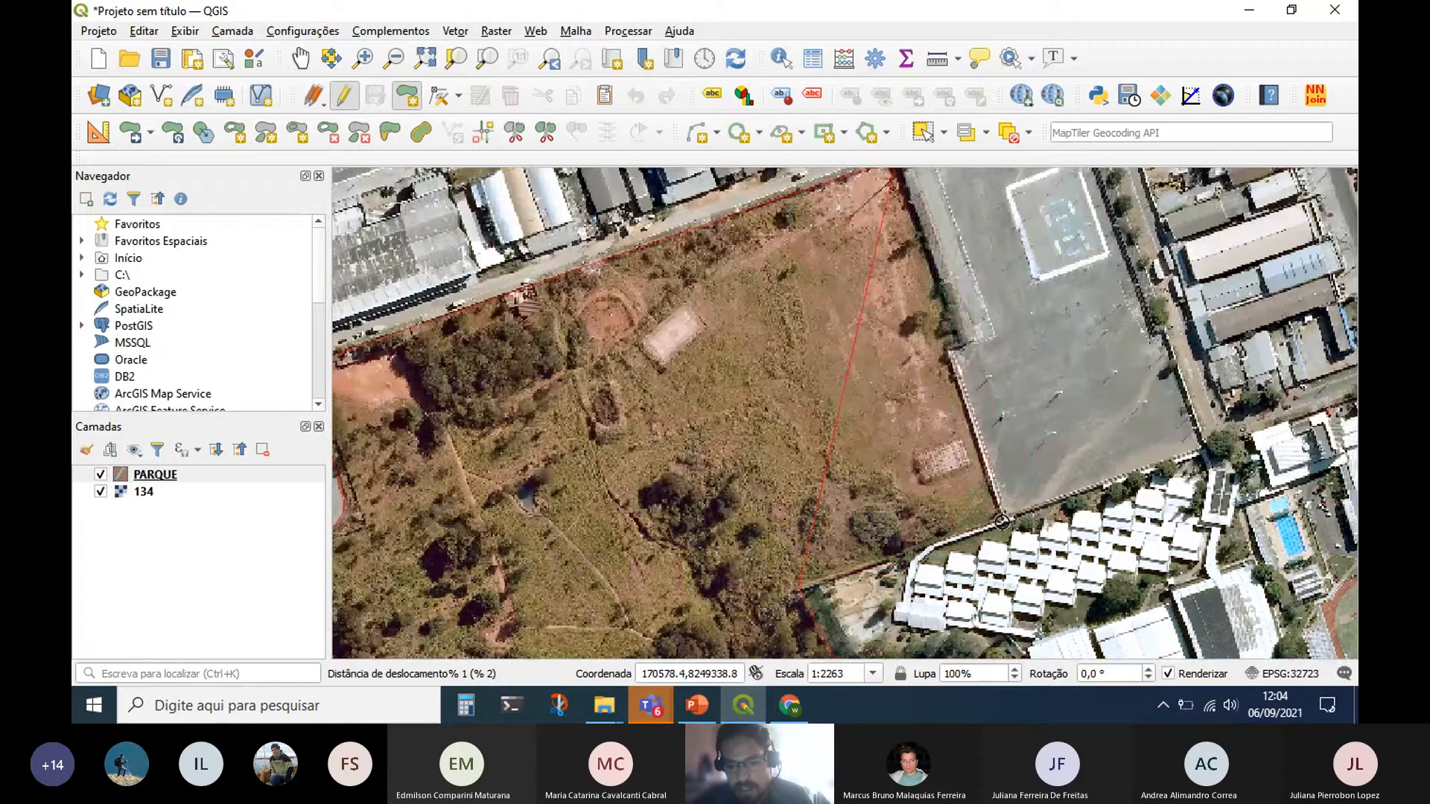
pyautogui.click(1005, 517)
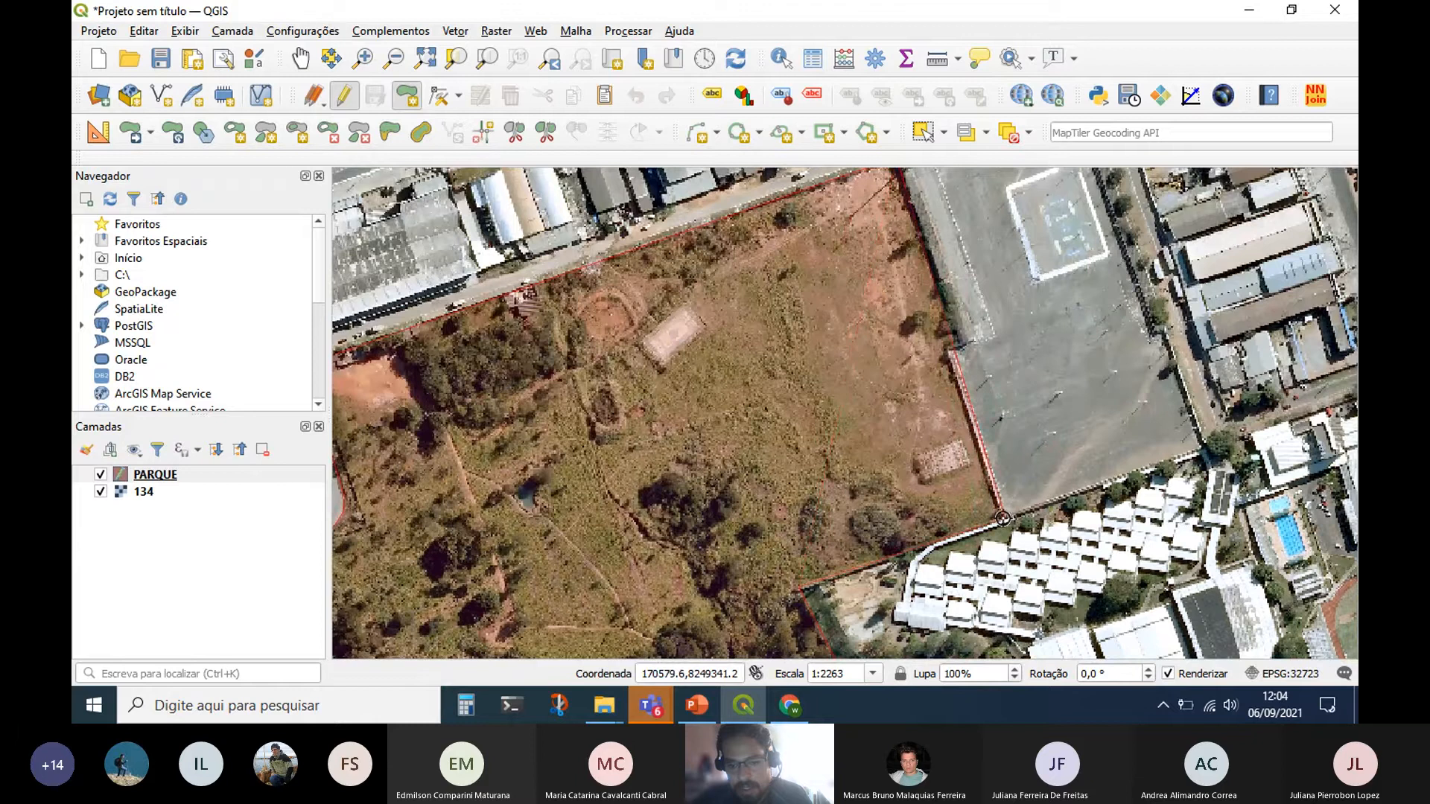
pyautogui.click(963, 341)
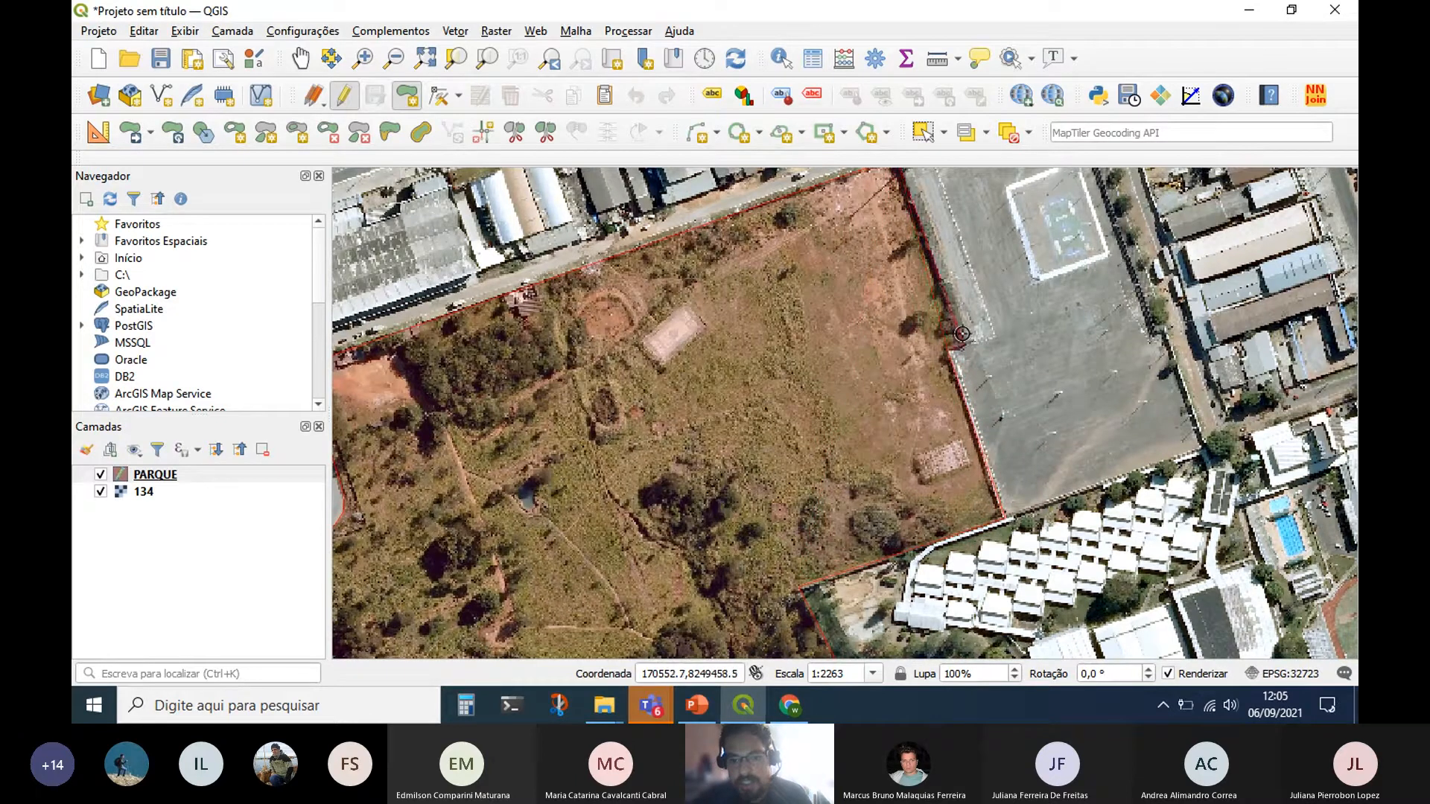
pyautogui.rightClick(917, 249)
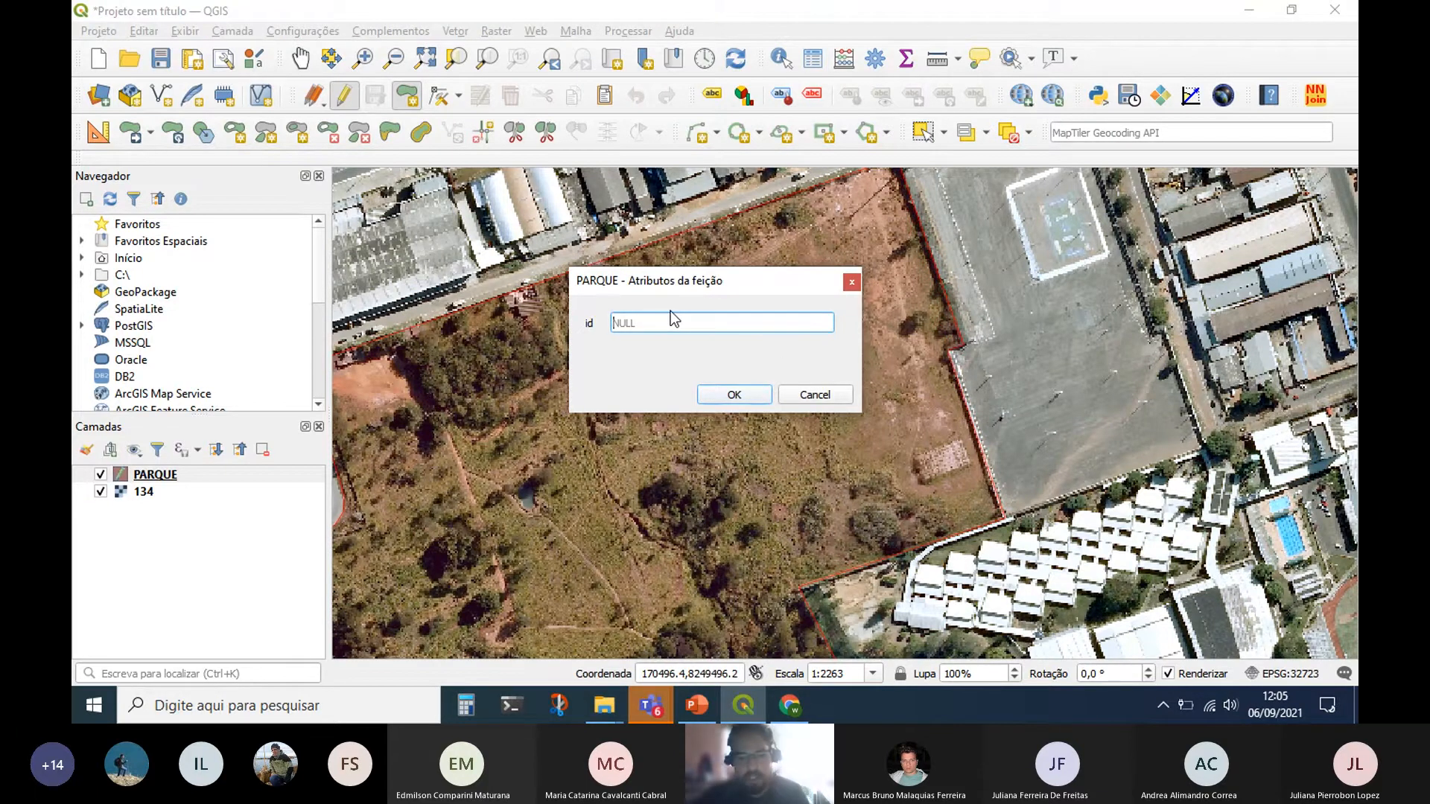
pyautogui.click(734, 395)
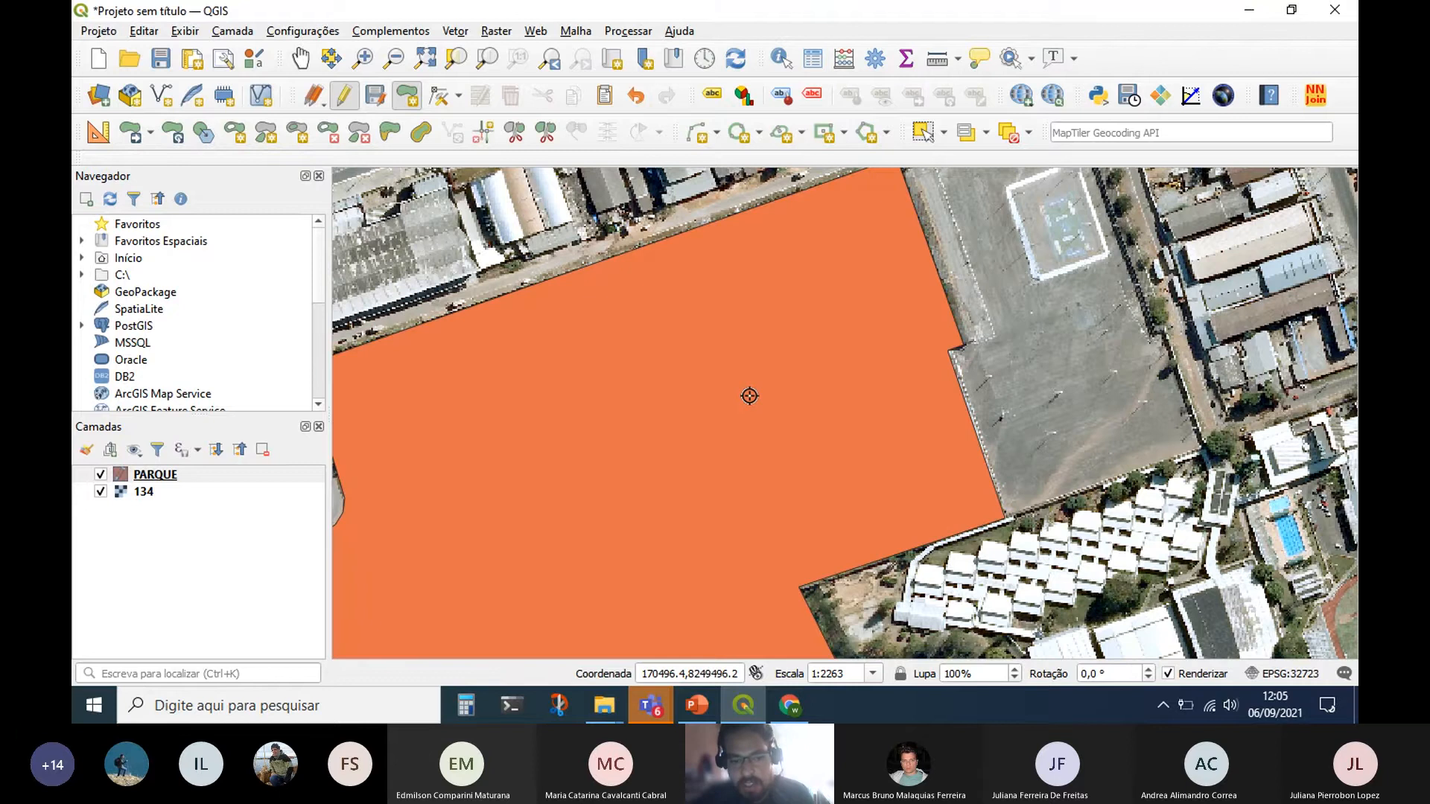
# Compare the finished park polygon with the aerial image beneath it by toggling the PARQUE layer's visibility, and examine the area south of it.
pyautogui.scroll(-1, 745, 412)
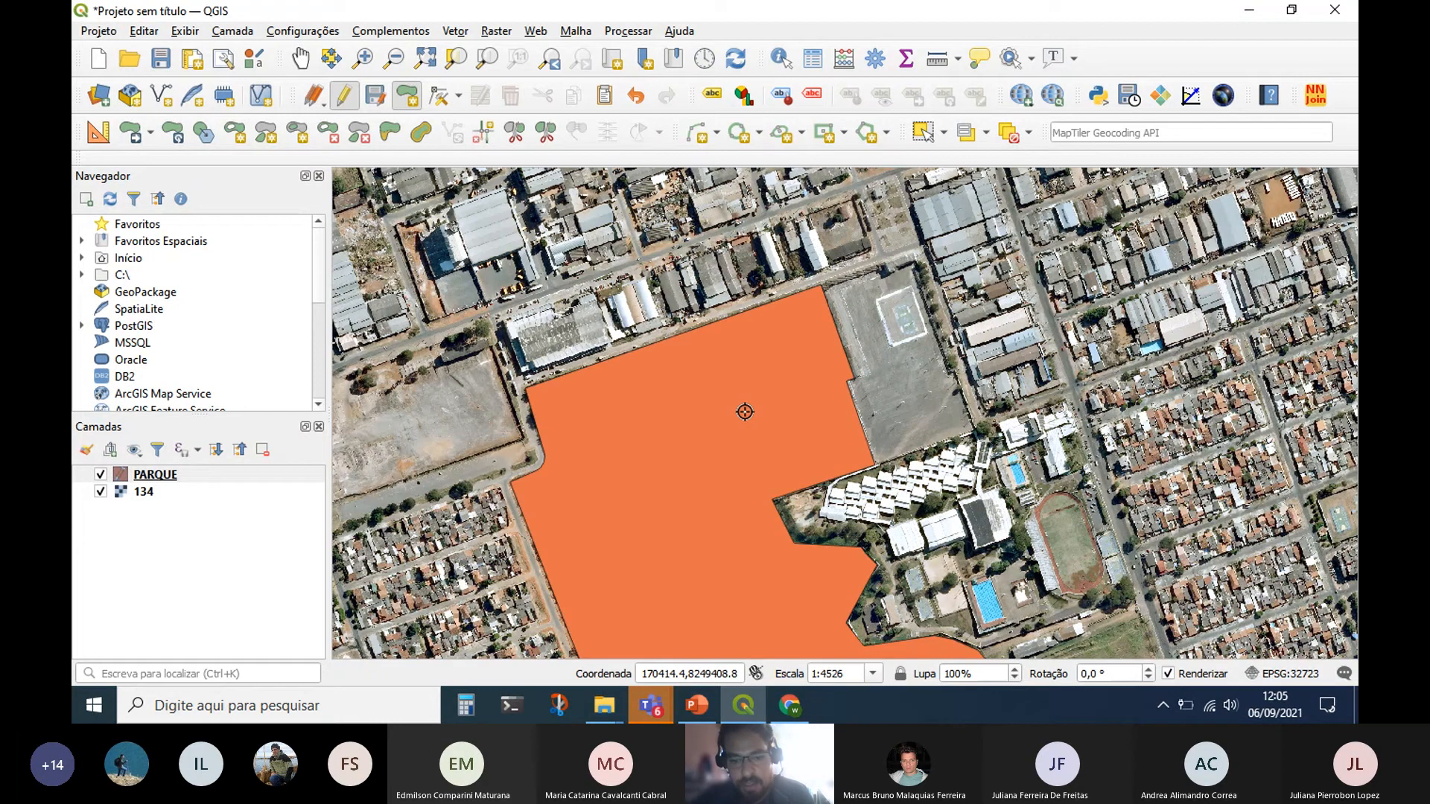
pyautogui.moveTo(745, 412); pyautogui.dragTo(672, 178)
pyautogui.scroll(-1, 746, 417)
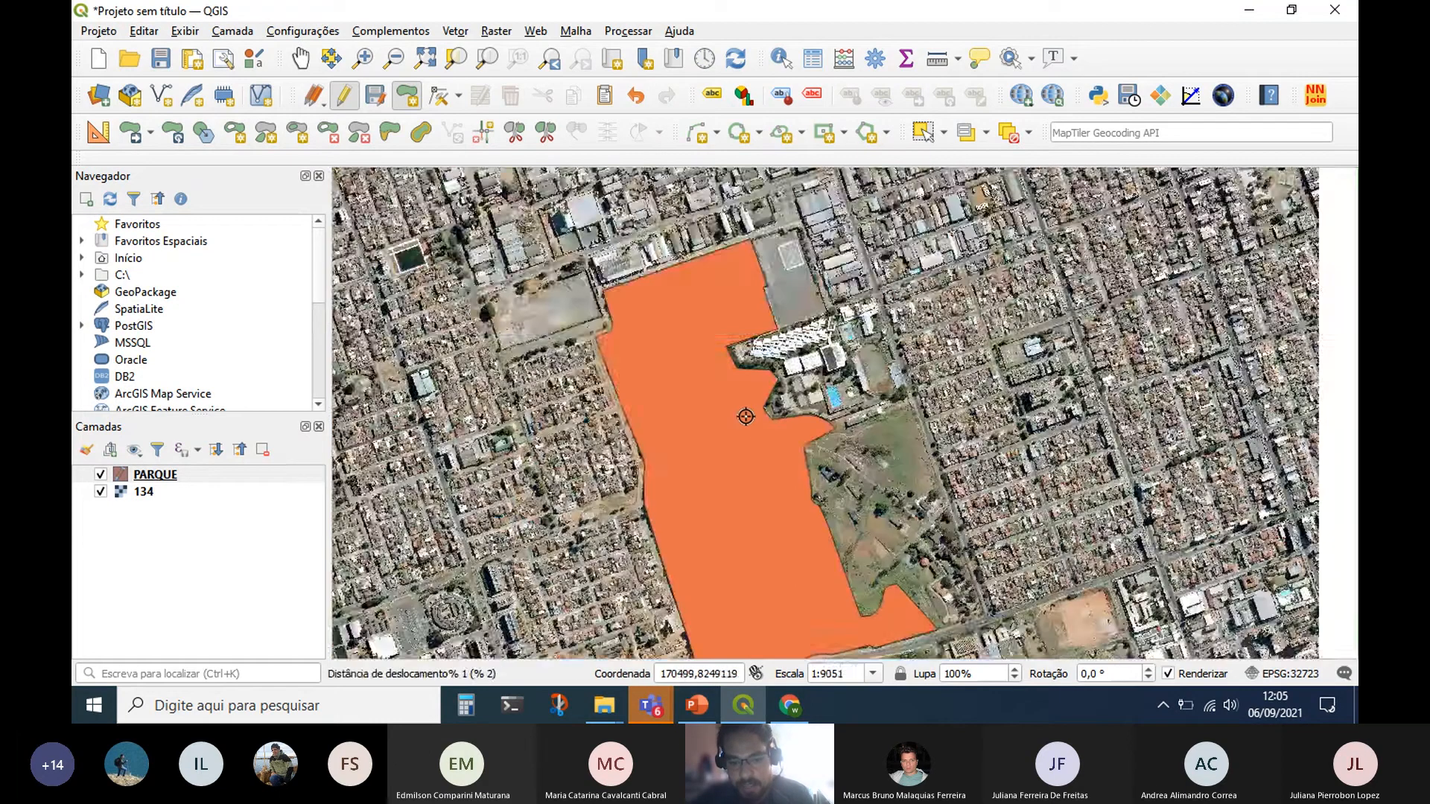
pyautogui.moveTo(767, 487); pyautogui.dragTo(811, 412)
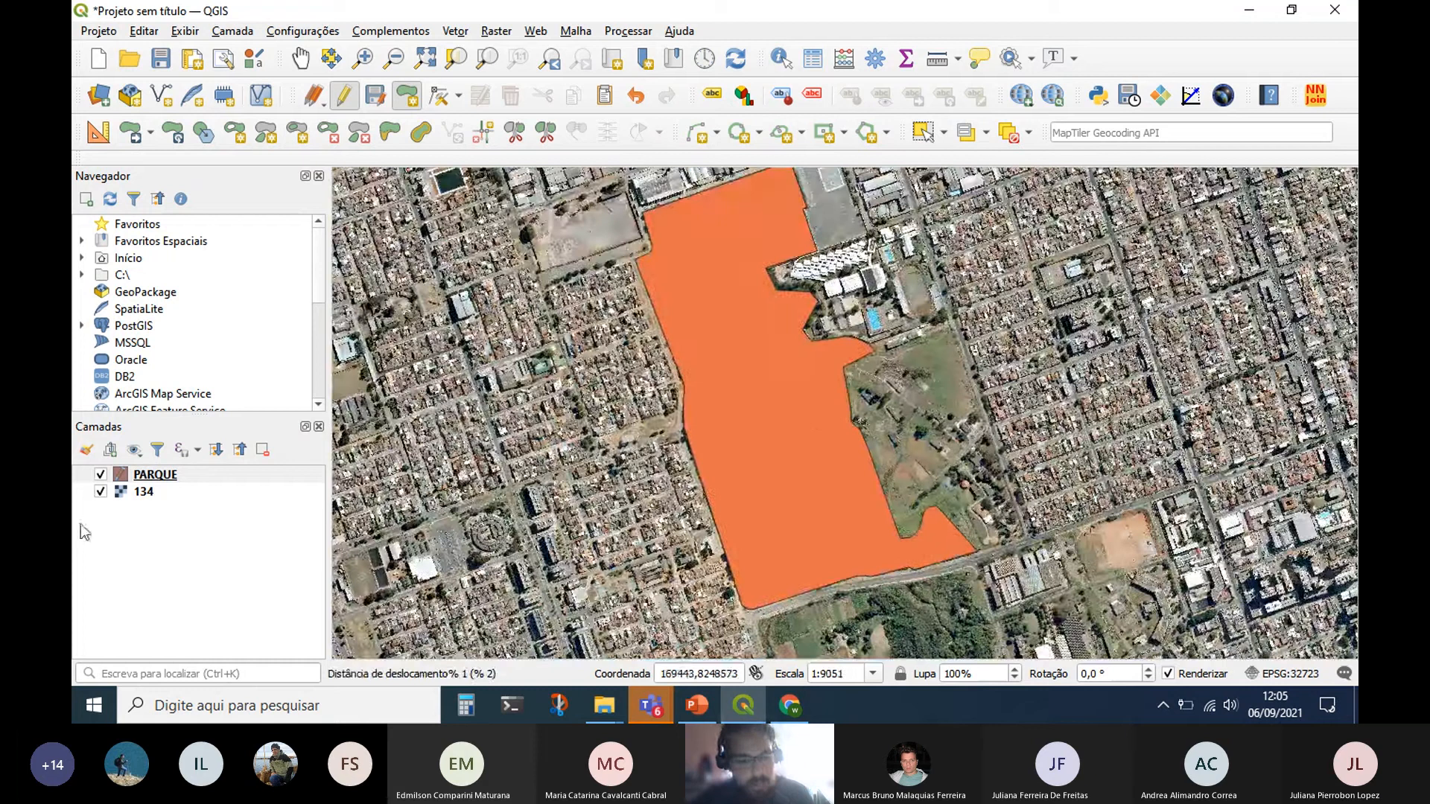
pyautogui.click(101, 474)
pyautogui.click(102, 474)
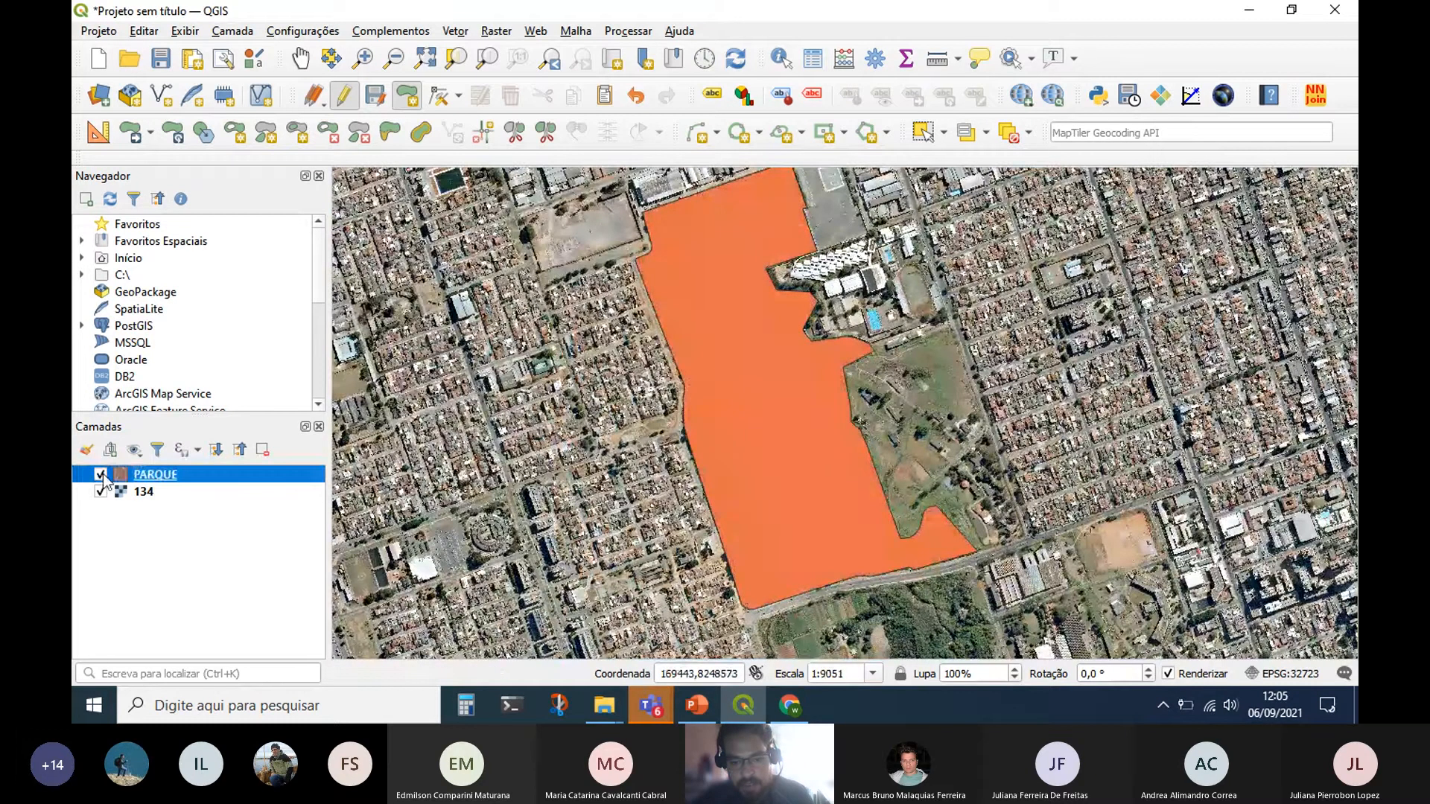
pyautogui.click(101, 474)
pyautogui.click(101, 475)
pyautogui.click(101, 474)
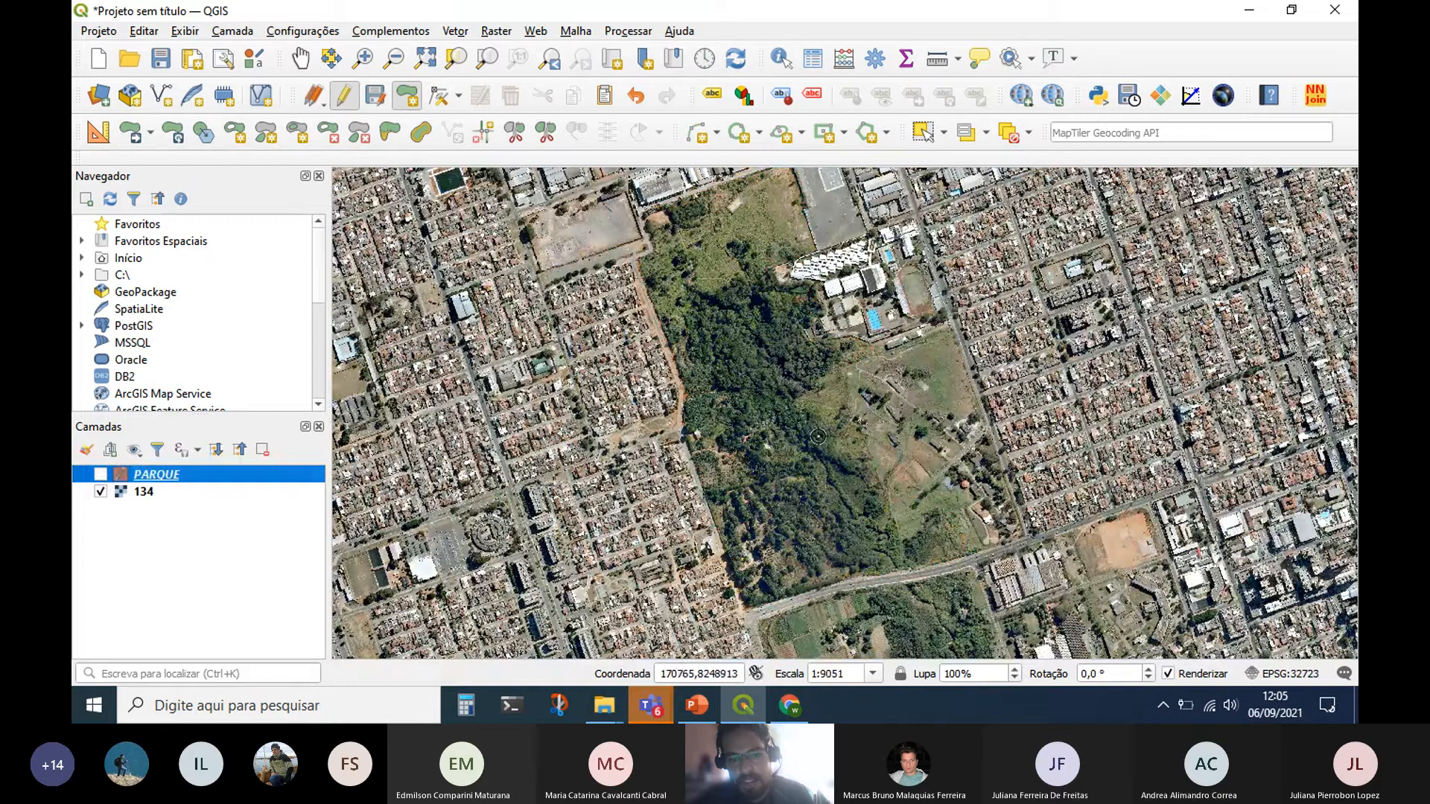
pyautogui.scroll(-1, 822, 331)
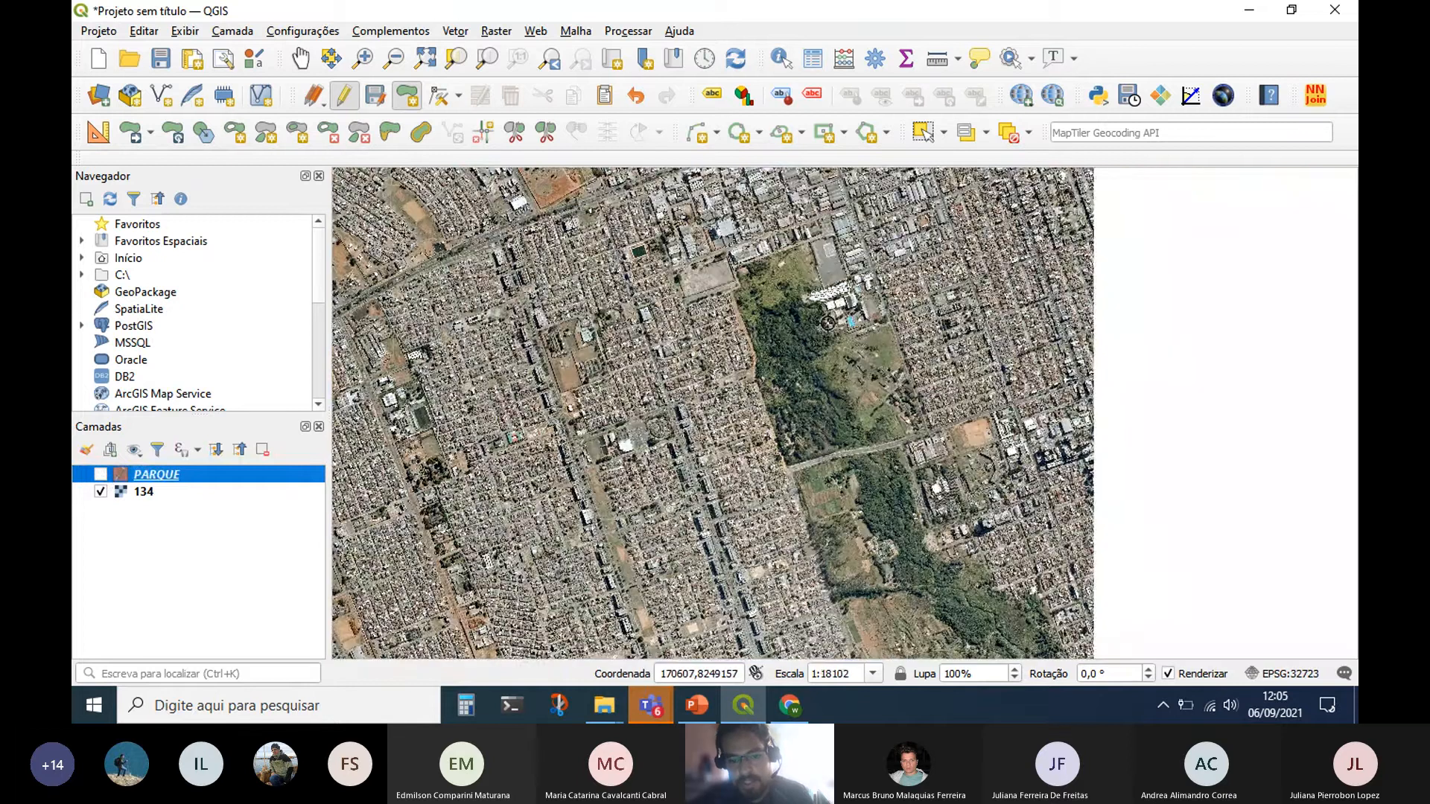
pyautogui.click(101, 474)
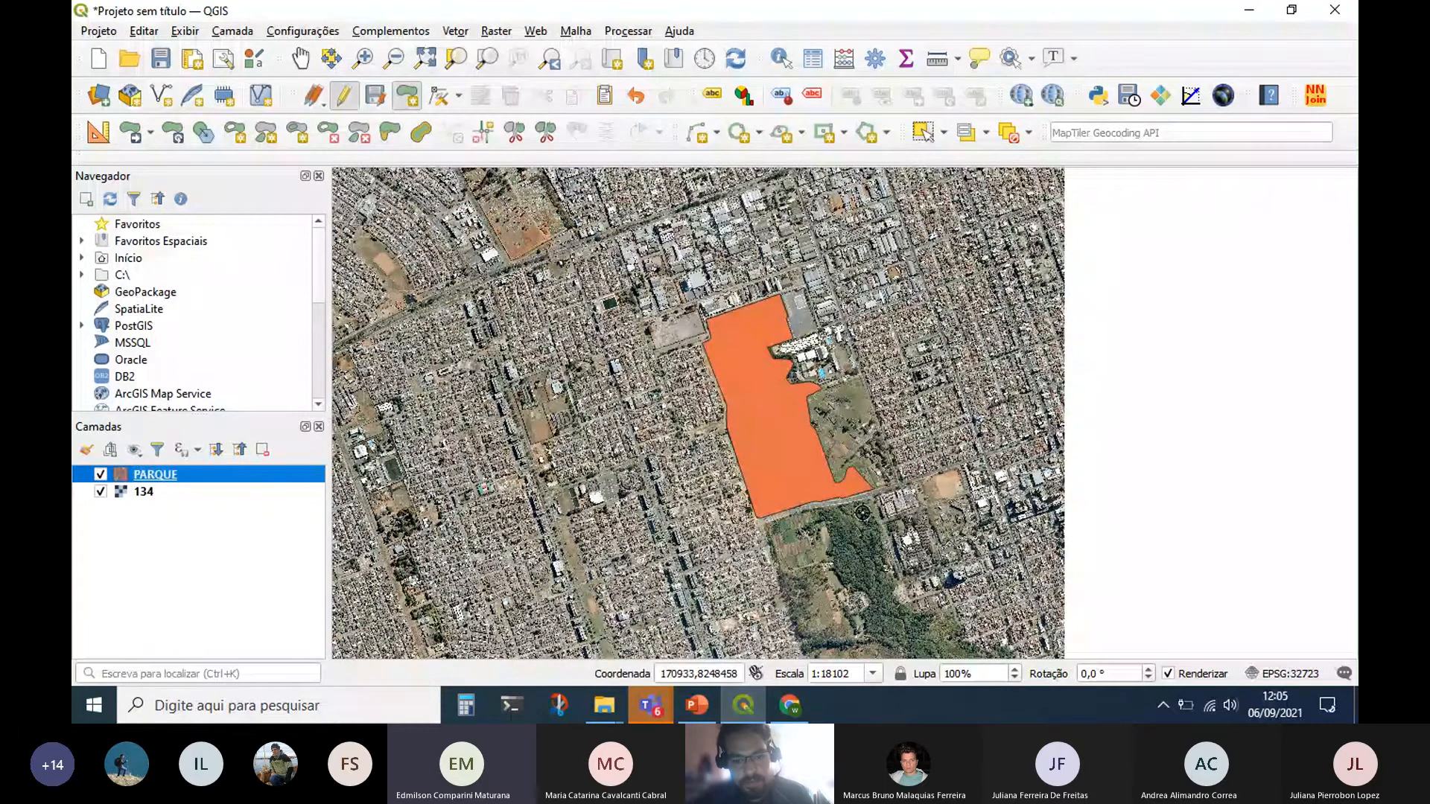
pyautogui.scroll(1, 775, 367)
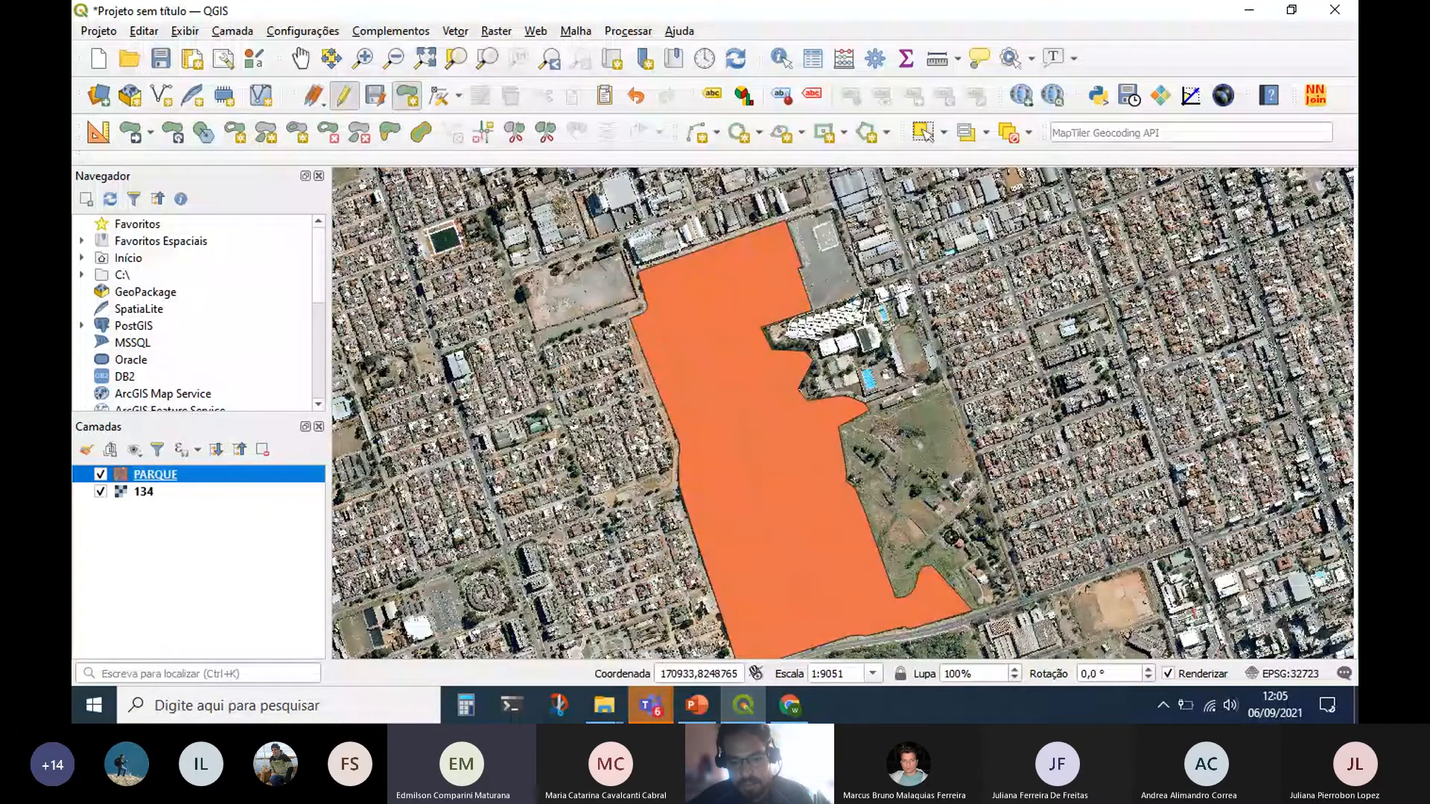
pyautogui.moveTo(775, 367); pyautogui.dragTo(774, 121)
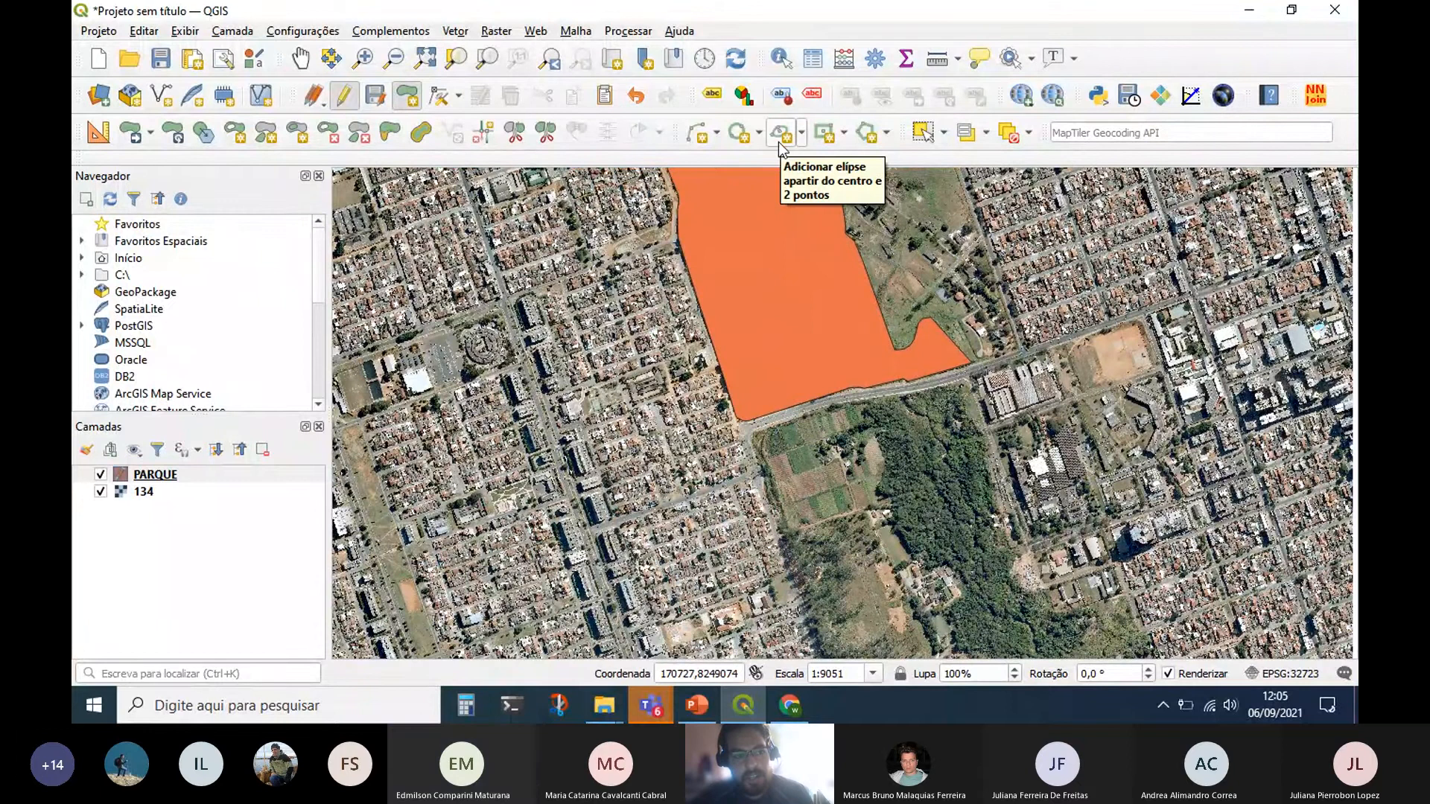
# Try reshaping the park polygon across the highway to include the cultivated plot south of it, and undo the reshape.
pyautogui.click(388, 135)
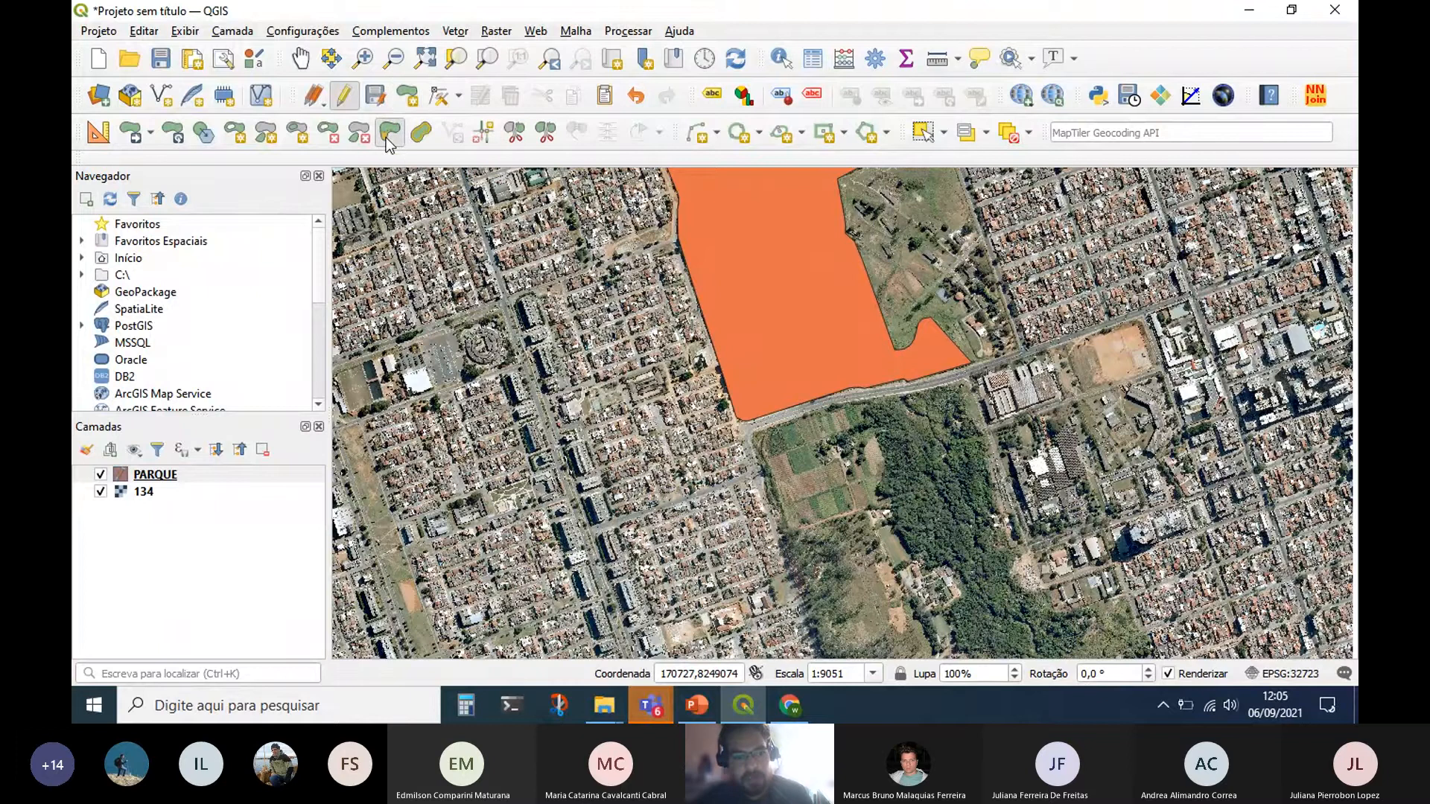
pyautogui.click(745, 421)
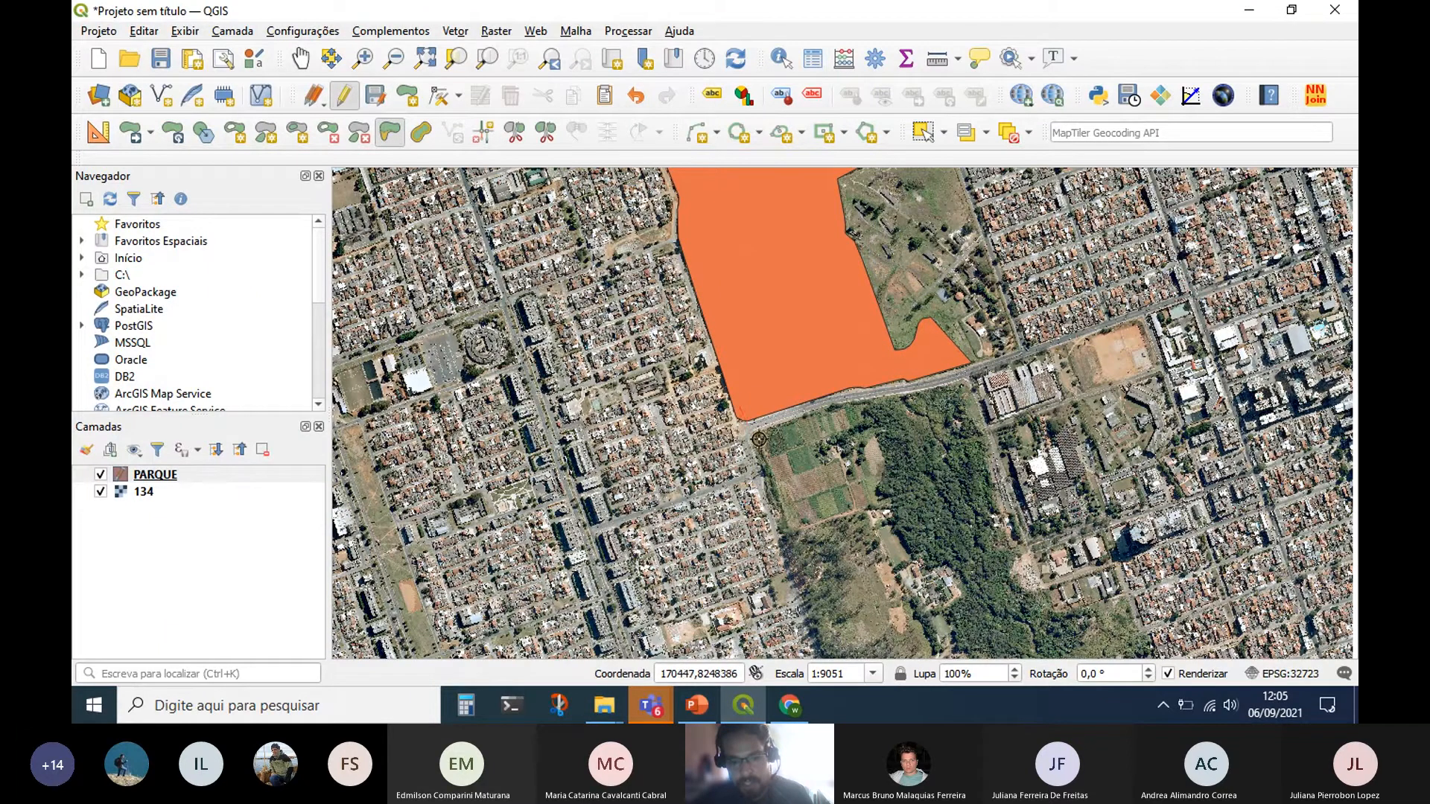
pyautogui.click(783, 535)
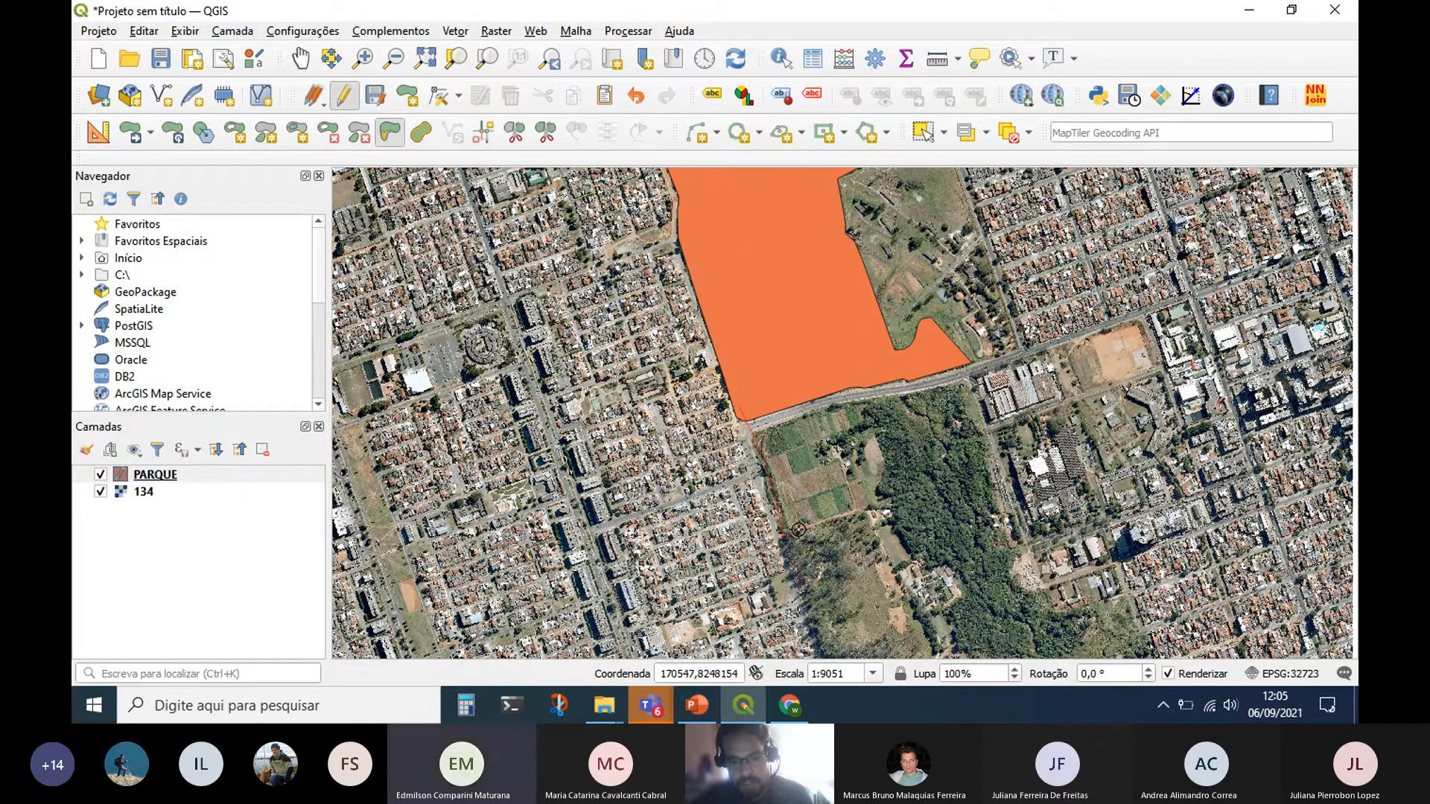
pyautogui.click(851, 506)
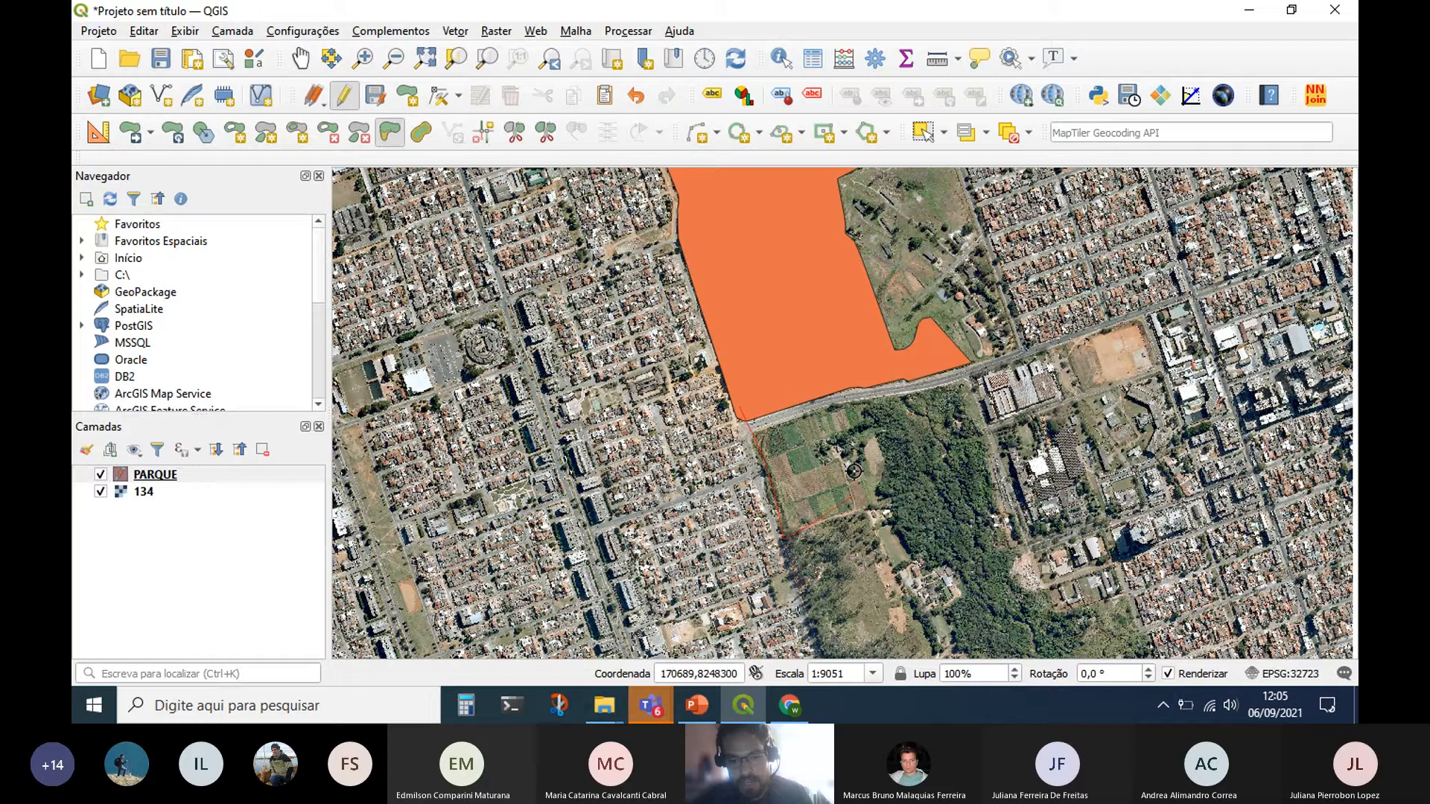
pyautogui.click(812, 376)
pyautogui.rightClick(812, 376)
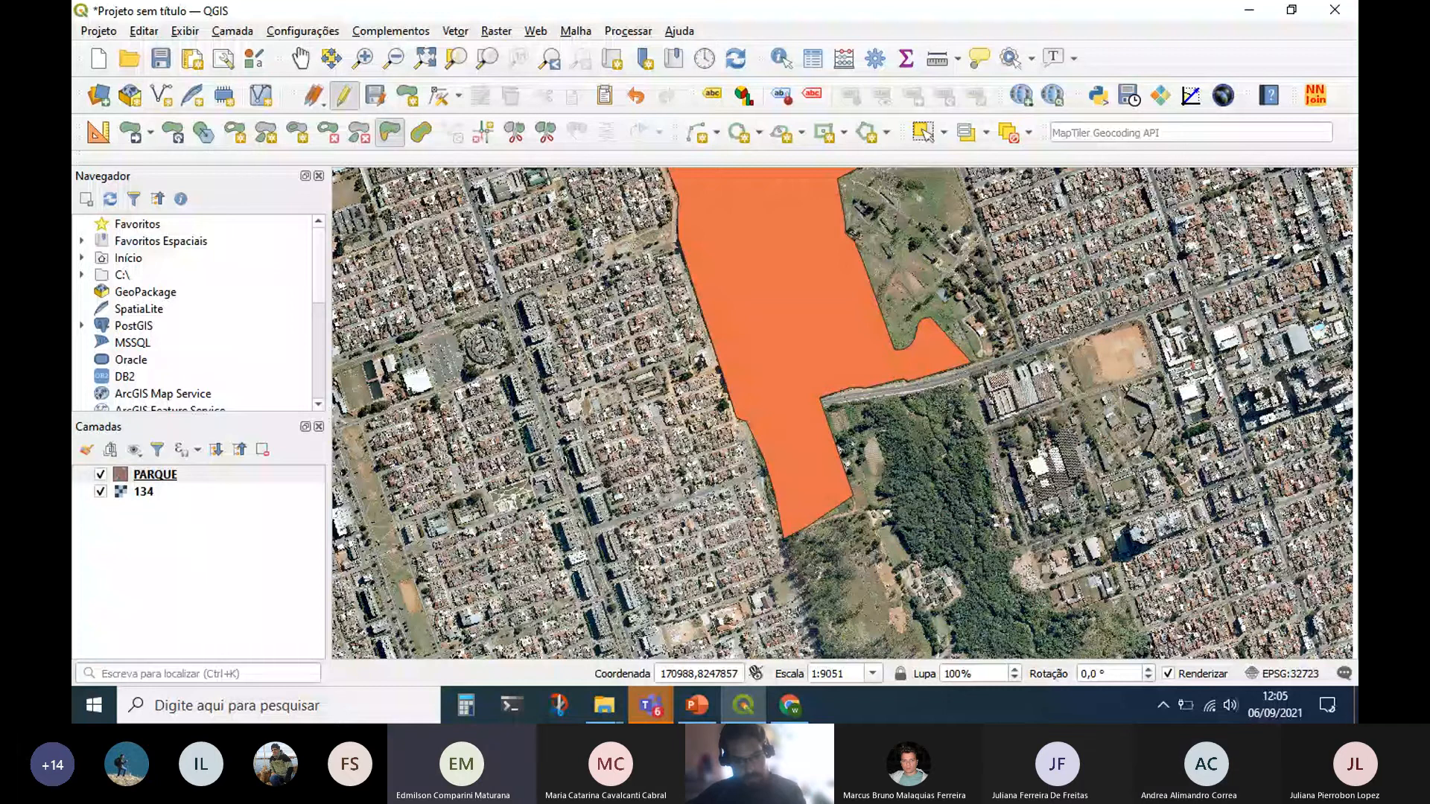
pyautogui.hotkey('ctrl', 'z')
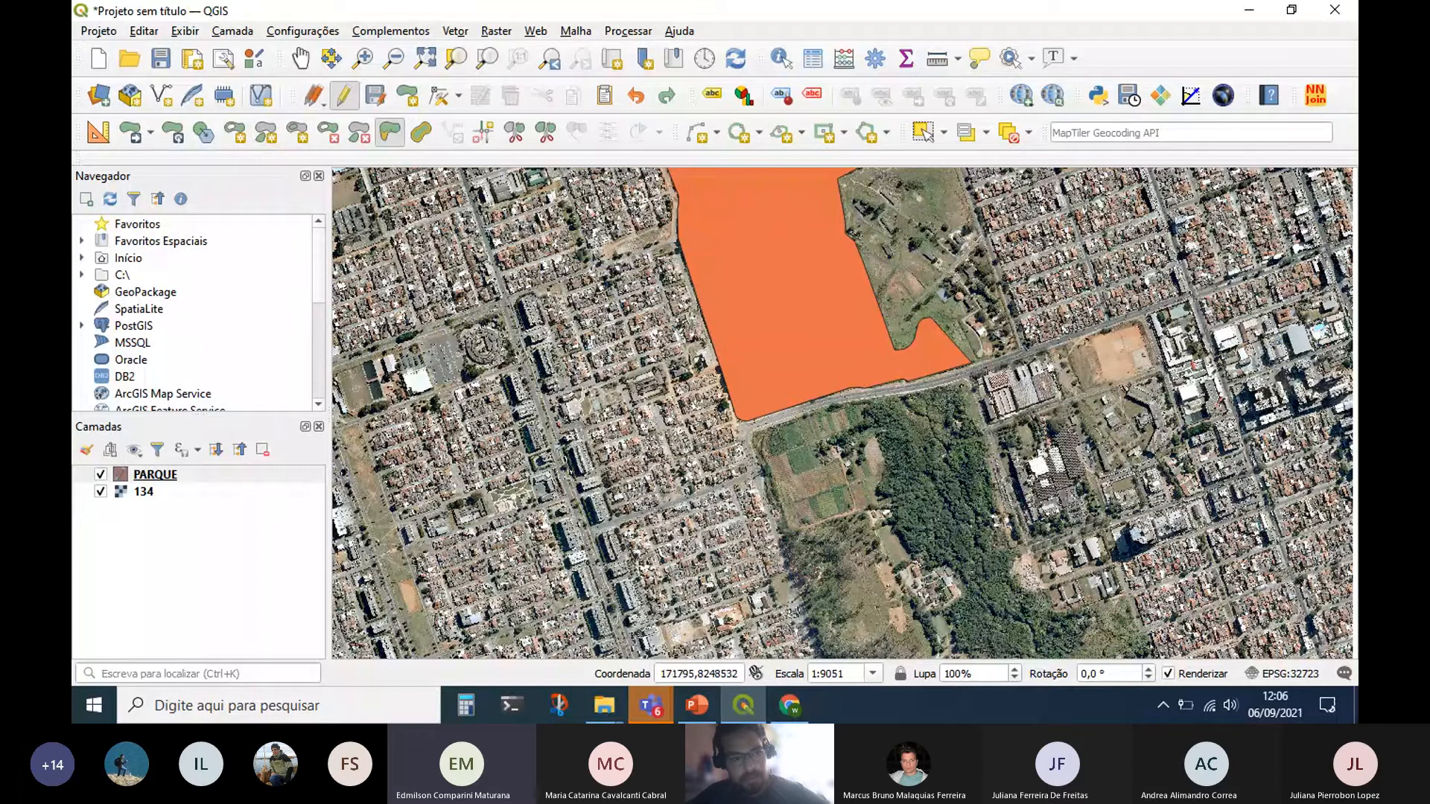
# Digitize a separate four-sided polygon around the cultivated plot south of the highway and accept its attributes with the id empty.
pyautogui.click(411, 96)
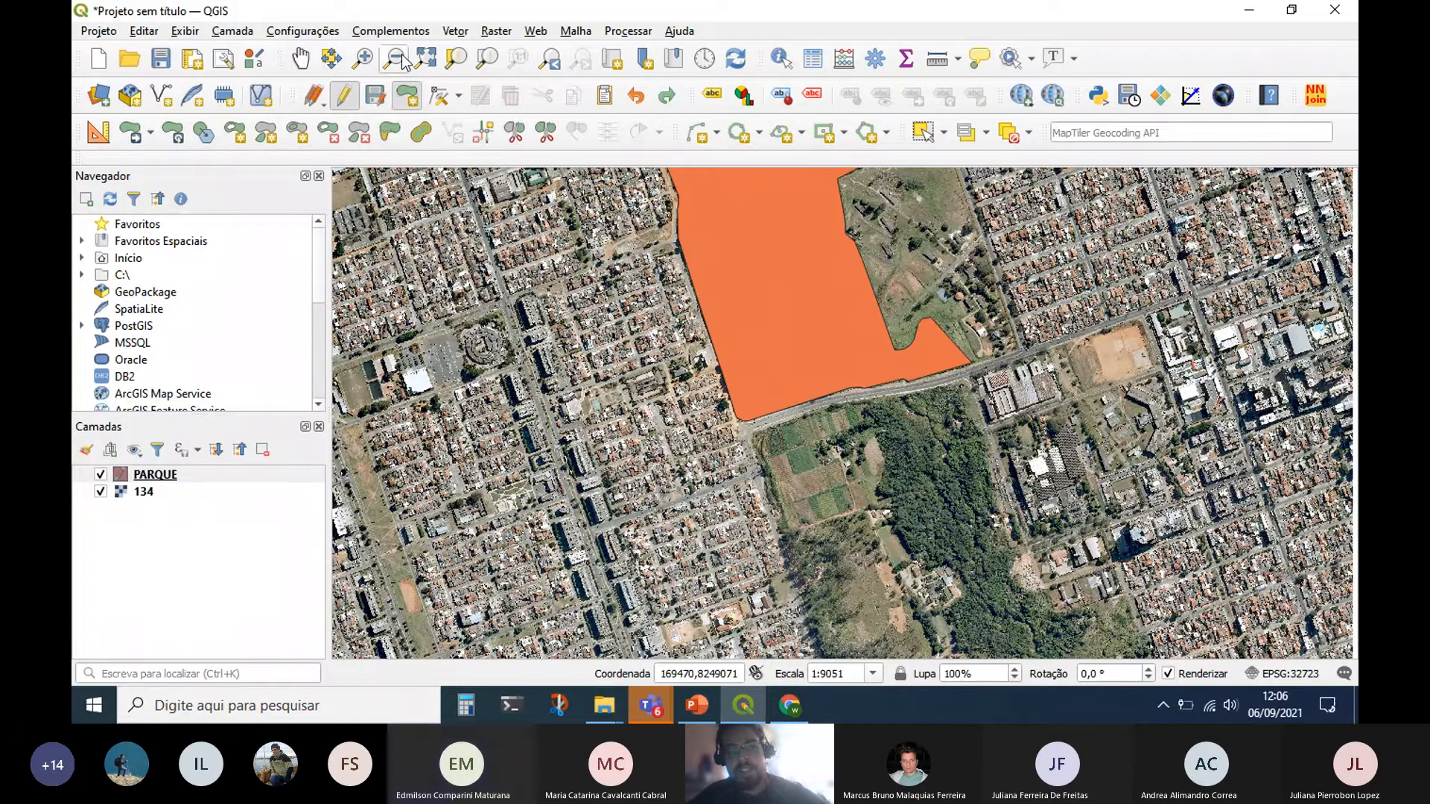
pyautogui.click(408, 97)
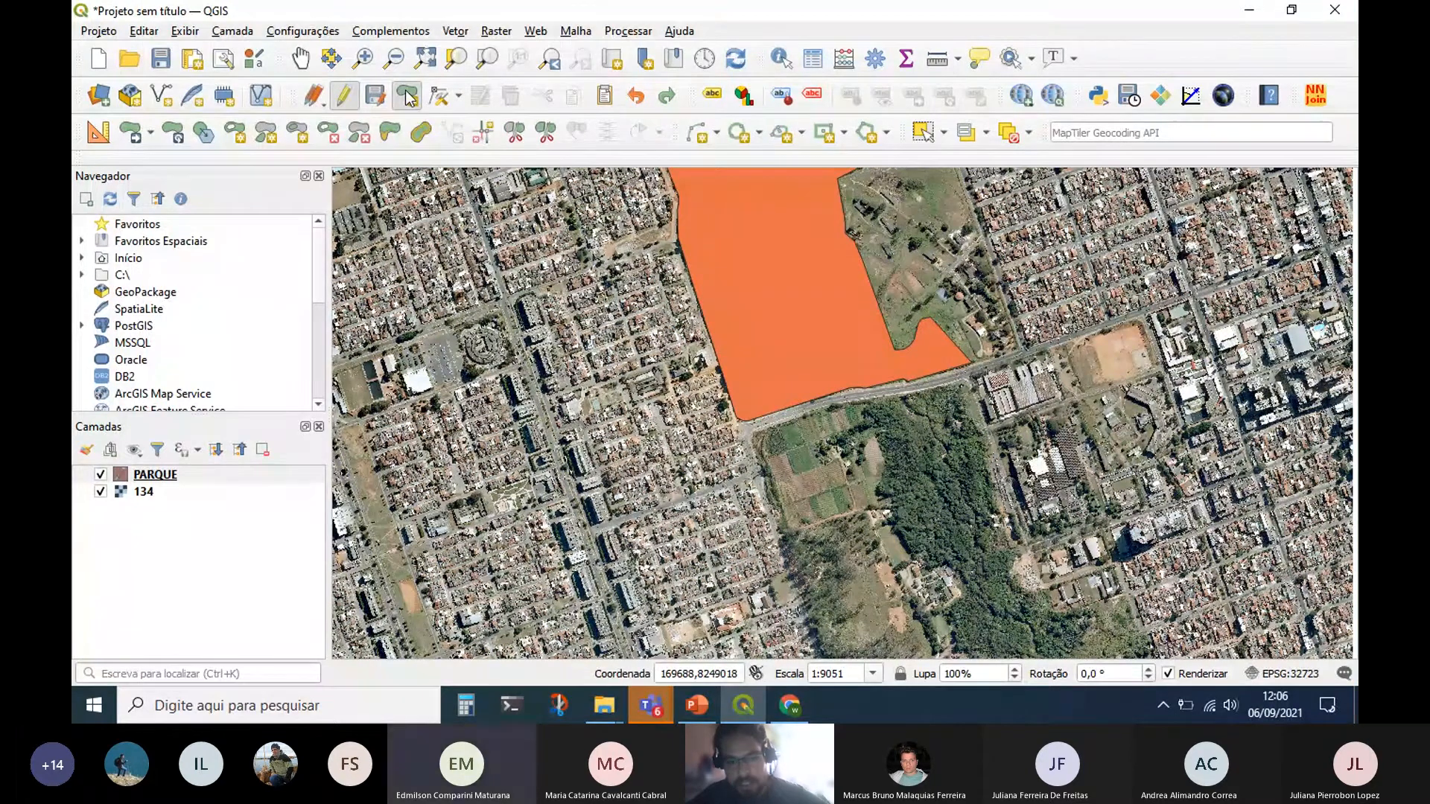
pyautogui.click(832, 410)
pyautogui.click(854, 513)
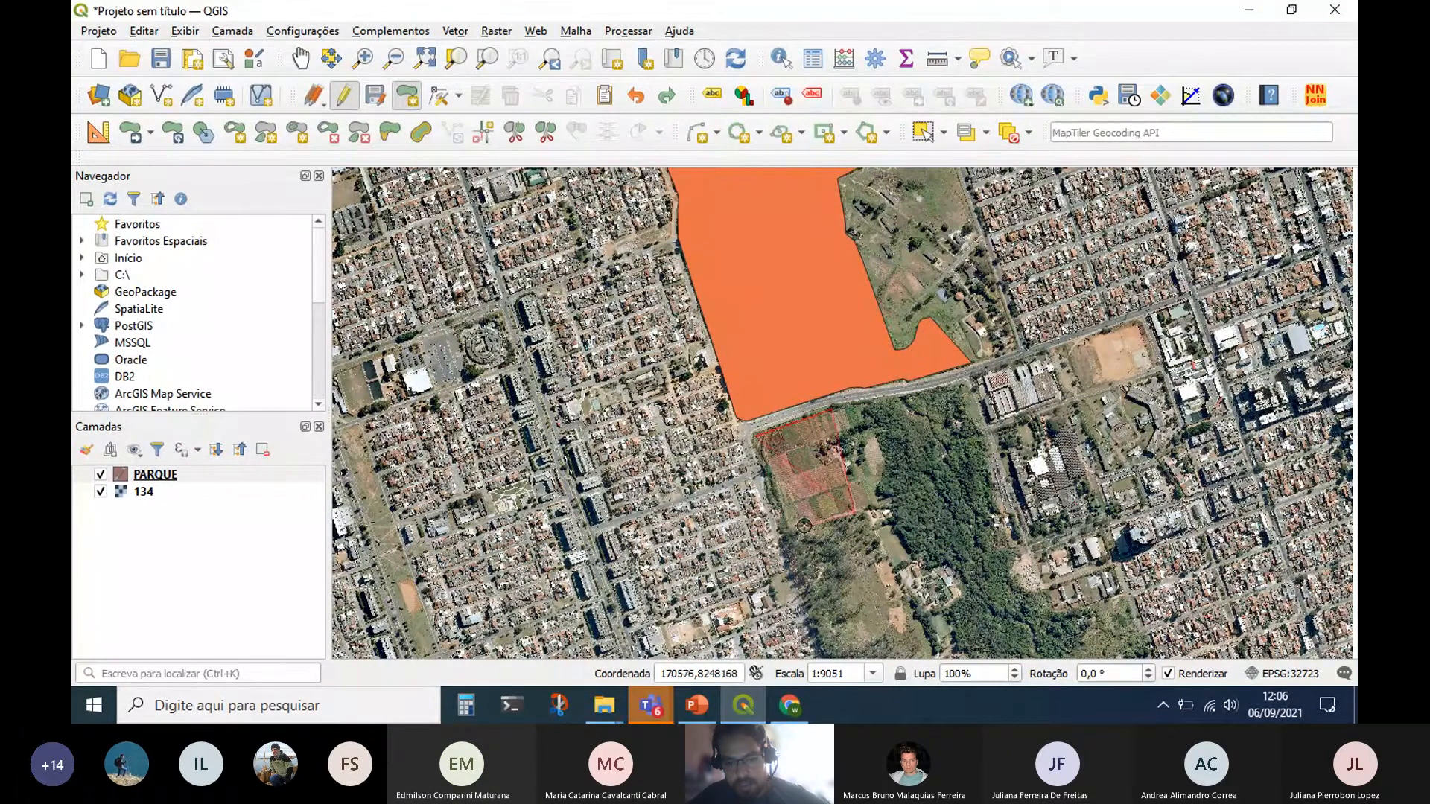
pyautogui.click(782, 534)
pyautogui.rightClick(782, 534)
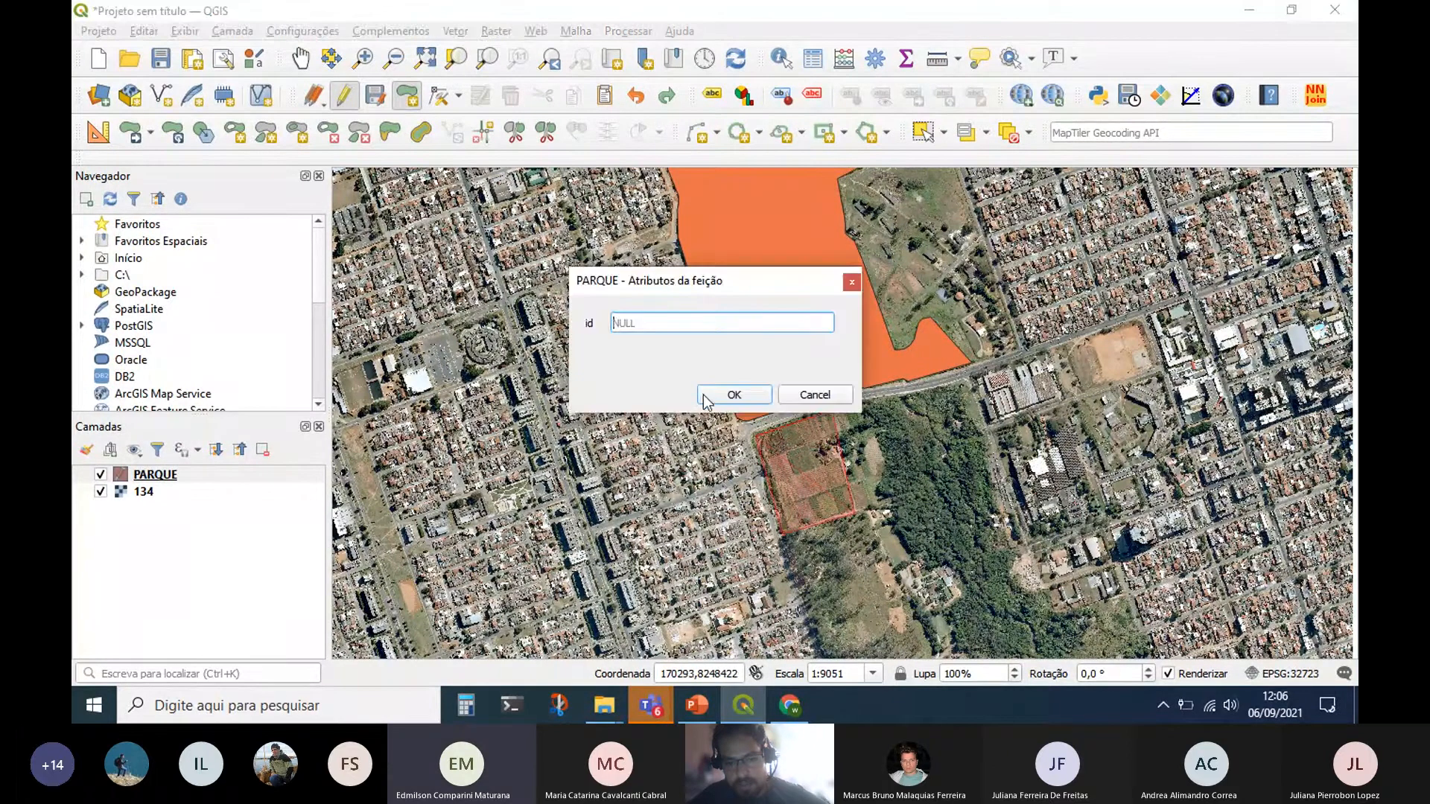
pyautogui.click(736, 394)
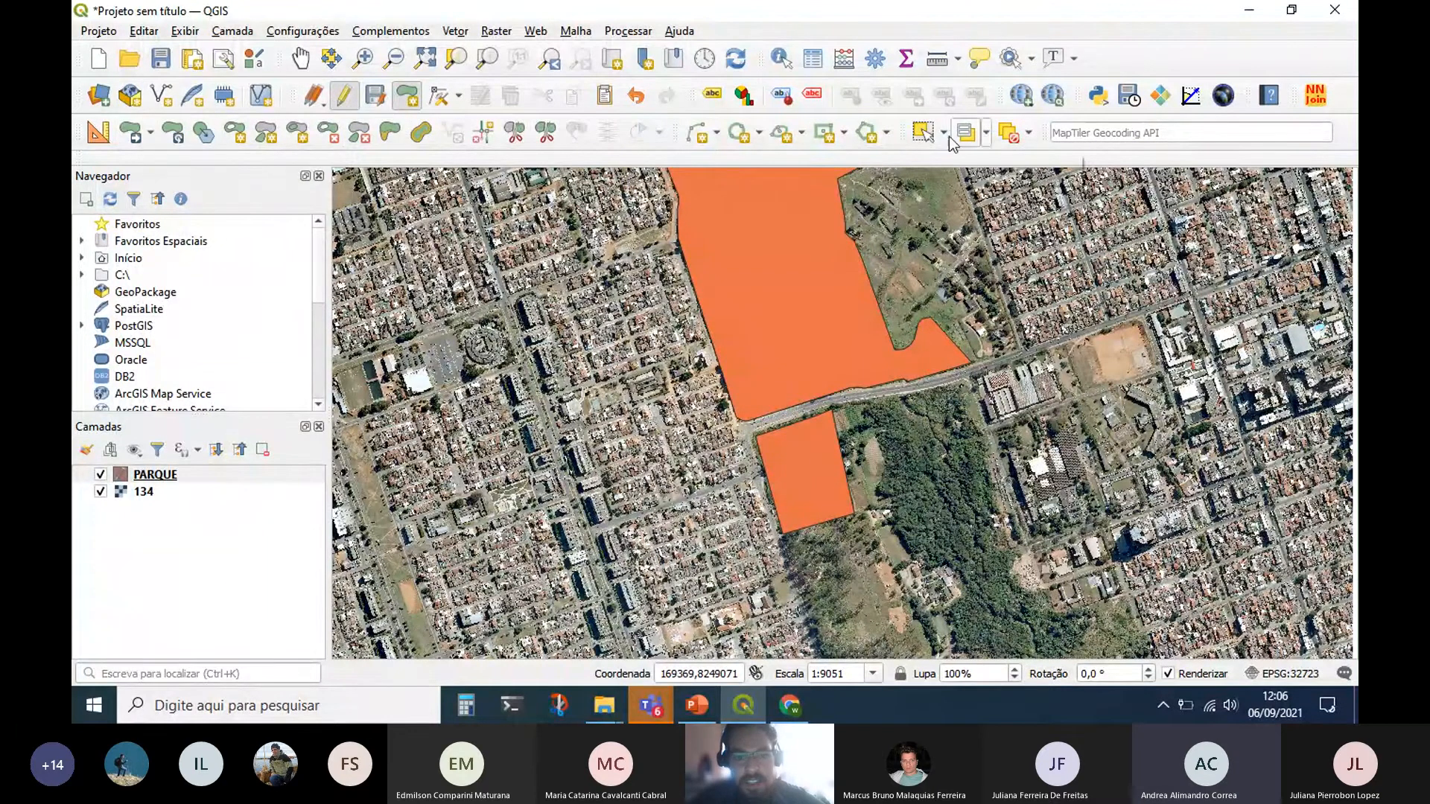
# Select the park polygon and the plot polygon south of the highway and merge them into one feature, keeping the id empty.
pyautogui.click(923, 131)
pyautogui.click(817, 361)
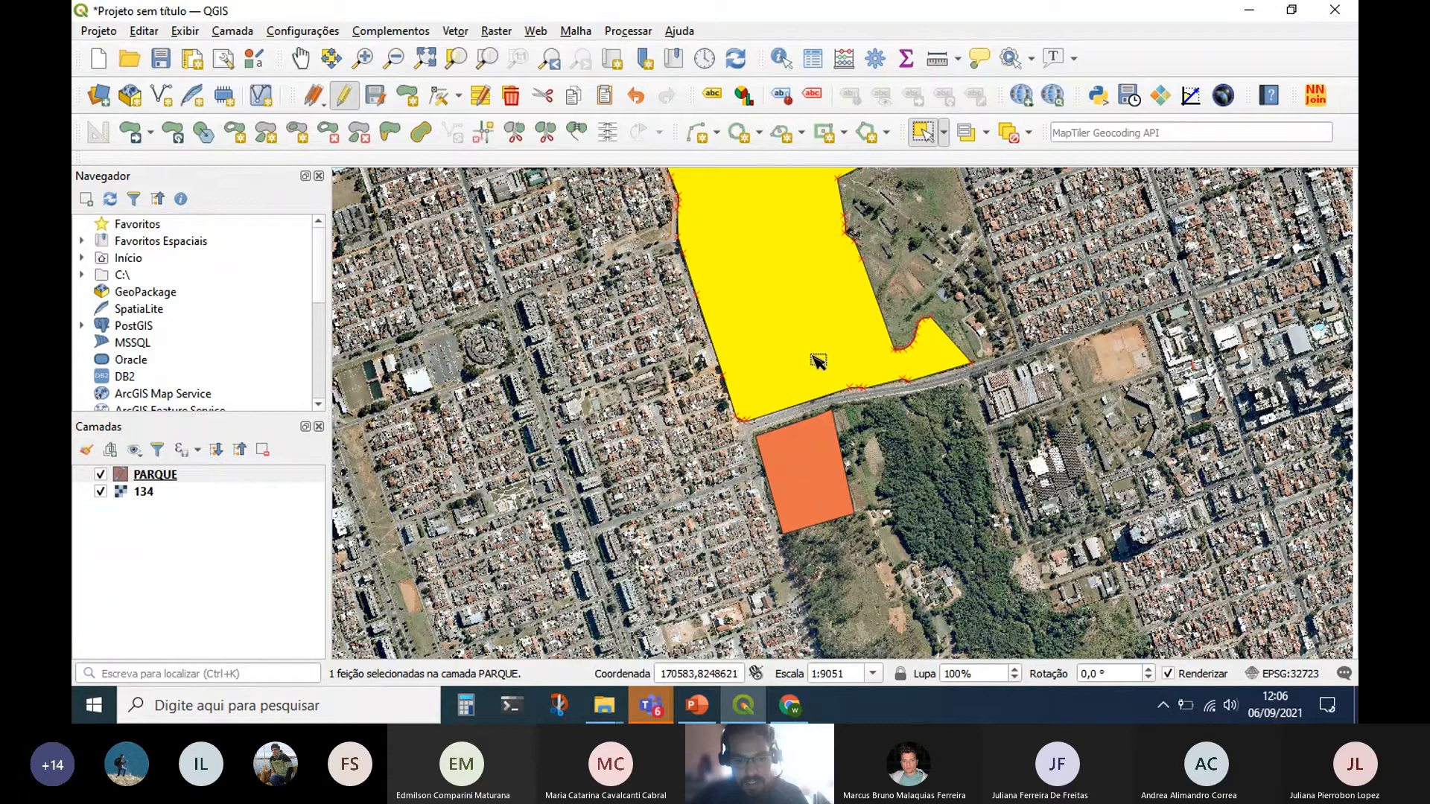
pyautogui.keyDown('shift'); pyautogui.click(808, 510); pyautogui.keyUp('shift')
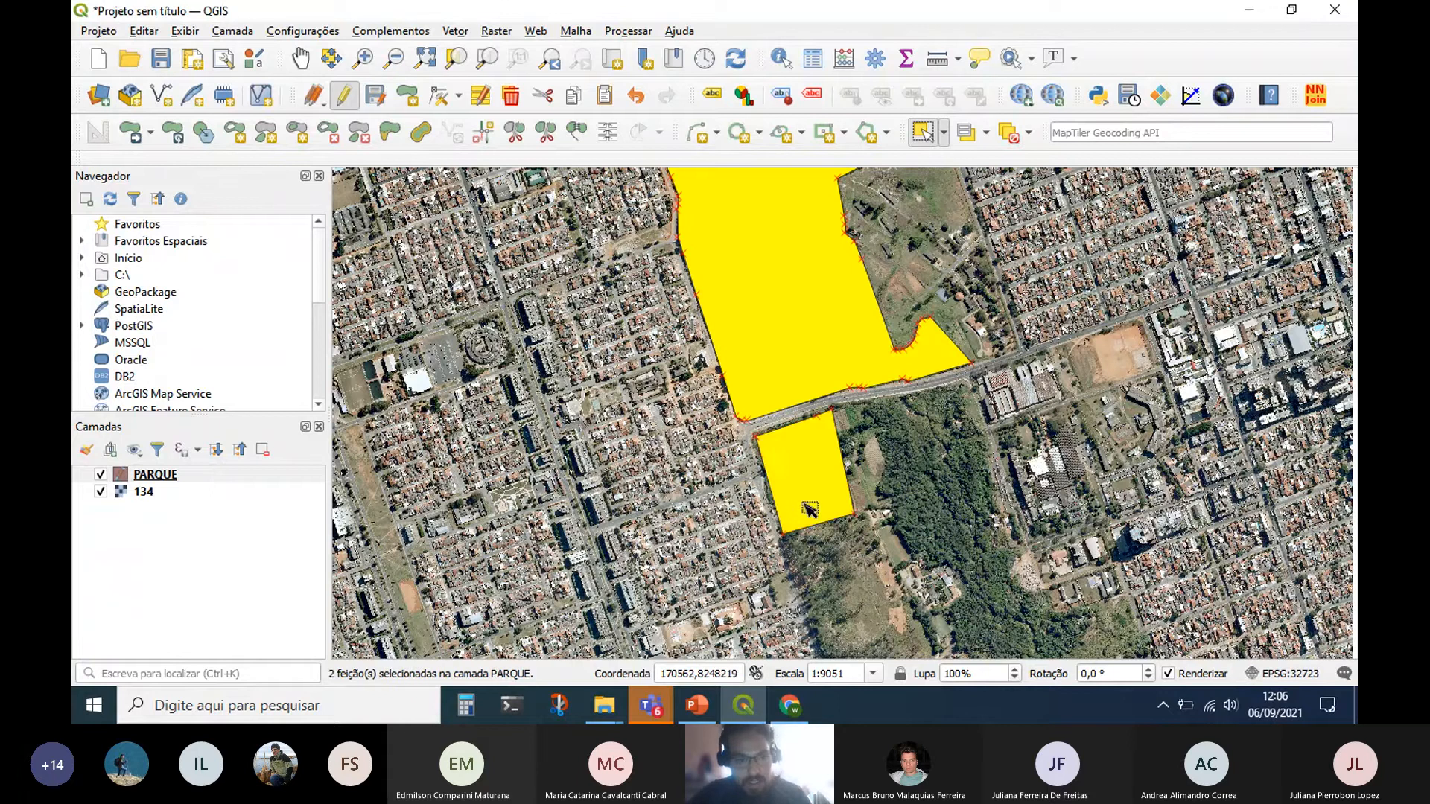
pyautogui.click(576, 133)
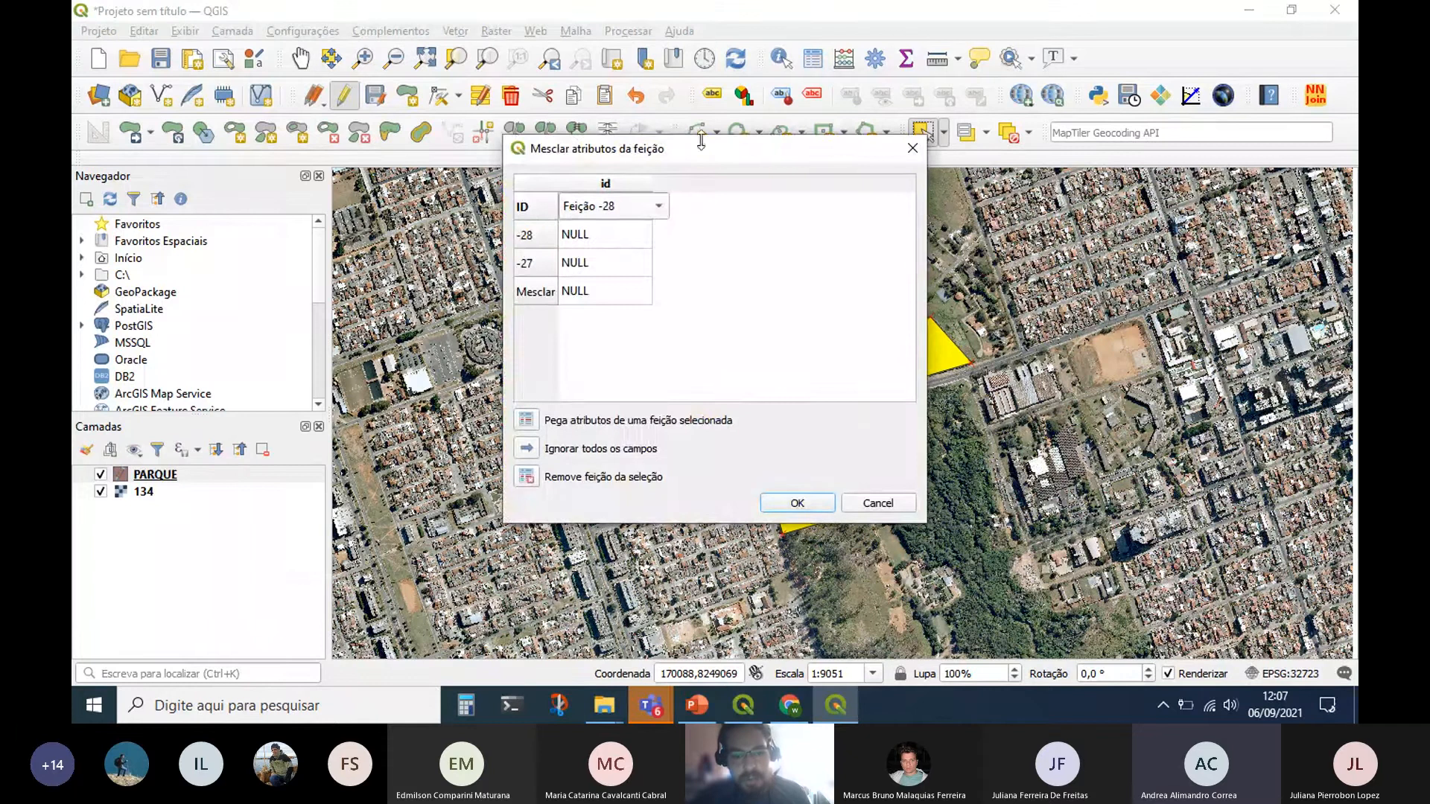
pyautogui.moveTo(700, 147); pyautogui.dragTo(457, 189)
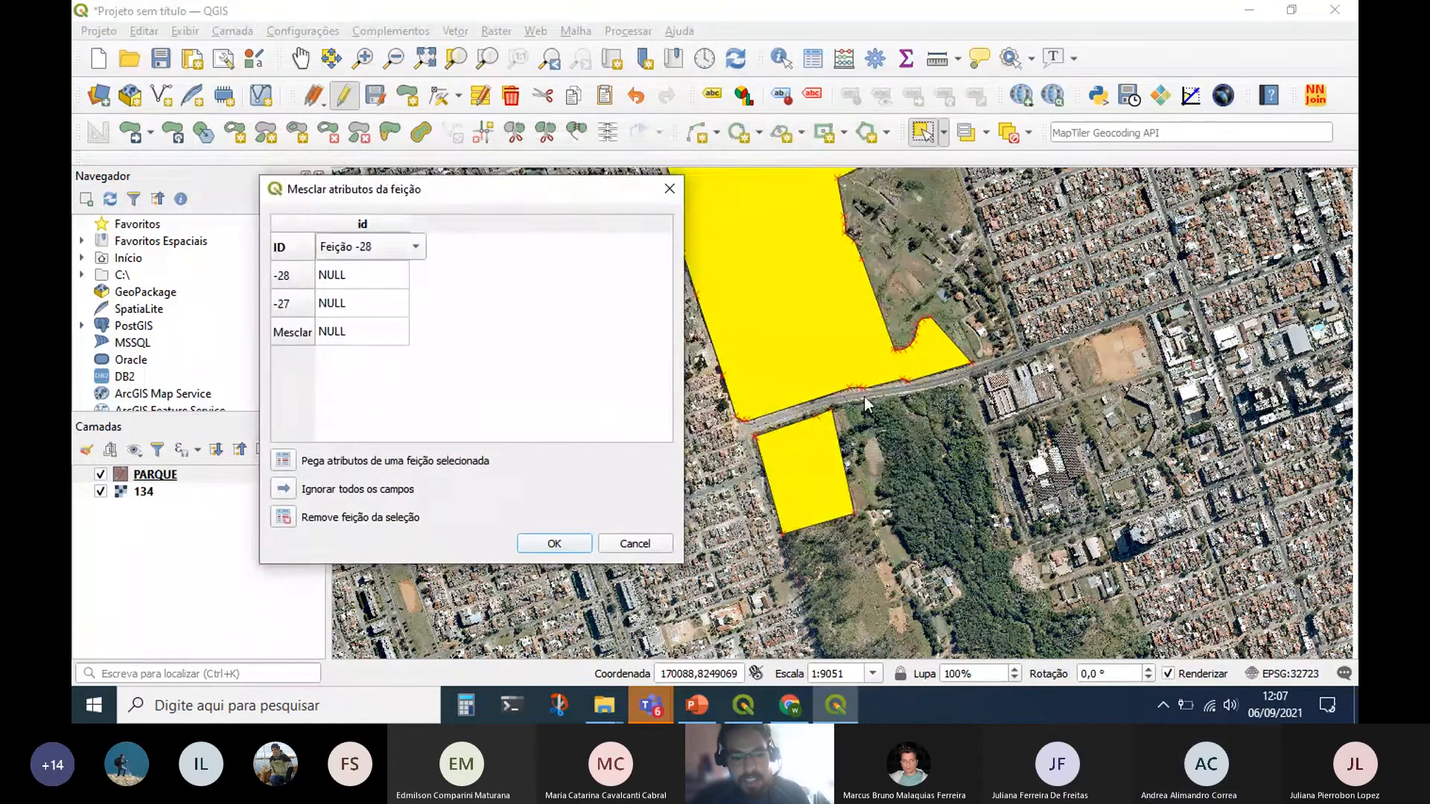
pyautogui.click(551, 543)
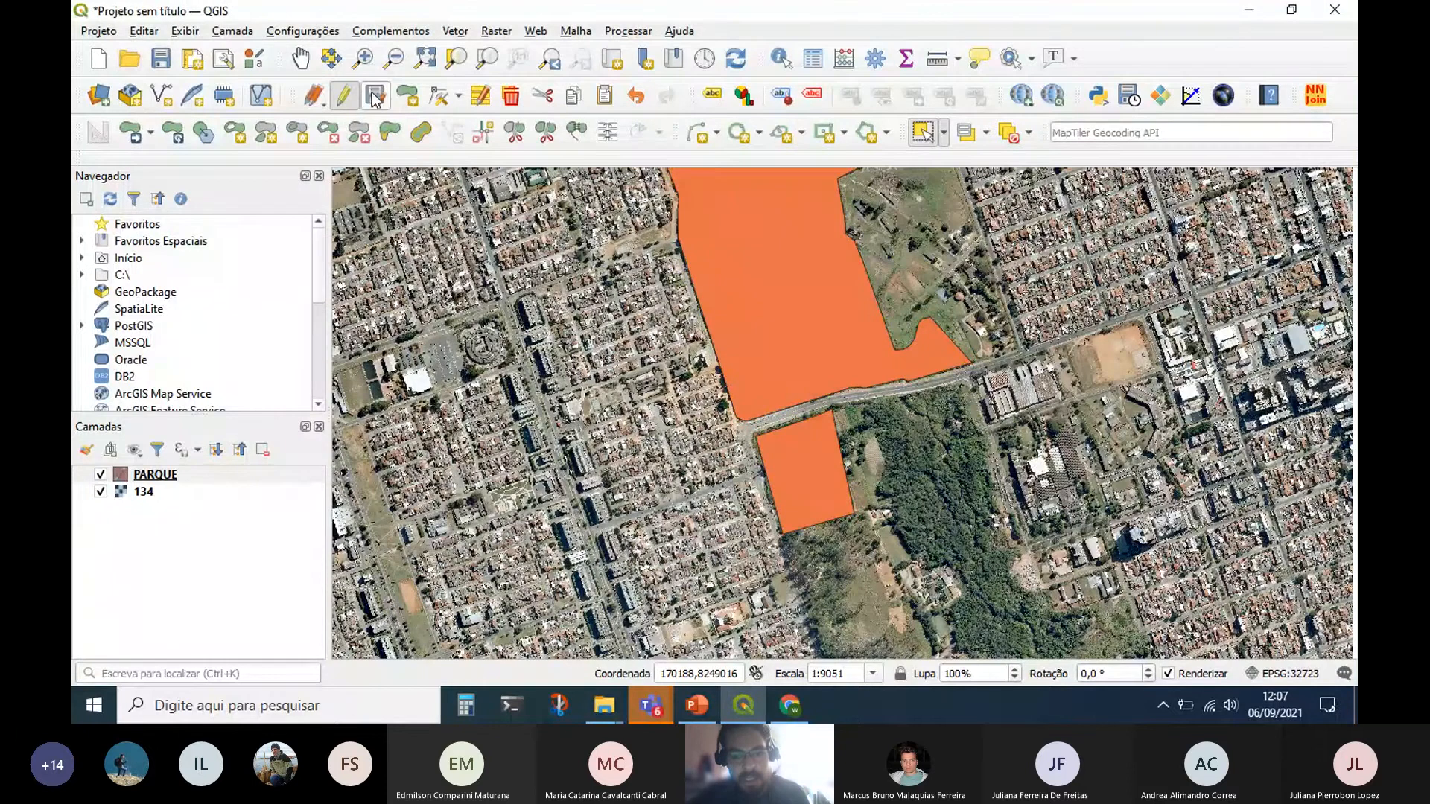
# Select the merged feature, try to split its parts with a line along the highway, and undo the last edit.
pyautogui.click(786, 521)
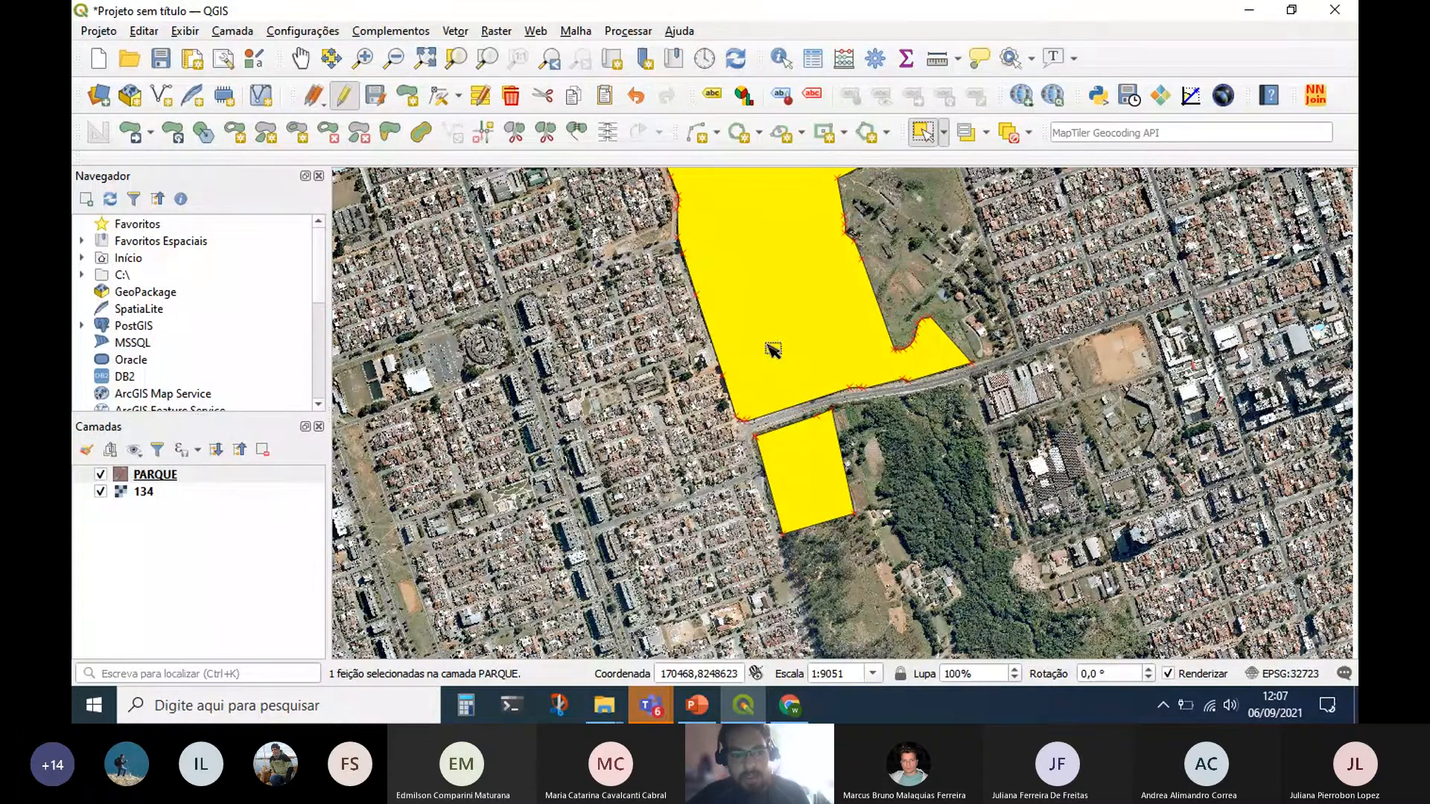
pyautogui.click(541, 138)
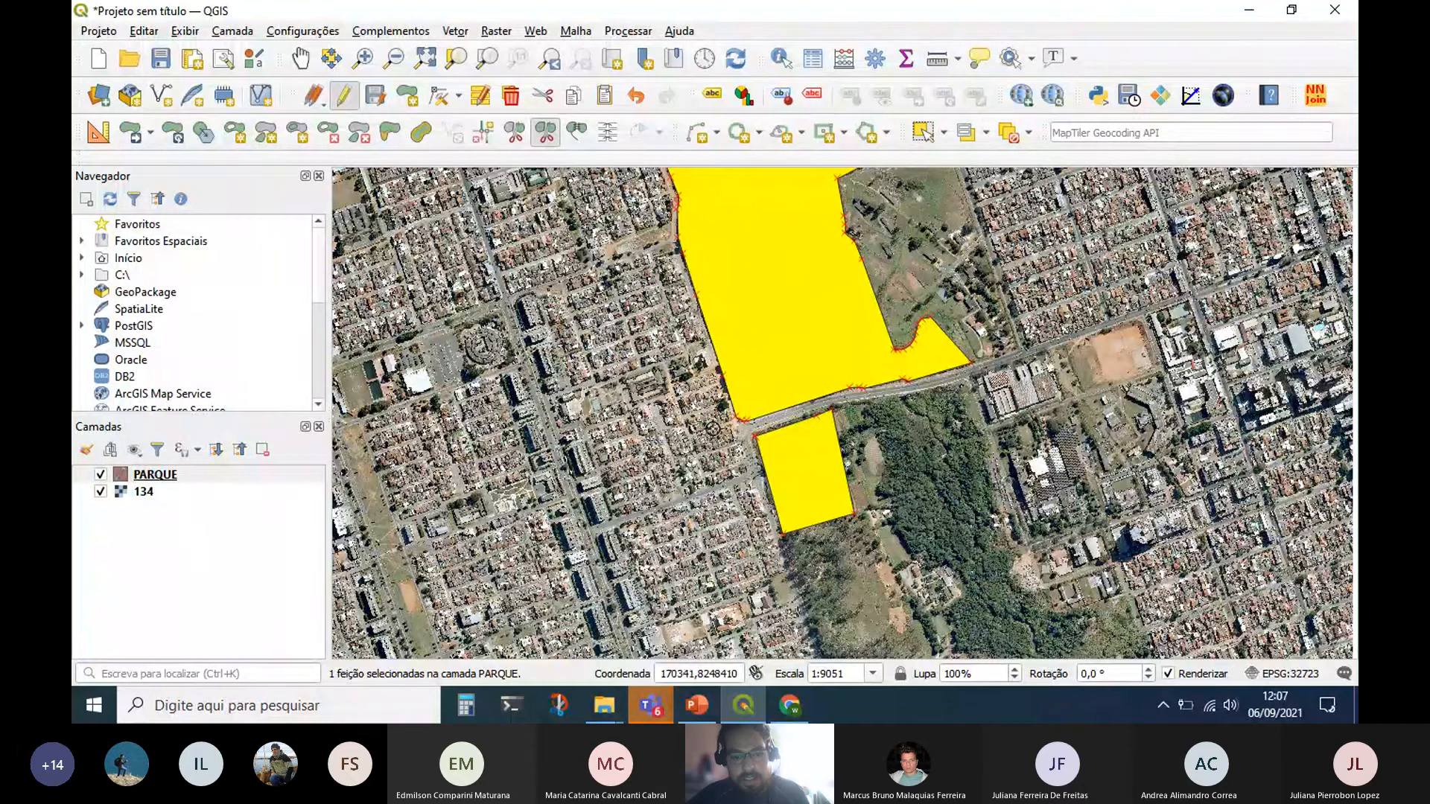
pyautogui.click(716, 432)
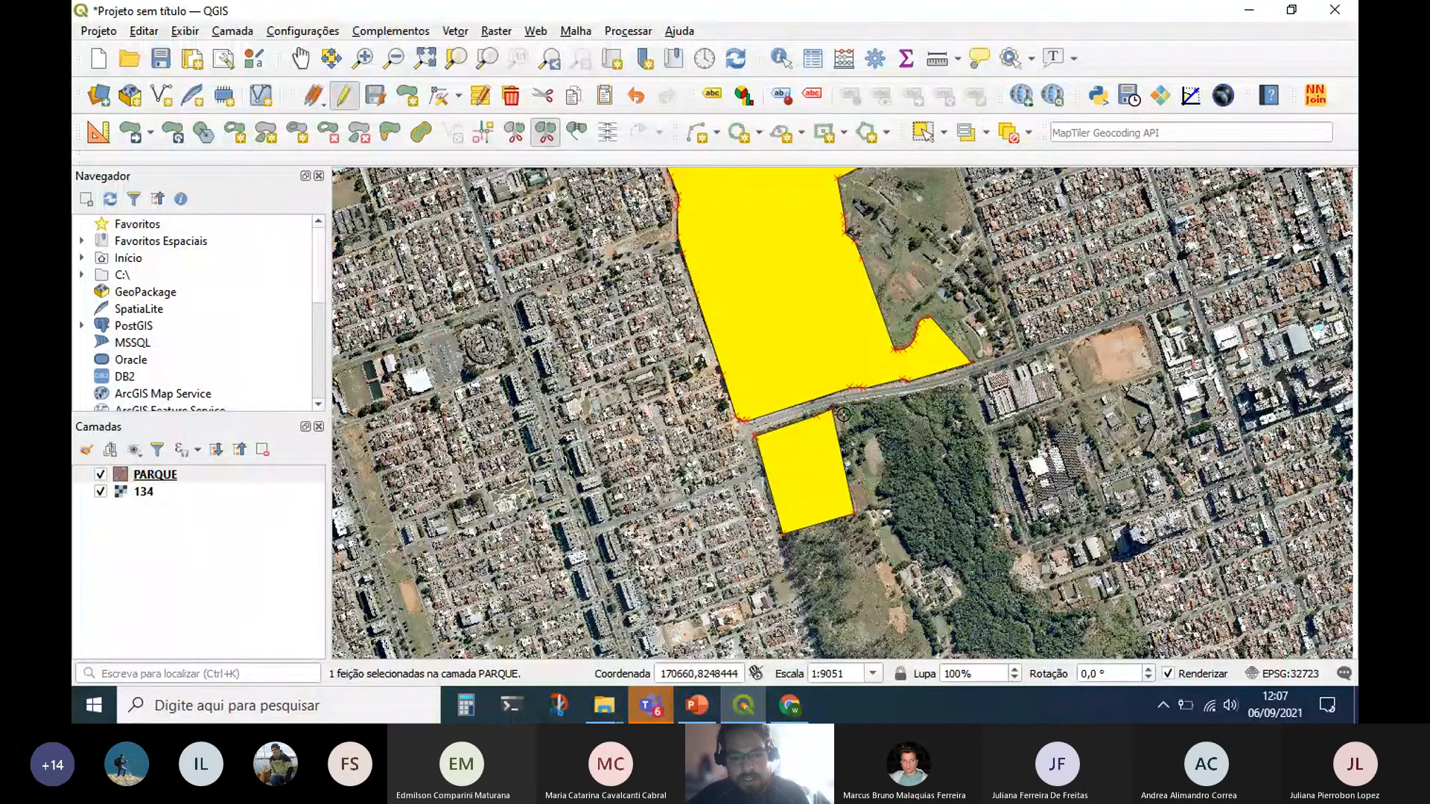
pyautogui.rightClick(914, 400)
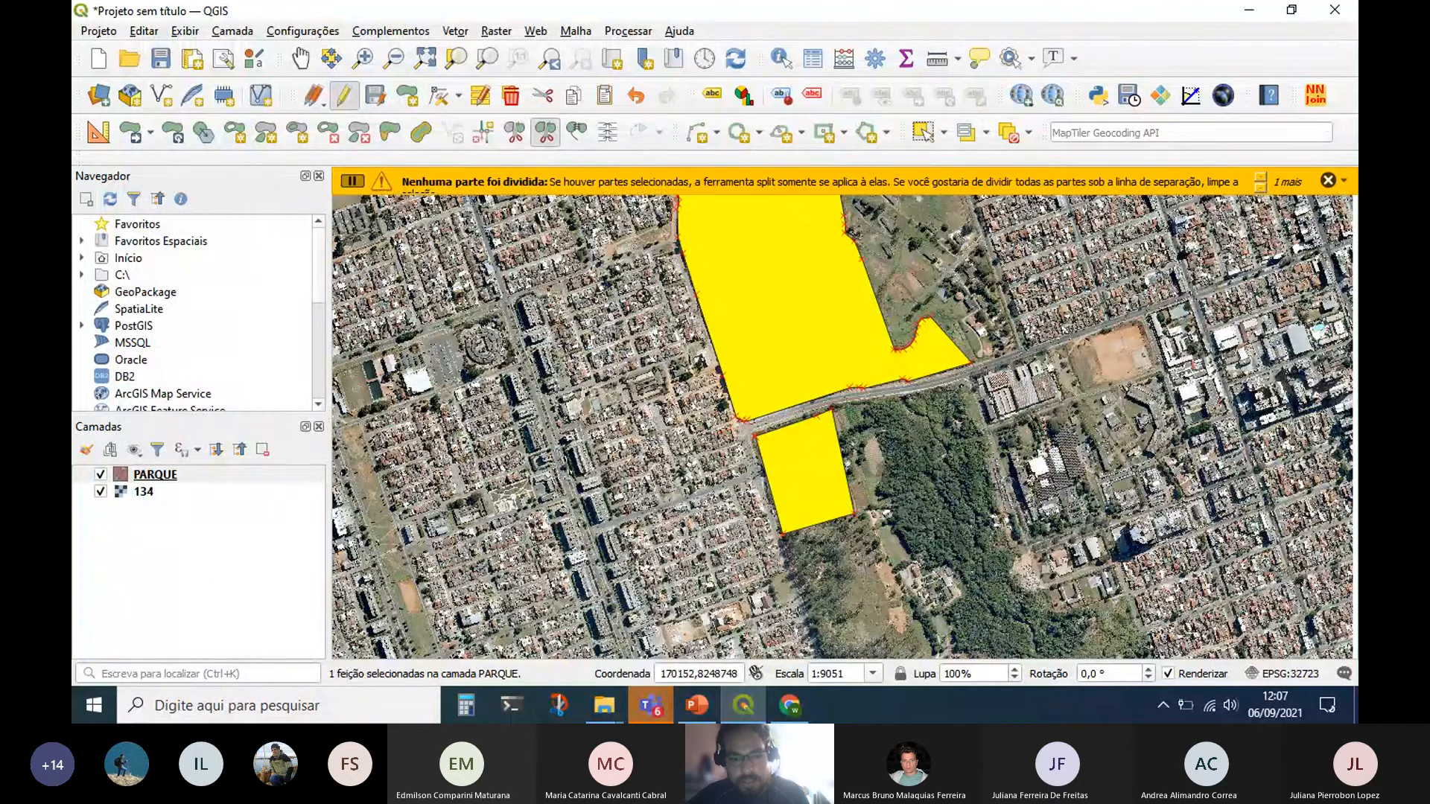
pyautogui.hotkey('ctrl', 'z')
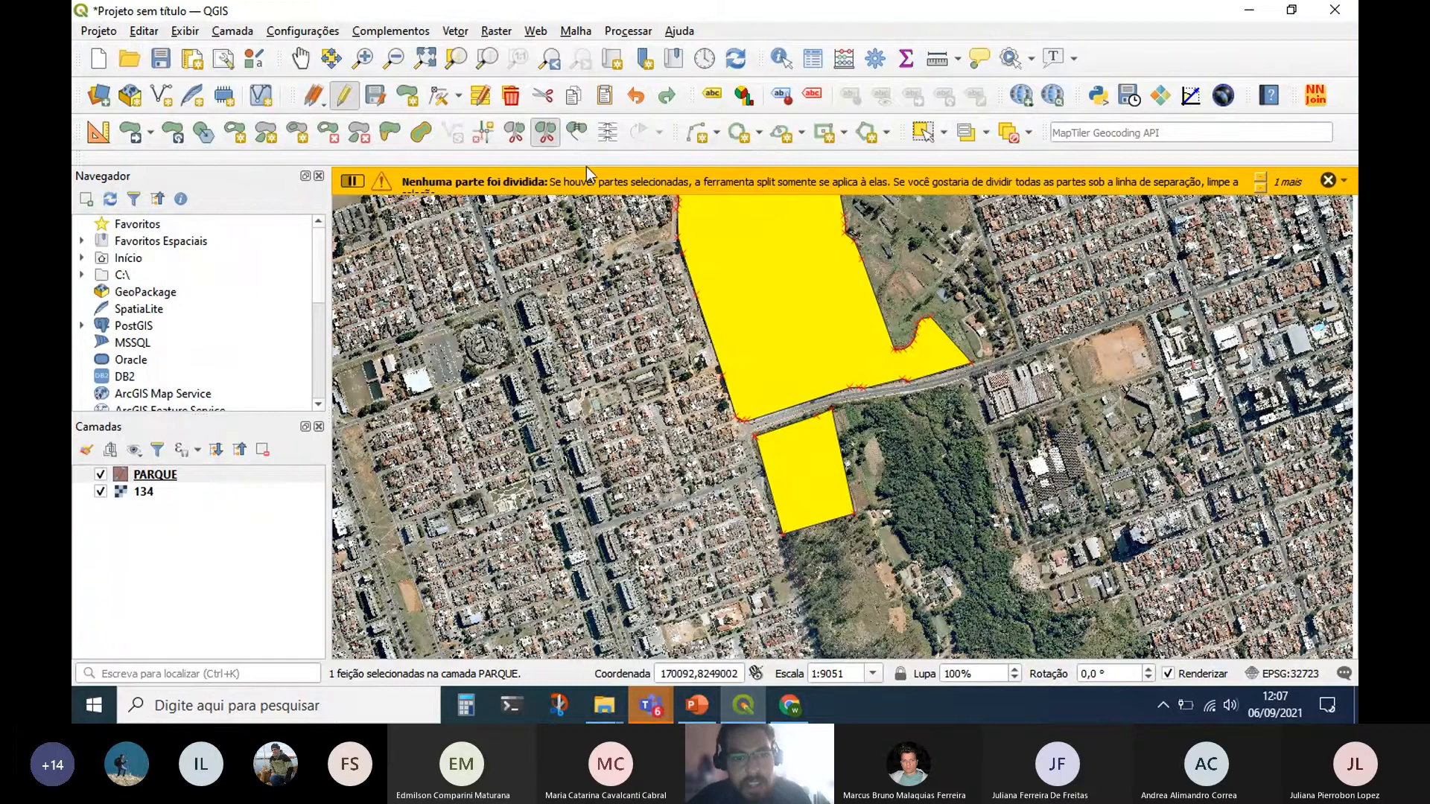
# Undo the remaining edits that added the plot south of the highway, leaving only the original park polygon.
pyautogui.click(523, 140)
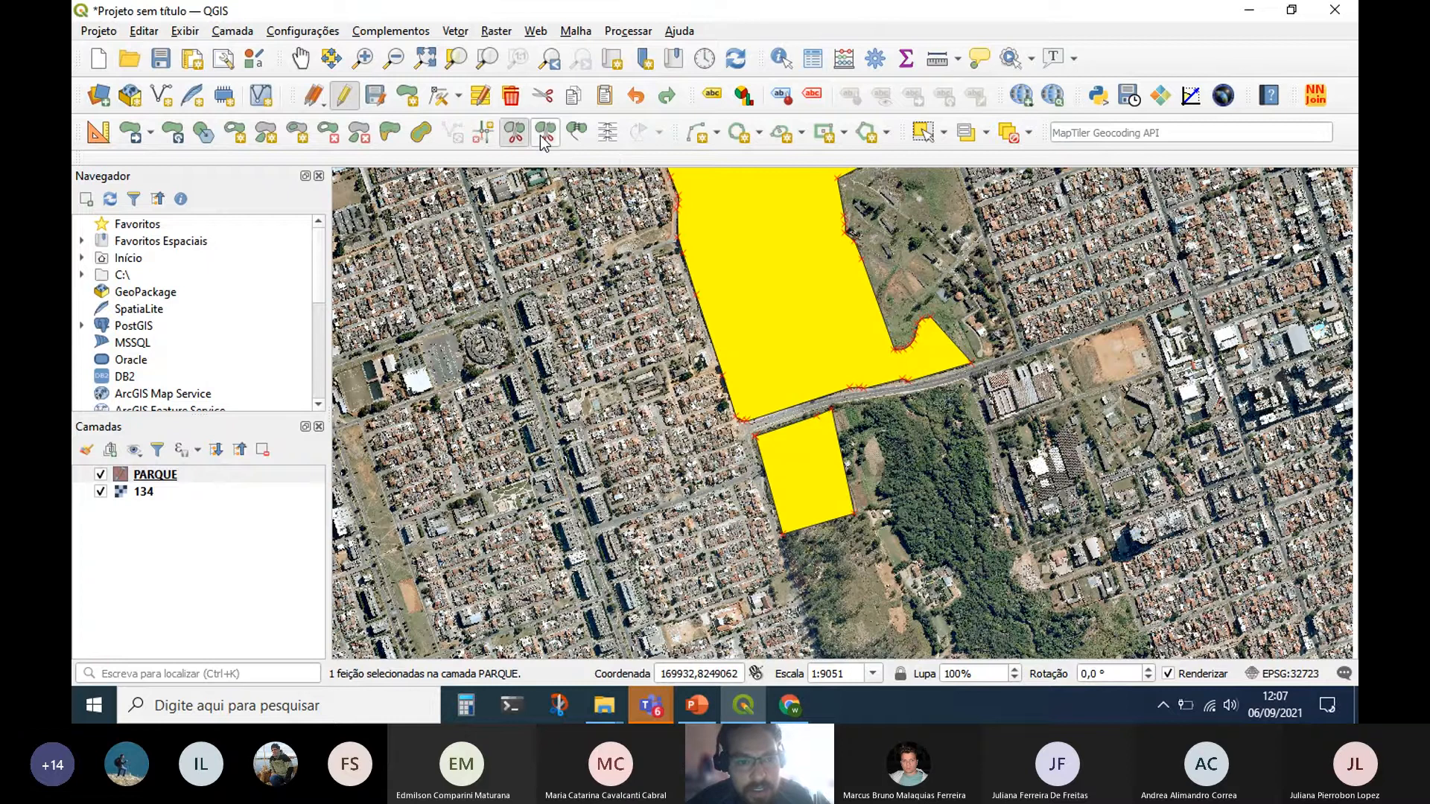
pyautogui.click(544, 138)
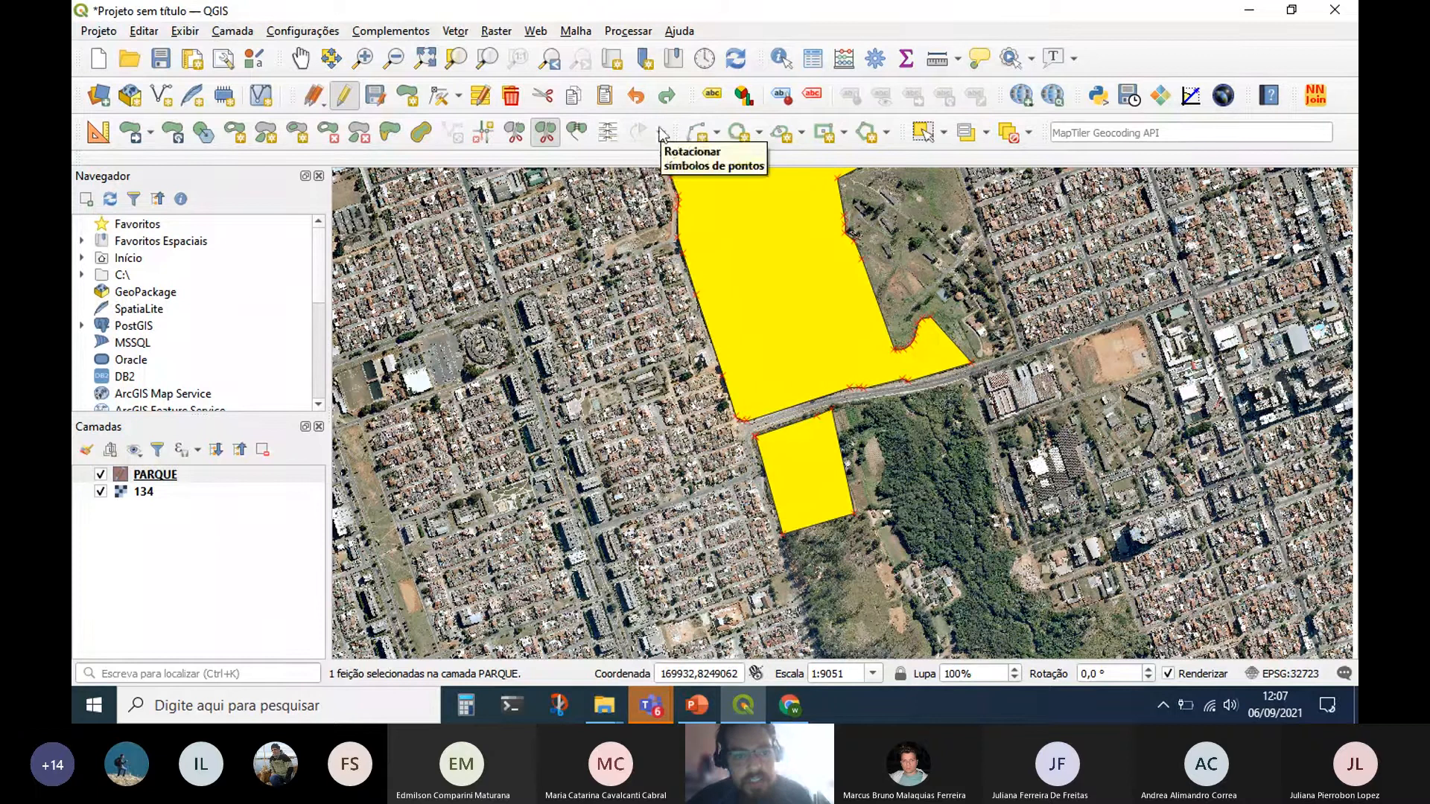
pyautogui.hotkey('ctrl', 'z')
pyautogui.hotkey('ctrl', 'z')
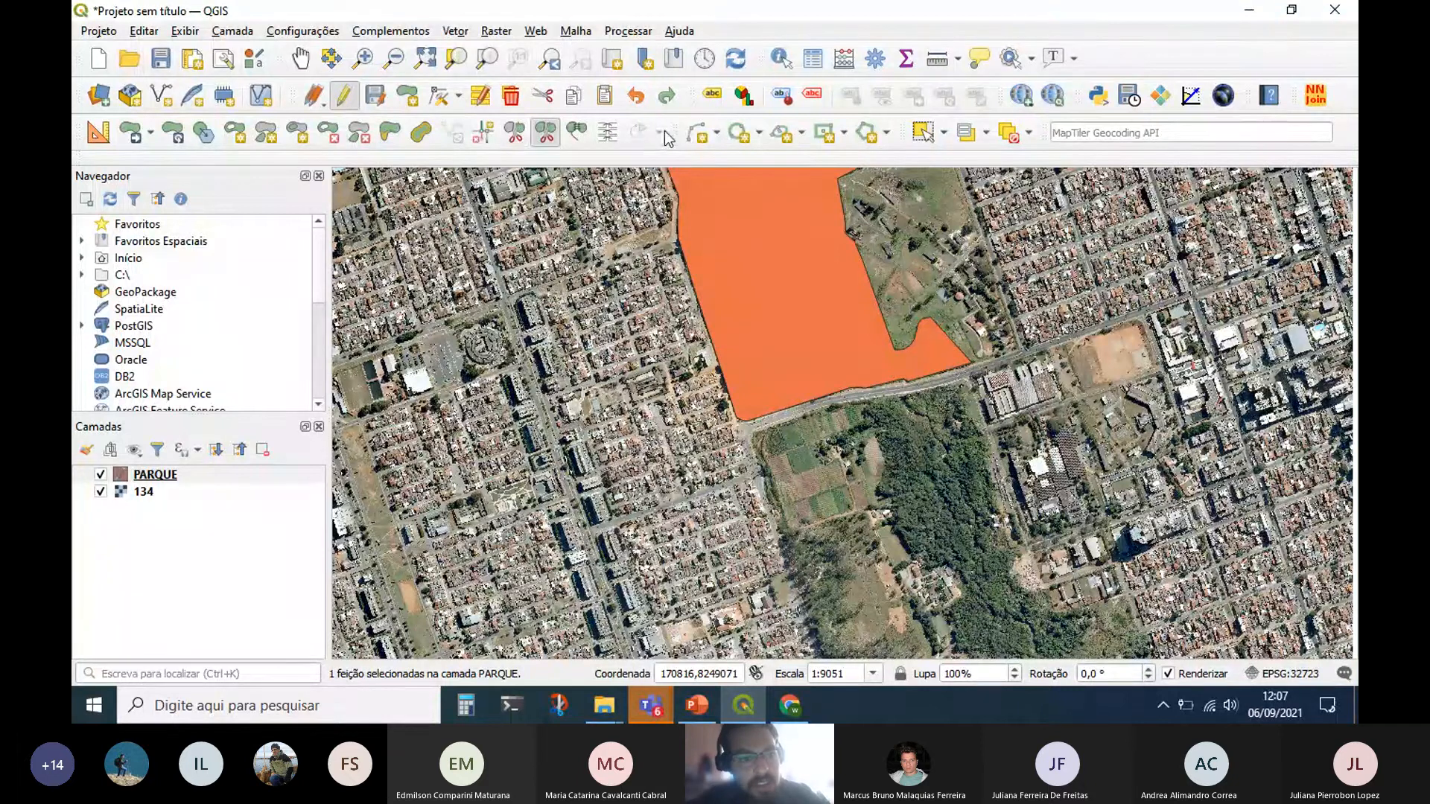
pyautogui.click(549, 137)
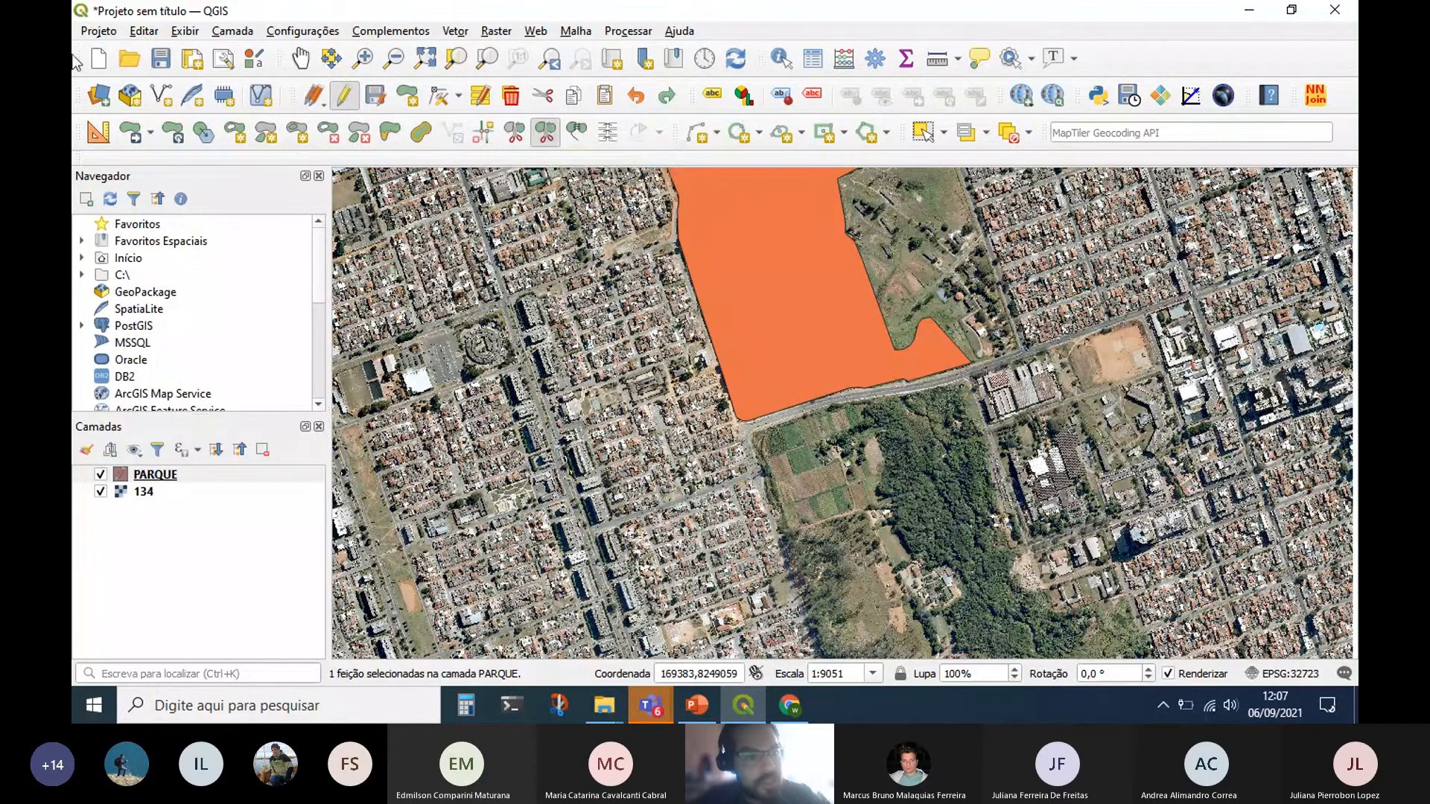
# Bring the whole park polygon into view, hide the PARQUE layer and examine the park area in the aerial image beneath it.
pyautogui.click(300, 58)
pyautogui.moveTo(682, 325); pyautogui.dragTo(551, 507)
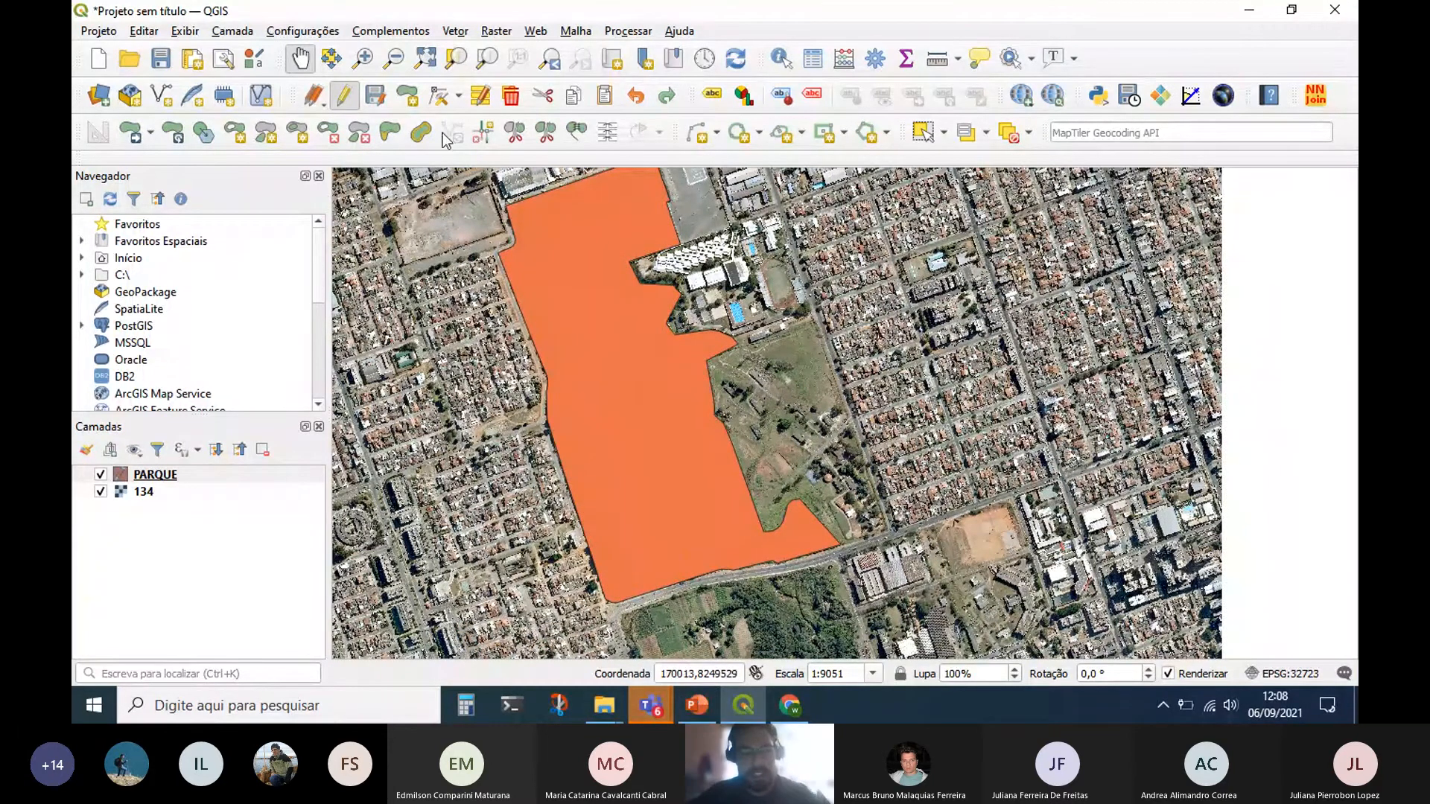
pyautogui.moveTo(844, 353); pyautogui.dragTo(819, 365)
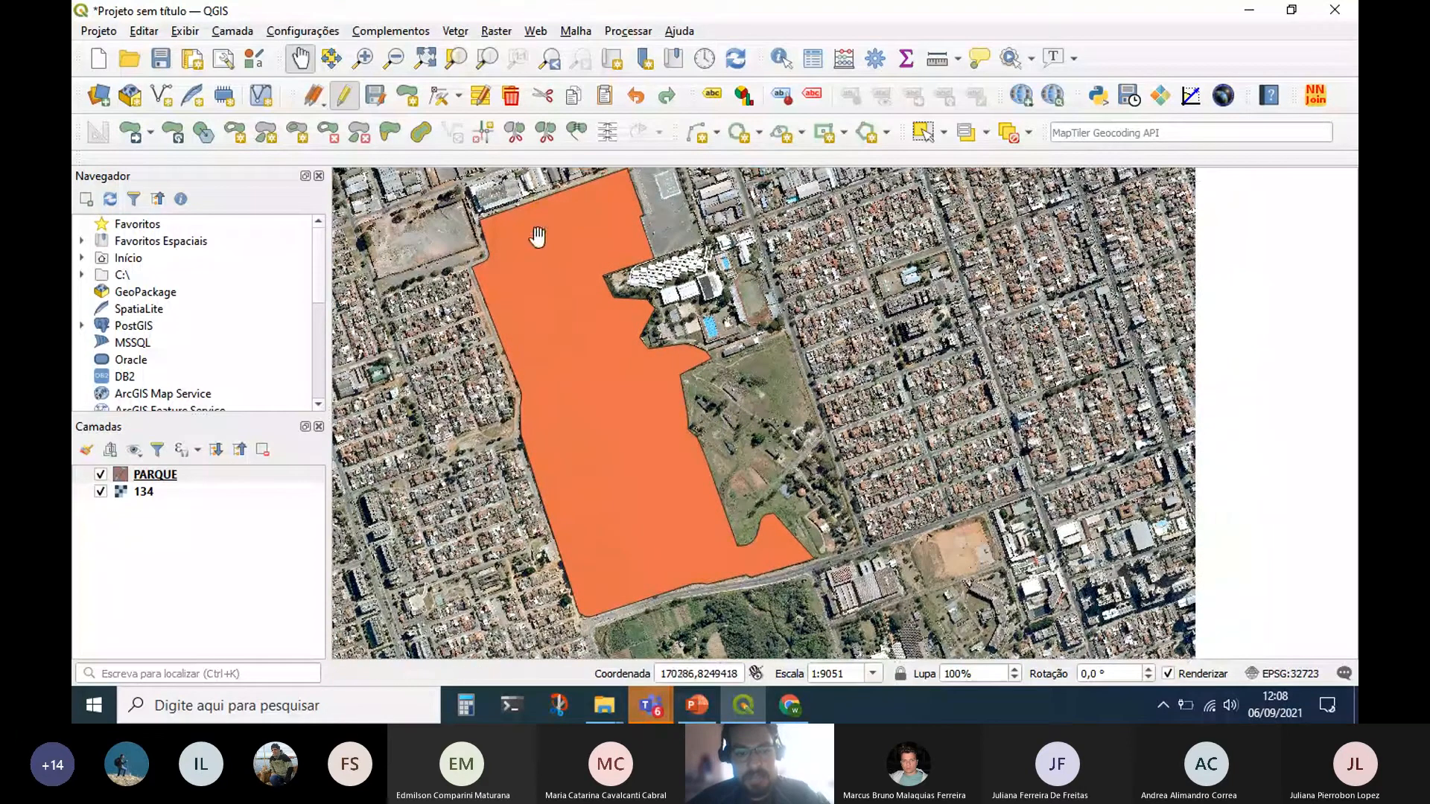
pyautogui.click(100, 474)
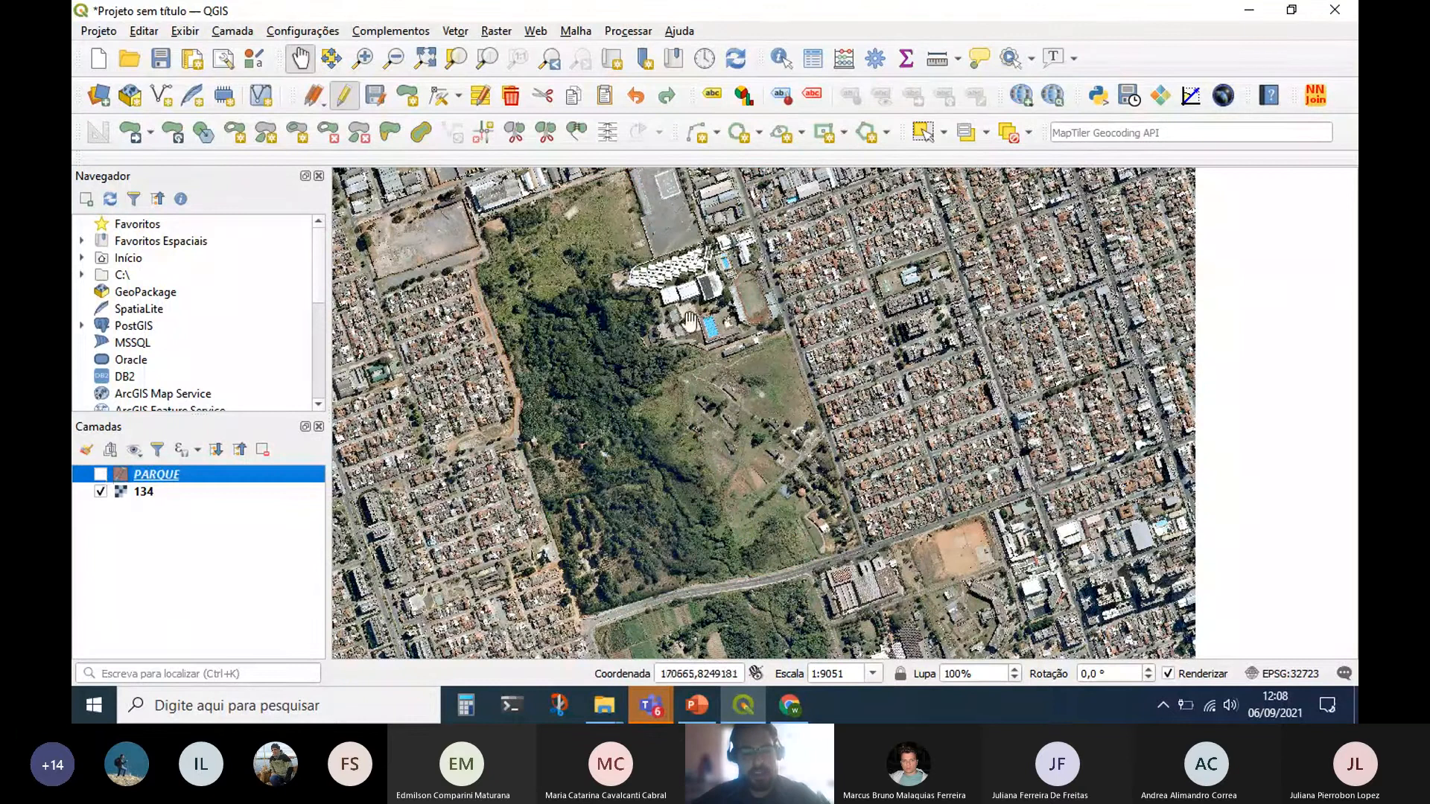
pyautogui.scroll(-1, 681, 359)
pyautogui.scroll(1, 682, 359)
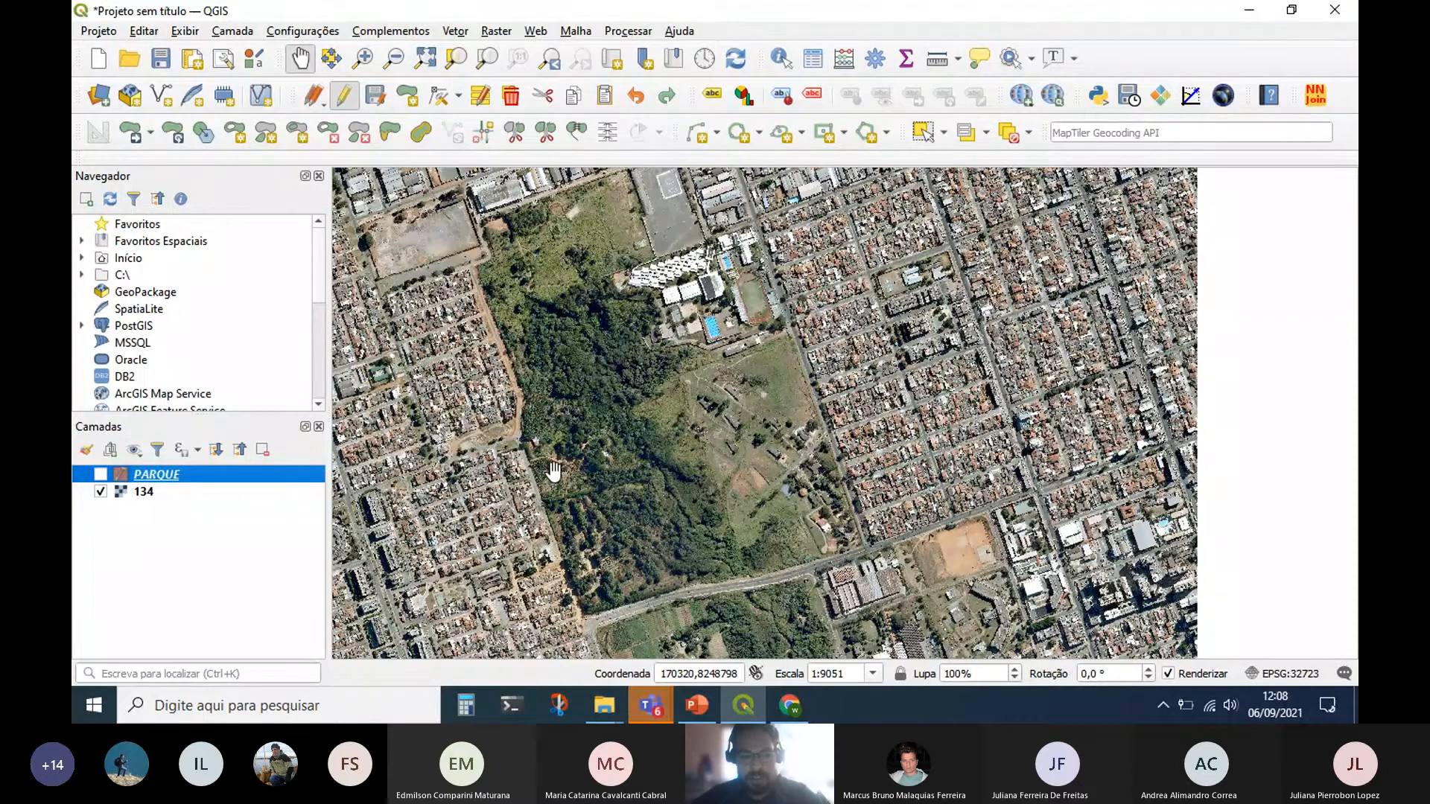
pyautogui.moveTo(552, 470); pyautogui.dragTo(511, 502)
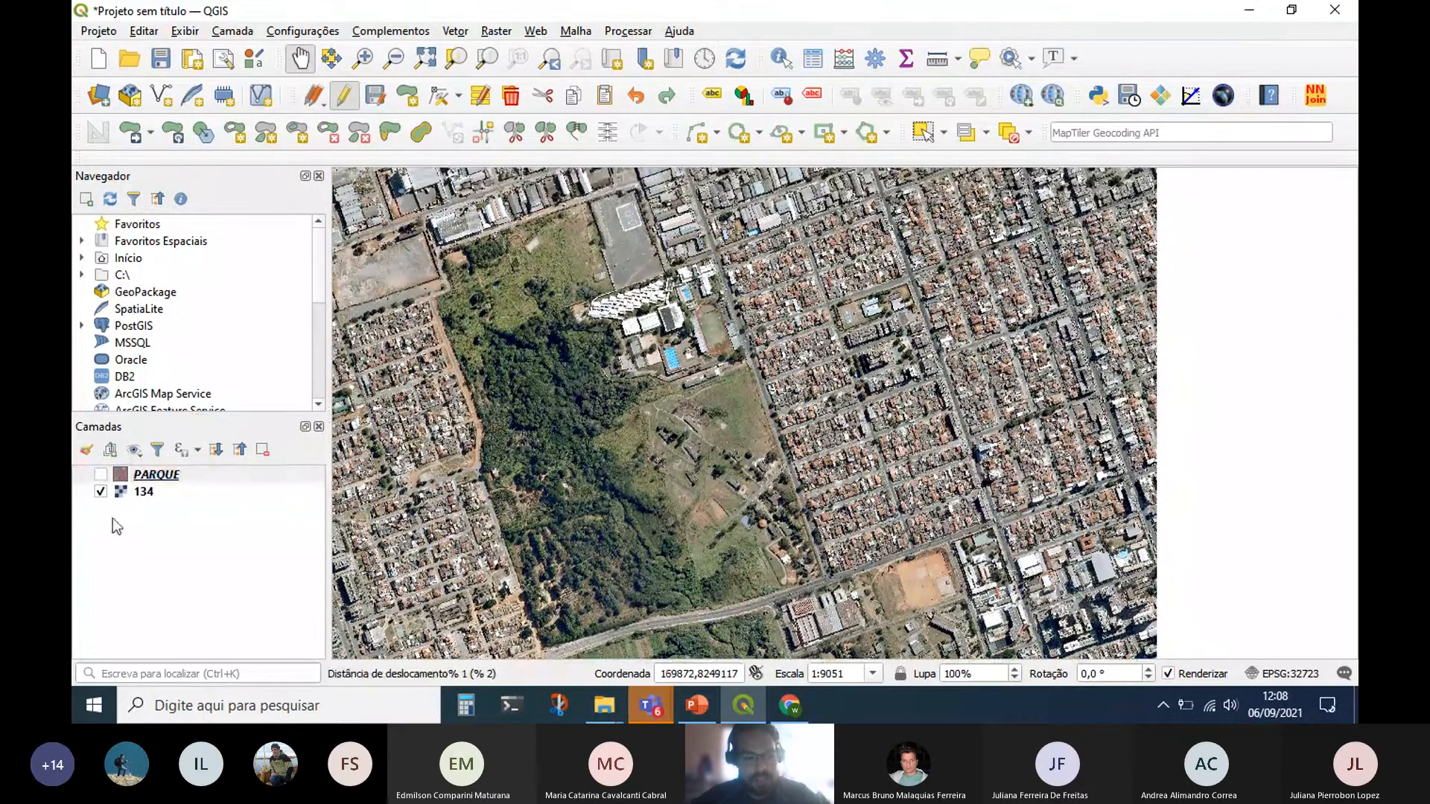
# Compare the park's vector and raster representations by displaying only the PARQUE layer and switching back to only the 134 image.
pyautogui.click(100, 491)
pyautogui.click(100, 474)
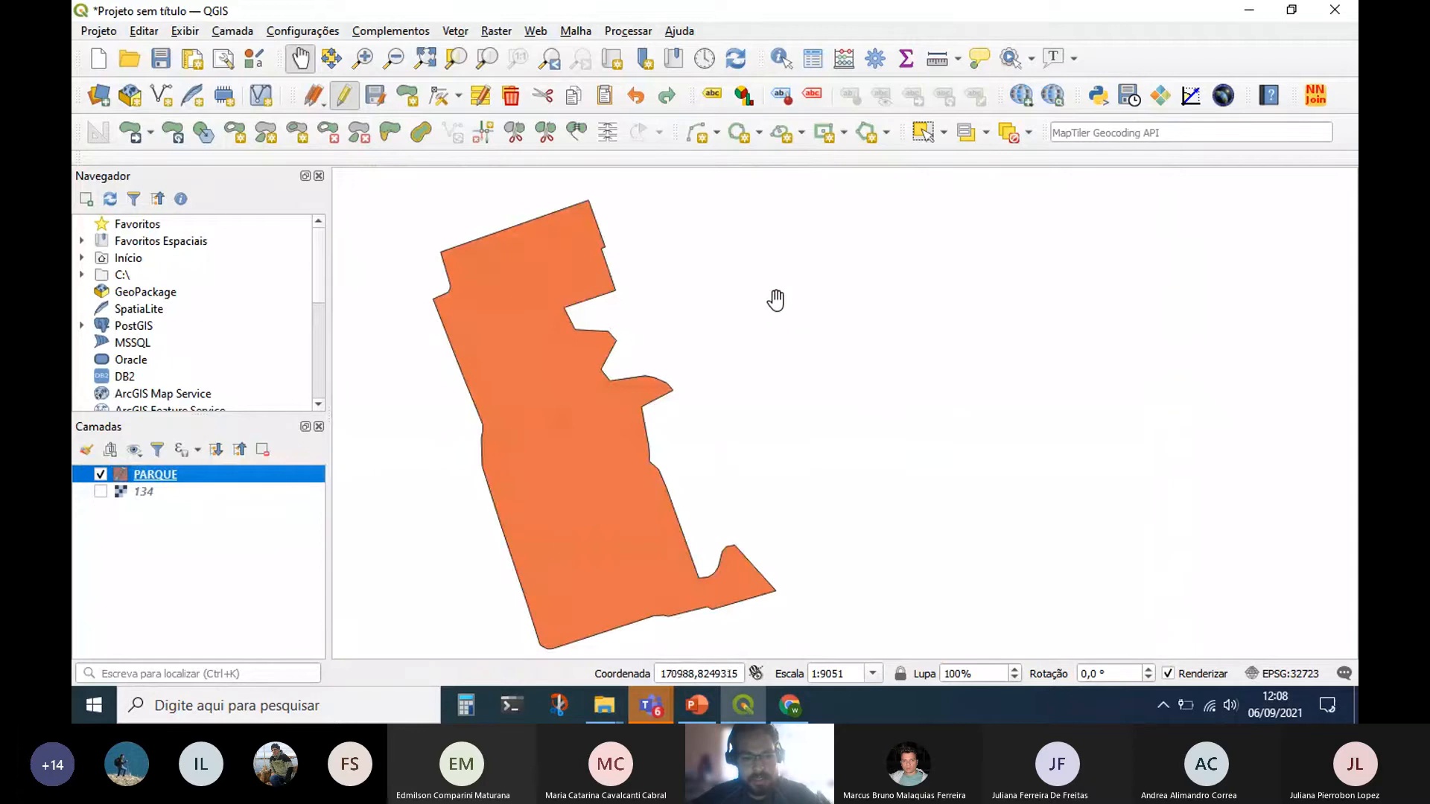
pyautogui.scroll(-1, 801, 332)
pyautogui.moveTo(762, 268); pyautogui.dragTo(733, 287)
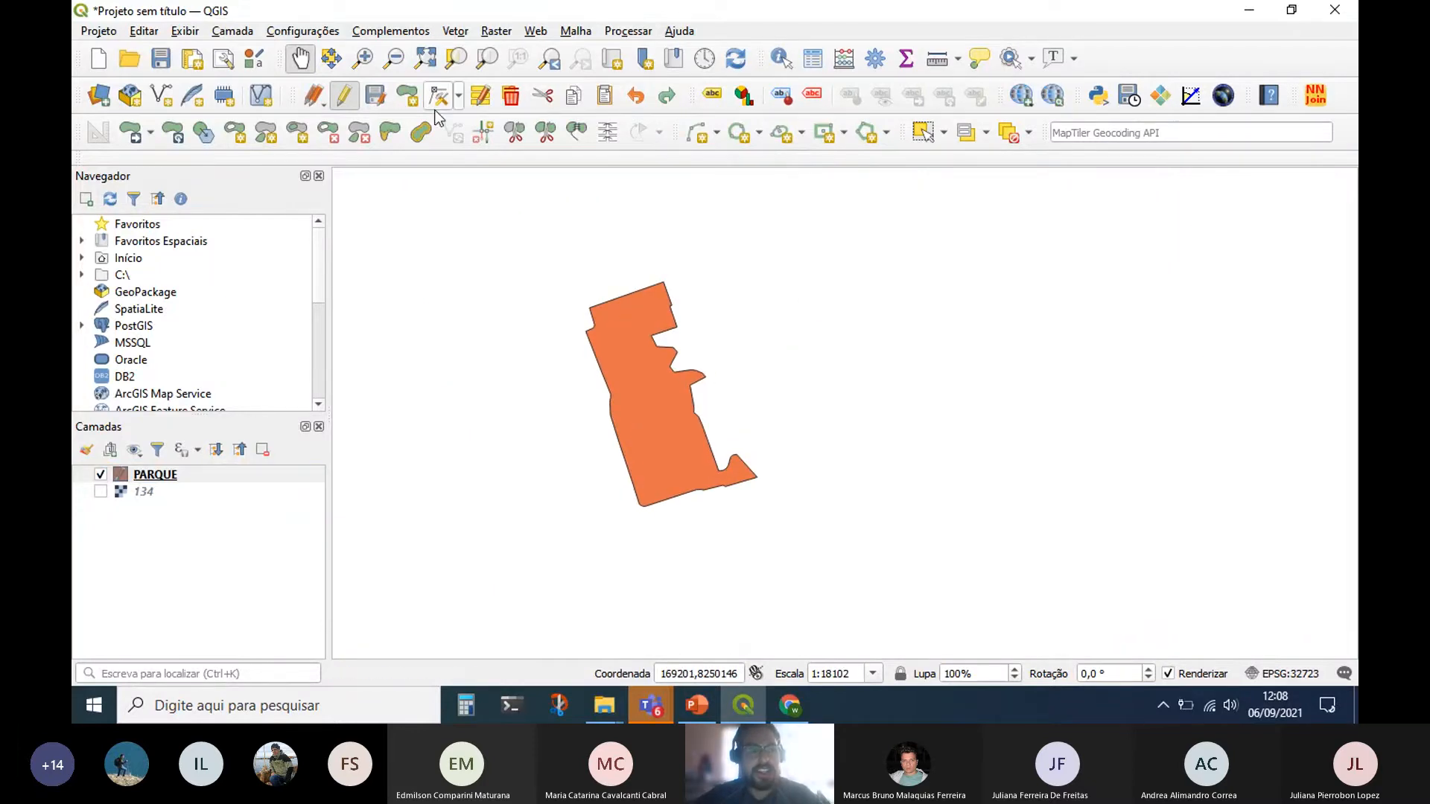
pyautogui.click(102, 494)
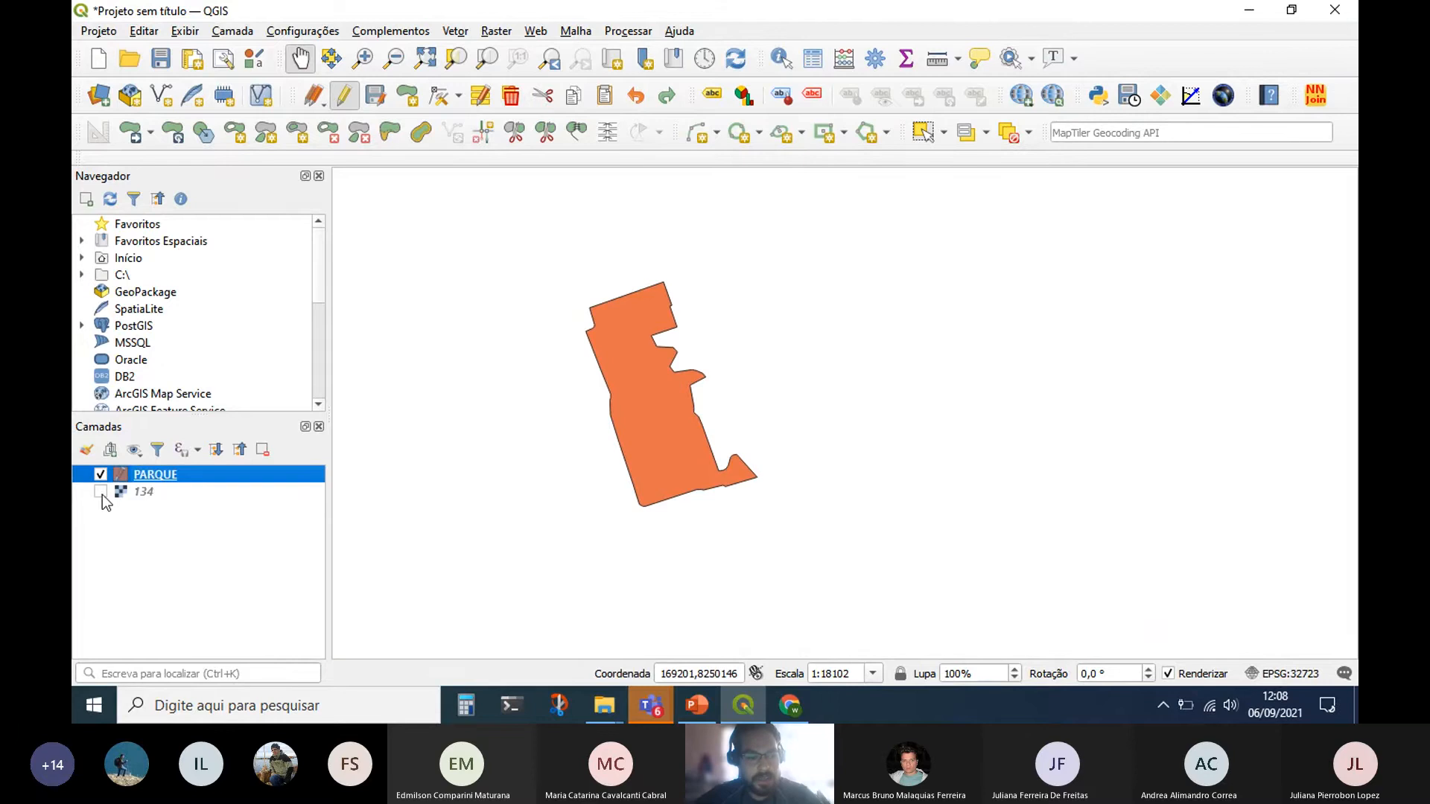
pyautogui.click(101, 492)
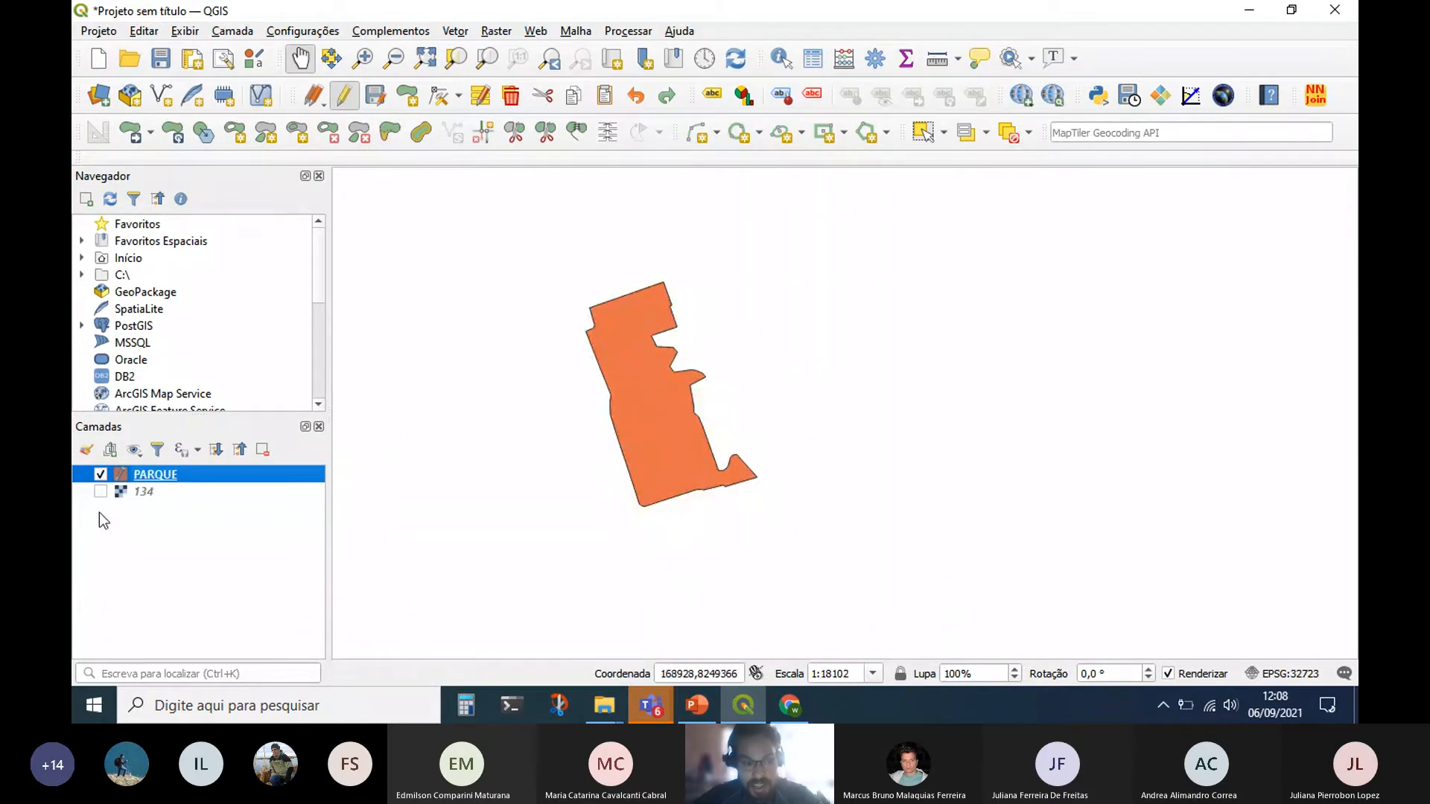
pyautogui.click(100, 474)
pyautogui.click(101, 492)
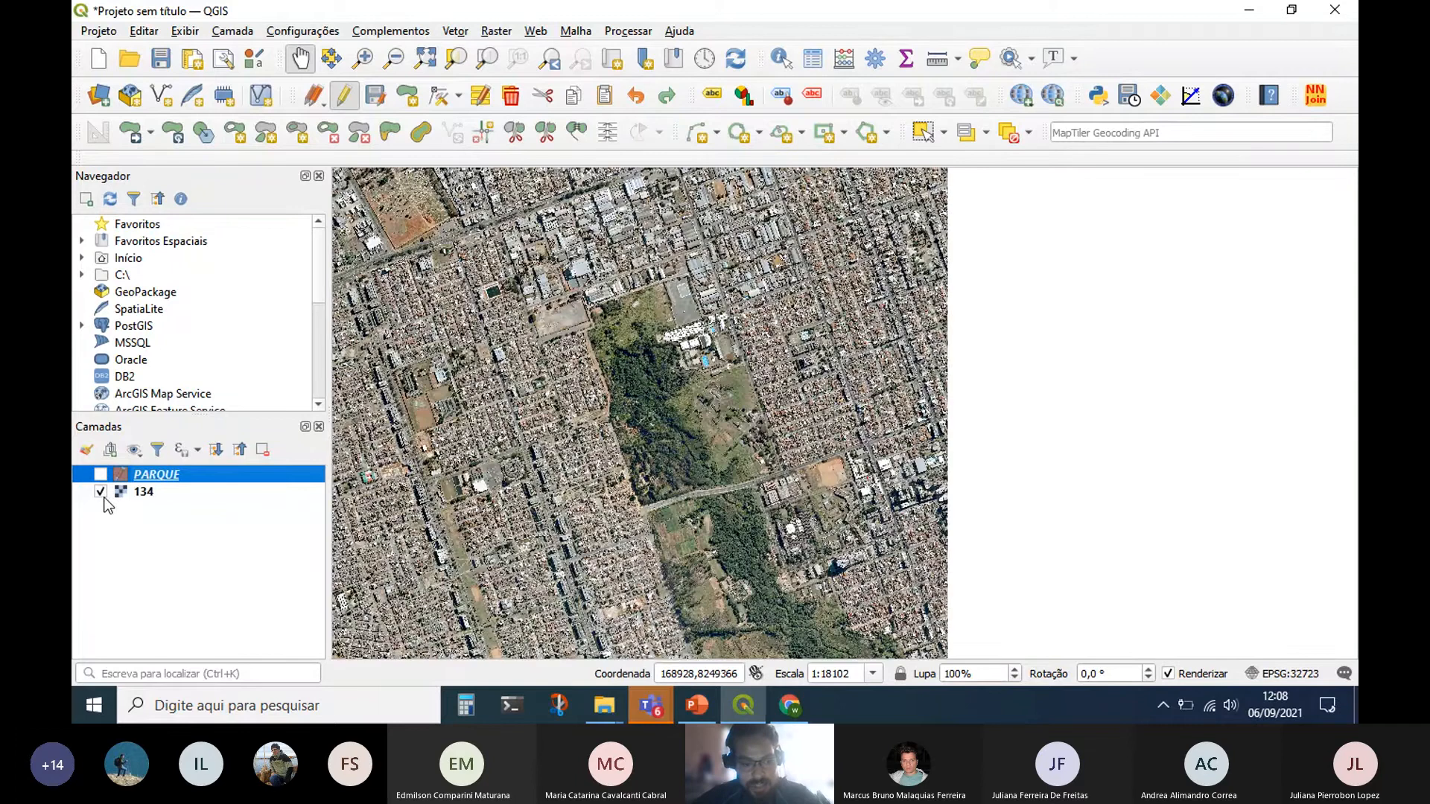
# Zoom in on the park in the 134 image, and present the "Editando Camada Vetorial" slides 10 to 12 in PowerPoint.
pyautogui.click(362, 58)
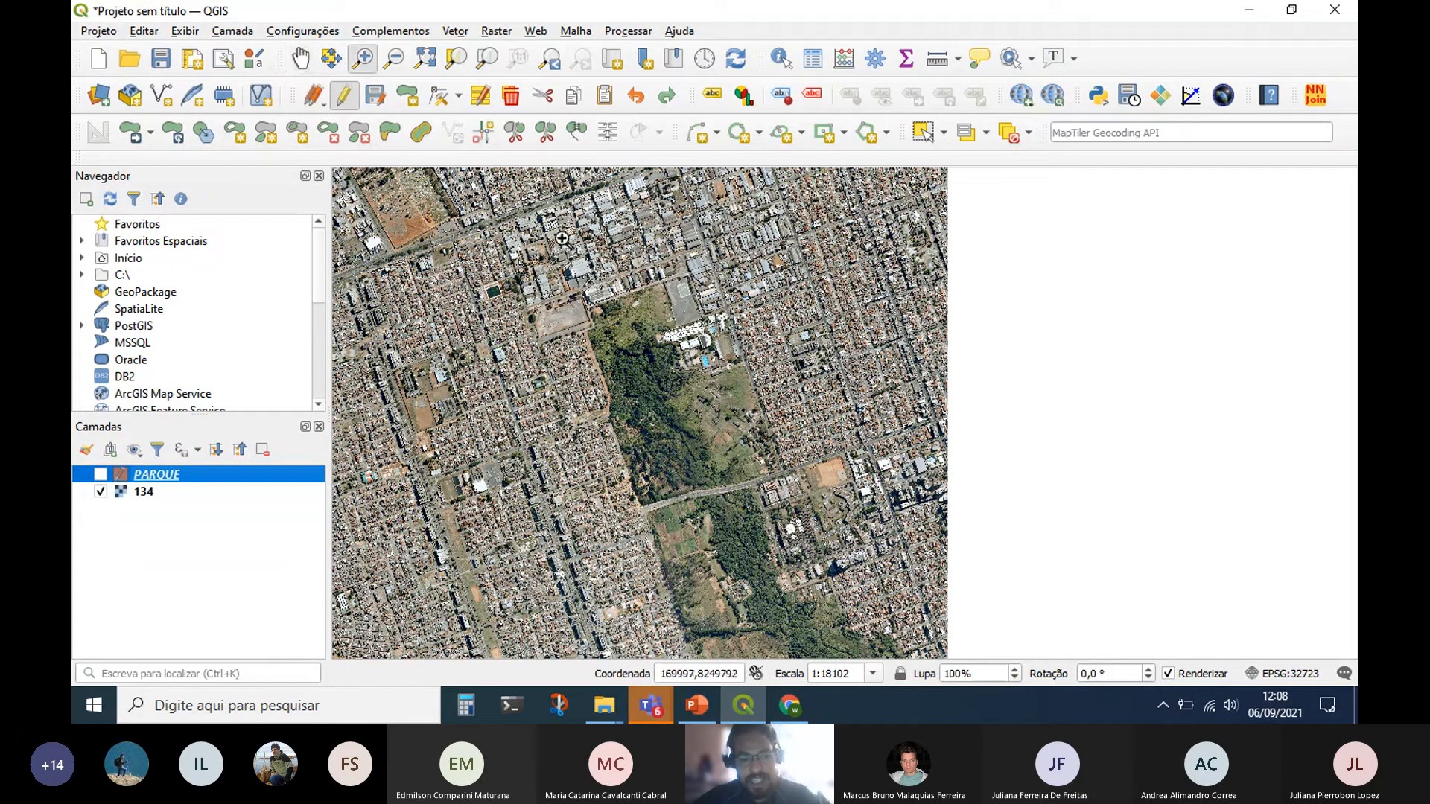
pyautogui.moveTo(564, 236); pyautogui.dragTo(769, 522)
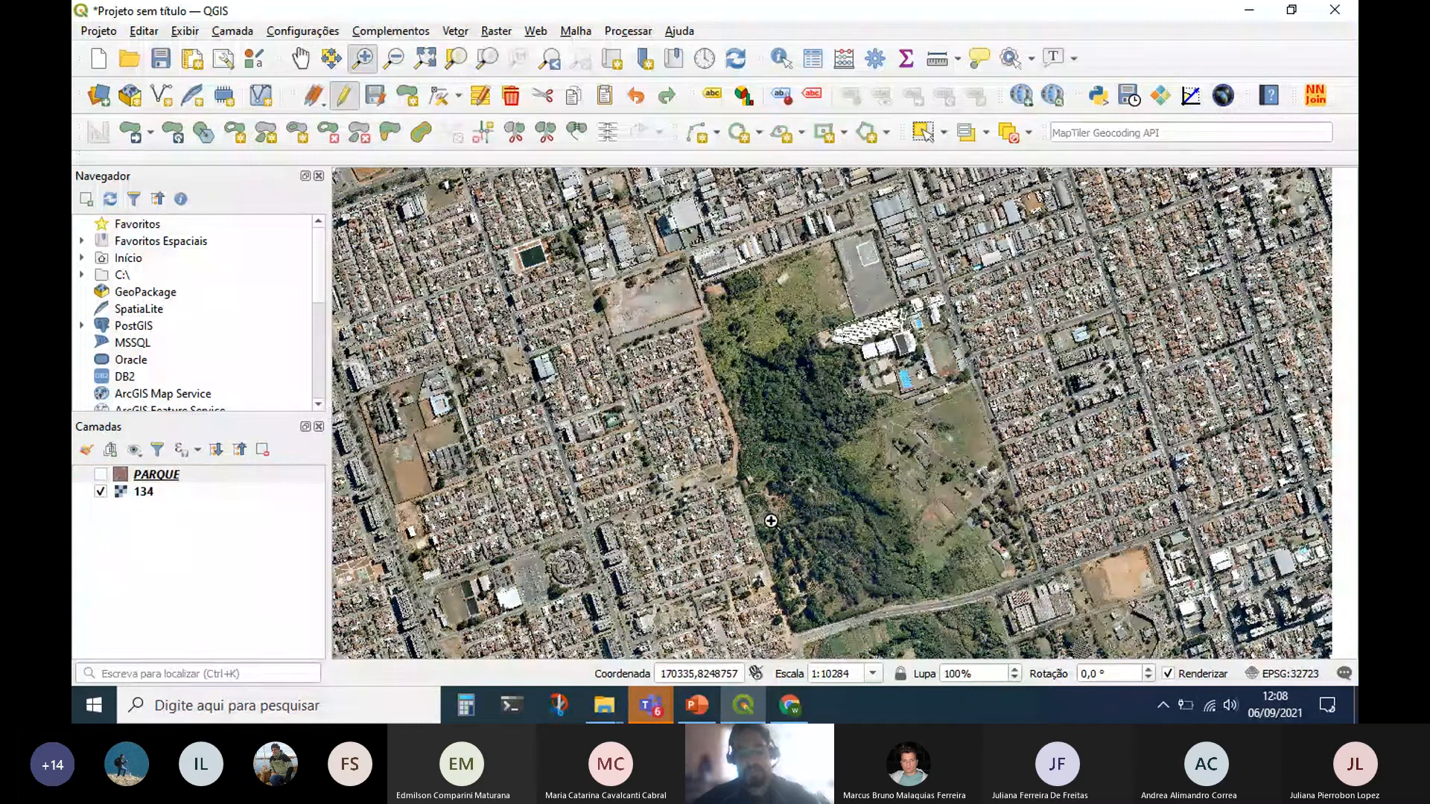
pyautogui.click(696, 705)
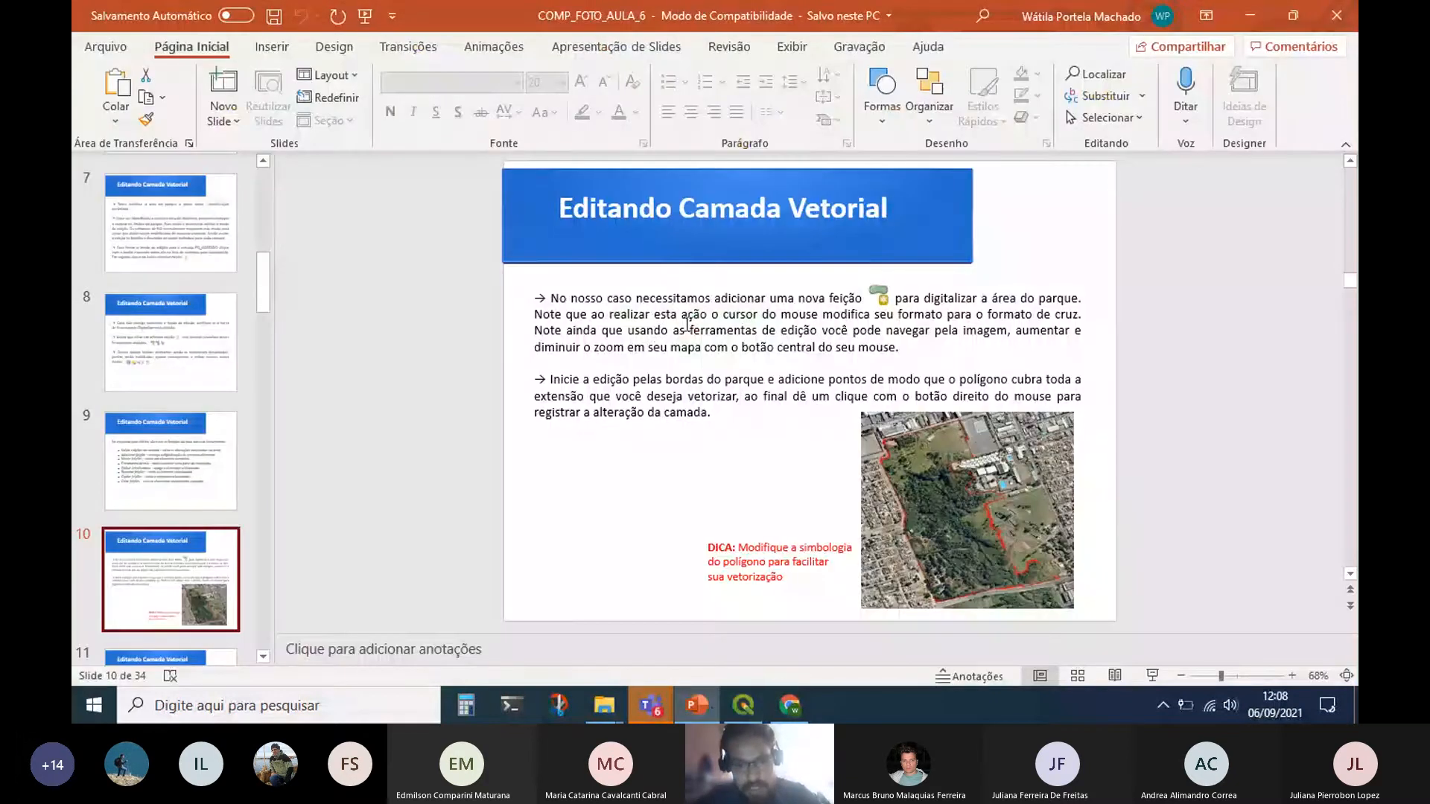
pyautogui.click(1152, 675)
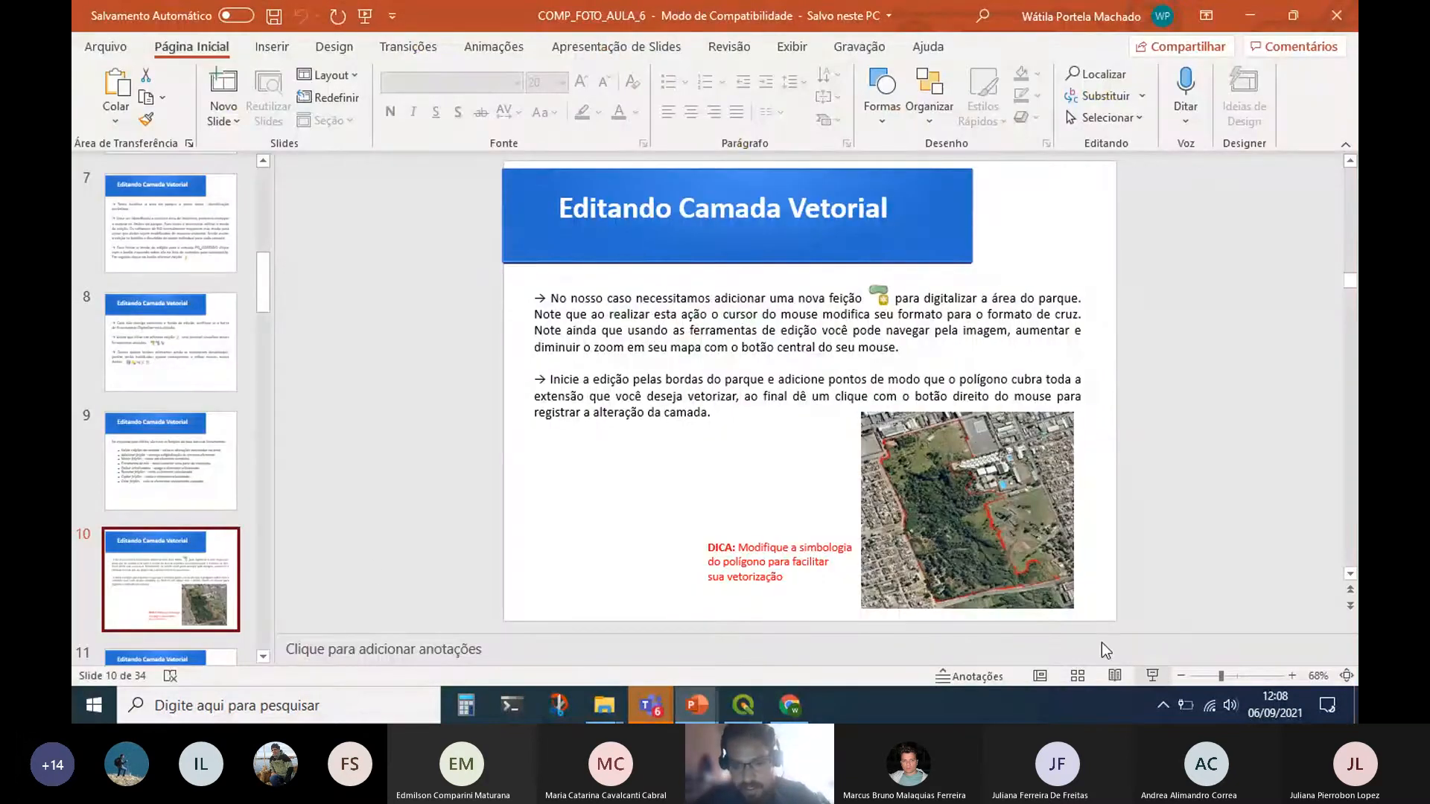
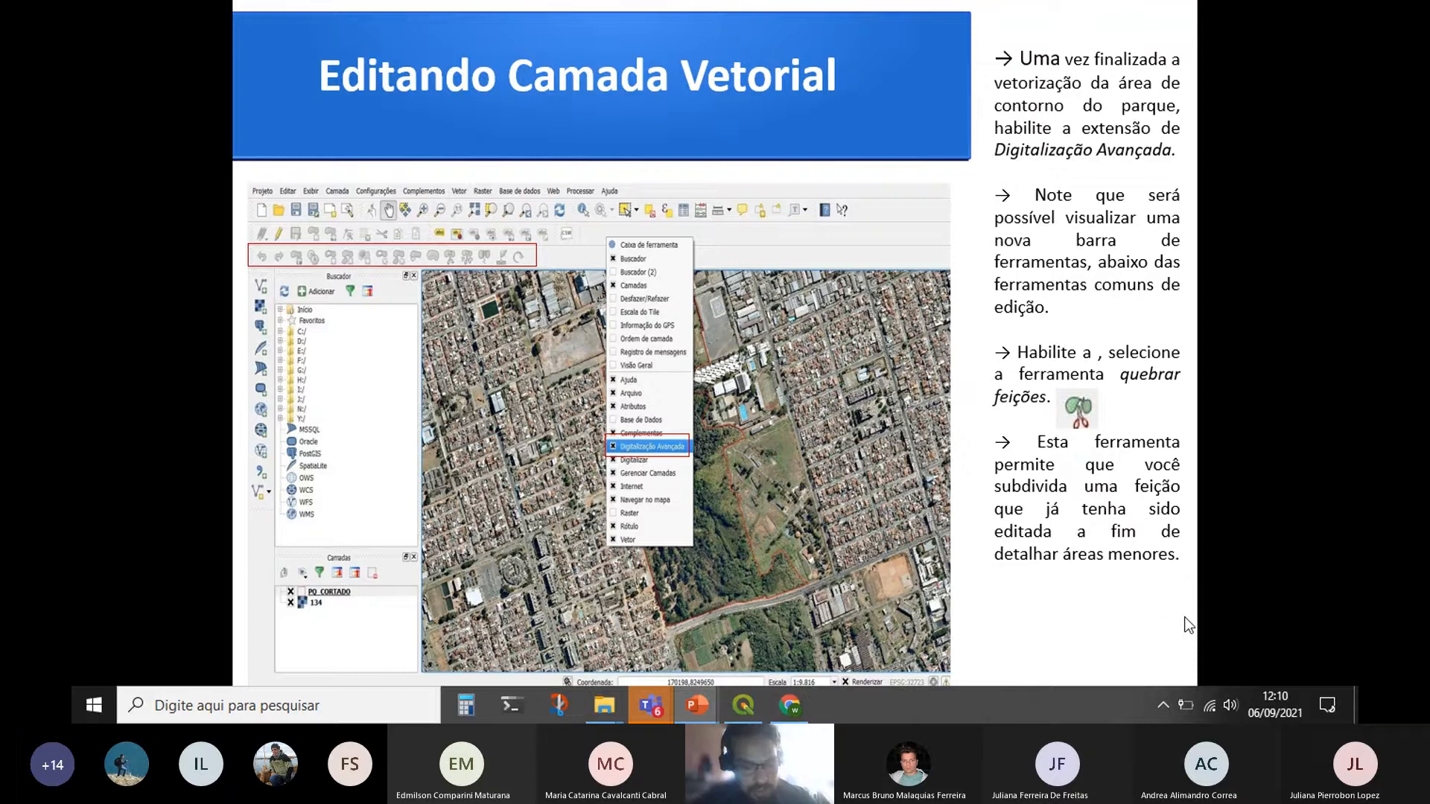
pyautogui.press('Escape')
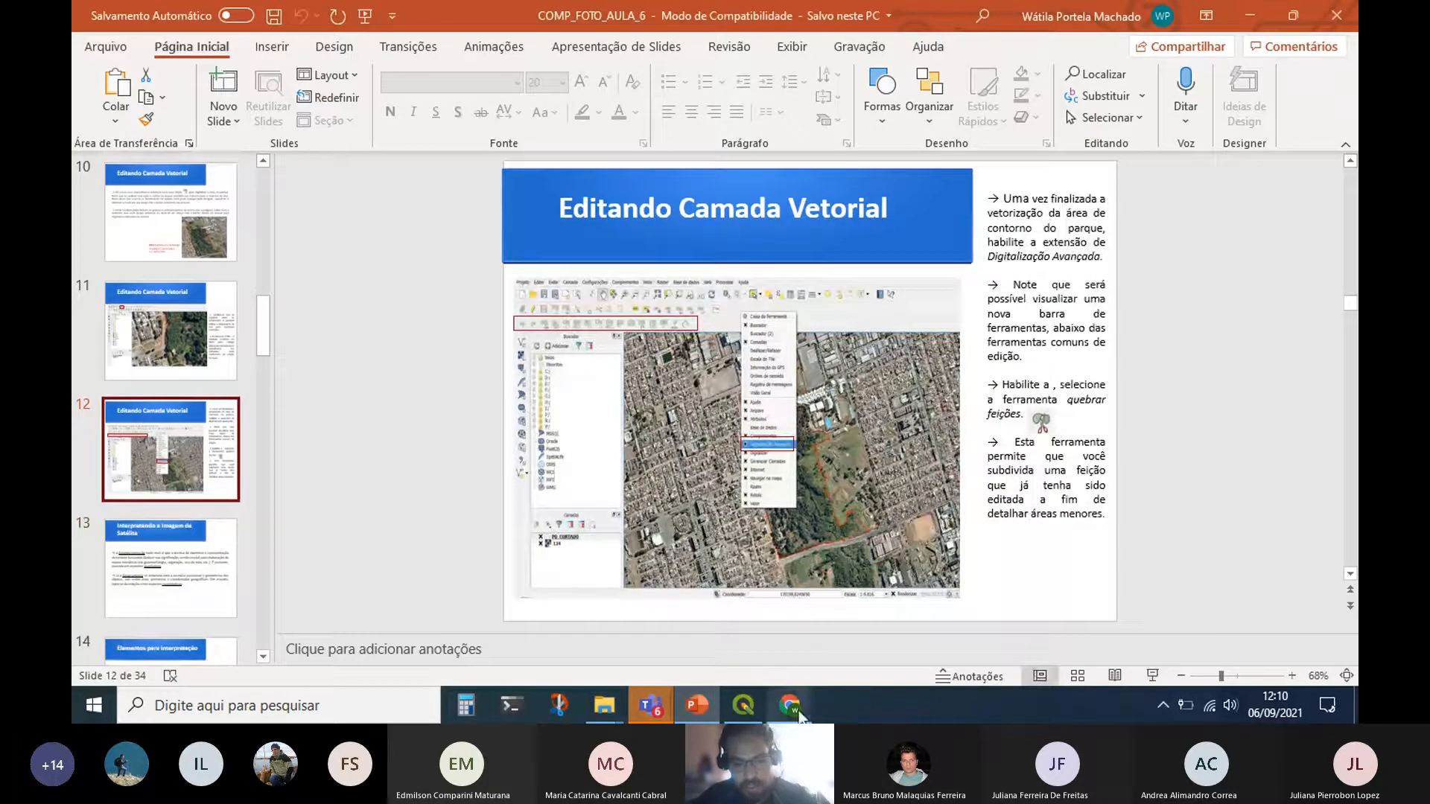
# Switch back to QGIS, show the PARQUE layer over the image and bring the area south of the highway into view.
pyautogui.click(737, 709)
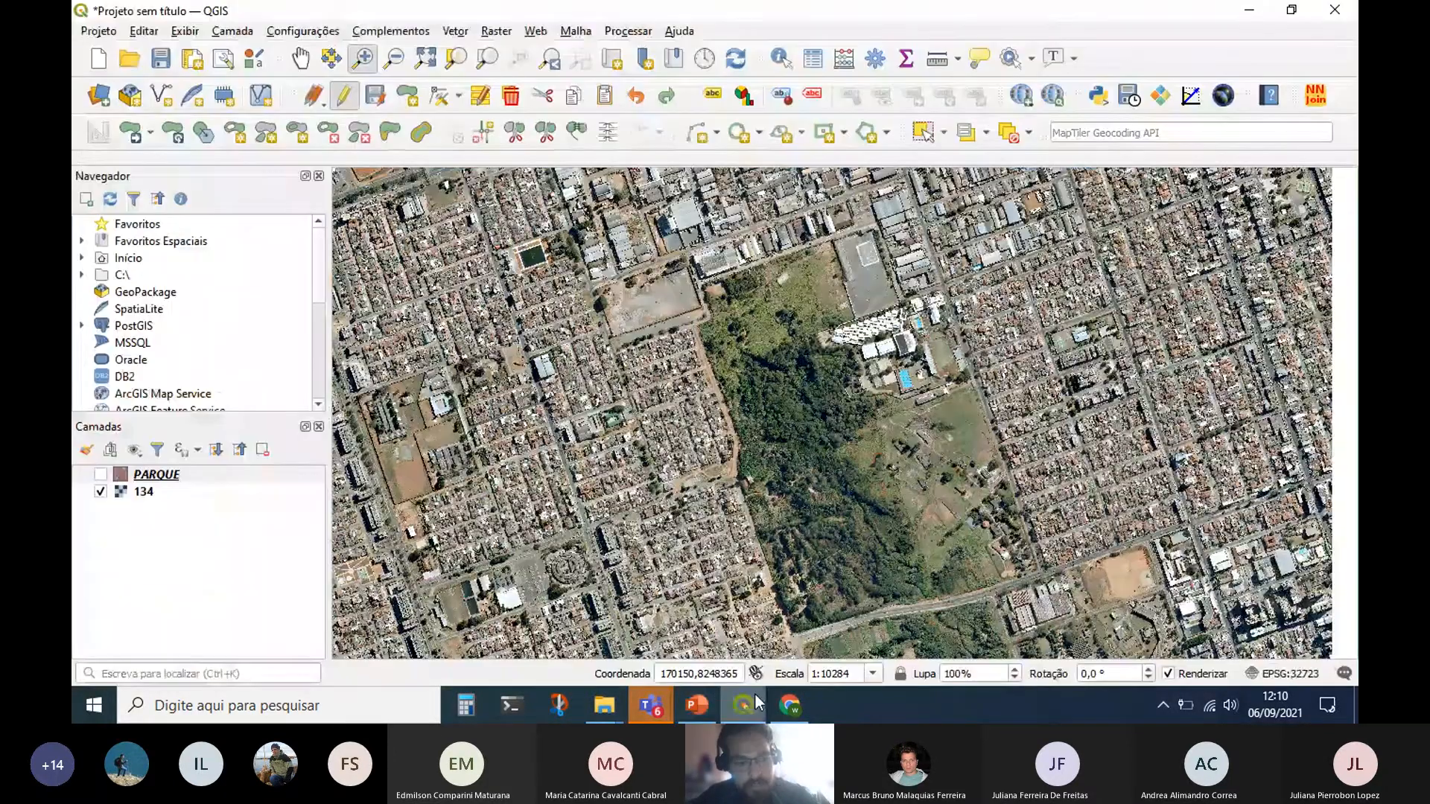
pyautogui.click(100, 475)
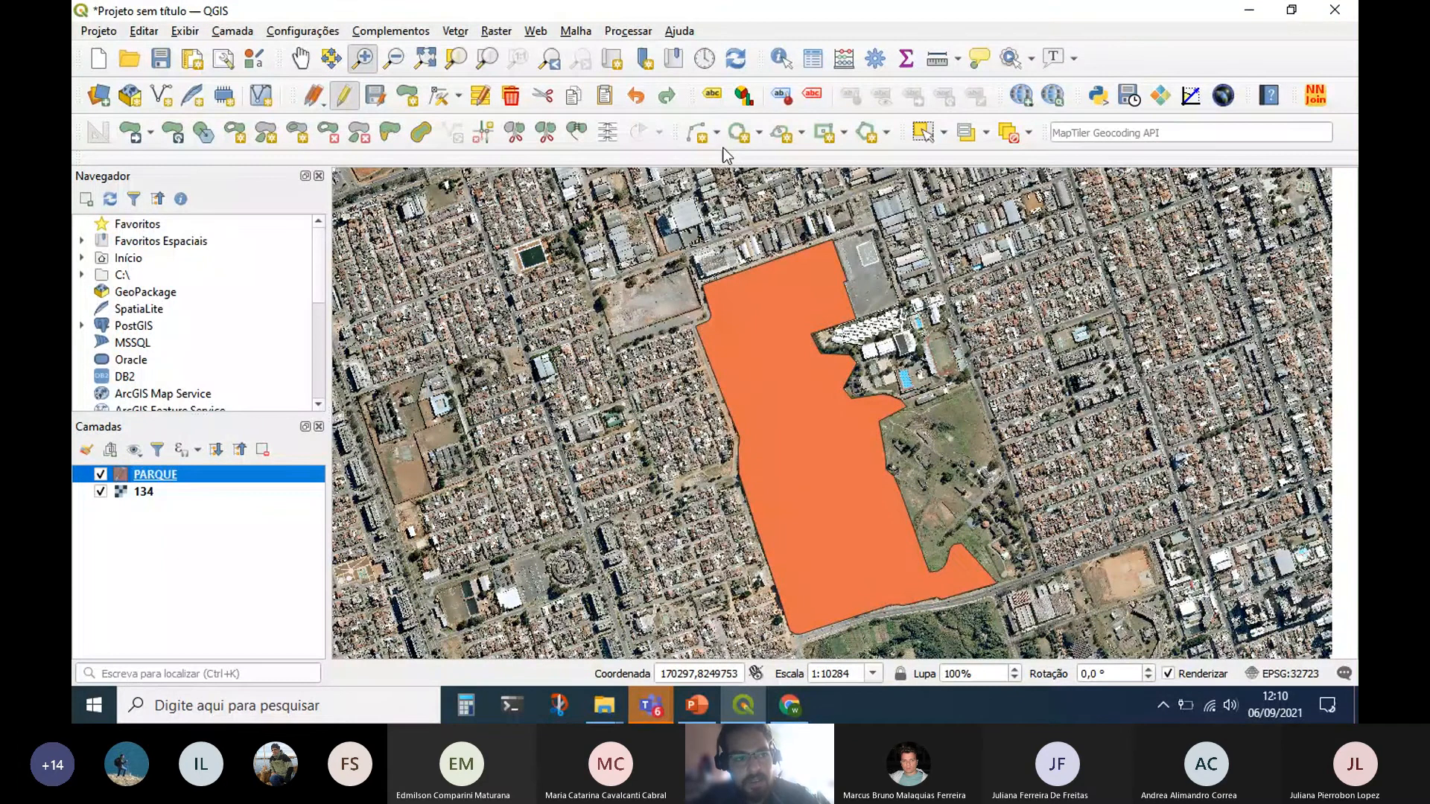
pyautogui.click(300, 58)
pyautogui.moveTo(891, 546); pyautogui.dragTo(873, 421)
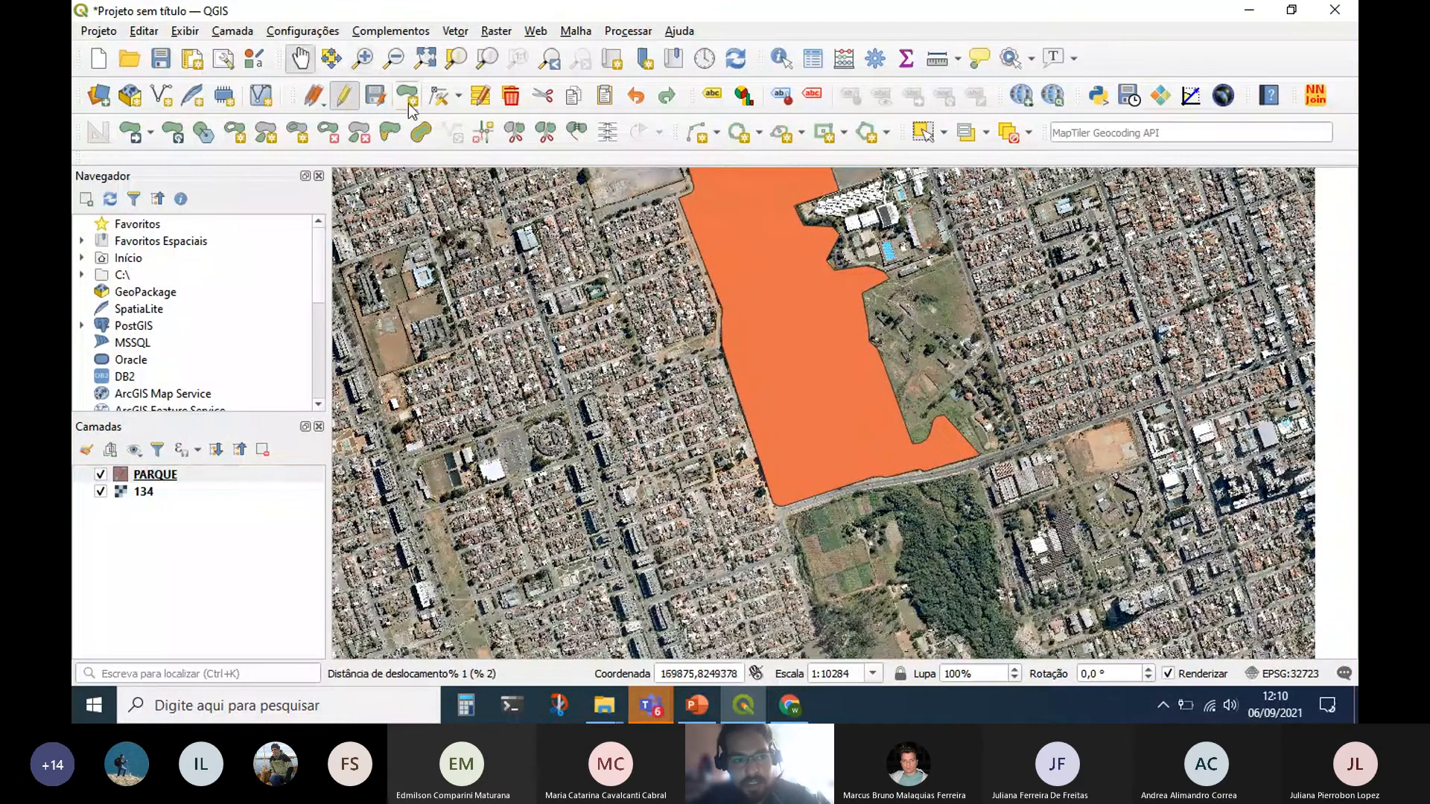
# Digitize the rectangular plot just south of the highway as a new PARQUE polygon, leaving its id empty.
pyautogui.click(408, 101)
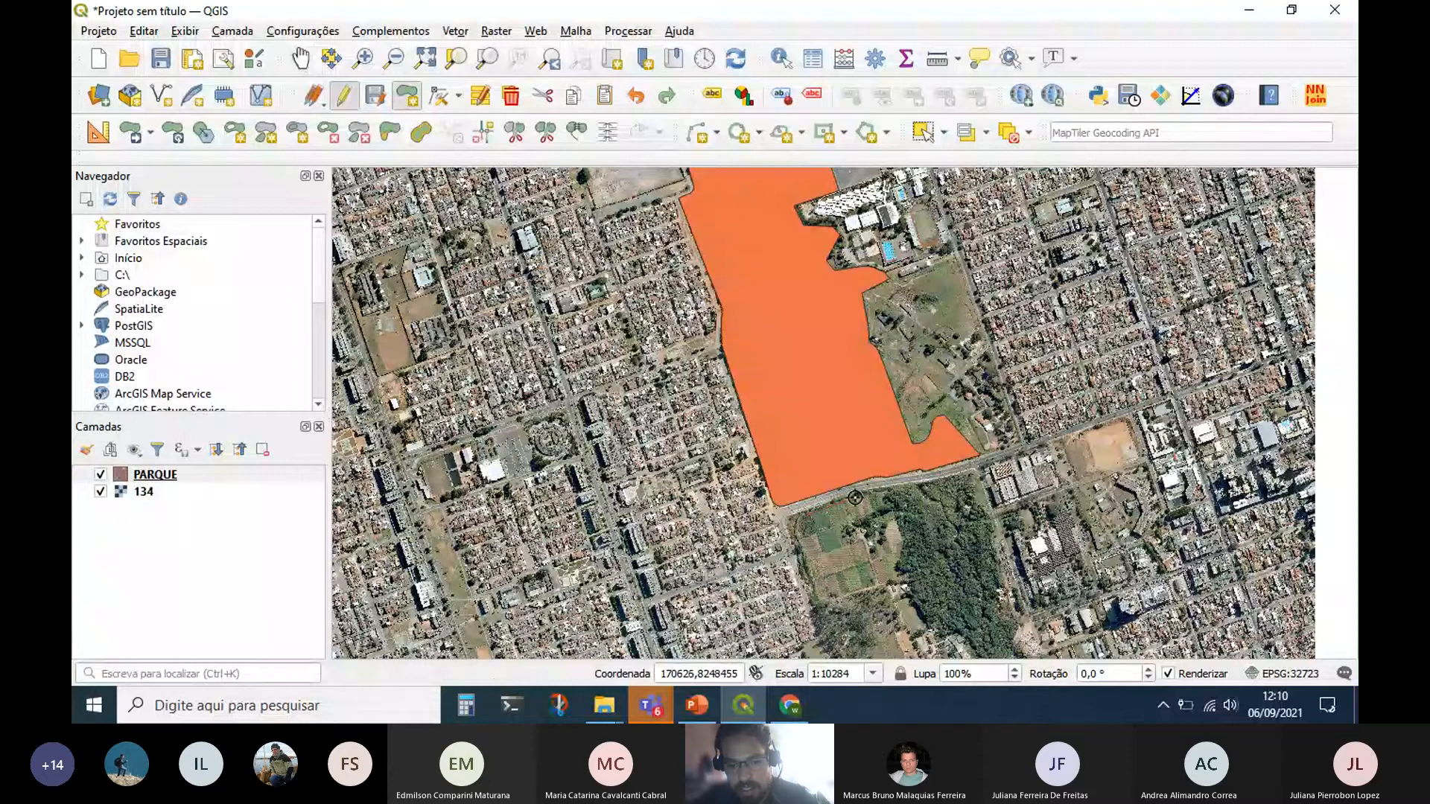
pyautogui.click(855, 497)
pyautogui.click(873, 592)
pyautogui.click(819, 605)
pyautogui.rightClick(819, 605)
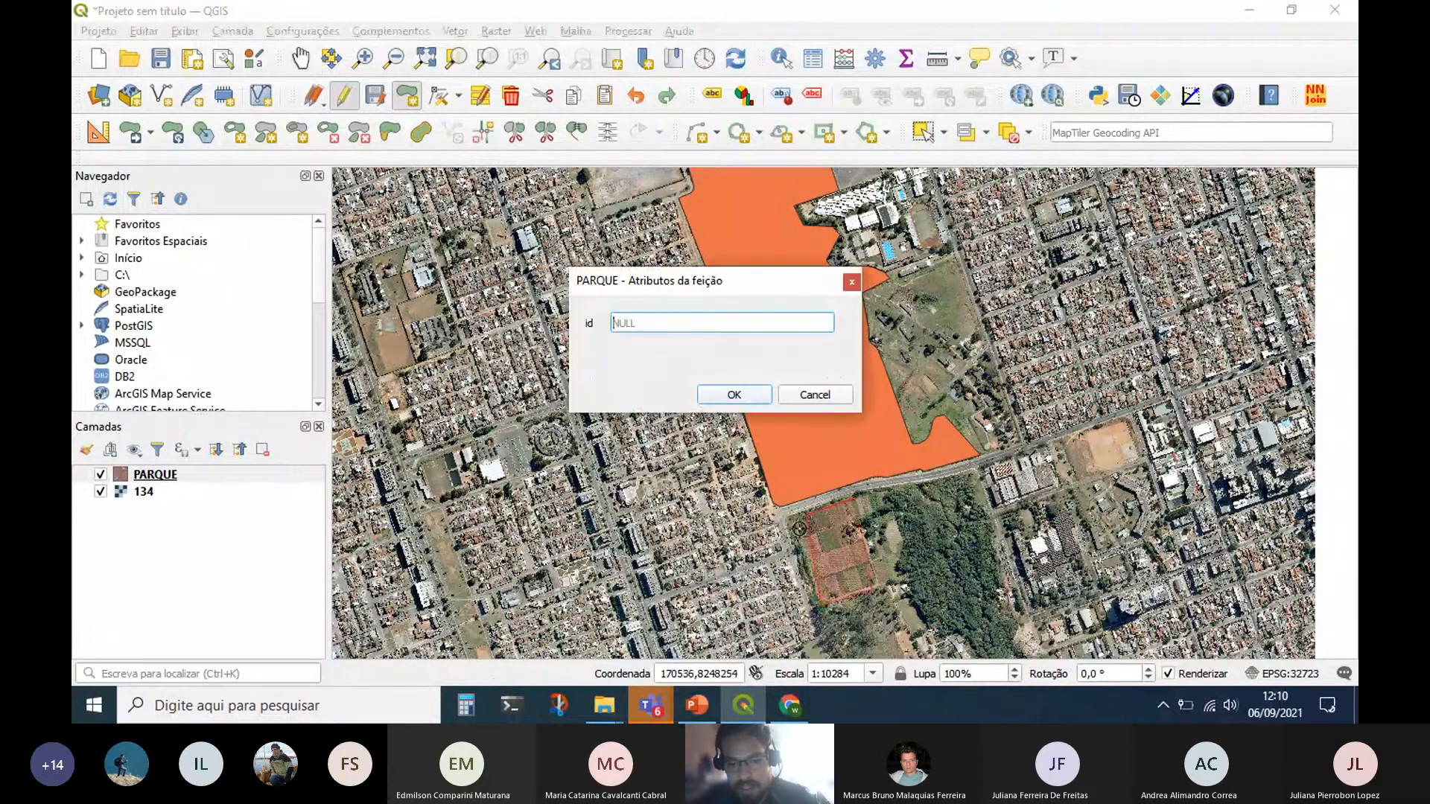
pyautogui.click(734, 399)
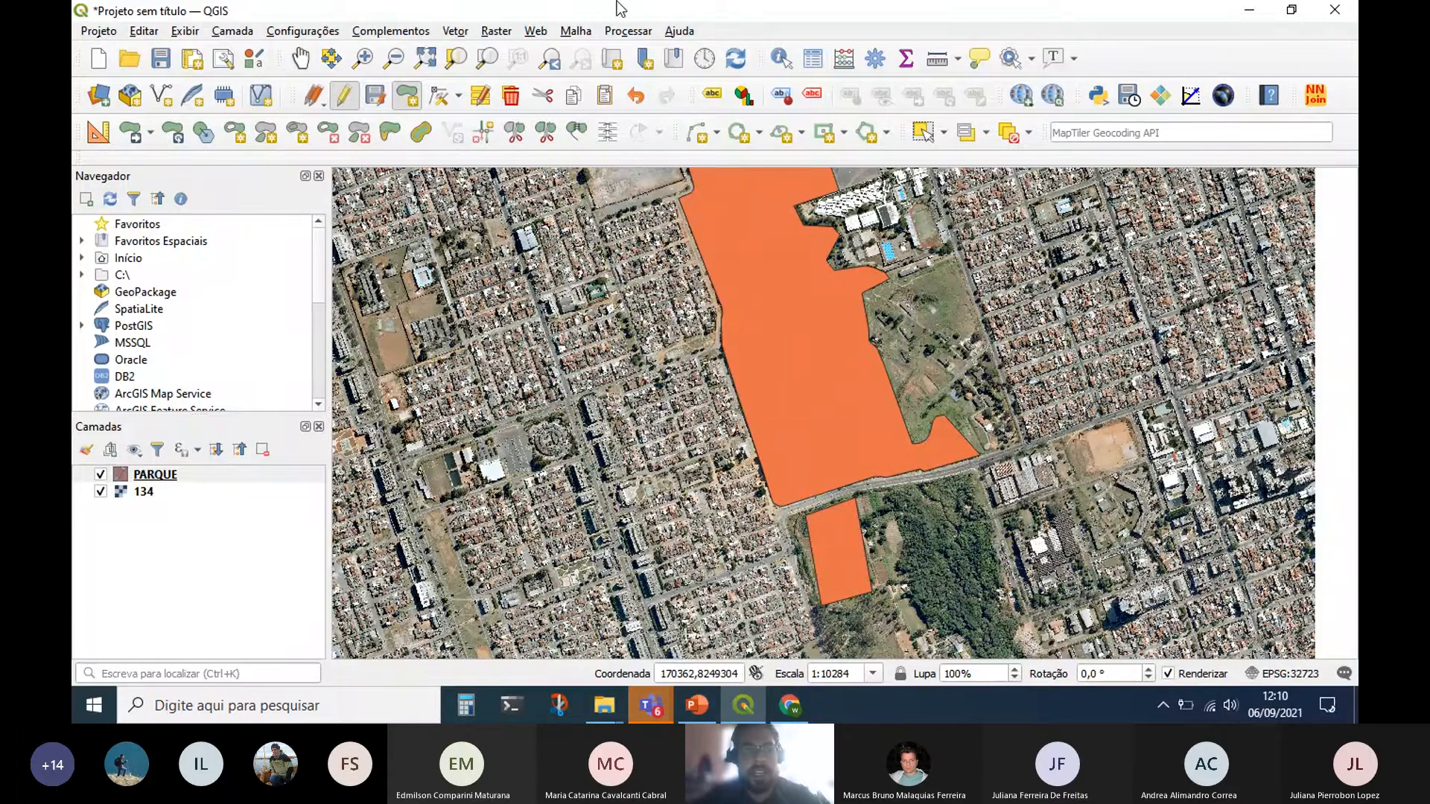
# Select the new plot south of the highway and undo its creation.
pyautogui.click(921, 132)
pyautogui.click(834, 579)
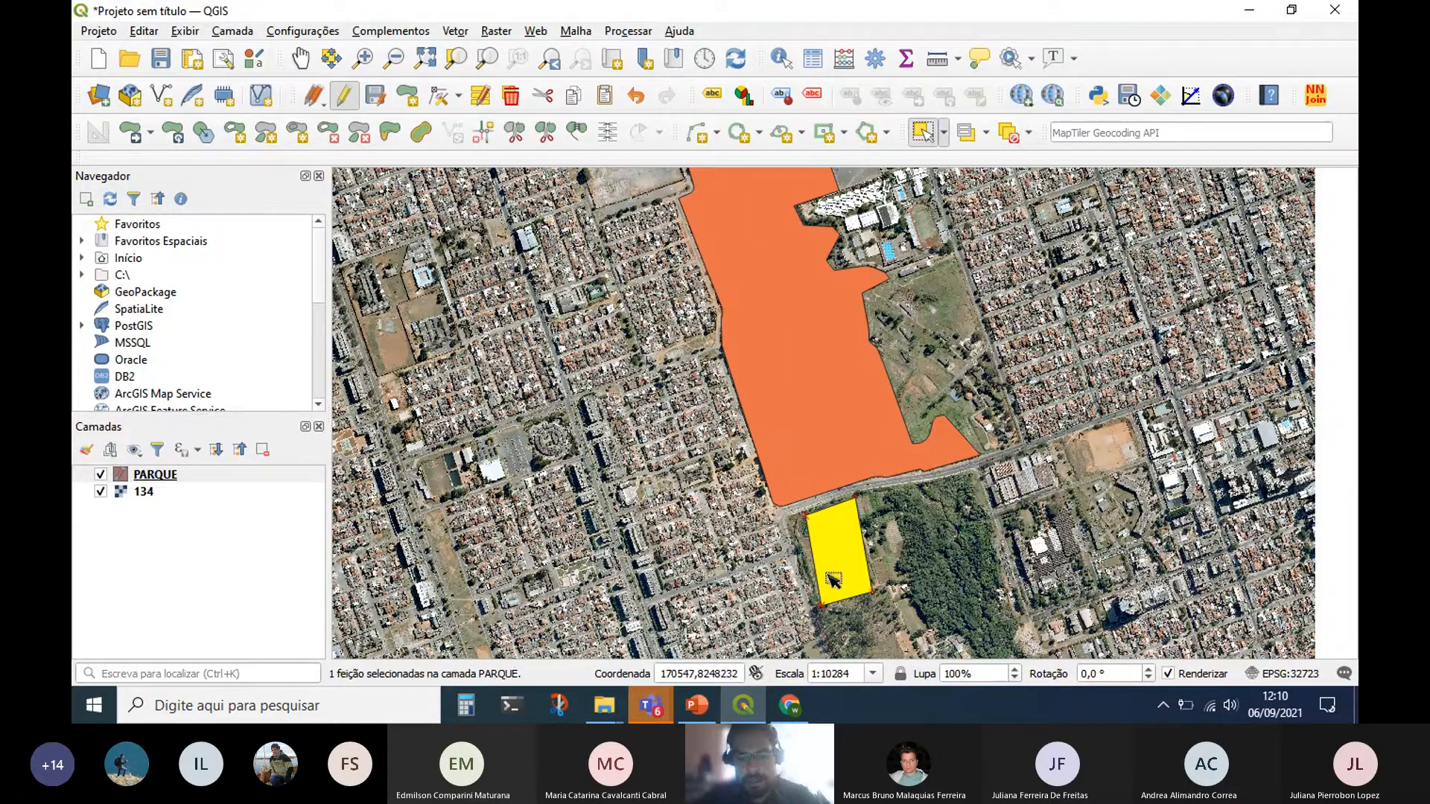
pyautogui.press('ctrl')
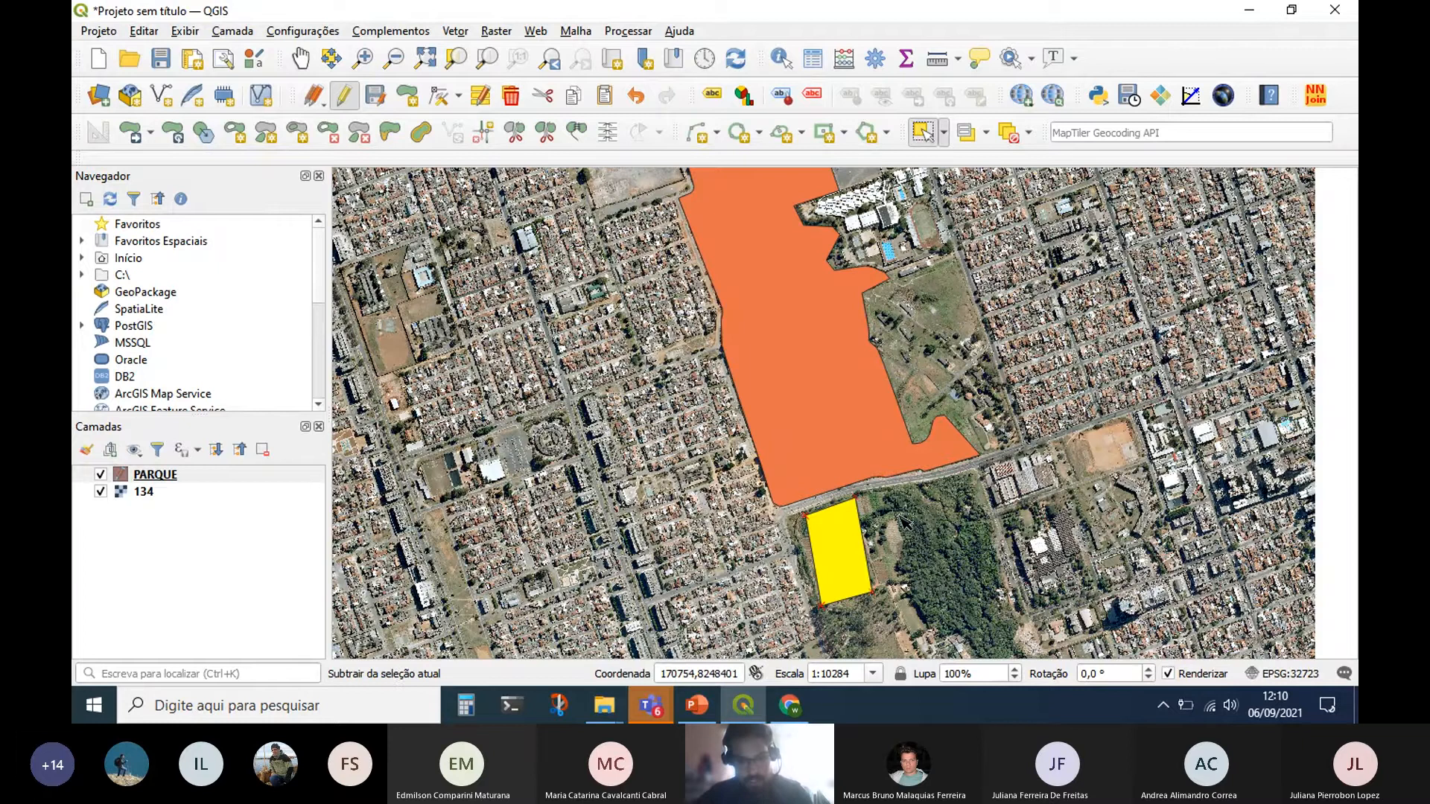
pyautogui.hotkey('ctrl', 'z')
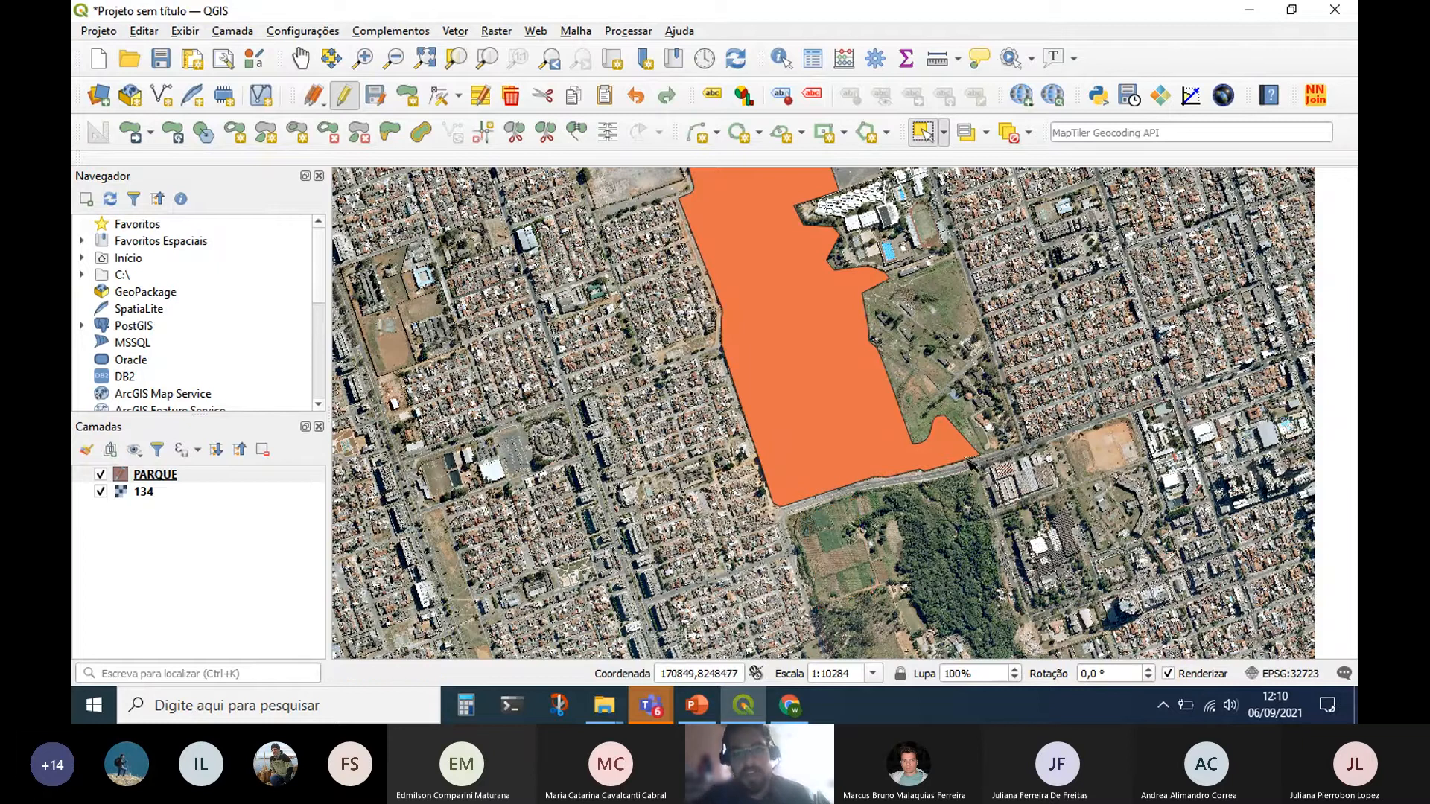
# Hide the Digitalização Avançada toolbar and display it again.
pyautogui.rightClick(1139, 67)
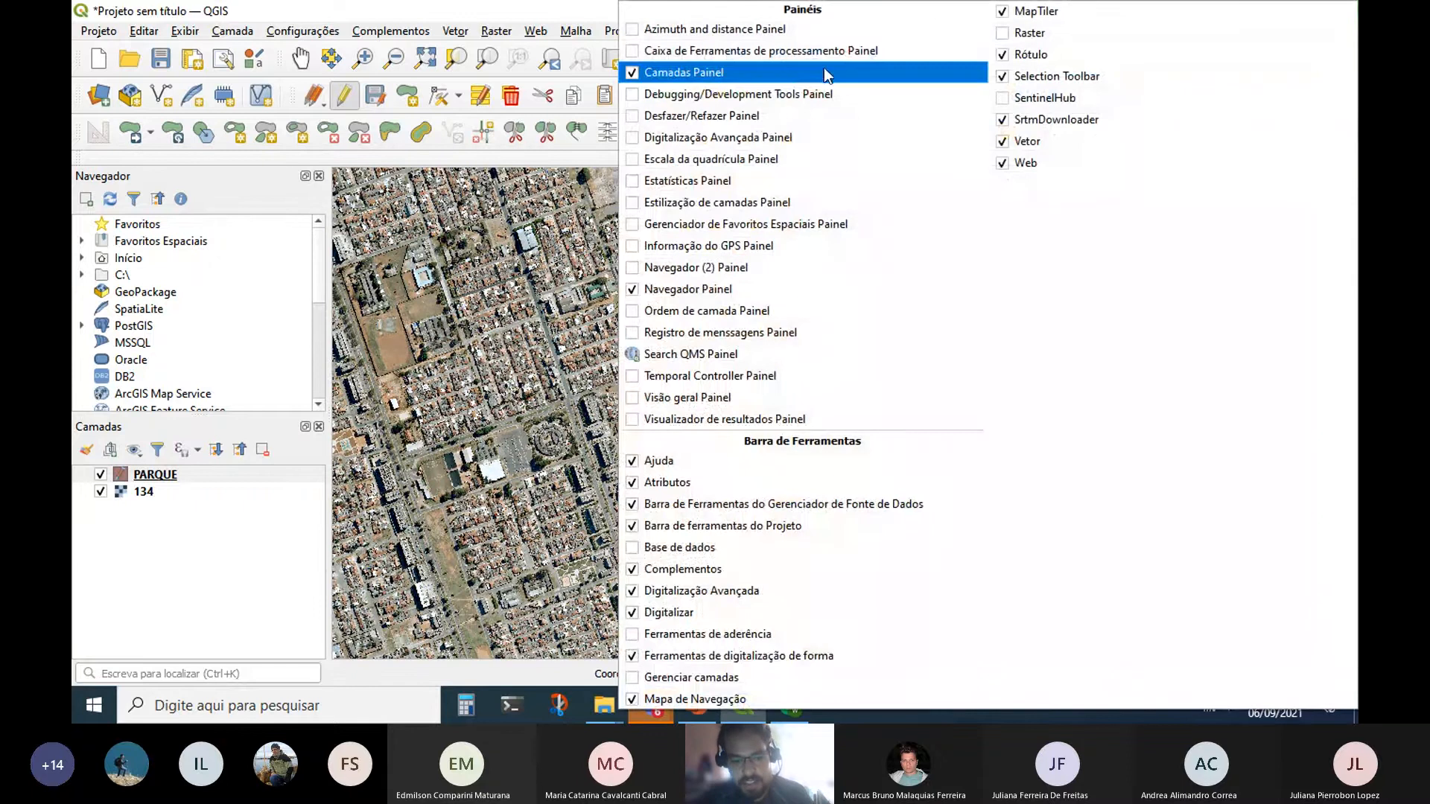
pyautogui.click(731, 594)
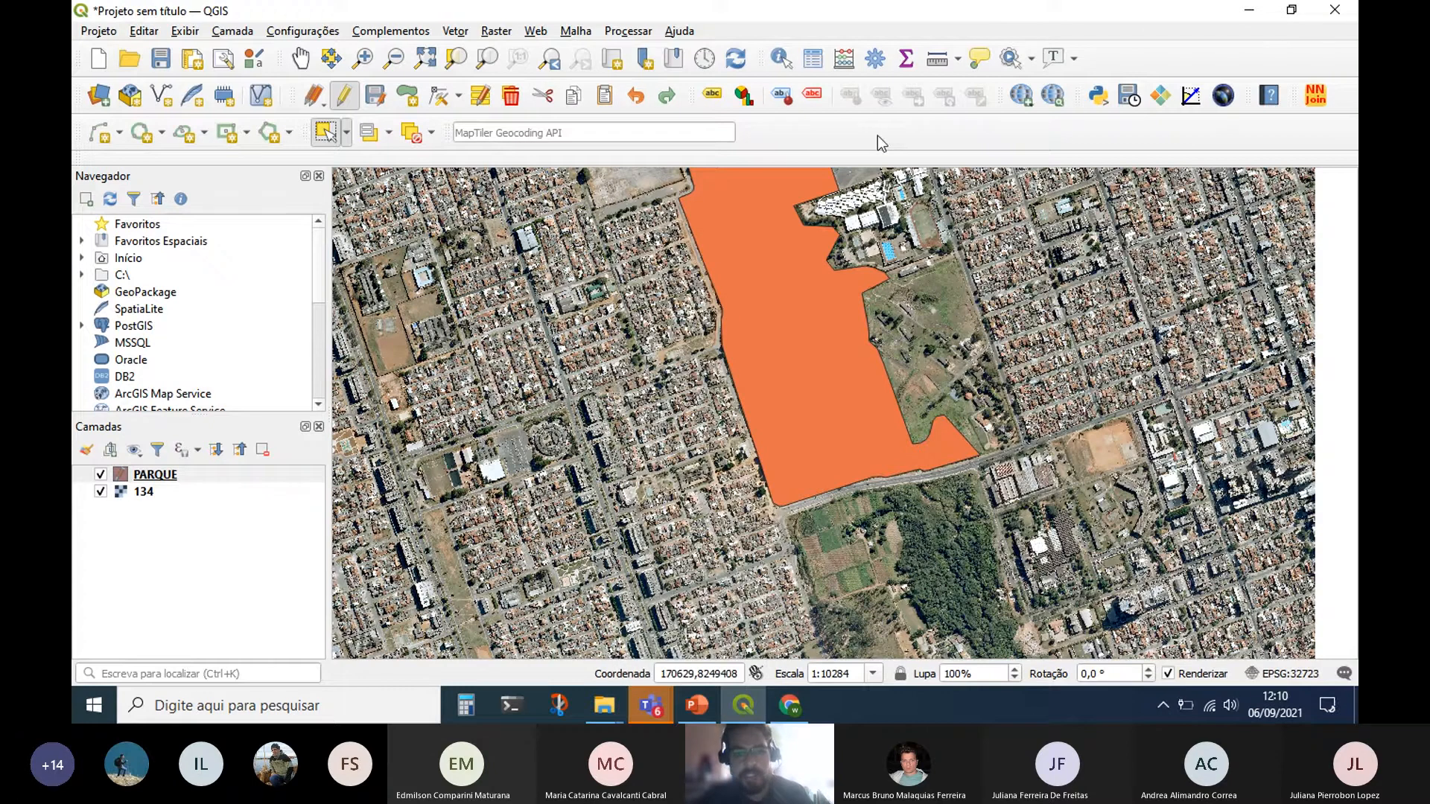
pyautogui.rightClick(877, 141)
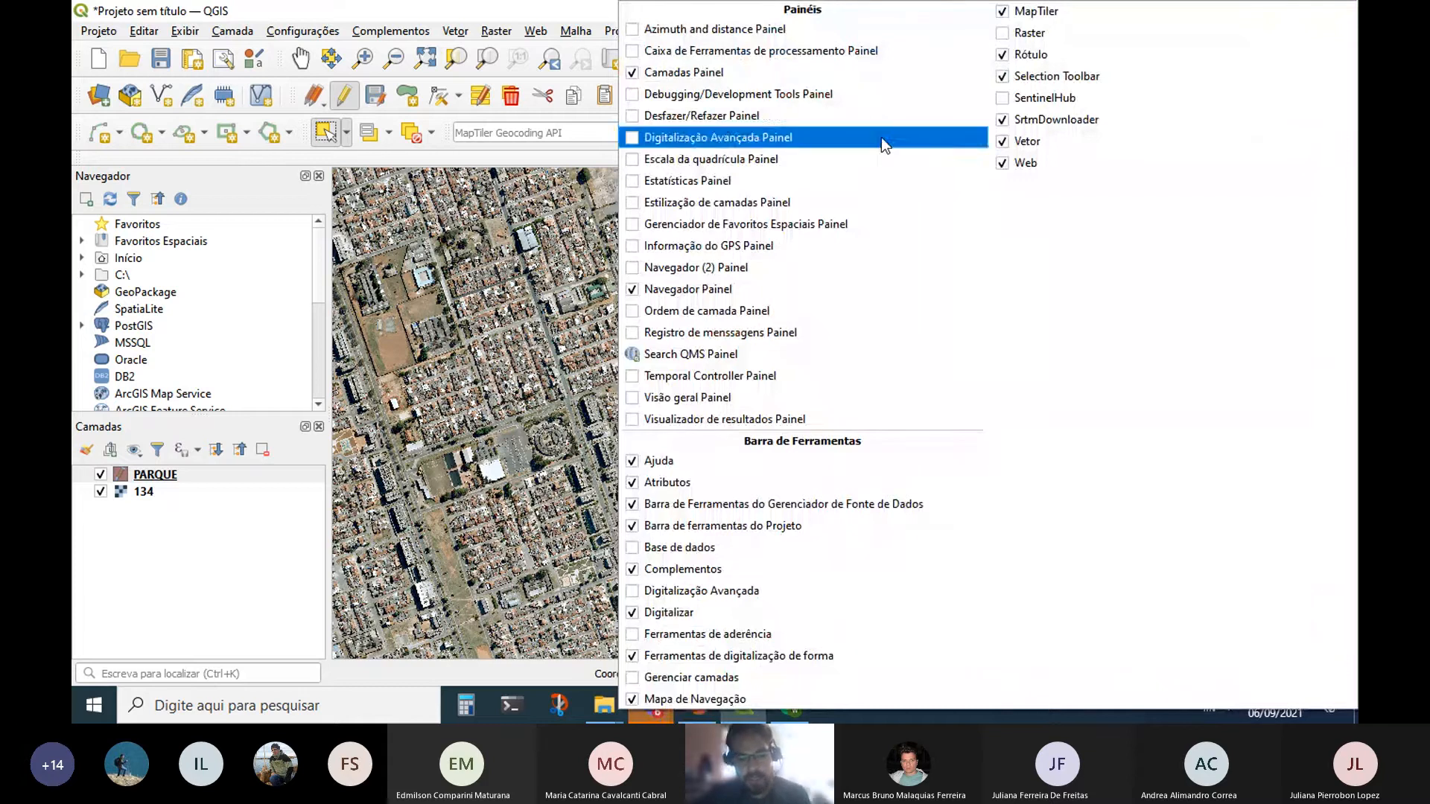
pyautogui.click(753, 594)
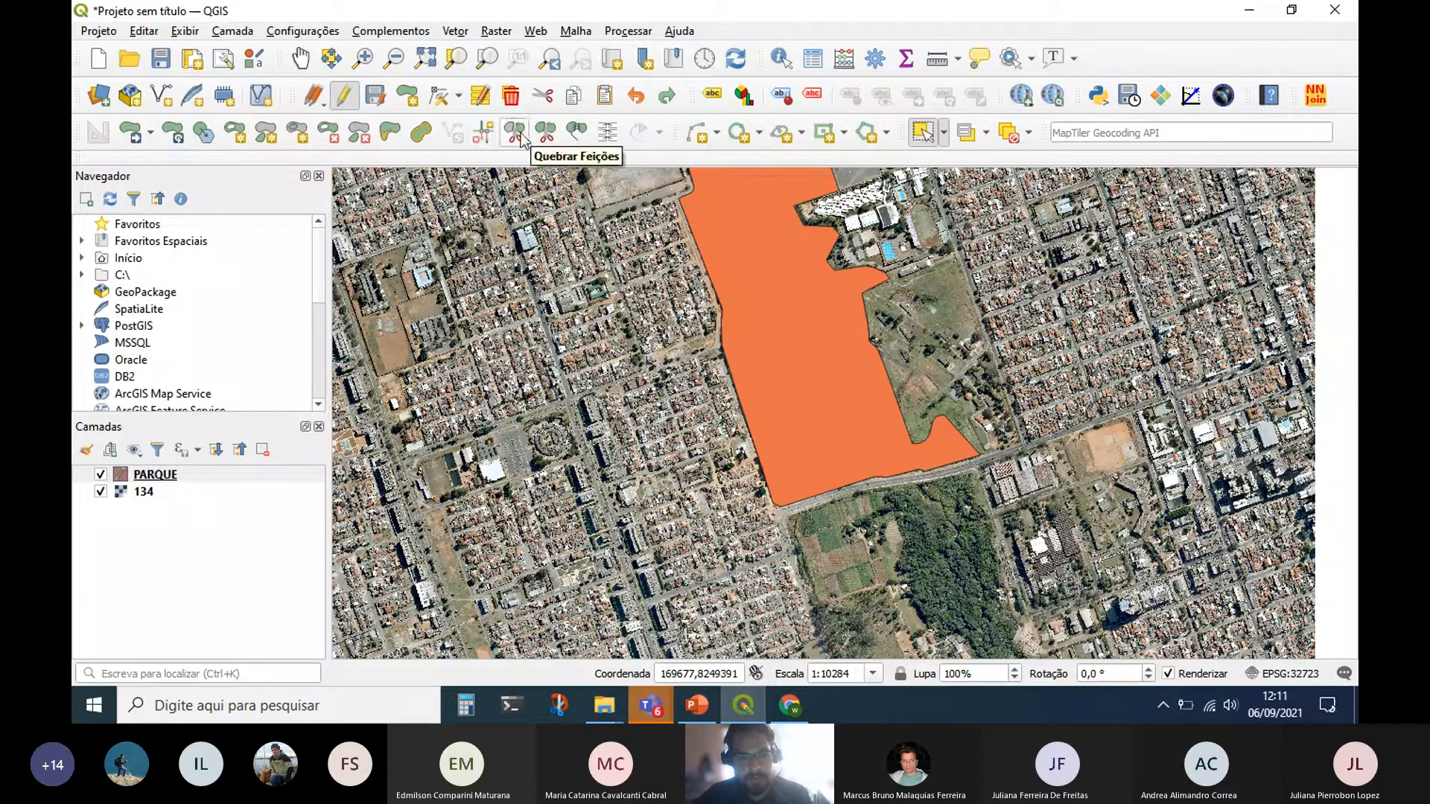
# Consult slide 12 on the Quebrar Feições tool in PowerPoint, and return to QGIS with the PARQUE layer active.
pyautogui.click(703, 704)
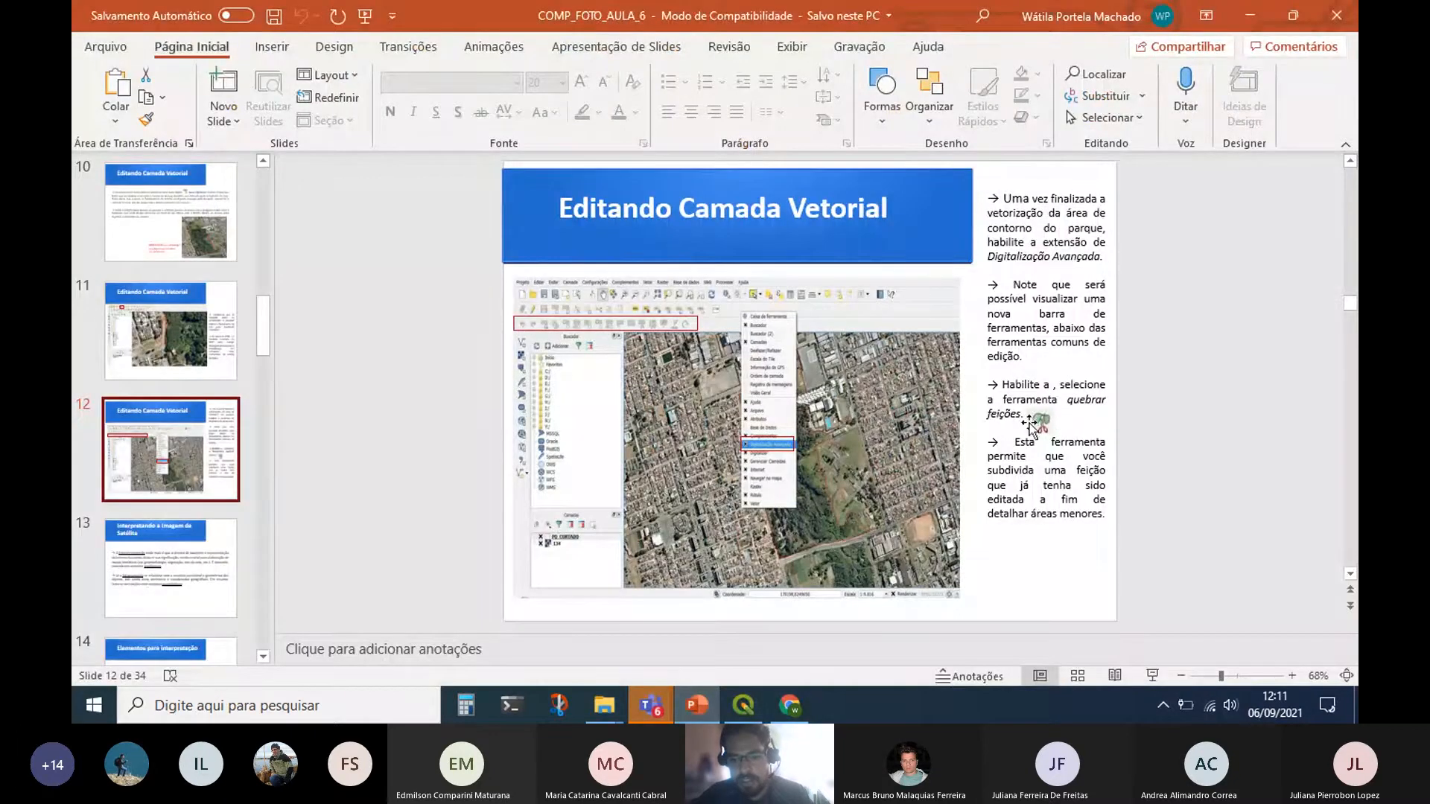
pyautogui.click(1250, 15)
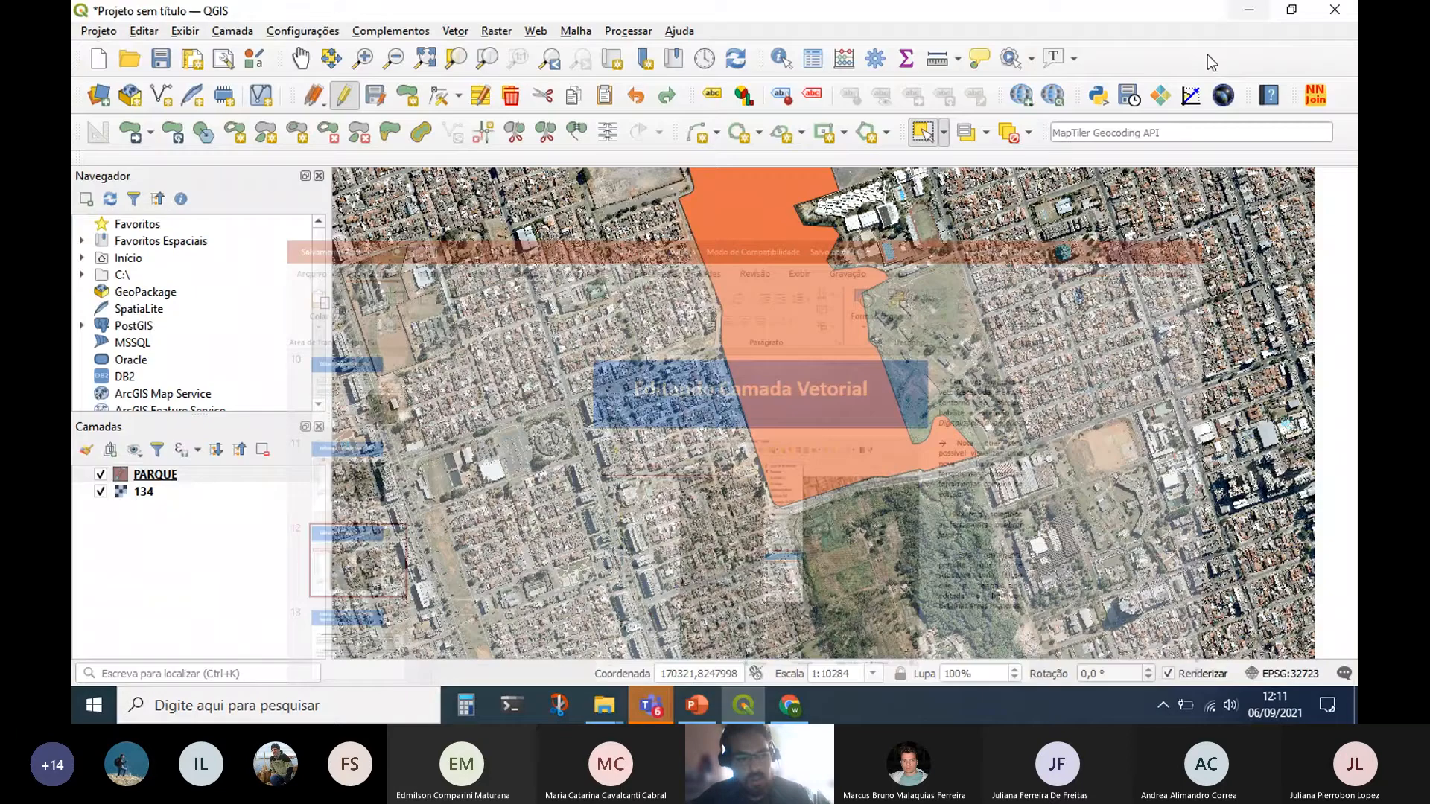
pyautogui.click(157, 477)
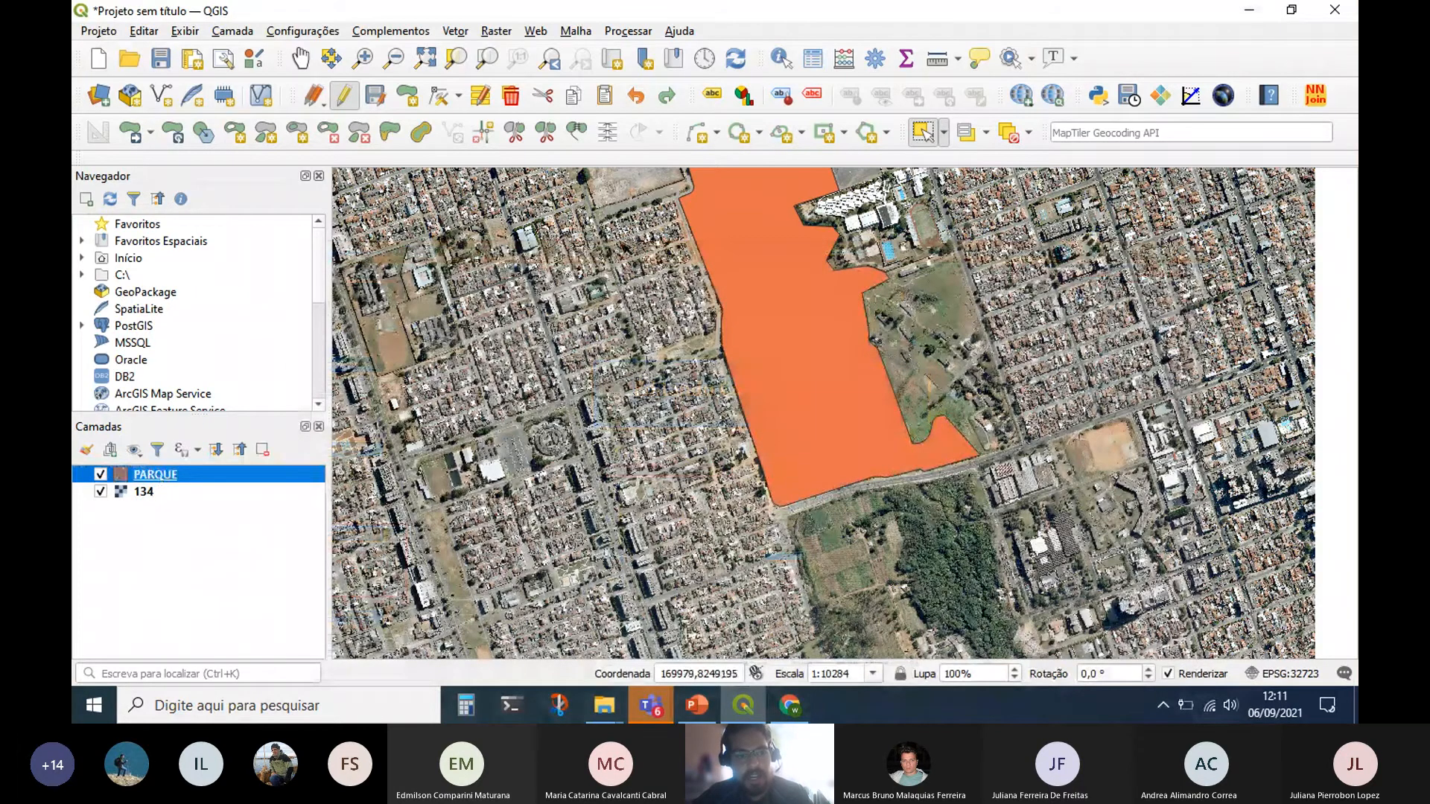
# Try to split the northern part of the park polygon with Quebrar Feições while no feature is selected.
pyautogui.click(300, 58)
pyautogui.moveTo(678, 281); pyautogui.dragTo(691, 452)
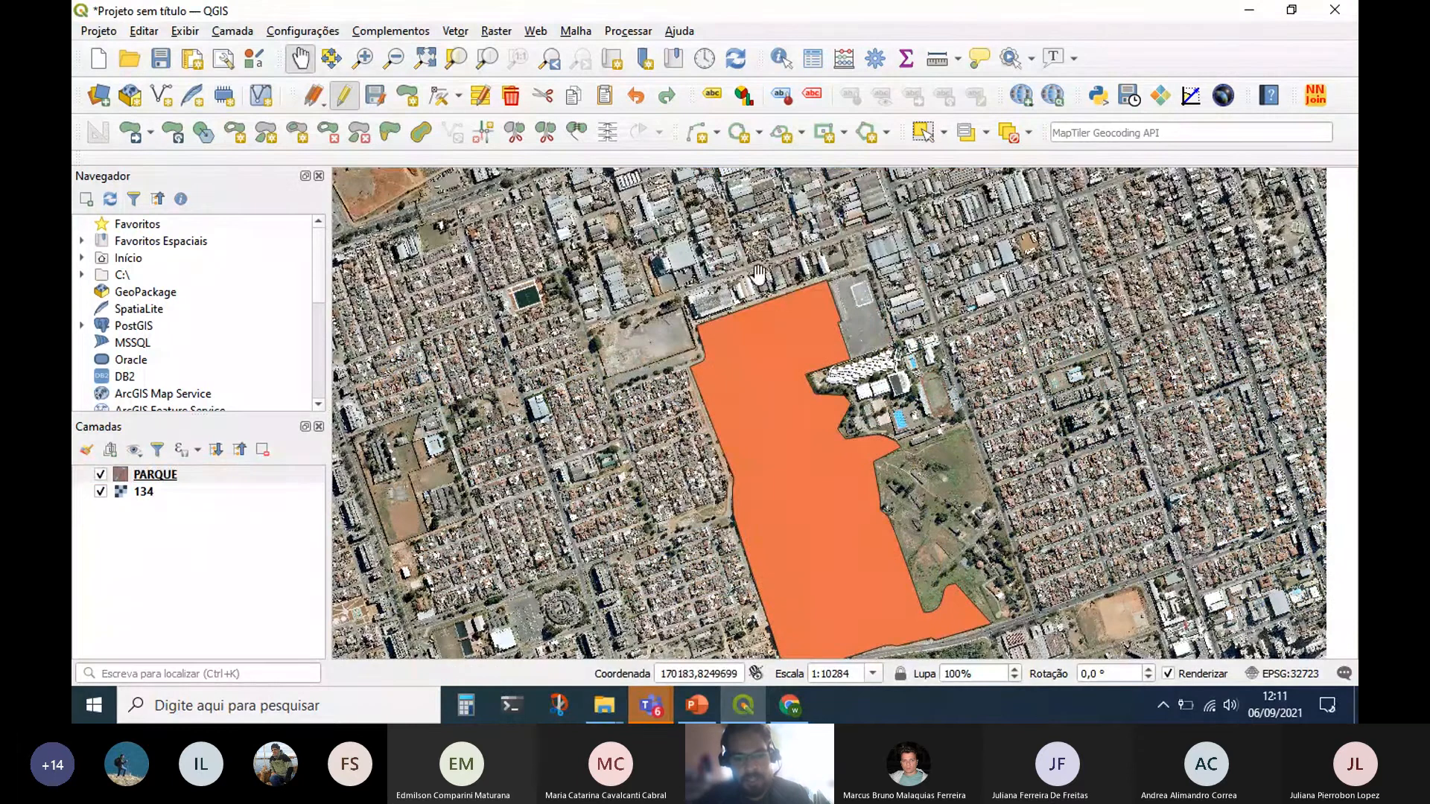
pyautogui.scroll(1, 795, 291)
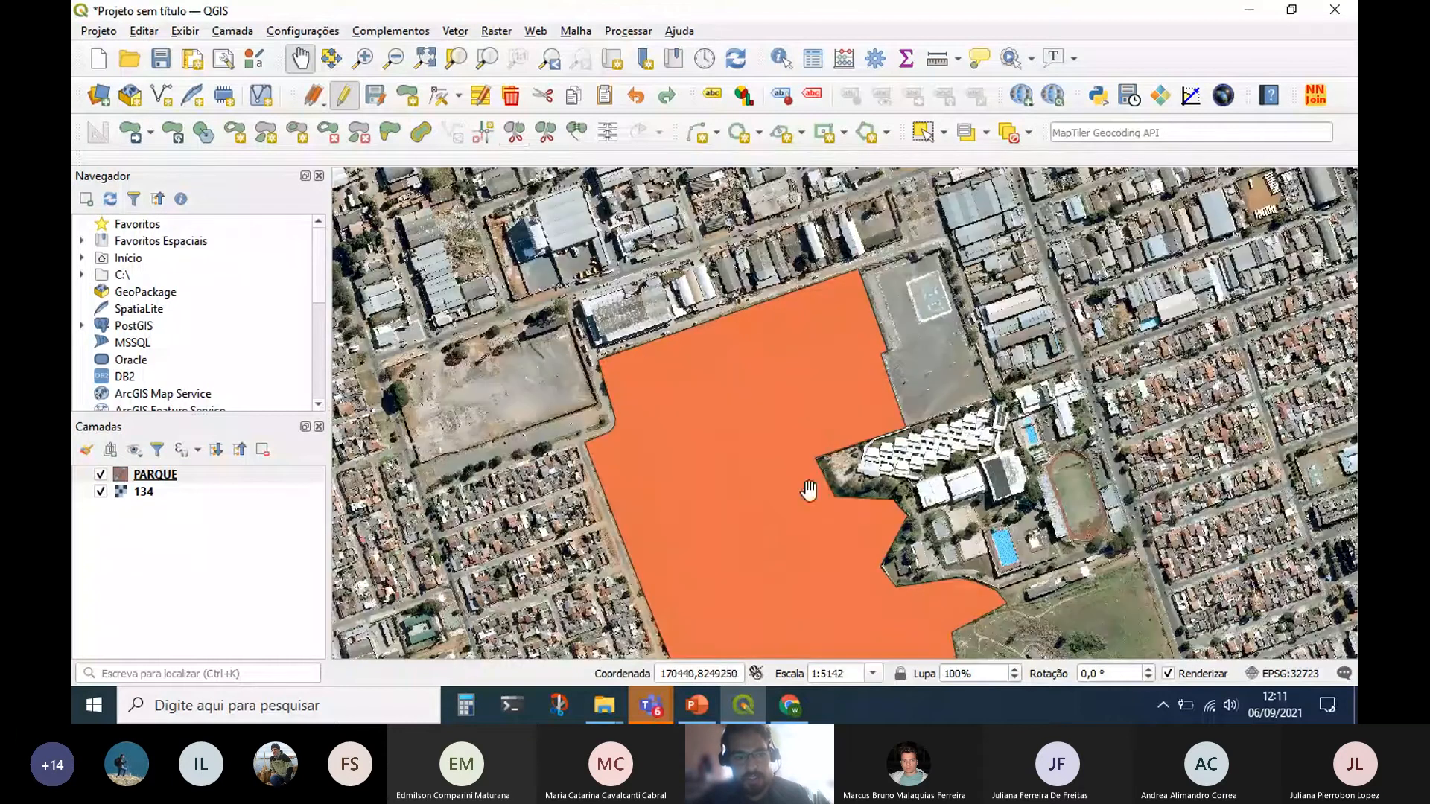
pyautogui.click(515, 132)
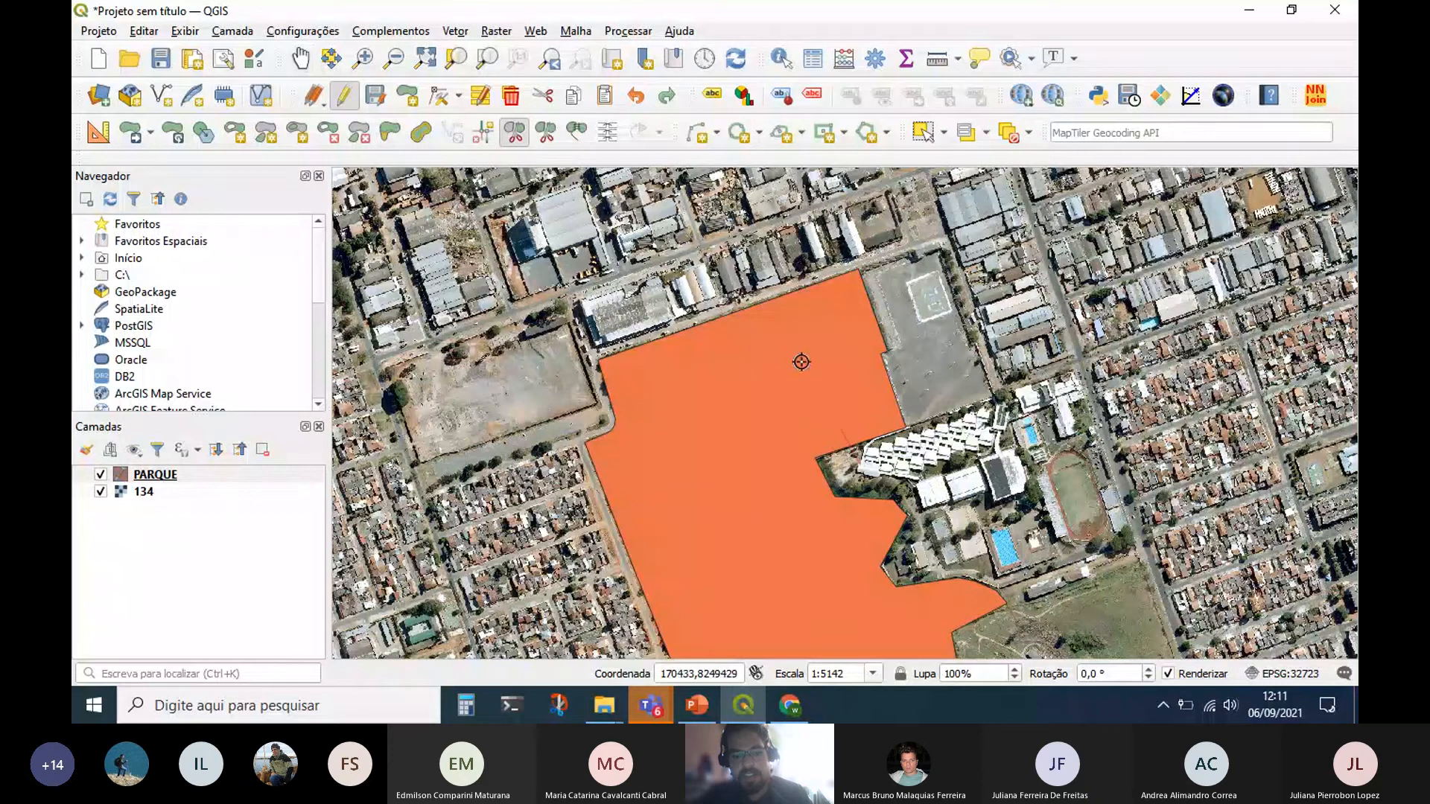
pyautogui.rightClick(750, 266)
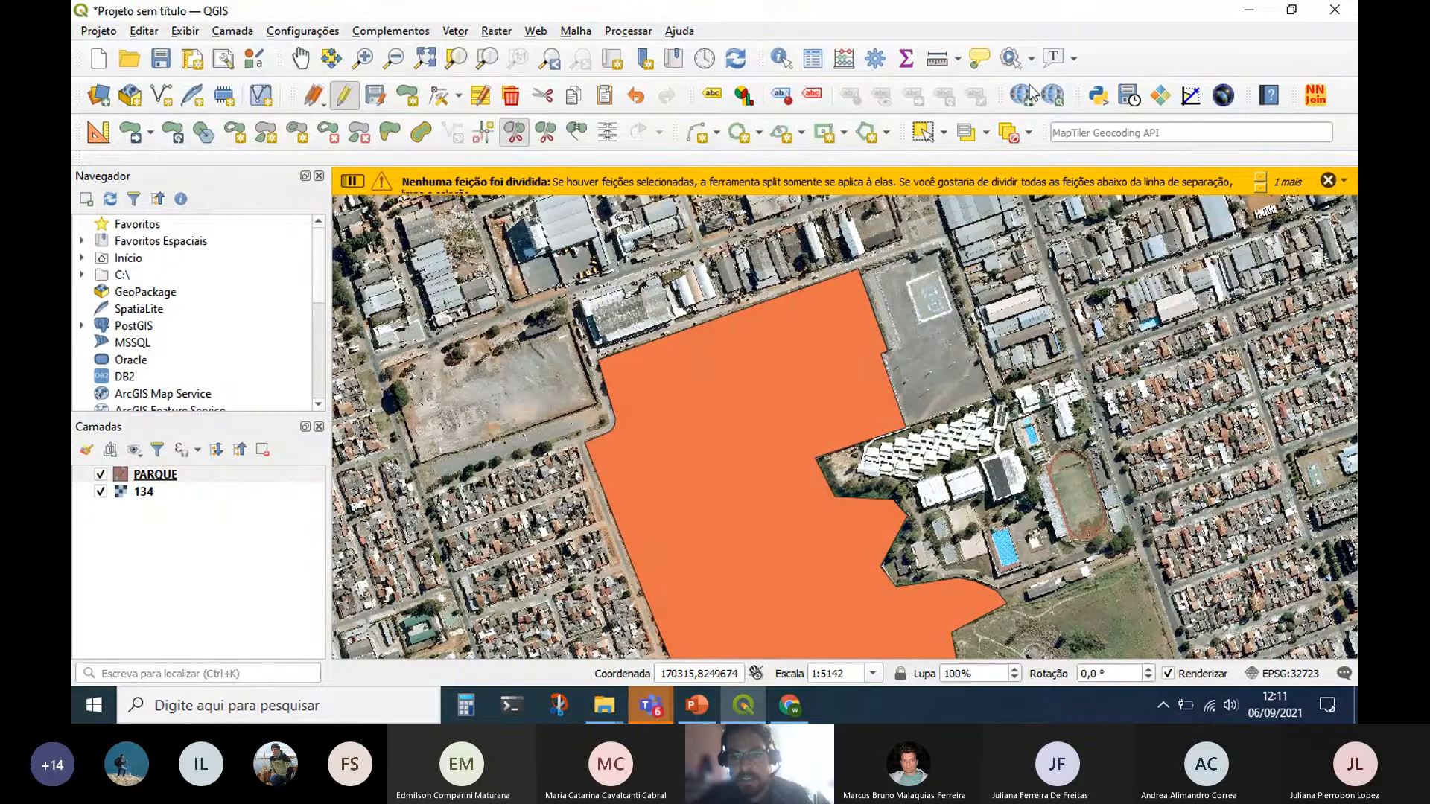
# Select the park polygon and split off its northeastern corner with a diagonal line from the north edge to the boundary beside the white-roofed buildings.
pyautogui.click(922, 132)
pyautogui.click(836, 399)
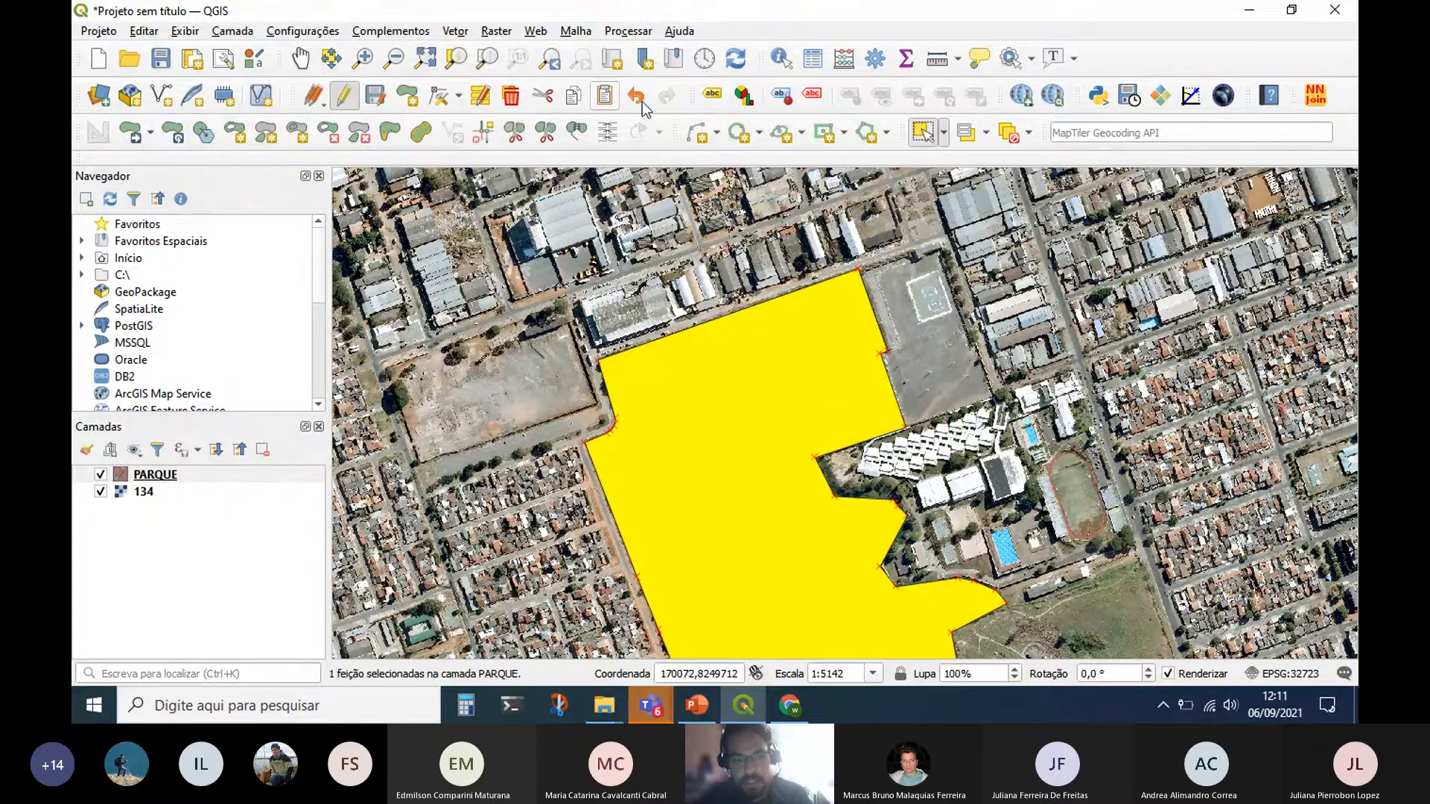
pyautogui.click(514, 132)
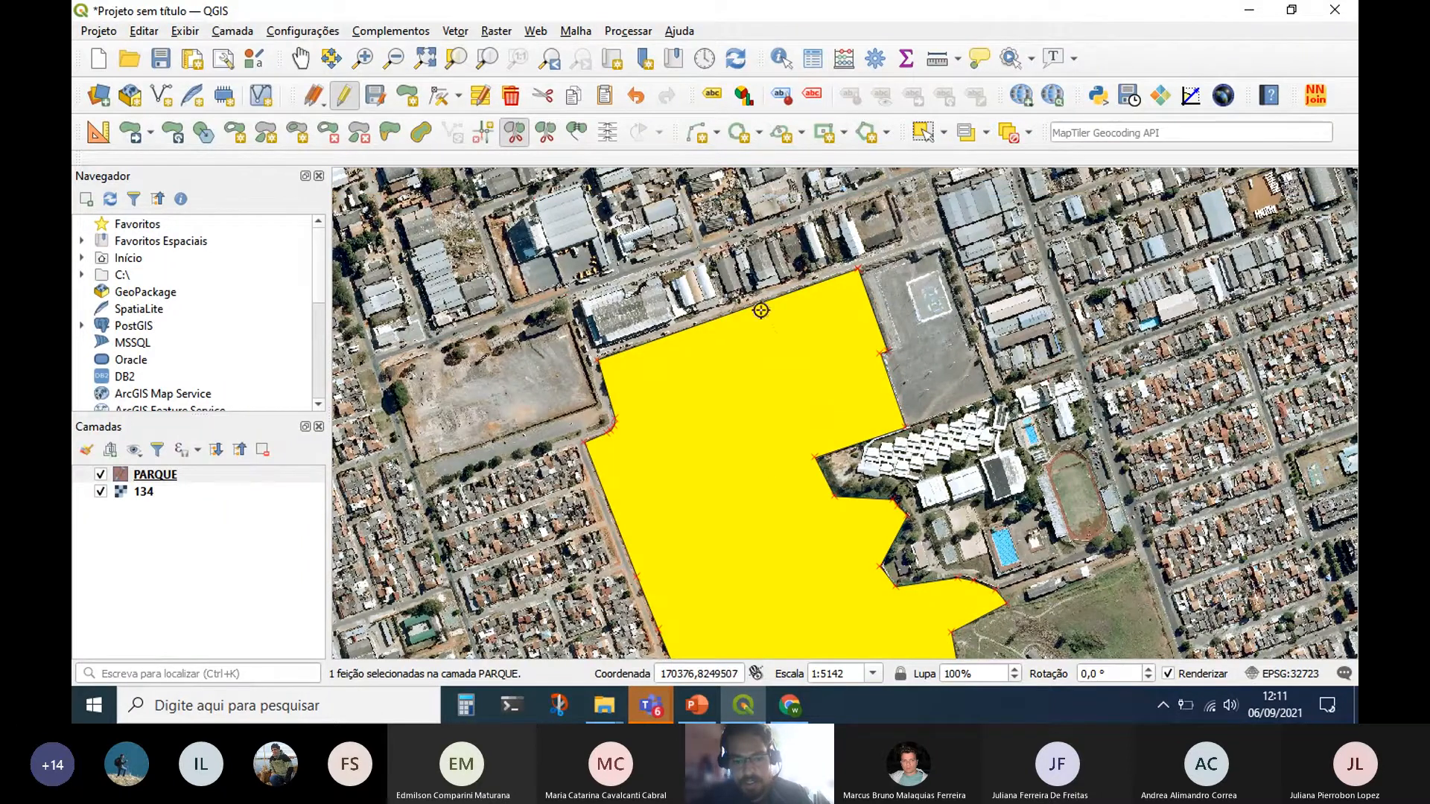
pyautogui.click(744, 300)
pyautogui.click(844, 452)
pyautogui.rightClick(843, 452)
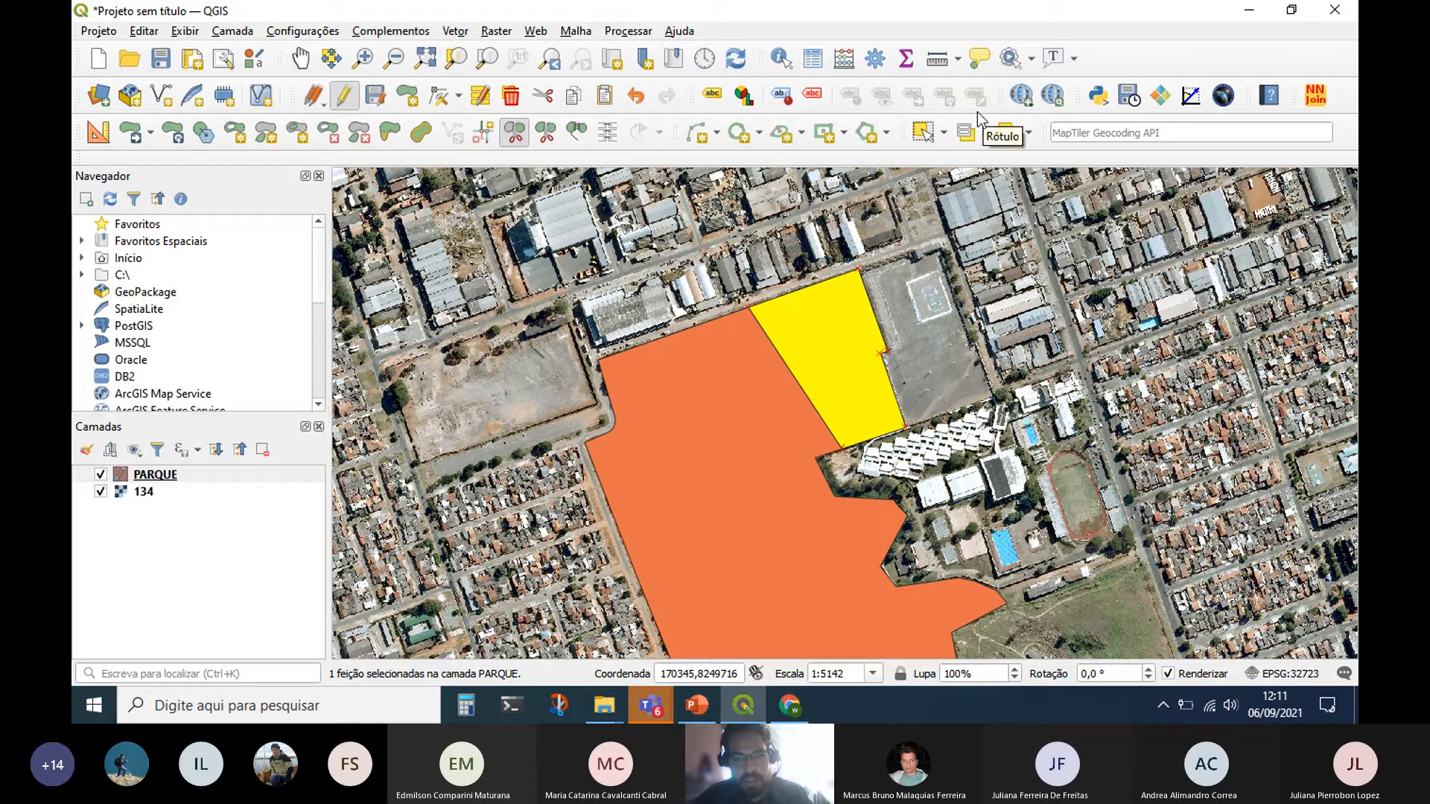
# Select the two split parts in turn, delete the northeastern one, and undo the deletion and the split.
pyautogui.click(923, 134)
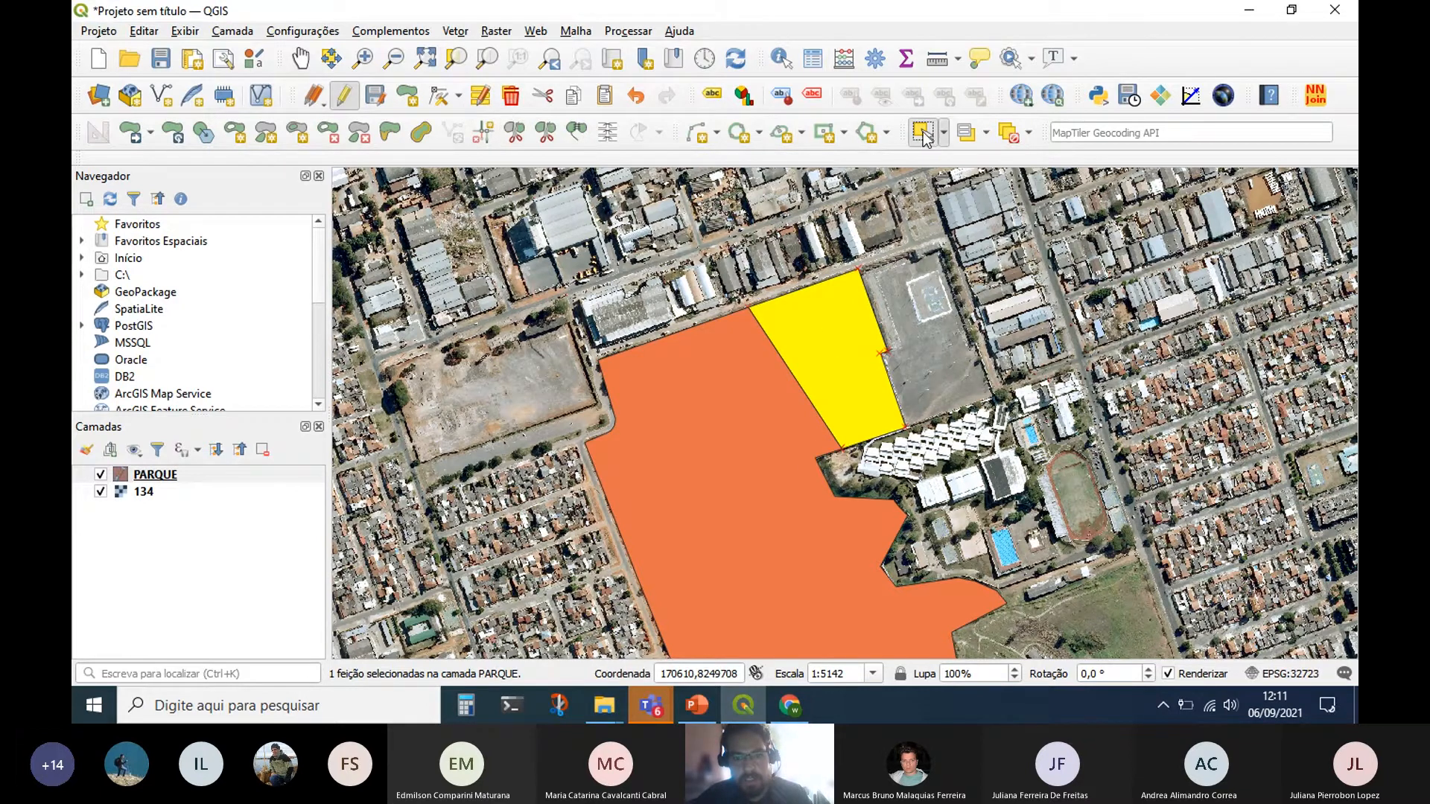
pyautogui.click(811, 454)
pyautogui.click(836, 413)
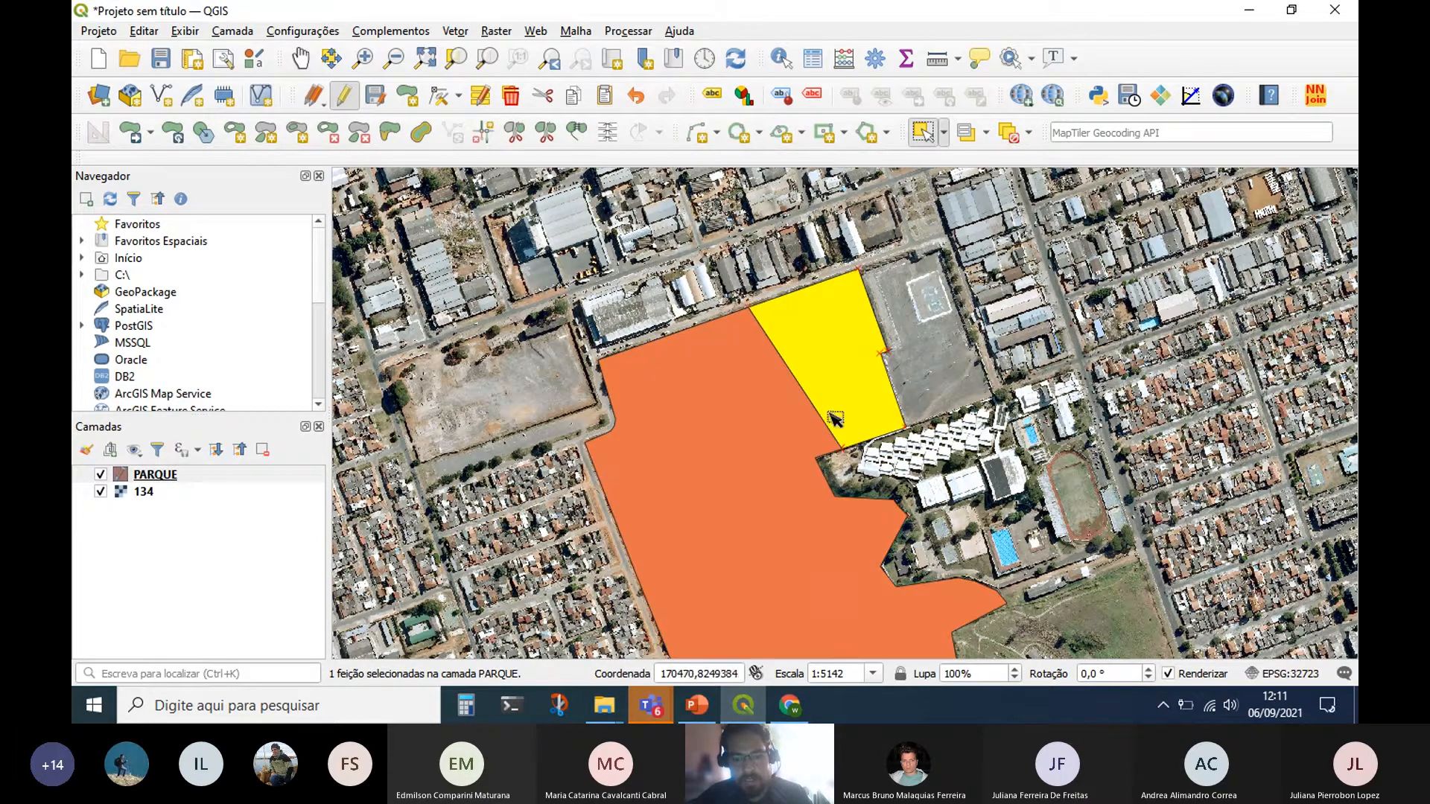
pyautogui.click(765, 432)
pyautogui.click(828, 365)
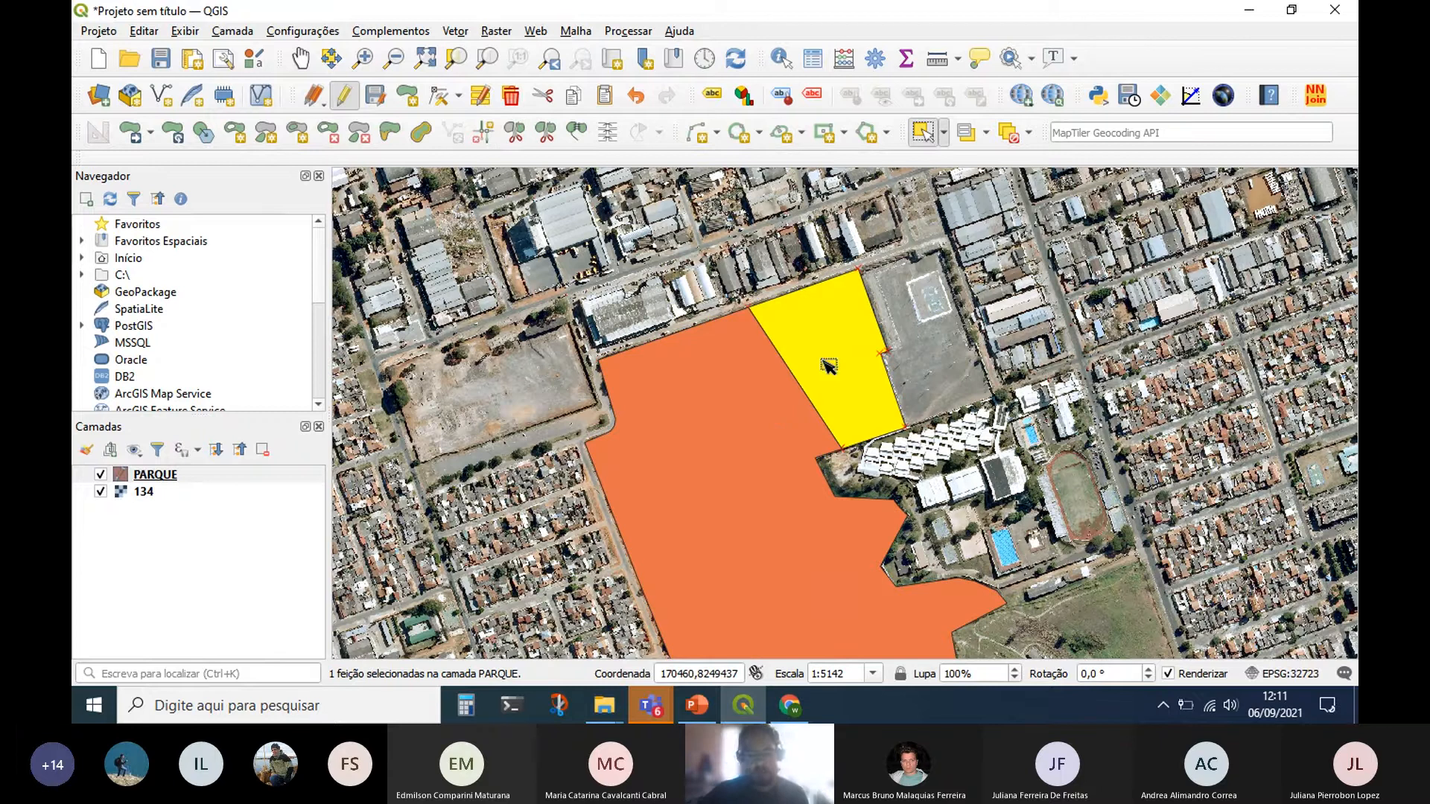
pyautogui.press('Delete')
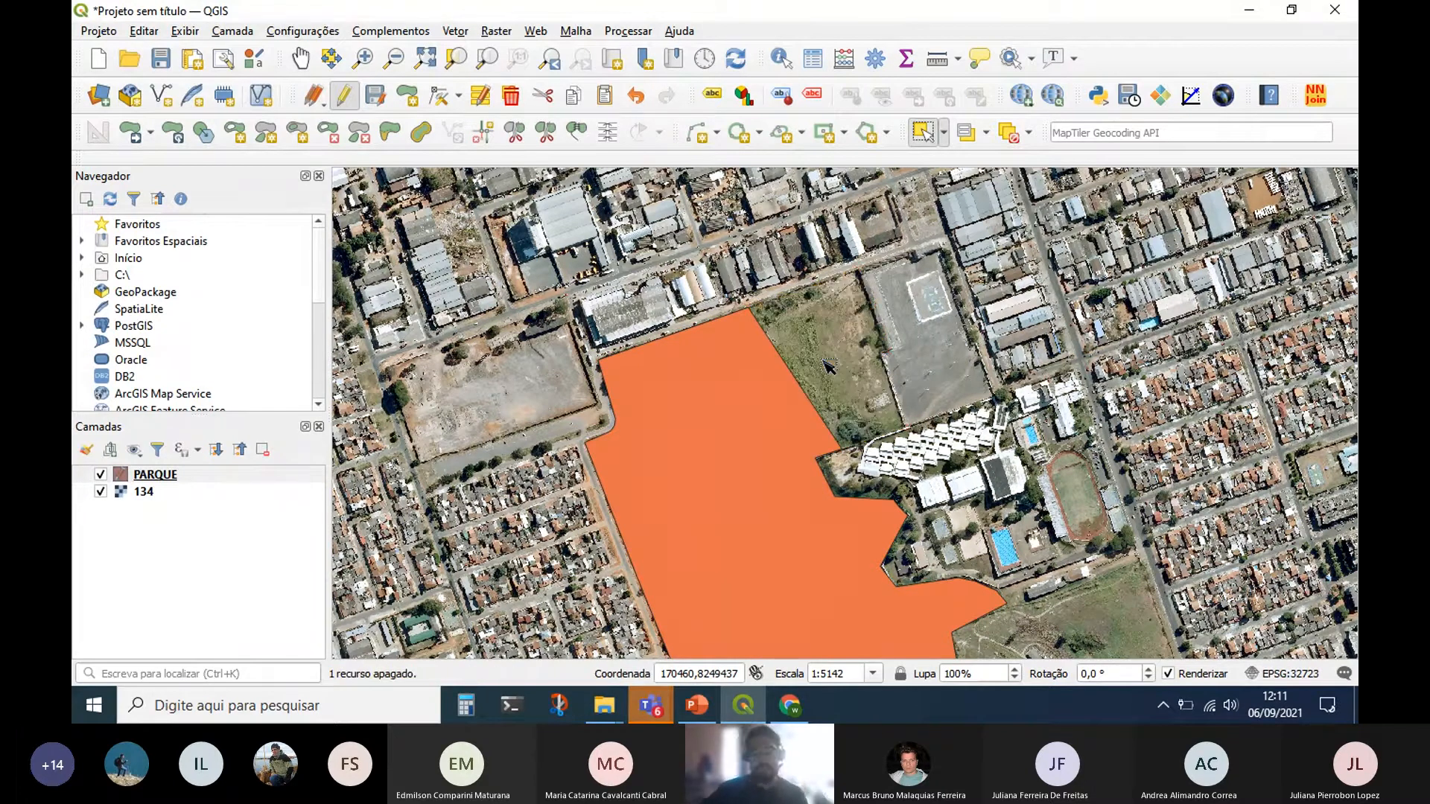
pyautogui.hotkey('ctrl', 'z')
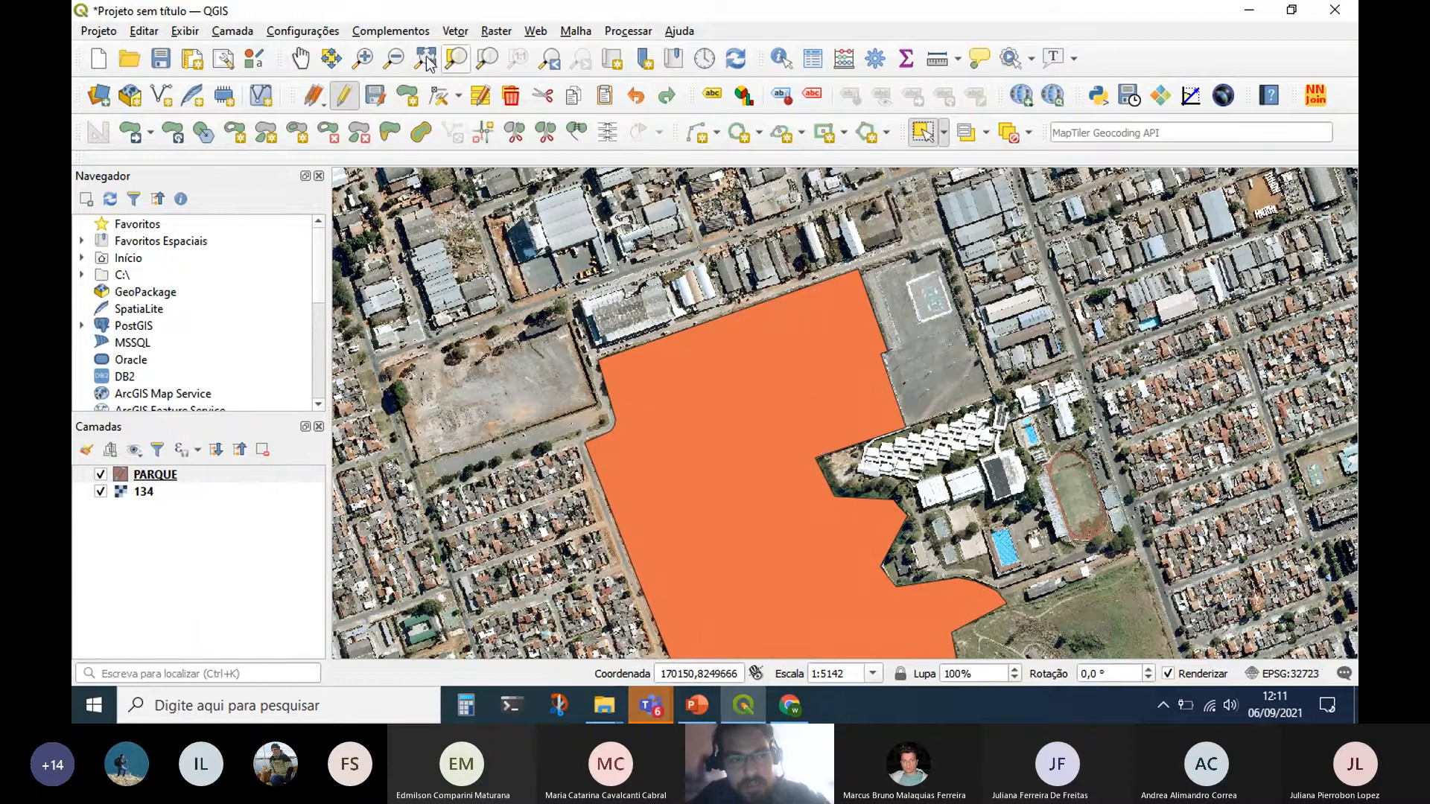
# Give the PARQUE layer's simple fill (Preenchimento simples) a transparent fill colour in its symbology.
pyautogui.click(362, 57)
pyautogui.moveTo(704, 399); pyautogui.dragTo(994, 596)
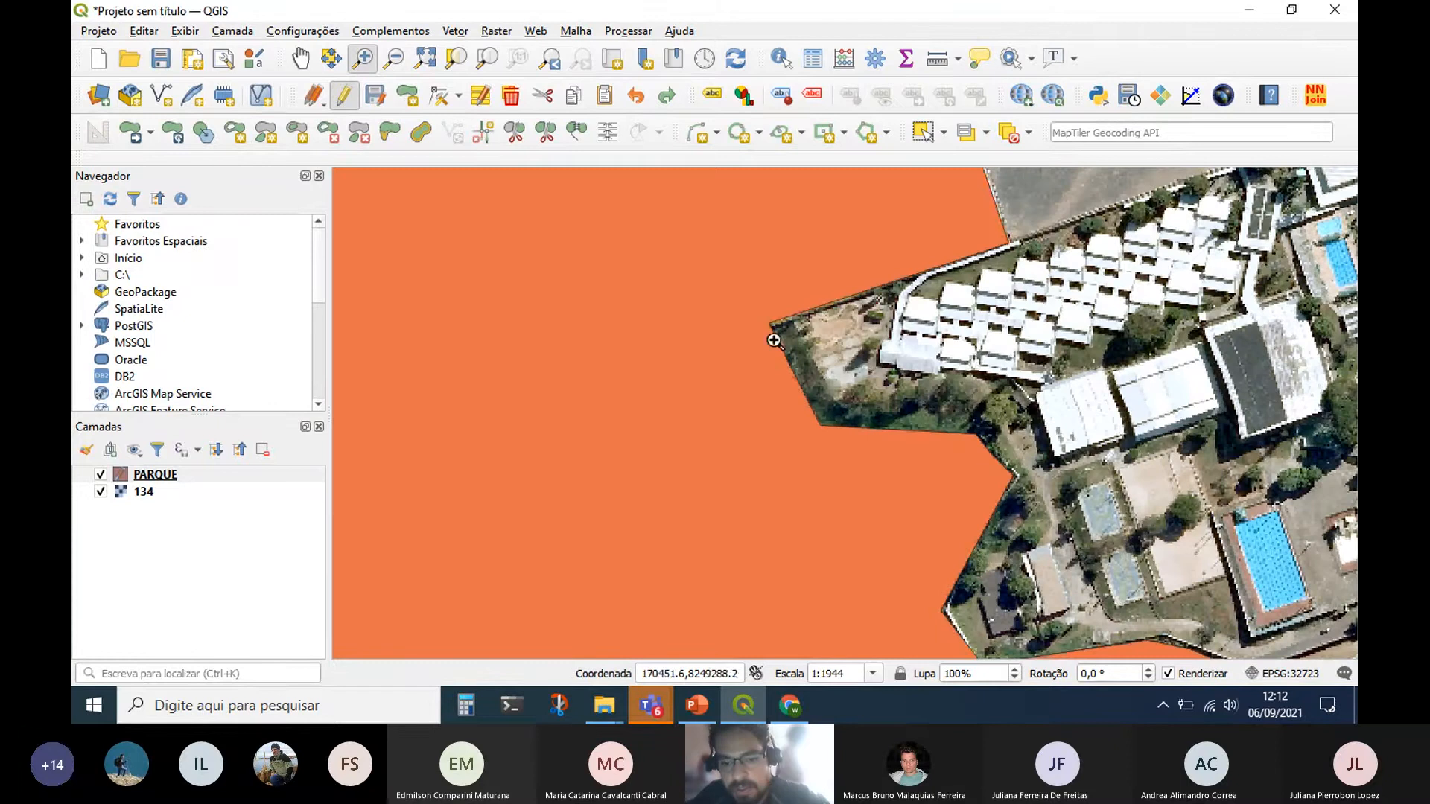
pyautogui.moveTo(773, 340); pyautogui.dragTo(1025, 485)
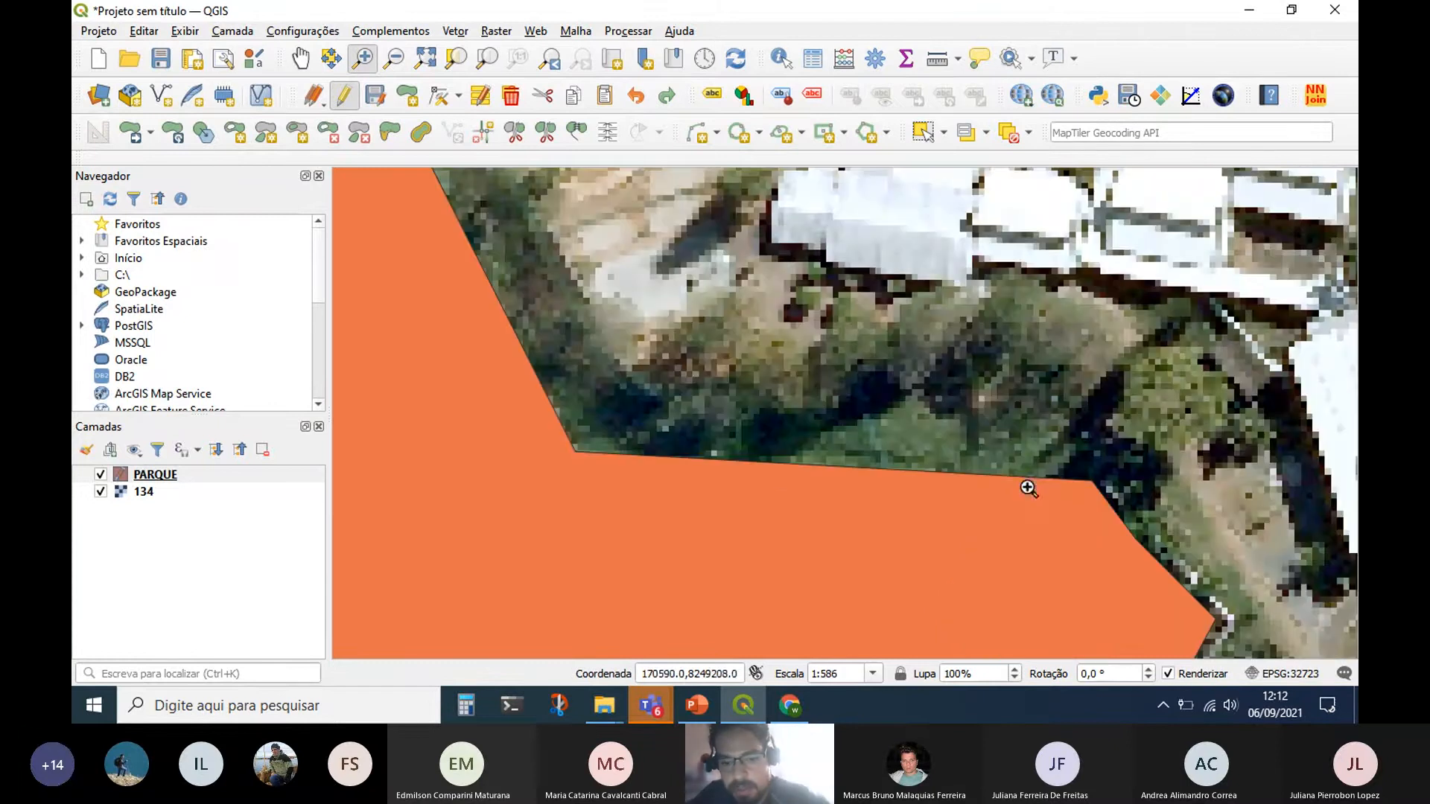
pyautogui.click(158, 474)
pyautogui.rightClick(160, 475)
pyautogui.click(190, 457)
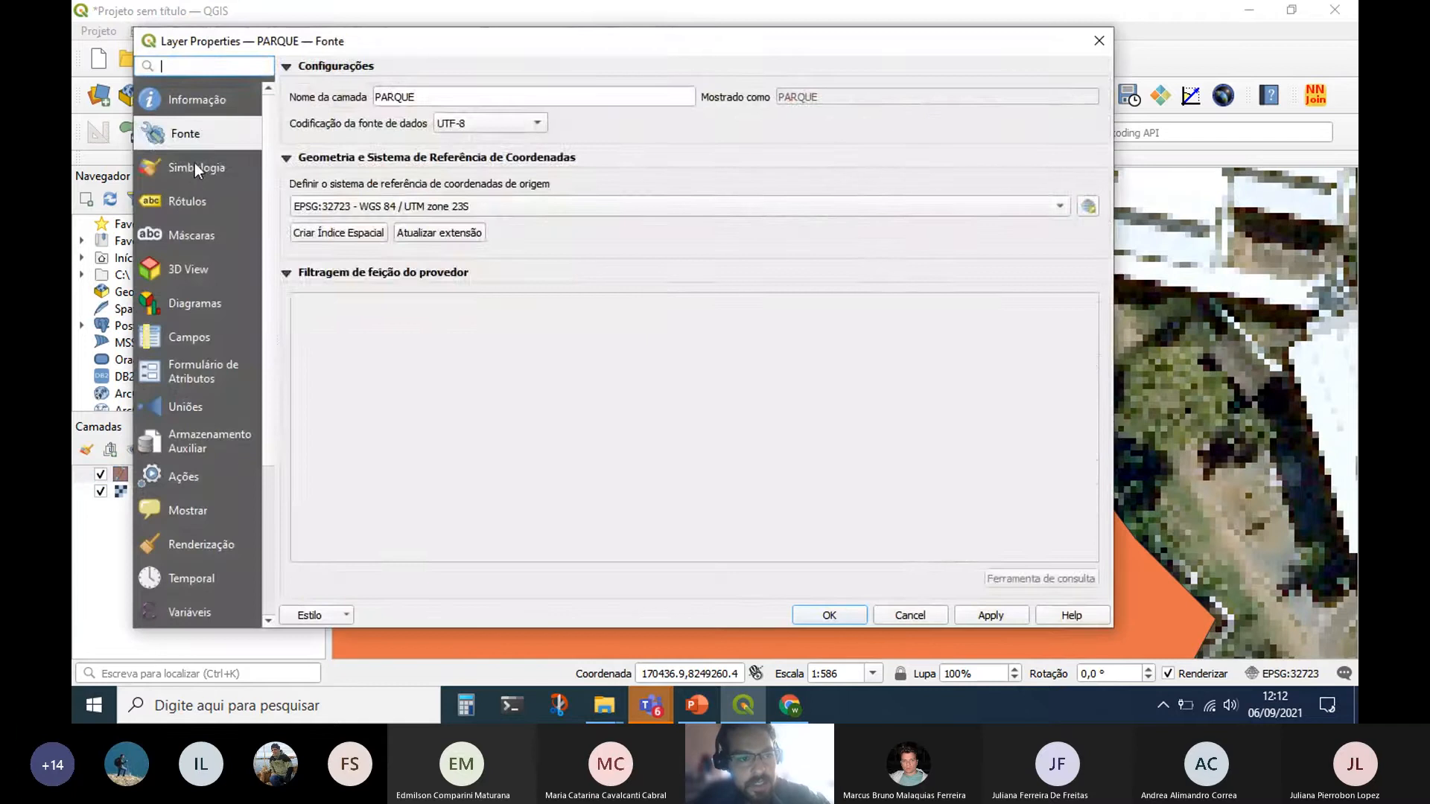
pyautogui.click(196, 169)
pyautogui.click(1096, 282)
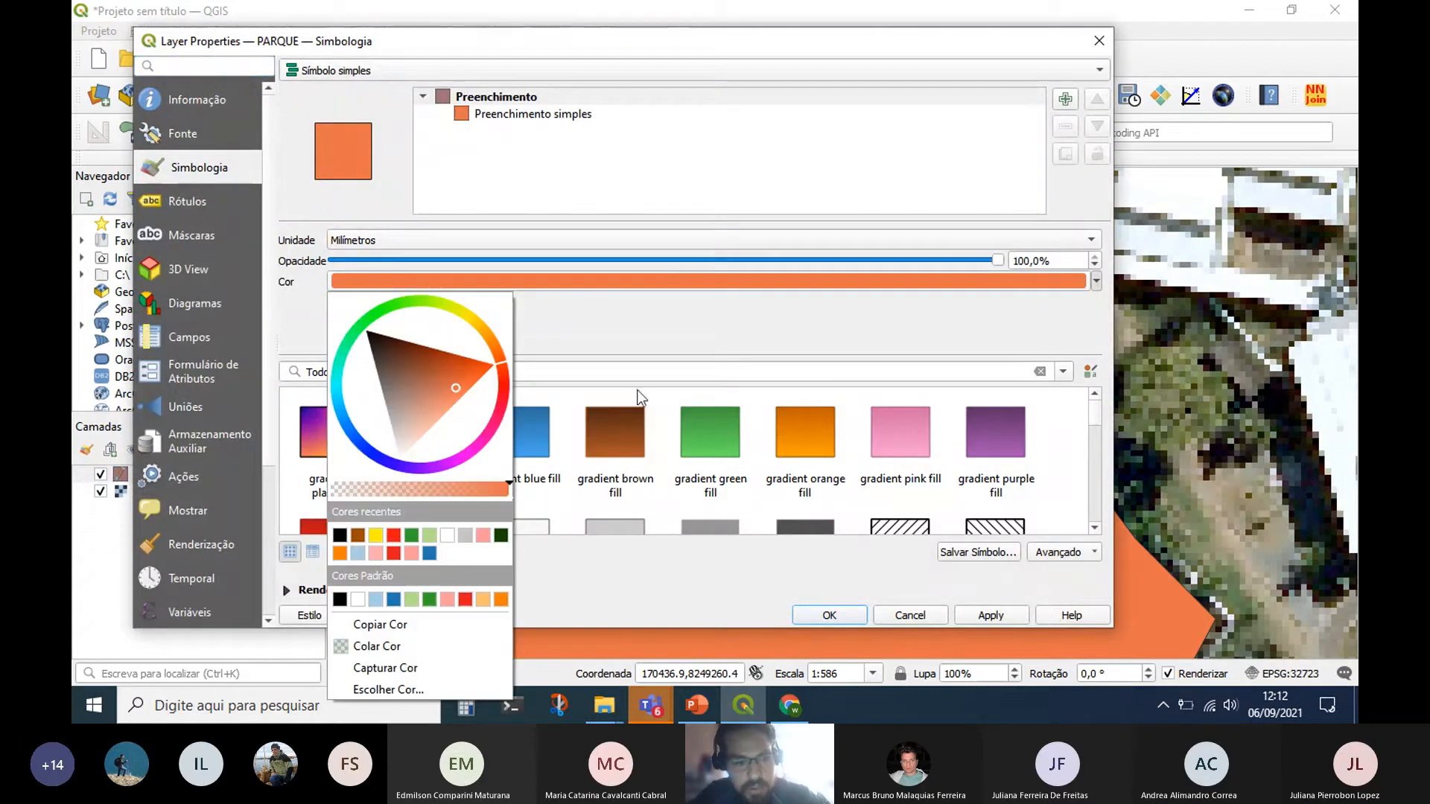
pyautogui.click(554, 123)
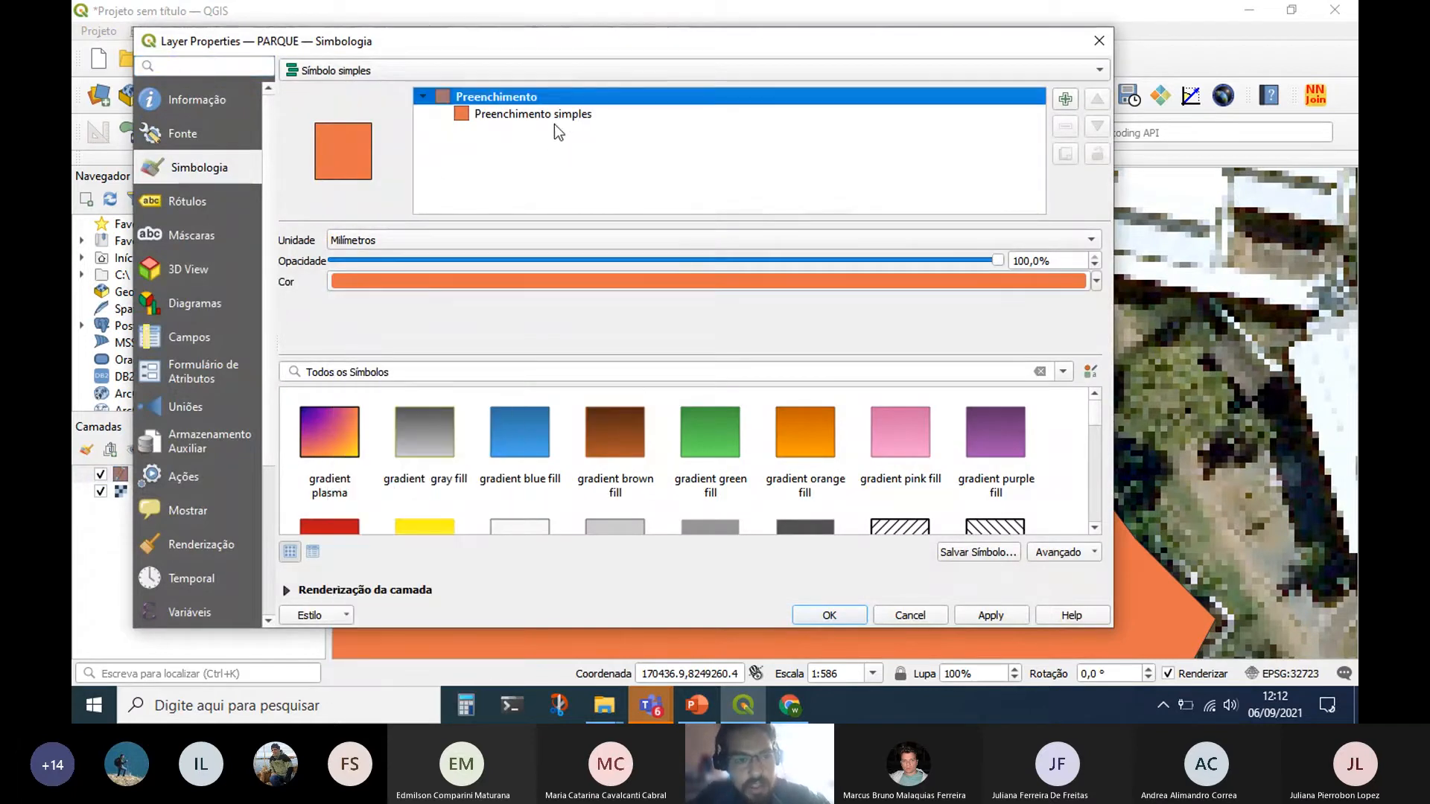
pyautogui.click(562, 115)
pyautogui.click(1040, 275)
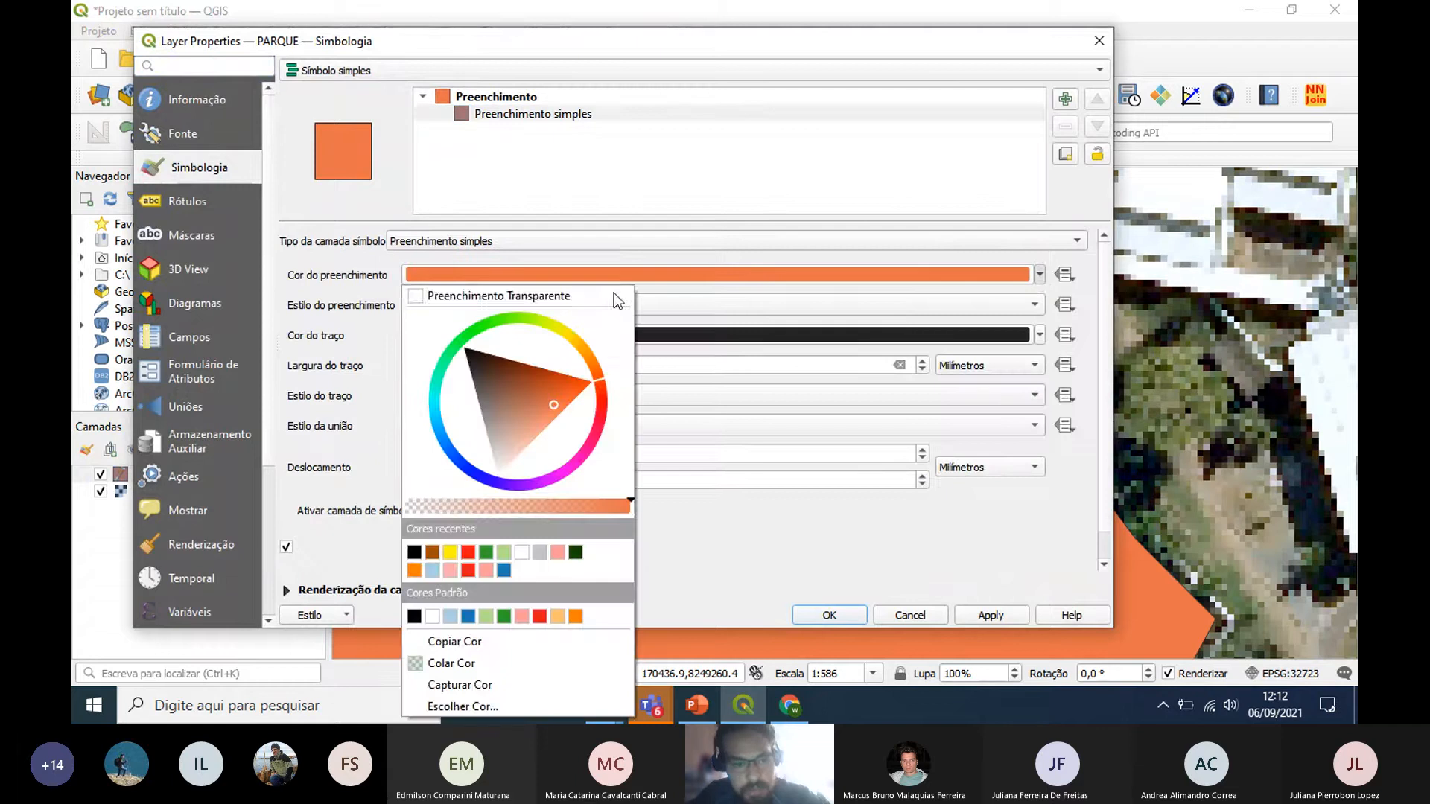
pyautogui.click(557, 298)
# Set the PARQUE polygon's stroke colour to red and its stroke width to 0.86 mm, and apply the style.
pyautogui.click(1040, 338)
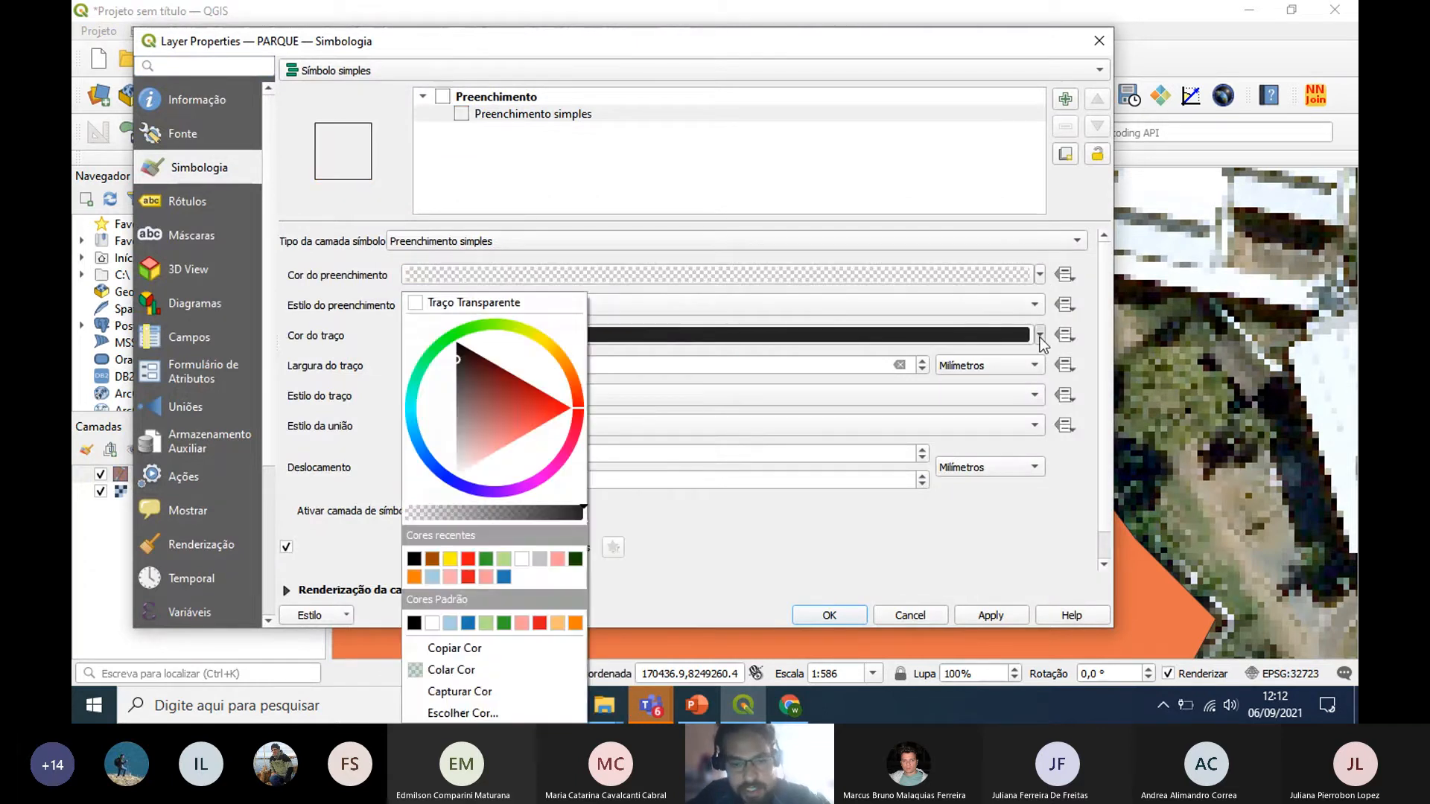
pyautogui.click(468, 578)
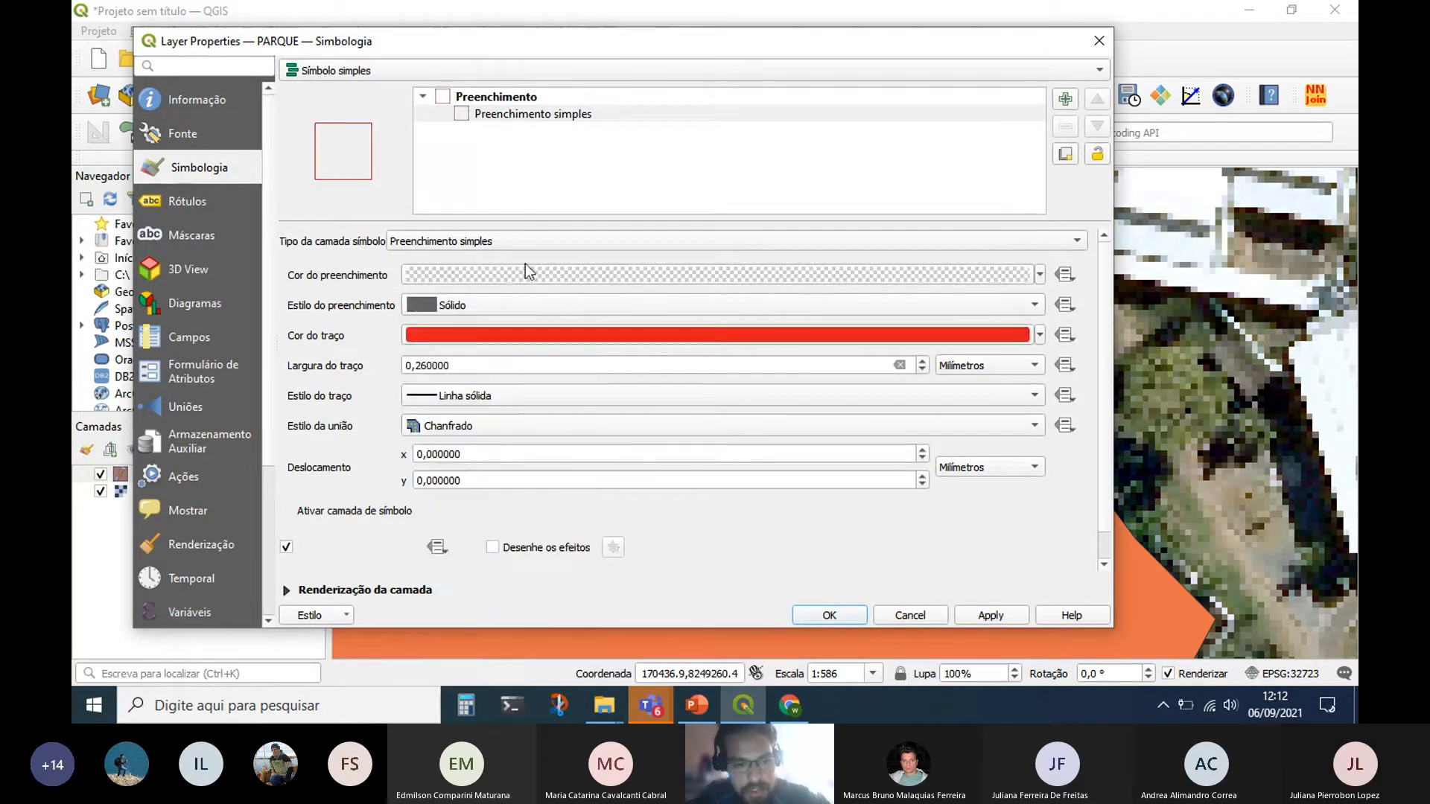
pyautogui.click(923, 362)
pyautogui.click(923, 362)
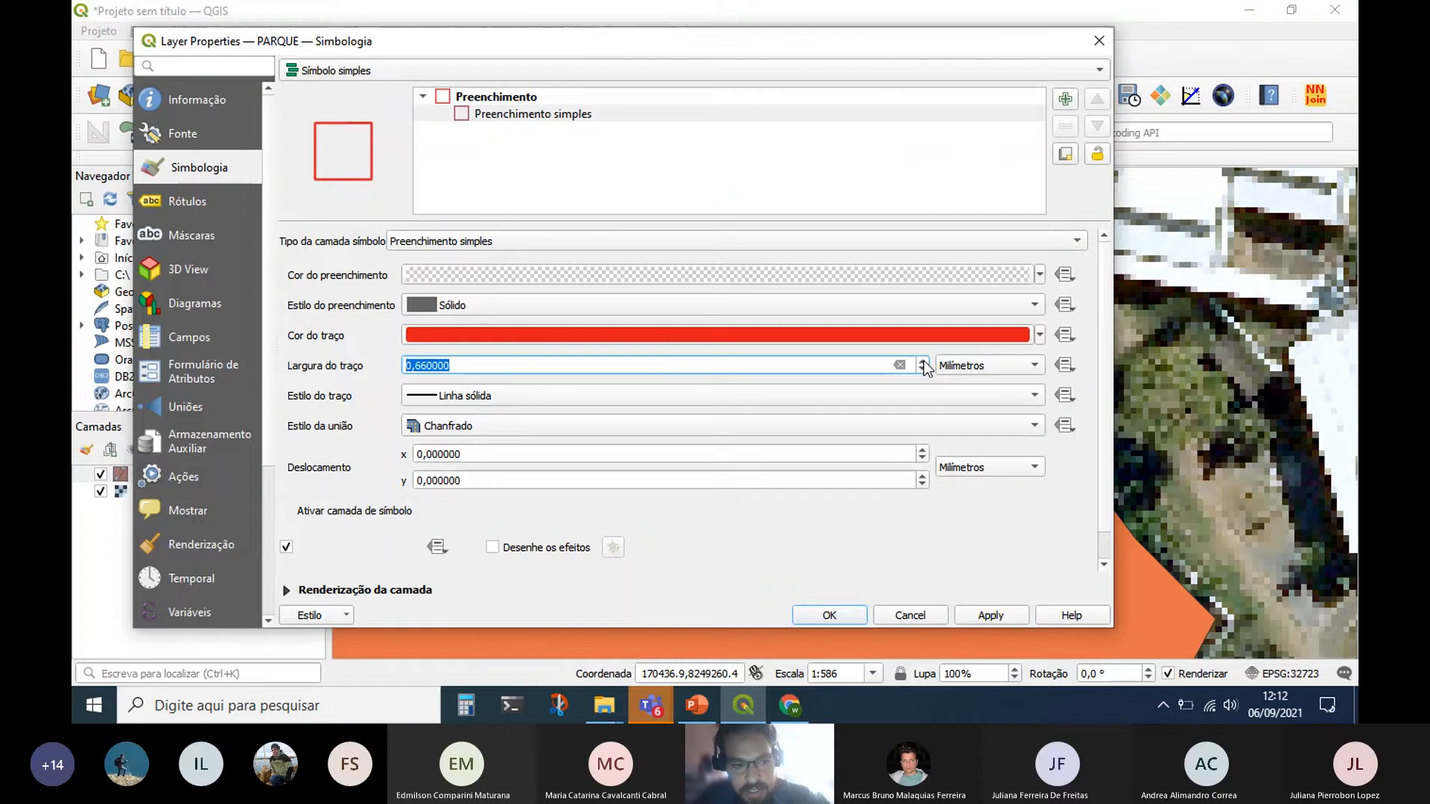
pyautogui.click(924, 362)
pyautogui.click(985, 615)
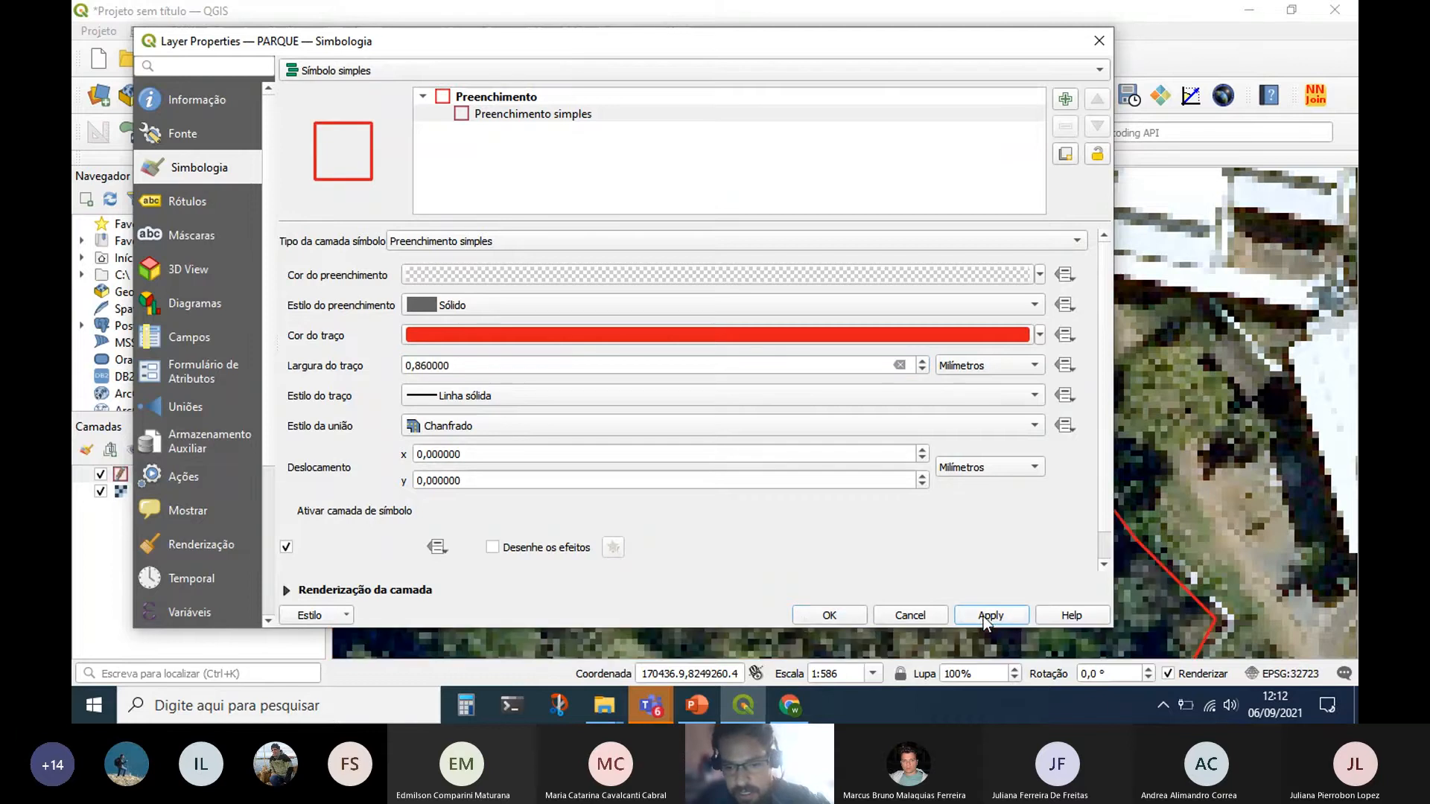
pyautogui.click(803, 618)
# Examine the park outline against the aerial image along its eastern, northern and western boundaries.
pyautogui.scroll(-1, 787, 477)
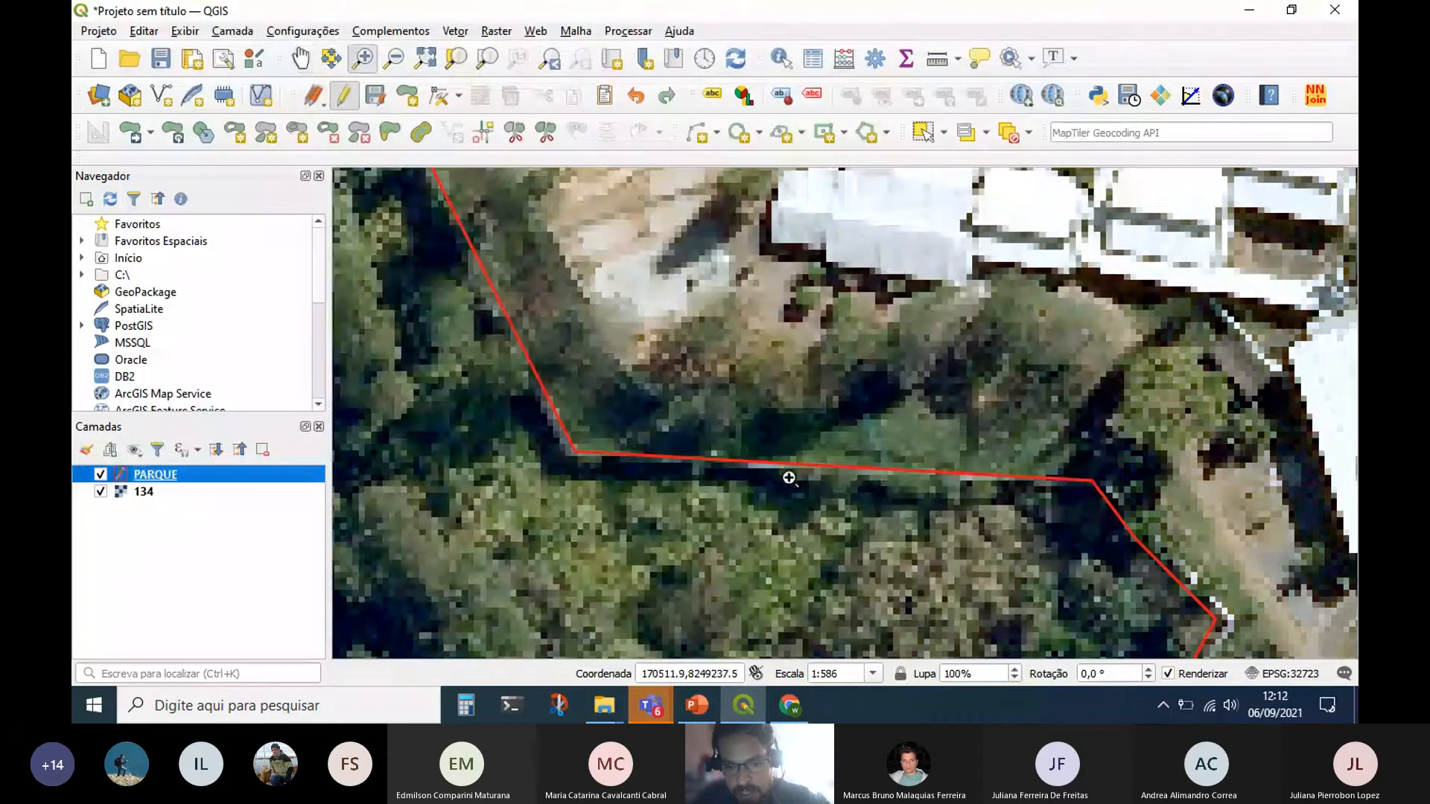
pyautogui.scroll(-1, 730, 334)
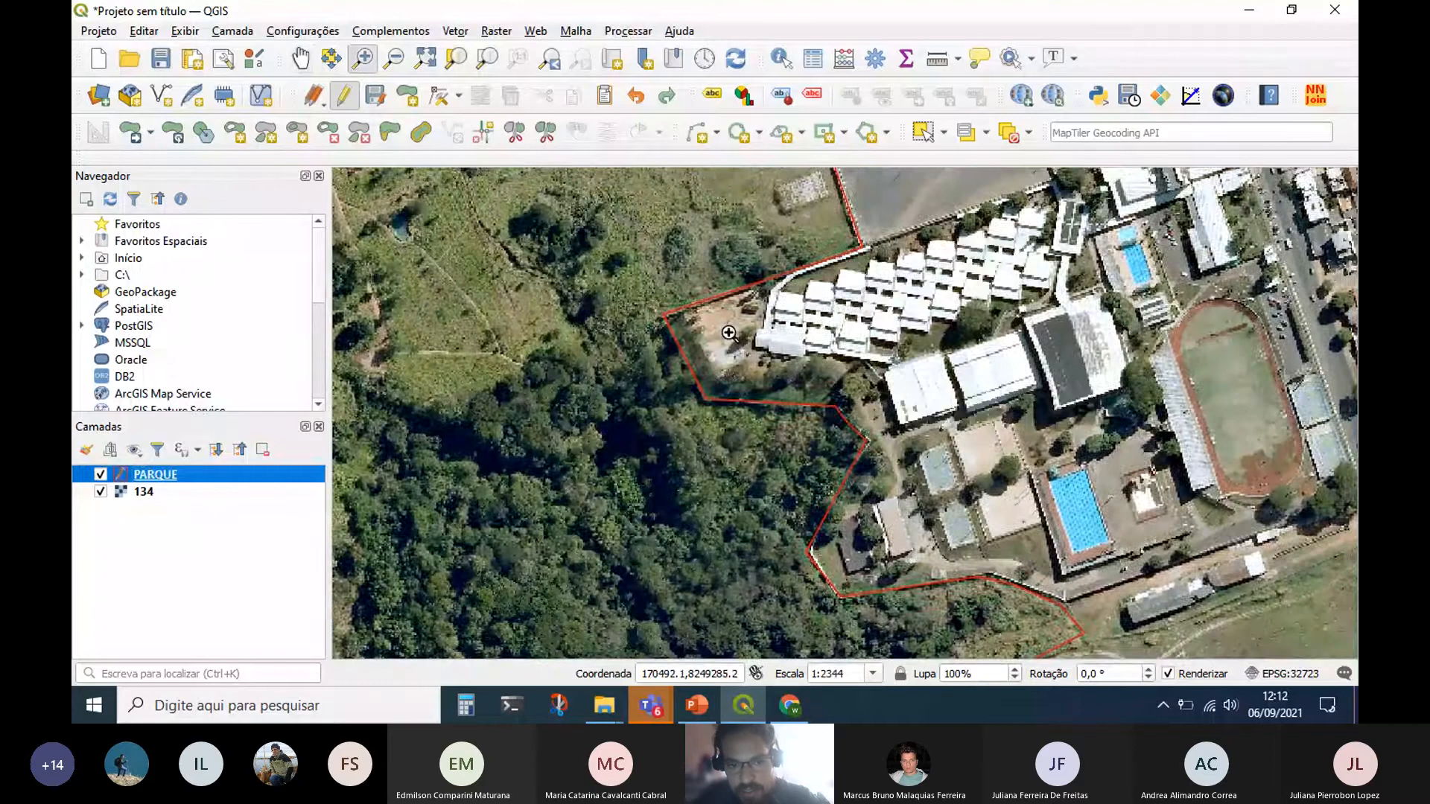
pyautogui.moveTo(750, 235); pyautogui.dragTo(828, 496)
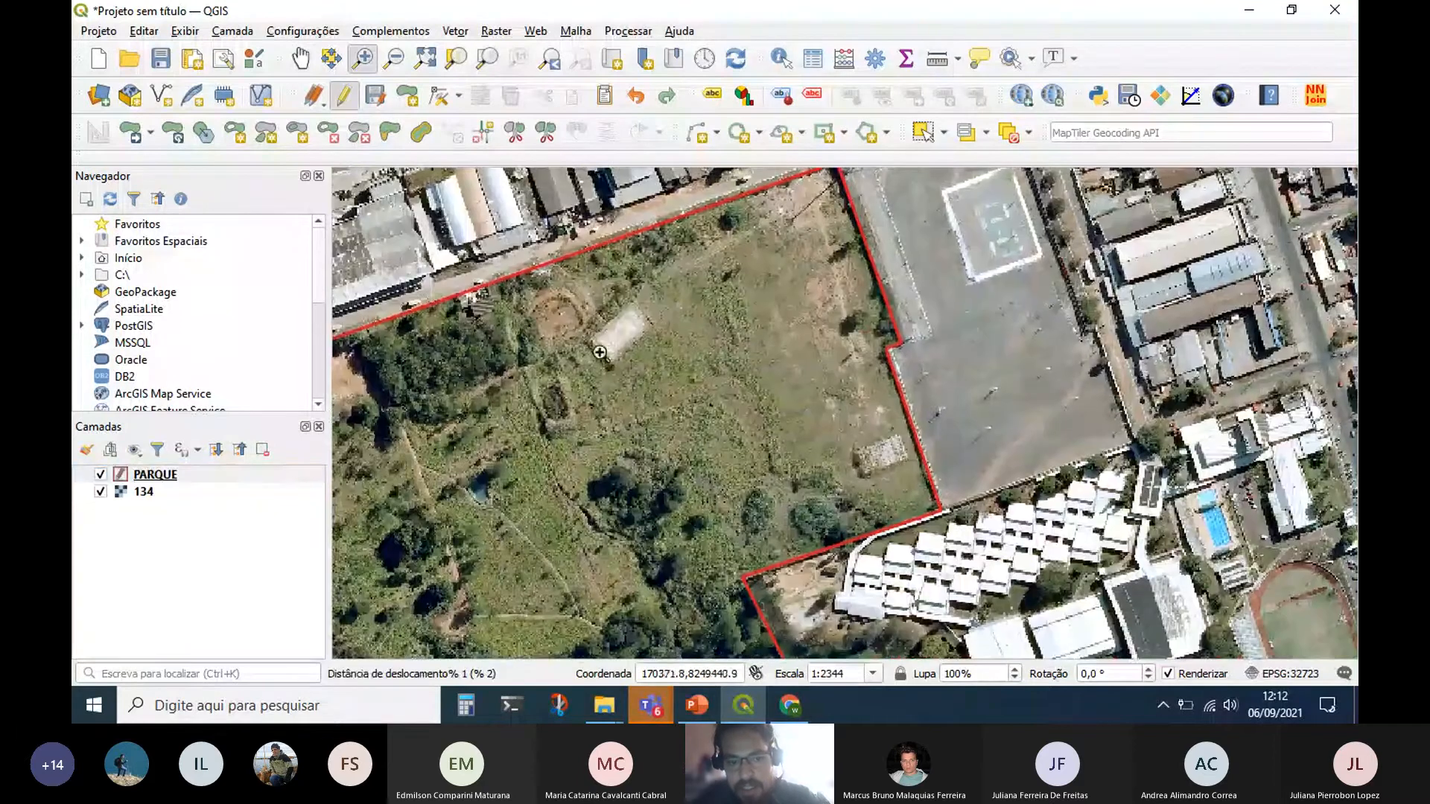
pyautogui.moveTo(503, 338); pyautogui.dragTo(816, 284)
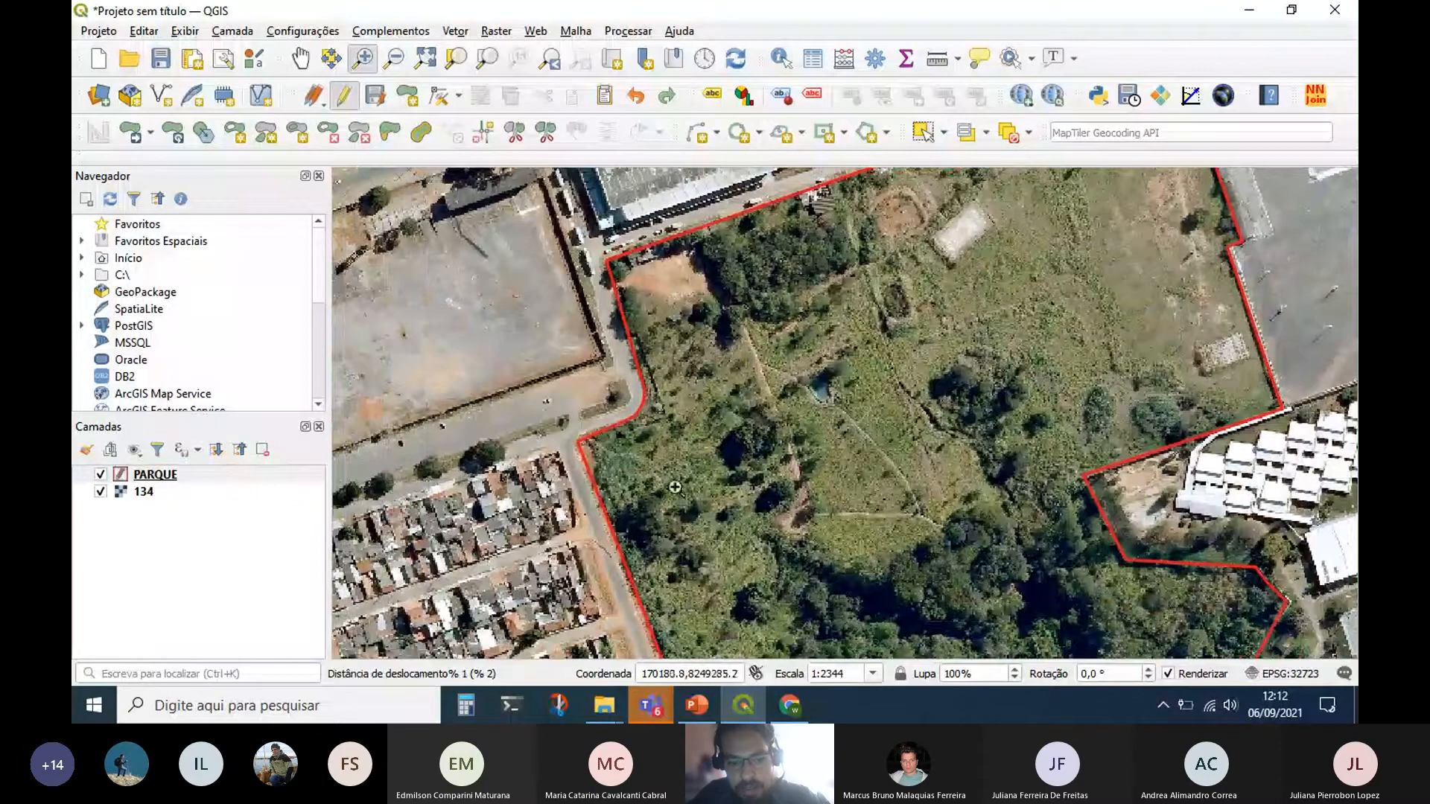
pyautogui.moveTo(677, 487); pyautogui.dragTo(764, 307)
pyautogui.moveTo(883, 650); pyautogui.dragTo(763, 266)
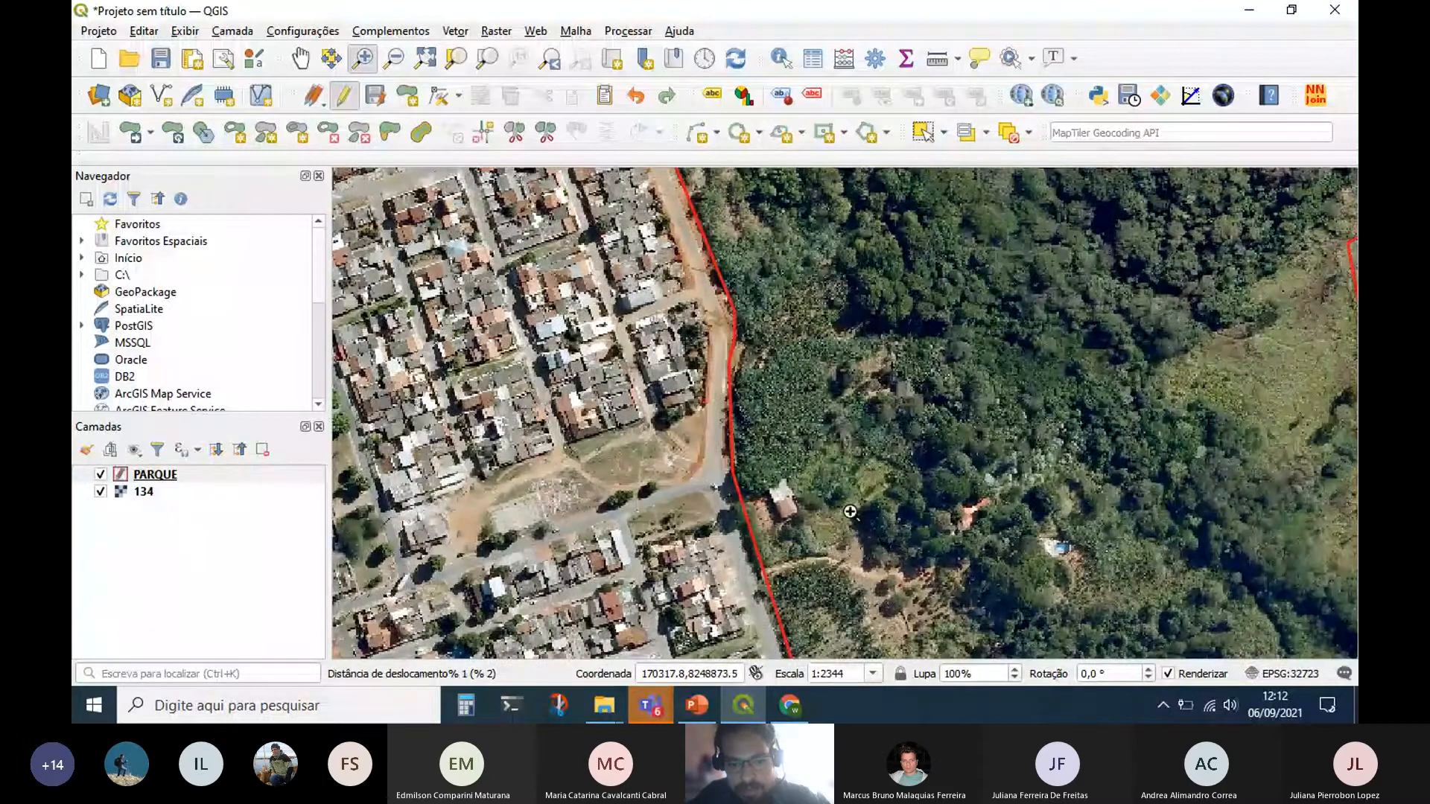
pyautogui.moveTo(850, 512); pyautogui.dragTo(968, 525)
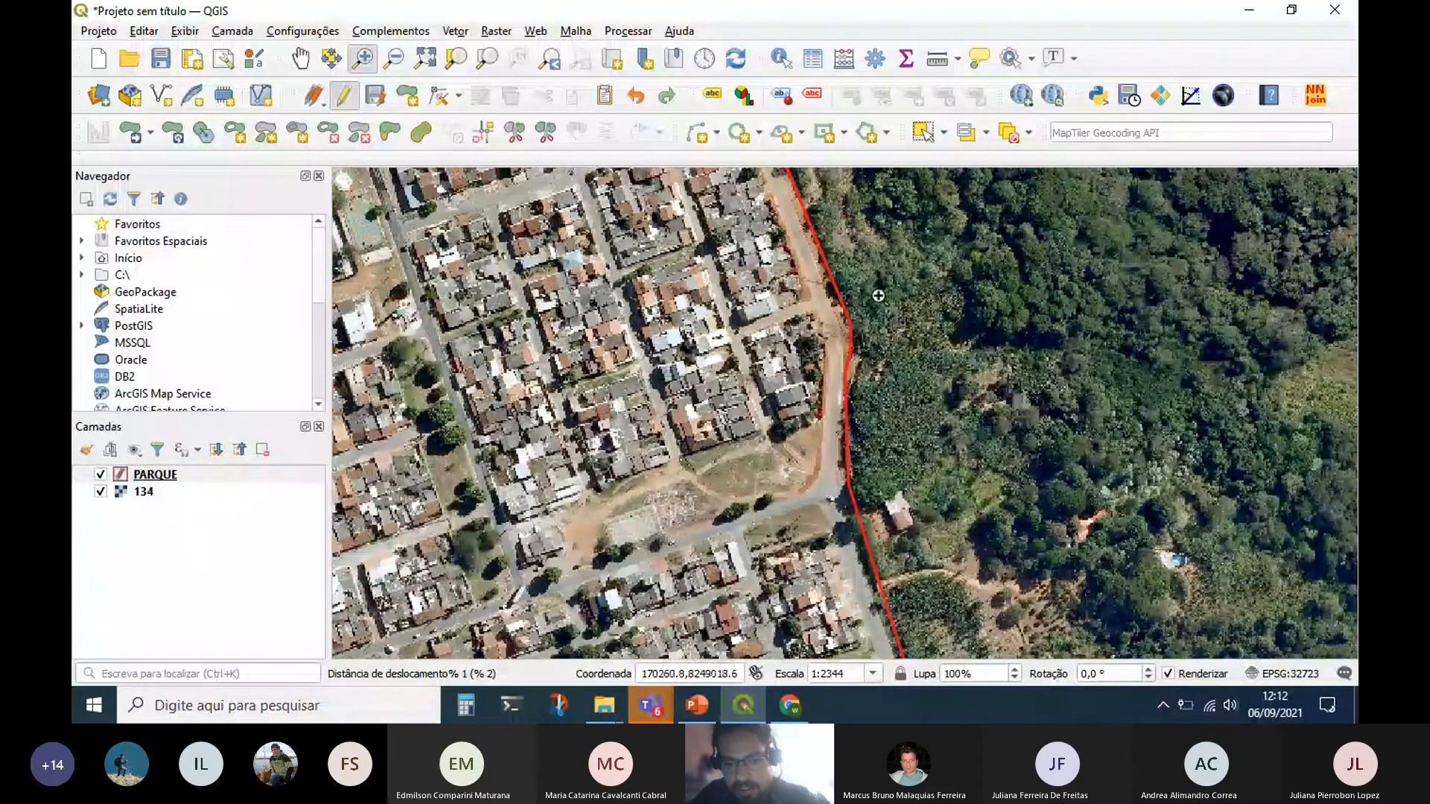
pyautogui.scroll(1, 879, 297)
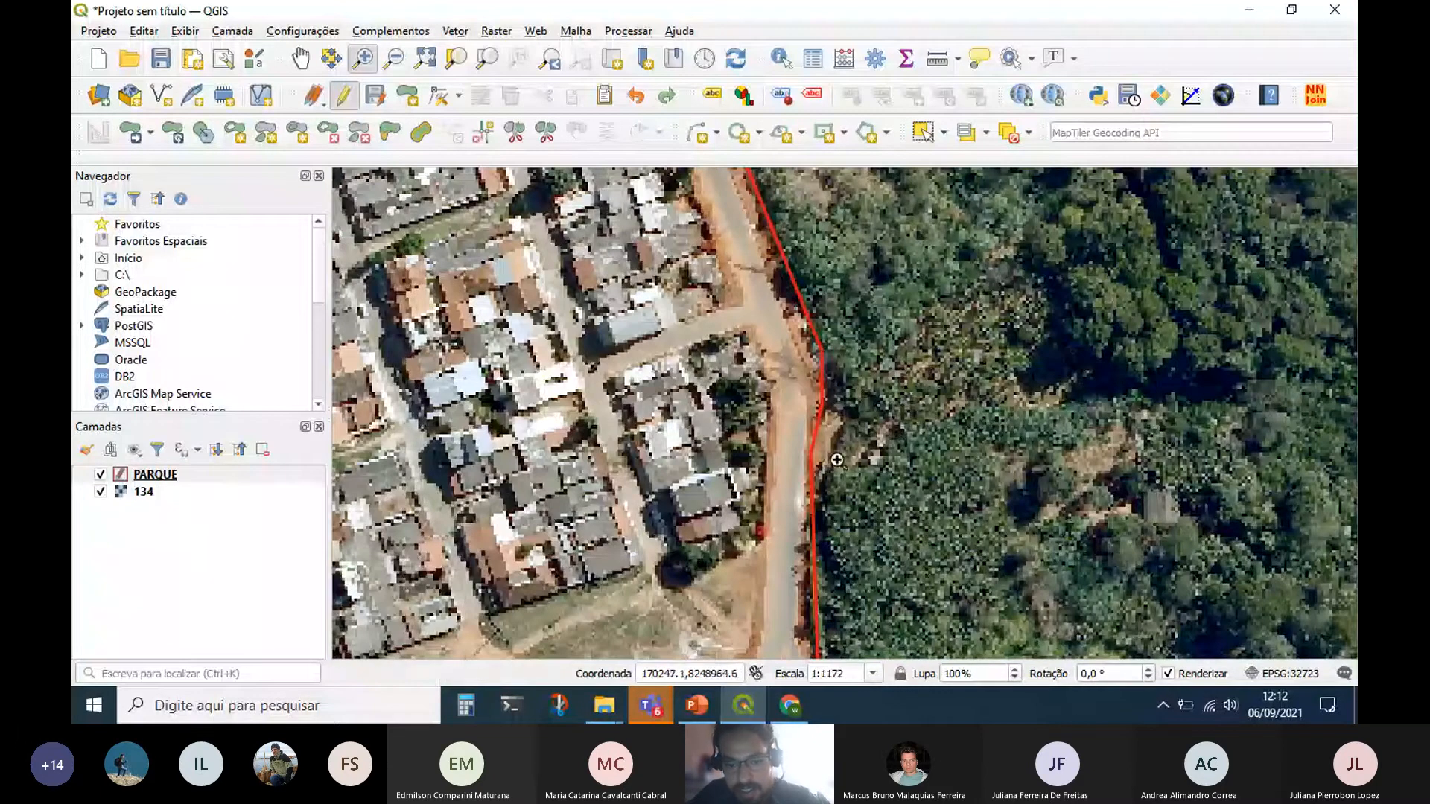
pyautogui.scroll(-1, 947, 392)
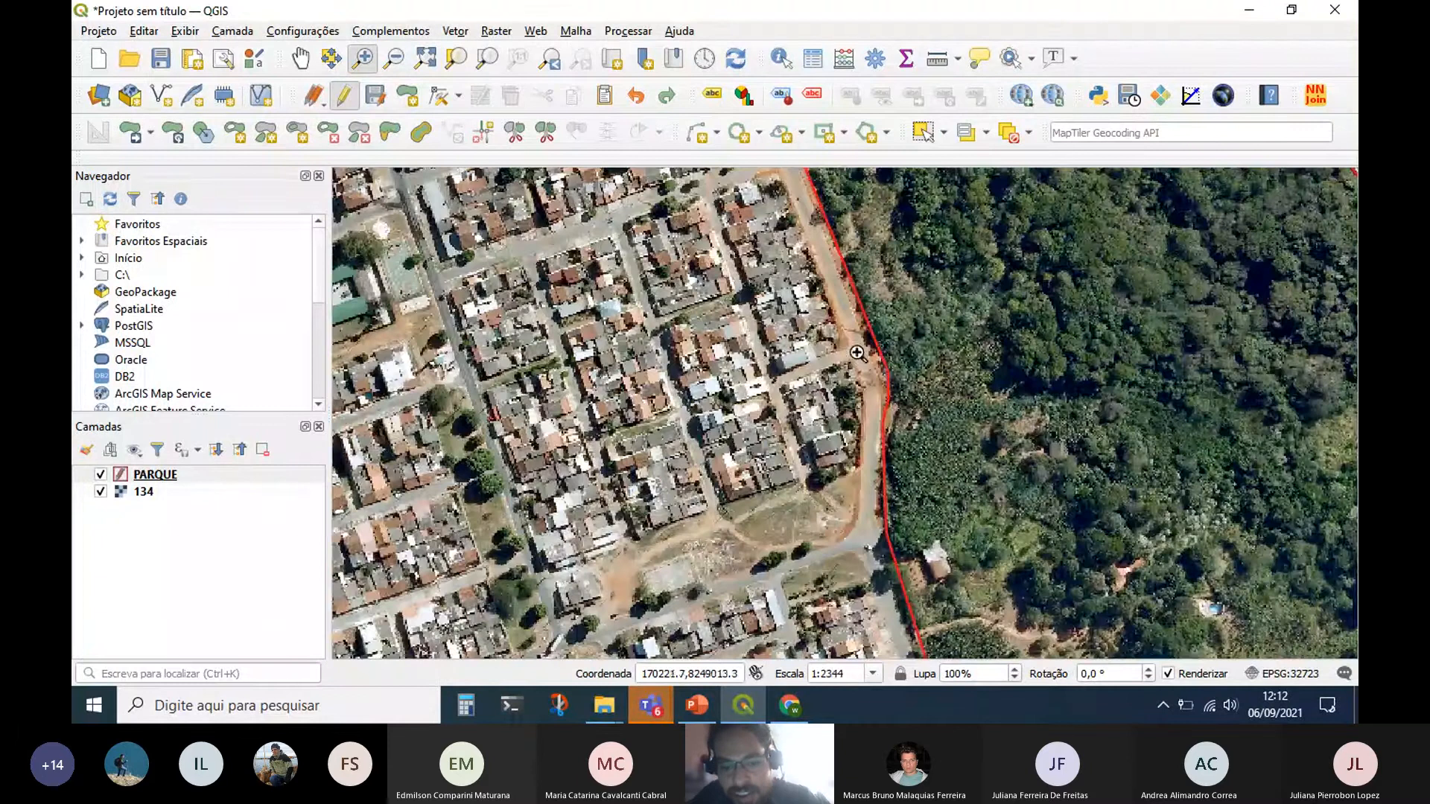
# Split off the small bare-soil triangle beside the road on the park's western boundary with the Quebrar Feições tool.
pyautogui.moveTo(860, 353); pyautogui.dragTo(951, 497)
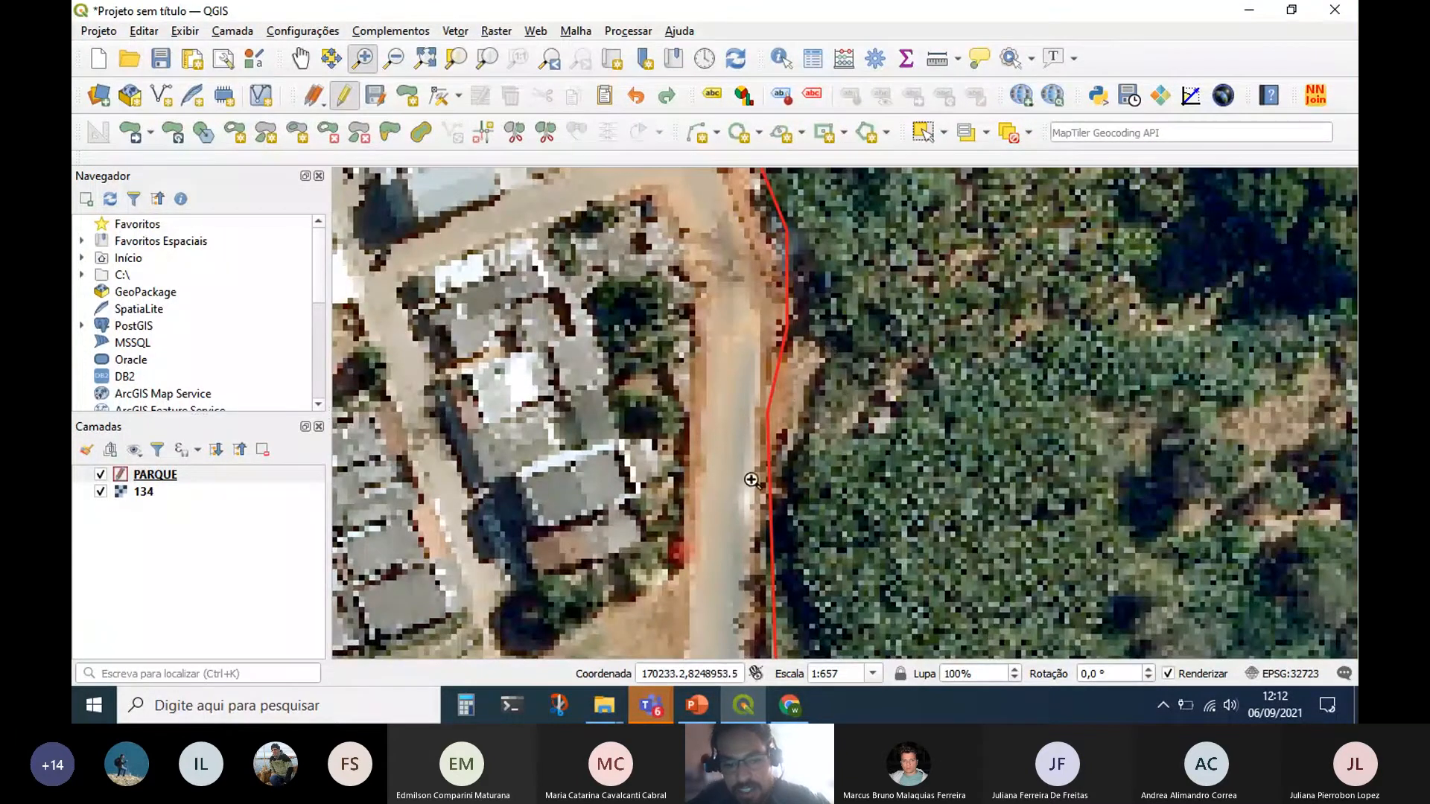
pyautogui.click(514, 132)
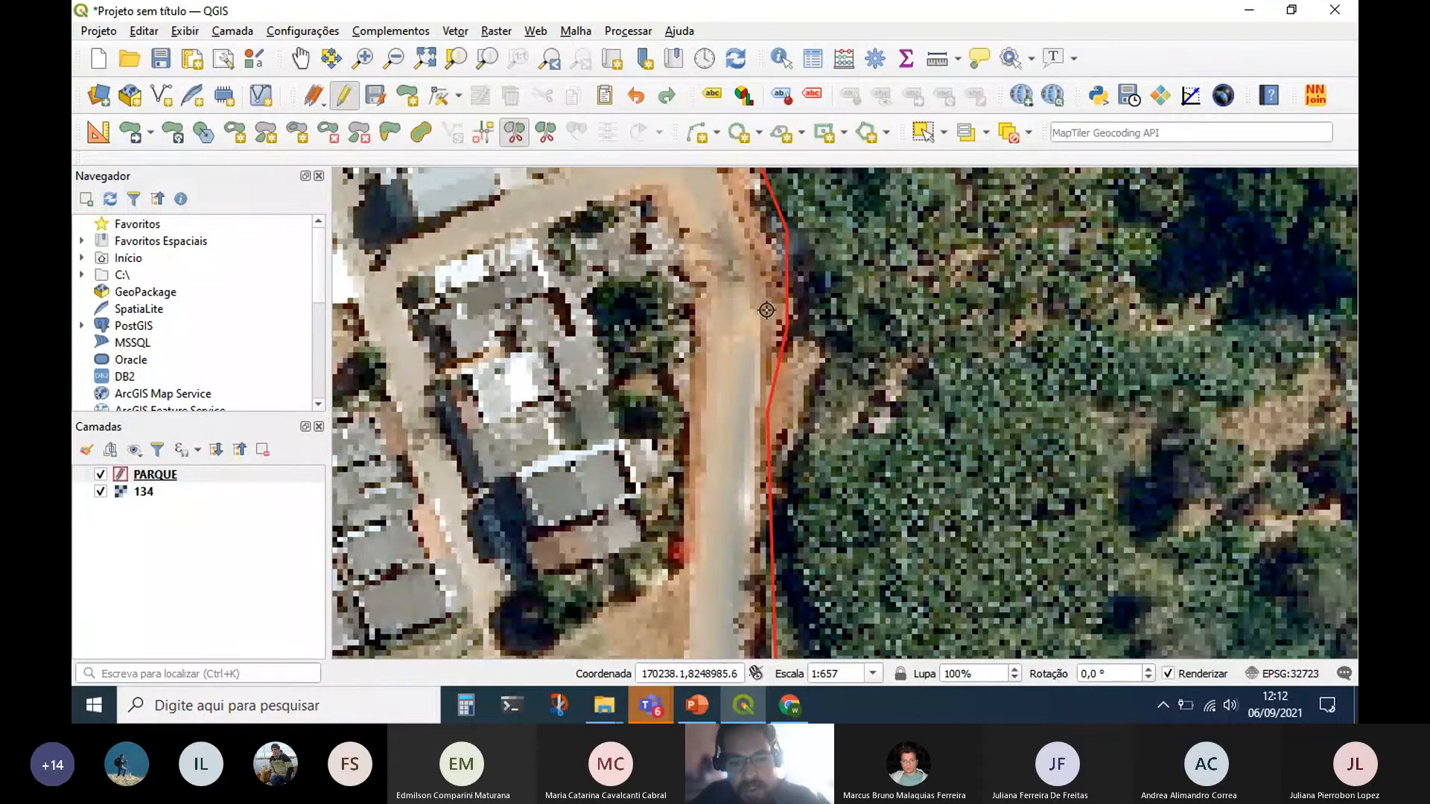
pyautogui.rightClick(750, 495)
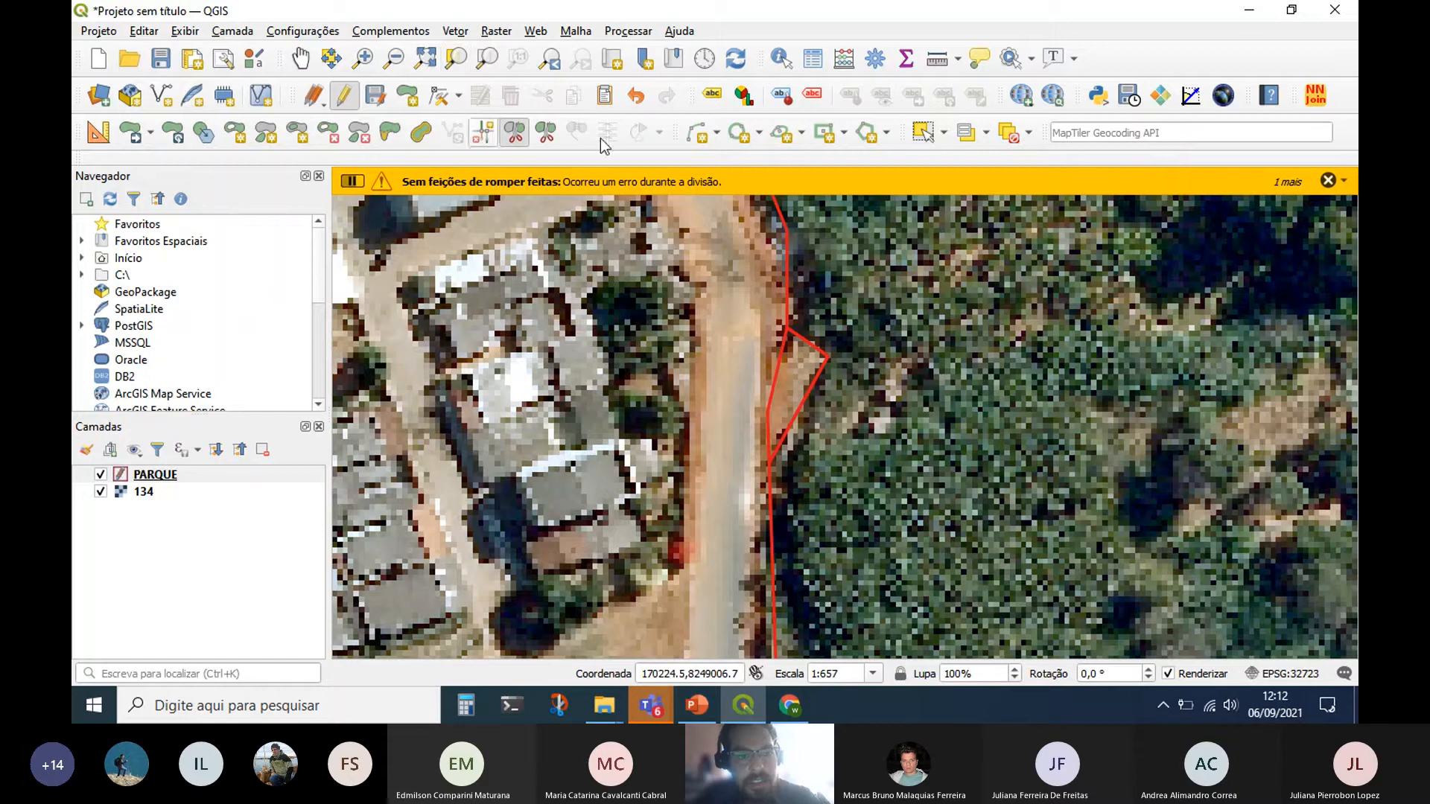
# Select the split-off bare-soil triangle on the western boundary and delete it.
pyautogui.click(922, 132)
pyautogui.click(784, 398)
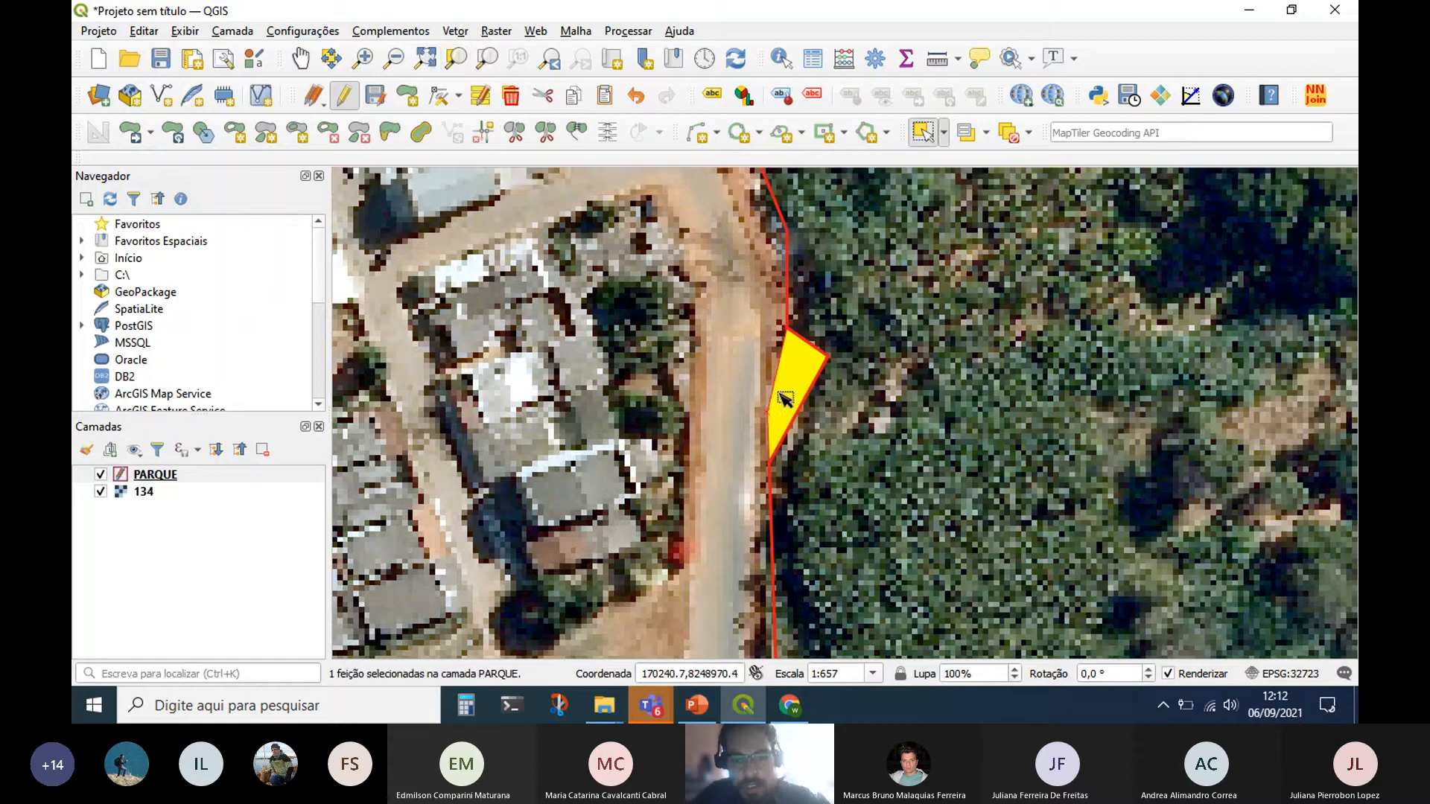
pyautogui.press('Delete')
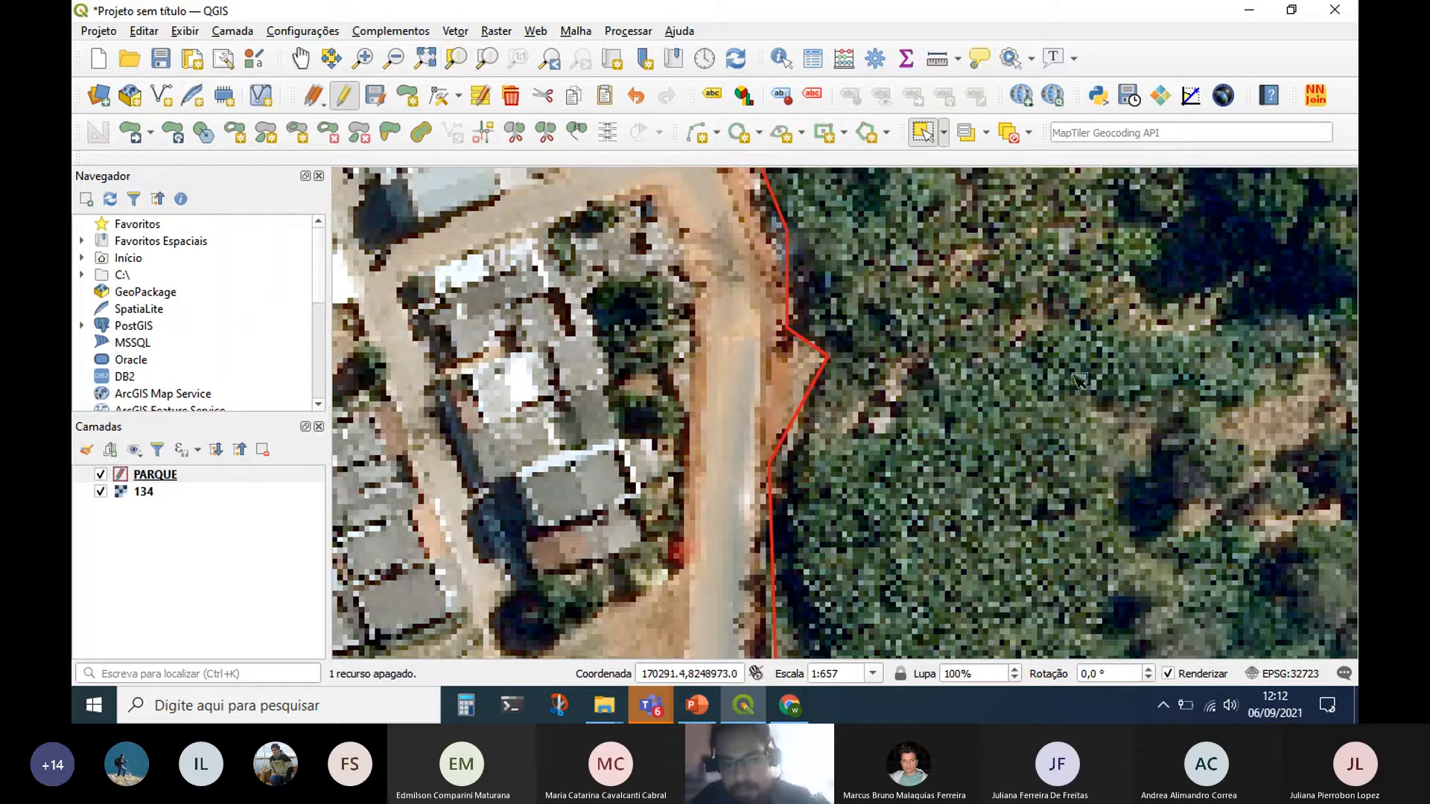
pyautogui.scroll(-1, 1104, 362)
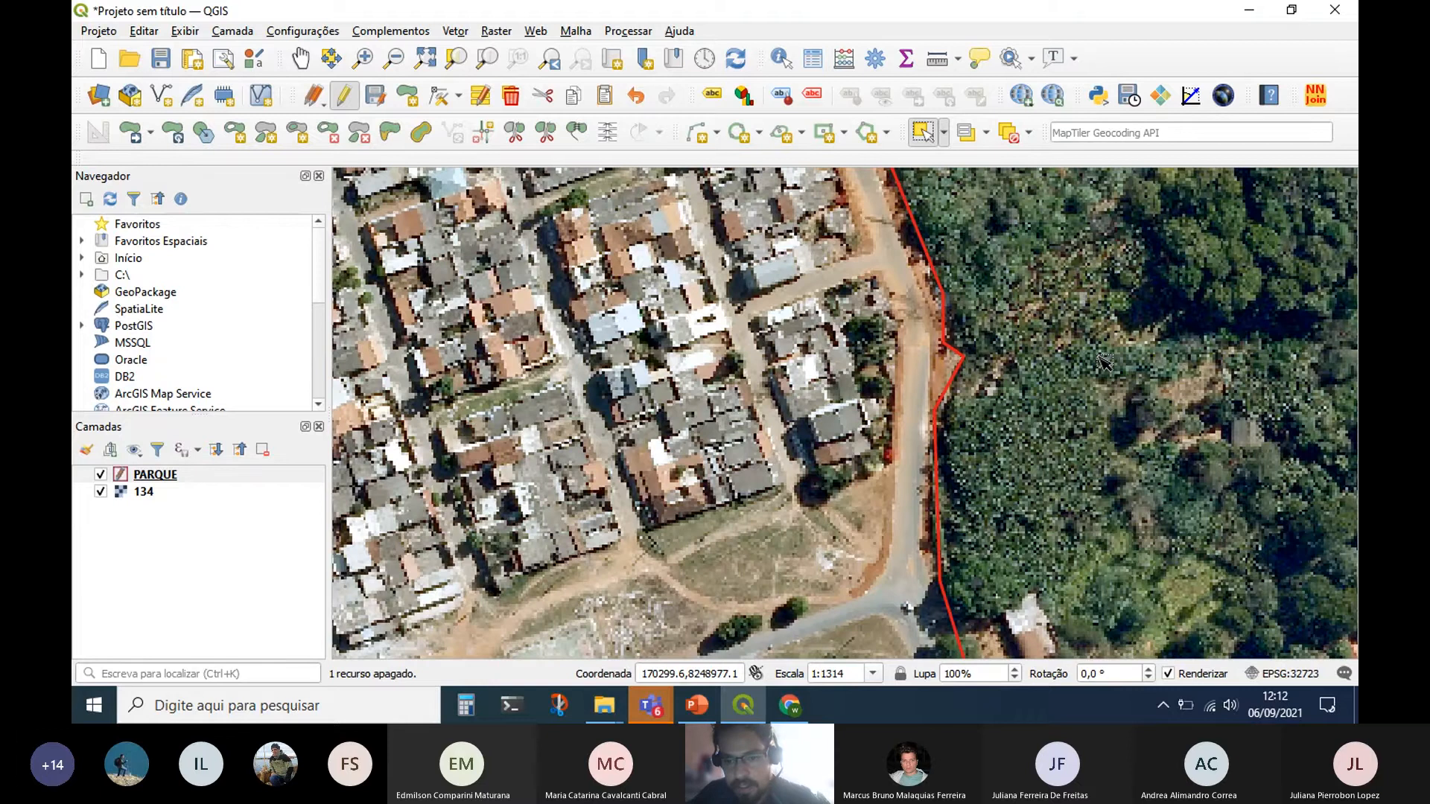
pyautogui.scroll(-2, 1104, 363)
pyautogui.moveTo(1110, 360); pyautogui.dragTo(838, 358)
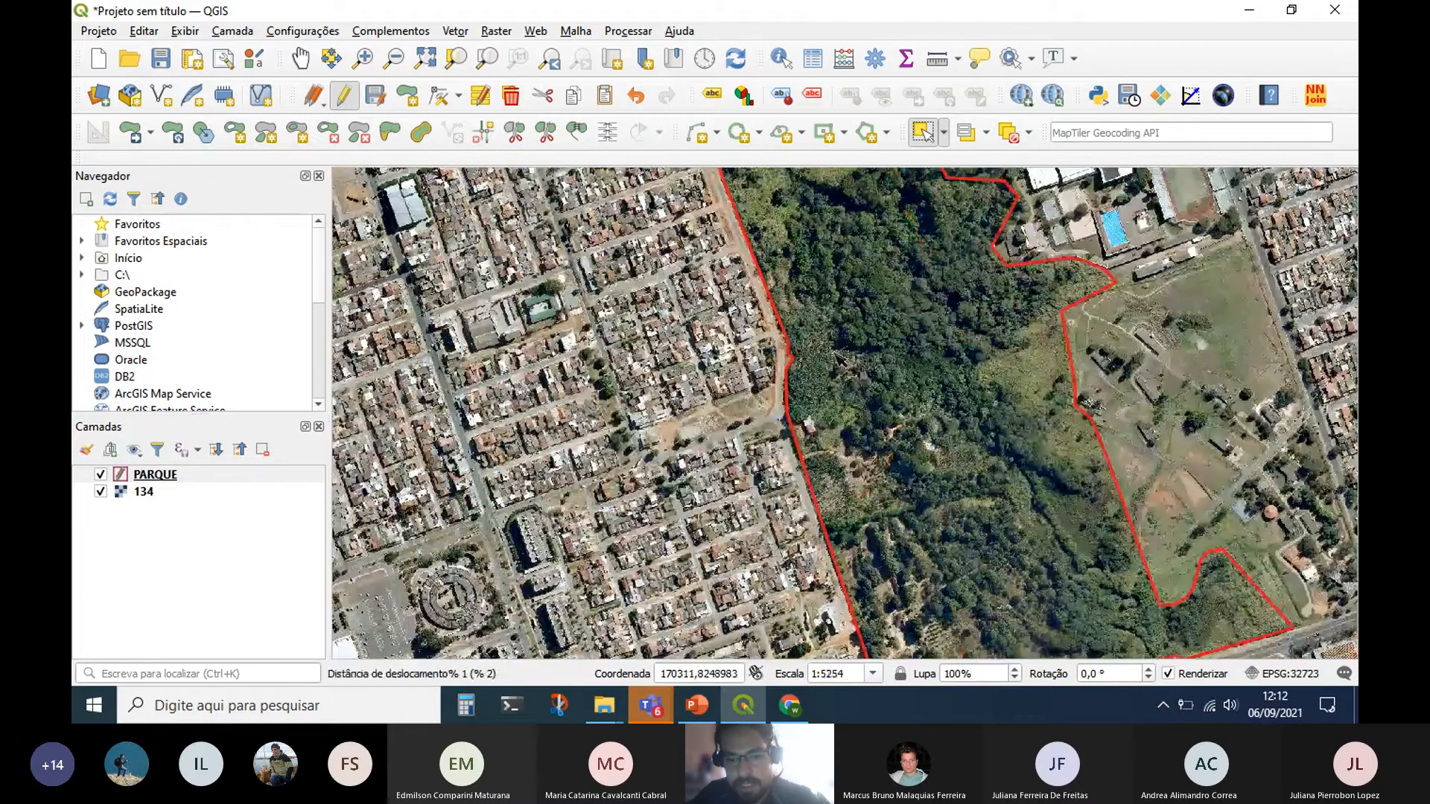
pyautogui.scroll(-1, 839, 357)
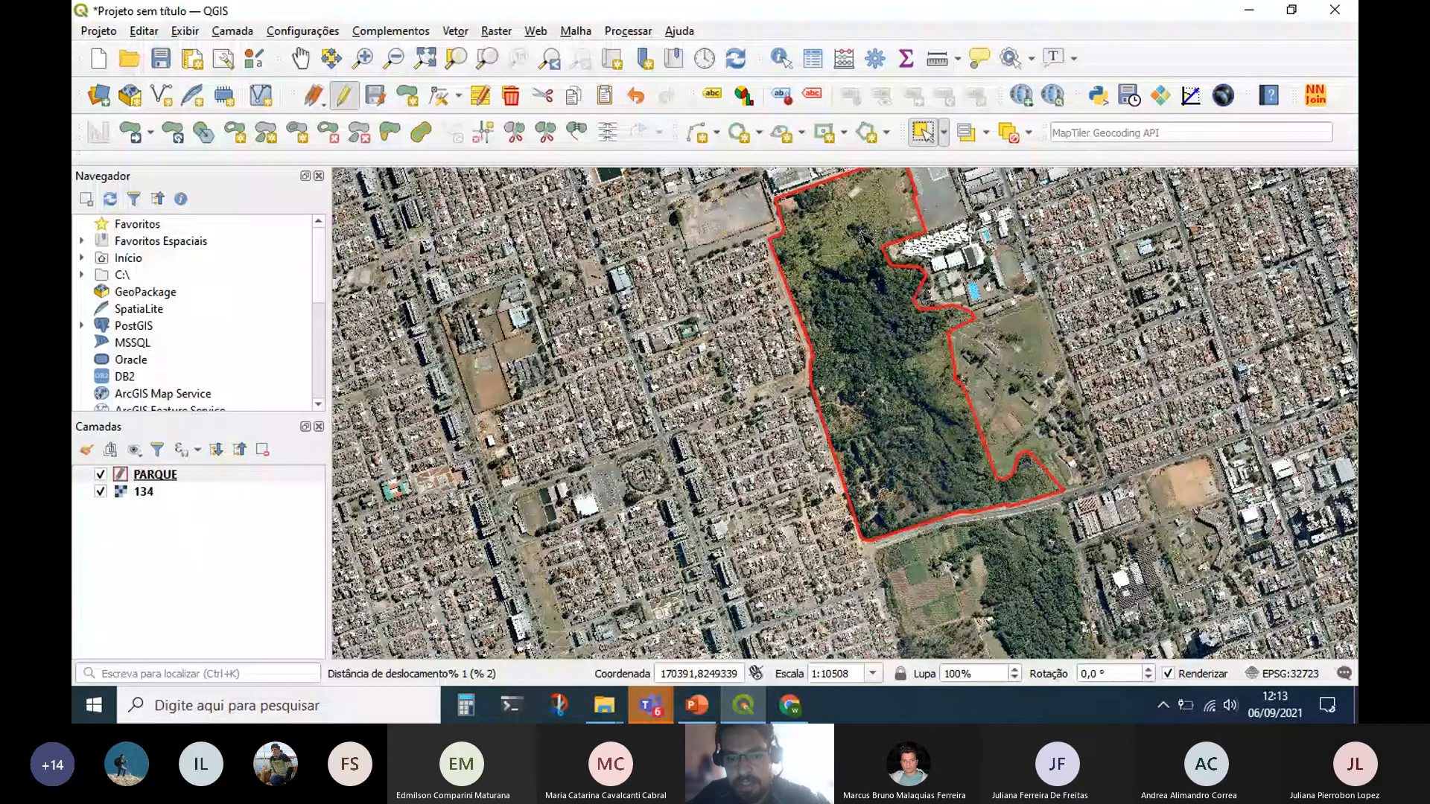
pyautogui.moveTo(865, 234); pyautogui.dragTo(801, 320)
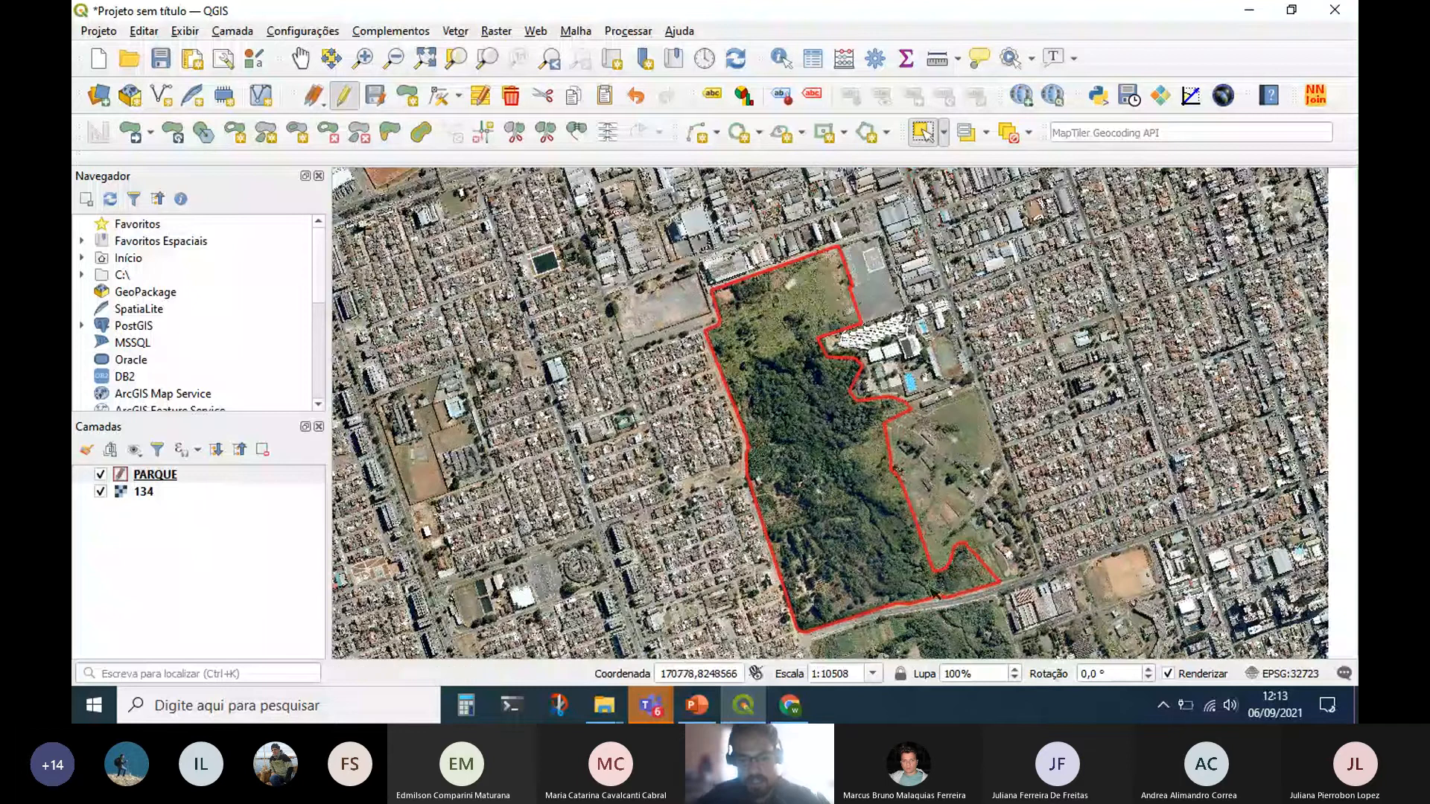
# Switch to PowerPoint and present slide 13, "Interpretando a Imagem de Satélite", as a full-screen slide show.
pyautogui.click(697, 706)
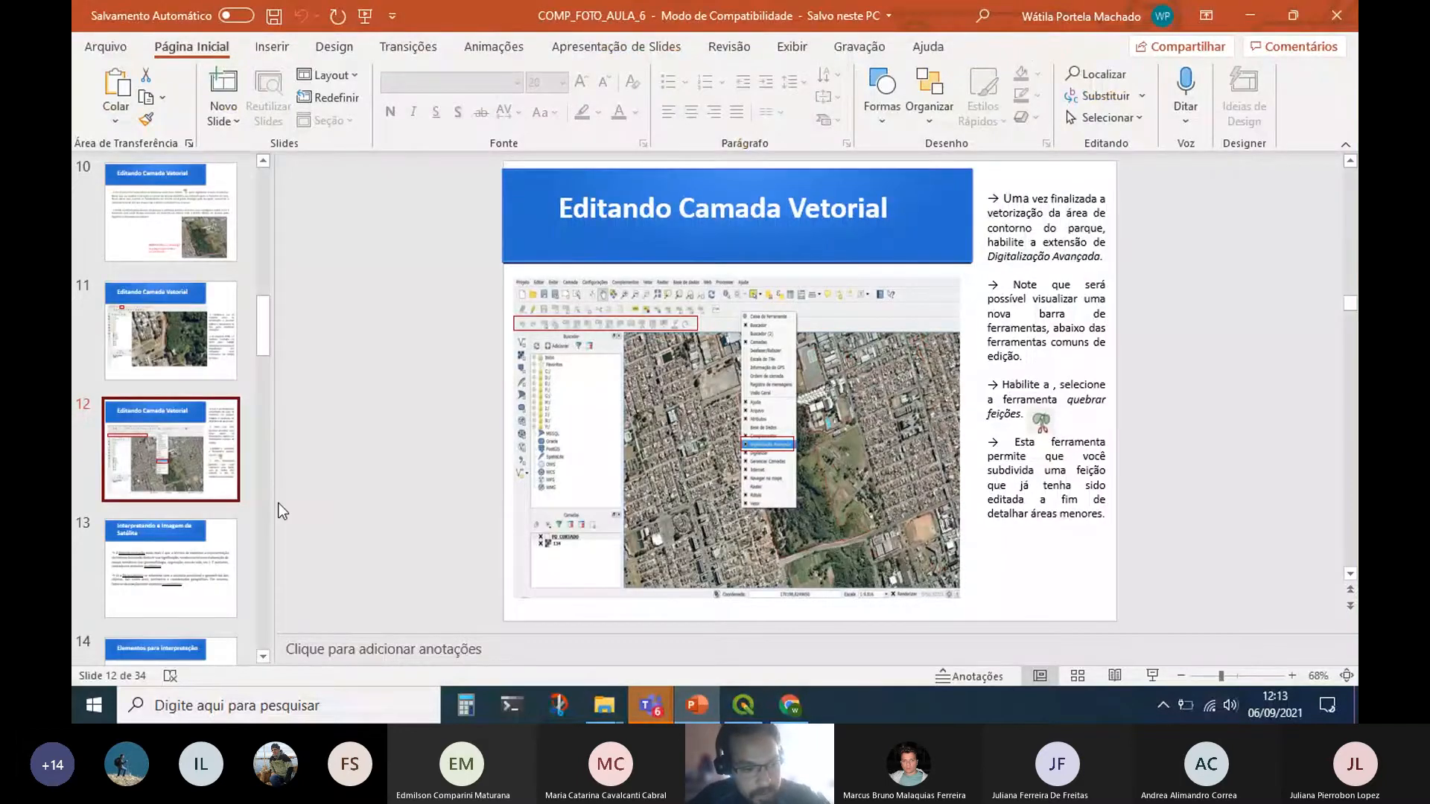
pyautogui.click(154, 551)
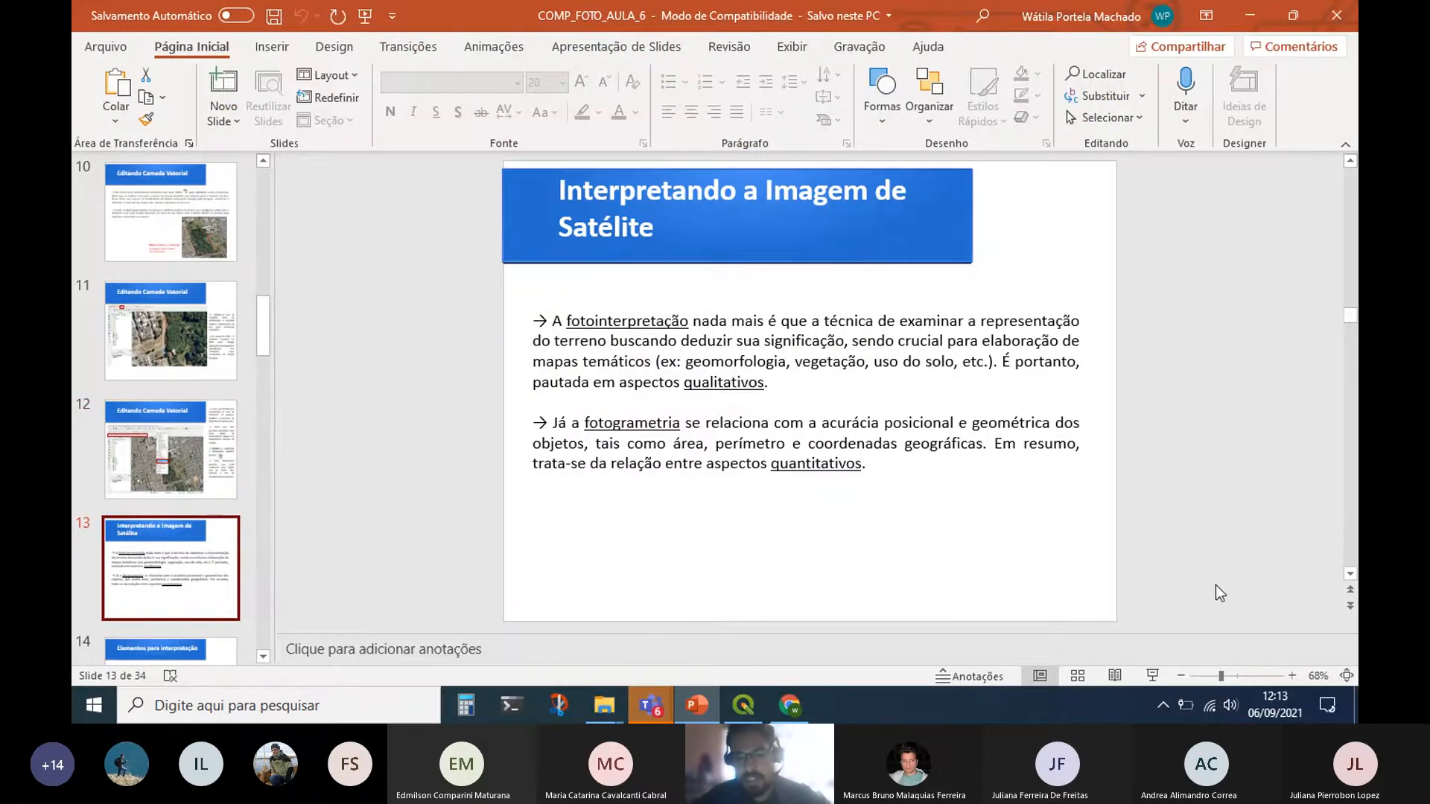
pyautogui.click(1151, 676)
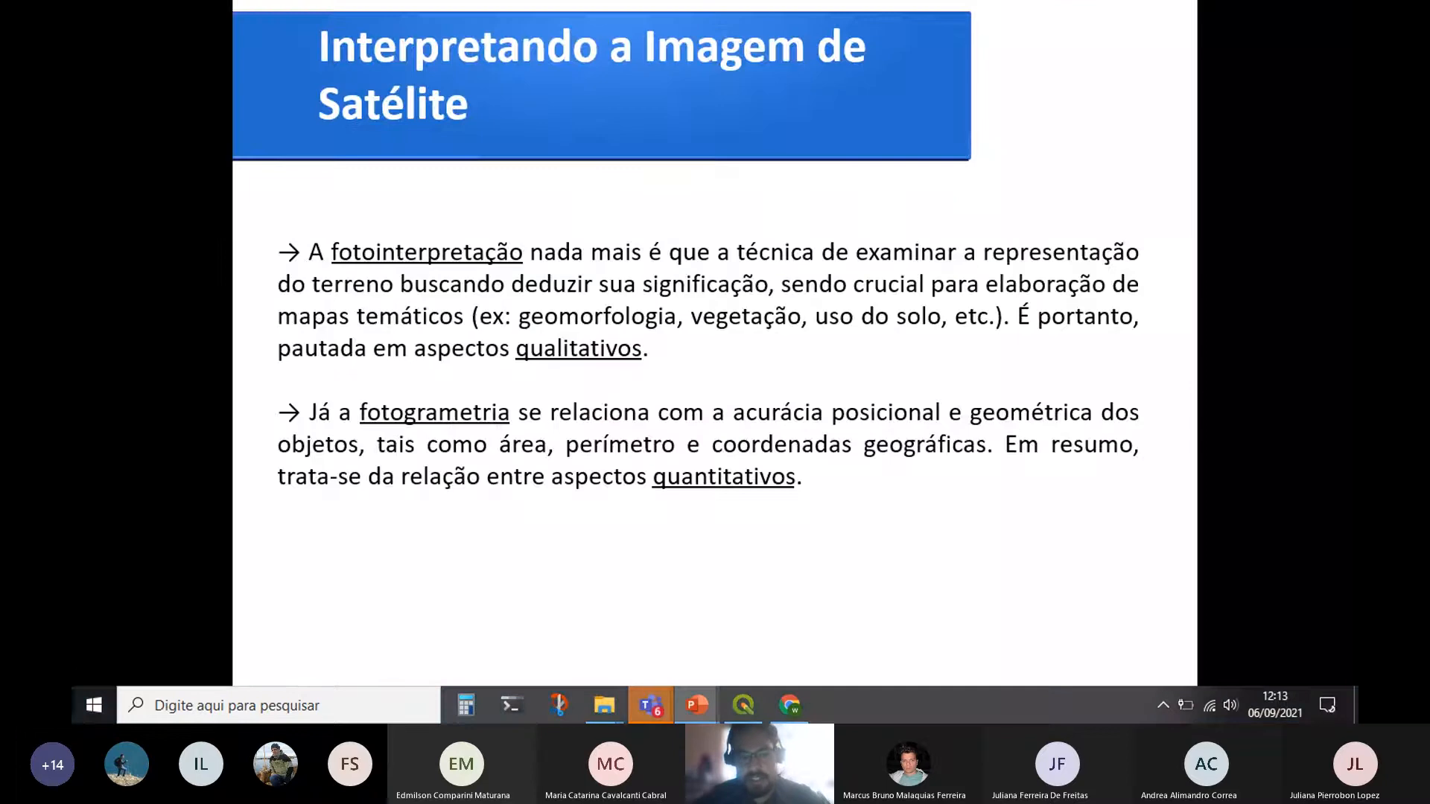